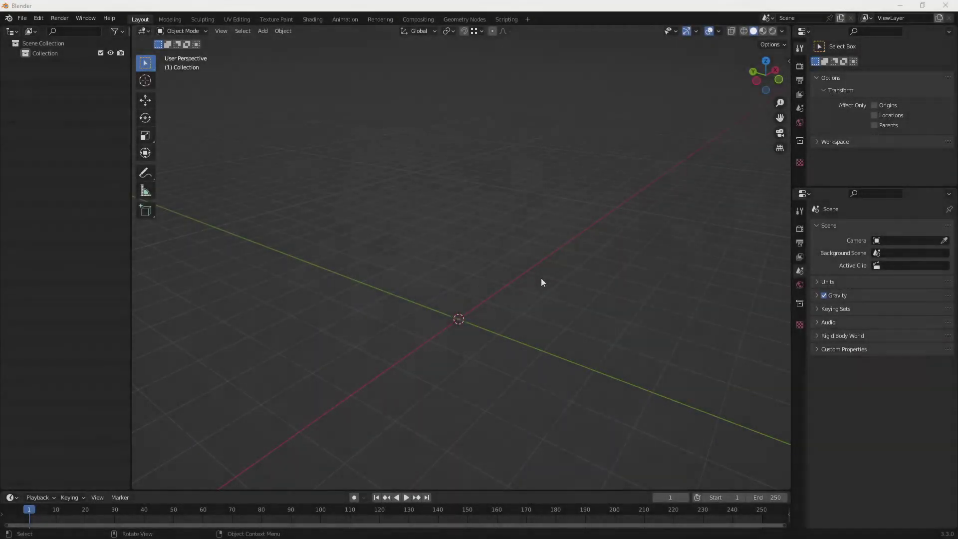
- Orbit the empty scene and bring up the Shift+A Add menu
{"action": "mouse_move", "coordinate": [474, 300]}
{"action": "middle_mouse_down"}
{"action": "mouse_move", "coordinate": [495, 285]}
{"action": "mouse_move", "coordinate": [474, 269]}
{"action": "middle_mouse_up"}
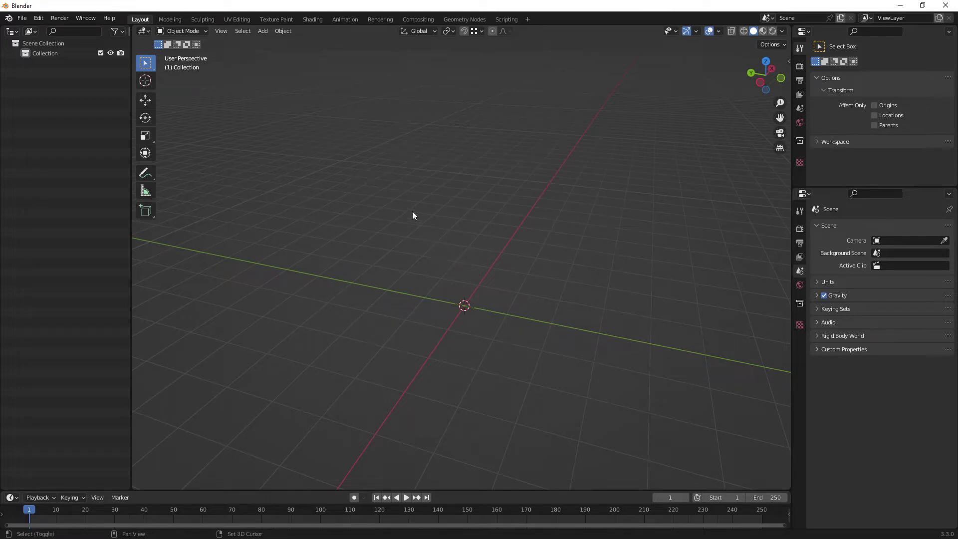
{"action": "key", "text": "shift+a"}
{"action": "mouse_move", "coordinate": [362, 112]}
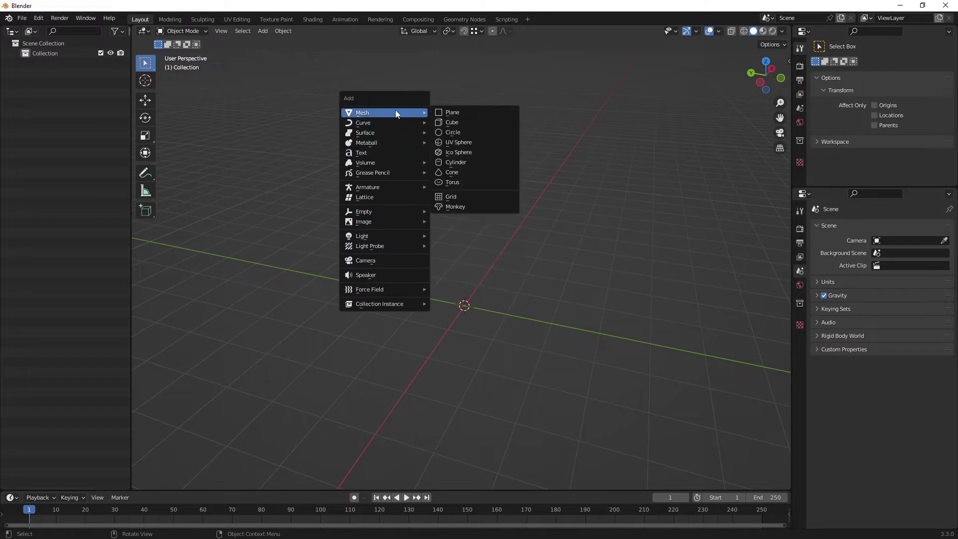
- Add a Mesh > Cube at the world origin and orbit and zoom in on it
{"action": "left_click", "coordinate": [463, 123]}
{"action": "mouse_move", "coordinate": [499, 306]}
{"action": "middle_mouse_down"}
{"action": "mouse_move", "coordinate": [519, 292]}
{"action": "mouse_move", "coordinate": [486, 310]}
{"action": "mouse_move", "coordinate": [519, 301]}
{"action": "mouse_move", "coordinate": [510, 298]}
{"action": "mouse_move", "coordinate": [516, 309]}
{"action": "mouse_move", "coordinate": [528, 288]}
{"action": "mouse_move", "coordinate": [491, 283]}
{"action": "mouse_move", "coordinate": [541, 267]}
{"action": "mouse_move", "coordinate": [471, 258]}
{"action": "middle_mouse_up"}
{"action": "scroll", "coordinate": [543, 267], "scroll_direction": "up", "scroll_amount": 2}
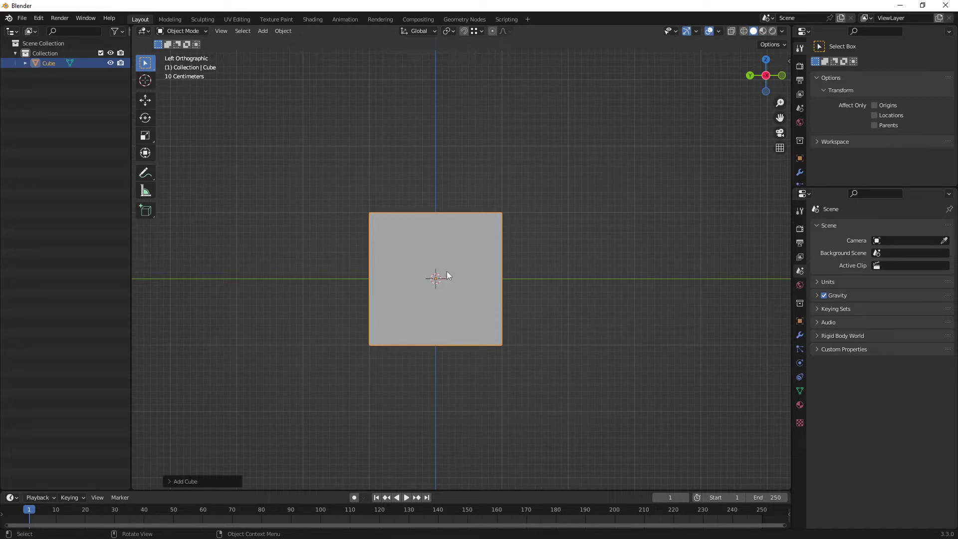
- Try a vertical G Z move of the cube, then cancel it
{"action": "key", "text": "g"}
{"action": "key", "text": "z"}
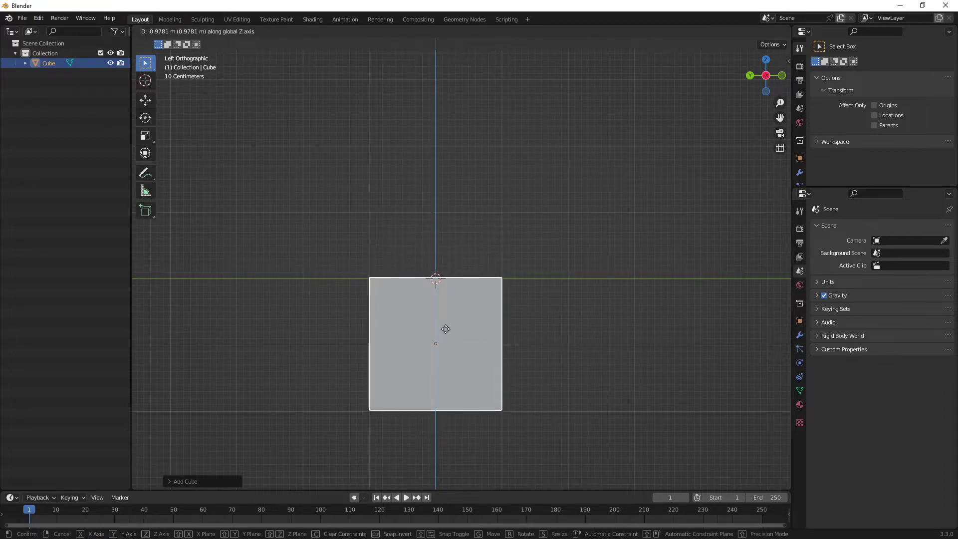
{"action": "key", "text": "Escape"}
{"action": "scroll", "coordinate": [499, 277], "scroll_direction": "up", "scroll_amount": 2}
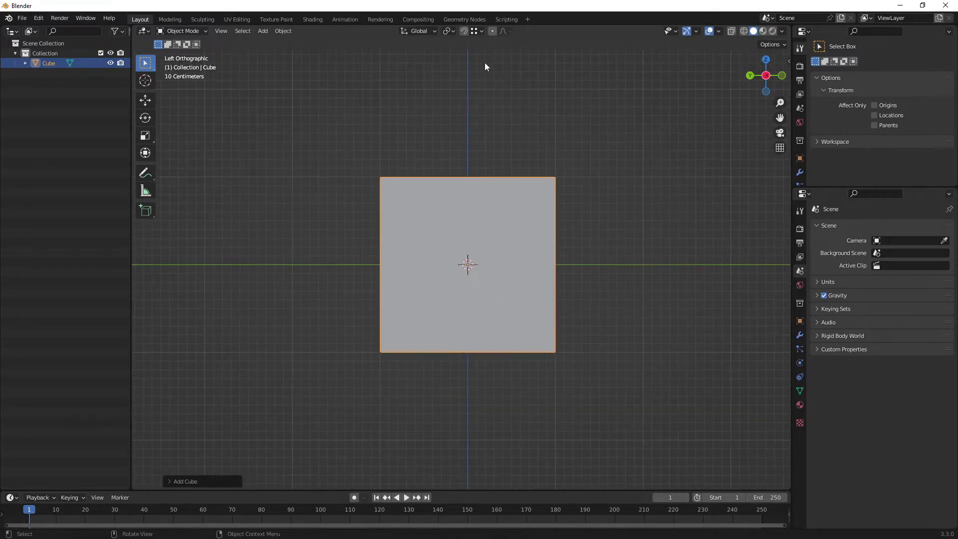
- Turn on snapping with Snap To set to Increment
{"action": "left_click", "coordinate": [481, 30]}
{"action": "mouse_move", "coordinate": [449, 31]}
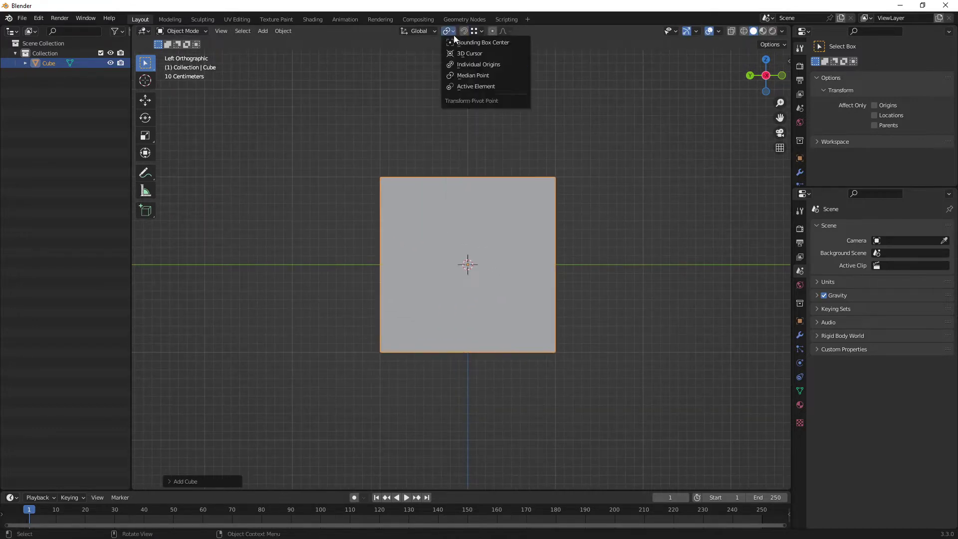
{"action": "left_click", "coordinate": [464, 31]}
{"action": "left_click", "coordinate": [481, 31]}
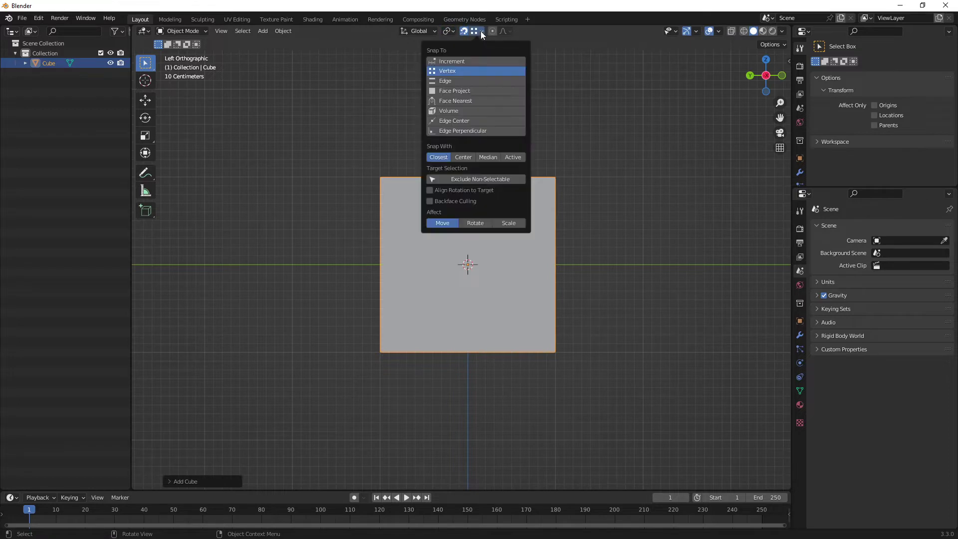
{"action": "left_click", "coordinate": [454, 62]}
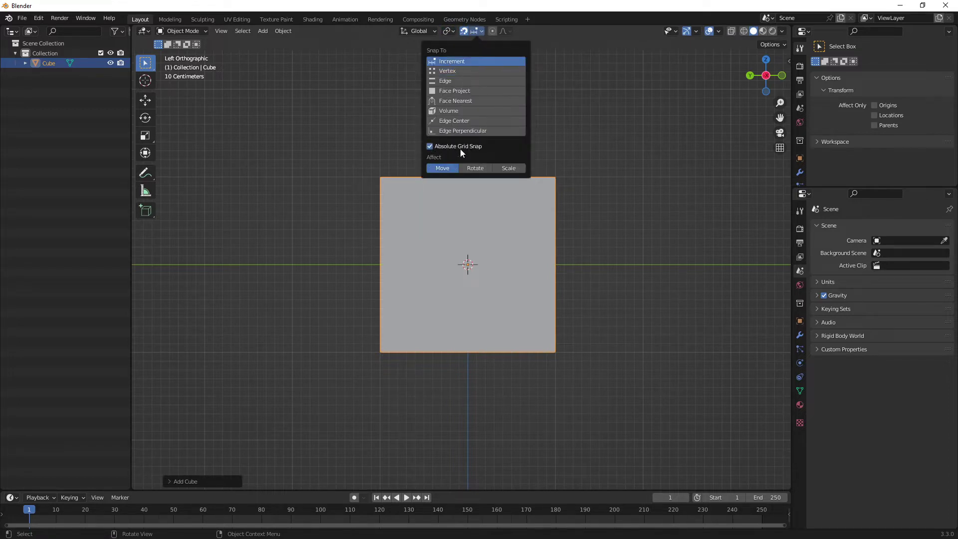
- Move the cube down along Z until its top face sits at ground level
{"action": "key", "text": "g"}
{"action": "key", "text": "z"}
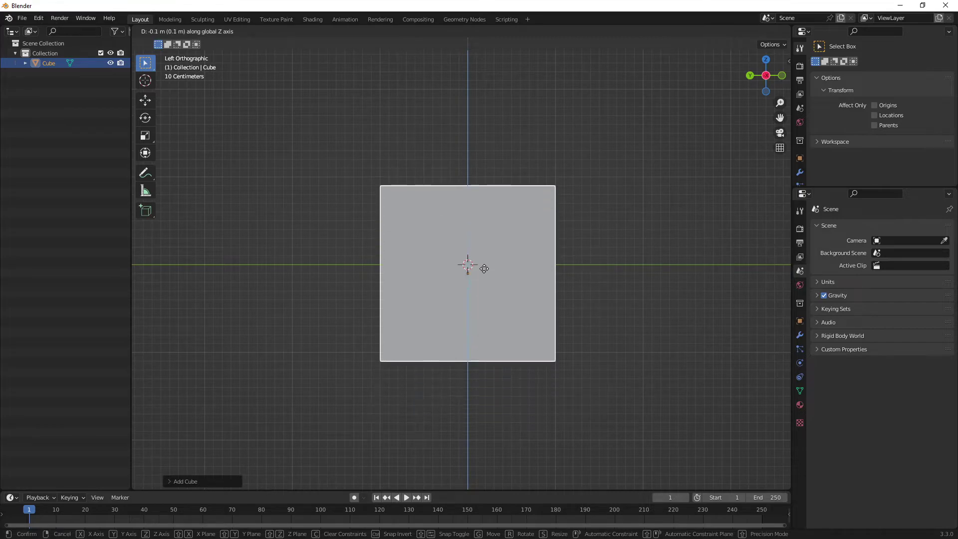
{"action": "left_click", "coordinate": [477, 352]}
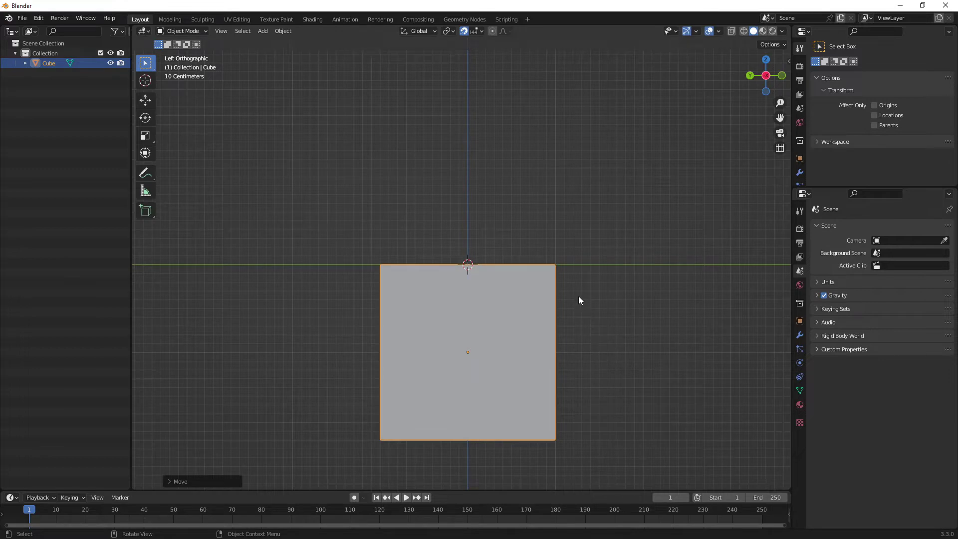
- Try flattening the cube with a Shift+Z scale, then undo it
{"action": "mouse_move", "coordinate": [579, 299]}
{"action": "middle_mouse_down"}
{"action": "mouse_move", "coordinate": [481, 397]}
{"action": "mouse_move", "coordinate": [532, 324]}
{"action": "mouse_move", "coordinate": [528, 314]}
{"action": "mouse_move", "coordinate": [562, 283]}
{"action": "mouse_move", "coordinate": [549, 301]}
{"action": "middle_mouse_up"}
{"action": "key", "text": "s"}
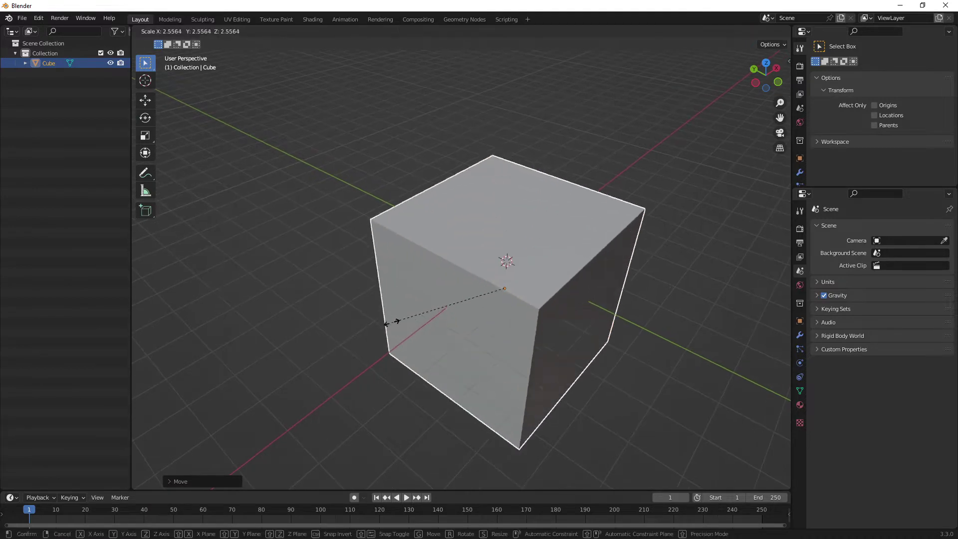
{"action": "key", "text": "Escape"}
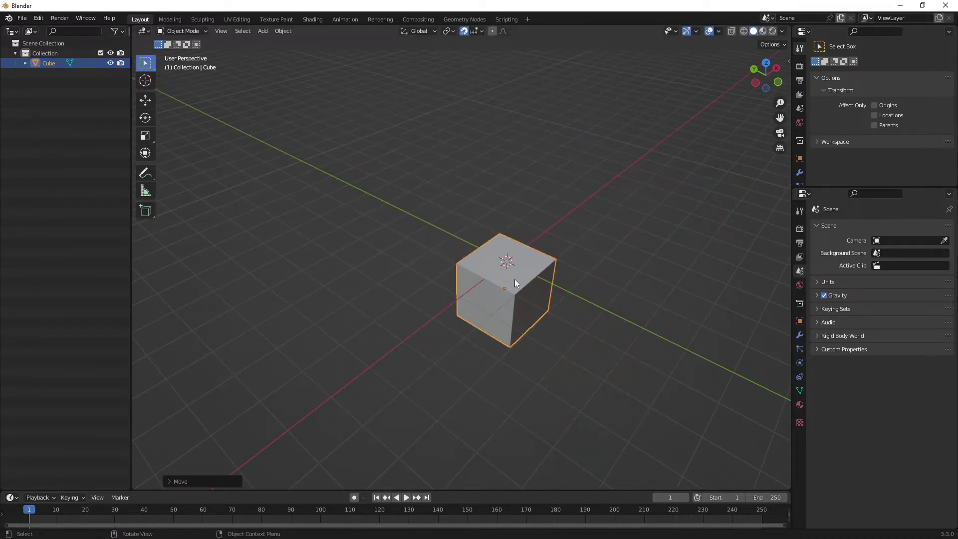
{"action": "key", "text": "s"}
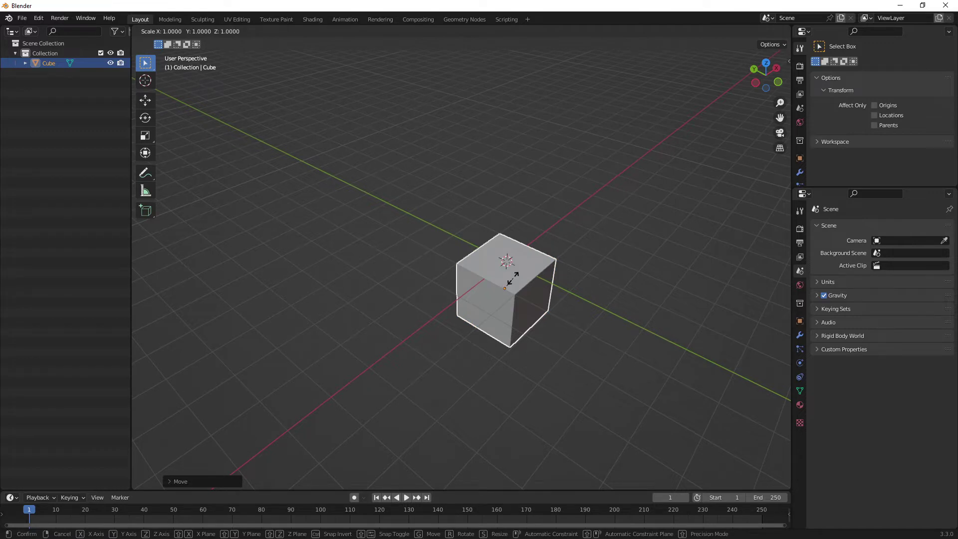
{"action": "key", "text": "shift+z"}
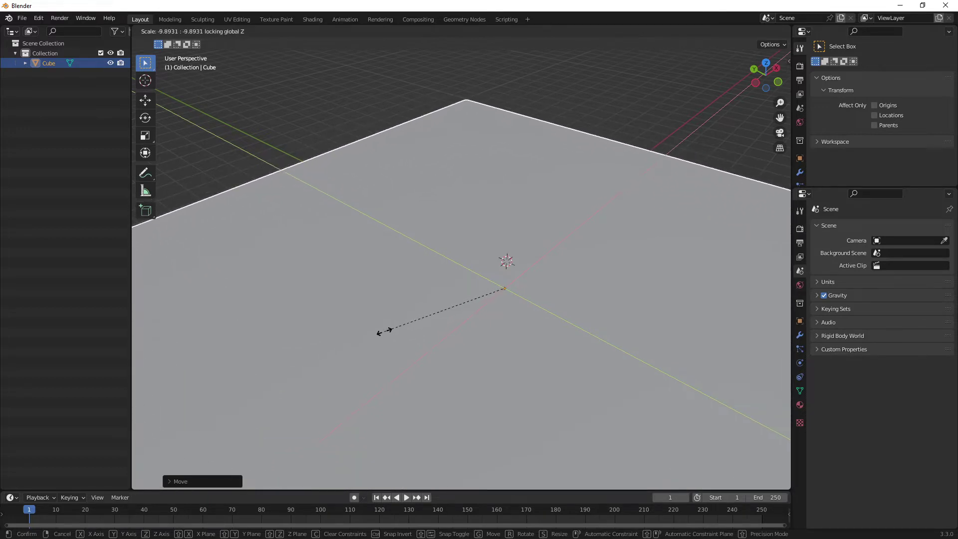
{"action": "left_click", "coordinate": [394, 326]}
{"action": "mouse_move", "coordinate": [424, 323]}
{"action": "middle_mouse_down"}
{"action": "mouse_move", "coordinate": [472, 292]}
{"action": "mouse_move", "coordinate": [502, 310]}
{"action": "mouse_move", "coordinate": [496, 256]}
{"action": "middle_mouse_up"}
{"action": "scroll", "coordinate": [497, 332], "scroll_direction": "down", "scroll_amount": 3}
{"action": "key", "text": "ctrl+z"}
- Use the Transform tool to stretch the cube into a huge flat slab, X and Y about 16
{"action": "key", "text": "shift+space"}
{"action": "key", "text": "t"}
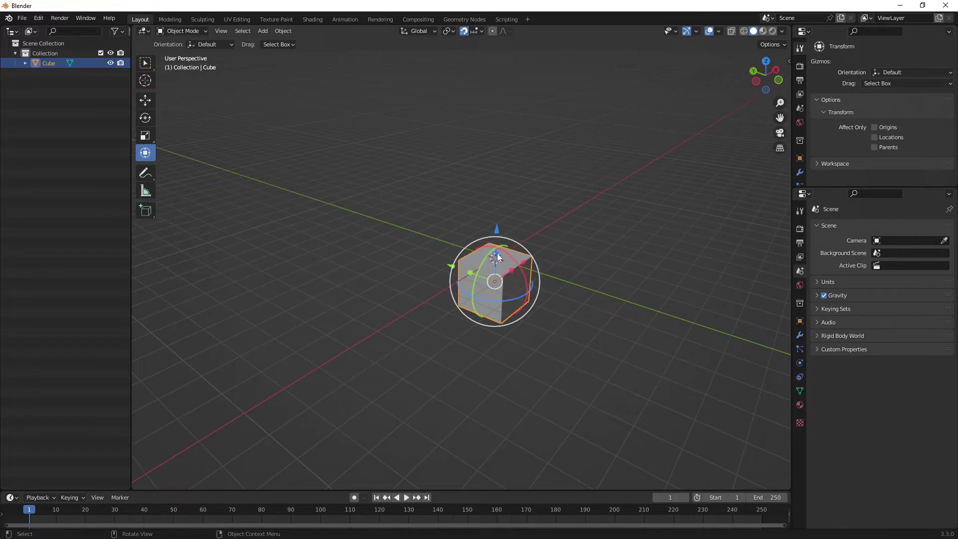
{"action": "key", "text": "shift"}
{"action": "mouse_move", "coordinate": [497, 256]}
{"action": "left_mouse_down", "text": "shift"}
{"action": "mouse_move", "coordinate": [136, 322]}
{"action": "mouse_move", "coordinate": [523, 373]}
{"action": "mouse_move", "coordinate": [464, 434]}
{"action": "left_mouse_up", "text": "shift"}
{"action": "mouse_move", "coordinate": [474, 229]}
{"action": "middle_mouse_down"}
{"action": "mouse_move", "coordinate": [468, 351]}
{"action": "mouse_move", "coordinate": [495, 323]}
{"action": "mouse_move", "coordinate": [465, 333]}
{"action": "mouse_move", "coordinate": [401, 266]}
{"action": "middle_mouse_up"}
- Deselect the slab and add a second cube, Cube.001
{"action": "left_click", "coordinate": [345, 94]}
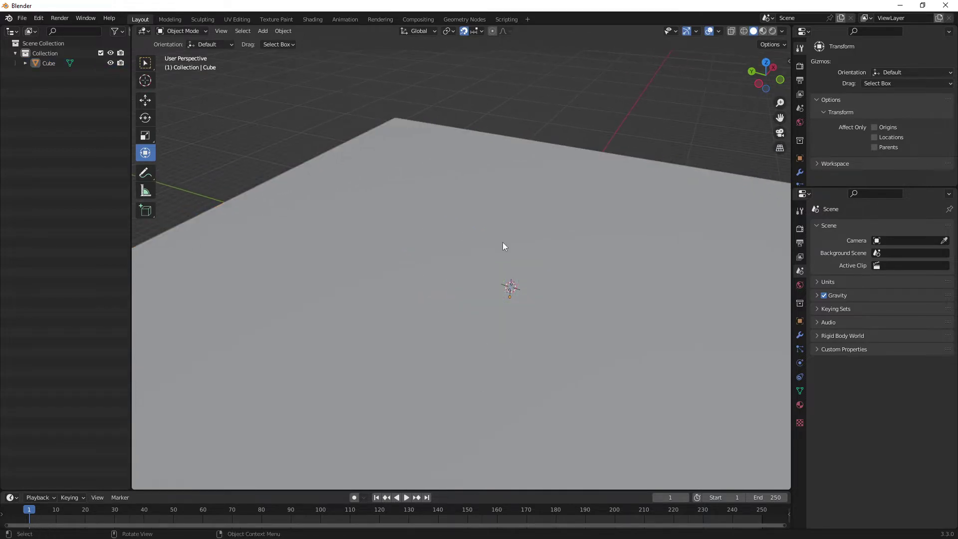
{"action": "key", "text": "shift+a"}
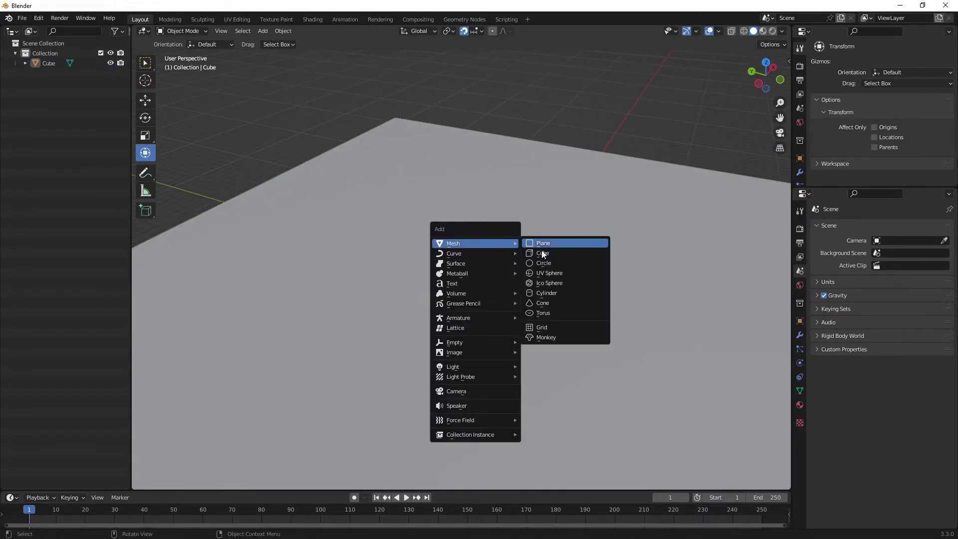
{"action": "left_click", "coordinate": [548, 253]}
{"action": "mouse_move", "coordinate": [532, 323]}
{"action": "middle_mouse_down"}
{"action": "mouse_move", "coordinate": [508, 313]}
{"action": "mouse_move", "coordinate": [554, 267]}
{"action": "middle_mouse_up"}
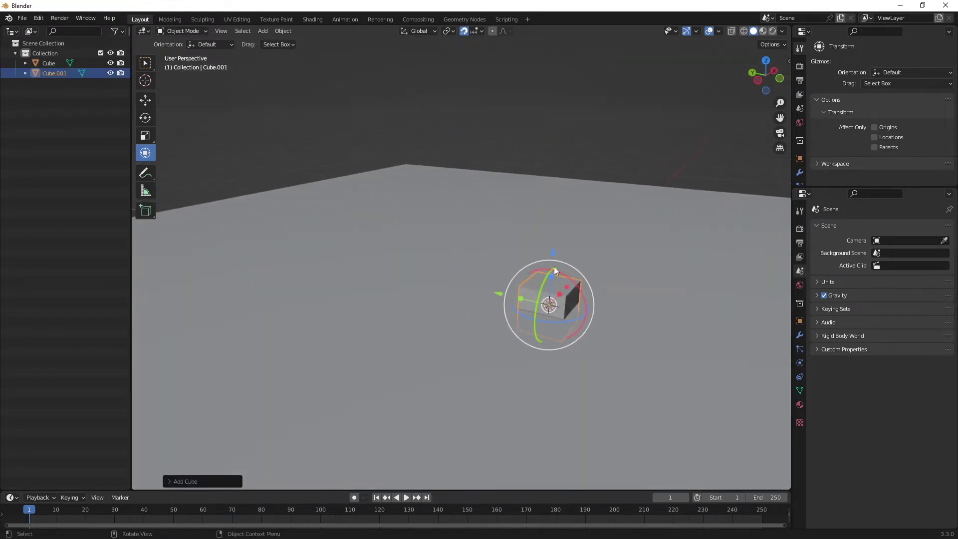
{"action": "mouse_move", "coordinate": [479, 293]}
{"action": "middle_mouse_down"}
{"action": "mouse_move", "coordinate": [537, 278]}
{"action": "mouse_move", "coordinate": [516, 266]}
{"action": "middle_mouse_up"}
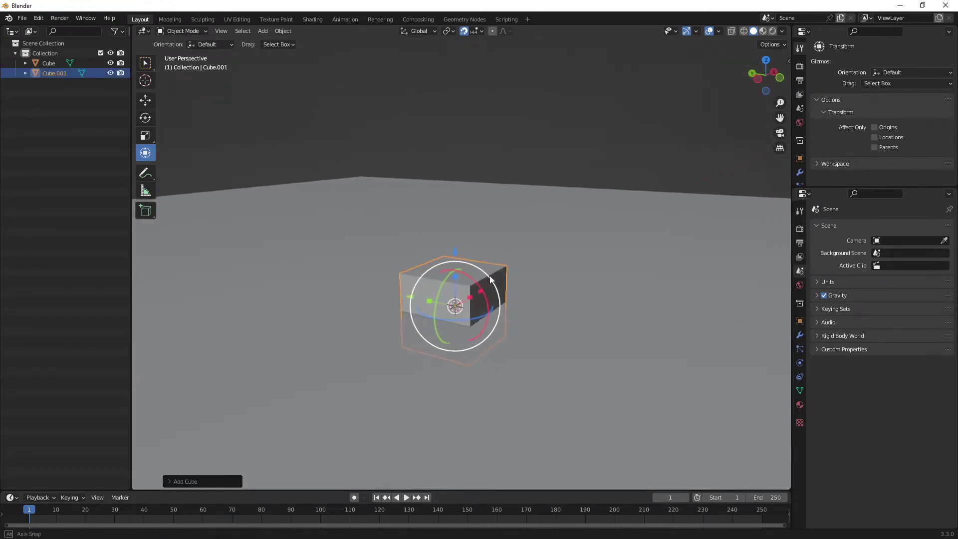
- In Left Orthographic view, raise Cube.001 with the blue arrow until it rests on the slab
{"action": "key", "text": "ctrl+KP_3"}
{"action": "scroll", "coordinate": [495, 231], "scroll_direction": "up", "scroll_amount": 3}
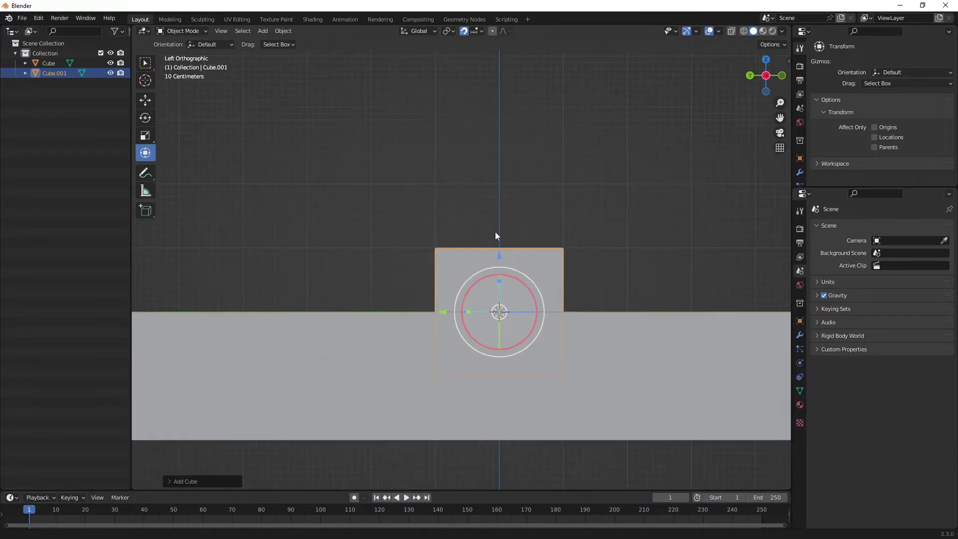
{"action": "scroll", "coordinate": [501, 270], "scroll_direction": "up", "scroll_amount": 2}
{"action": "left_click_drag", "start_coordinate": [485, 280], "coordinate": [484, 191]}
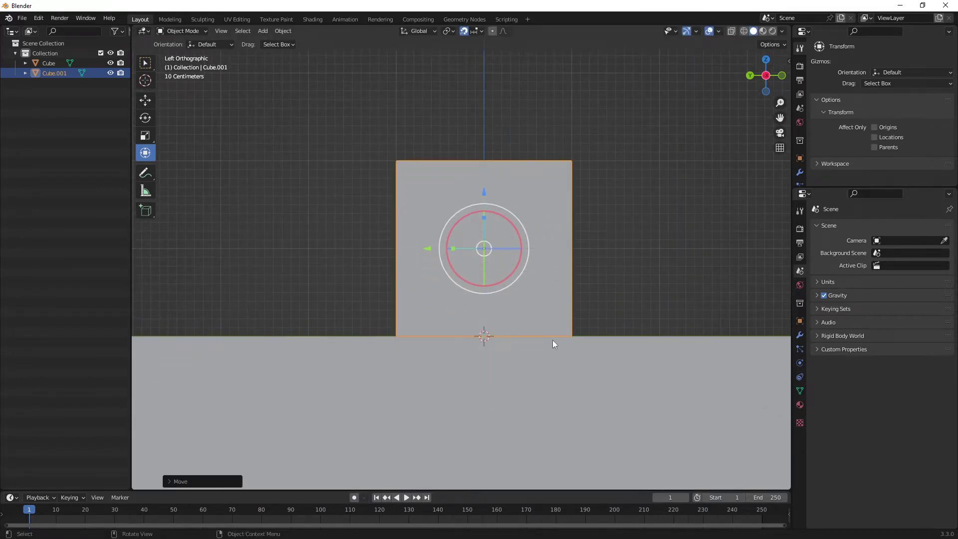
{"action": "mouse_move", "coordinate": [558, 329]}
{"action": "middle_mouse_down"}
{"action": "mouse_move", "coordinate": [511, 346]}
{"action": "mouse_move", "coordinate": [501, 442]}
{"action": "middle_mouse_up"}
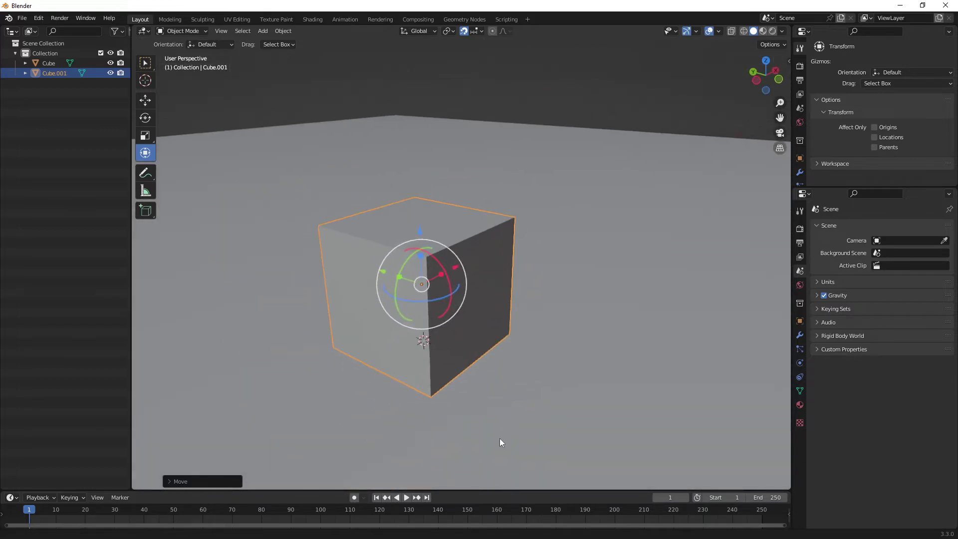
{"action": "mouse_move", "coordinate": [493, 337]}
{"action": "middle_mouse_down"}
{"action": "mouse_move", "coordinate": [557, 314]}
{"action": "mouse_move", "coordinate": [483, 304]}
{"action": "mouse_move", "coordinate": [540, 306]}
{"action": "mouse_move", "coordinate": [510, 317]}
{"action": "mouse_move", "coordinate": [523, 319]}
{"action": "mouse_move", "coordinate": [519, 302]}
{"action": "mouse_move", "coordinate": [505, 323]}
{"action": "mouse_move", "coordinate": [513, 251]}
{"action": "middle_mouse_up"}
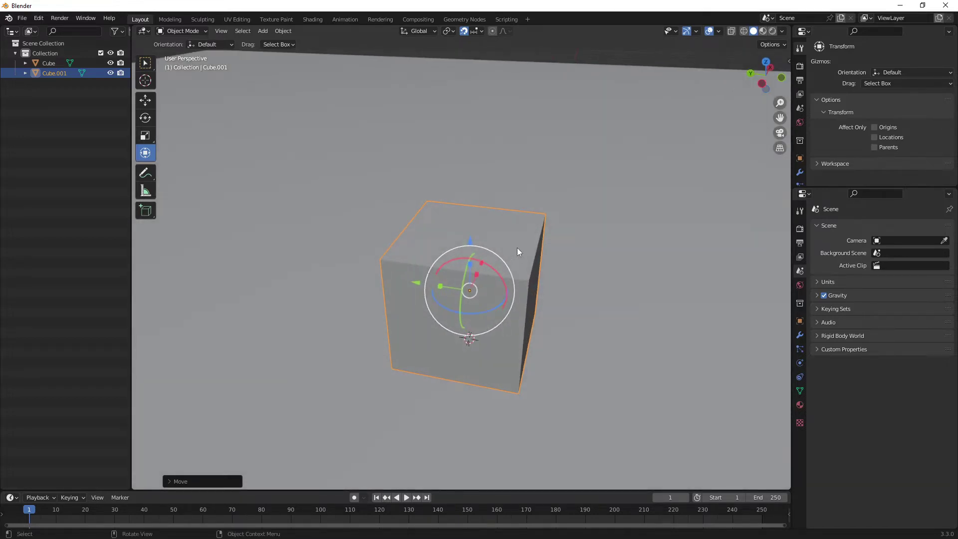
{"action": "key", "text": "Tab"}
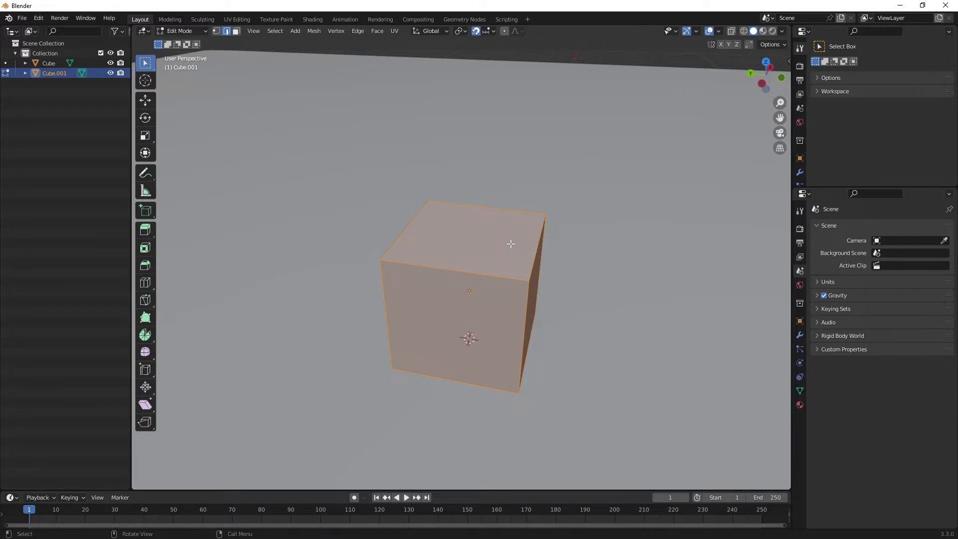
- In face select mode, select only Cube.001's top face
{"action": "key", "text": "3"}
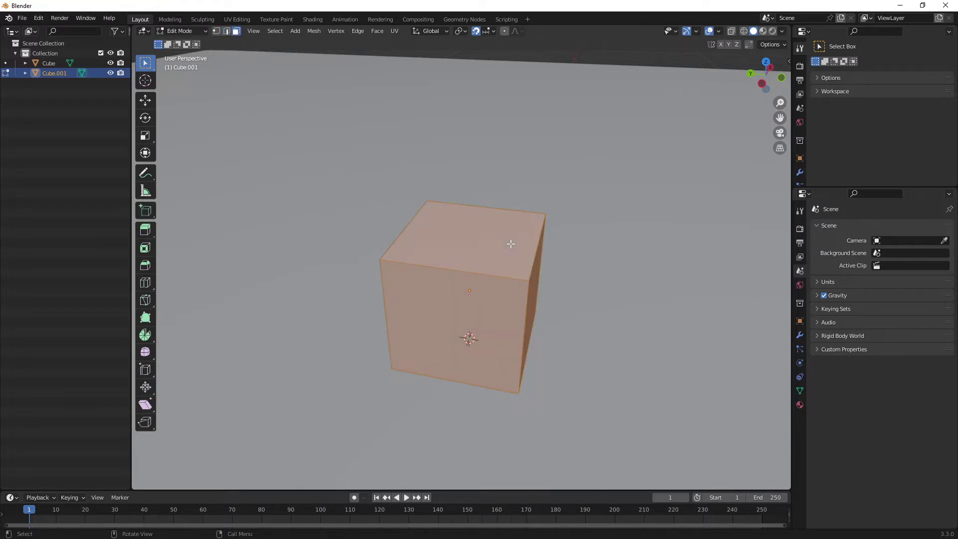
{"action": "left_click", "coordinate": [519, 258]}
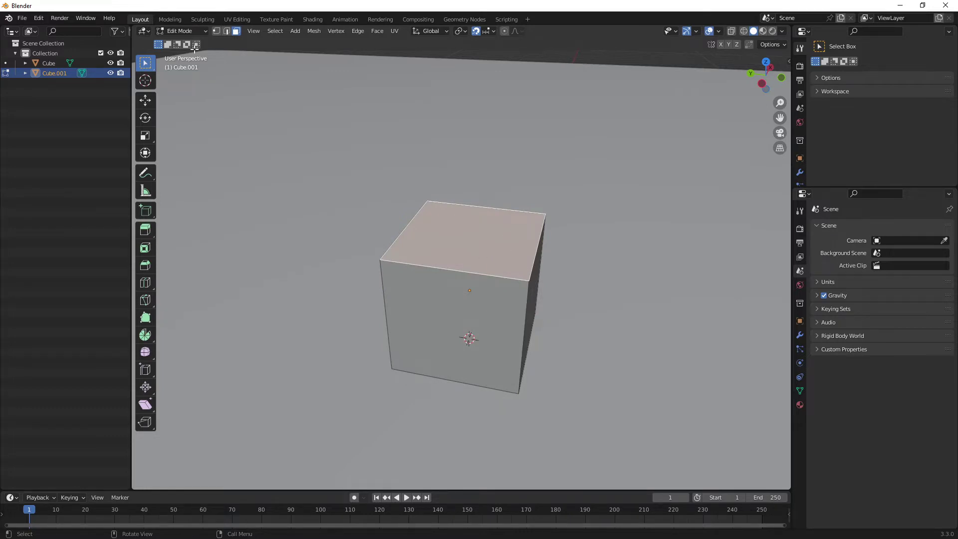
{"action": "left_click", "coordinate": [199, 29]}
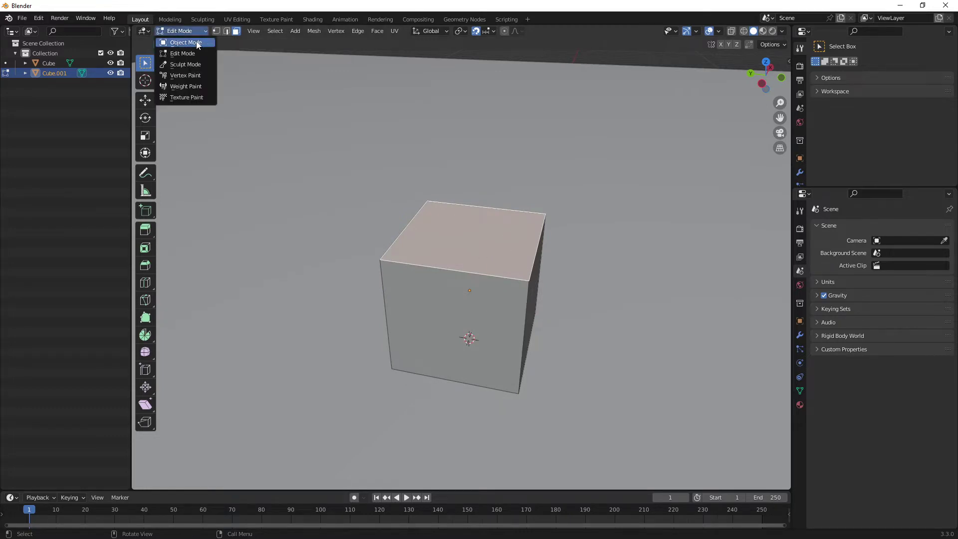
{"action": "left_click", "coordinate": [175, 41]}
{"action": "mouse_move", "coordinate": [491, 231]}
{"action": "middle_mouse_down"}
{"action": "mouse_move", "coordinate": [487, 203]}
{"action": "mouse_move", "coordinate": [443, 223]}
{"action": "middle_mouse_up"}
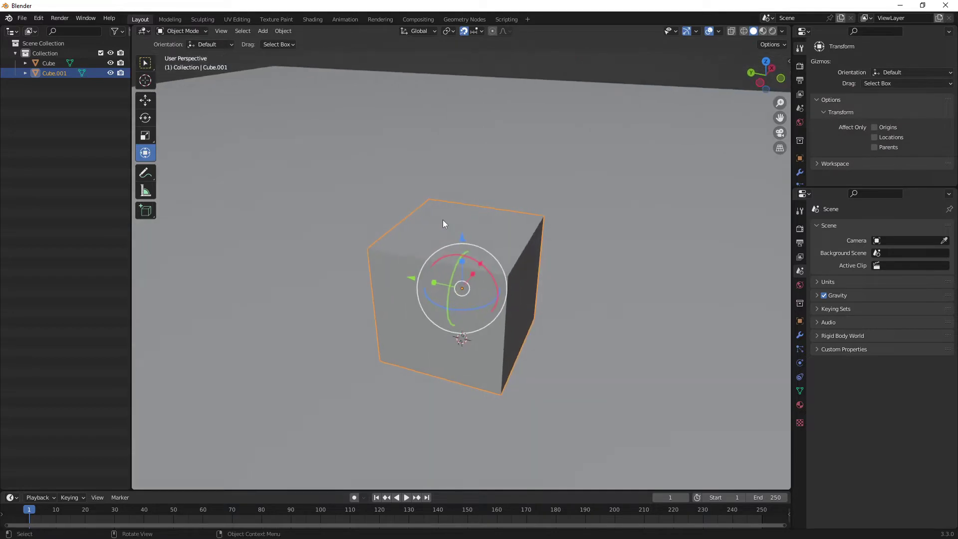
{"action": "left_click", "coordinate": [204, 31]}
{"action": "left_click", "coordinate": [192, 54]}
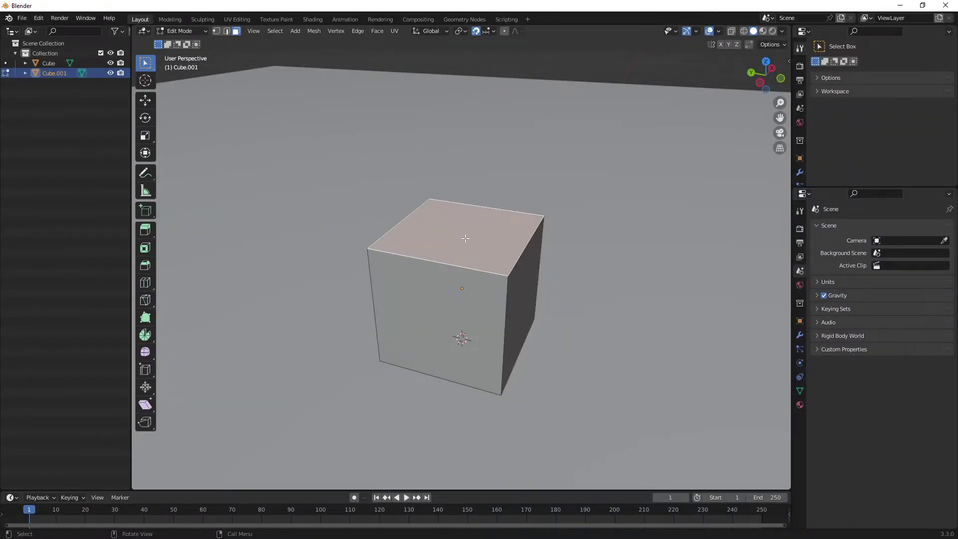
- Lower the top face 1 m along Z in side view and return to Object Mode
{"action": "key", "text": "ctrl+KP_3"}
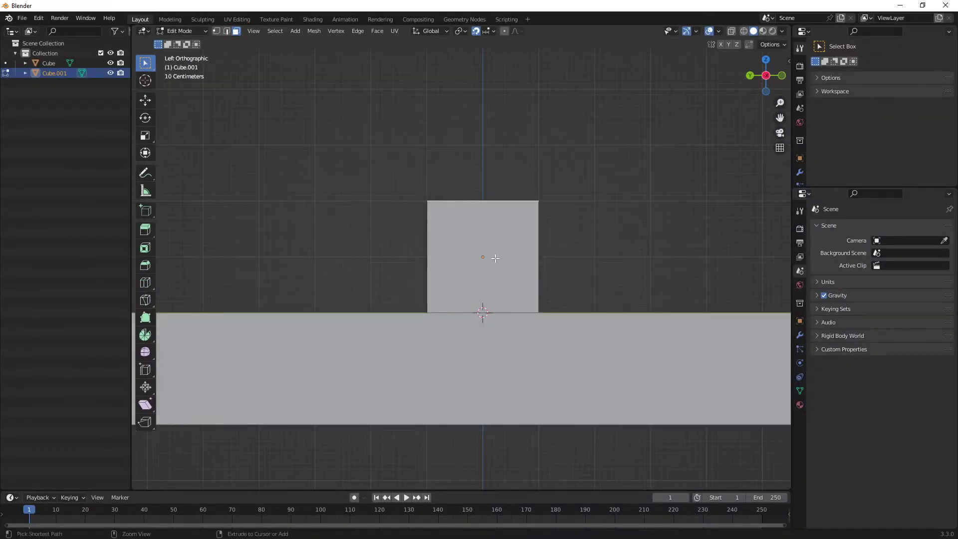
{"action": "scroll", "coordinate": [495, 258], "scroll_direction": "up", "scroll_amount": 3}
{"action": "key", "text": "g"}
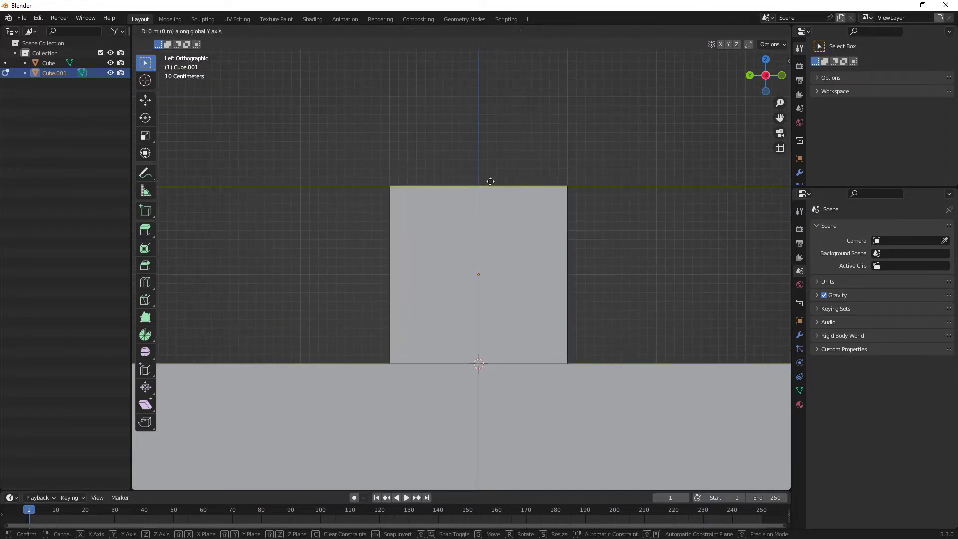
{"action": "key", "text": "z"}
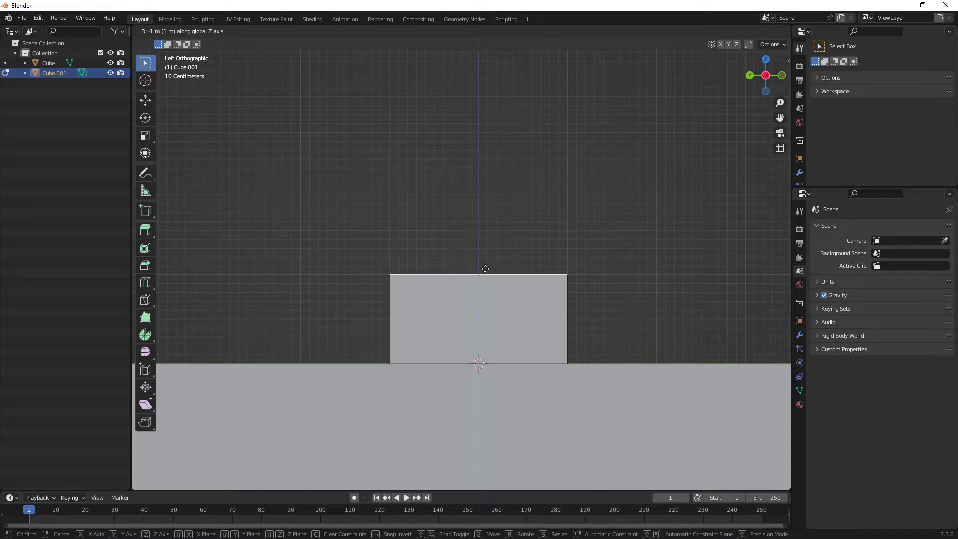
{"action": "left_click", "coordinate": [485, 269]}
{"action": "mouse_move", "coordinate": [526, 248]}
{"action": "middle_mouse_down"}
{"action": "mouse_move", "coordinate": [455, 324]}
{"action": "mouse_move", "coordinate": [493, 289]}
{"action": "mouse_move", "coordinate": [523, 280]}
{"action": "mouse_move", "coordinate": [489, 286]}
{"action": "middle_mouse_up"}
{"action": "key", "text": "Tab"}
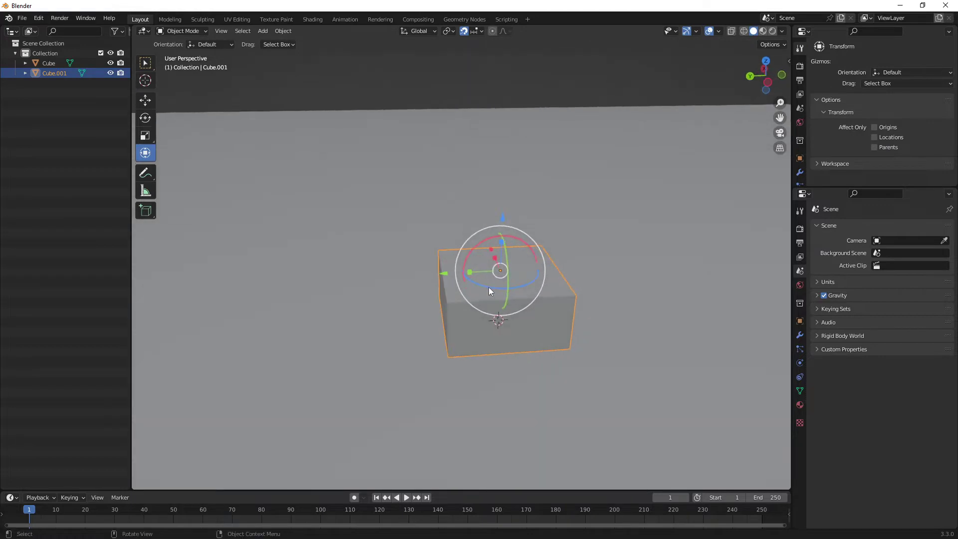
- In the Outliner, rename the floor Cube to Sol and Cube.001 to Escalier_1
{"action": "left_click", "coordinate": [25, 73]}
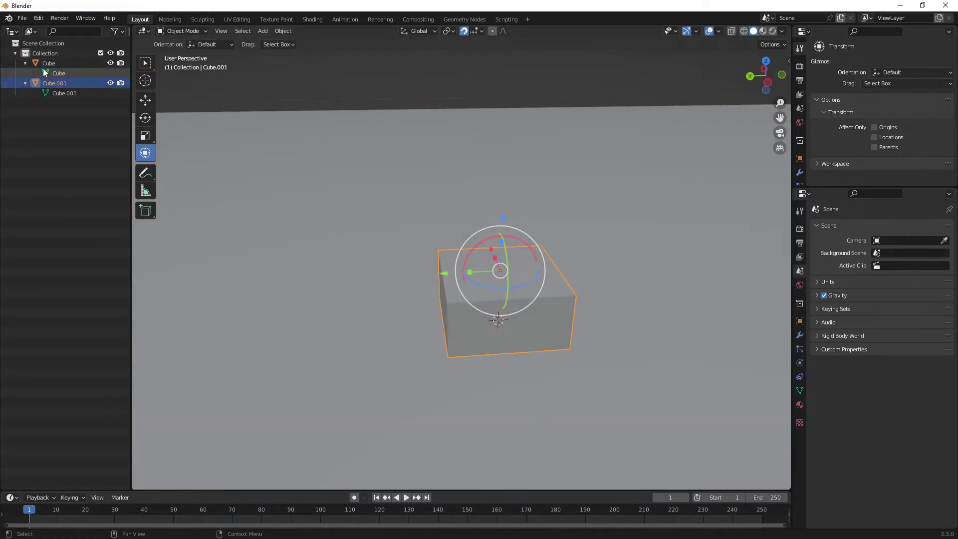
{"action": "double_click", "coordinate": [45, 64]}
{"action": "type", "text": "Sol"}
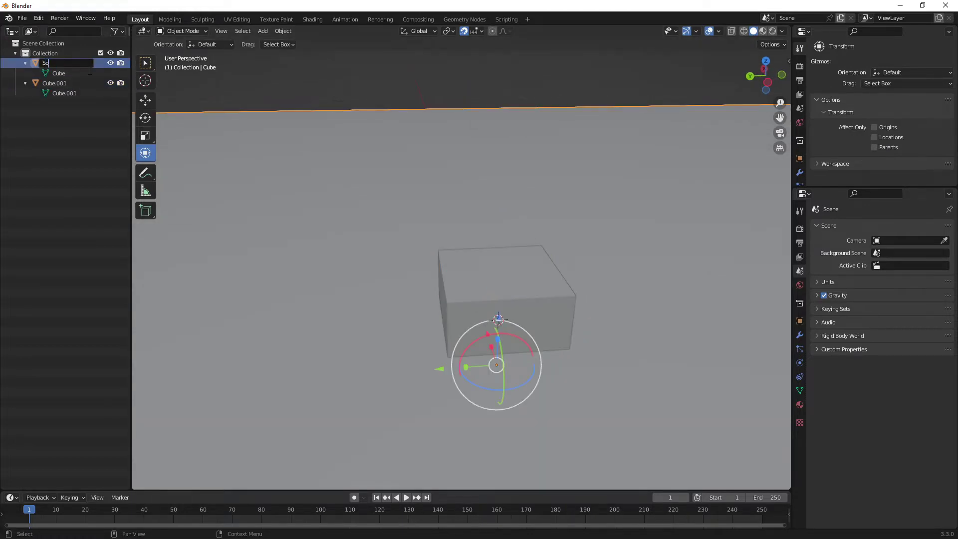
{"action": "key", "text": "Return"}
{"action": "double_click", "coordinate": [69, 63]}
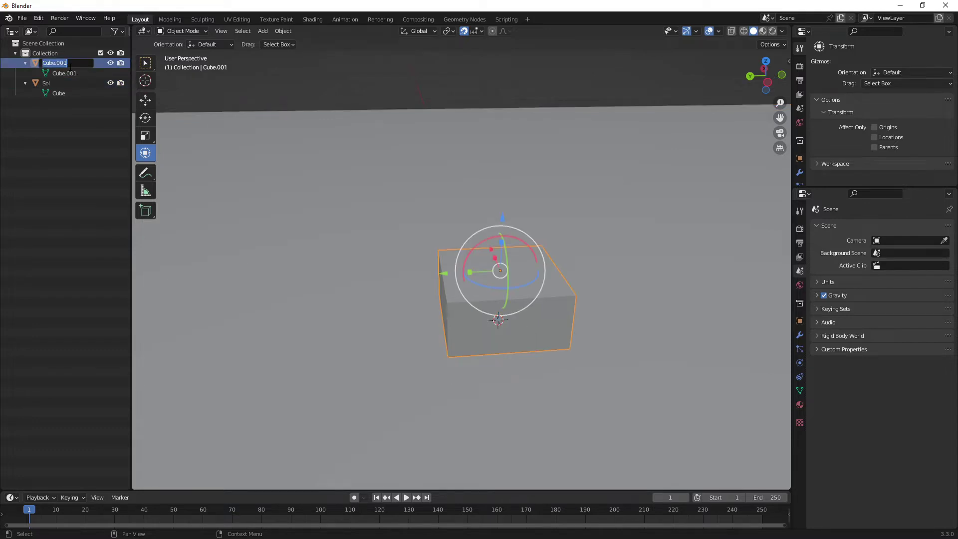
{"action": "type", "text": "Escalier"}
{"action": "type", "text": "_1"}
{"action": "key", "text": "Return"}
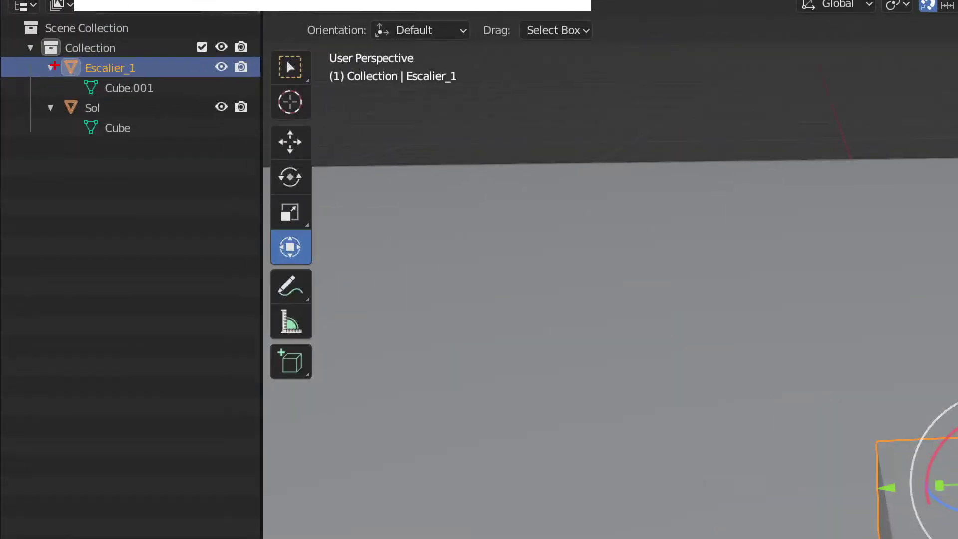
- Underline the mesh names Cube.001 and Cube in red and box the Escalier_1 and Sol entries
{"action": "left_click_drag", "start_coordinate": [70, 86], "coordinate": [111, 86]}
{"action": "left_click_drag", "start_coordinate": [84, 128], "coordinate": [138, 131]}
{"action": "left_click_drag", "start_coordinate": [52, 54], "coordinate": [144, 77]}
{"action": "left_click_drag", "start_coordinate": [49, 99], "coordinate": [150, 119]}
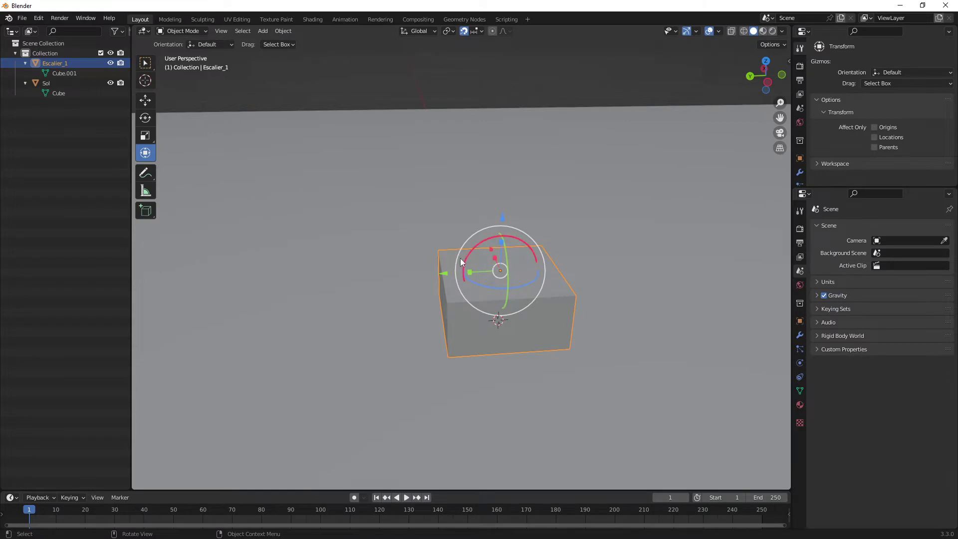
{"action": "mouse_move", "coordinate": [495, 265]}
{"action": "middle_mouse_down"}
{"action": "mouse_move", "coordinate": [507, 281]}
{"action": "mouse_move", "coordinate": [478, 280]}
{"action": "middle_mouse_up"}
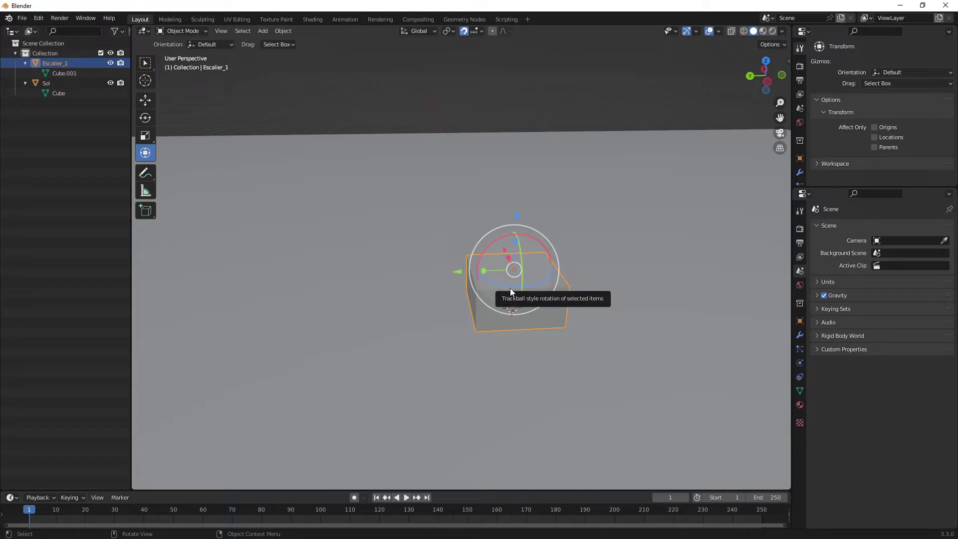
- Duplicate Escalier_1 and place the copy 1 m beside the original
{"action": "key", "text": "shift+d"}
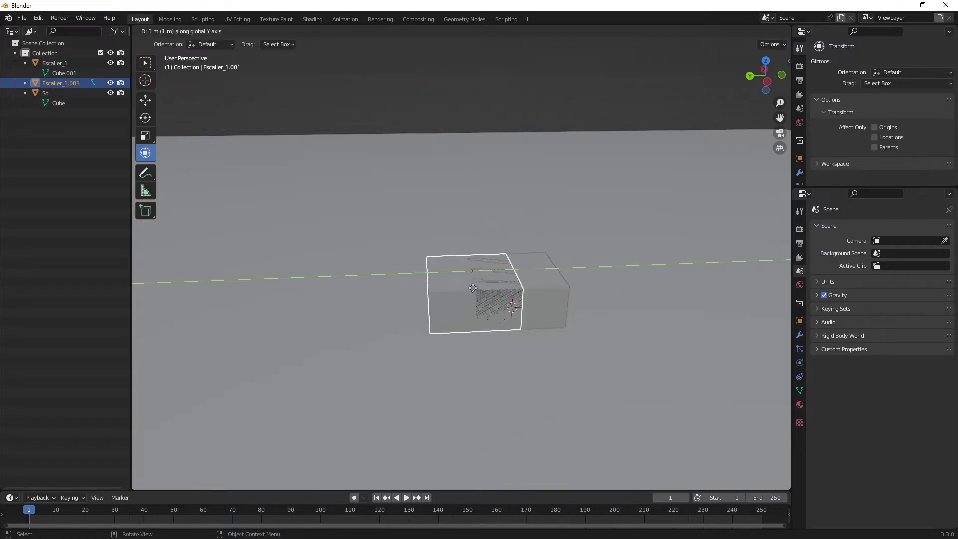
{"action": "left_click", "coordinate": [424, 288]}
{"action": "mouse_move", "coordinate": [466, 257]}
{"action": "middle_mouse_down"}
{"action": "mouse_move", "coordinate": [463, 242]}
{"action": "mouse_move", "coordinate": [429, 262]}
{"action": "mouse_move", "coordinate": [331, 264]}
{"action": "mouse_move", "coordinate": [514, 264]}
{"action": "mouse_move", "coordinate": [489, 268]}
{"action": "mouse_move", "coordinate": [457, 301]}
{"action": "mouse_move", "coordinate": [473, 280]}
{"action": "mouse_move", "coordinate": [447, 276]}
{"action": "middle_mouse_up"}
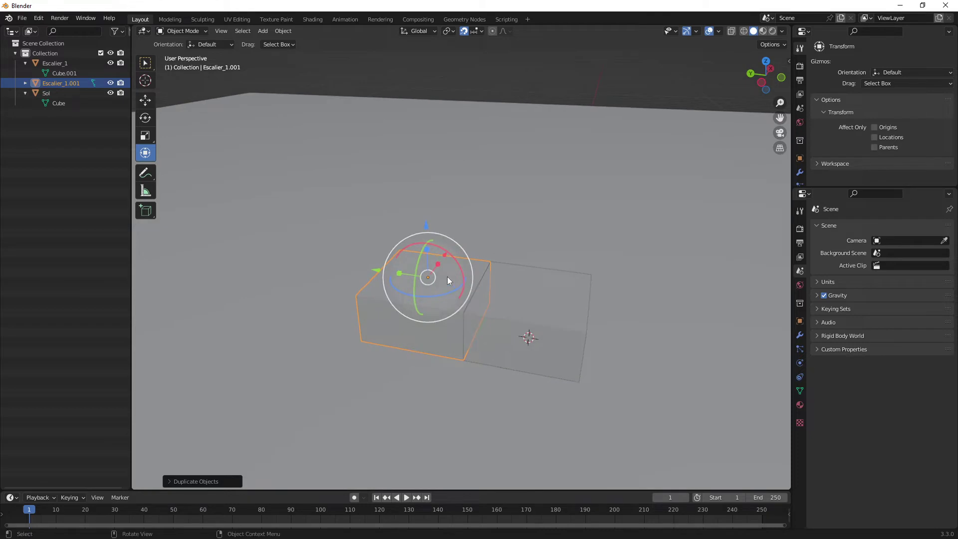
- Raise the copy's top face 1 m to make a 2 m step, and duplicate it again
{"action": "key", "text": "Tab"}
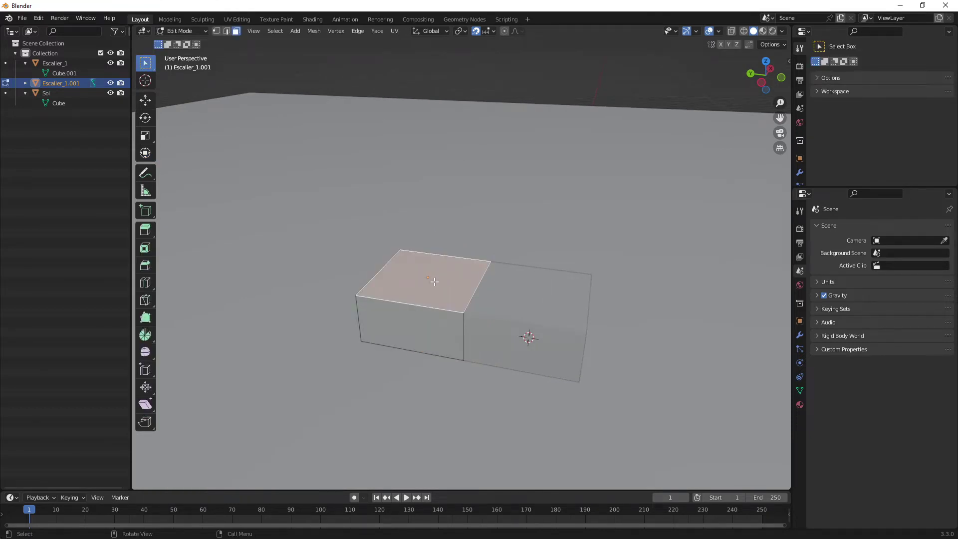
{"action": "key", "text": "g"}
{"action": "key", "text": "z"}
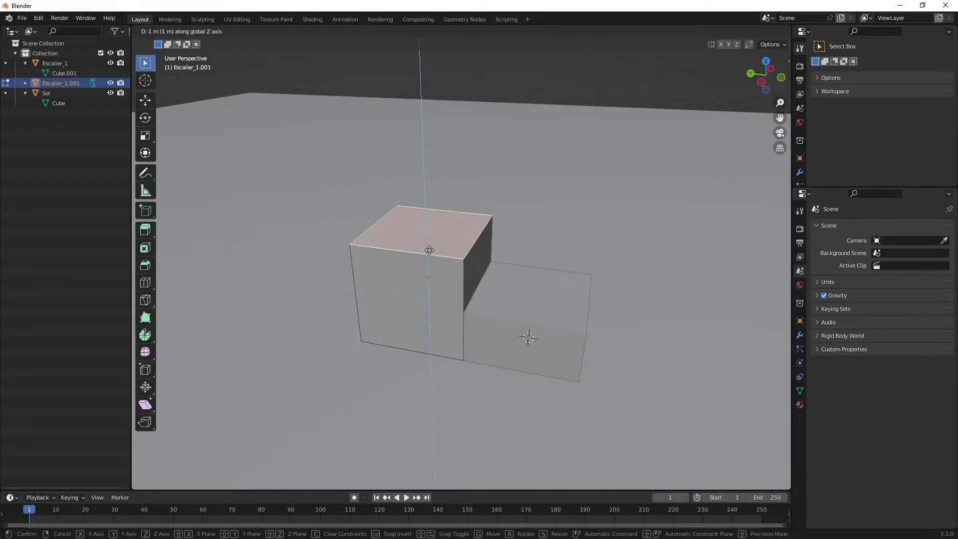
{"action": "left_click", "coordinate": [429, 250]}
{"action": "mouse_move", "coordinate": [429, 250]}
{"action": "middle_mouse_down"}
{"action": "mouse_move", "coordinate": [449, 264]}
{"action": "mouse_move", "coordinate": [471, 254]}
{"action": "mouse_move", "coordinate": [444, 277]}
{"action": "mouse_move", "coordinate": [475, 304]}
{"action": "middle_mouse_up"}
{"action": "key", "text": "Tab"}
{"action": "key", "text": "shift+d"}
- Place Escalier_1.002 1 m further along Y and raise its top face for a higher step
{"action": "key", "text": "y"}
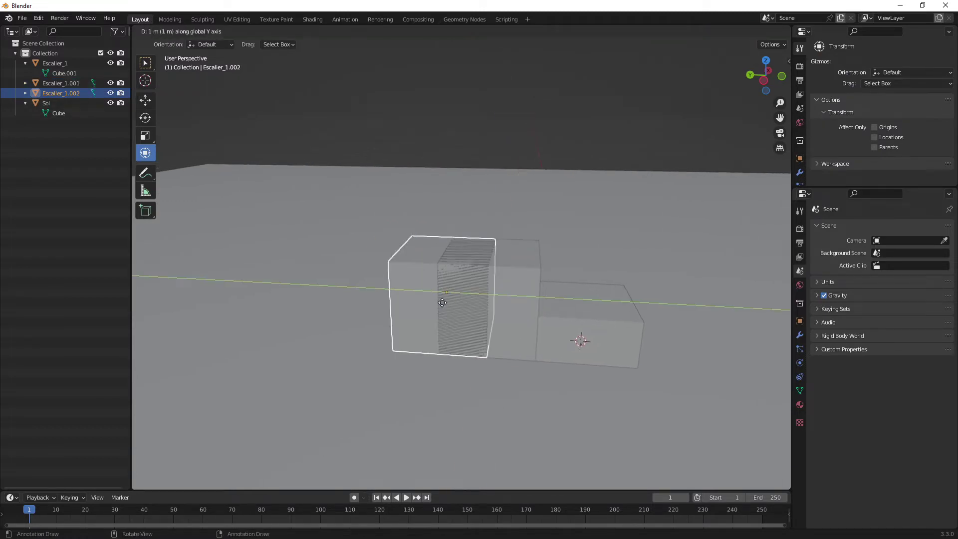
{"action": "left_click", "coordinate": [404, 299]}
{"action": "middle_click_drag", "start_coordinate": [403, 298], "coordinate": [411, 259]}
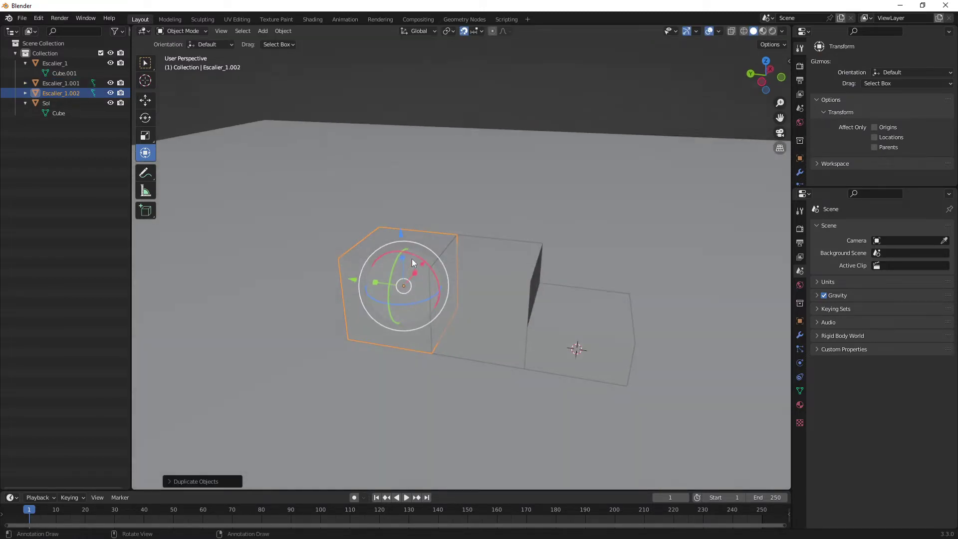
{"action": "key", "text": "Tab"}
{"action": "key", "text": "g"}
{"action": "key", "text": "z"}
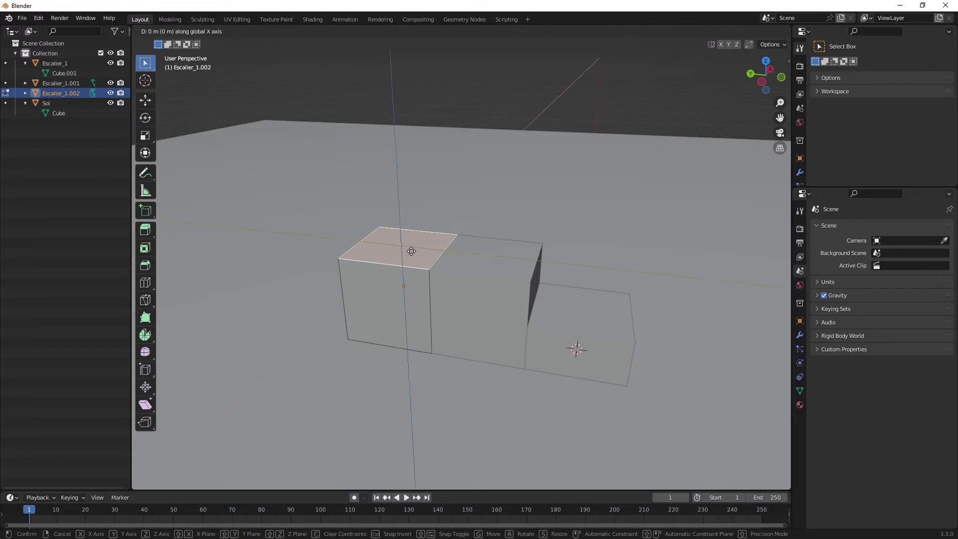
{"action": "left_click", "coordinate": [405, 214]}
{"action": "mouse_move", "coordinate": [416, 228]}
{"action": "middle_mouse_down"}
{"action": "mouse_move", "coordinate": [461, 269]}
{"action": "mouse_move", "coordinate": [432, 278]}
{"action": "mouse_move", "coordinate": [502, 265]}
{"action": "mouse_move", "coordinate": [474, 281]}
{"action": "middle_mouse_up"}
{"action": "key", "text": "Tab"}
- Duplicate it into Escalier_1.003 beside the third block and raise its top face 1 m
{"action": "key", "text": "shift+d"}
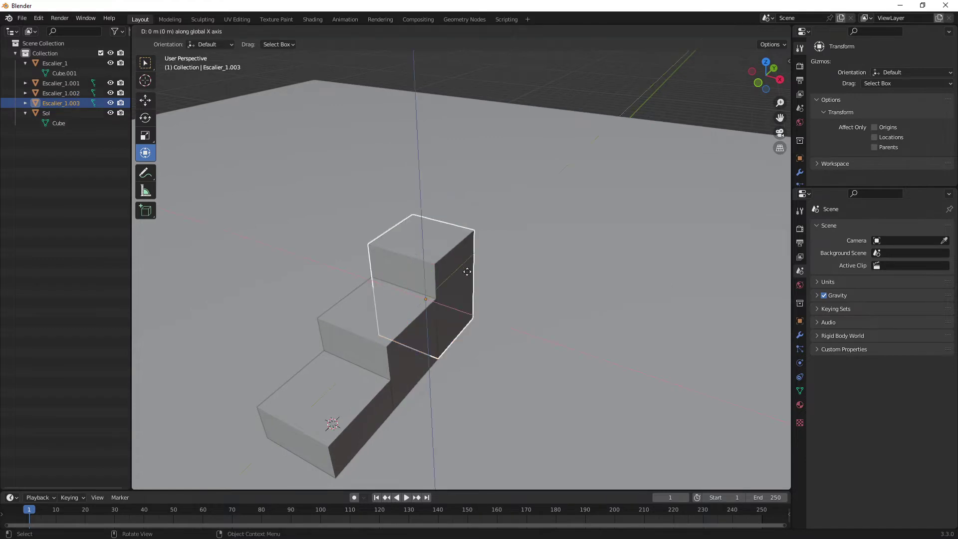
{"action": "left_click", "coordinate": [514, 297]}
{"action": "middle_click_drag", "start_coordinate": [505, 298], "coordinate": [496, 265]}
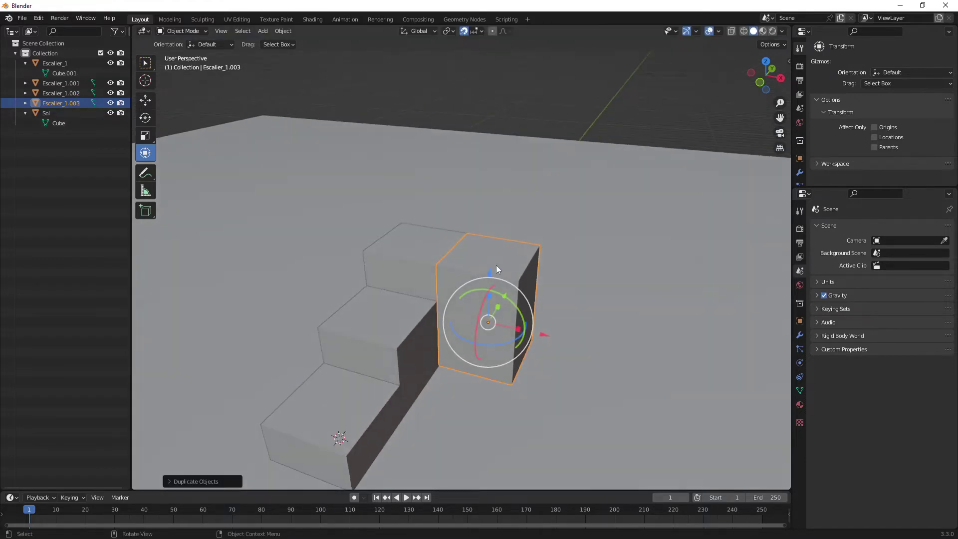
{"action": "key", "text": "Tab"}
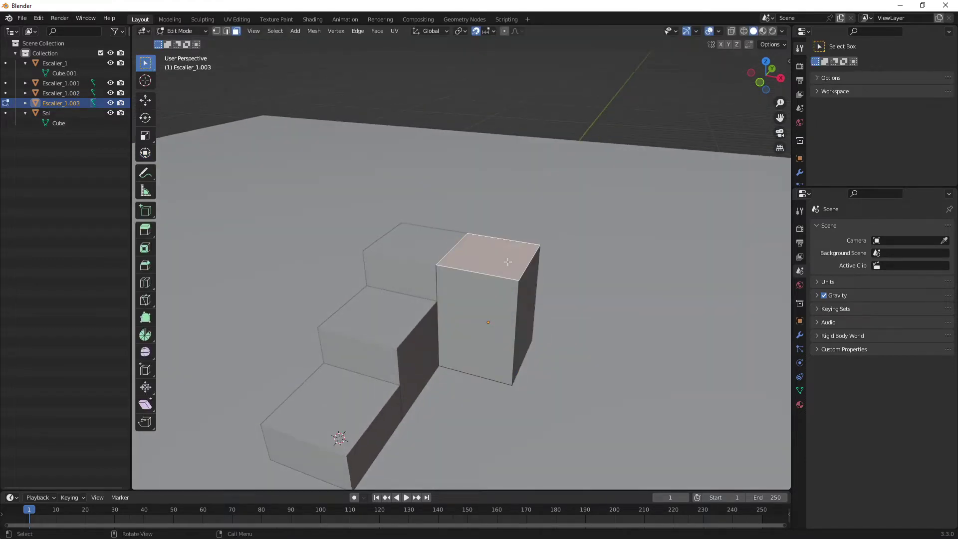
{"action": "key", "text": "g"}
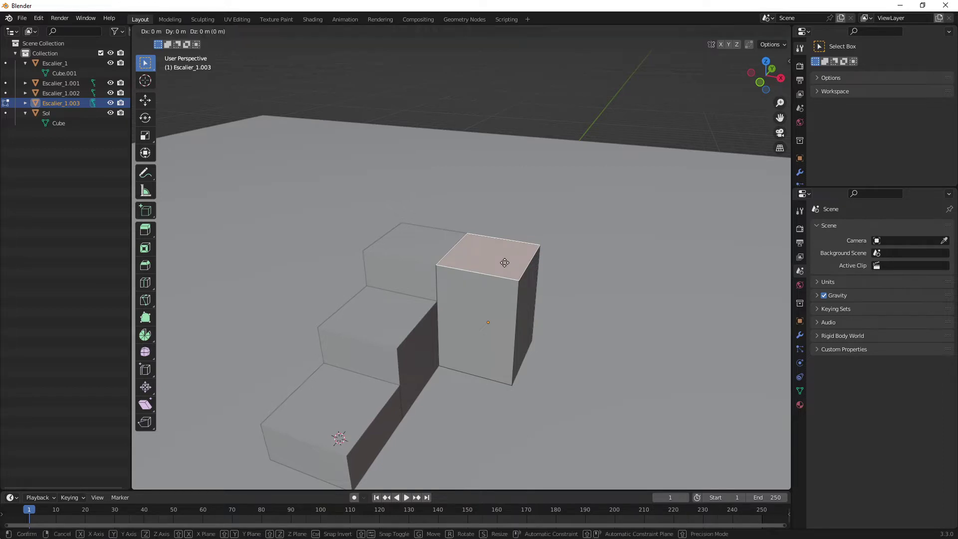
{"action": "key", "text": "z"}
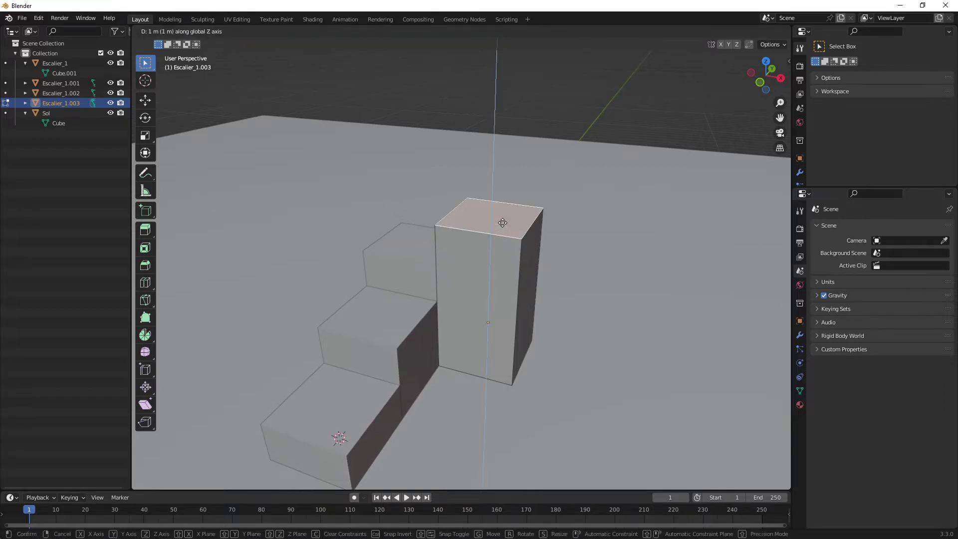
{"action": "left_click", "coordinate": [502, 223]}
{"action": "middle_click_drag", "start_coordinate": [550, 294], "coordinate": [509, 296]}
{"action": "key", "text": "Tab"}
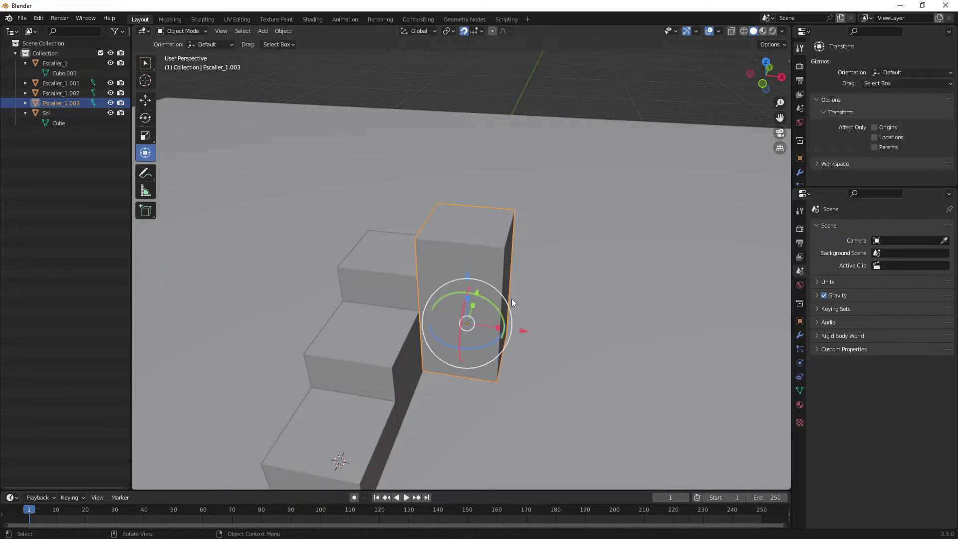
- Duplicate into Escalier_1.004, then shift and raise its top face to form the fifth step
{"action": "key", "text": "shift+d"}
{"action": "key", "text": "z"}
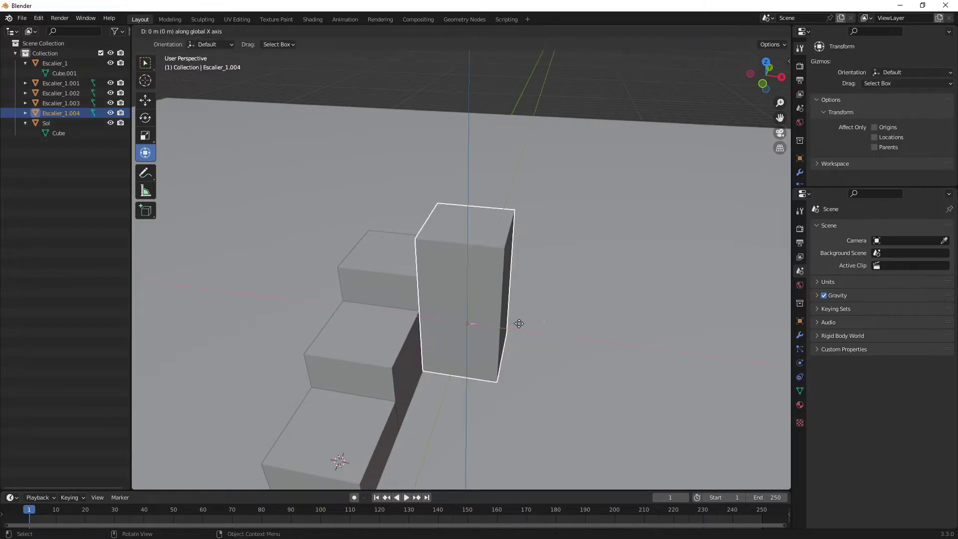
{"action": "key", "text": "x"}
{"action": "left_click", "coordinate": [583, 331]}
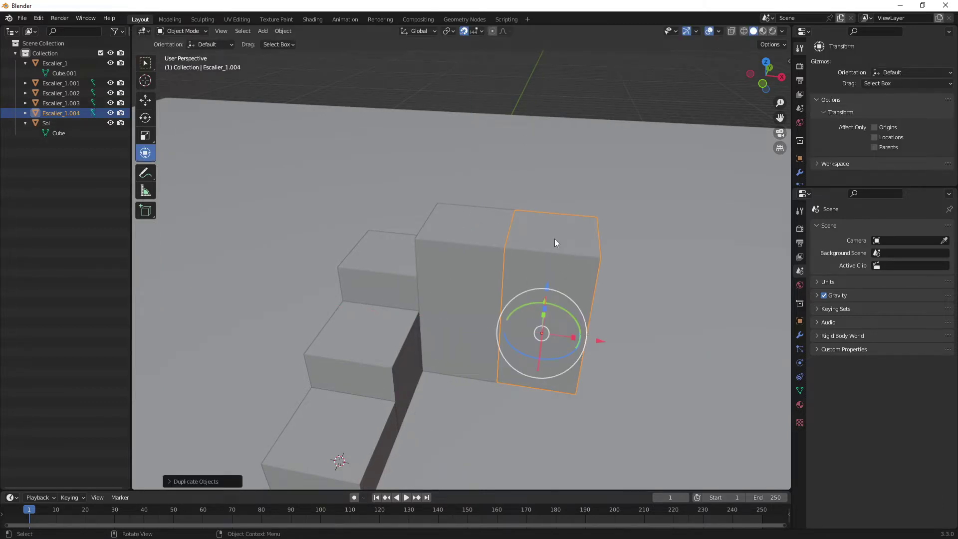
{"action": "key", "text": "Tab"}
{"action": "key", "text": "g"}
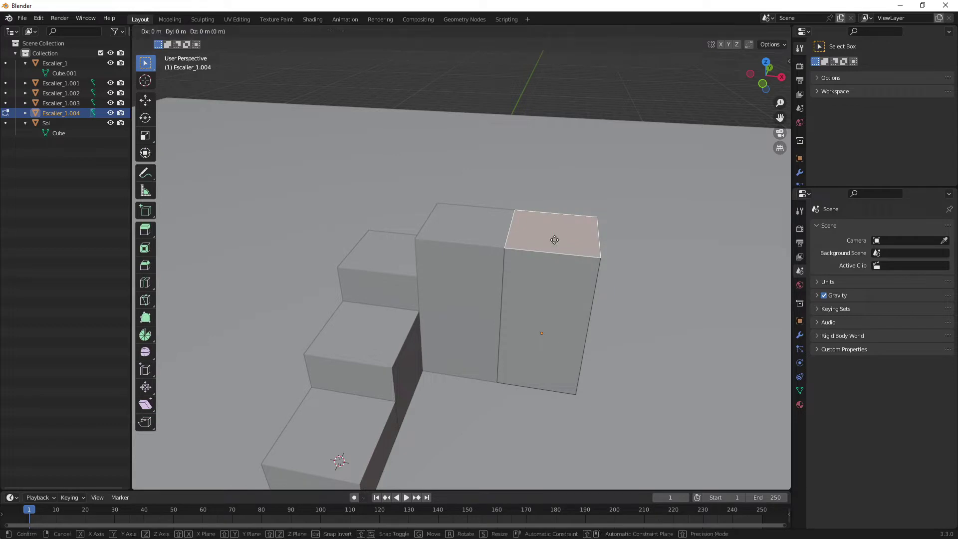
{"action": "key", "text": "y"}
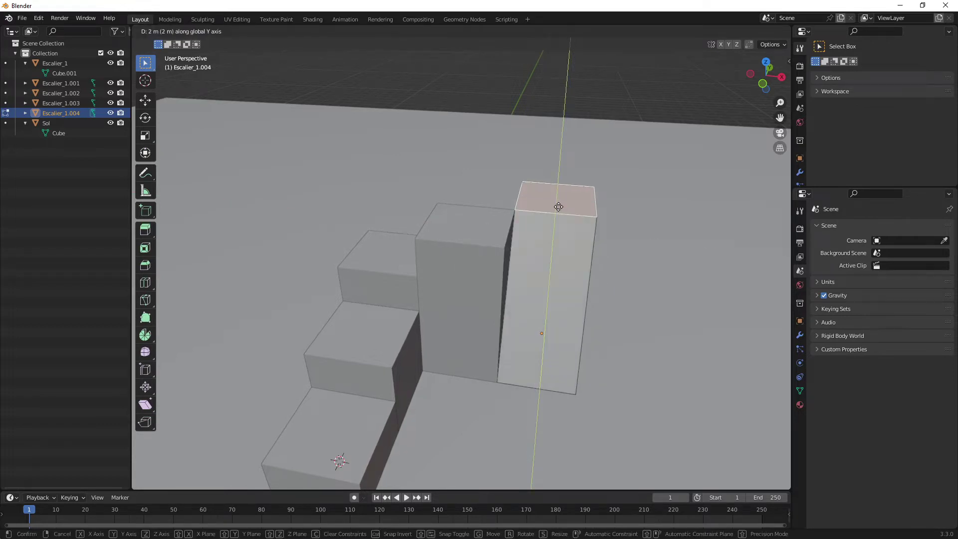
{"action": "left_click", "coordinate": [560, 207]}
{"action": "middle_click_drag", "start_coordinate": [562, 241], "coordinate": [564, 234]}
{"action": "key", "text": "g"}
{"action": "key", "text": "z"}
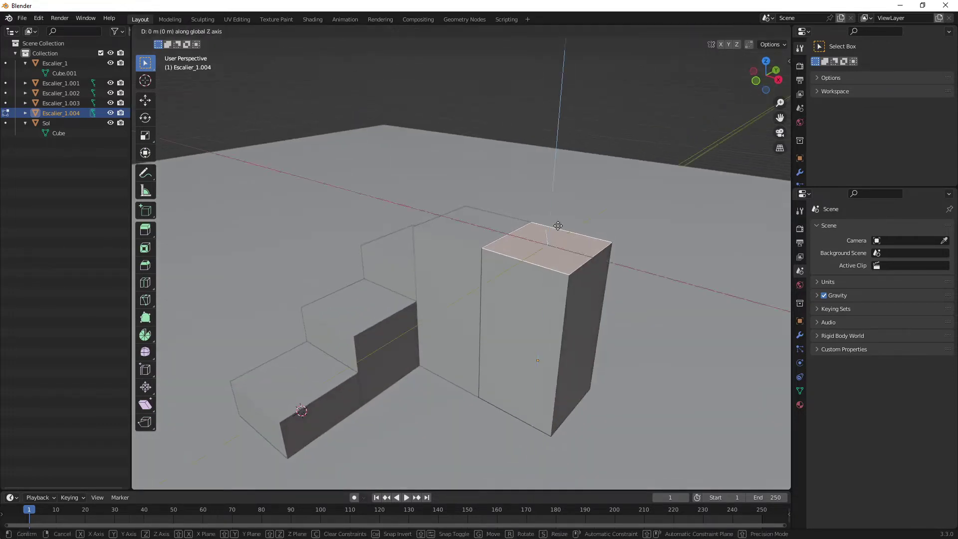
{"action": "left_click", "coordinate": [541, 265]}
{"action": "mouse_move", "coordinate": [541, 265]}
{"action": "middle_mouse_down"}
{"action": "mouse_move", "coordinate": [526, 335]}
{"action": "mouse_move", "coordinate": [510, 334]}
{"action": "middle_mouse_up"}
{"action": "key", "text": "Tab"}
- Zoom out, select the floor Sol and scale it down uniformly to about 0.48
{"action": "scroll", "coordinate": [510, 330], "scroll_direction": "down", "scroll_amount": 2}
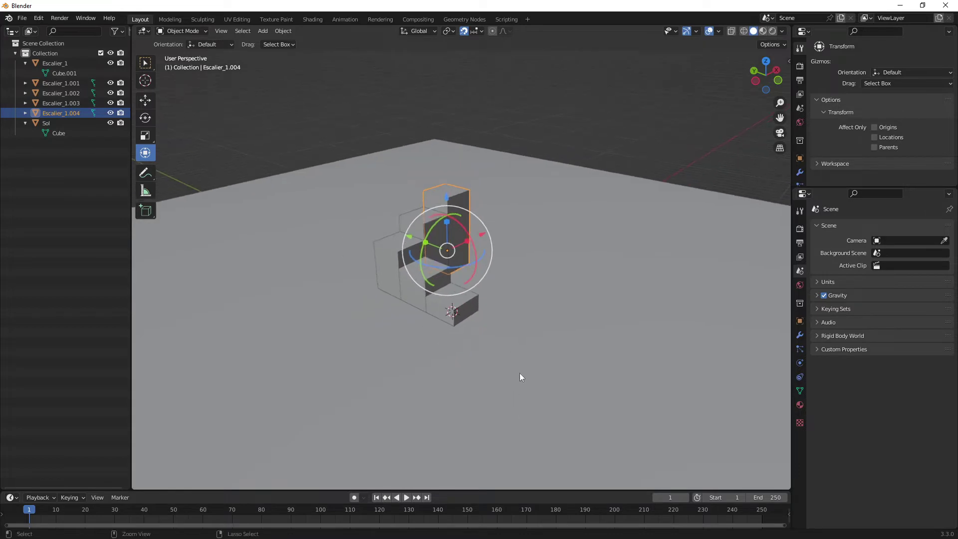
{"action": "scroll", "coordinate": [519, 372], "scroll_direction": "down", "scroll_amount": 2}
{"action": "scroll", "coordinate": [526, 361], "scroll_direction": "down", "scroll_amount": 2}
{"action": "scroll", "coordinate": [526, 391], "scroll_direction": "down", "scroll_amount": 2}
{"action": "mouse_move", "coordinate": [510, 334]}
{"action": "middle_mouse_down"}
{"action": "mouse_move", "coordinate": [569, 331]}
{"action": "mouse_move", "coordinate": [465, 360]}
{"action": "middle_mouse_up"}
{"action": "left_click", "coordinate": [475, 351]}
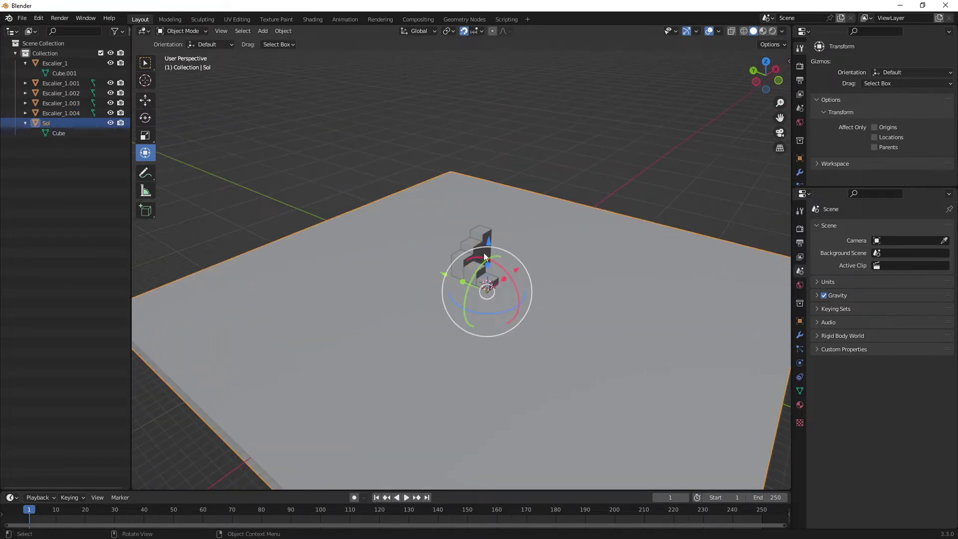
{"action": "key", "text": "s"}
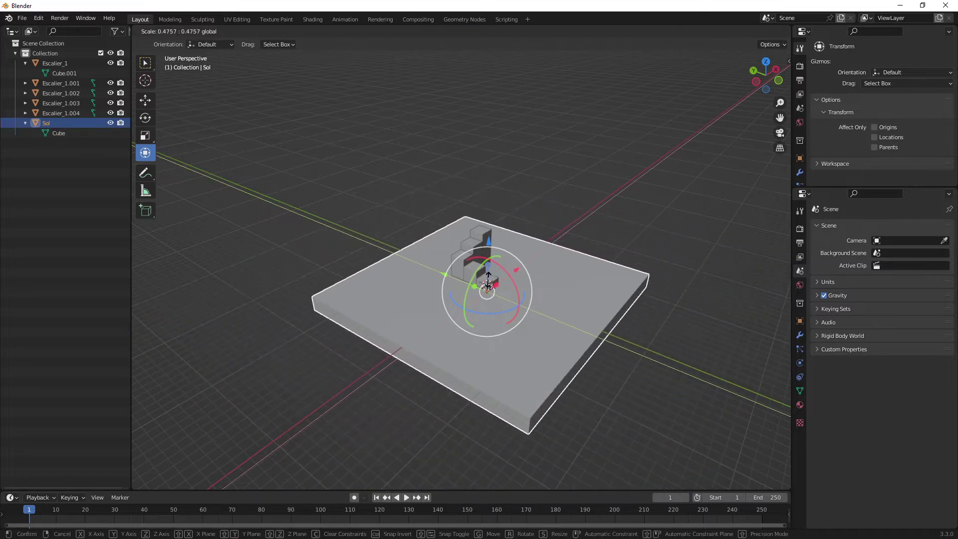
{"action": "left_click", "coordinate": [487, 287]}
- Deselect the floor and zoom to a low frontal view of the staircase
{"action": "left_click", "coordinate": [574, 244]}
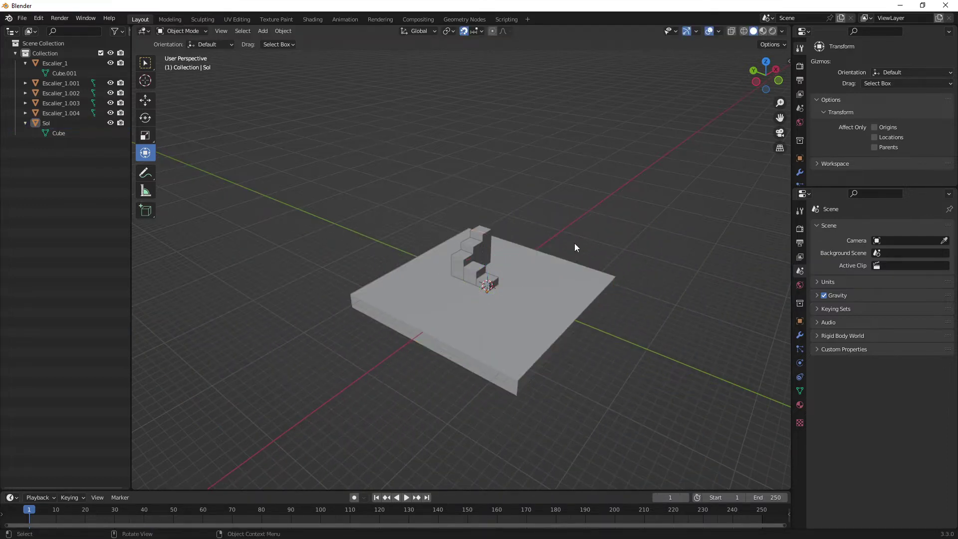
{"action": "mouse_move", "coordinate": [575, 245]}
{"action": "middle_mouse_down"}
{"action": "mouse_move", "coordinate": [524, 283]}
{"action": "mouse_move", "coordinate": [471, 376]}
{"action": "mouse_move", "coordinate": [510, 344]}
{"action": "mouse_move", "coordinate": [463, 353]}
{"action": "mouse_move", "coordinate": [483, 328]}
{"action": "mouse_move", "coordinate": [458, 330]}
{"action": "mouse_move", "coordinate": [476, 314]}
{"action": "middle_mouse_up"}
{"action": "scroll", "coordinate": [539, 295], "scroll_direction": "up", "scroll_amount": 3}
{"action": "scroll", "coordinate": [476, 316], "scroll_direction": "up", "scroll_amount": 2}
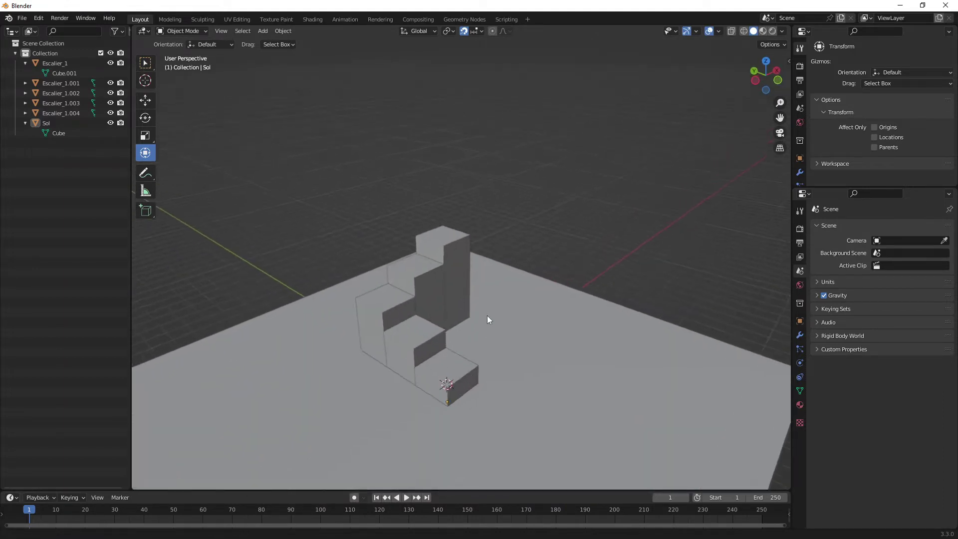
{"action": "scroll", "coordinate": [487, 315], "scroll_direction": "up", "scroll_amount": 2}
- Rename the first copy Escalier_1.001 to Escalier_2 in the Outliner
{"action": "left_click", "coordinate": [26, 64]}
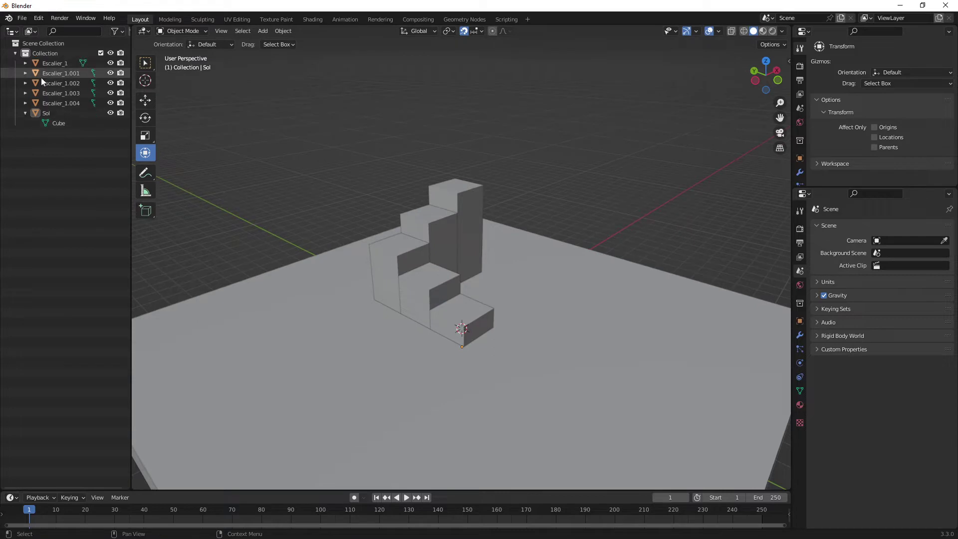
{"action": "double_click", "coordinate": [71, 73]}
{"action": "double_click", "coordinate": [64, 64]}
{"action": "key", "text": "ctrl+c"}
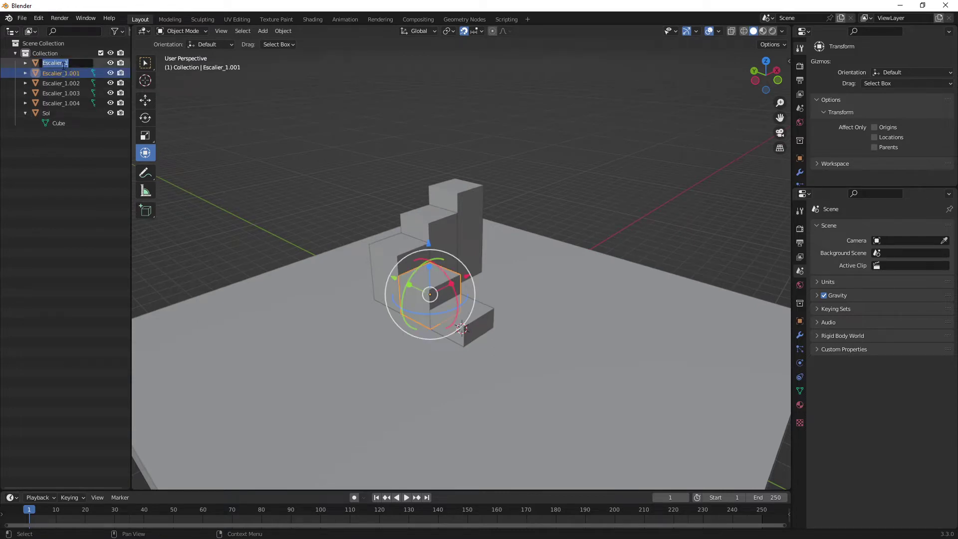
{"action": "double_click", "coordinate": [79, 74]}
{"action": "key", "text": "ctrl+v"}
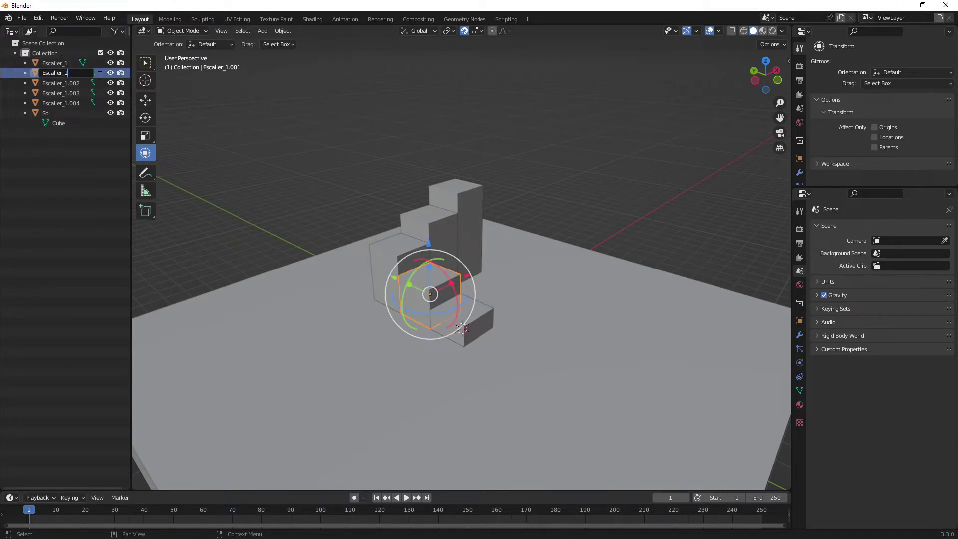
{"action": "key", "text": "BackSpace"}
{"action": "type", "text": "2"}
{"action": "key", "text": "Return"}
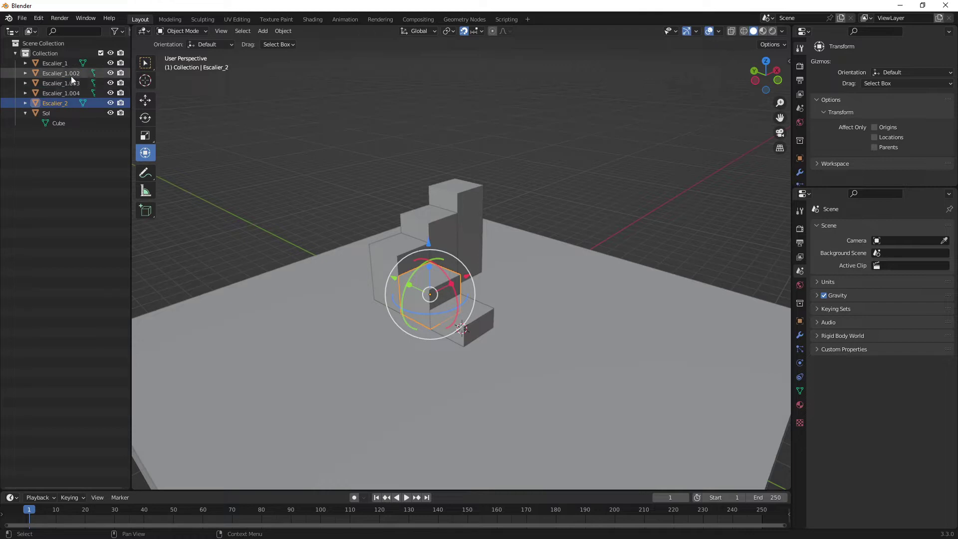
- Rename the next two copies Escalier_3 and Escalier_4
{"action": "double_click", "coordinate": [71, 73]}
{"action": "key", "text": "ctrl+v"}
{"action": "key", "text": "BackSpace"}
{"action": "type", "text": "3"}
{"action": "key", "text": "Return"}
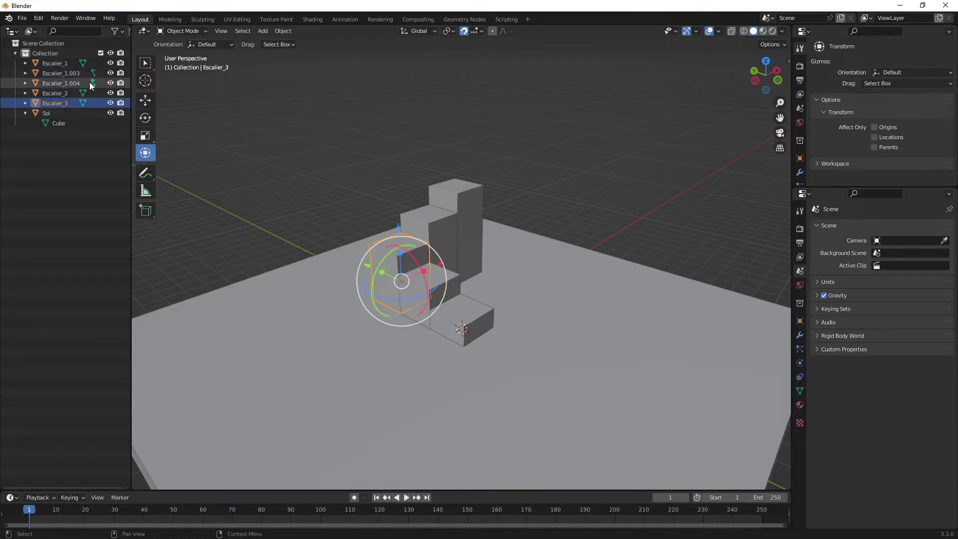
{"action": "double_click", "coordinate": [78, 73]}
{"action": "key", "text": "ctrl+v"}
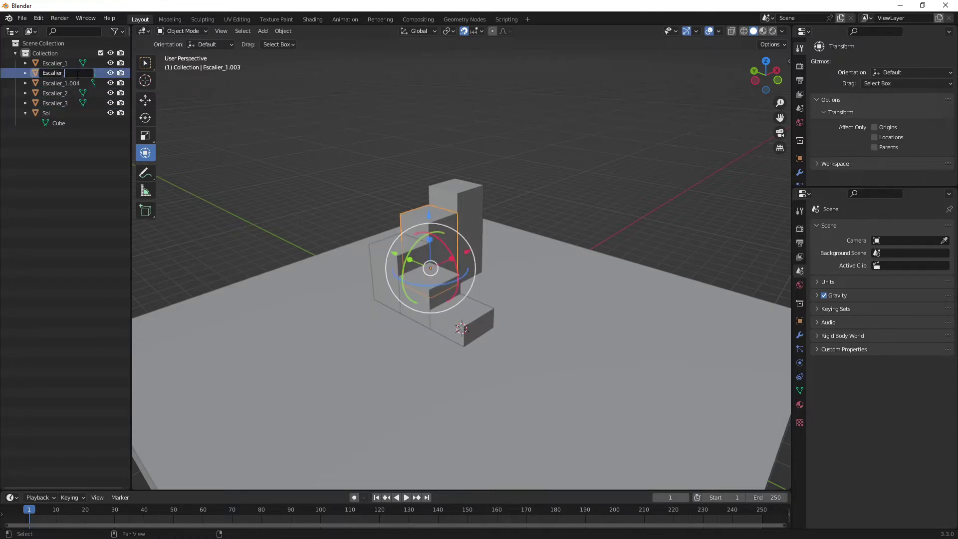
{"action": "type", "text": "4"}
{"action": "key", "text": "Return"}
- Rename the last copy Escalier_5, then select Escalier_1 through Escalier_5
{"action": "double_click", "coordinate": [77, 73]}
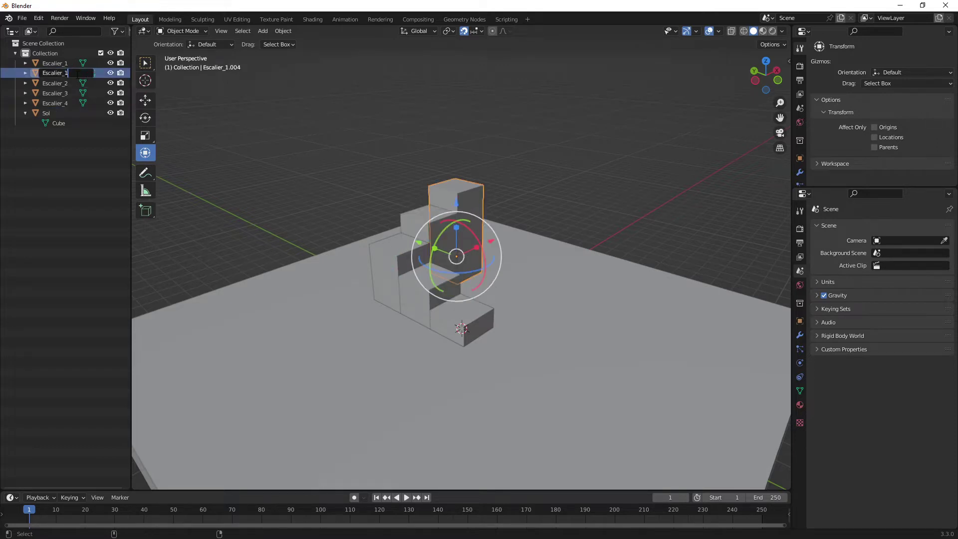
{"action": "type", "text": "5"}
{"action": "key", "text": "Return"}
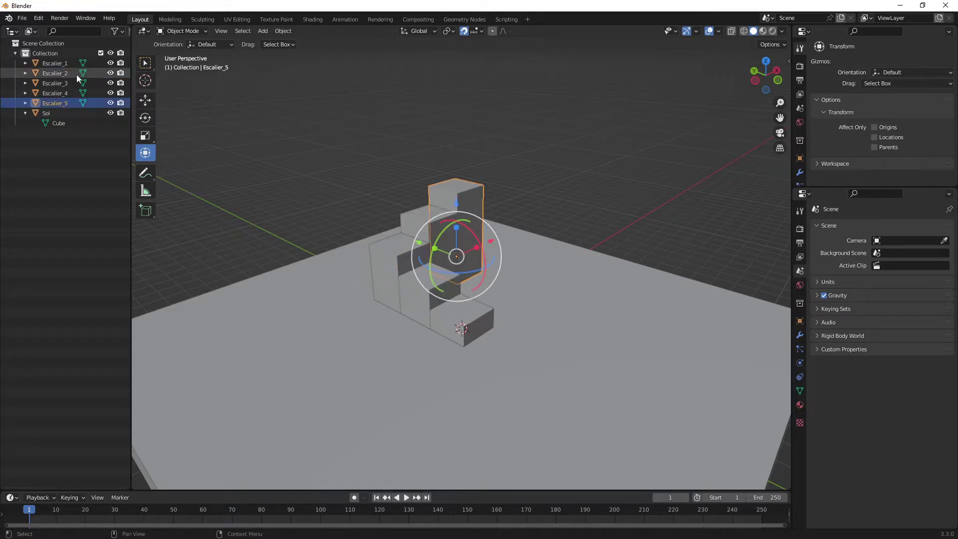
{"action": "left_click", "coordinate": [50, 63]}
{"action": "left_click", "coordinate": [55, 103], "text": "shift"}
- Parent Escalier_1 to Escalier_5 to the floor Sol with Ctrl+P > Object
{"action": "middle_click_drag", "start_coordinate": [323, 172], "coordinate": [390, 177]}
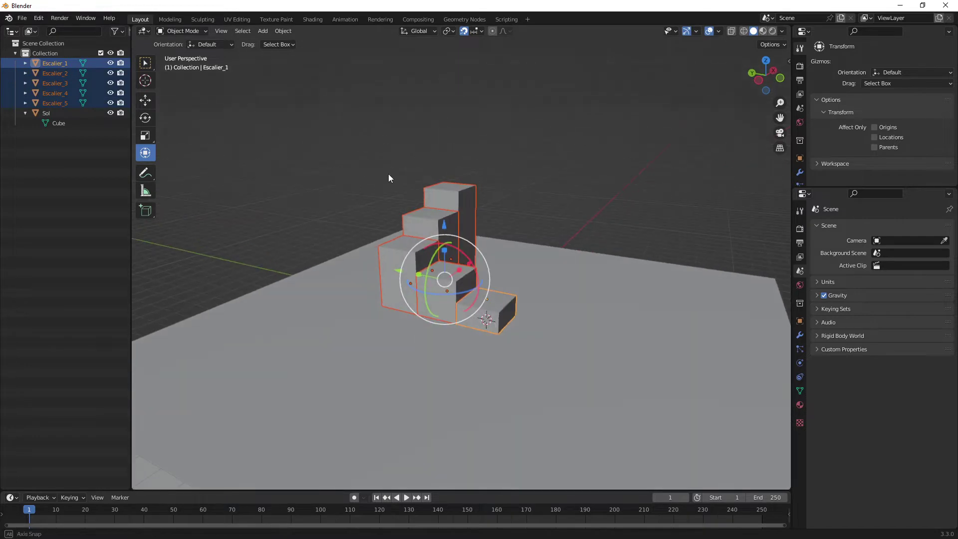
{"action": "left_click", "coordinate": [55, 114], "text": "ctrl"}
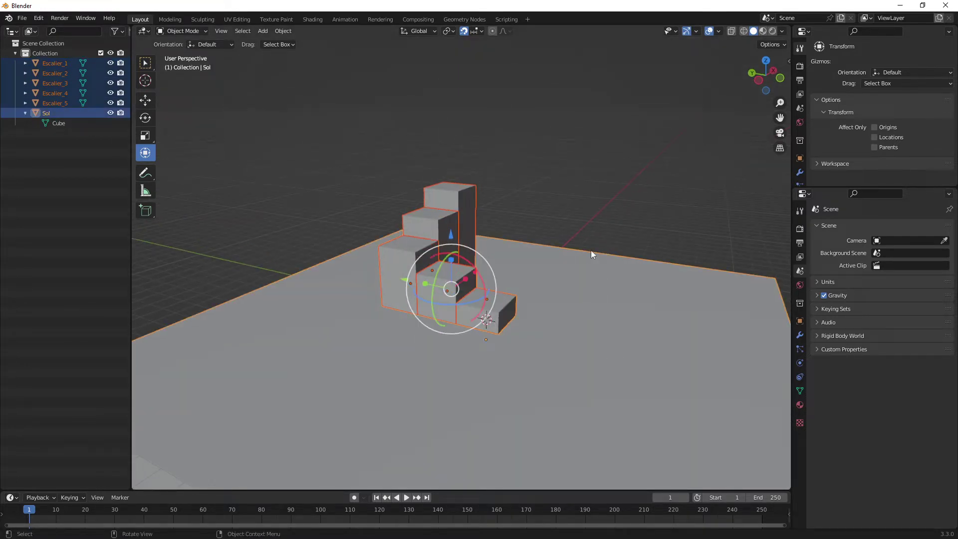
{"action": "key", "text": "ctrl+p"}
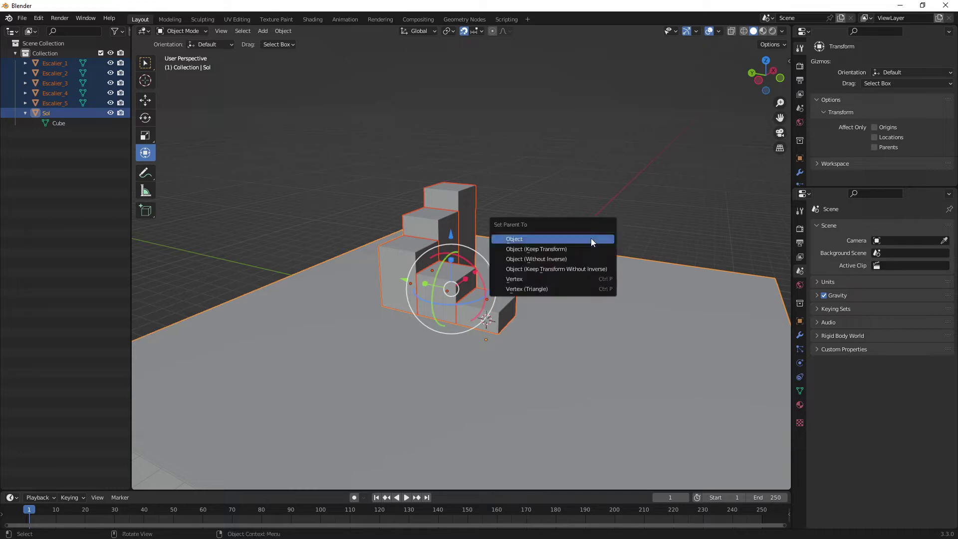
{"action": "left_click", "coordinate": [591, 238]}
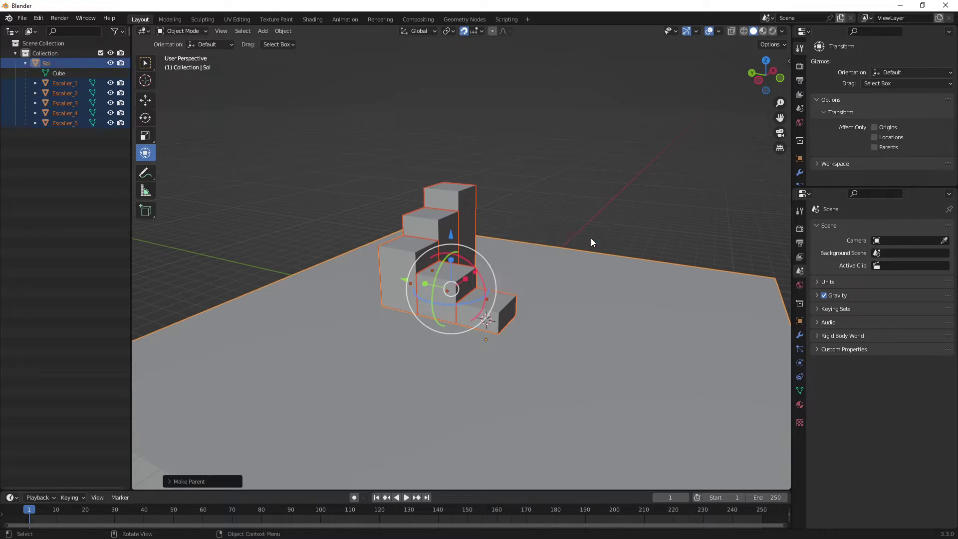
{"action": "left_click", "coordinate": [552, 228]}
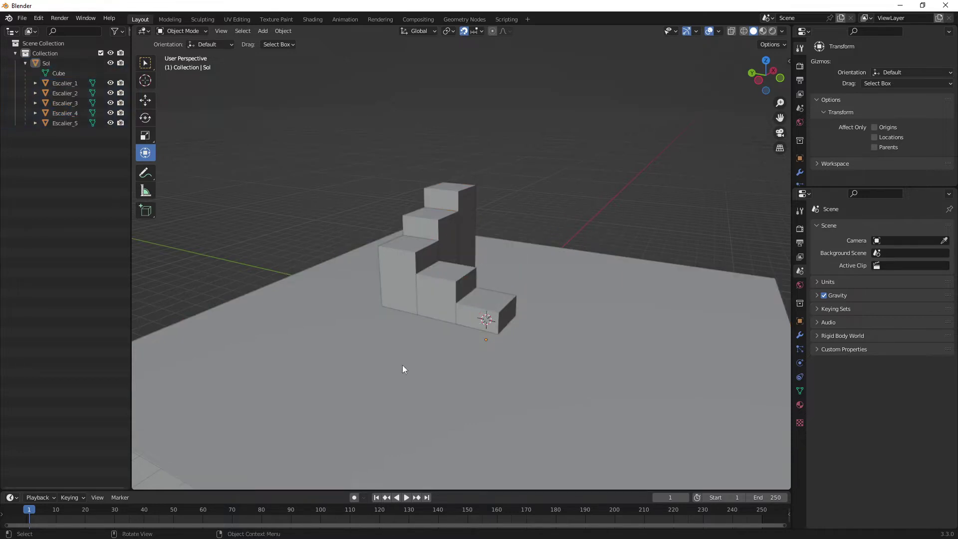
{"action": "left_click", "coordinate": [25, 63]}
{"action": "left_click", "coordinate": [511, 358]}
- Move Sol and its staircase along Y away from the origin, then turn snapping off
{"action": "mouse_move", "coordinate": [511, 358]}
{"action": "middle_mouse_down"}
{"action": "mouse_move", "coordinate": [492, 363]}
{"action": "mouse_move", "coordinate": [431, 295]}
{"action": "middle_mouse_up"}
{"action": "left_click_drag", "start_coordinate": [459, 304], "coordinate": [240, 258]}
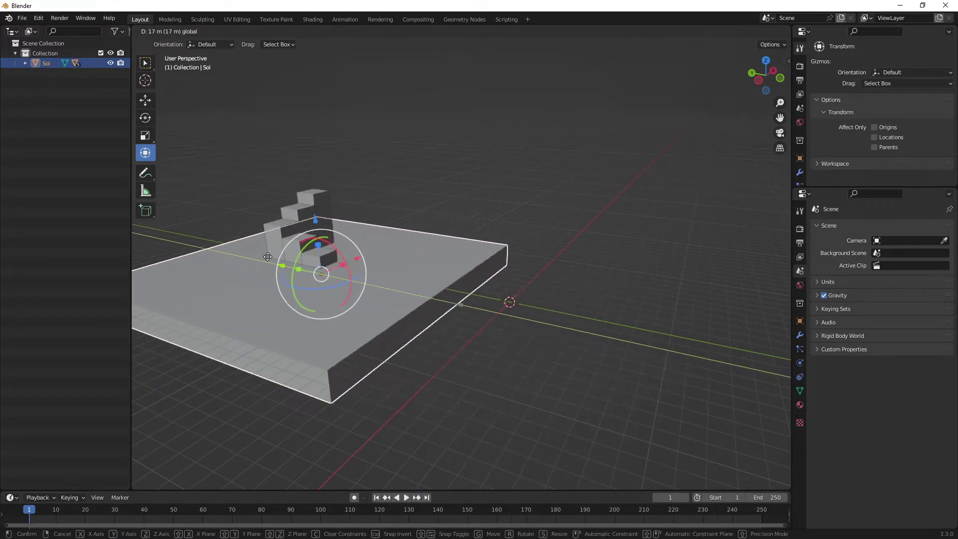
{"action": "scroll", "coordinate": [462, 323], "scroll_direction": "up", "scroll_amount": 3}
{"action": "left_click", "coordinate": [469, 327]}
{"action": "mouse_move", "coordinate": [488, 284]}
{"action": "middle_mouse_down", "text": "shift"}
{"action": "mouse_move", "coordinate": [575, 306]}
{"action": "mouse_move", "coordinate": [527, 321]}
{"action": "mouse_move", "coordinate": [437, 301]}
{"action": "mouse_move", "coordinate": [447, 302]}
{"action": "mouse_move", "coordinate": [436, 312]}
{"action": "mouse_move", "coordinate": [500, 312]}
{"action": "mouse_move", "coordinate": [515, 323]}
{"action": "mouse_move", "coordinate": [470, 325]}
{"action": "mouse_move", "coordinate": [528, 349]}
{"action": "mouse_move", "coordinate": [489, 367]}
{"action": "mouse_move", "coordinate": [508, 313]}
{"action": "mouse_move", "coordinate": [491, 318]}
{"action": "mouse_move", "coordinate": [504, 318]}
{"action": "middle_mouse_up", "text": "shift"}
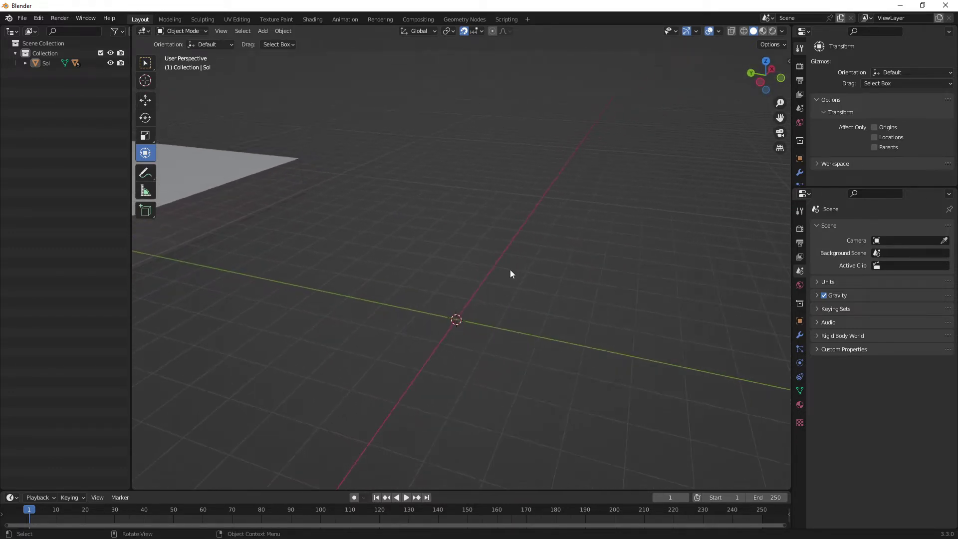
{"action": "mouse_move", "coordinate": [510, 273]}
{"action": "middle_mouse_down"}
{"action": "mouse_move", "coordinate": [517, 272]}
{"action": "mouse_move", "coordinate": [447, 276]}
{"action": "middle_mouse_up"}
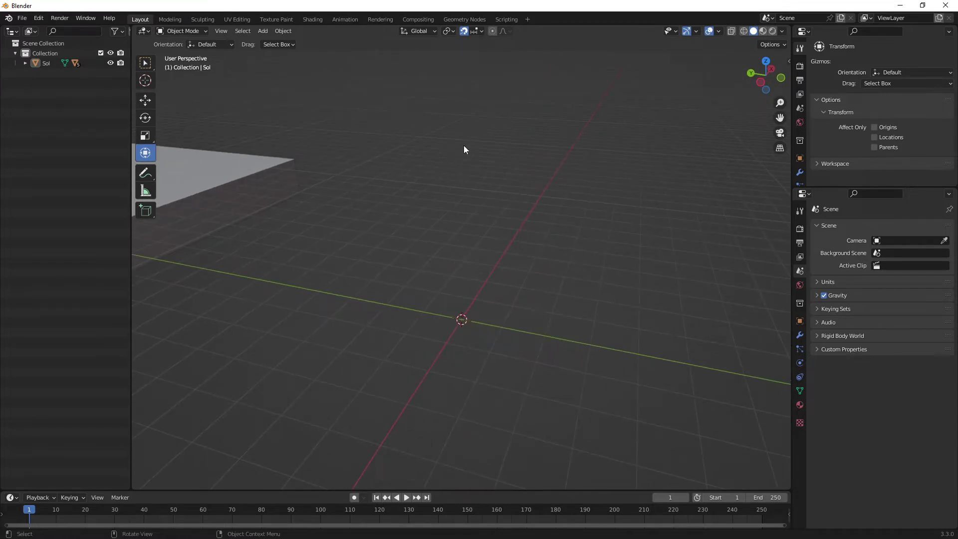
{"action": "left_click", "coordinate": [464, 31]}
{"action": "mouse_move", "coordinate": [480, 339]}
{"action": "middle_mouse_down"}
{"action": "mouse_move", "coordinate": [471, 354]}
{"action": "mouse_move", "coordinate": [453, 335]}
{"action": "mouse_move", "coordinate": [494, 337]}
{"action": "mouse_move", "coordinate": [442, 342]}
{"action": "mouse_move", "coordinate": [447, 359]}
{"action": "mouse_move", "coordinate": [474, 278]}
{"action": "middle_mouse_up"}
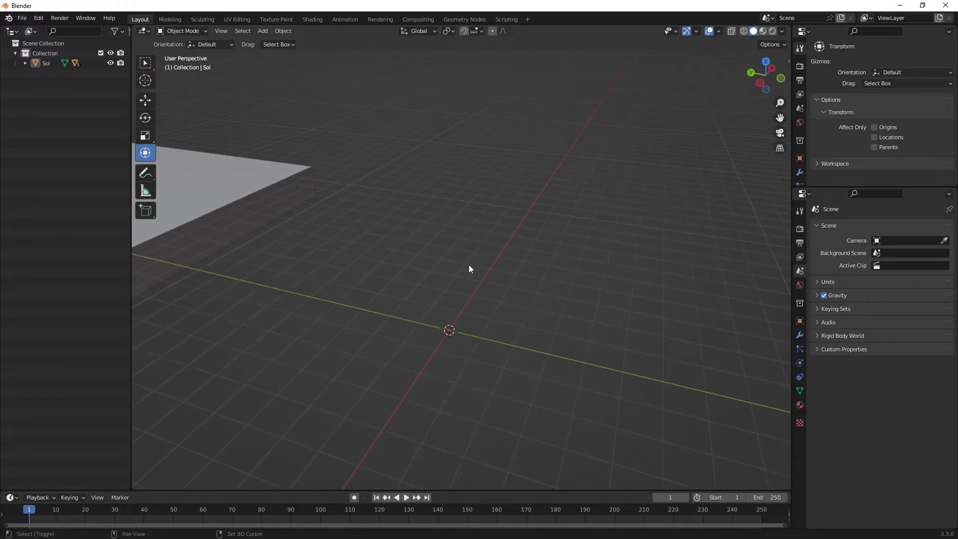
- Add a Mesh > UV Sphere at the origin and rename it from Sphere to Balle
{"action": "key", "text": "shift+a"}
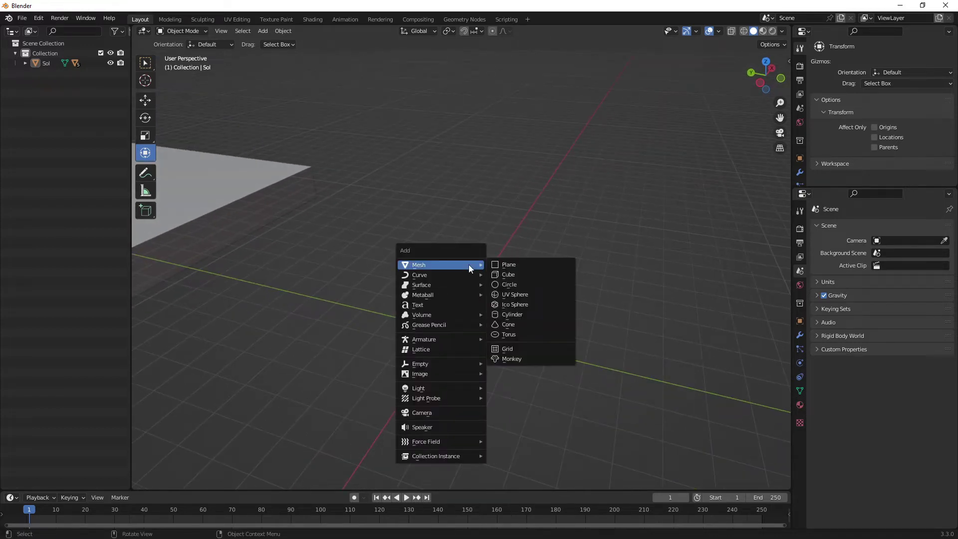
{"action": "left_click", "coordinate": [519, 296]}
{"action": "double_click", "coordinate": [57, 74]}
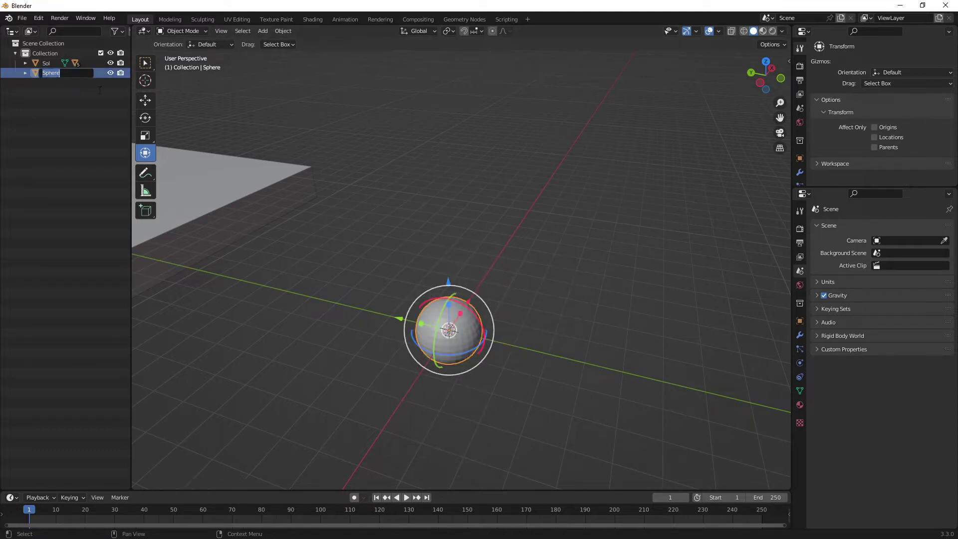
{"action": "type", "text": "Balle"}
{"action": "key", "text": "Return"}
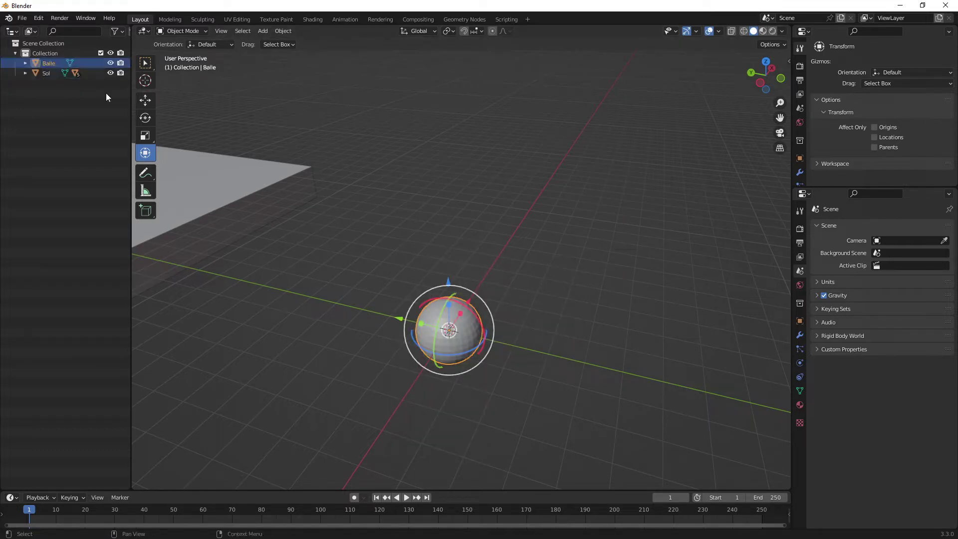
{"action": "mouse_move", "coordinate": [521, 355]}
{"action": "middle_mouse_down"}
{"action": "mouse_move", "coordinate": [402, 306]}
{"action": "mouse_move", "coordinate": [583, 319]}
{"action": "mouse_move", "coordinate": [598, 292]}
{"action": "mouse_move", "coordinate": [529, 263]}
{"action": "mouse_move", "coordinate": [478, 293]}
{"action": "middle_mouse_up"}
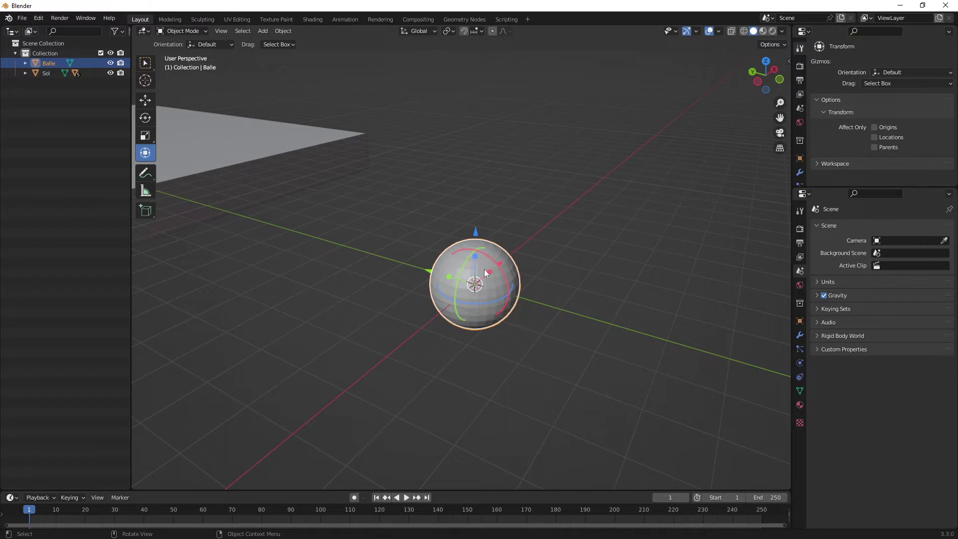
- Scale the Balle sphere and raise it 0.63 m along Z onto the ground
{"action": "key", "text": "s"}
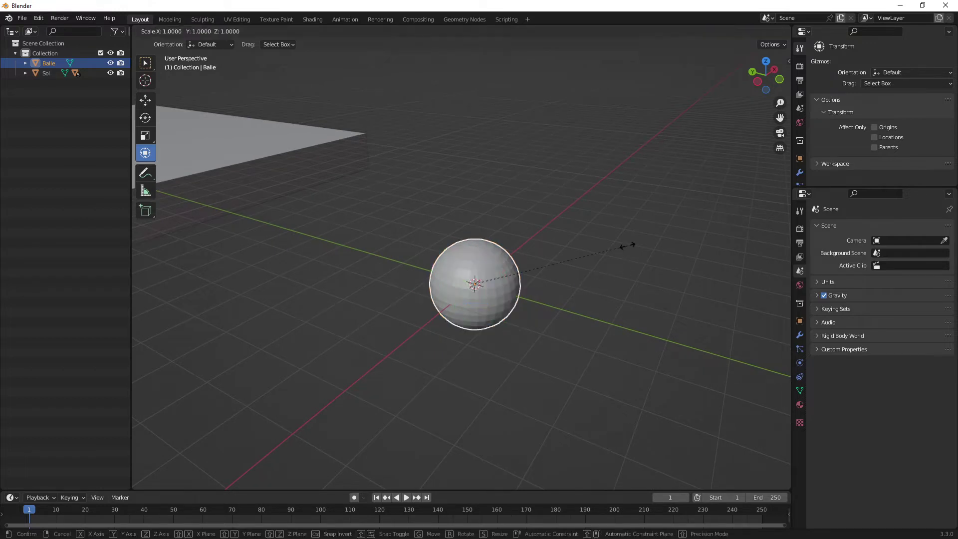
{"action": "left_click", "coordinate": [595, 255]}
{"action": "mouse_move", "coordinate": [570, 301]}
{"action": "middle_mouse_down"}
{"action": "mouse_move", "coordinate": [553, 294]}
{"action": "mouse_move", "coordinate": [587, 273]}
{"action": "mouse_move", "coordinate": [587, 229]}
{"action": "mouse_move", "coordinate": [600, 217]}
{"action": "mouse_move", "coordinate": [528, 306]}
{"action": "mouse_move", "coordinate": [468, 265]}
{"action": "middle_mouse_up"}
{"action": "scroll", "coordinate": [545, 214], "scroll_direction": "up", "scroll_amount": 4}
{"action": "scroll", "coordinate": [600, 312], "scroll_direction": "up", "scroll_amount": 2}
{"action": "left_click_drag", "start_coordinate": [442, 242], "coordinate": [443, 149]}
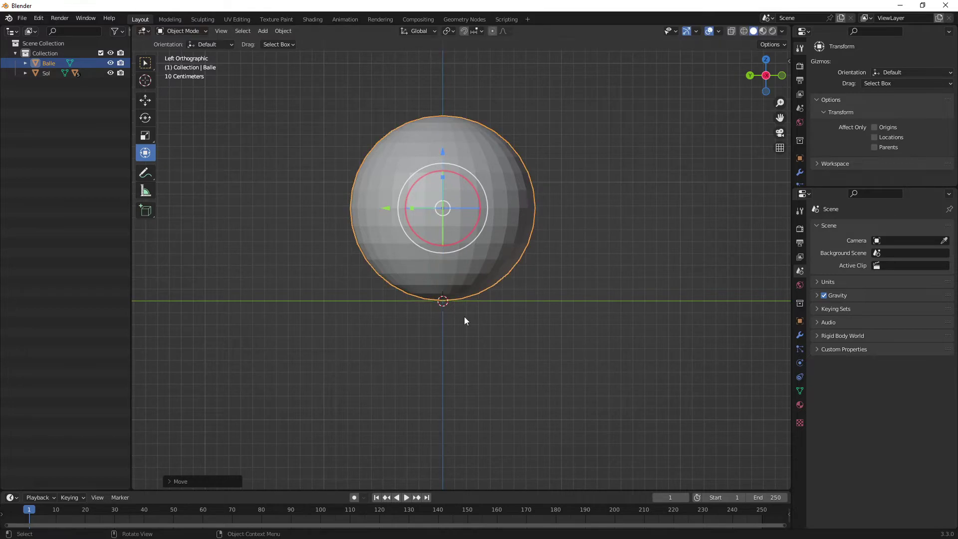
{"action": "scroll", "coordinate": [462, 300], "scroll_direction": "up", "scroll_amount": 2}
{"action": "scroll", "coordinate": [454, 272], "scroll_direction": "up", "scroll_amount": 3}
{"action": "scroll", "coordinate": [526, 309], "scroll_direction": "down", "scroll_amount": 3}
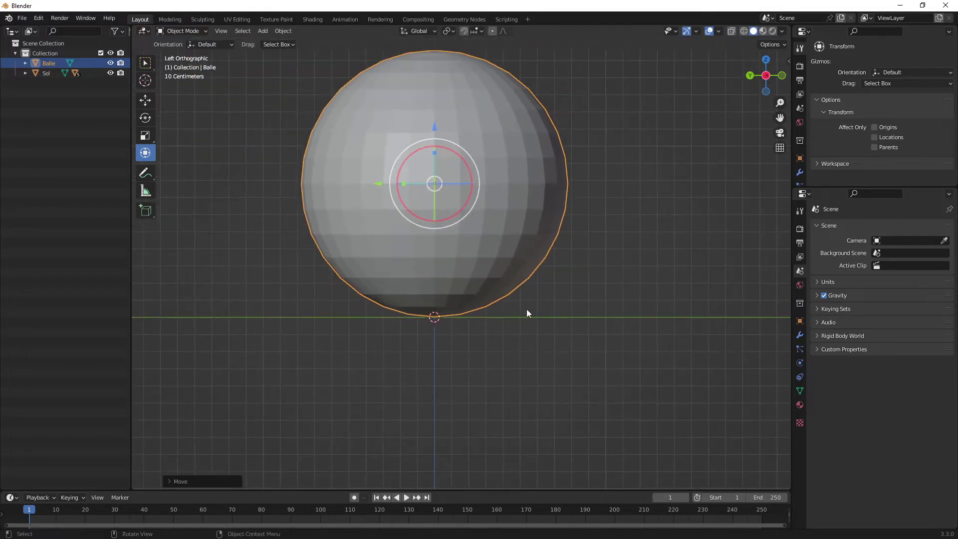
{"action": "scroll", "coordinate": [520, 318], "scroll_direction": "down", "scroll_amount": 2}
{"action": "scroll", "coordinate": [508, 318], "scroll_direction": "down", "scroll_amount": 2}
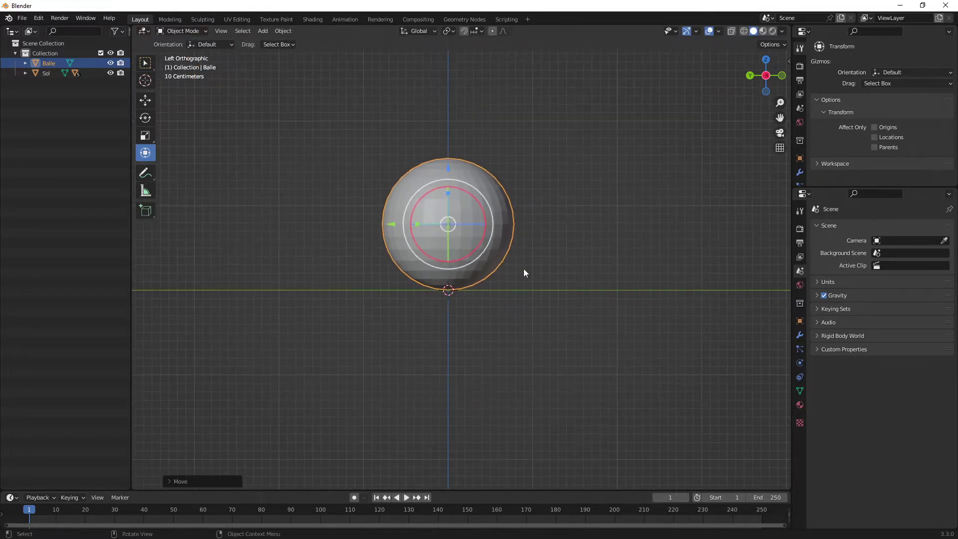
- Briefly play the animation, rewind the timeline to frame 1, and return to perspective view
{"action": "key", "text": "space"}
{"action": "key", "text": "space"}
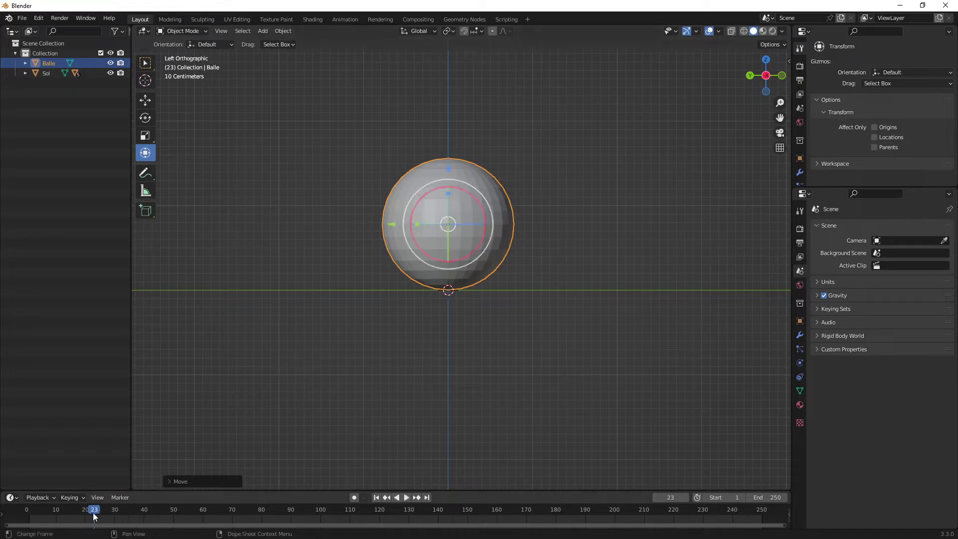
{"action": "left_click_drag", "start_coordinate": [94, 515], "coordinate": [29, 515]}
{"action": "key", "text": "space"}
{"action": "key", "text": "space"}
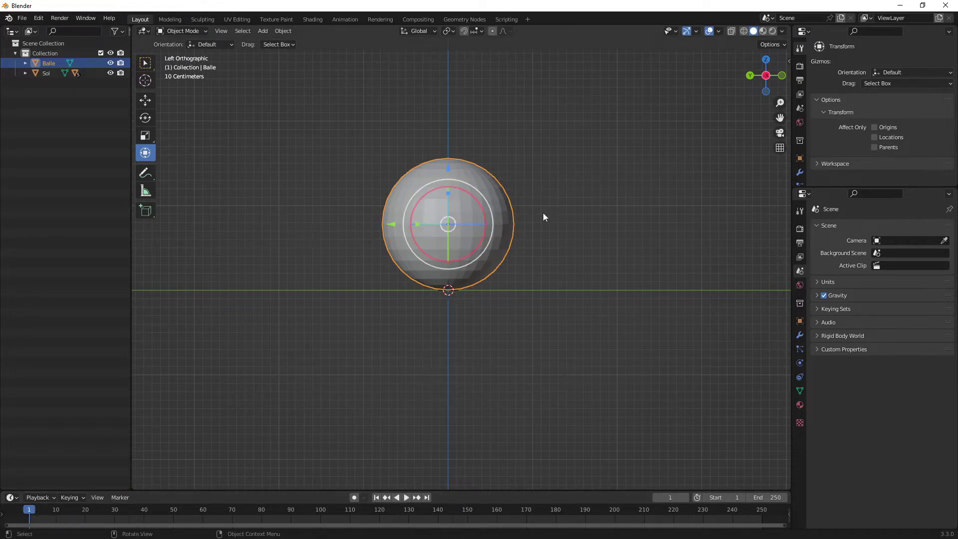
{"action": "mouse_move", "coordinate": [543, 212]}
{"action": "middle_mouse_down"}
{"action": "mouse_move", "coordinate": [496, 241]}
{"action": "mouse_move", "coordinate": [481, 278]}
{"action": "mouse_move", "coordinate": [535, 278]}
{"action": "mouse_move", "coordinate": [547, 250]}
{"action": "mouse_move", "coordinate": [574, 264]}
{"action": "middle_mouse_up"}
{"action": "scroll", "coordinate": [526, 286], "scroll_direction": "up", "scroll_amount": 3}
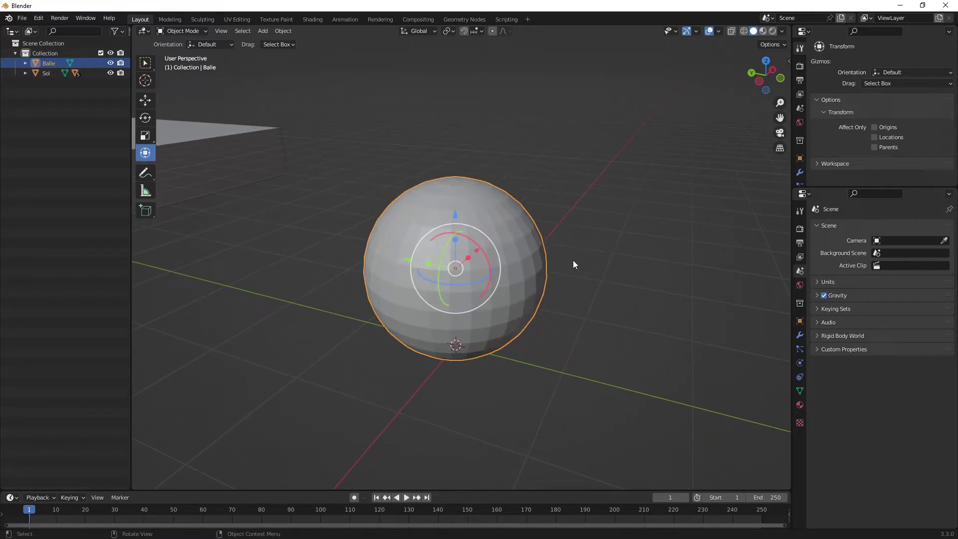
{"action": "mouse_move", "coordinate": [524, 229]}
{"action": "middle_mouse_down"}
{"action": "mouse_move", "coordinate": [575, 252]}
{"action": "mouse_move", "coordinate": [547, 240]}
{"action": "middle_mouse_up"}
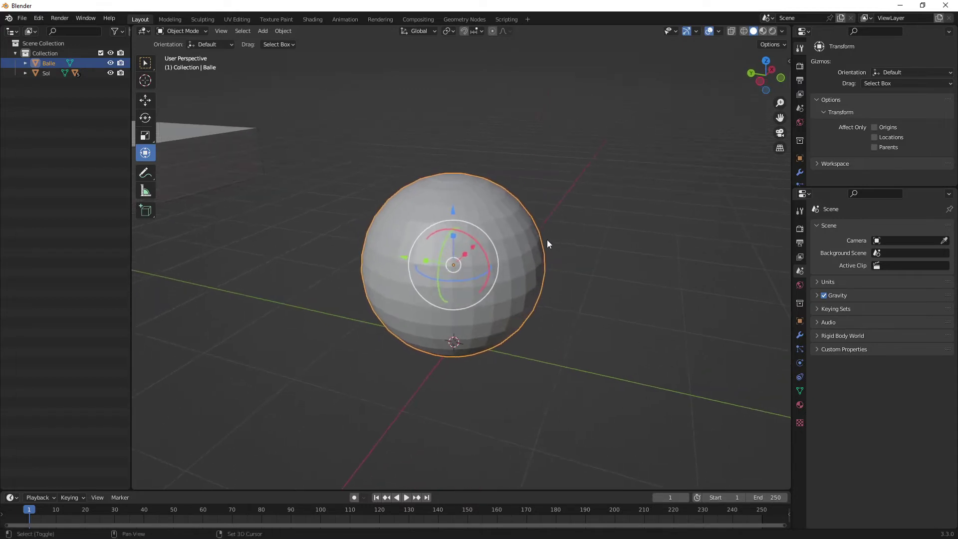
{"action": "right_click", "coordinate": [504, 215]}
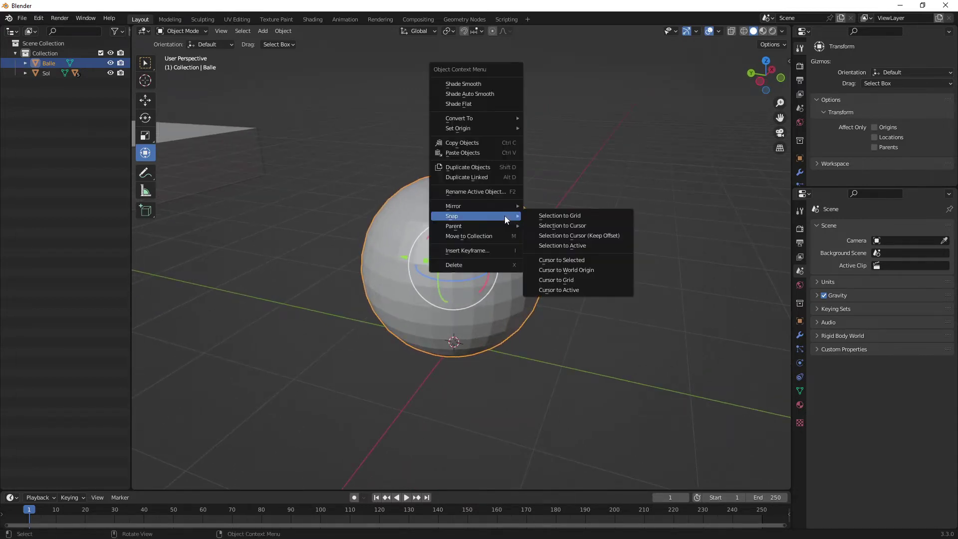
{"action": "left_click", "coordinate": [491, 84]}
{"action": "mouse_move", "coordinate": [577, 245]}
{"action": "middle_mouse_down"}
{"action": "mouse_move", "coordinate": [540, 259]}
{"action": "mouse_move", "coordinate": [567, 262]}
{"action": "mouse_move", "coordinate": [577, 255]}
{"action": "mouse_move", "coordinate": [537, 253]}
{"action": "middle_mouse_up"}
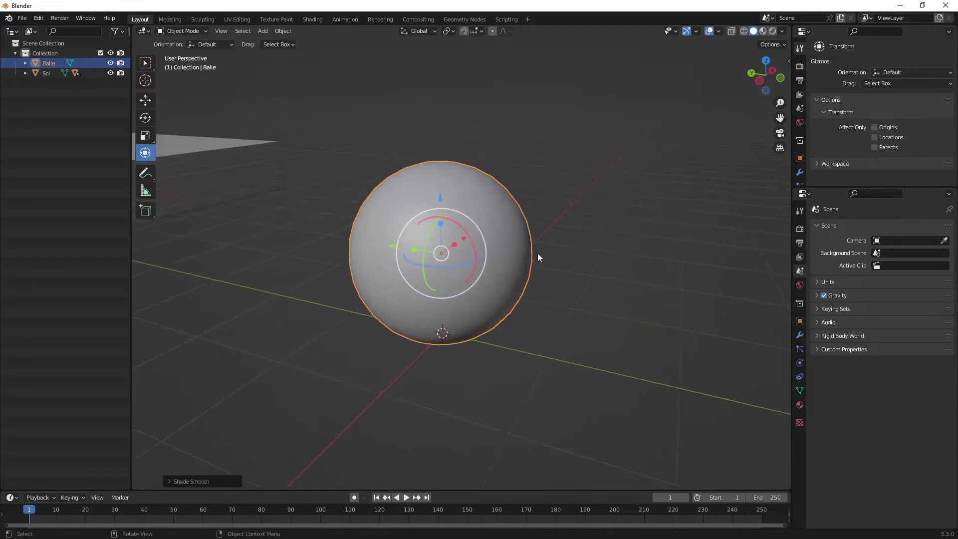
{"action": "right_click", "coordinate": [497, 207]}
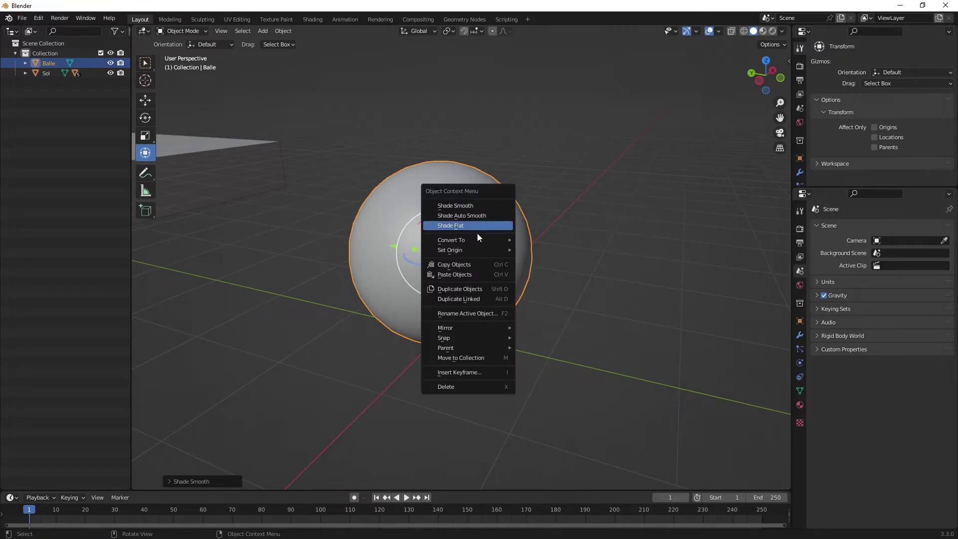
{"action": "left_click", "coordinate": [474, 226]}
{"action": "right_click", "coordinate": [501, 225]}
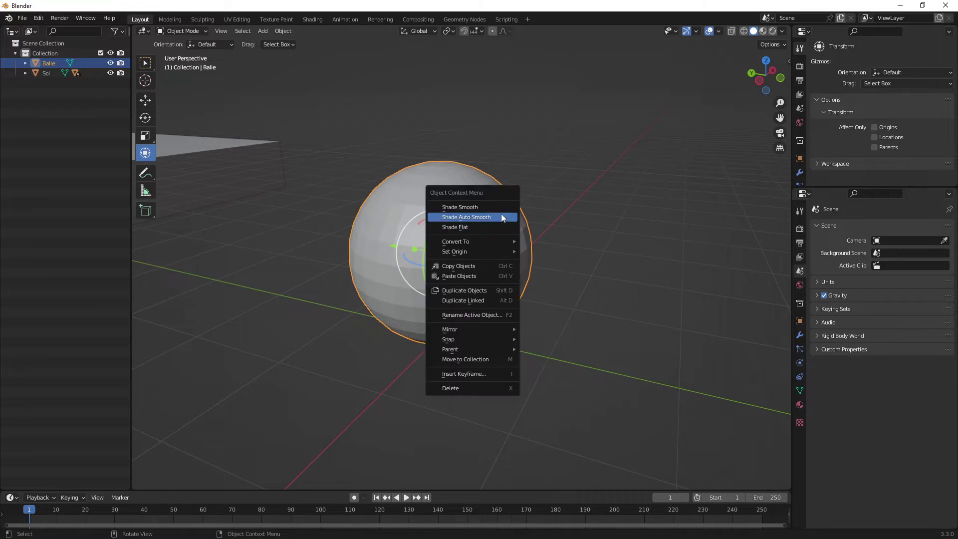
{"action": "left_click", "coordinate": [500, 208]}
{"action": "right_click", "coordinate": [501, 213]}
{"action": "left_click", "coordinate": [502, 226]}
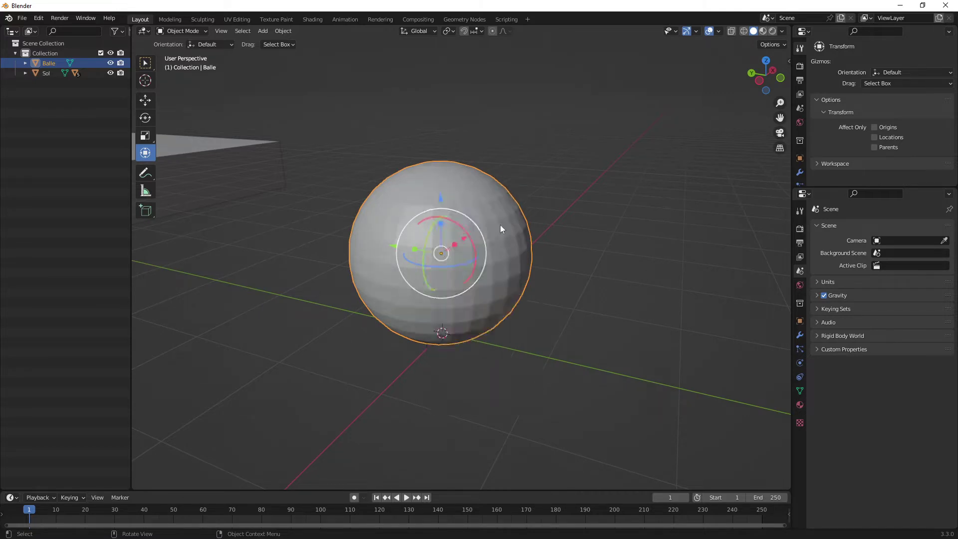
{"action": "right_click", "coordinate": [500, 225]}
{"action": "left_click", "coordinate": [493, 205]}
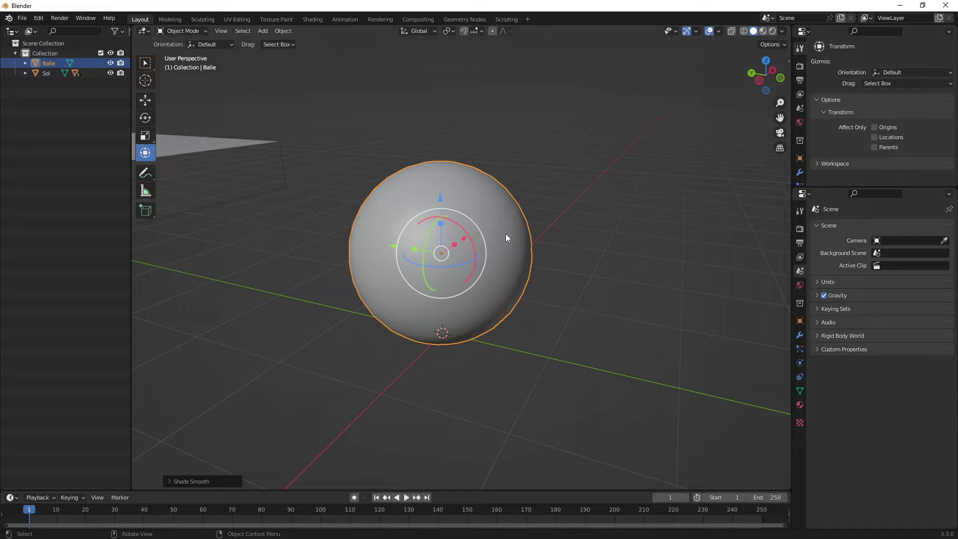
{"action": "mouse_move", "coordinate": [478, 267]}
{"action": "middle_mouse_down"}
{"action": "mouse_move", "coordinate": [489, 293]}
{"action": "mouse_move", "coordinate": [494, 270]}
{"action": "mouse_move", "coordinate": [514, 268]}
{"action": "mouse_move", "coordinate": [493, 275]}
{"action": "mouse_move", "coordinate": [495, 284]}
{"action": "mouse_move", "coordinate": [520, 290]}
{"action": "mouse_move", "coordinate": [491, 285]}
{"action": "mouse_move", "coordinate": [509, 372]}
{"action": "mouse_move", "coordinate": [457, 297]}
{"action": "mouse_move", "coordinate": [496, 284]}
{"action": "mouse_move", "coordinate": [367, 298]}
{"action": "mouse_move", "coordinate": [358, 325]}
{"action": "mouse_move", "coordinate": [558, 308]}
{"action": "mouse_move", "coordinate": [374, 300]}
{"action": "middle_mouse_up"}
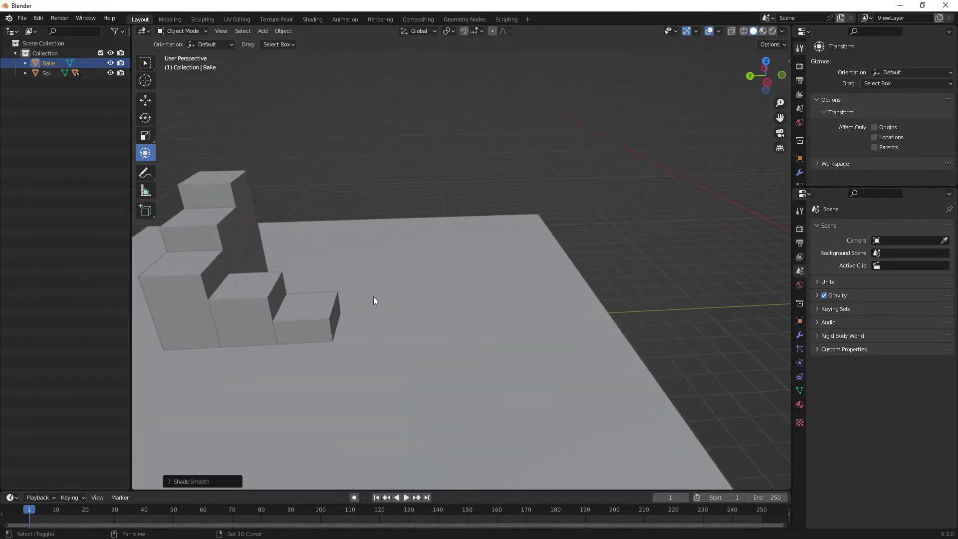
- Frame the selected Balle sphere with Numpad . and zoom out slightly
{"action": "middle_click_drag", "start_coordinate": [299, 305], "coordinate": [604, 304]}
{"action": "mouse_move", "coordinate": [391, 214]}
{"action": "middle_mouse_down", "text": "shift"}
{"action": "mouse_move", "coordinate": [423, 248]}
{"action": "mouse_move", "coordinate": [437, 238]}
{"action": "mouse_move", "coordinate": [367, 239]}
{"action": "mouse_move", "coordinate": [374, 259]}
{"action": "mouse_move", "coordinate": [417, 310]}
{"action": "mouse_move", "coordinate": [462, 305]}
{"action": "mouse_move", "coordinate": [445, 285]}
{"action": "mouse_move", "coordinate": [404, 285]}
{"action": "middle_mouse_up", "text": "shift"}
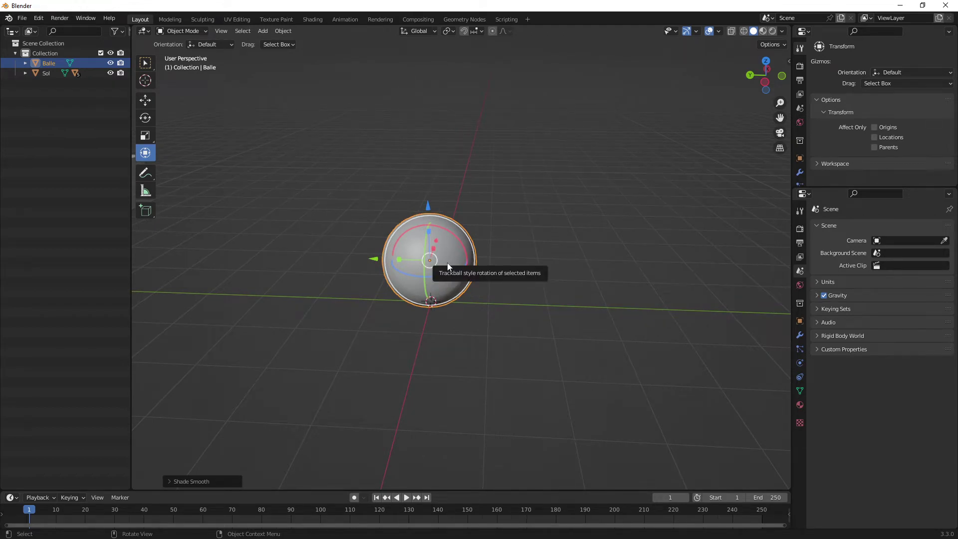
{"action": "key", "text": "KP_Decimal"}
{"action": "middle_click_drag", "start_coordinate": [451, 234], "coordinate": [499, 252]}
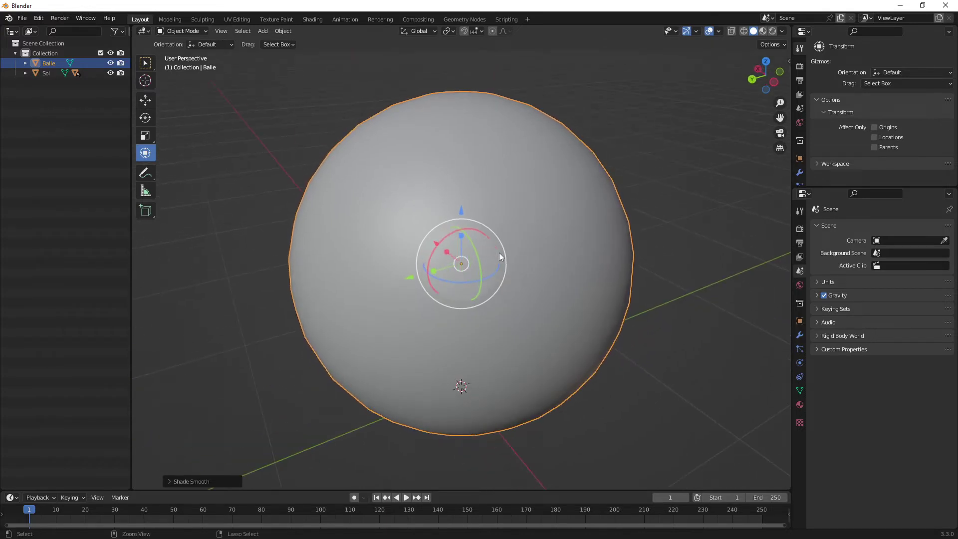
{"action": "scroll", "coordinate": [498, 252], "scroll_direction": "down", "scroll_amount": 4}
{"action": "scroll", "coordinate": [495, 349], "scroll_direction": "down", "scroll_amount": 1}
{"action": "mouse_move", "coordinate": [495, 349]}
{"action": "middle_mouse_down"}
{"action": "mouse_move", "coordinate": [516, 321]}
{"action": "mouse_move", "coordinate": [437, 315]}
{"action": "mouse_move", "coordinate": [495, 310]}
{"action": "middle_mouse_up"}
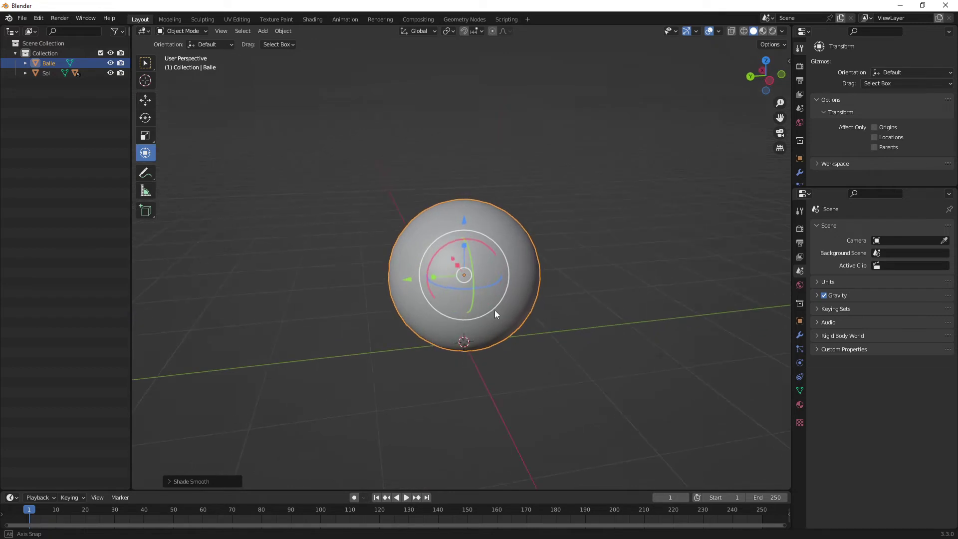
{"action": "left_click", "coordinate": [39, 18]}
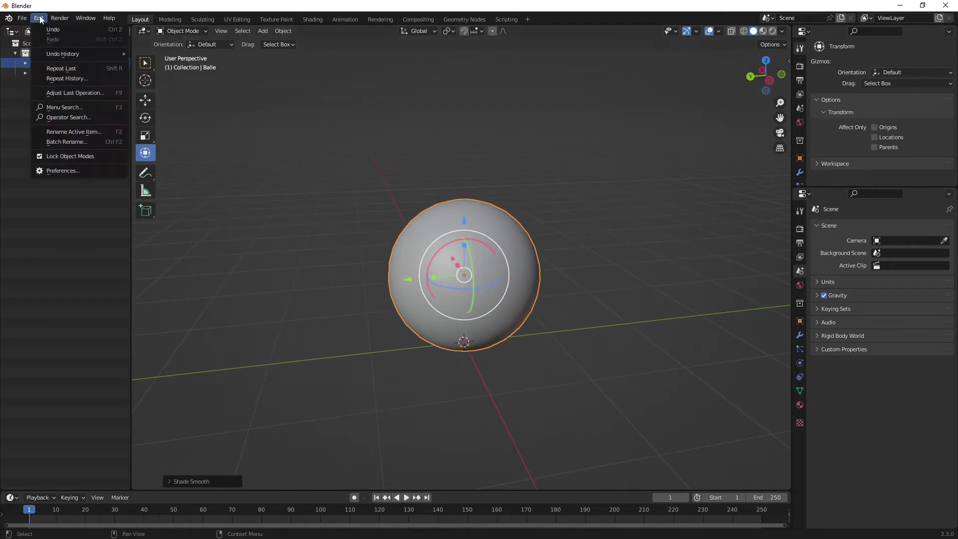
{"action": "left_click", "coordinate": [73, 171]}
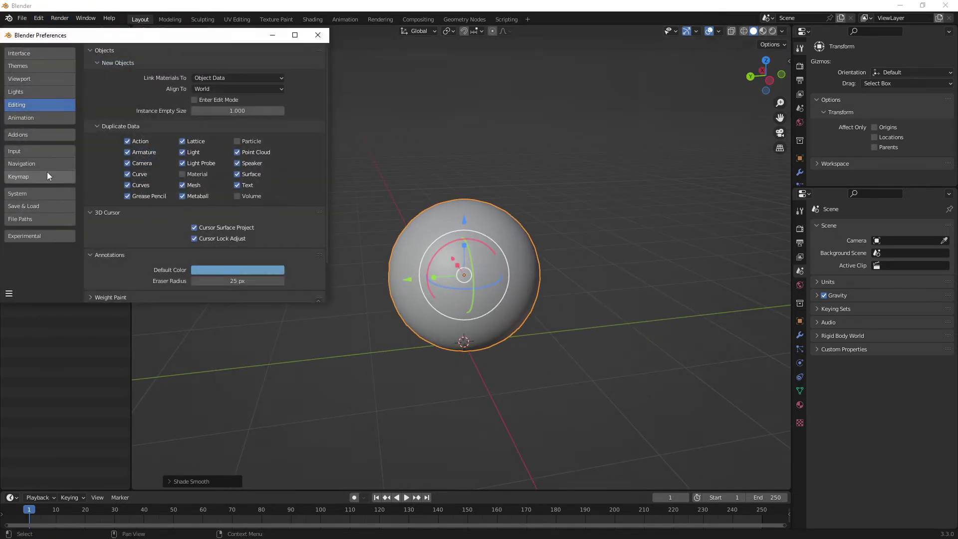
{"action": "left_click", "coordinate": [28, 175]}
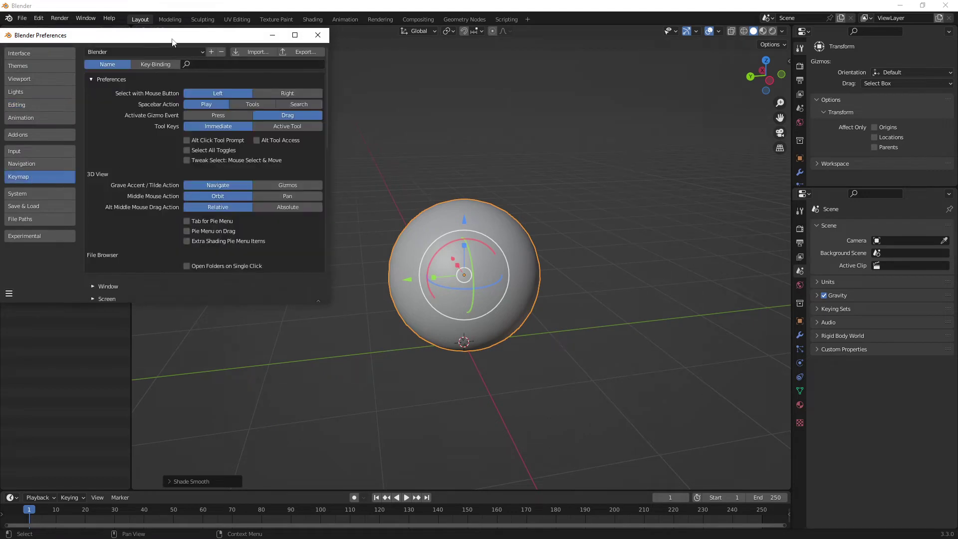
{"action": "left_click_drag", "start_coordinate": [172, 38], "coordinate": [252, 69]}
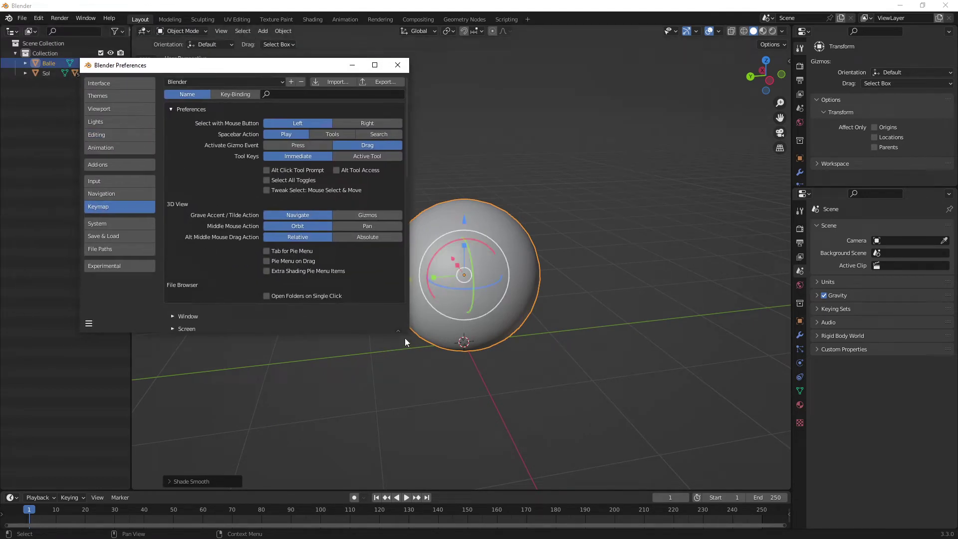
{"action": "left_click_drag", "start_coordinate": [407, 333], "coordinate": [547, 427]}
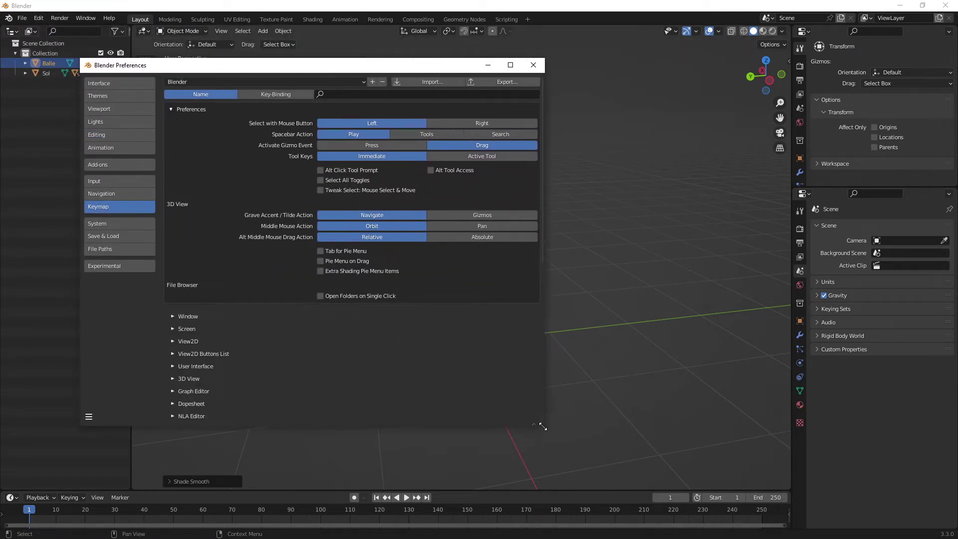
{"action": "left_click", "coordinate": [103, 183]}
{"action": "left_click", "coordinate": [118, 205]}
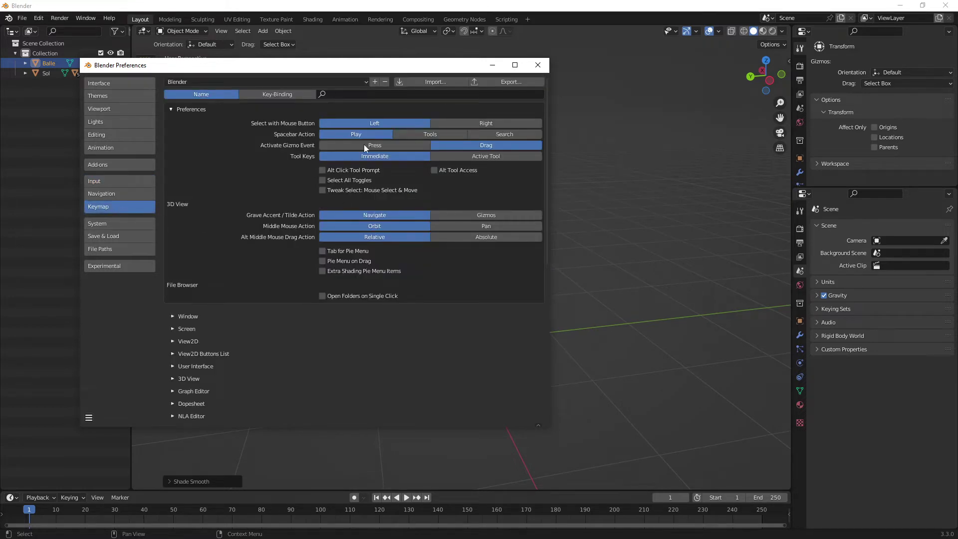
{"action": "left_click", "coordinate": [280, 94]}
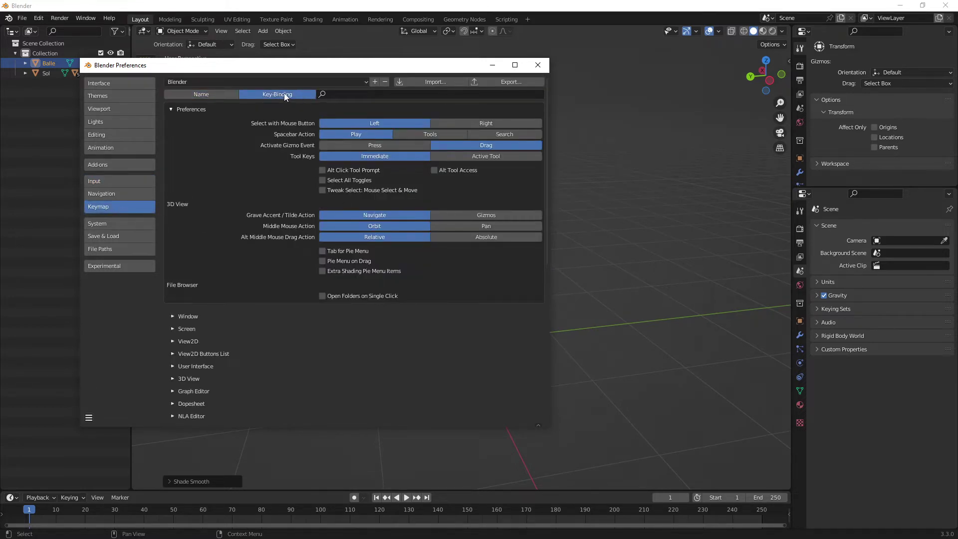
{"action": "left_click", "coordinate": [342, 96]}
{"action": "type", "text": "."}
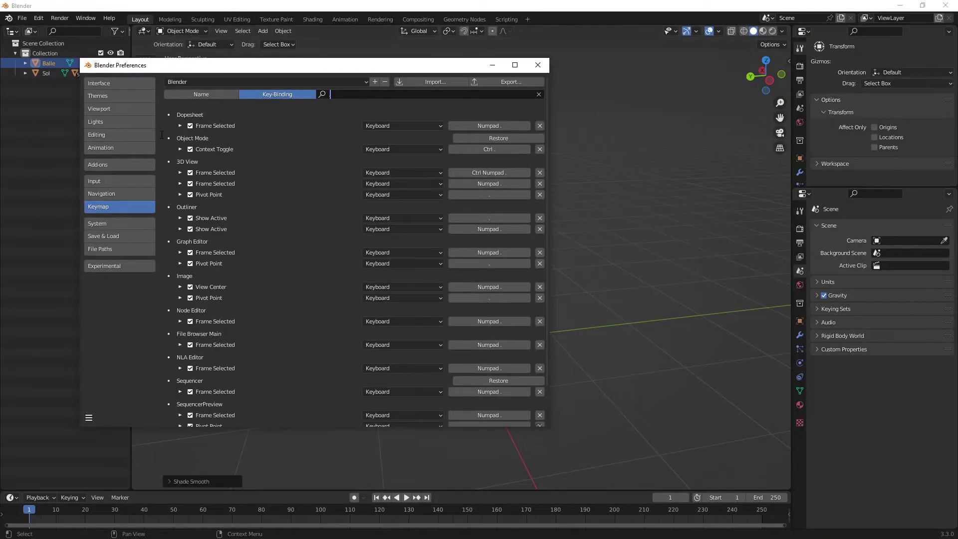
{"action": "left_click", "coordinate": [180, 126]}
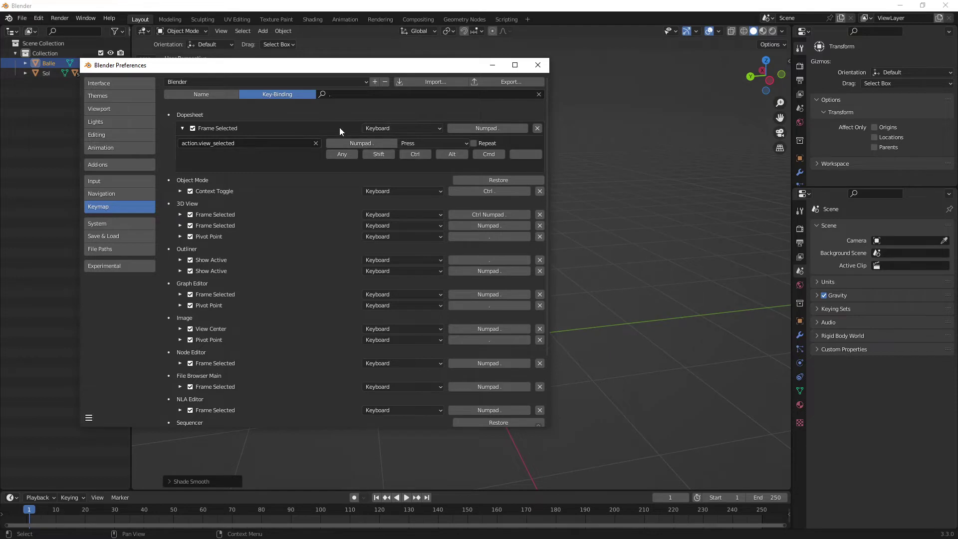
{"action": "left_click", "coordinate": [334, 98]}
{"action": "key", "text": "BackSpace"}
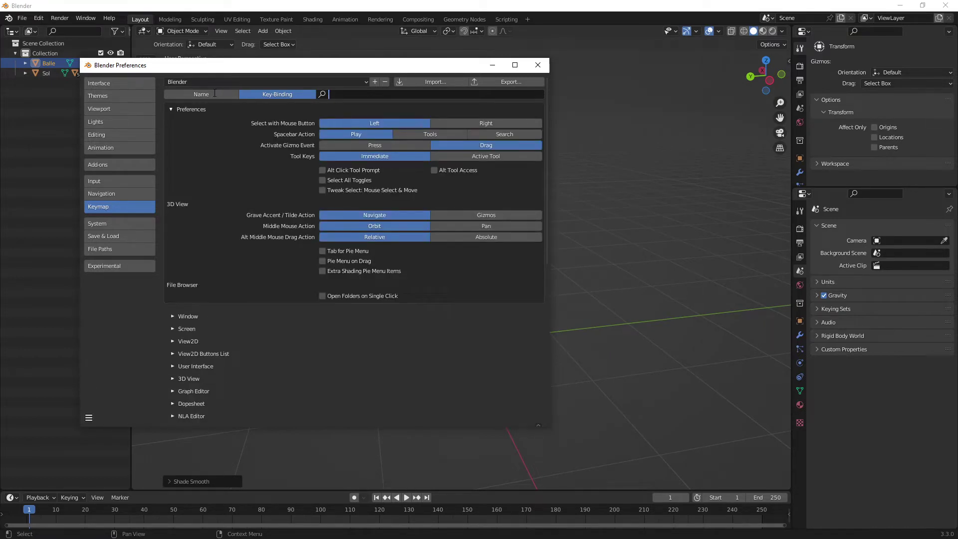
{"action": "left_click", "coordinate": [232, 95]}
{"action": "left_click", "coordinate": [347, 91]}
{"action": "type", "text": "i"}
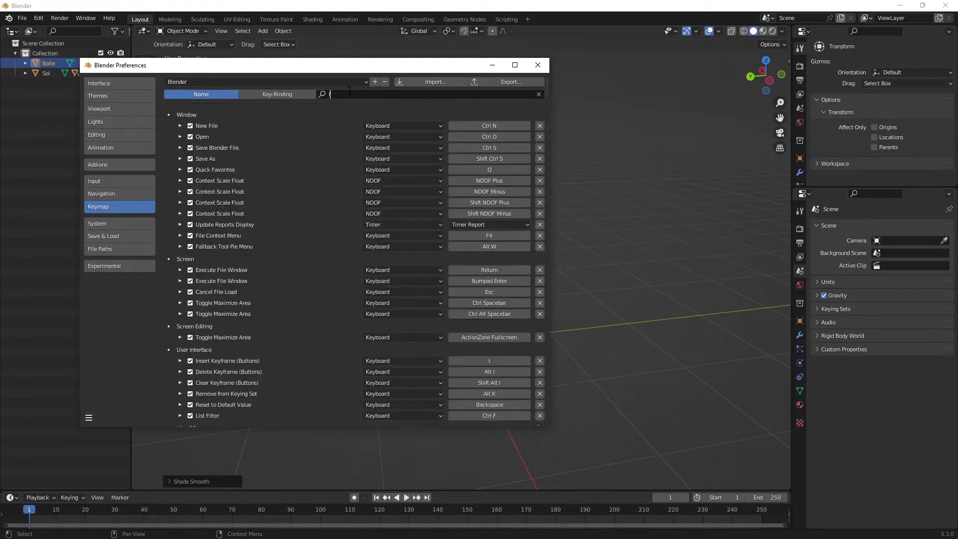
{"action": "type", "text": "rame selected"}
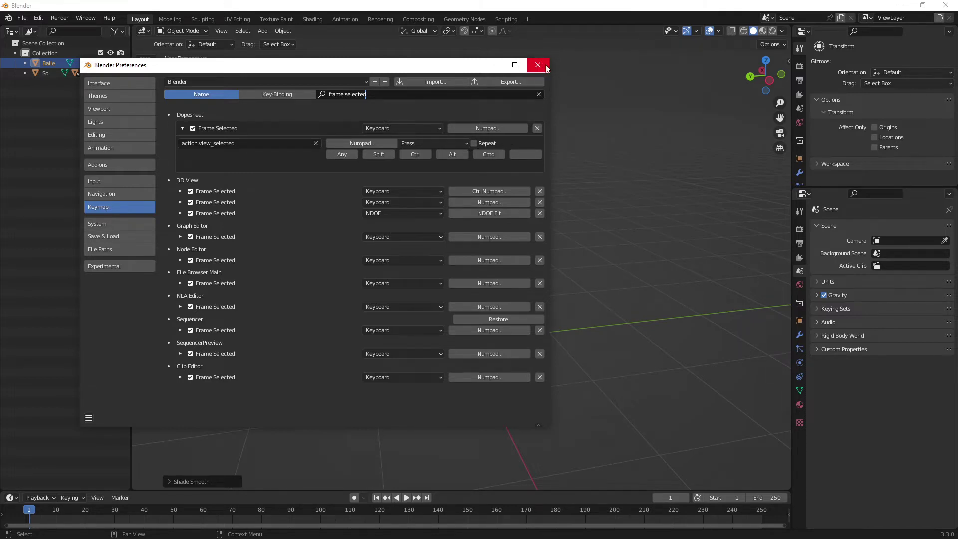
{"action": "left_click", "coordinate": [538, 65]}
- Orbit back around the ball and open the Shift+A Add menu
{"action": "mouse_move", "coordinate": [432, 318]}
{"action": "middle_mouse_down"}
{"action": "mouse_move", "coordinate": [421, 322]}
{"action": "mouse_move", "coordinate": [442, 327]}
{"action": "mouse_move", "coordinate": [500, 307]}
{"action": "mouse_move", "coordinate": [507, 328]}
{"action": "mouse_move", "coordinate": [499, 354]}
{"action": "mouse_move", "coordinate": [489, 333]}
{"action": "mouse_move", "coordinate": [445, 330]}
{"action": "middle_mouse_up"}
{"action": "scroll", "coordinate": [427, 328], "scroll_direction": "up", "scroll_amount": 5}
{"action": "scroll", "coordinate": [428, 327], "scroll_direction": "down", "scroll_amount": 5}
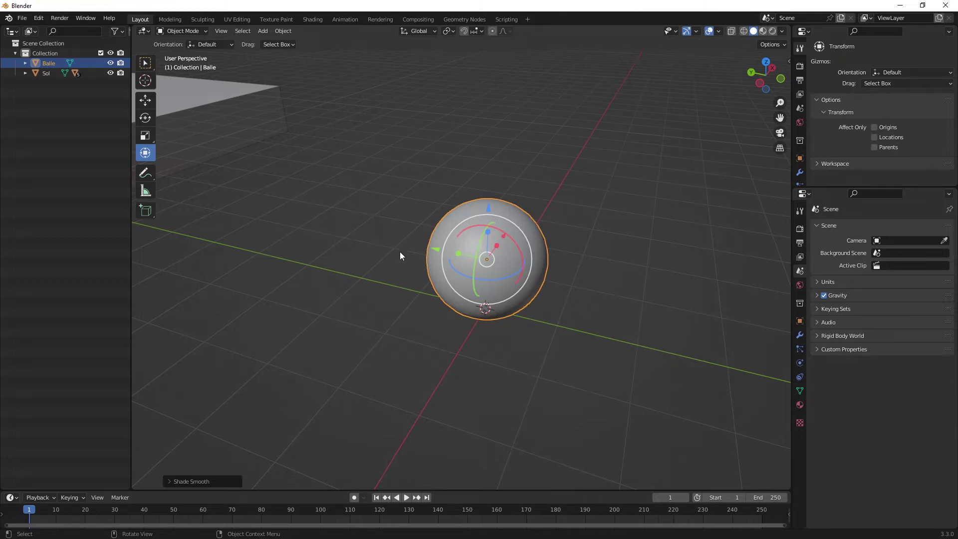
{"action": "mouse_move", "coordinate": [400, 253]}
{"action": "middle_mouse_down"}
{"action": "mouse_move", "coordinate": [378, 244]}
{"action": "mouse_move", "coordinate": [393, 246]}
{"action": "middle_mouse_up"}
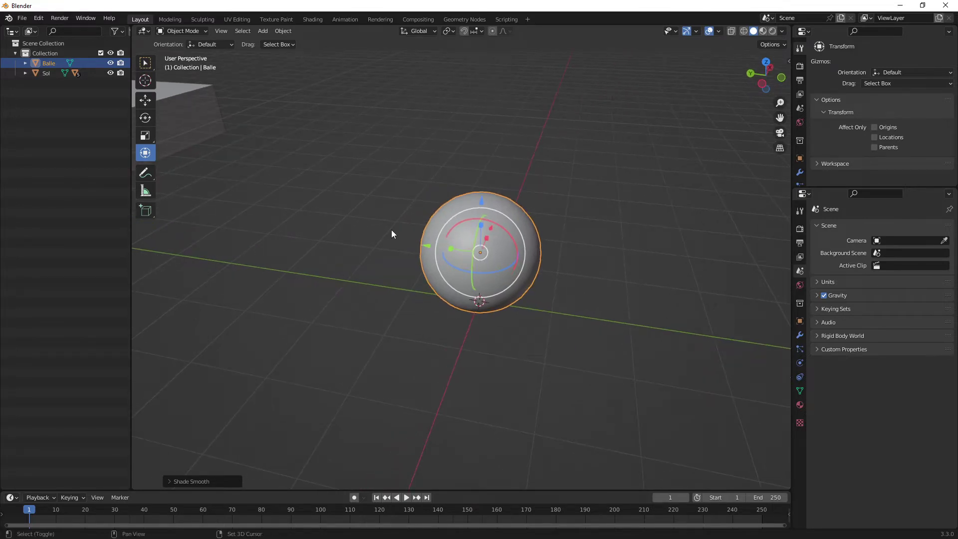
{"action": "key", "text": "shift+a"}
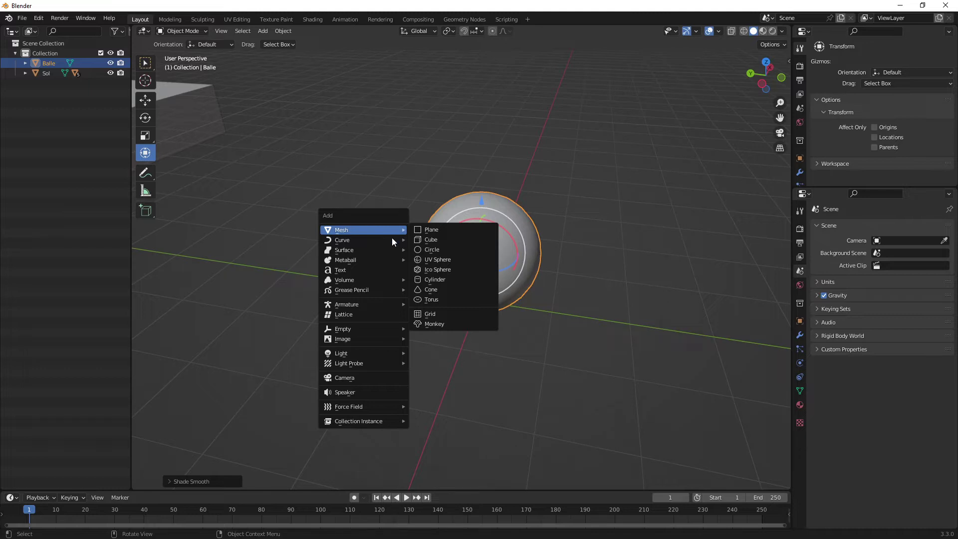
{"action": "mouse_move", "coordinate": [364, 240]}
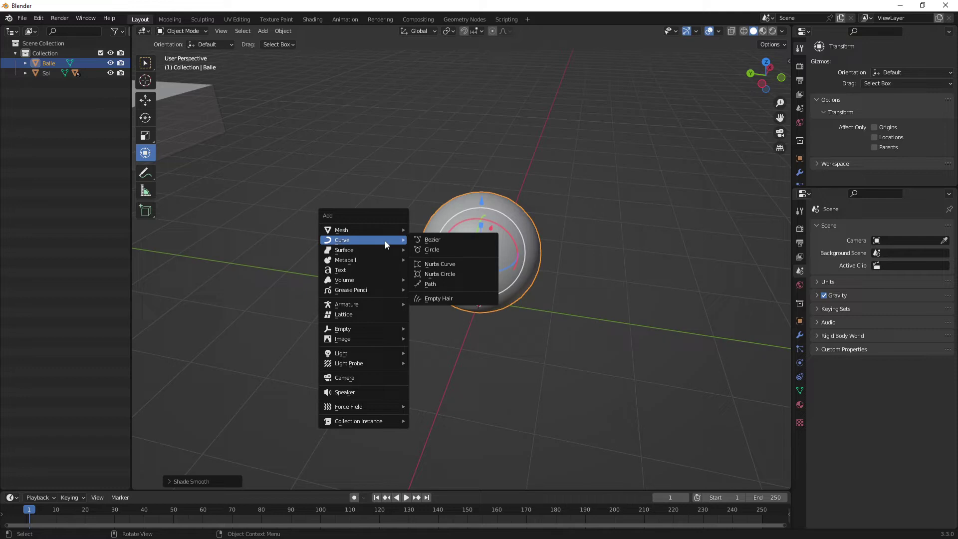
- Add a Bezier curve and move it to the left of the ball
{"action": "left_click", "coordinate": [427, 241]}
{"action": "mouse_move", "coordinate": [498, 345]}
{"action": "middle_mouse_down"}
{"action": "mouse_move", "coordinate": [526, 345]}
{"action": "mouse_move", "coordinate": [447, 280]}
{"action": "middle_mouse_up"}
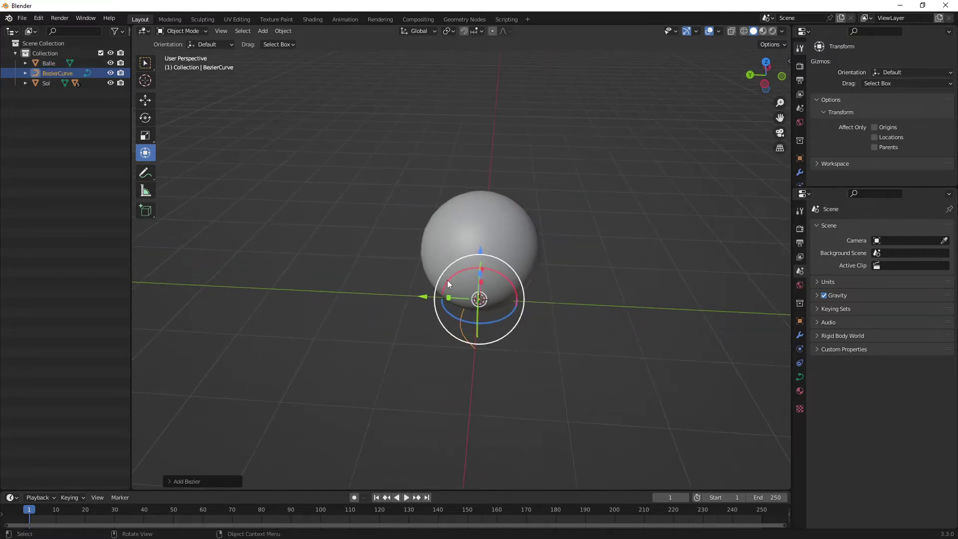
{"action": "key", "text": "g"}
{"action": "left_click", "coordinate": [396, 312]}
- Reselect the Bezier curve and switch it into Edit Mode
{"action": "mouse_move", "coordinate": [396, 313]}
{"action": "middle_mouse_down"}
{"action": "mouse_move", "coordinate": [429, 328]}
{"action": "mouse_move", "coordinate": [509, 291]}
{"action": "mouse_move", "coordinate": [454, 327]}
{"action": "mouse_move", "coordinate": [424, 316]}
{"action": "mouse_move", "coordinate": [447, 351]}
{"action": "mouse_move", "coordinate": [464, 306]}
{"action": "mouse_move", "coordinate": [436, 251]}
{"action": "middle_mouse_up"}
{"action": "mouse_move", "coordinate": [432, 314]}
{"action": "middle_mouse_down"}
{"action": "mouse_move", "coordinate": [461, 326]}
{"action": "mouse_move", "coordinate": [448, 295]}
{"action": "middle_mouse_up"}
{"action": "left_click", "coordinate": [461, 325]}
{"action": "left_click", "coordinate": [445, 234]}
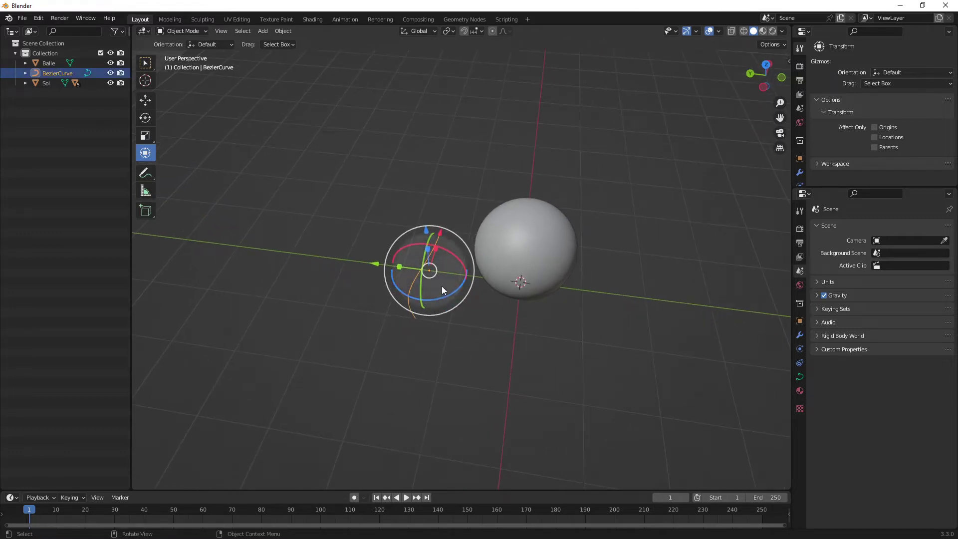
{"action": "key", "text": "Tab"}
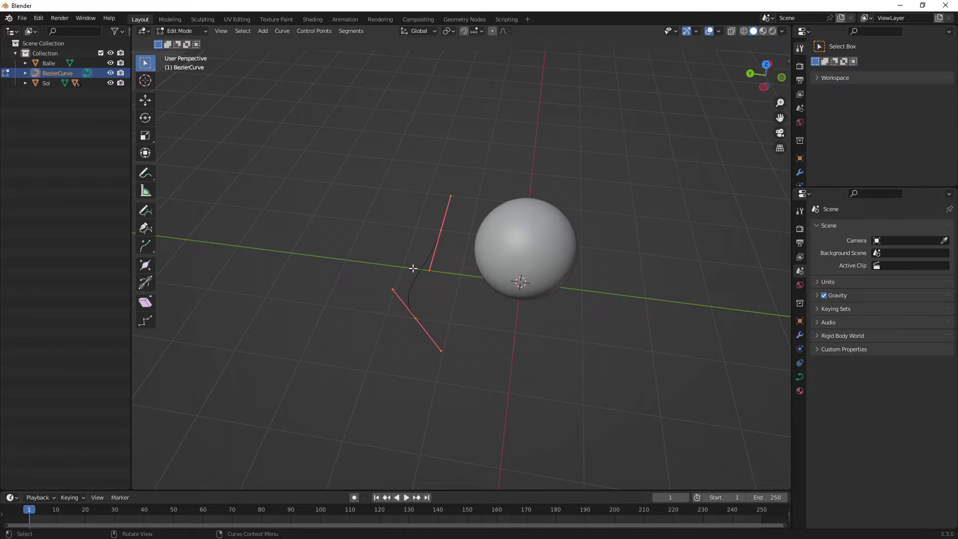
- Select all curve points, set the spline type to Poly, and open the Snap To options
{"action": "middle_click_drag", "start_coordinate": [395, 272], "coordinate": [435, 278]}
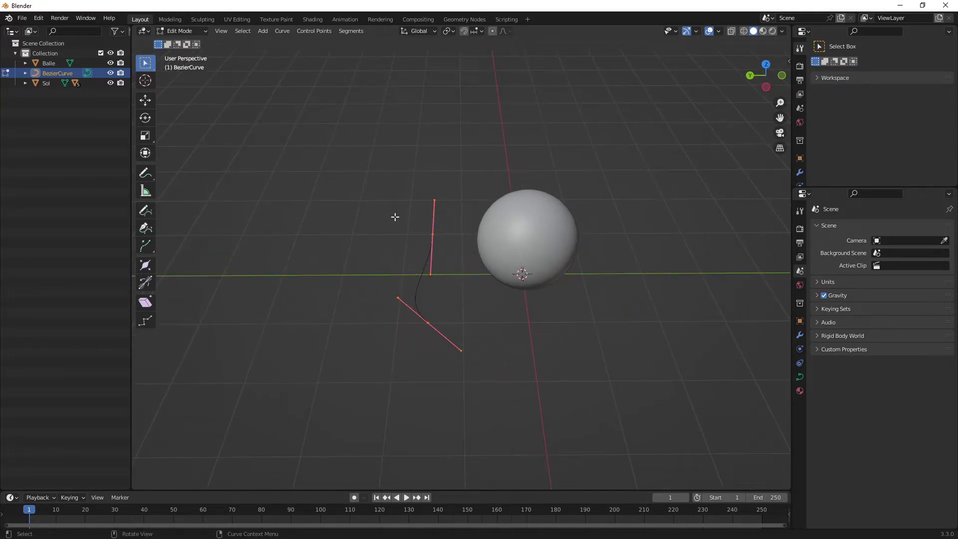
{"action": "left_click_drag", "start_coordinate": [395, 216], "coordinate": [453, 348]}
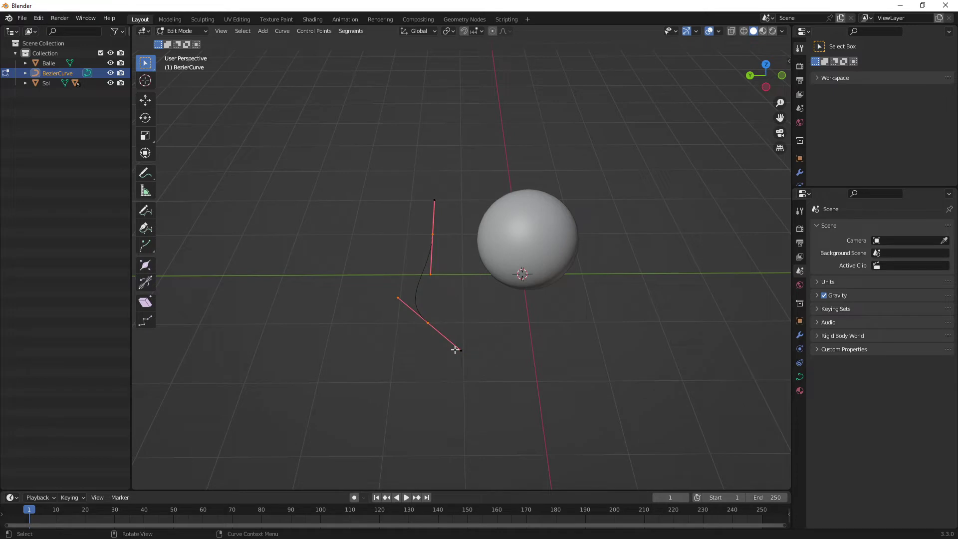
{"action": "right_click", "coordinate": [432, 323]}
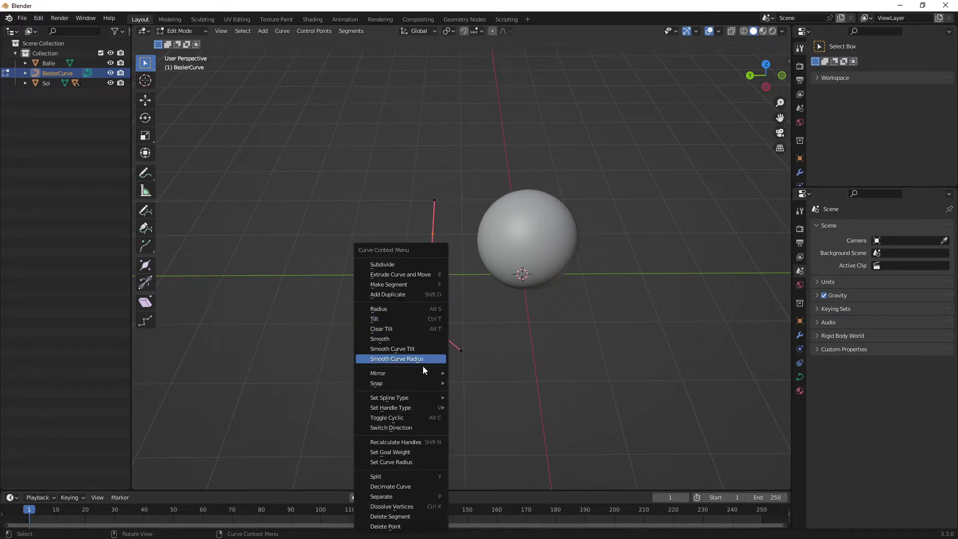
{"action": "mouse_move", "coordinate": [362, 395]}
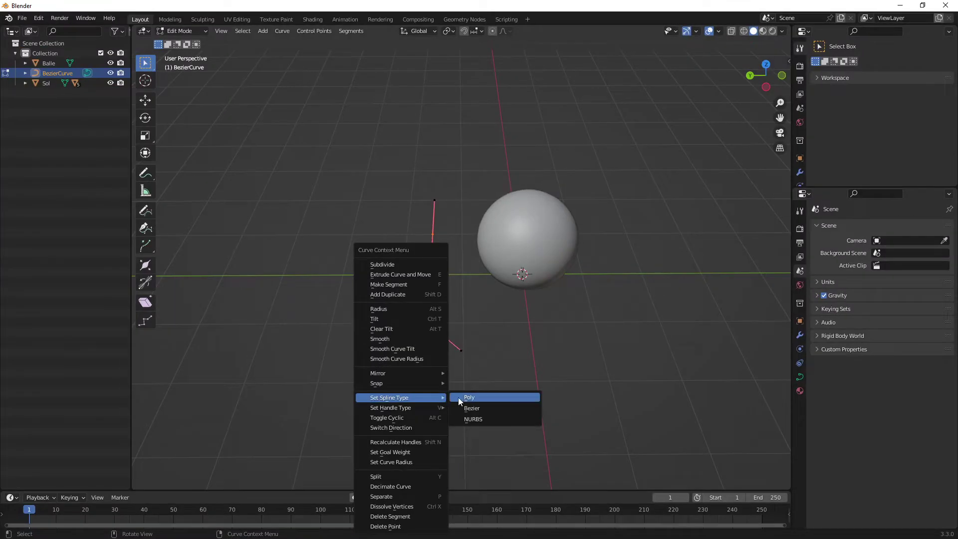
{"action": "left_click", "coordinate": [464, 397]}
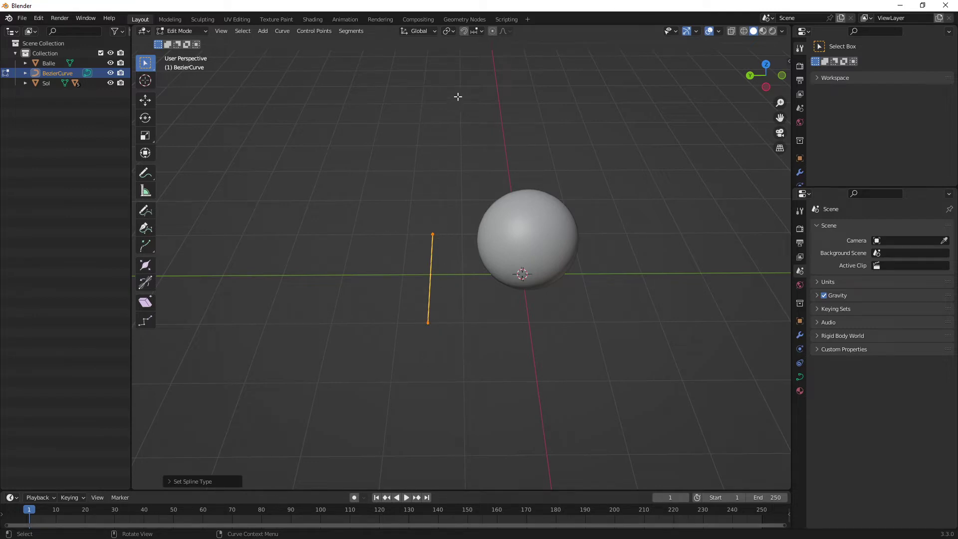
{"action": "left_click", "coordinate": [482, 31]}
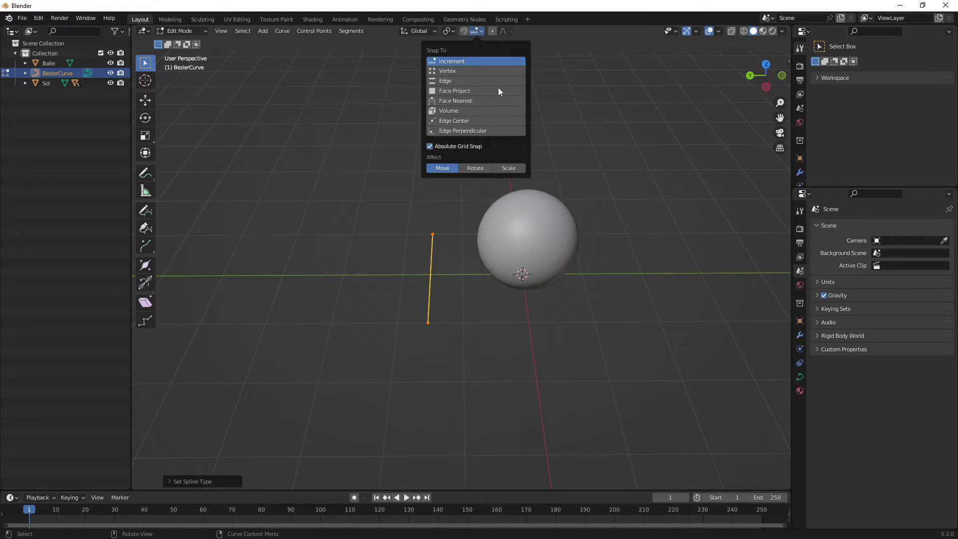
- Turn snapping on and drag the curve's top and bottom points to new positions
{"action": "left_click", "coordinate": [464, 31]}
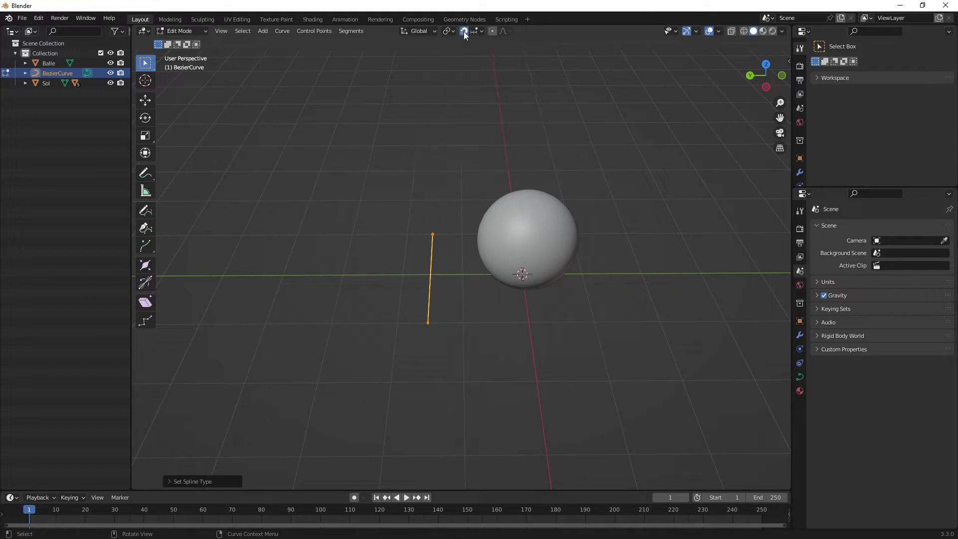
{"action": "left_click", "coordinate": [433, 235]}
{"action": "left_click_drag", "start_coordinate": [433, 235], "coordinate": [407, 234]}
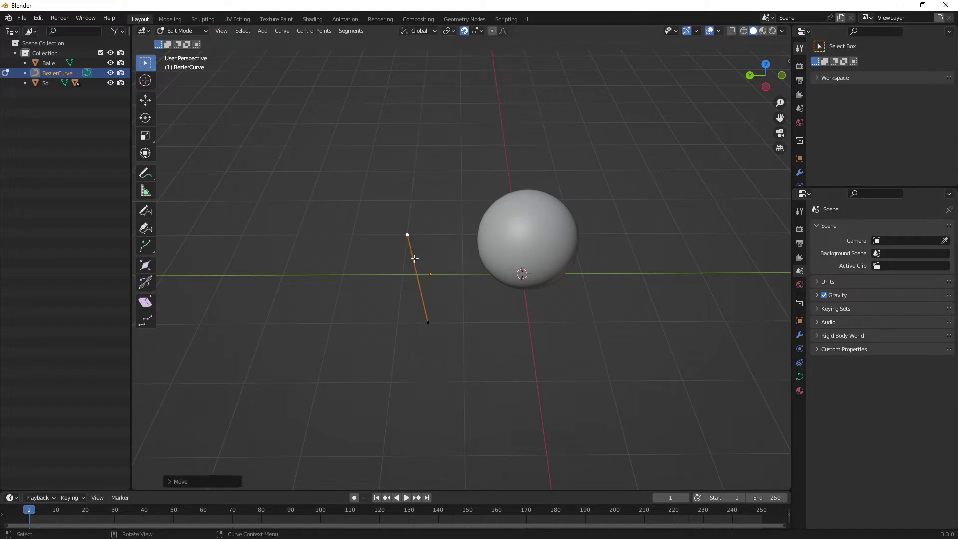
{"action": "left_click_drag", "start_coordinate": [425, 321], "coordinate": [626, 231]}
{"action": "mouse_move", "coordinate": [626, 231]}
{"action": "middle_mouse_down"}
{"action": "mouse_move", "coordinate": [582, 216]}
{"action": "mouse_move", "coordinate": [573, 197]}
{"action": "mouse_move", "coordinate": [616, 157]}
{"action": "mouse_move", "coordinate": [592, 212]}
{"action": "mouse_move", "coordinate": [526, 207]}
{"action": "mouse_move", "coordinate": [530, 183]}
{"action": "mouse_move", "coordinate": [519, 196]}
{"action": "mouse_move", "coordinate": [516, 254]}
{"action": "mouse_move", "coordinate": [539, 272]}
{"action": "mouse_move", "coordinate": [476, 287]}
{"action": "mouse_move", "coordinate": [406, 261]}
{"action": "mouse_move", "coordinate": [436, 254]}
{"action": "mouse_move", "coordinate": [371, 252]}
{"action": "mouse_move", "coordinate": [412, 274]}
{"action": "mouse_move", "coordinate": [549, 276]}
{"action": "mouse_move", "coordinate": [571, 265]}
{"action": "mouse_move", "coordinate": [558, 267]}
{"action": "mouse_move", "coordinate": [541, 240]}
{"action": "mouse_move", "coordinate": [541, 282]}
{"action": "mouse_move", "coordinate": [513, 309]}
{"action": "mouse_move", "coordinate": [510, 290]}
{"action": "mouse_move", "coordinate": [501, 296]}
{"action": "middle_mouse_up"}
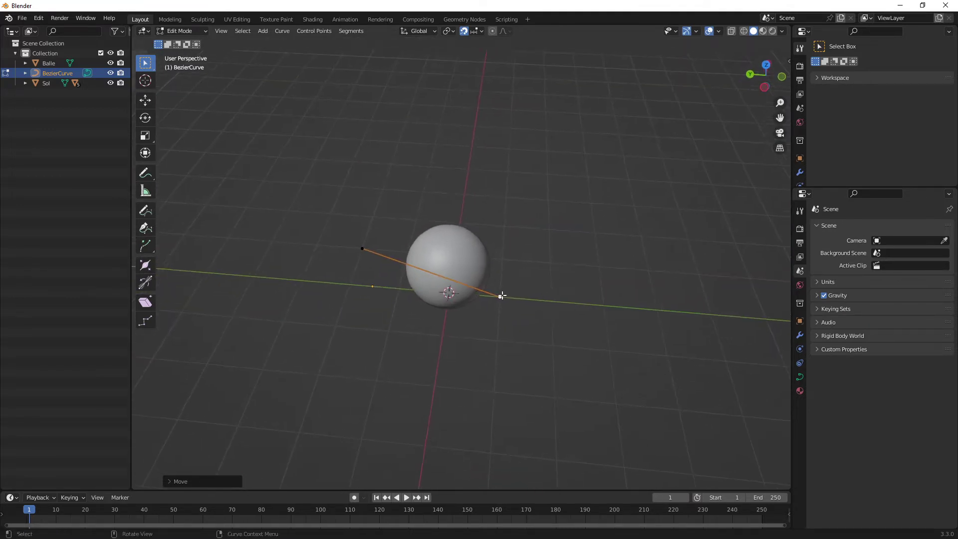
- Move the curve endpoint 1 m along X, then select the top endpoint
{"action": "key", "text": "g"}
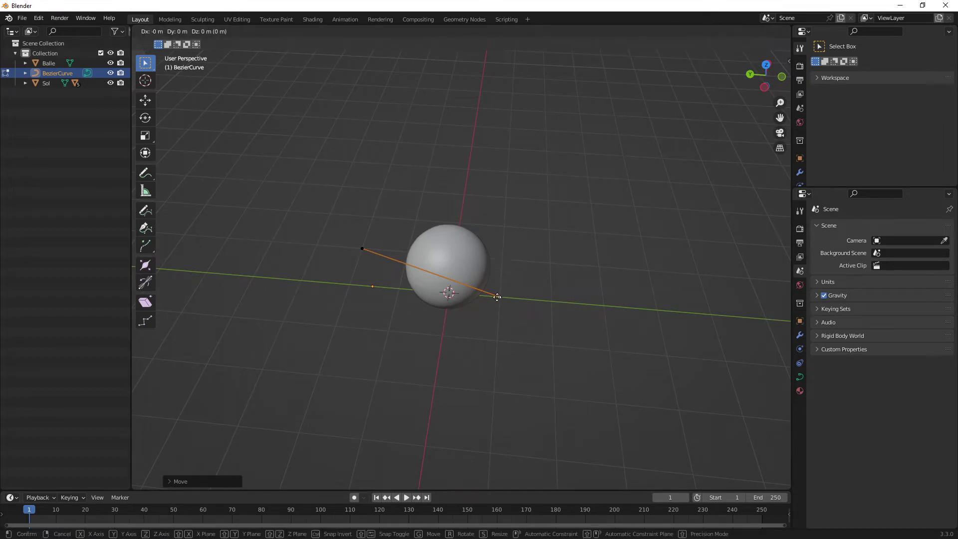
{"action": "key", "text": "x"}
{"action": "left_click", "coordinate": [501, 263]}
{"action": "mouse_move", "coordinate": [555, 266]}
{"action": "middle_mouse_down"}
{"action": "mouse_move", "coordinate": [493, 310]}
{"action": "mouse_move", "coordinate": [510, 229]}
{"action": "mouse_move", "coordinate": [522, 220]}
{"action": "mouse_move", "coordinate": [520, 266]}
{"action": "mouse_move", "coordinate": [504, 243]}
{"action": "mouse_move", "coordinate": [509, 274]}
{"action": "mouse_move", "coordinate": [504, 244]}
{"action": "mouse_move", "coordinate": [494, 326]}
{"action": "middle_mouse_up"}
{"action": "left_click", "coordinate": [509, 243]}
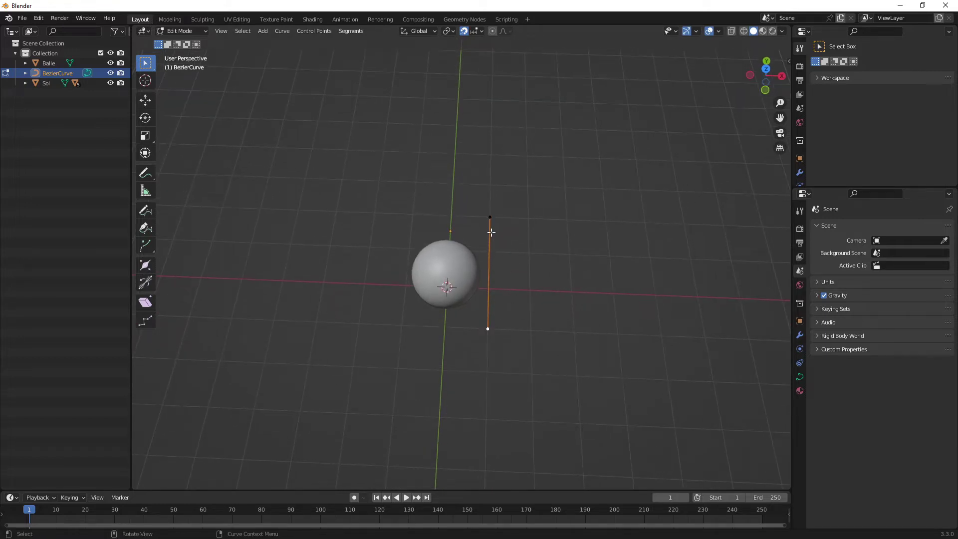
{"action": "mouse_move", "coordinate": [509, 231]}
{"action": "middle_mouse_down"}
{"action": "mouse_move", "coordinate": [506, 238]}
{"action": "mouse_move", "coordinate": [498, 227]}
{"action": "mouse_move", "coordinate": [499, 261]}
{"action": "mouse_move", "coordinate": [475, 255]}
{"action": "mouse_move", "coordinate": [450, 306]}
{"action": "middle_mouse_up"}
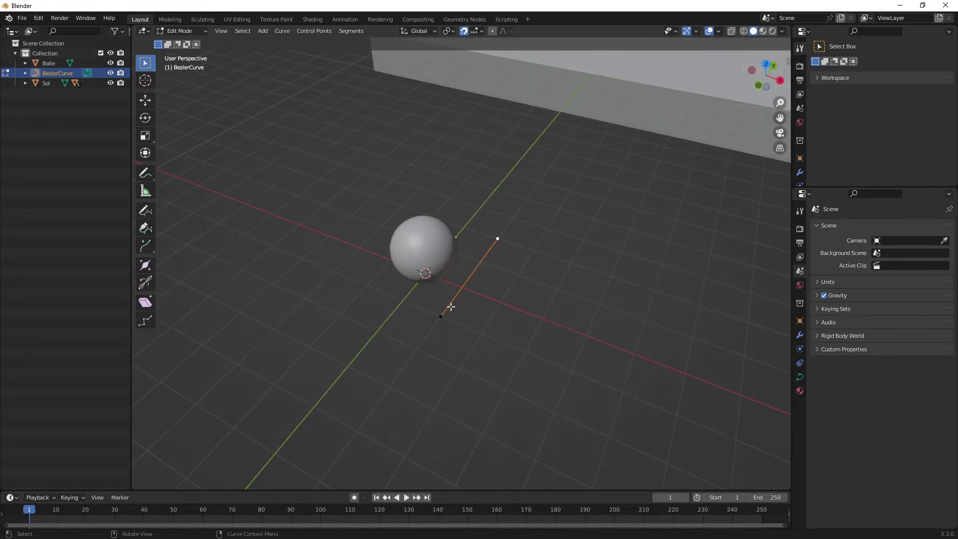
{"action": "mouse_move", "coordinate": [491, 275]}
{"action": "middle_mouse_down"}
{"action": "mouse_move", "coordinate": [518, 248]}
{"action": "mouse_move", "coordinate": [501, 276]}
{"action": "mouse_move", "coordinate": [475, 251]}
{"action": "middle_mouse_up"}
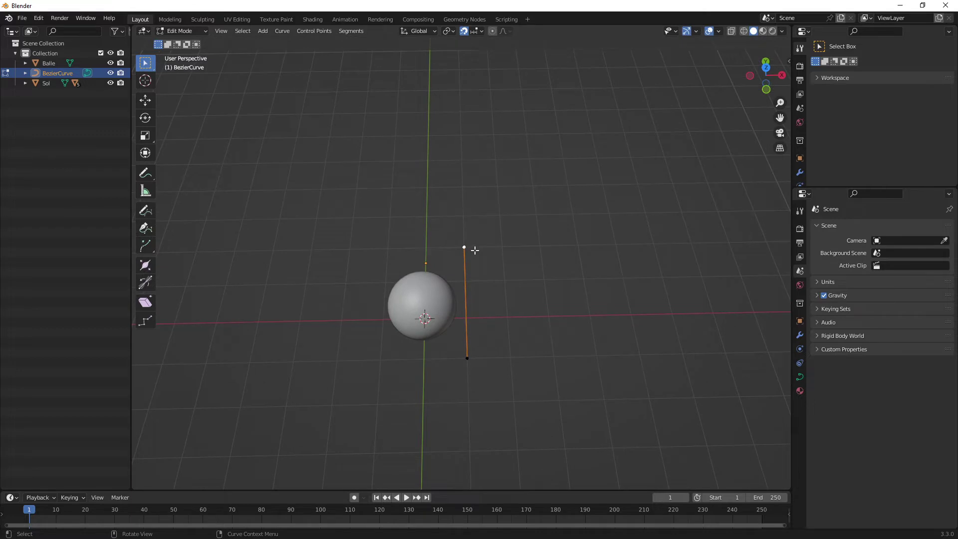
- Extrude a 1 m segment from the top endpoint, then another segment, and reposition its point
{"action": "key", "text": "e"}
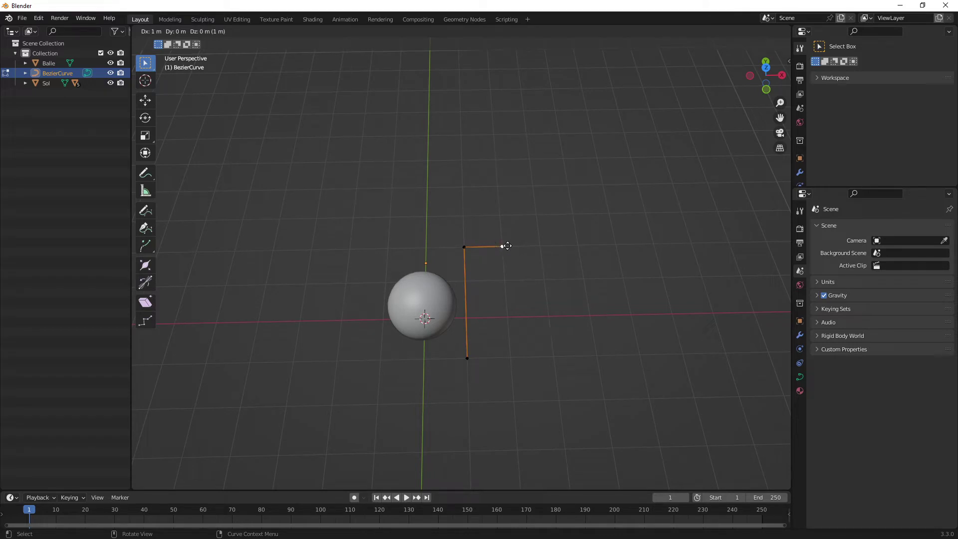
{"action": "left_click", "coordinate": [507, 245]}
{"action": "key", "text": "e"}
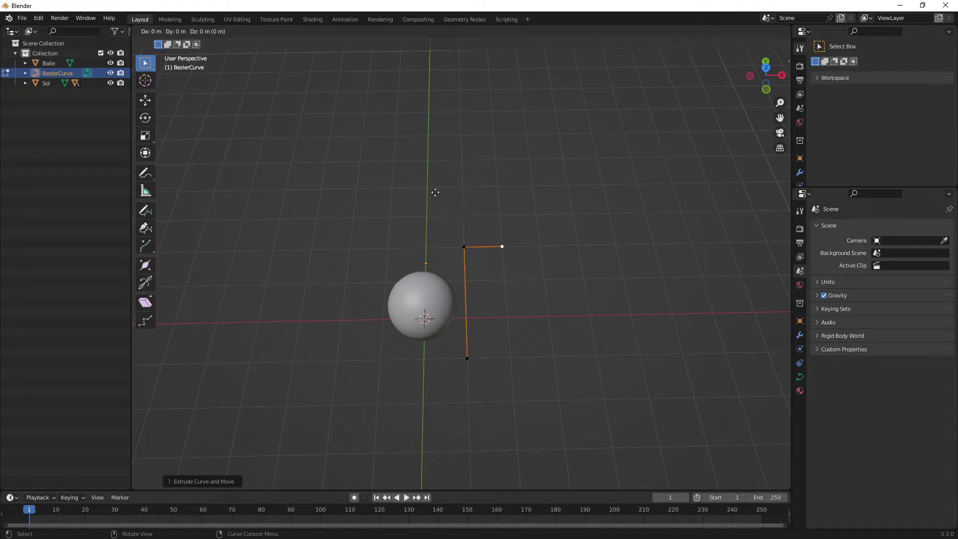
{"action": "left_click", "coordinate": [438, 165]}
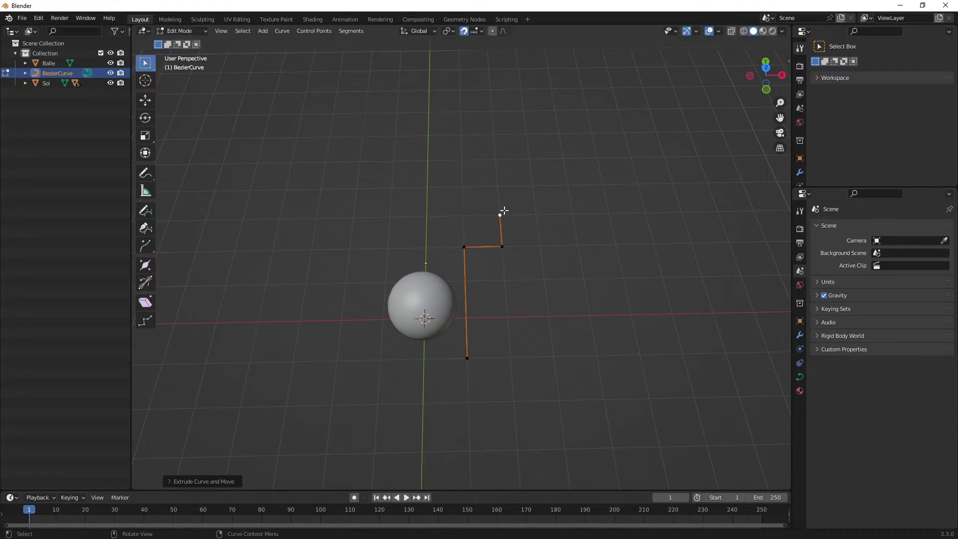
{"action": "key", "text": "g"}
{"action": "left_click", "coordinate": [428, 186]}
{"action": "middle_click_drag", "start_coordinate": [435, 211], "coordinate": [445, 181]}
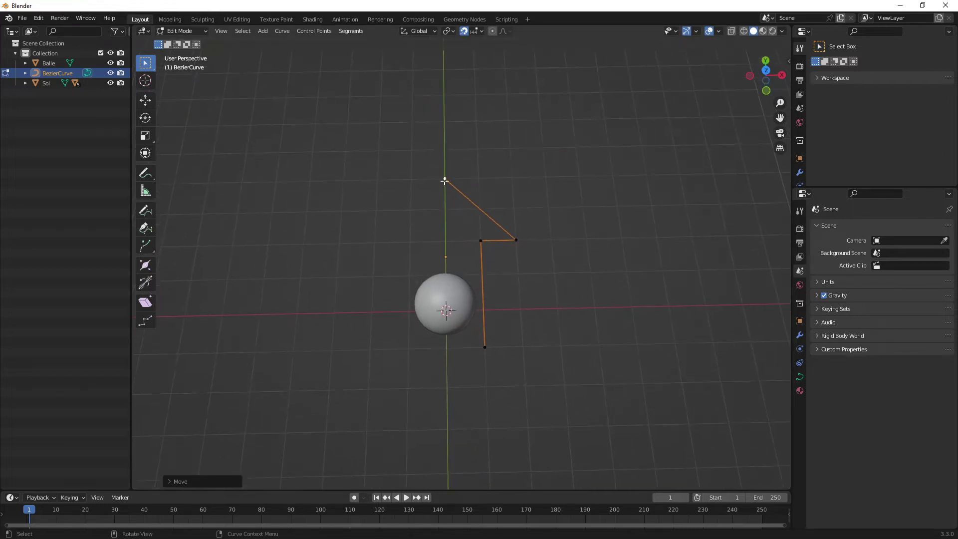
- Extrude the arrowhead segment and reposition the curve's end point
{"action": "key", "text": "e"}
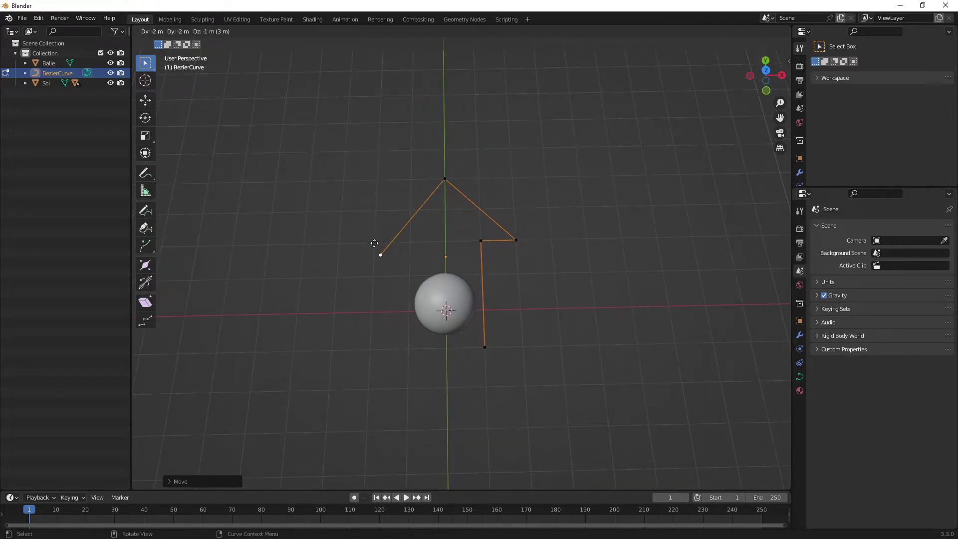
{"action": "left_click", "coordinate": [374, 243]}
{"action": "mouse_move", "coordinate": [374, 243]}
{"action": "middle_mouse_down"}
{"action": "mouse_move", "coordinate": [455, 205]}
{"action": "mouse_move", "coordinate": [481, 160]}
{"action": "mouse_move", "coordinate": [397, 300]}
{"action": "middle_mouse_up"}
{"action": "key", "text": "g"}
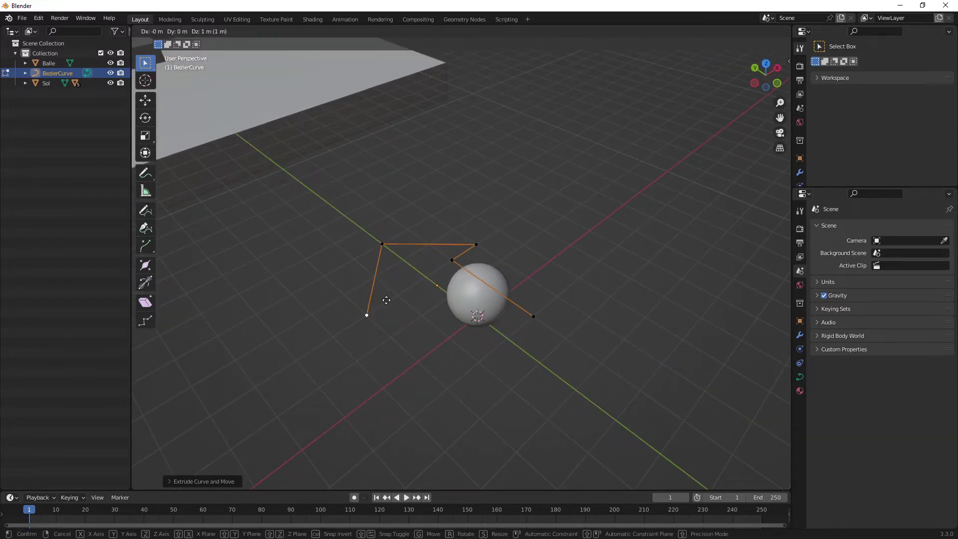
{"action": "left_click", "coordinate": [386, 300]}
{"action": "mouse_move", "coordinate": [403, 282]}
{"action": "middle_mouse_down"}
{"action": "mouse_move", "coordinate": [440, 244]}
{"action": "mouse_move", "coordinate": [462, 237]}
{"action": "mouse_move", "coordinate": [411, 282]}
{"action": "mouse_move", "coordinate": [368, 282]}
{"action": "mouse_move", "coordinate": [417, 284]}
{"action": "mouse_move", "coordinate": [514, 224]}
{"action": "mouse_move", "coordinate": [497, 210]}
{"action": "mouse_move", "coordinate": [519, 250]}
{"action": "mouse_move", "coordinate": [498, 273]}
{"action": "mouse_move", "coordinate": [459, 247]}
{"action": "middle_mouse_up"}
- In Top view, extrude a new point 0.9 m along X from the left endpoint
{"action": "key", "text": "KP_7"}
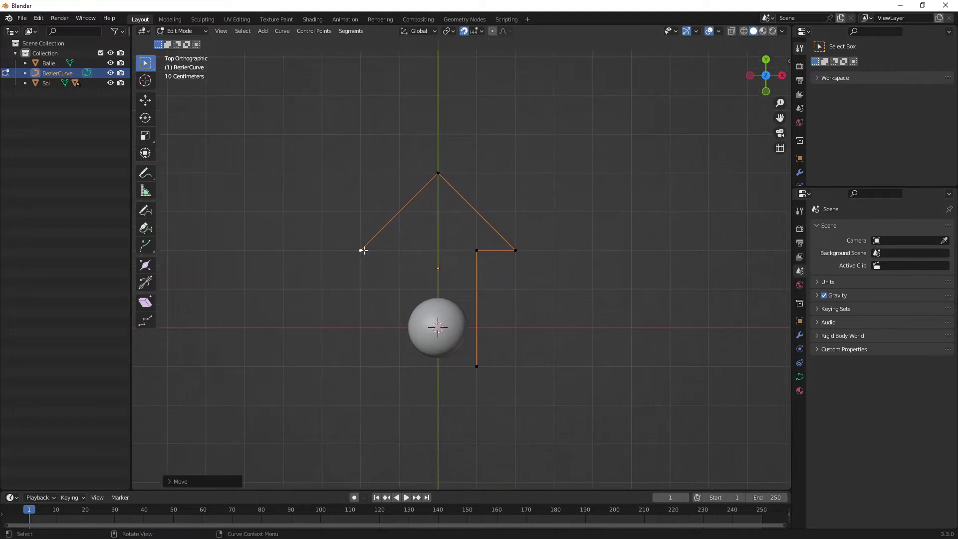
{"action": "key", "text": "e"}
{"action": "key", "text": "x"}
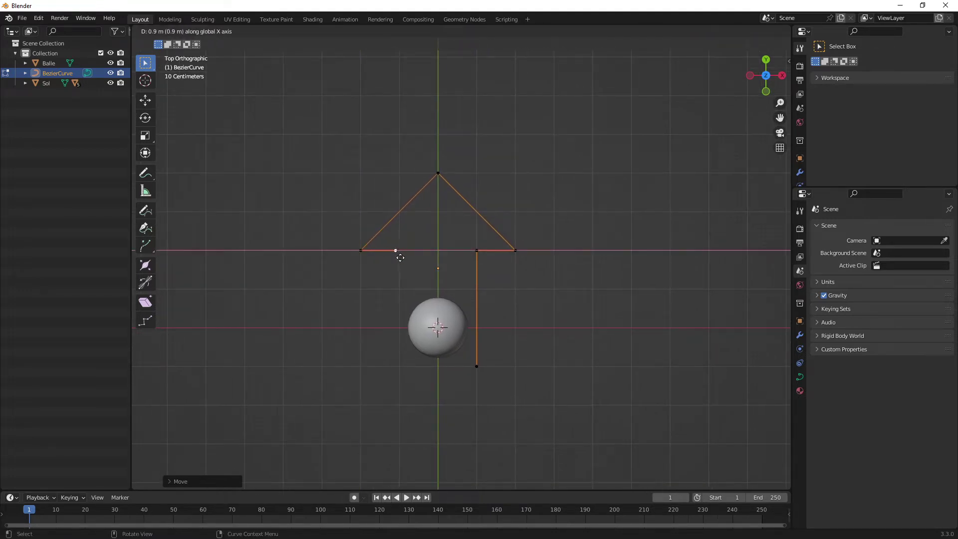
{"action": "left_click", "coordinate": [403, 257]}
{"action": "key", "text": "g"}
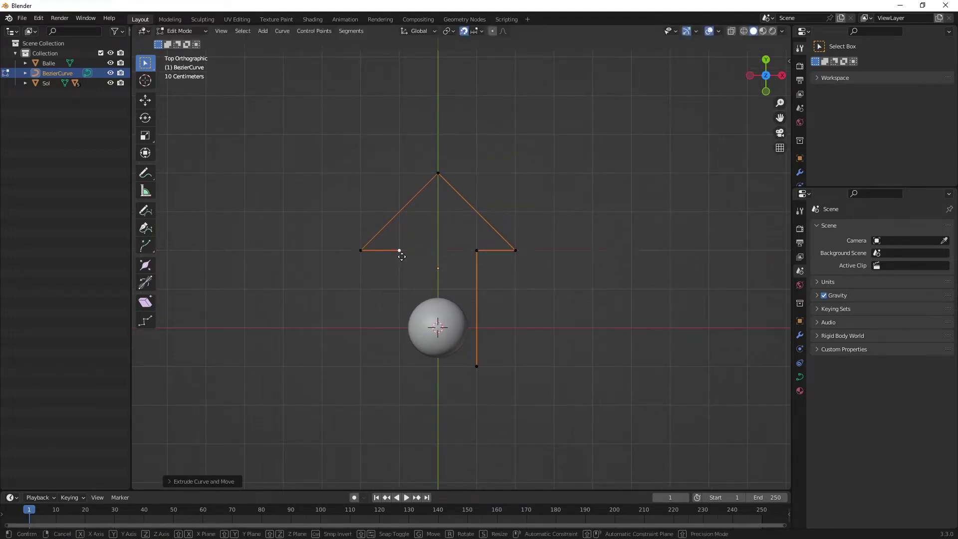
{"action": "key", "text": "y"}
{"action": "key", "text": "Escape"}
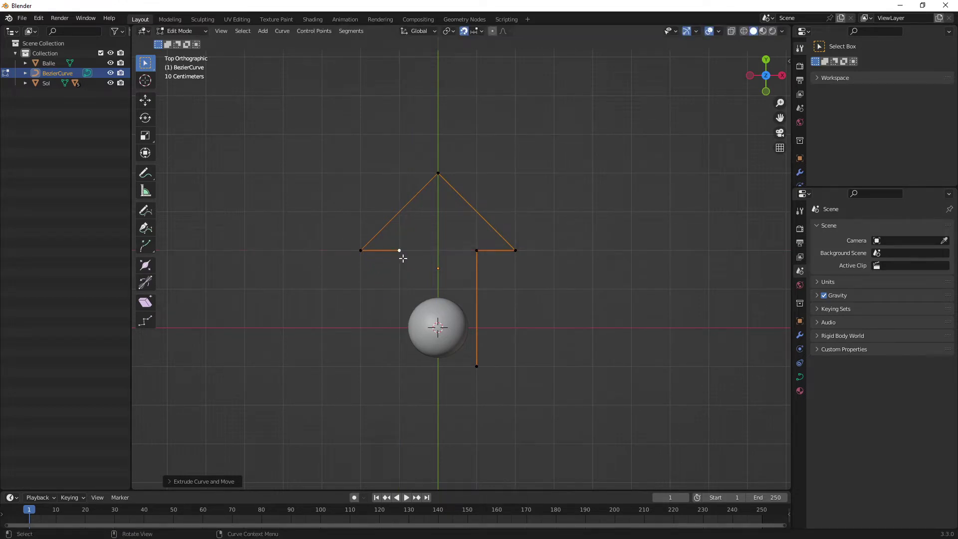
- Extrude the left stem downward and the bottom edge across to the right stem's base
{"action": "key", "text": "e"}
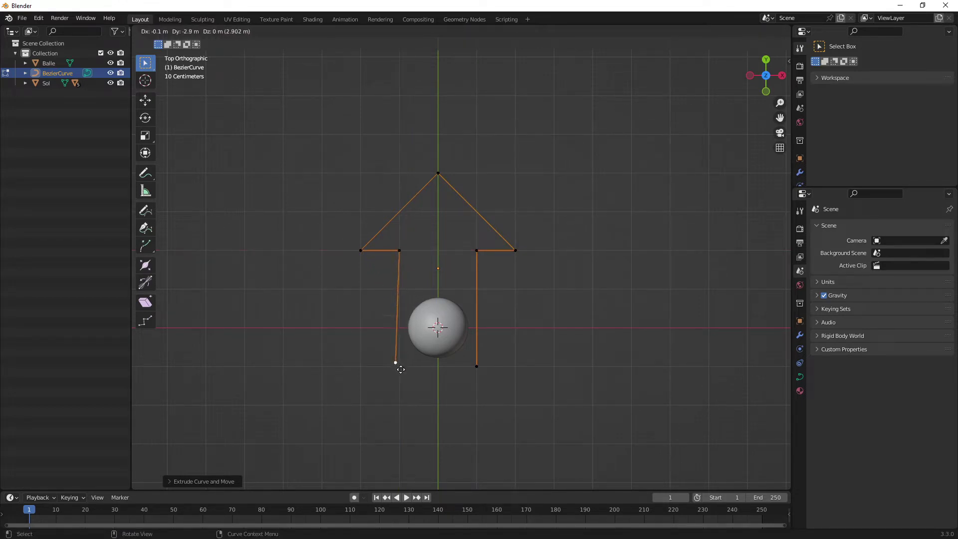
{"action": "left_click", "coordinate": [404, 373]}
{"action": "key", "text": "g"}
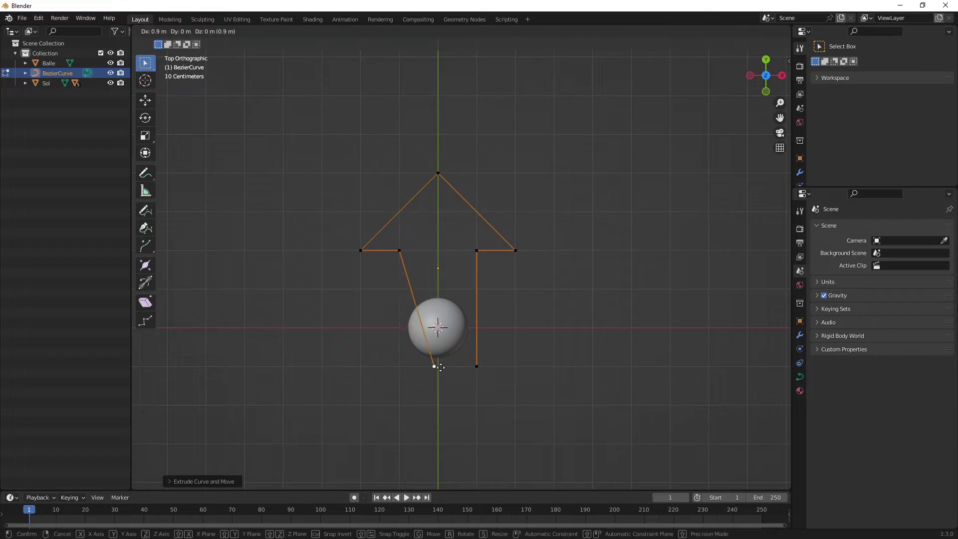
{"action": "key", "text": "Escape"}
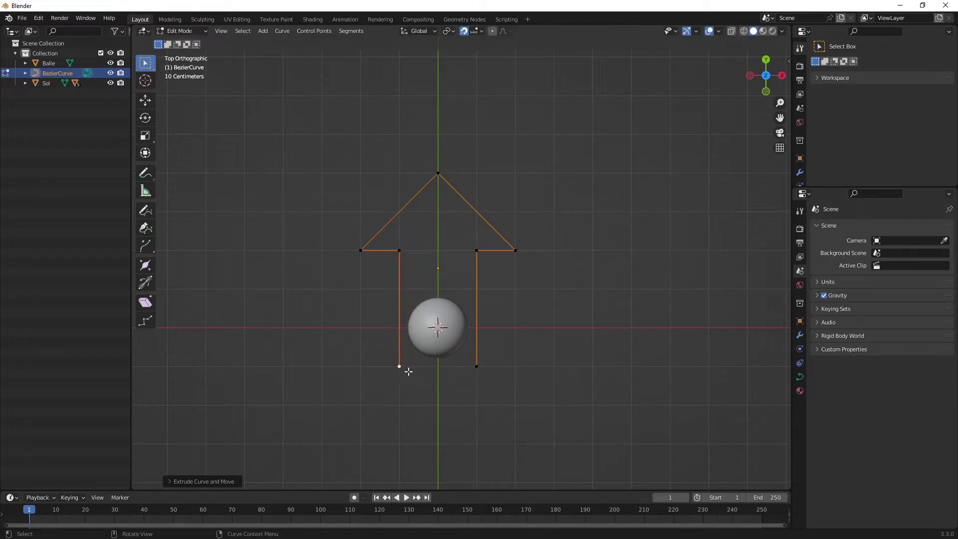
{"action": "key", "text": "e"}
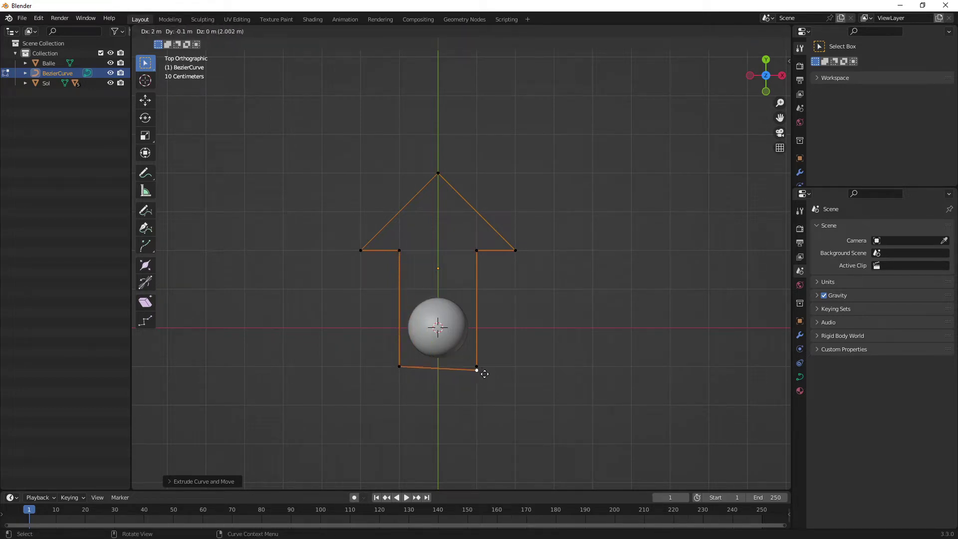
{"action": "left_click", "coordinate": [485, 370]}
{"action": "middle_click_drag", "start_coordinate": [501, 331], "coordinate": [557, 242]}
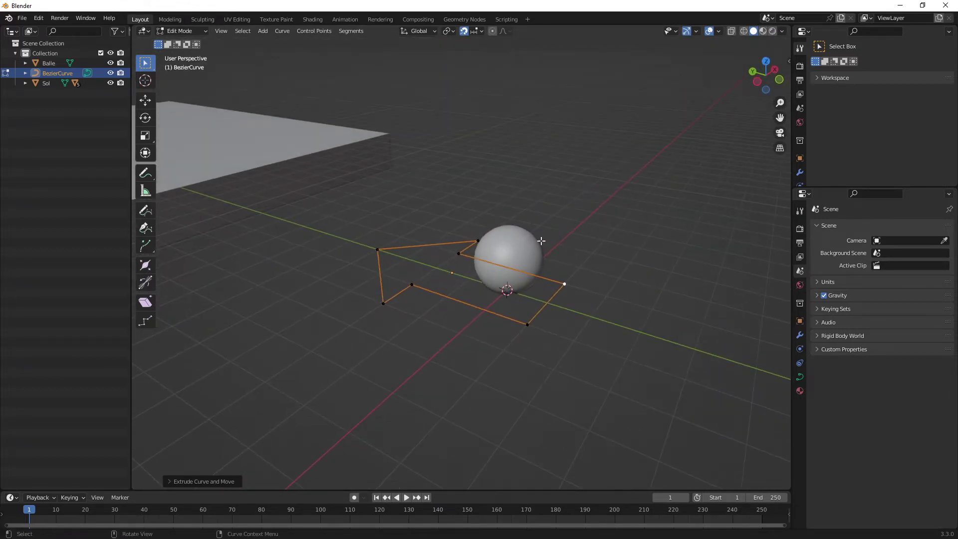
- Return to Object Mode and move the arrow curve along the Y axis
{"action": "key", "text": "Tab"}
{"action": "mouse_move", "coordinate": [493, 216]}
{"action": "middle_mouse_down"}
{"action": "mouse_move", "coordinate": [502, 247]}
{"action": "mouse_move", "coordinate": [574, 299]}
{"action": "mouse_move", "coordinate": [454, 289]}
{"action": "mouse_move", "coordinate": [477, 265]}
{"action": "middle_mouse_up"}
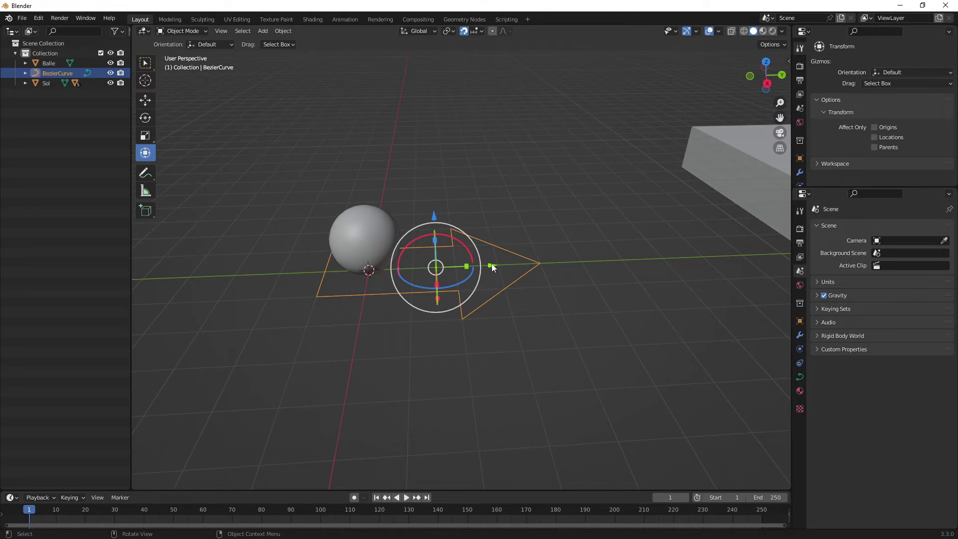
{"action": "left_click_drag", "start_coordinate": [492, 268], "coordinate": [428, 269]}
{"action": "mouse_move", "coordinate": [427, 301]}
{"action": "middle_mouse_down"}
{"action": "mouse_move", "coordinate": [593, 295]}
{"action": "mouse_move", "coordinate": [480, 304]}
{"action": "mouse_move", "coordinate": [498, 282]}
{"action": "mouse_move", "coordinate": [483, 268]}
{"action": "mouse_move", "coordinate": [441, 291]}
{"action": "middle_mouse_up"}
{"action": "mouse_move", "coordinate": [537, 263]}
{"action": "middle_mouse_down"}
{"action": "mouse_move", "coordinate": [515, 271]}
{"action": "mouse_move", "coordinate": [519, 262]}
{"action": "middle_mouse_up"}
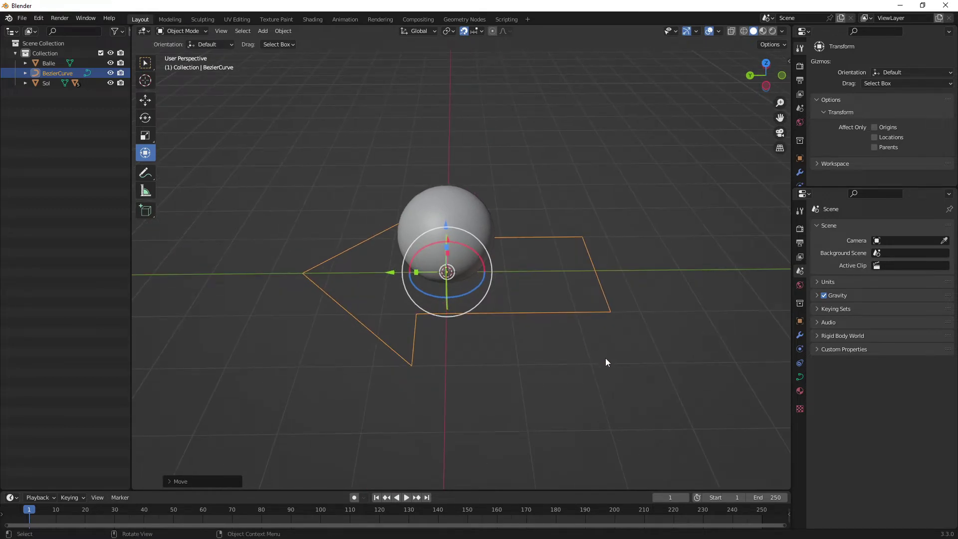
- Scale the arrow curve down and move it 1 m along Y
{"action": "key", "text": "s"}
{"action": "left_click", "coordinate": [515, 298]}
{"action": "mouse_move", "coordinate": [515, 297]}
{"action": "middle_mouse_down"}
{"action": "mouse_move", "coordinate": [438, 259]}
{"action": "mouse_move", "coordinate": [550, 261]}
{"action": "mouse_move", "coordinate": [448, 267]}
{"action": "middle_mouse_up"}
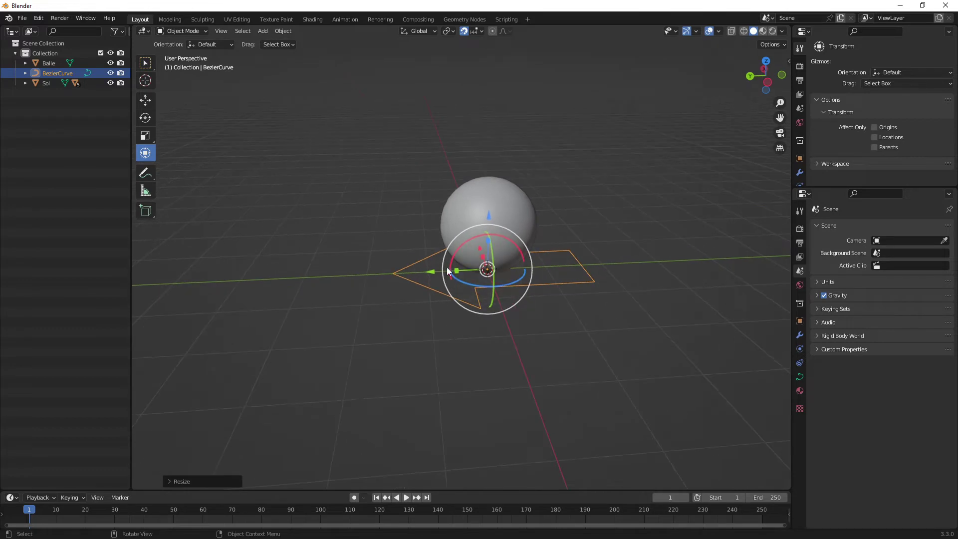
{"action": "mouse_move", "coordinate": [433, 270]}
{"action": "left_mouse_down"}
{"action": "mouse_move", "coordinate": [376, 272]}
{"action": "mouse_move", "coordinate": [422, 272]}
{"action": "left_mouse_up"}
- Turn snapping off, slide the curve along Y, and show the sidebar's active tool settings
{"action": "key", "text": "shift+Tab"}
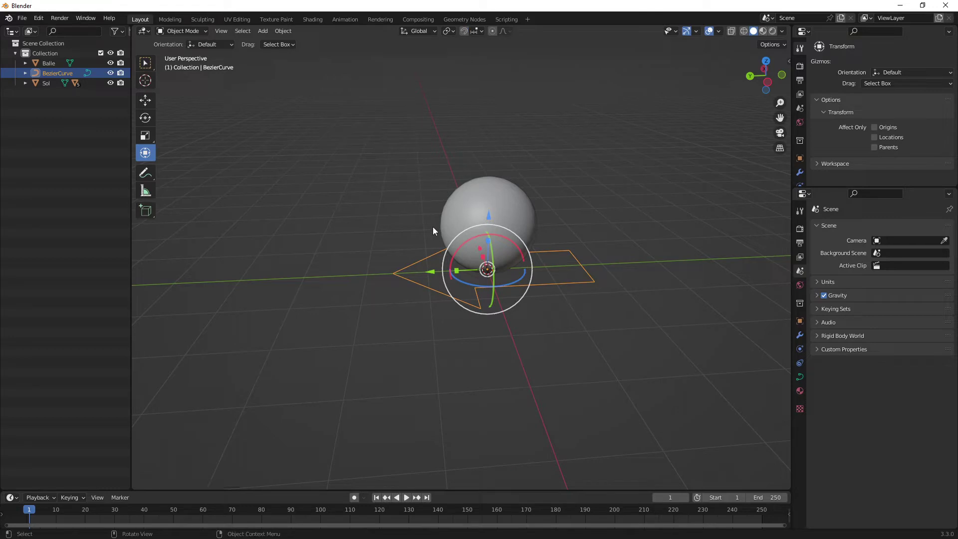
{"action": "left_click_drag", "start_coordinate": [432, 273], "coordinate": [394, 274]}
{"action": "middle_click_drag", "start_coordinate": [395, 274], "coordinate": [522, 302]}
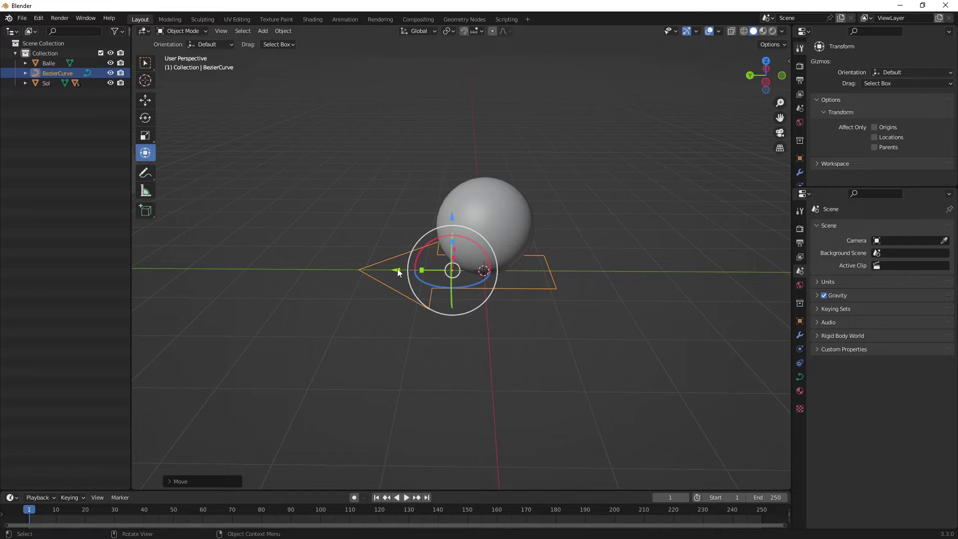
{"action": "mouse_move", "coordinate": [398, 272]}
{"action": "middle_mouse_down"}
{"action": "mouse_move", "coordinate": [472, 283]}
{"action": "mouse_move", "coordinate": [447, 280]}
{"action": "mouse_move", "coordinate": [475, 295]}
{"action": "middle_mouse_up"}
{"action": "scroll", "coordinate": [474, 282], "scroll_direction": "up", "scroll_amount": 2}
{"action": "scroll", "coordinate": [473, 288], "scroll_direction": "up", "scroll_amount": 2}
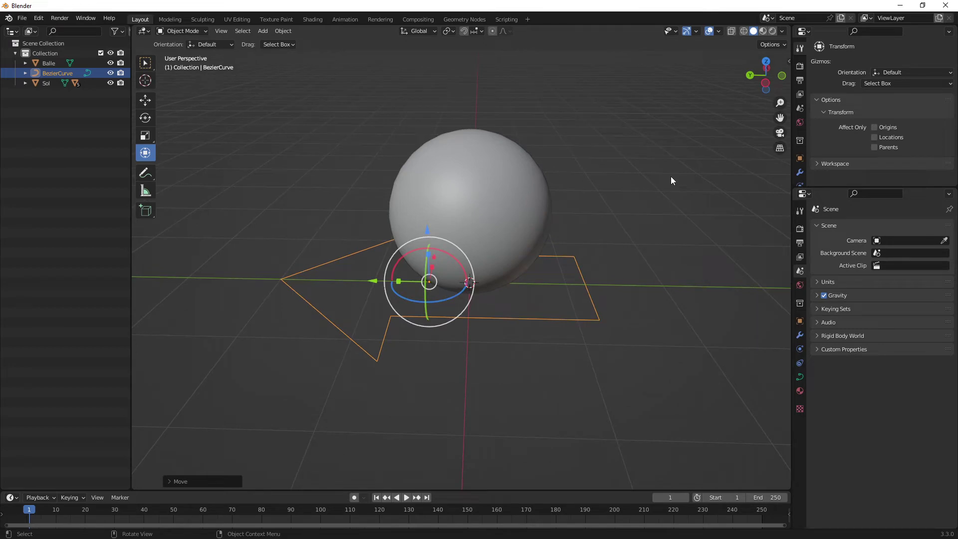
{"action": "key", "text": "n"}
{"action": "left_click", "coordinate": [787, 83]}
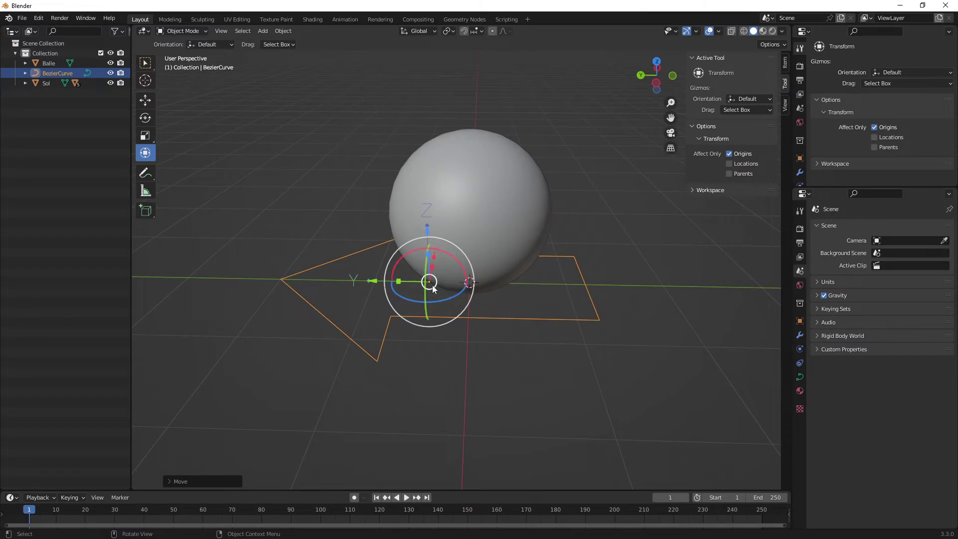
- Move the curve's origin toward the sphere centre, disable Affect Only Origins, and realign the arrow
{"action": "mouse_move", "coordinate": [379, 282]}
{"action": "left_mouse_down"}
{"action": "mouse_move", "coordinate": [412, 284]}
{"action": "mouse_move", "coordinate": [383, 283]}
{"action": "left_mouse_up"}
{"action": "left_click_drag", "start_coordinate": [443, 285], "coordinate": [443, 285]}
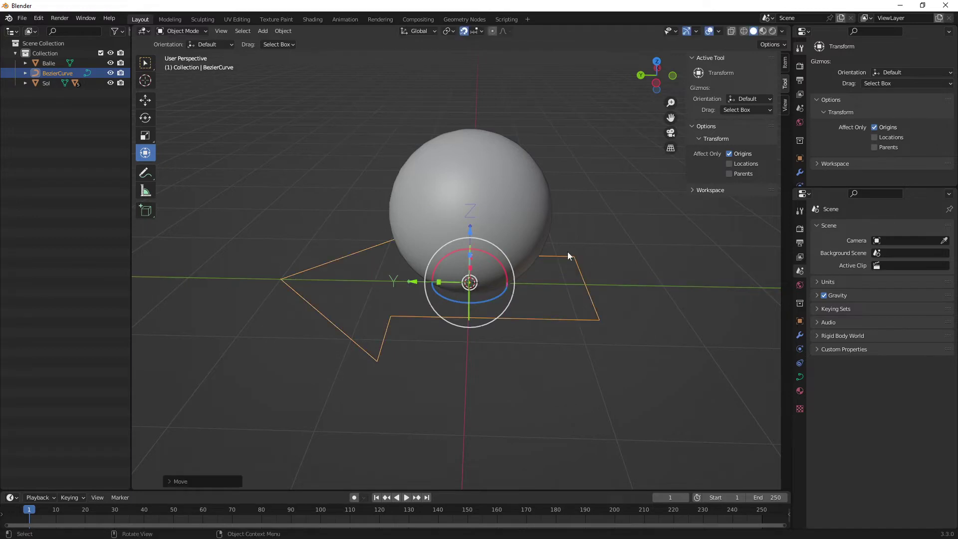
{"action": "middle_click_drag", "start_coordinate": [492, 279], "coordinate": [580, 282]}
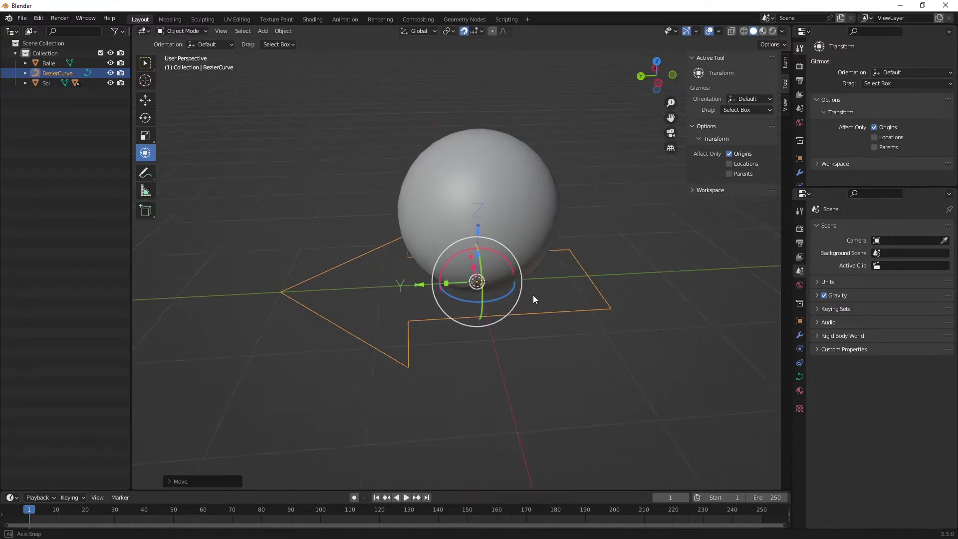
{"action": "left_click", "coordinate": [728, 154]}
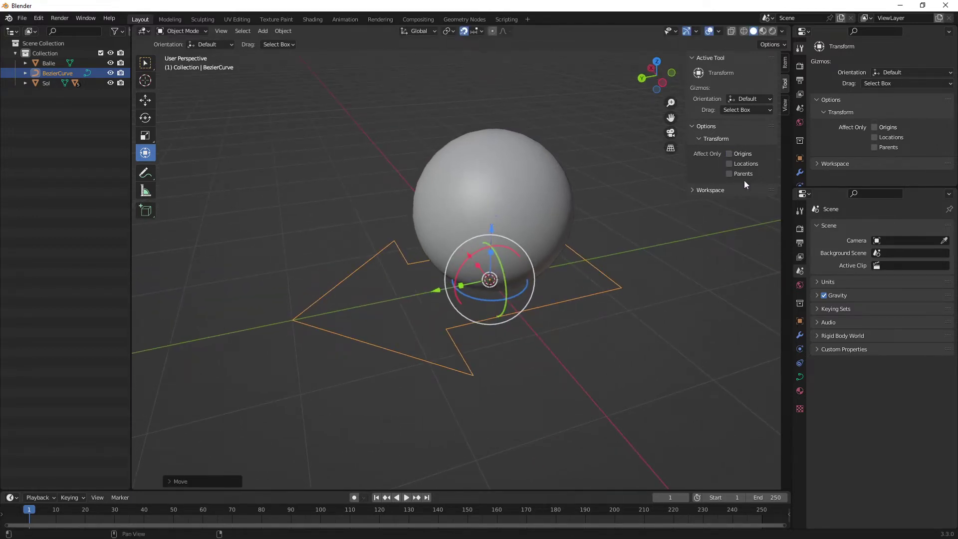
{"action": "left_click", "coordinate": [785, 63]}
{"action": "mouse_move", "coordinate": [540, 286]}
{"action": "middle_mouse_down"}
{"action": "mouse_move", "coordinate": [540, 297]}
{"action": "mouse_move", "coordinate": [609, 303]}
{"action": "mouse_move", "coordinate": [412, 281]}
{"action": "middle_mouse_up"}
{"action": "mouse_move", "coordinate": [413, 277]}
{"action": "left_mouse_down"}
{"action": "mouse_move", "coordinate": [305, 277]}
{"action": "mouse_move", "coordinate": [412, 278]}
{"action": "left_mouse_up"}
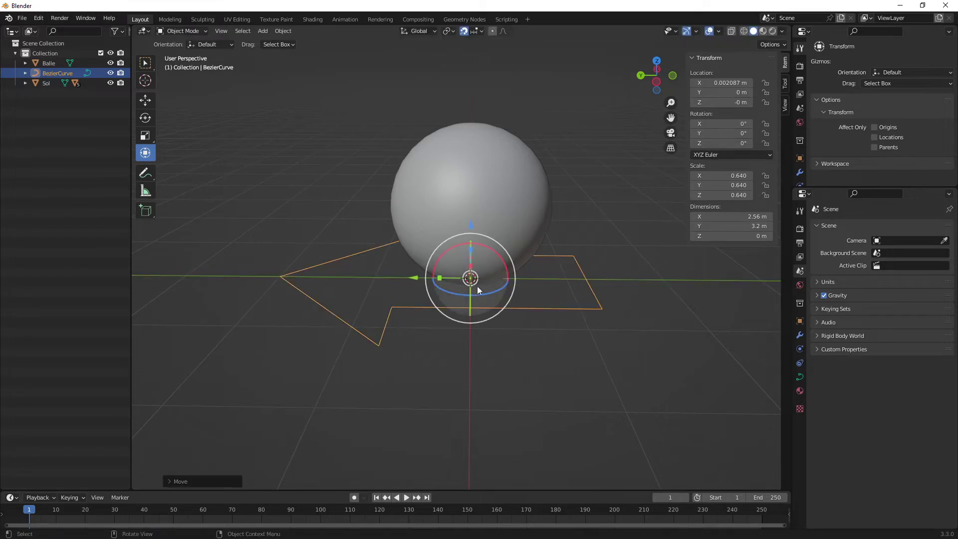
{"action": "mouse_move", "coordinate": [518, 296]}
{"action": "middle_mouse_down", "text": "ctrl"}
{"action": "mouse_move", "coordinate": [518, 348]}
{"action": "mouse_move", "coordinate": [544, 253]}
{"action": "mouse_move", "coordinate": [481, 278]}
{"action": "mouse_move", "coordinate": [423, 256]}
{"action": "mouse_move", "coordinate": [399, 289]}
{"action": "mouse_move", "coordinate": [552, 283]}
{"action": "mouse_move", "coordinate": [474, 279]}
{"action": "middle_mouse_up", "text": "ctrl"}
- Rename the BezierCurve object to Ctrl_Deplacement in the Outliner
{"action": "double_click", "coordinate": [60, 73]}
{"action": "type", "text": "Ctrl_Deplacement"}
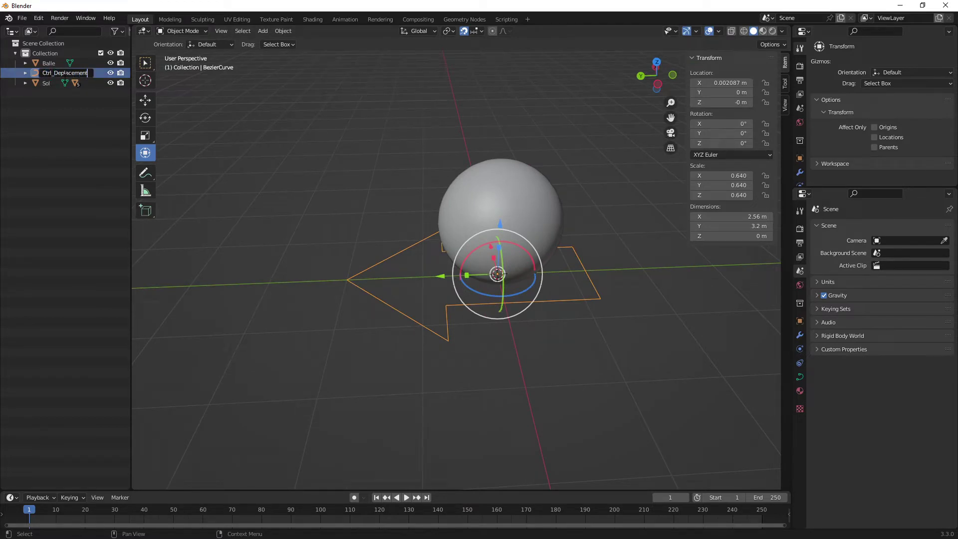
{"action": "key", "text": "Return"}
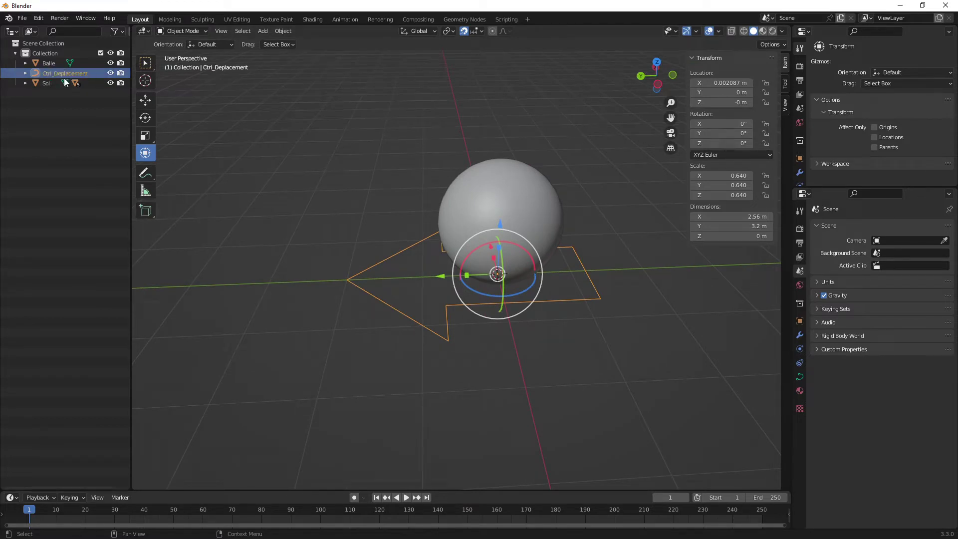
{"action": "mouse_move", "coordinate": [549, 243]}
{"action": "middle_mouse_down"}
{"action": "mouse_move", "coordinate": [455, 298]}
{"action": "mouse_move", "coordinate": [539, 282]}
{"action": "mouse_move", "coordinate": [501, 278]}
{"action": "mouse_move", "coordinate": [513, 273]}
{"action": "mouse_move", "coordinate": [426, 281]}
{"action": "mouse_move", "coordinate": [454, 278]}
{"action": "mouse_move", "coordinate": [495, 306]}
{"action": "mouse_move", "coordinate": [482, 313]}
{"action": "mouse_move", "coordinate": [484, 295]}
{"action": "mouse_move", "coordinate": [468, 291]}
{"action": "mouse_move", "coordinate": [438, 305]}
{"action": "mouse_move", "coordinate": [446, 312]}
{"action": "middle_mouse_up"}
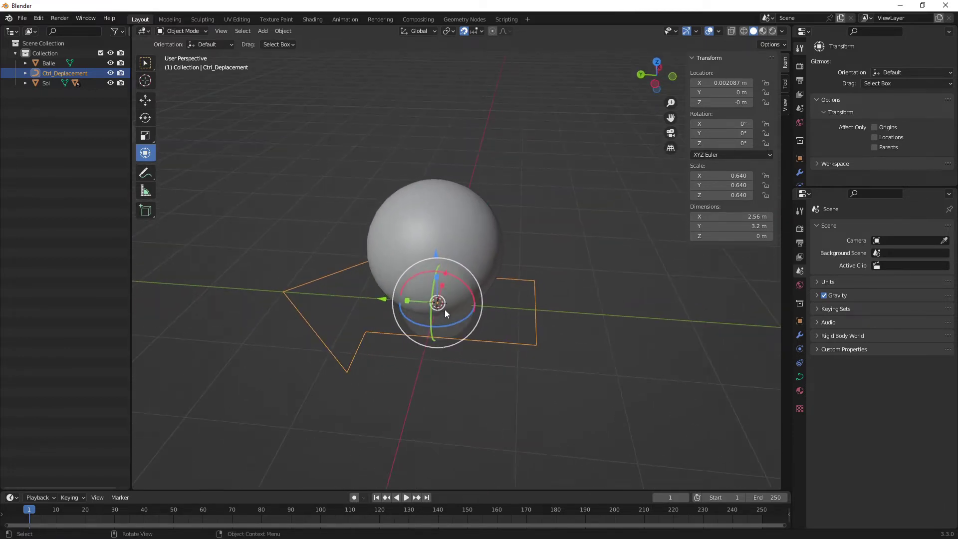
- Add a 2 m cube and raise it 1 m along Z
{"action": "key", "text": "shift+a"}
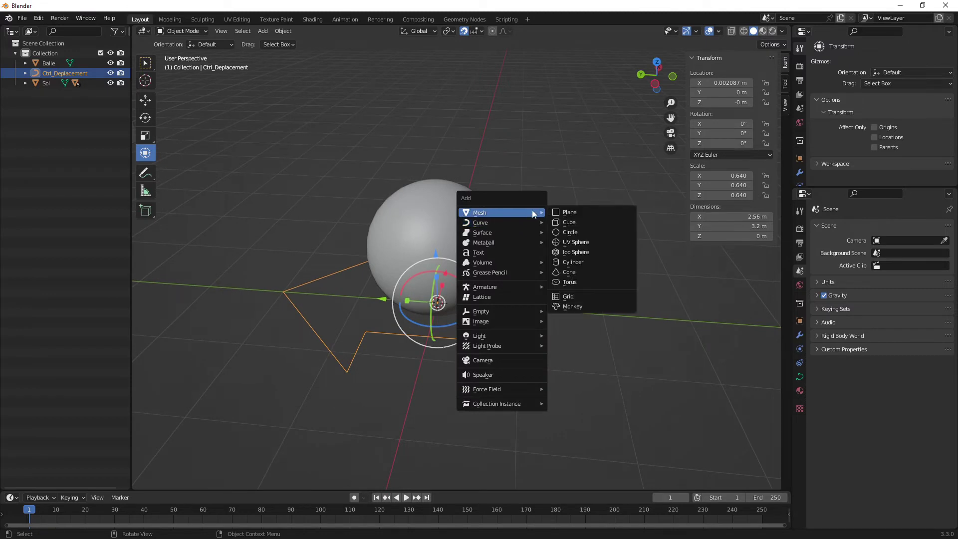
{"action": "left_click", "coordinate": [578, 218]}
{"action": "mouse_move", "coordinate": [525, 285]}
{"action": "middle_mouse_down"}
{"action": "mouse_move", "coordinate": [516, 245]}
{"action": "mouse_move", "coordinate": [455, 221]}
{"action": "middle_mouse_up"}
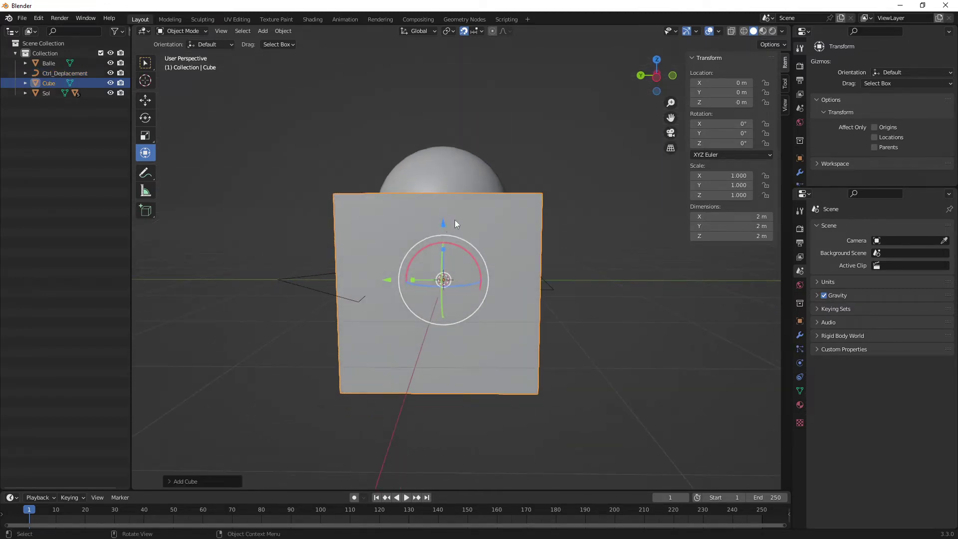
{"action": "middle_click_drag", "start_coordinate": [459, 217], "coordinate": [461, 214], "text": "alt"}
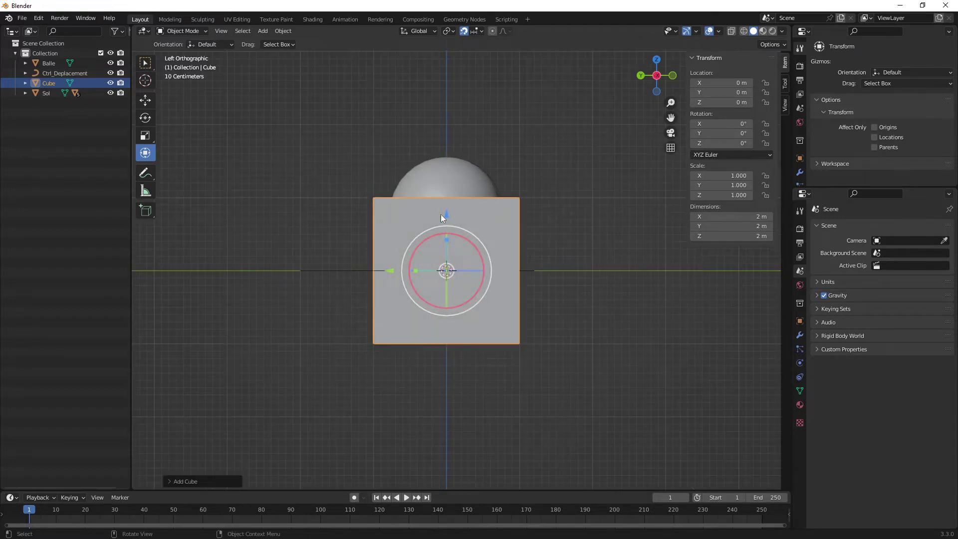
{"action": "left_click_drag", "start_coordinate": [445, 215], "coordinate": [449, 138]}
{"action": "mouse_move", "coordinate": [525, 242]}
{"action": "middle_mouse_down"}
{"action": "mouse_move", "coordinate": [526, 323]}
{"action": "mouse_move", "coordinate": [478, 298]}
{"action": "mouse_move", "coordinate": [420, 293]}
{"action": "mouse_move", "coordinate": [493, 308]}
{"action": "mouse_move", "coordinate": [468, 292]}
{"action": "mouse_move", "coordinate": [448, 310]}
{"action": "mouse_move", "coordinate": [469, 250]}
{"action": "mouse_move", "coordinate": [481, 307]}
{"action": "mouse_move", "coordinate": [516, 298]}
{"action": "middle_mouse_up"}
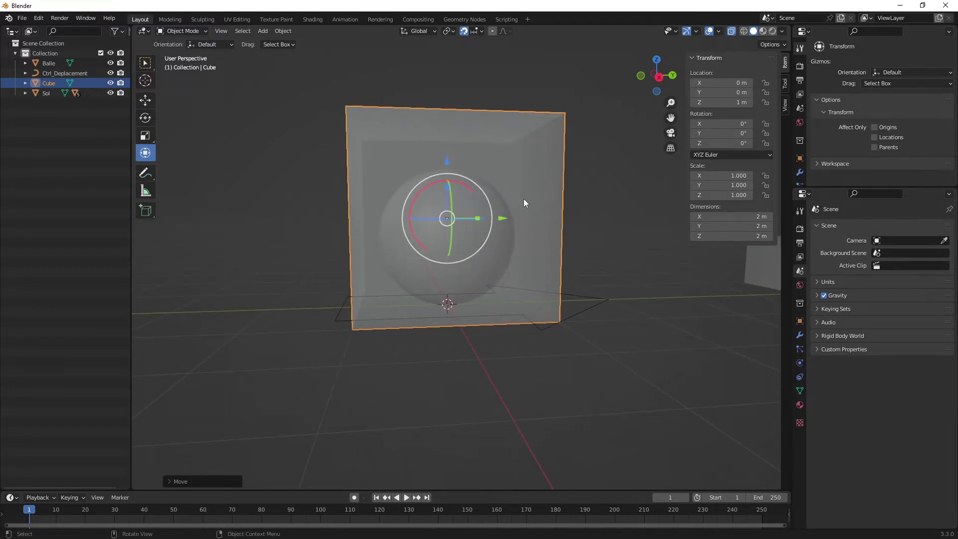
- Try rotating and scaling the cube, cancelling both to keep it unchanged
{"action": "key", "text": "r"}
{"action": "key", "text": "Escape"}
{"action": "key", "text": "s"}
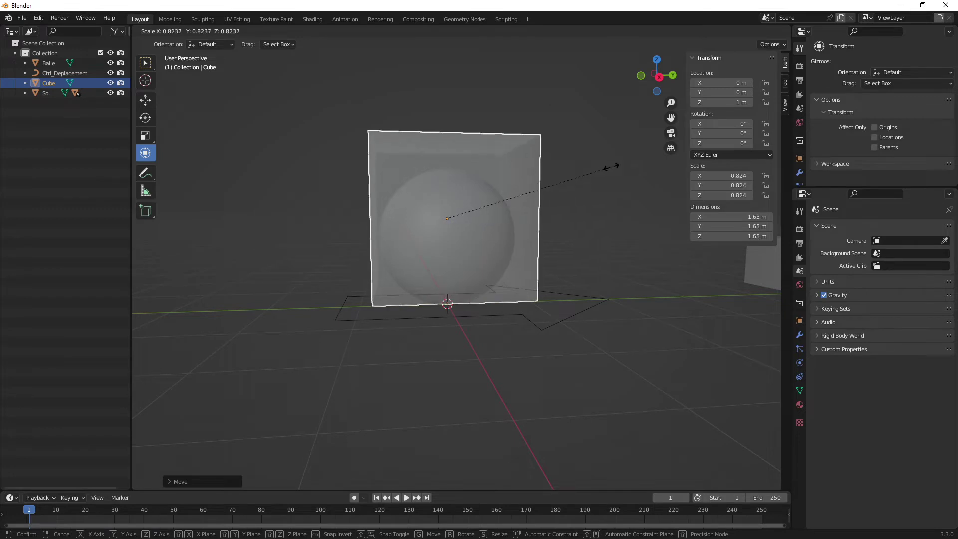
{"action": "key", "text": "Escape"}
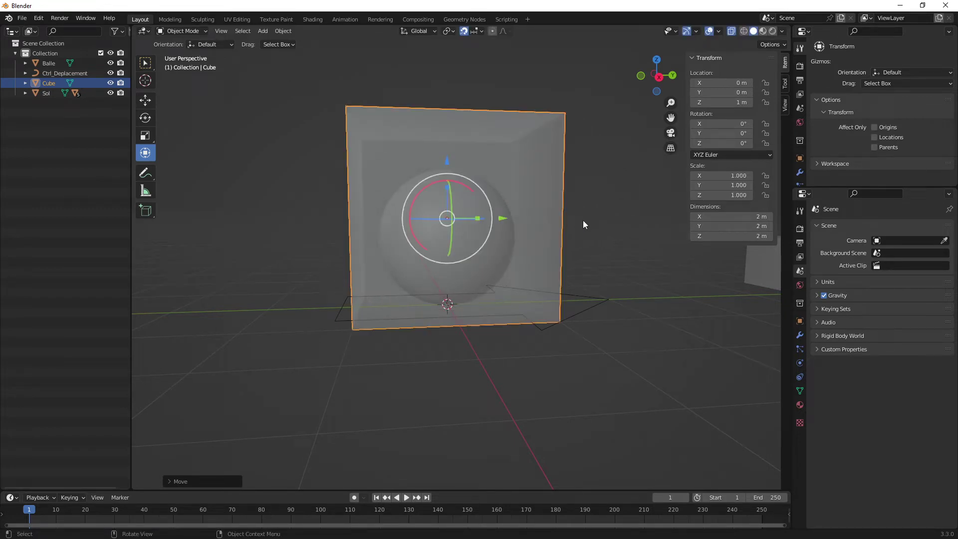
{"action": "mouse_move", "coordinate": [573, 212]}
{"action": "middle_mouse_down"}
{"action": "mouse_move", "coordinate": [656, 226]}
{"action": "mouse_move", "coordinate": [581, 252]}
{"action": "mouse_move", "coordinate": [579, 323]}
{"action": "mouse_move", "coordinate": [507, 293]}
{"action": "mouse_move", "coordinate": [481, 317]}
{"action": "mouse_move", "coordinate": [532, 306]}
{"action": "mouse_move", "coordinate": [510, 300]}
{"action": "mouse_move", "coordinate": [546, 283]}
{"action": "middle_mouse_up"}
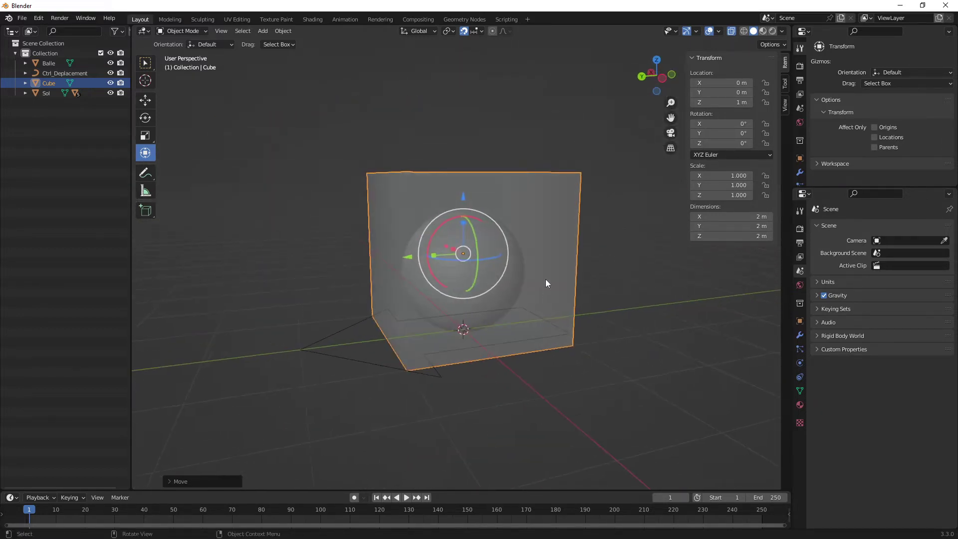
- Hide the Ctrl_Deplacement arrow curve and the Balle sphere
{"action": "left_click", "coordinate": [609, 247]}
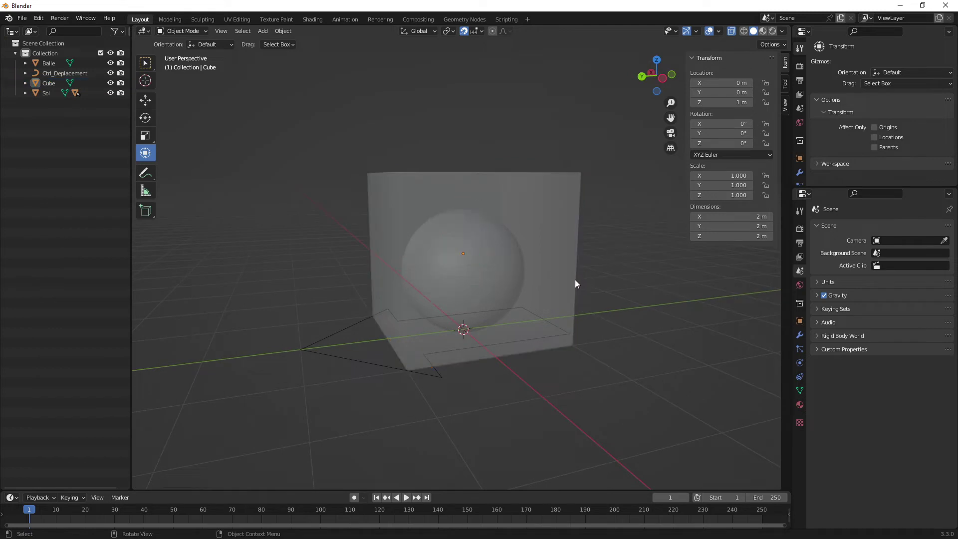
{"action": "left_click", "coordinate": [327, 335]}
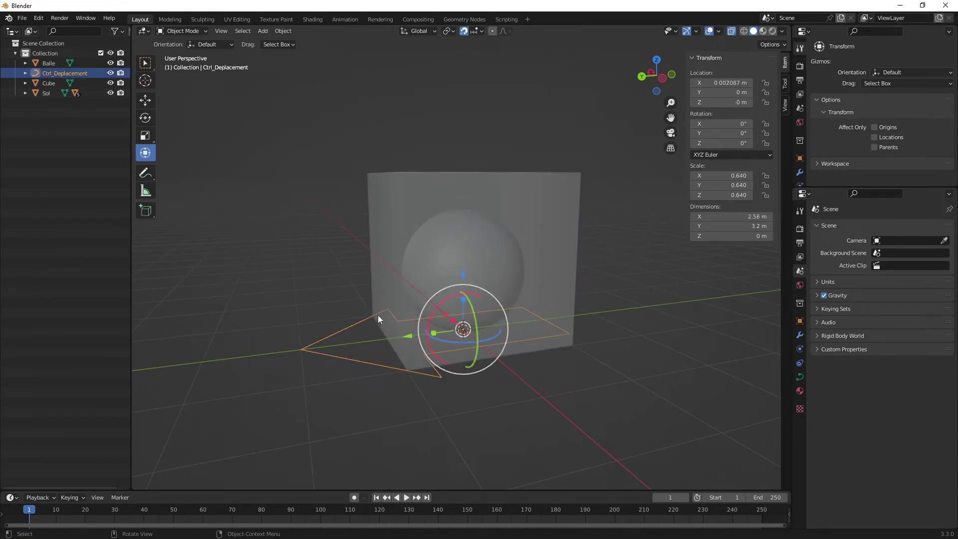
{"action": "left_click", "coordinate": [110, 73]}
{"action": "left_click", "coordinate": [428, 252]}
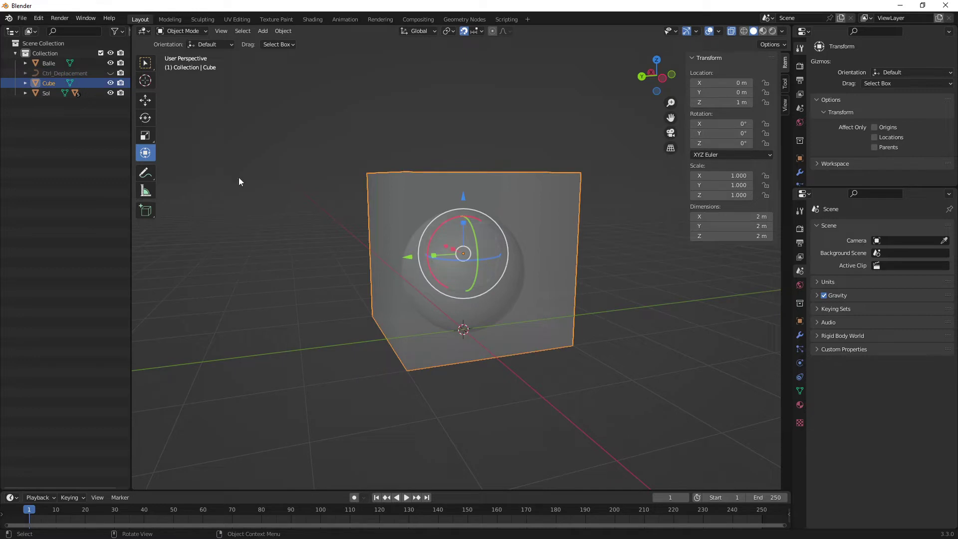
{"action": "left_click", "coordinate": [59, 64]}
{"action": "left_click", "coordinate": [110, 63]}
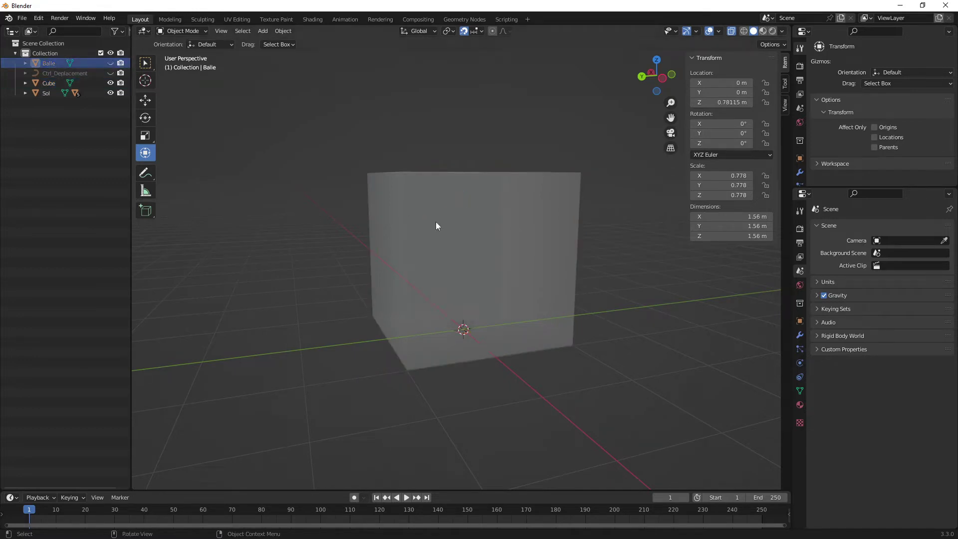
{"action": "left_click", "coordinate": [501, 242]}
{"action": "mouse_move", "coordinate": [536, 252]}
{"action": "middle_mouse_down"}
{"action": "mouse_move", "coordinate": [496, 283]}
{"action": "mouse_move", "coordinate": [478, 279]}
{"action": "mouse_move", "coordinate": [524, 268]}
{"action": "mouse_move", "coordinate": [553, 309]}
{"action": "mouse_move", "coordinate": [534, 289]}
{"action": "middle_mouse_up"}
{"action": "left_click", "coordinate": [550, 291]}
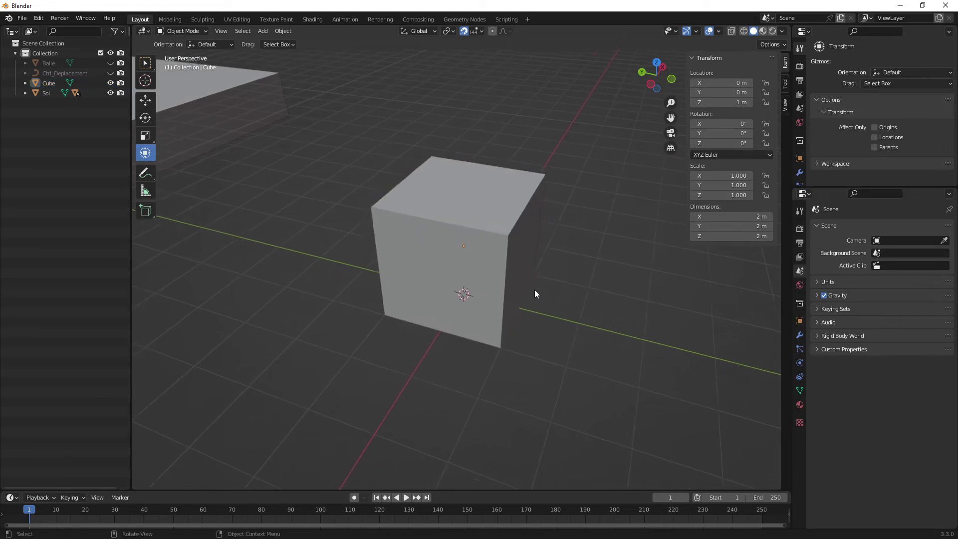
- Add a new Bezier curve and move it 2 m along Y
{"action": "key", "text": "shift+a"}
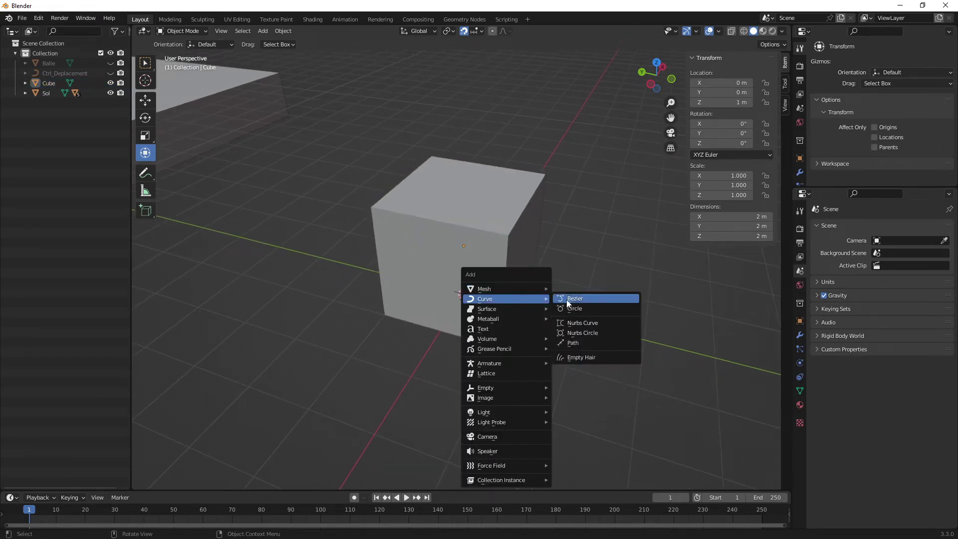
{"action": "left_click", "coordinate": [574, 300]}
{"action": "left_click_drag", "start_coordinate": [413, 280], "coordinate": [324, 267]}
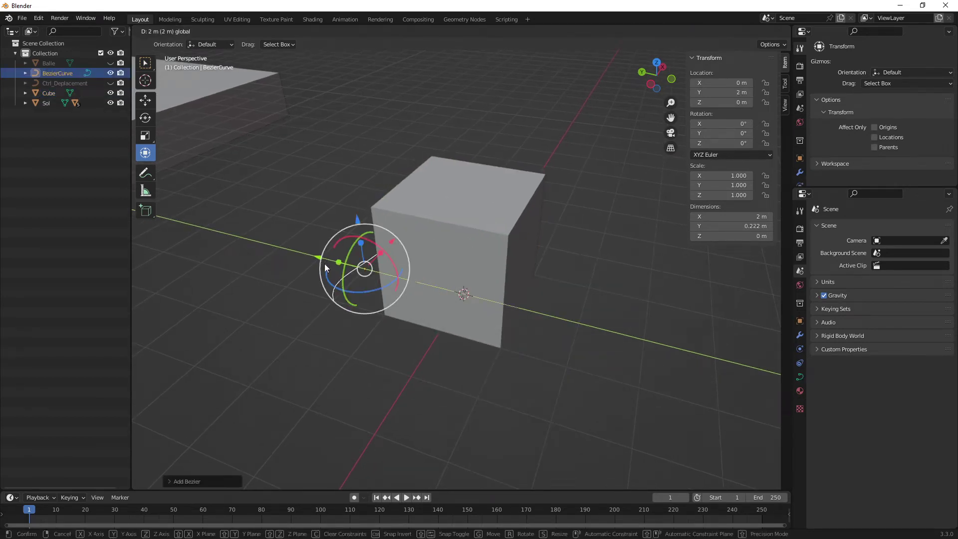
{"action": "mouse_move", "coordinate": [324, 267]}
{"action": "middle_mouse_down"}
{"action": "mouse_move", "coordinate": [454, 335]}
{"action": "mouse_move", "coordinate": [456, 321]}
{"action": "mouse_move", "coordinate": [397, 355]}
{"action": "mouse_move", "coordinate": [465, 330]}
{"action": "mouse_move", "coordinate": [465, 302]}
{"action": "mouse_move", "coordinate": [454, 305]}
{"action": "mouse_move", "coordinate": [438, 339]}
{"action": "mouse_move", "coordinate": [370, 301]}
{"action": "middle_mouse_up"}
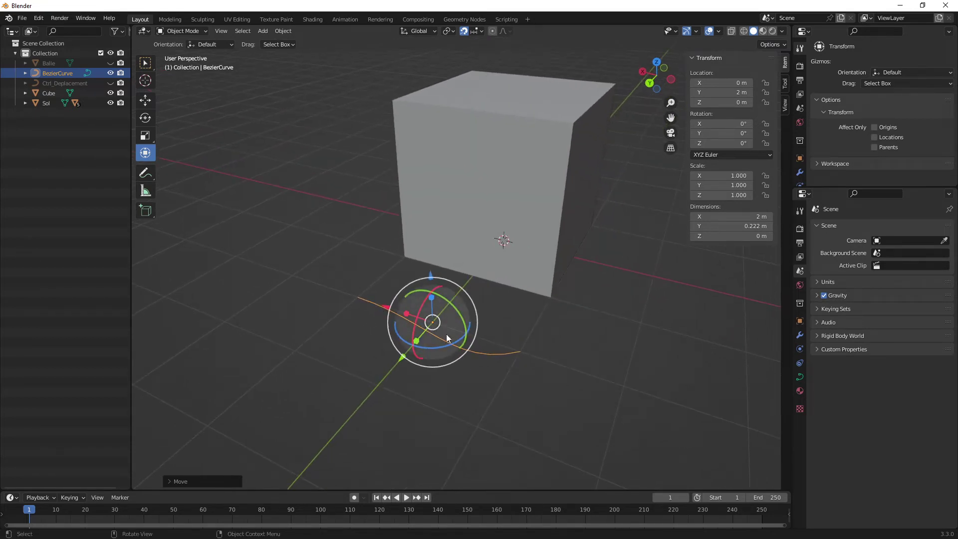
{"action": "middle_click_drag", "start_coordinate": [446, 334], "coordinate": [474, 348]}
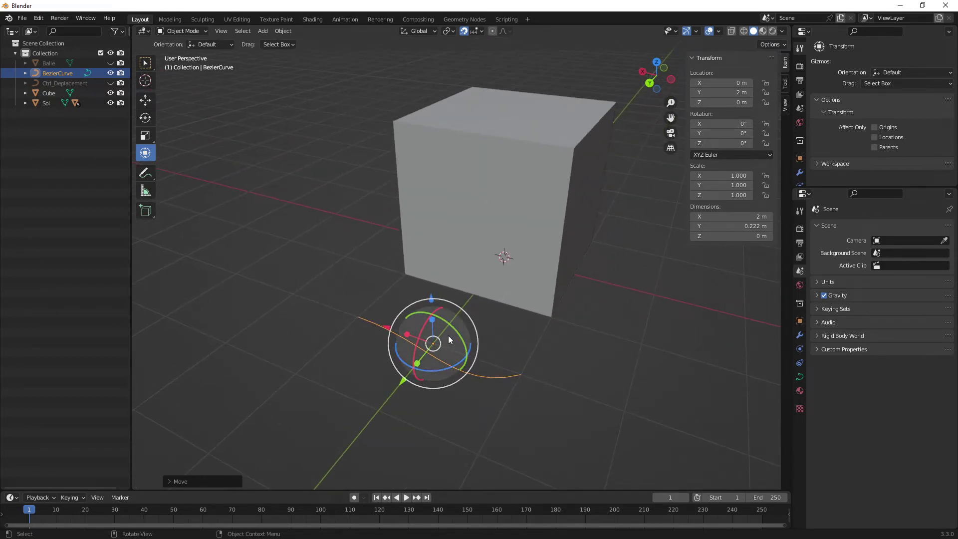
{"action": "key", "text": "Tab"}
- Convert the new curve to a Poly spline and select one of its endpoints
{"action": "right_click", "coordinate": [432, 349]}
{"action": "mouse_move", "coordinate": [403, 350]}
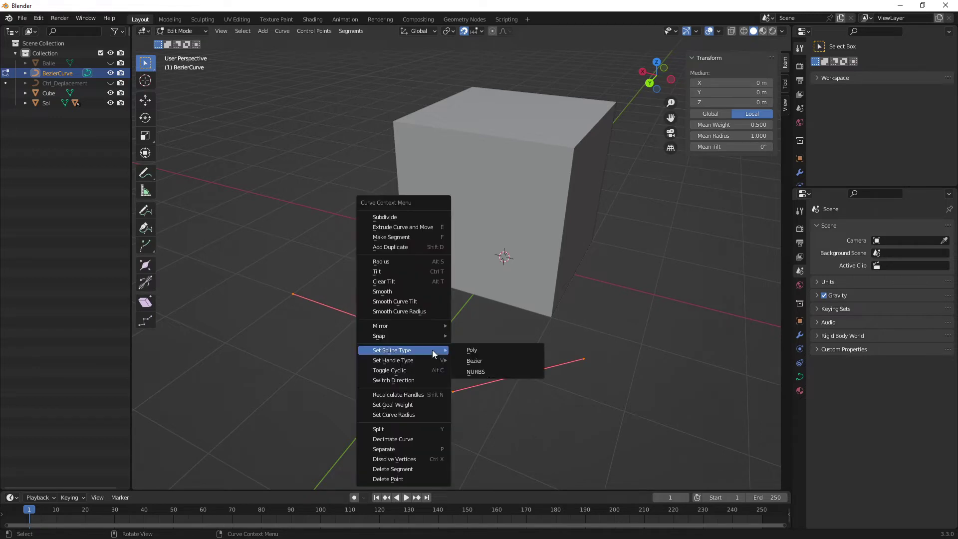
{"action": "left_click", "coordinate": [474, 350]}
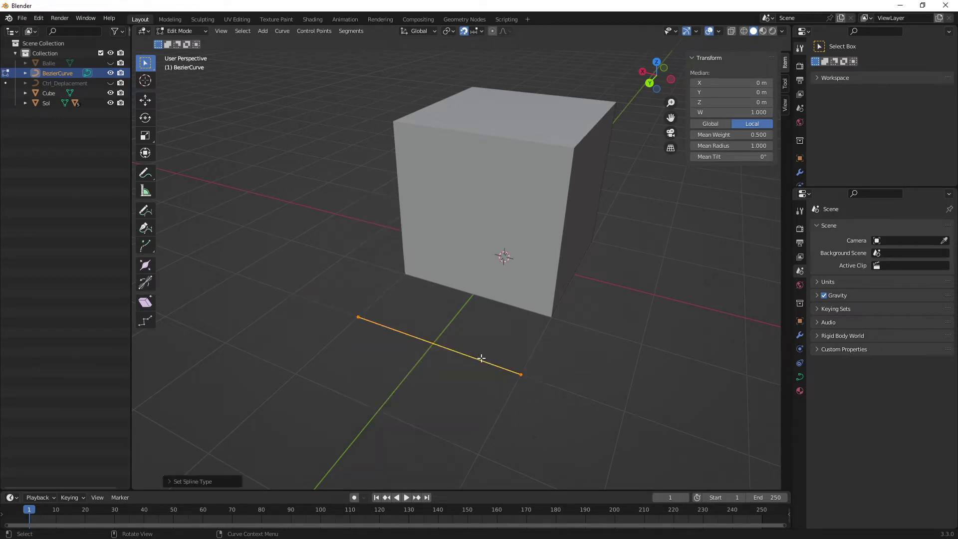
{"action": "left_click", "coordinate": [358, 316]}
{"action": "key", "text": "g"}
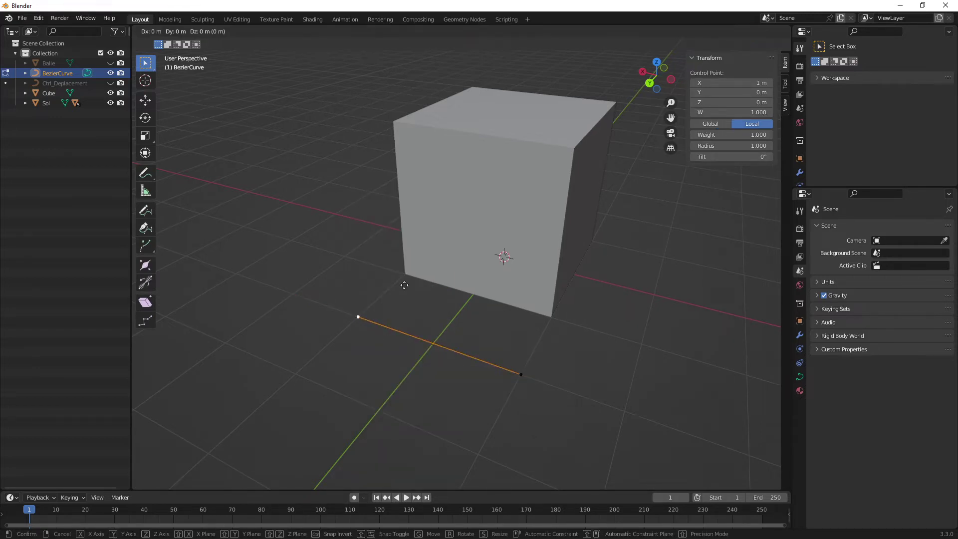
{"action": "key", "text": "Escape"}
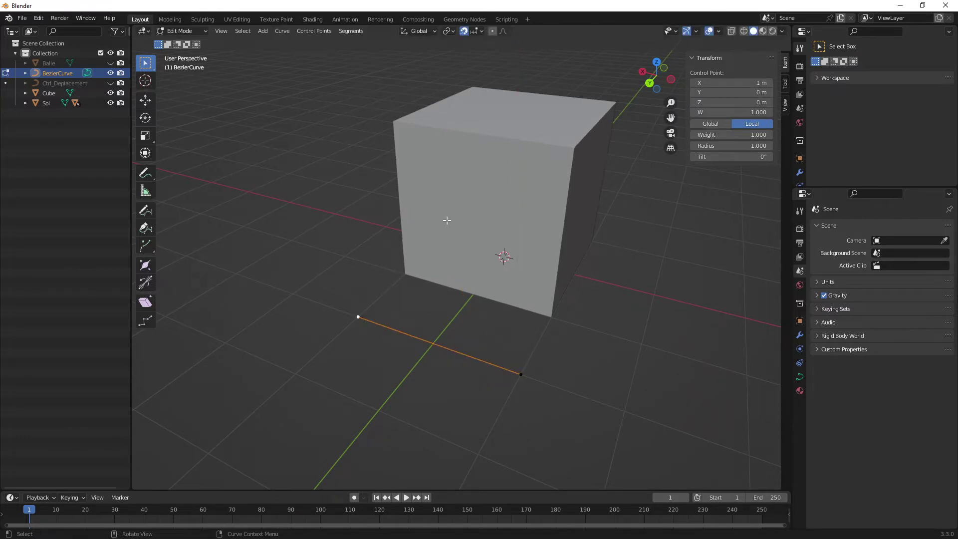
- Enable Snap to Vertex and snap both curve endpoints onto two bottom cube corners
{"action": "left_click", "coordinate": [483, 30]}
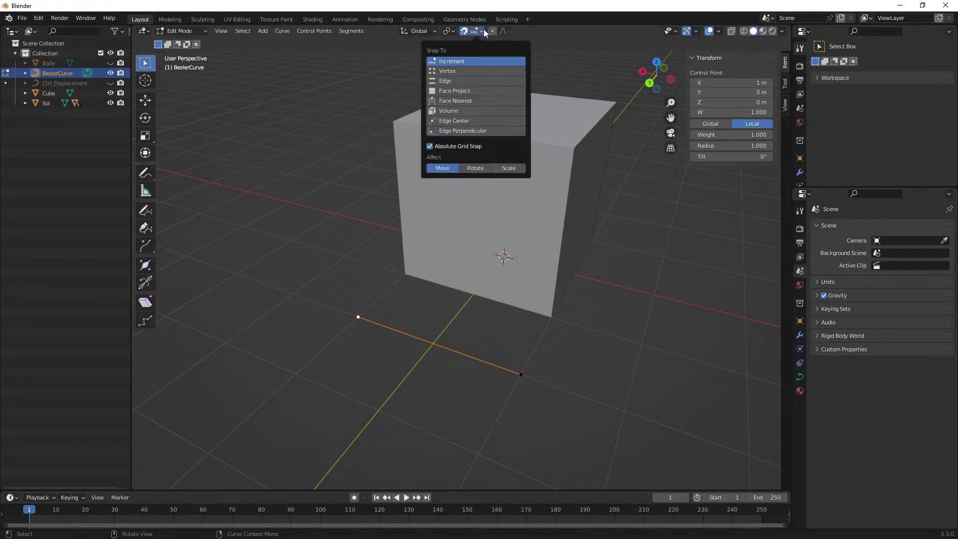
{"action": "left_click", "coordinate": [453, 70]}
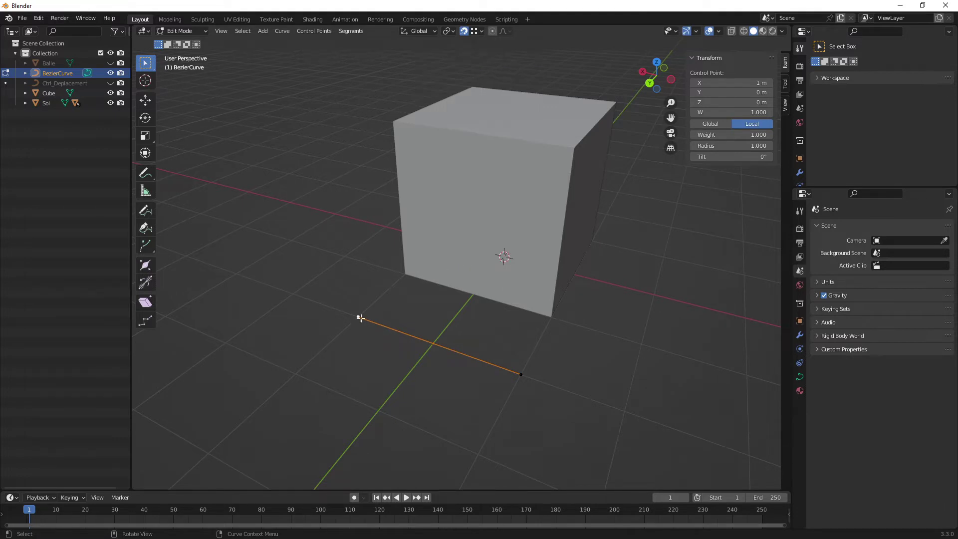
{"action": "left_click_drag", "start_coordinate": [357, 317], "coordinate": [405, 274]}
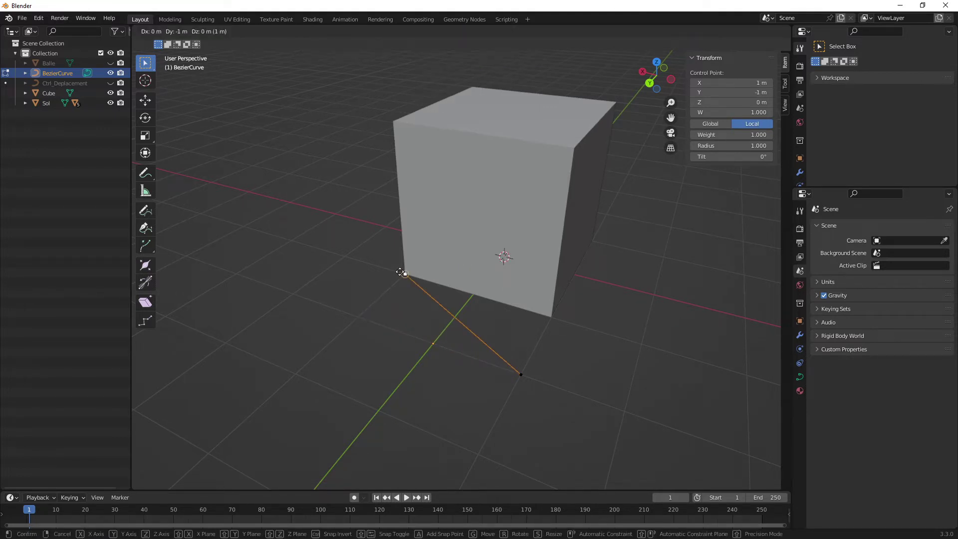
{"action": "left_click_drag", "start_coordinate": [522, 375], "coordinate": [551, 316]}
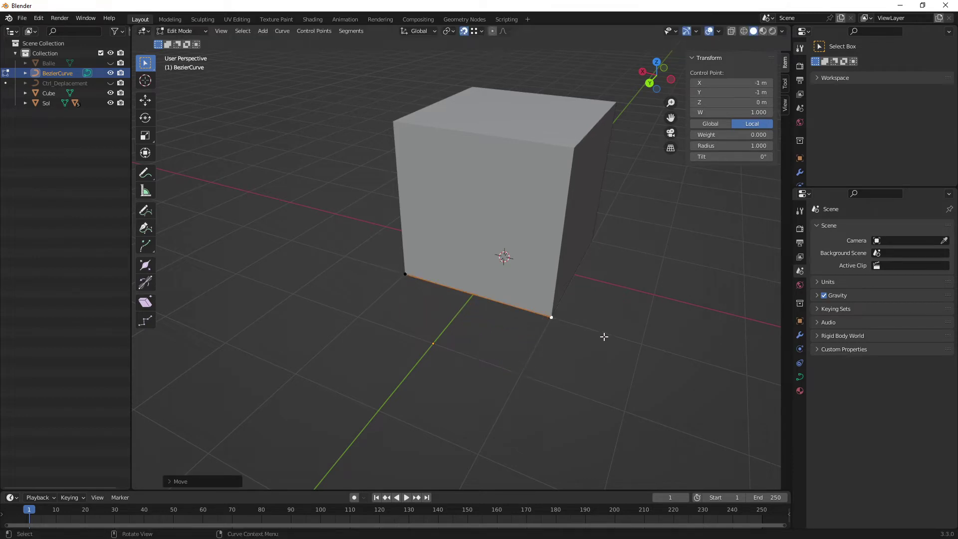
{"action": "mouse_move", "coordinate": [606, 336]}
{"action": "middle_mouse_down"}
{"action": "mouse_move", "coordinate": [483, 356]}
{"action": "mouse_move", "coordinate": [482, 313]}
{"action": "mouse_move", "coordinate": [494, 349]}
{"action": "mouse_move", "coordinate": [477, 335]}
{"action": "mouse_move", "coordinate": [504, 351]}
{"action": "mouse_move", "coordinate": [495, 340]}
{"action": "mouse_move", "coordinate": [476, 351]}
{"action": "middle_mouse_up"}
{"action": "left_click", "coordinate": [462, 361]}
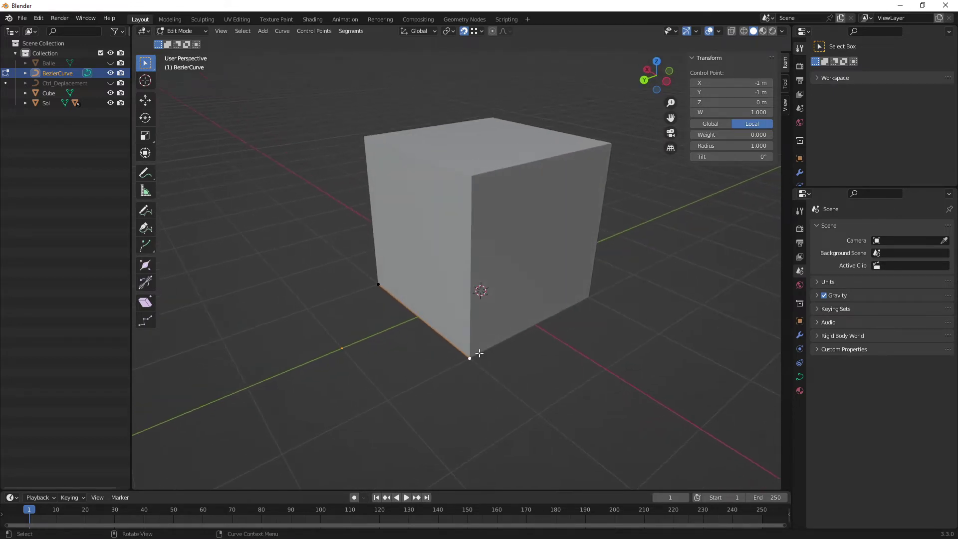
- Extrude curve points up the cube's edge to a top corner, then on to the next top corner
{"action": "key", "text": "e"}
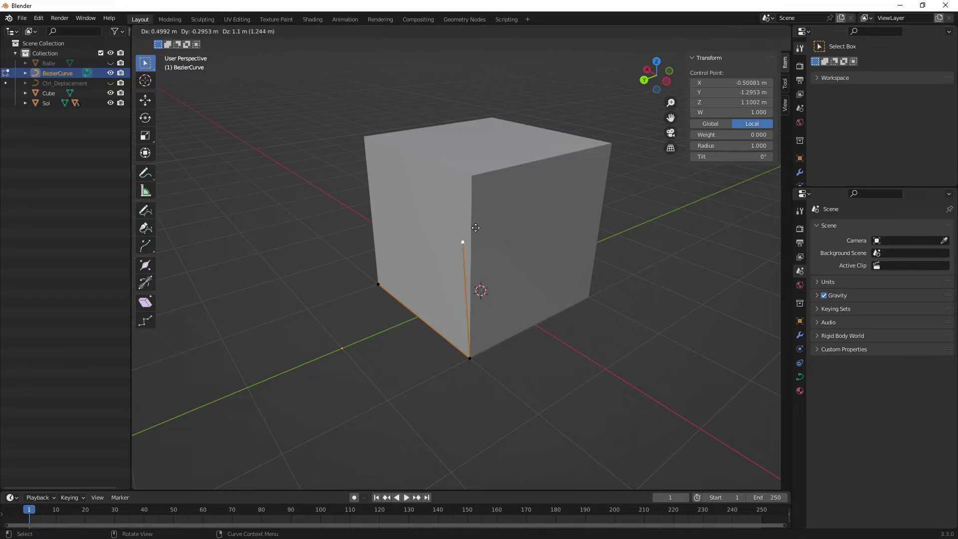
{"action": "left_click", "coordinate": [472, 177]}
{"action": "middle_click_drag", "start_coordinate": [438, 247], "coordinate": [523, 235]}
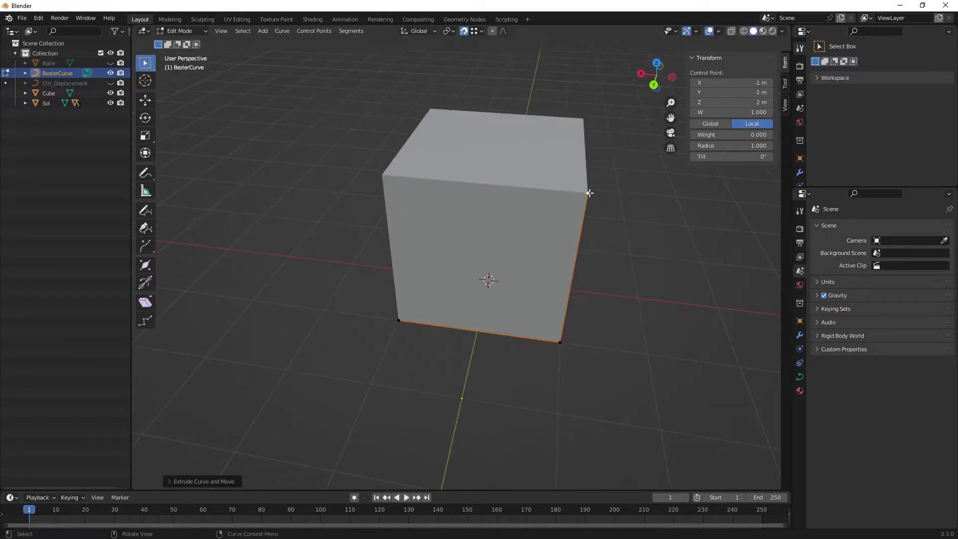
{"action": "key", "text": "e"}
{"action": "left_click", "coordinate": [383, 175]}
{"action": "middle_click_drag", "start_coordinate": [389, 228], "coordinate": [443, 165]}
{"action": "scroll", "coordinate": [455, 189], "scroll_direction": "up", "scroll_amount": 2}
{"action": "mouse_move", "coordinate": [483, 203]}
{"action": "middle_mouse_down"}
{"action": "mouse_move", "coordinate": [455, 189]}
{"action": "mouse_move", "coordinate": [429, 150]}
{"action": "mouse_move", "coordinate": [441, 159]}
{"action": "middle_mouse_up"}
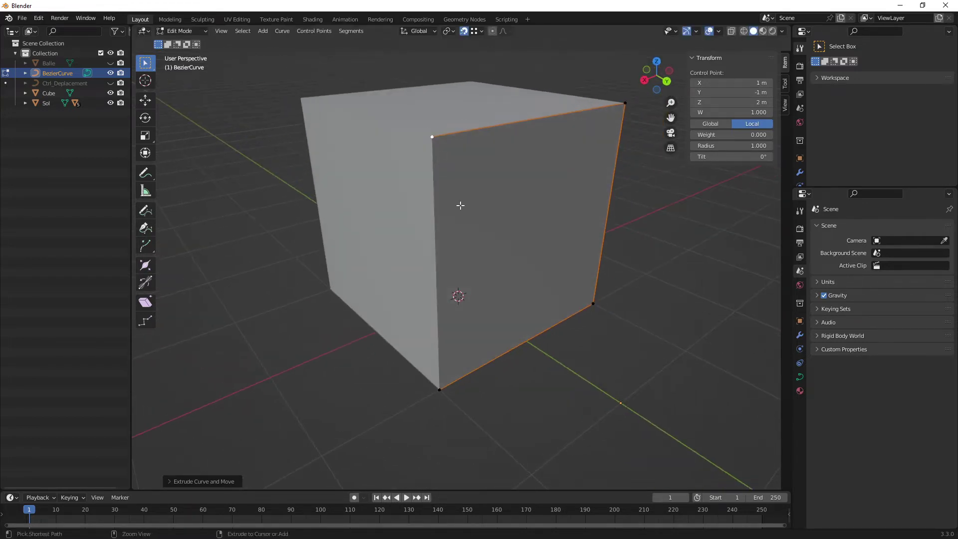
{"action": "mouse_move", "coordinate": [460, 205]}
{"action": "middle_mouse_down", "text": "ctrl"}
{"action": "mouse_move", "coordinate": [466, 212]}
{"action": "mouse_move", "coordinate": [467, 177]}
{"action": "middle_mouse_up", "text": "ctrl"}
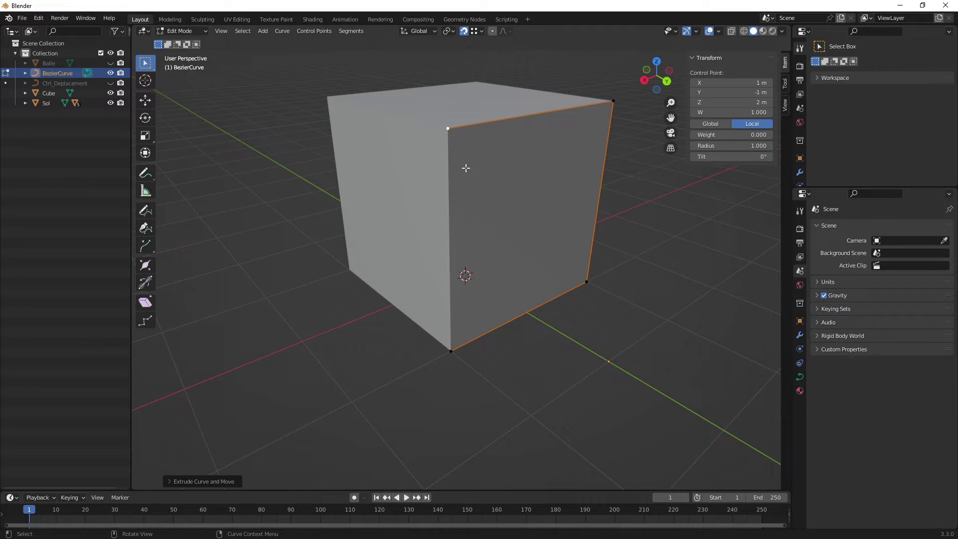
- Extrude points down a vertical edge, along the bottom, up the back edge, and to another top corner
{"action": "key", "text": "e"}
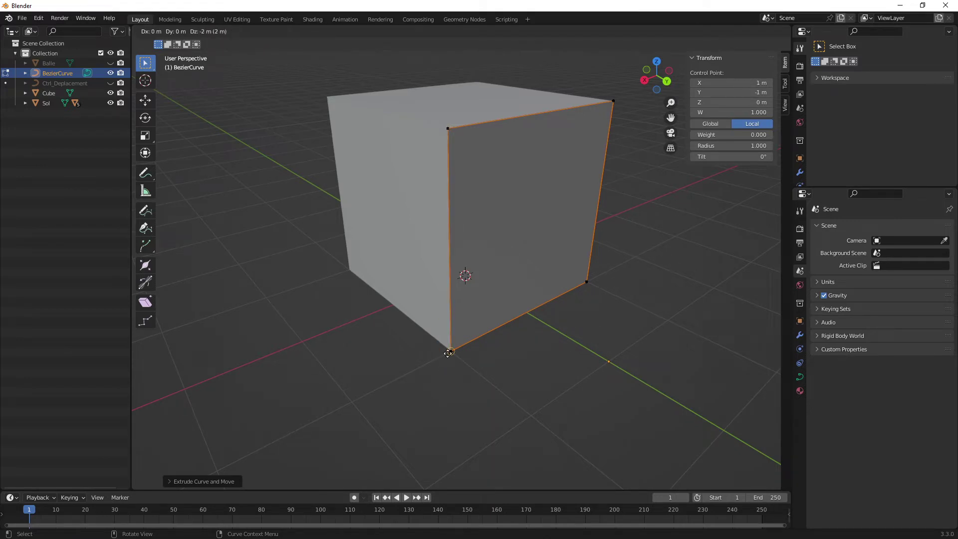
{"action": "left_click", "coordinate": [450, 350]}
{"action": "middle_click_drag", "start_coordinate": [430, 357], "coordinate": [459, 332]}
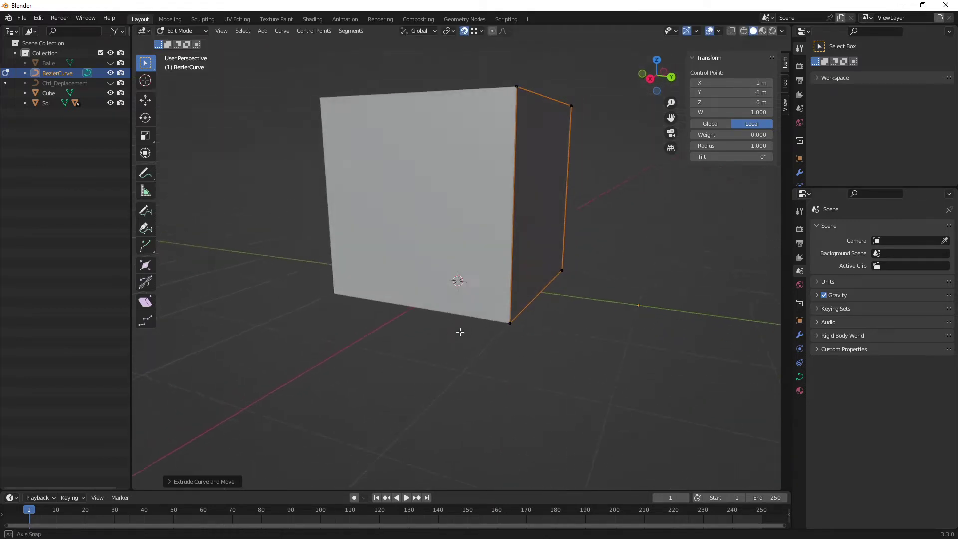
{"action": "key", "text": "e"}
{"action": "left_click", "coordinate": [332, 293]}
{"action": "middle_click_drag", "start_coordinate": [331, 294], "coordinate": [370, 317]}
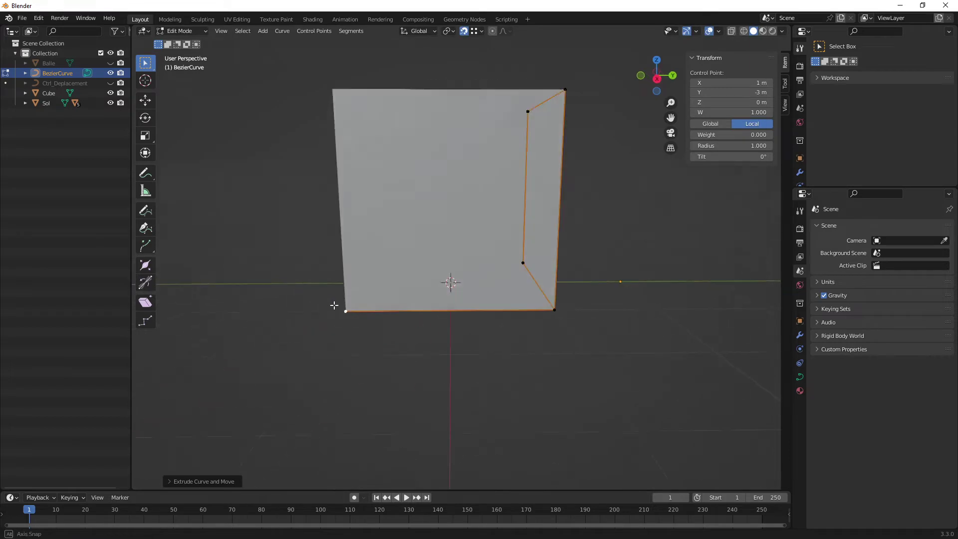
{"action": "key", "text": "e"}
{"action": "left_click", "coordinate": [398, 145]}
{"action": "key", "text": "e"}
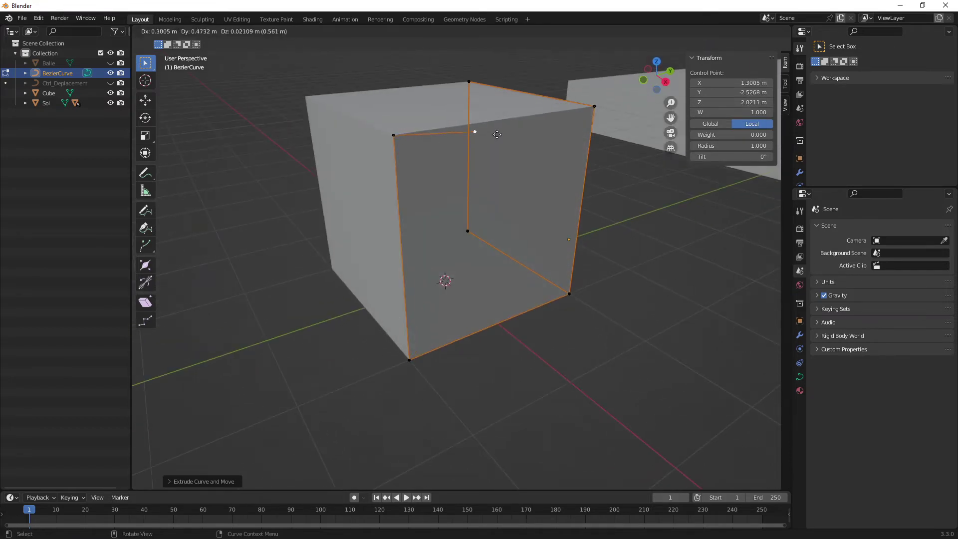
{"action": "key", "text": "z"}
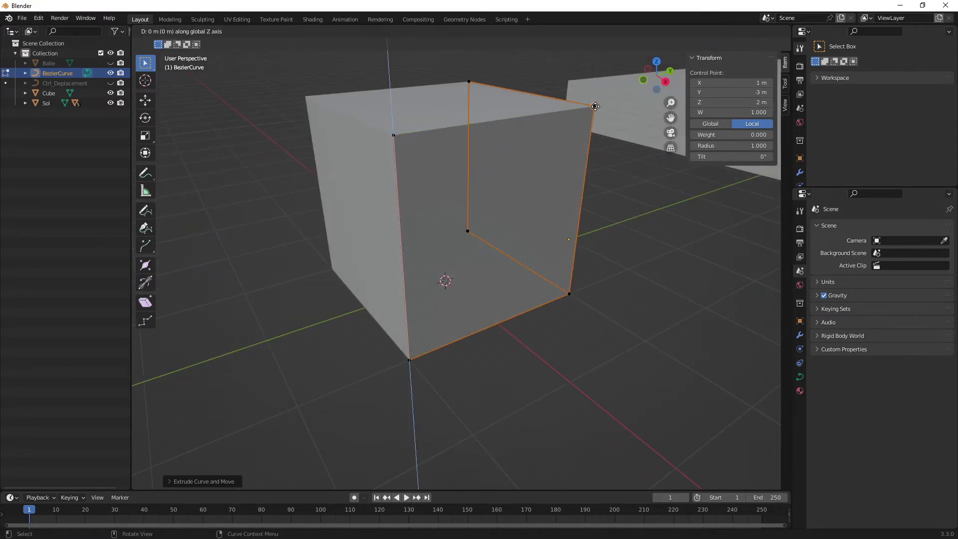
{"action": "left_click", "coordinate": [589, 111]}
{"action": "mouse_move", "coordinate": [623, 174]}
{"action": "middle_mouse_down"}
{"action": "mouse_move", "coordinate": [560, 160]}
{"action": "mouse_move", "coordinate": [532, 178]}
{"action": "middle_mouse_up"}
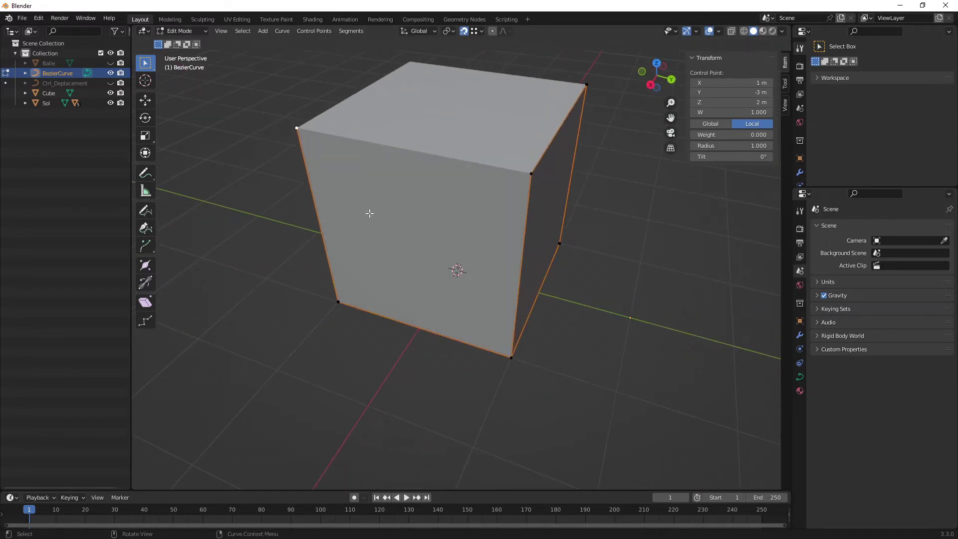
- Extrude curve points along the top edges and across the top face to its corners
{"action": "key", "text": "e"}
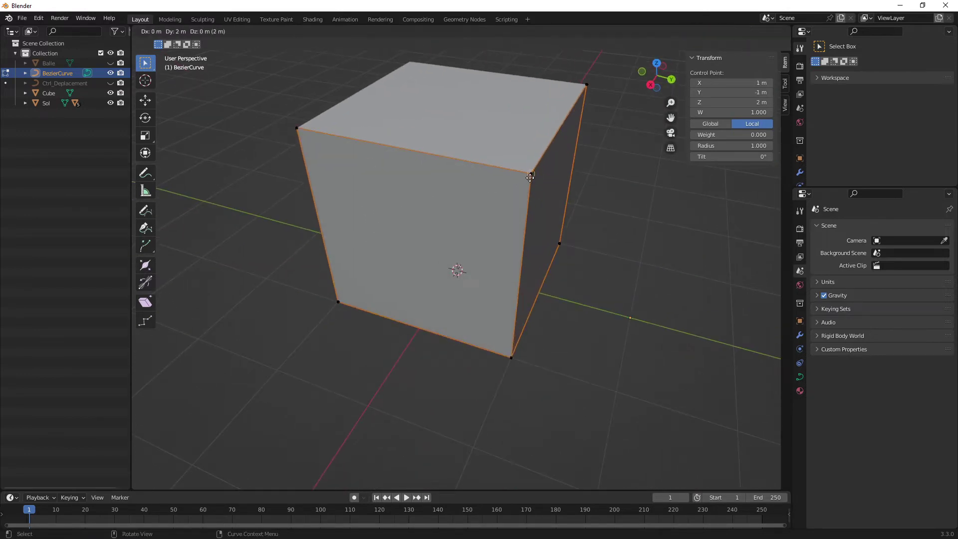
{"action": "left_click", "coordinate": [527, 178]}
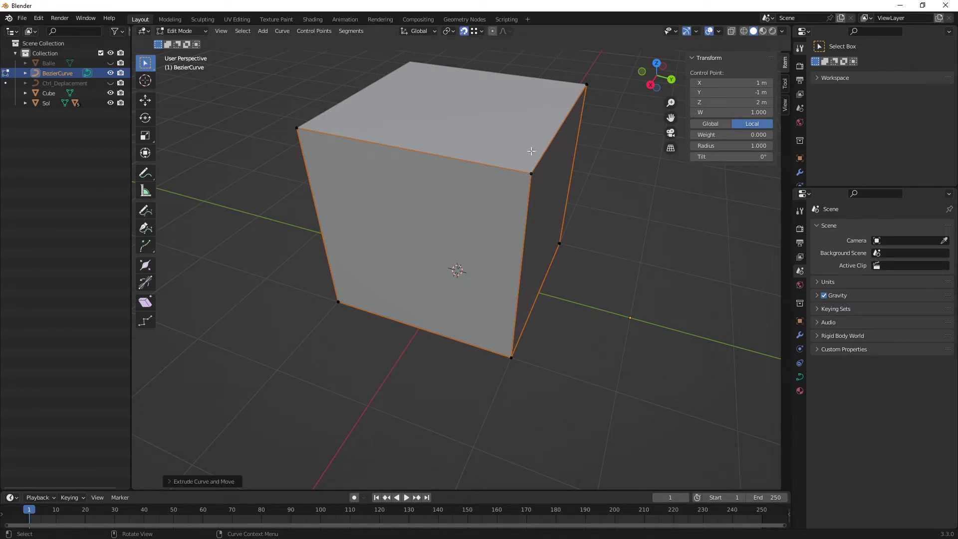
{"action": "key", "text": "e"}
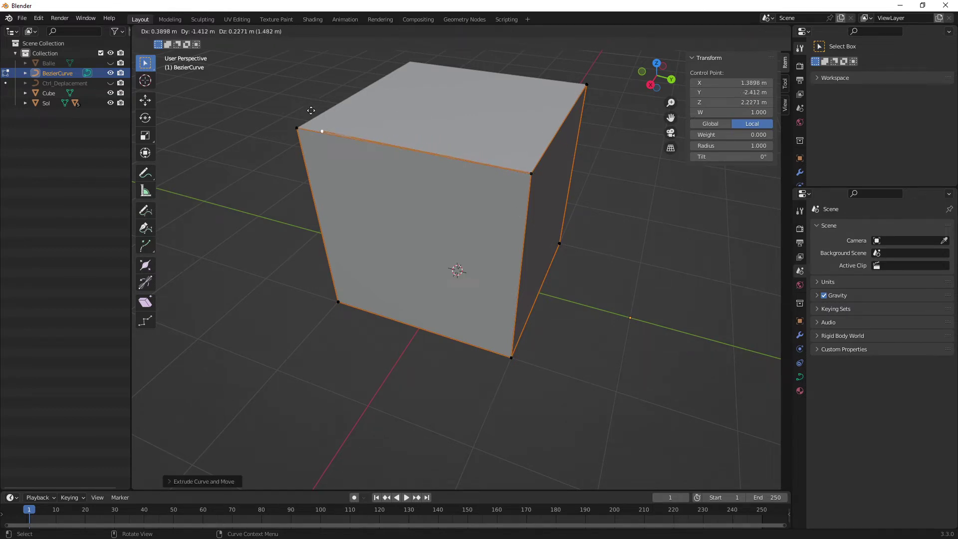
{"action": "left_click", "coordinate": [294, 124]}
{"action": "middle_click_drag", "start_coordinate": [242, 154], "coordinate": [394, 195]}
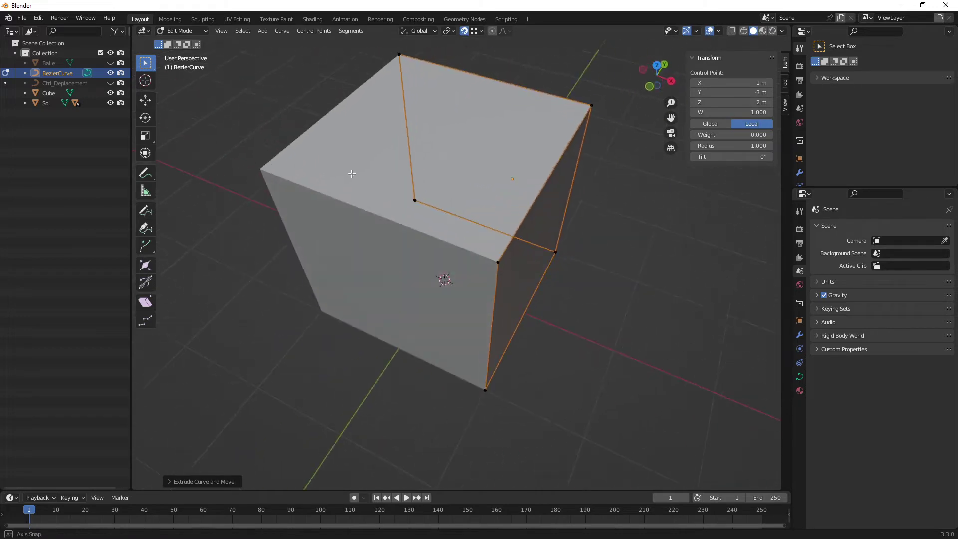
{"action": "key", "text": "e"}
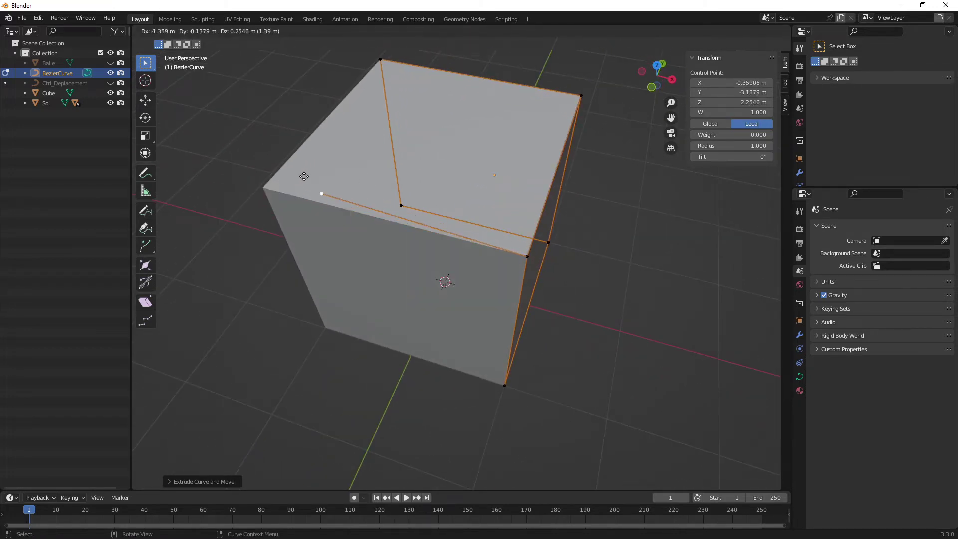
{"action": "left_click", "coordinate": [278, 183]}
{"action": "middle_click_drag", "start_coordinate": [278, 183], "coordinate": [466, 199]}
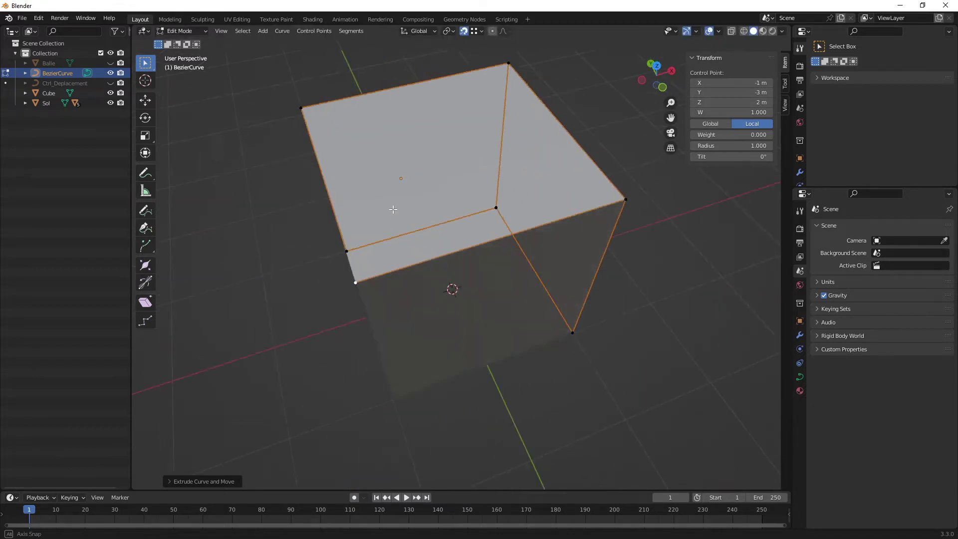
- Extrude the final points along the top front edge, down a vertical edge and bottom edge, then exit Edit Mode
{"action": "key", "text": "e"}
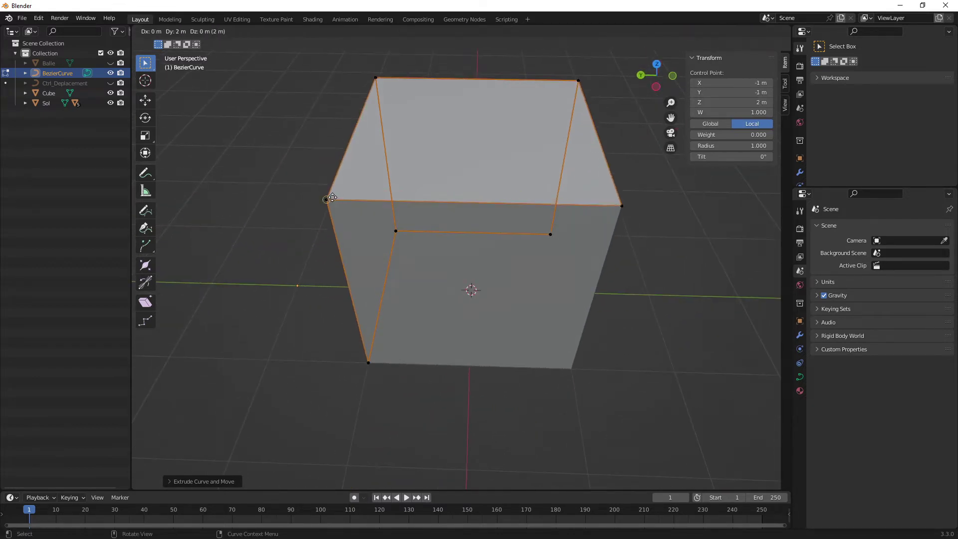
{"action": "left_click", "coordinate": [329, 199]}
{"action": "middle_click_drag", "start_coordinate": [459, 242], "coordinate": [382, 157]}
{"action": "key", "text": "e"}
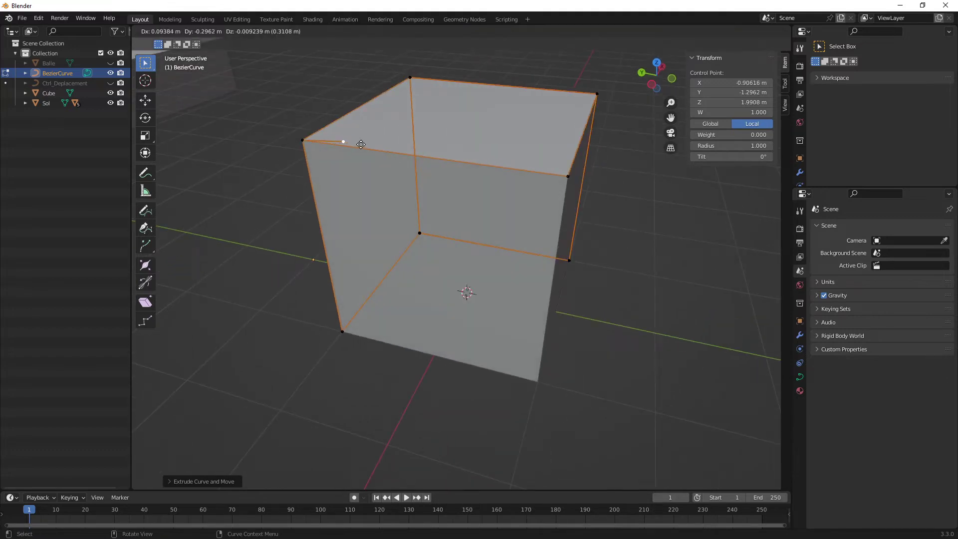
{"action": "left_click", "coordinate": [567, 175]}
{"action": "middle_click_drag", "start_coordinate": [567, 224], "coordinate": [535, 207]}
{"action": "key", "text": "e"}
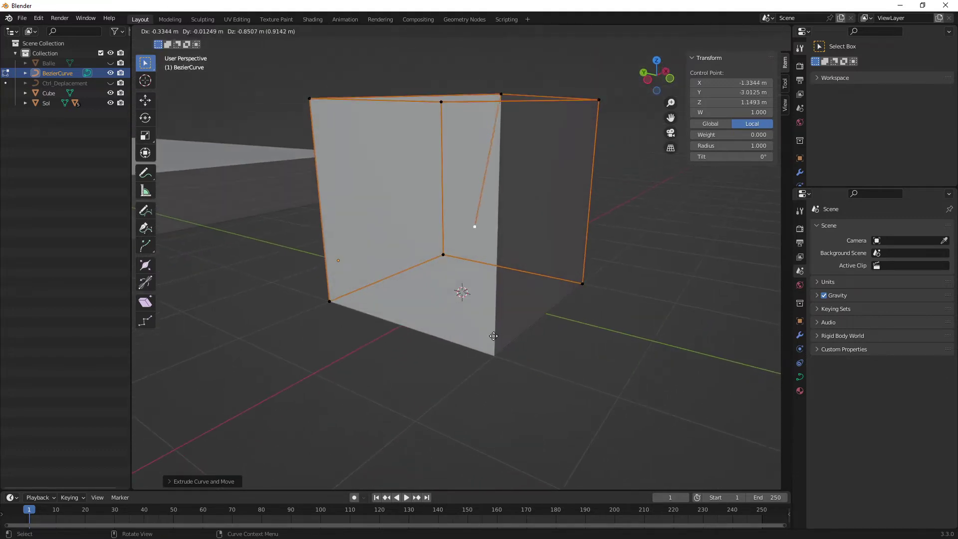
{"action": "left_click", "coordinate": [493, 357]}
{"action": "key", "text": "e"}
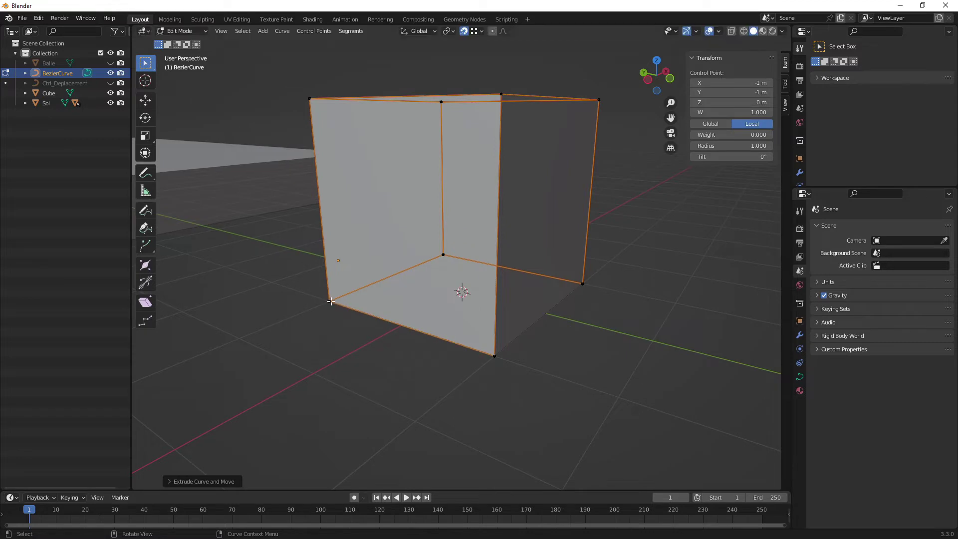
{"action": "left_click", "coordinate": [583, 286]}
{"action": "mouse_move", "coordinate": [459, 300]}
{"action": "middle_mouse_down"}
{"action": "mouse_move", "coordinate": [424, 272]}
{"action": "mouse_move", "coordinate": [500, 269]}
{"action": "middle_mouse_up"}
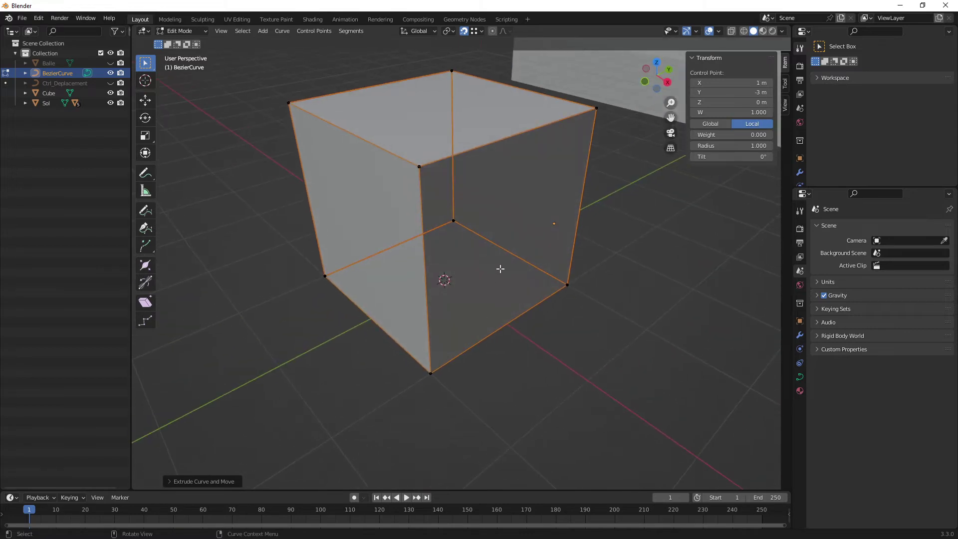
{"action": "key", "text": "Tab"}
- Delete the original Cube object and select the BezierCurve cage
{"action": "left_click", "coordinate": [378, 200]}
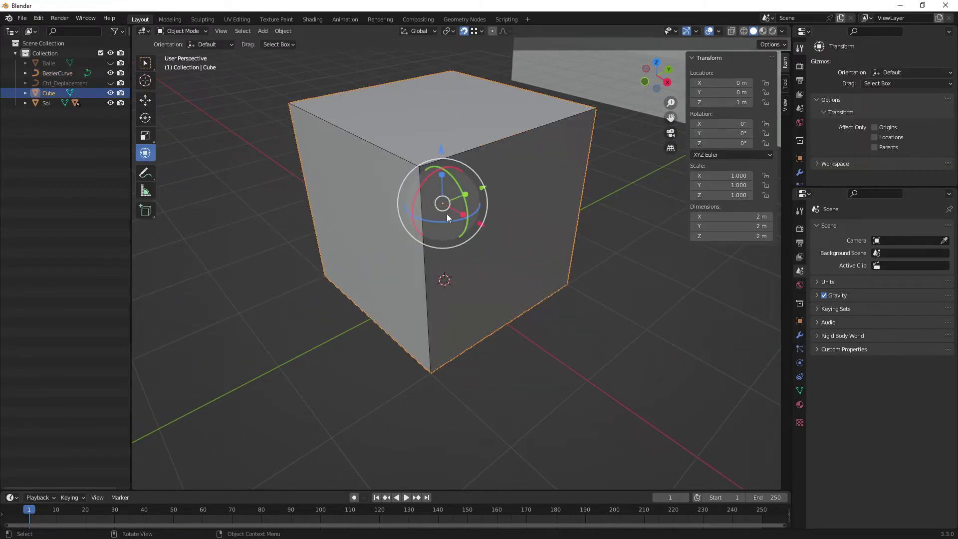
{"action": "key", "text": "Delete"}
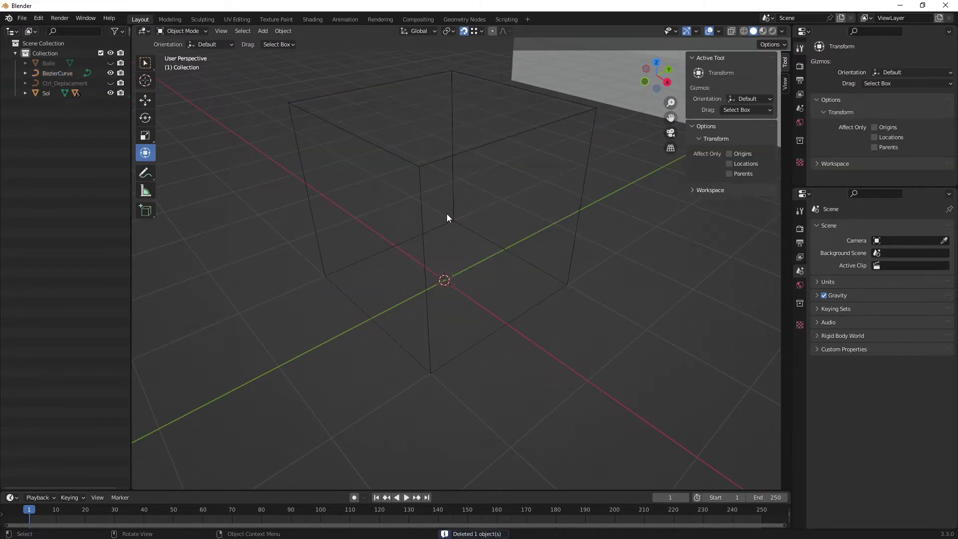
{"action": "left_click", "coordinate": [572, 230]}
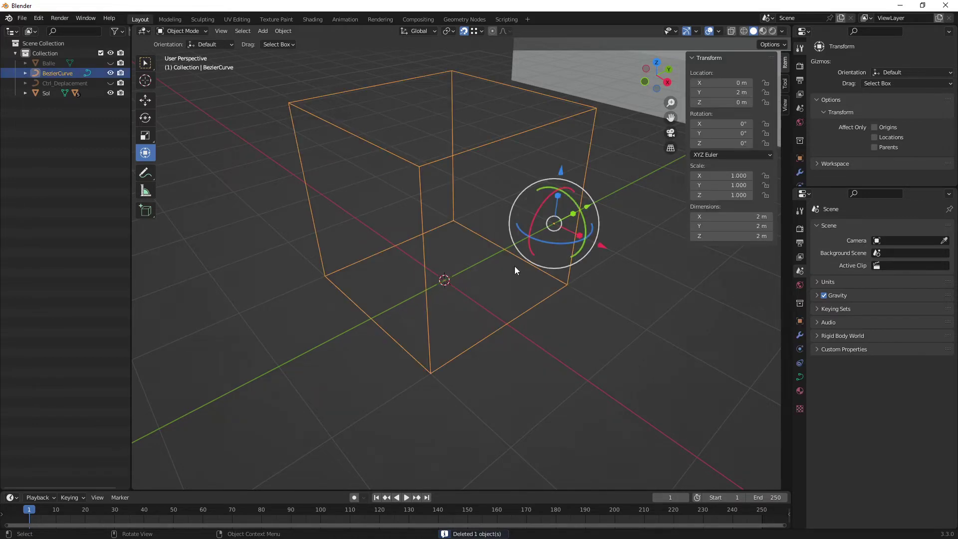
- Orbit the view to inspect the box-shaped curve cage from several angles
{"action": "mouse_move", "coordinate": [514, 265]}
{"action": "middle_mouse_down"}
{"action": "mouse_move", "coordinate": [488, 249]}
{"action": "mouse_move", "coordinate": [418, 253]}
{"action": "mouse_move", "coordinate": [486, 263]}
{"action": "mouse_move", "coordinate": [462, 271]}
{"action": "mouse_move", "coordinate": [475, 268]}
{"action": "mouse_move", "coordinate": [482, 285]}
{"action": "middle_mouse_up"}
{"action": "middle_click_drag", "start_coordinate": [613, 286], "coordinate": [554, 298]}
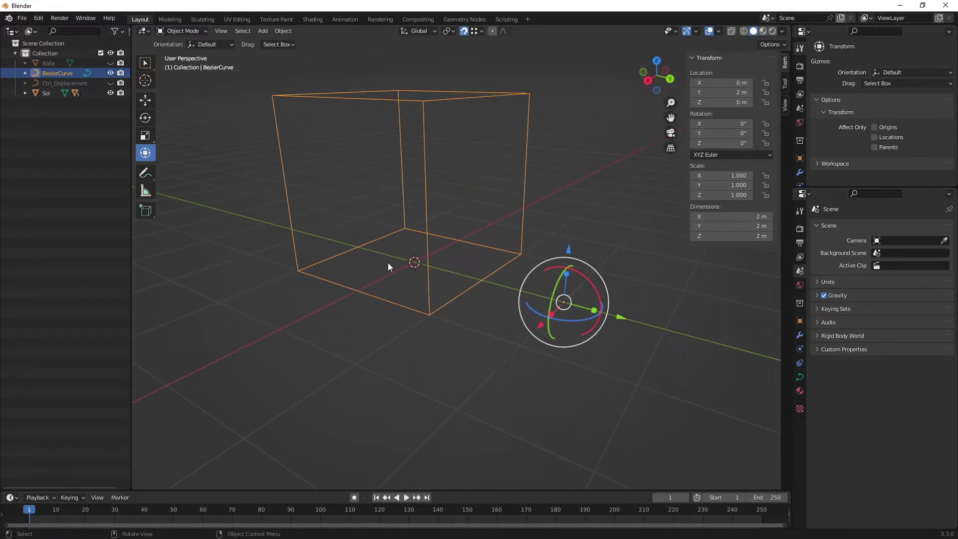
{"action": "middle_click_drag", "start_coordinate": [388, 263], "coordinate": [445, 270]}
{"action": "mouse_move", "coordinate": [515, 260]}
{"action": "middle_mouse_down"}
{"action": "mouse_move", "coordinate": [465, 242]}
{"action": "mouse_move", "coordinate": [450, 249]}
{"action": "middle_mouse_up"}
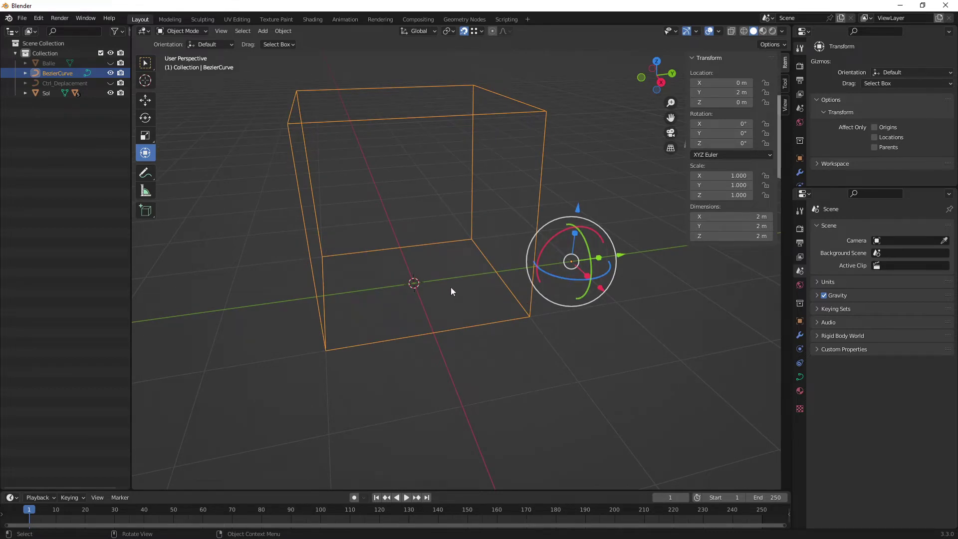
{"action": "middle_click_drag", "start_coordinate": [450, 287], "coordinate": [432, 286]}
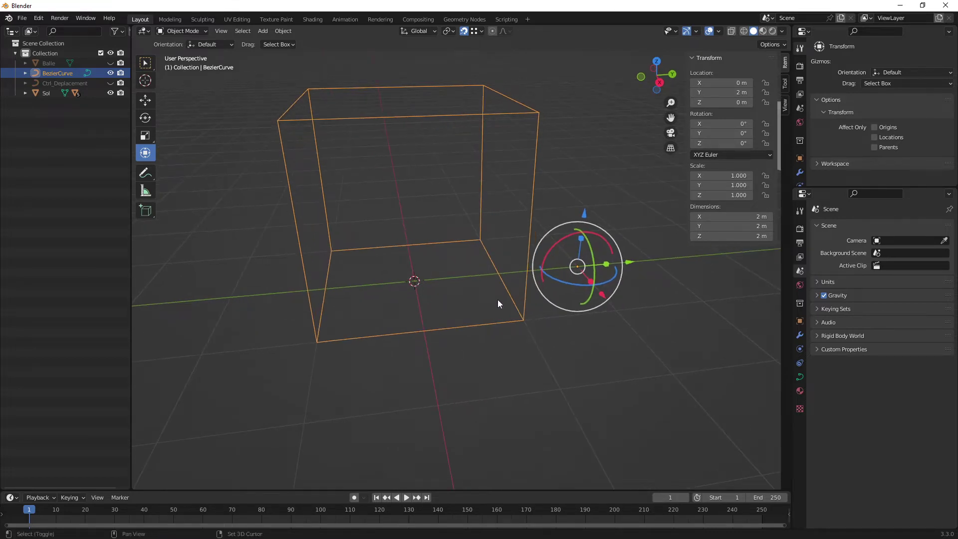
{"action": "middle_click_drag", "start_coordinate": [497, 299], "coordinate": [601, 272]}
{"action": "middle_click_drag", "start_coordinate": [471, 288], "coordinate": [468, 290]}
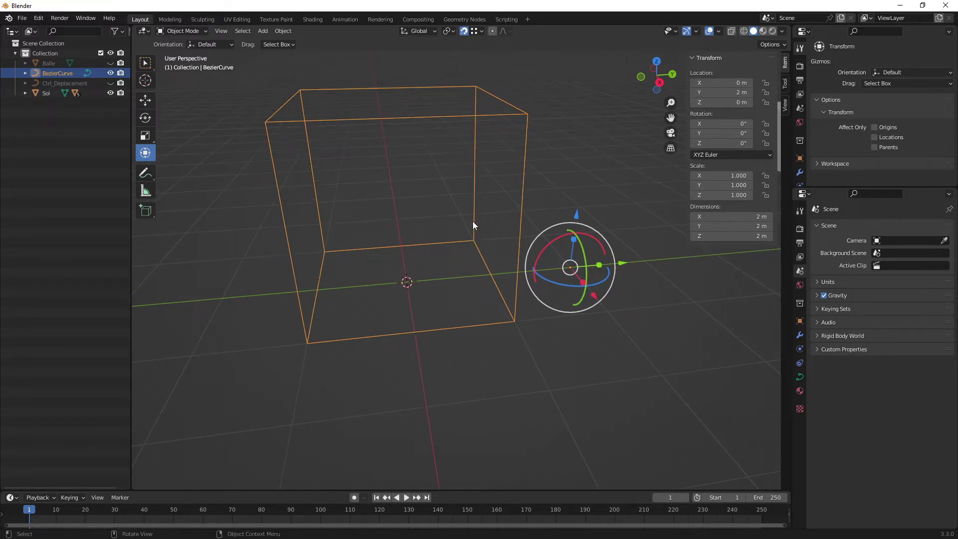
- Undo an accidental Geometry to Origin on the curve and reopen the Set Origin menu
{"action": "right_click", "coordinate": [487, 198]}
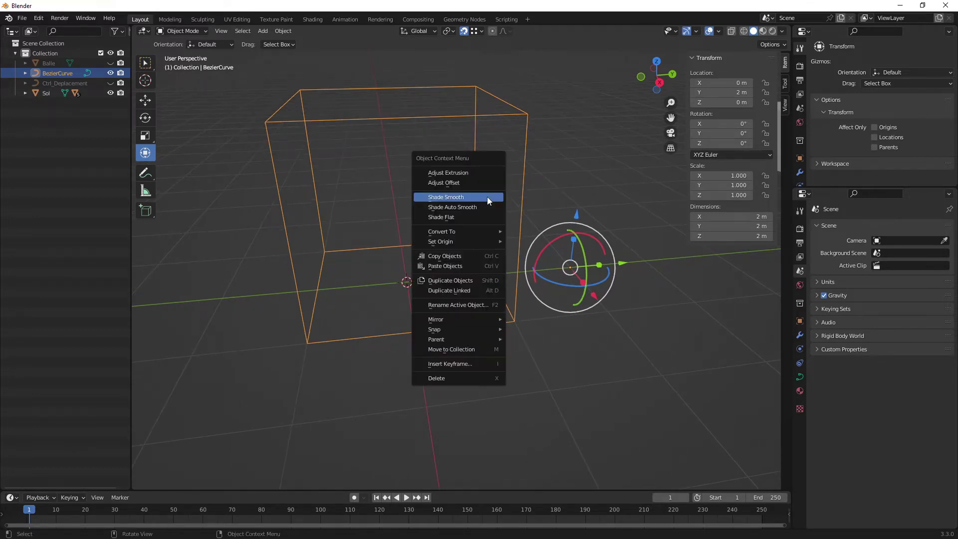
{"action": "mouse_move", "coordinate": [449, 241]}
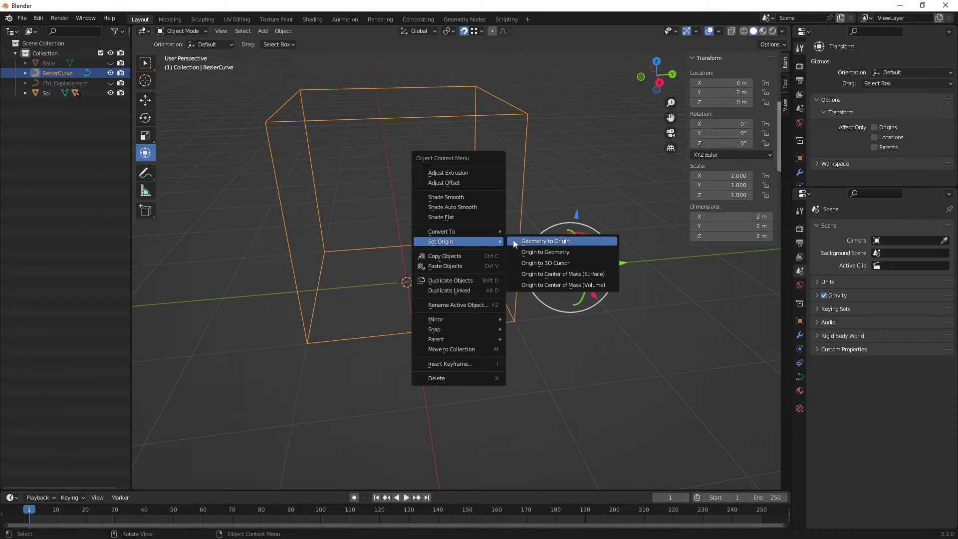
{"action": "left_click", "coordinate": [561, 242]}
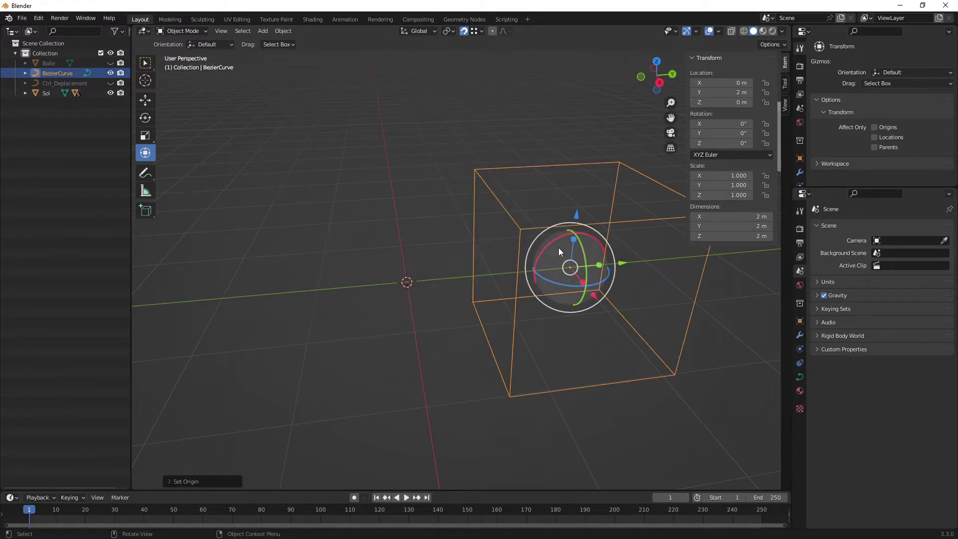
{"action": "key", "text": "ctrl+z"}
{"action": "right_click", "coordinate": [444, 205]}
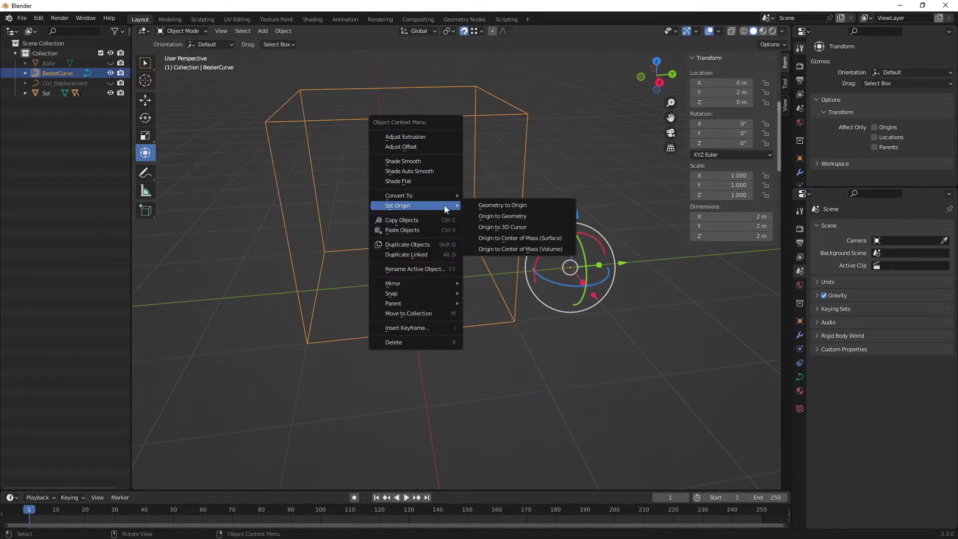
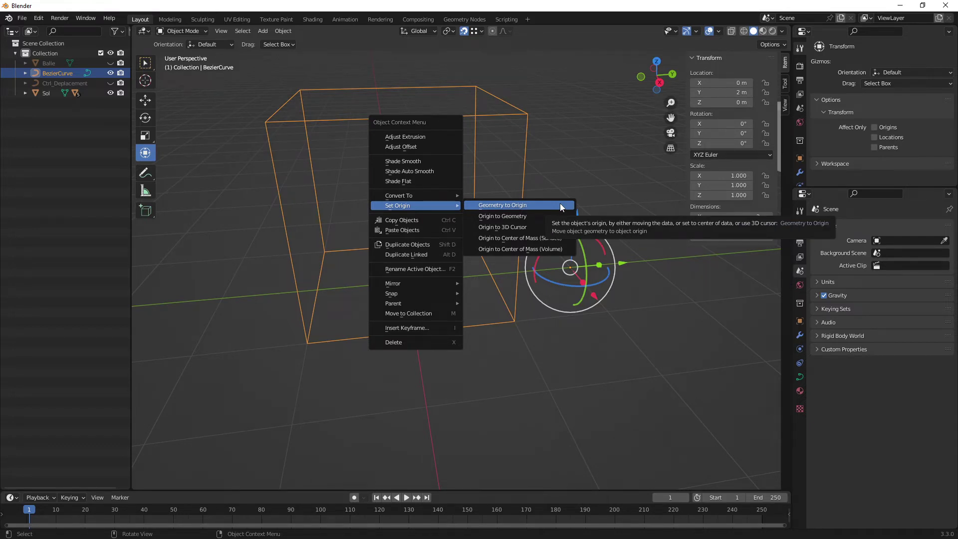
- Set the BezierCurve box's origin to its geometry, then to its centre of mass
{"action": "left_click", "coordinate": [525, 217]}
{"action": "mouse_move", "coordinate": [525, 216]}
{"action": "middle_mouse_down"}
{"action": "mouse_move", "coordinate": [444, 247]}
{"action": "mouse_move", "coordinate": [479, 257]}
{"action": "middle_mouse_up"}
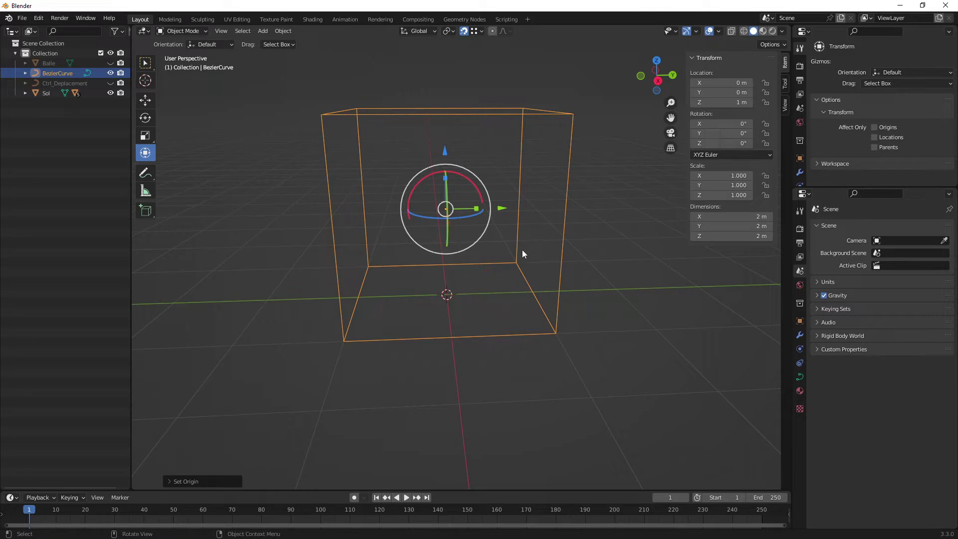
{"action": "right_click", "coordinate": [559, 202]}
{"action": "mouse_move", "coordinate": [524, 203]}
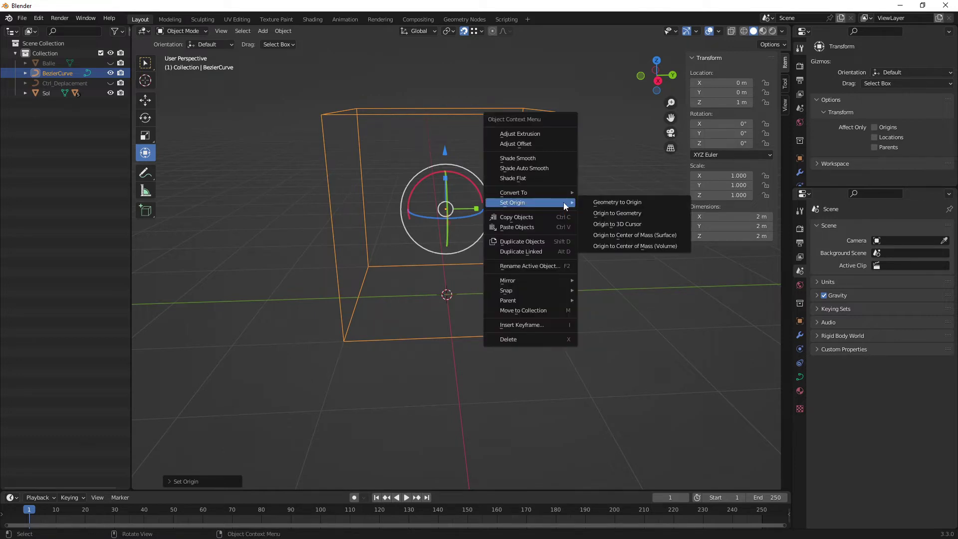
{"action": "left_click", "coordinate": [642, 235]}
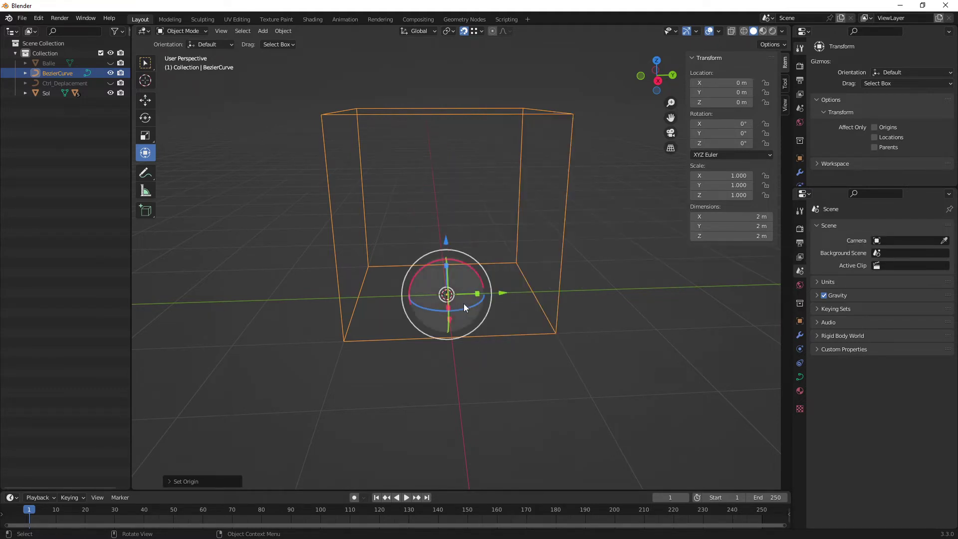
{"action": "mouse_move", "coordinate": [463, 304]}
{"action": "middle_mouse_down"}
{"action": "mouse_move", "coordinate": [609, 325]}
{"action": "mouse_move", "coordinate": [588, 338]}
{"action": "mouse_move", "coordinate": [427, 303]}
{"action": "mouse_move", "coordinate": [481, 301]}
{"action": "mouse_move", "coordinate": [466, 300]}
{"action": "mouse_move", "coordinate": [484, 291]}
{"action": "mouse_move", "coordinate": [451, 287]}
{"action": "mouse_move", "coordinate": [459, 271]}
{"action": "middle_mouse_up"}
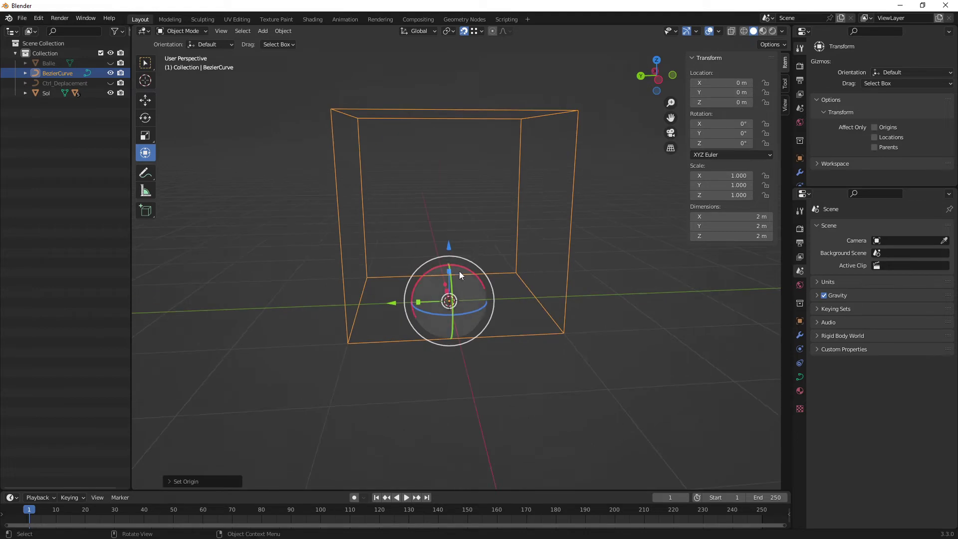
- Unhide the Balle sphere and the Ctrl_Deplacement curve in the outliner
{"action": "left_click", "coordinate": [109, 63]}
{"action": "left_click", "coordinate": [111, 83]}
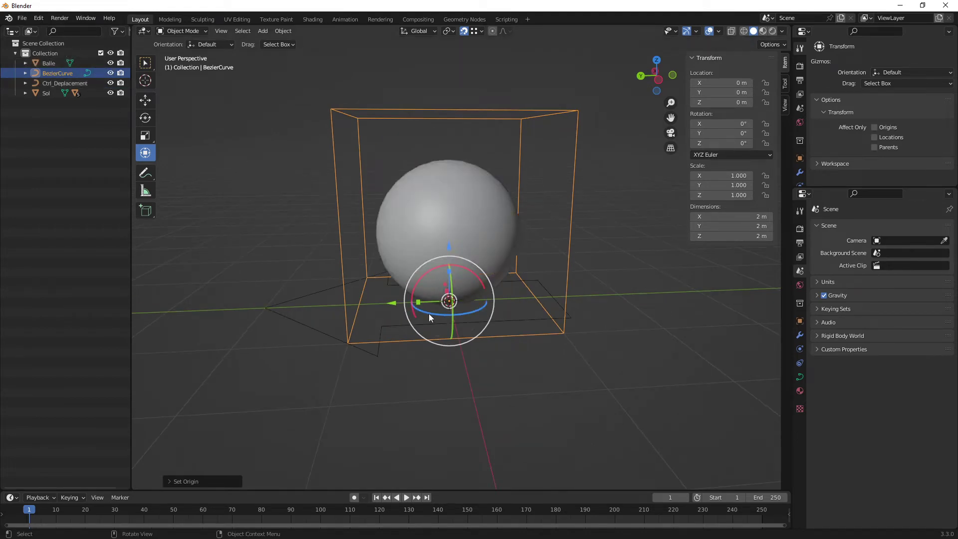
{"action": "mouse_move", "coordinate": [429, 314]}
{"action": "middle_mouse_down"}
{"action": "mouse_move", "coordinate": [466, 326]}
{"action": "mouse_move", "coordinate": [531, 314]}
{"action": "mouse_move", "coordinate": [501, 324]}
{"action": "mouse_move", "coordinate": [492, 316]}
{"action": "mouse_move", "coordinate": [528, 313]}
{"action": "mouse_move", "coordinate": [502, 323]}
{"action": "mouse_move", "coordinate": [498, 307]}
{"action": "middle_mouse_up"}
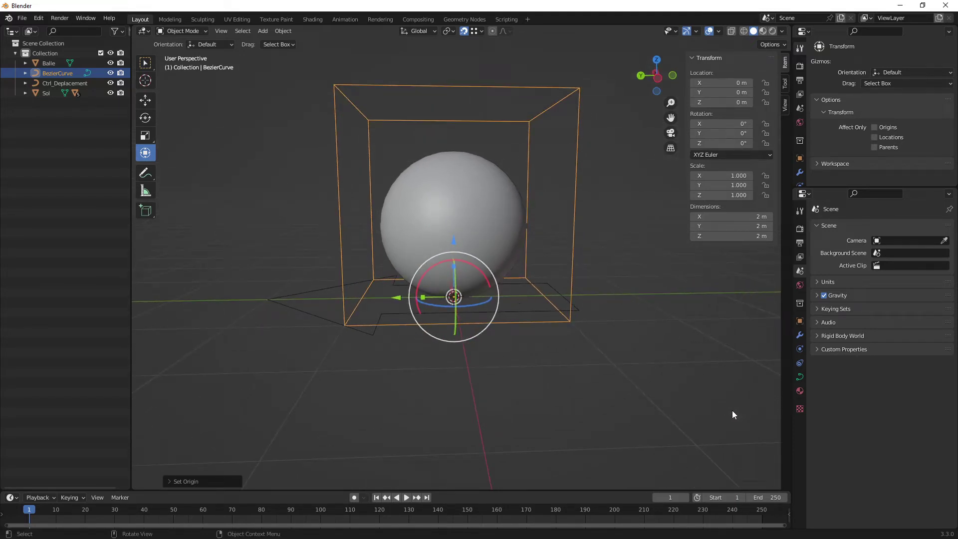
- Scale the BezierCurve box down to about 0.791 on all axes
{"action": "key", "text": "s"}
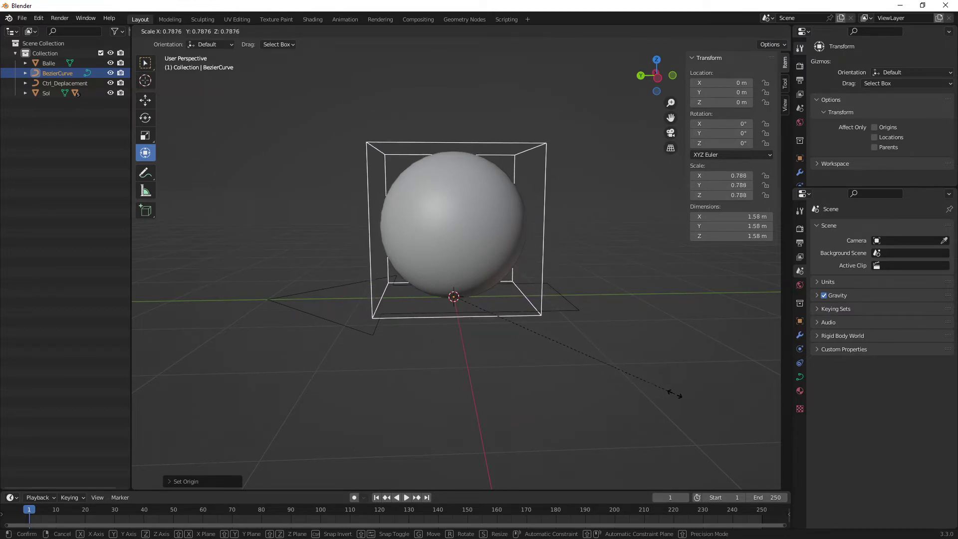
{"action": "left_click", "coordinate": [676, 393]}
{"action": "mouse_move", "coordinate": [528, 356]}
{"action": "middle_mouse_down"}
{"action": "mouse_move", "coordinate": [534, 368]}
{"action": "mouse_move", "coordinate": [582, 355]}
{"action": "mouse_move", "coordinate": [549, 355]}
{"action": "mouse_move", "coordinate": [530, 368]}
{"action": "mouse_move", "coordinate": [530, 387]}
{"action": "mouse_move", "coordinate": [483, 368]}
{"action": "mouse_move", "coordinate": [460, 381]}
{"action": "mouse_move", "coordinate": [467, 354]}
{"action": "mouse_move", "coordinate": [489, 351]}
{"action": "middle_mouse_up"}
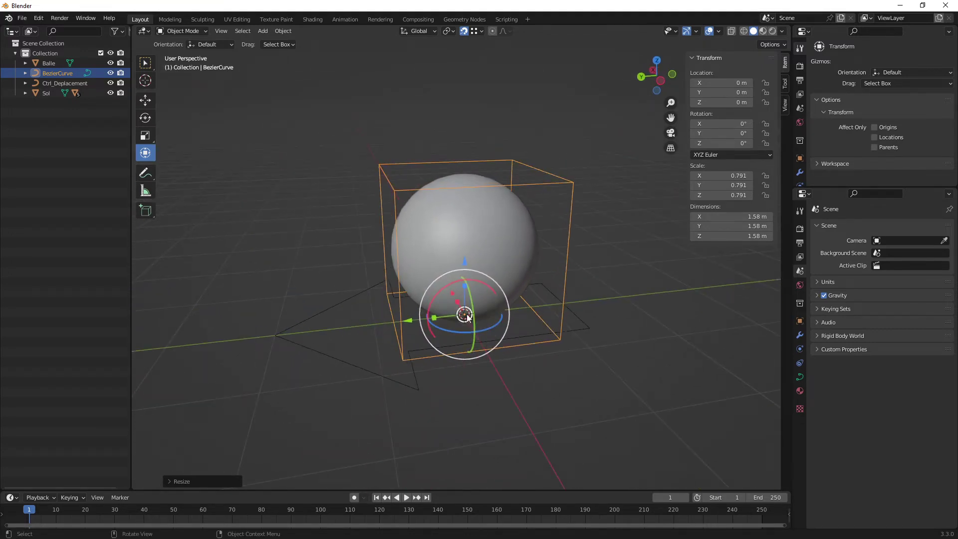
- Rename the BezierCurve object to Ctrl_Scale in the outliner
{"action": "double_click", "coordinate": [61, 74]}
{"action": "type", "text": "Ctrl"}
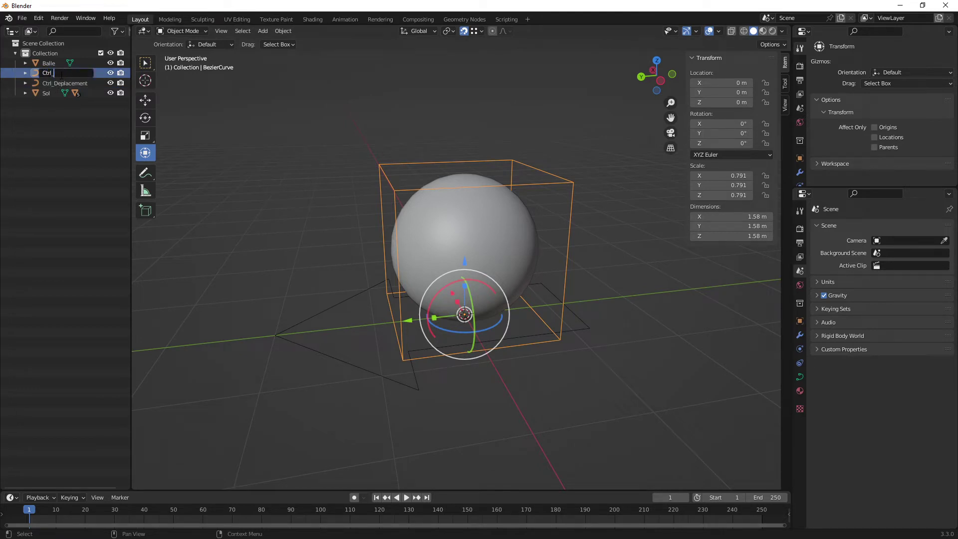
{"action": "type", "text": "_Scale"}
{"action": "key", "text": "Return"}
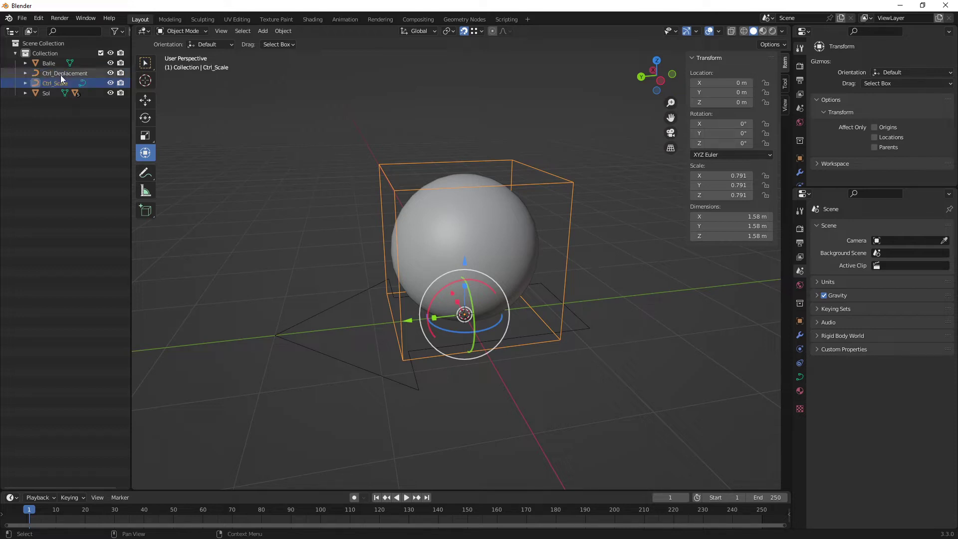
{"action": "mouse_move", "coordinate": [509, 273]}
{"action": "middle_mouse_down"}
{"action": "mouse_move", "coordinate": [564, 279]}
{"action": "mouse_move", "coordinate": [543, 288]}
{"action": "mouse_move", "coordinate": [475, 267]}
{"action": "mouse_move", "coordinate": [361, 303]}
{"action": "middle_mouse_up"}
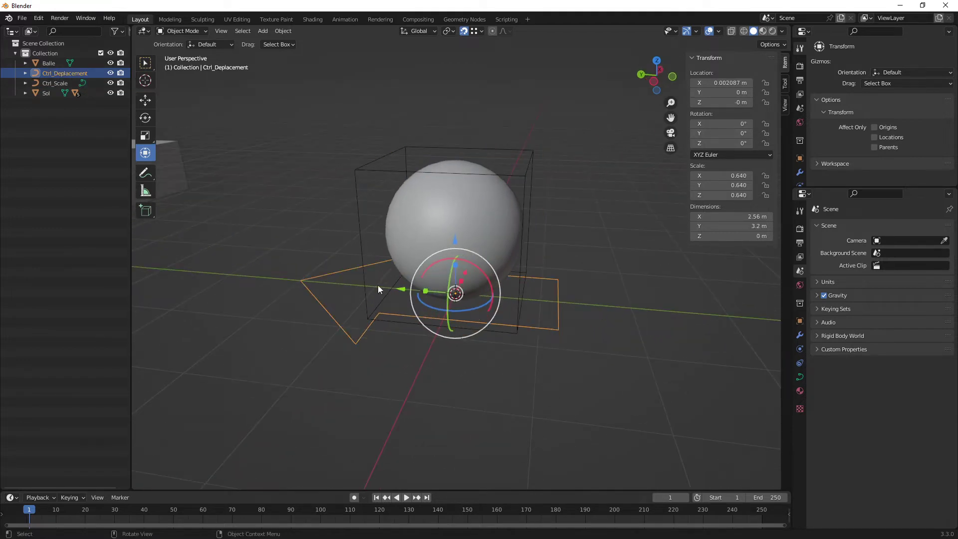
- With Ctrl_Scale selected, set the transform orientation to Local
{"action": "left_click", "coordinate": [366, 279]}
{"action": "mouse_move", "coordinate": [366, 280]}
{"action": "middle_mouse_down"}
{"action": "mouse_move", "coordinate": [531, 288]}
{"action": "mouse_move", "coordinate": [507, 242]}
{"action": "middle_mouse_up"}
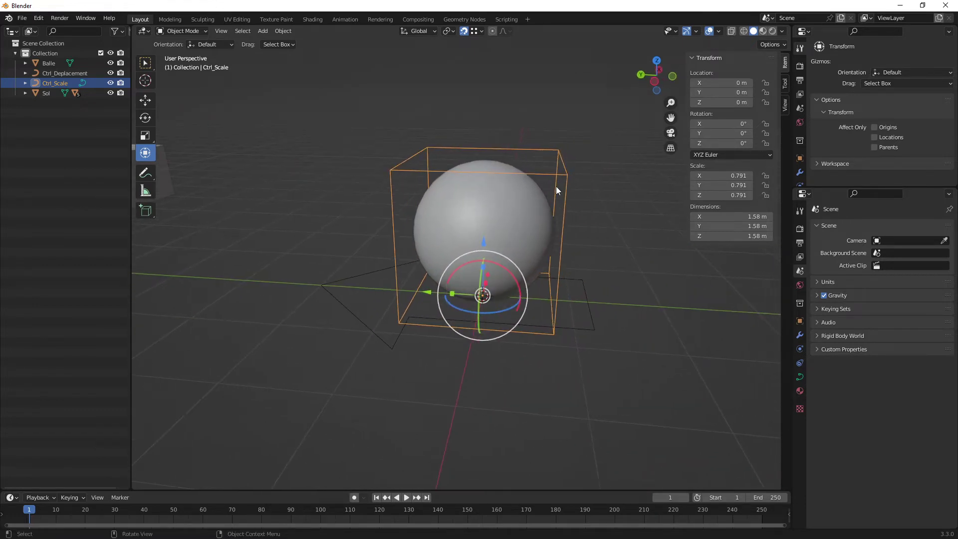
{"action": "key", "text": "comma"}
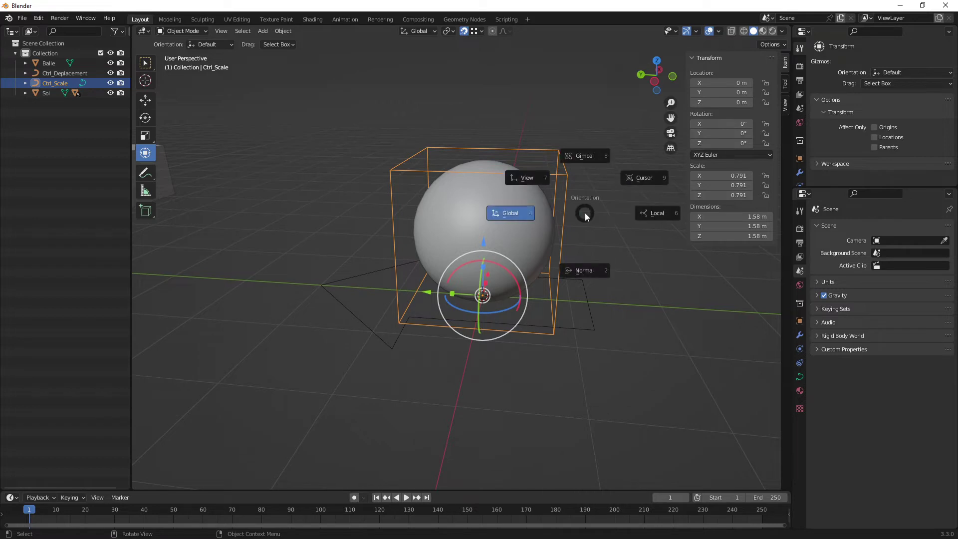
{"action": "left_click", "coordinate": [646, 214]}
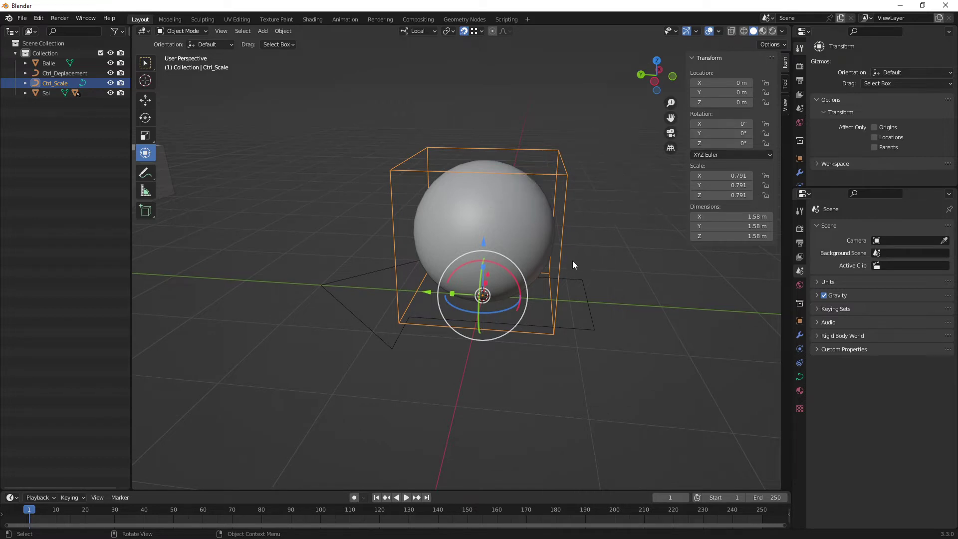
- Alternate selecting Ctrl_Deplacement and Ctrl_Scale and review the pivot point options
{"action": "left_click", "coordinate": [350, 280]}
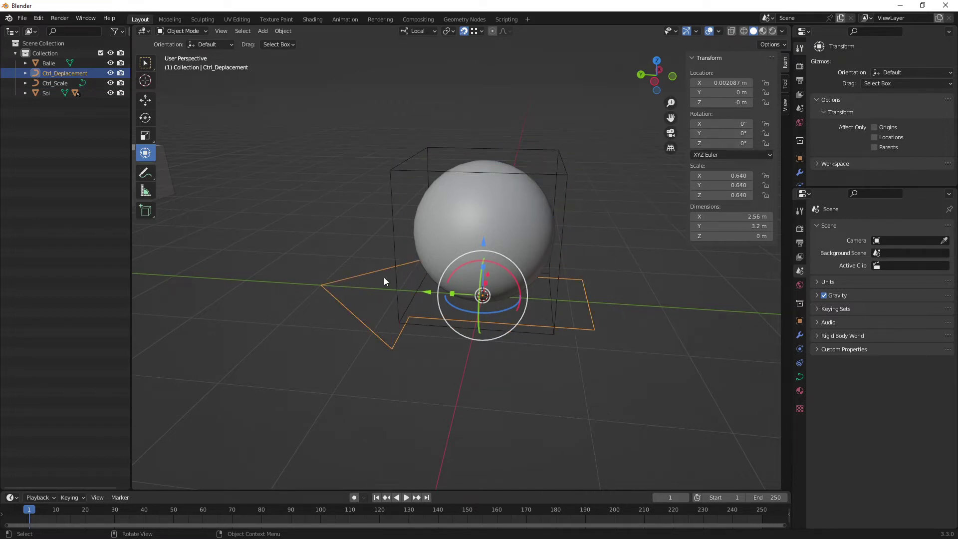
{"action": "left_click", "coordinate": [392, 214]}
{"action": "key", "text": "period"}
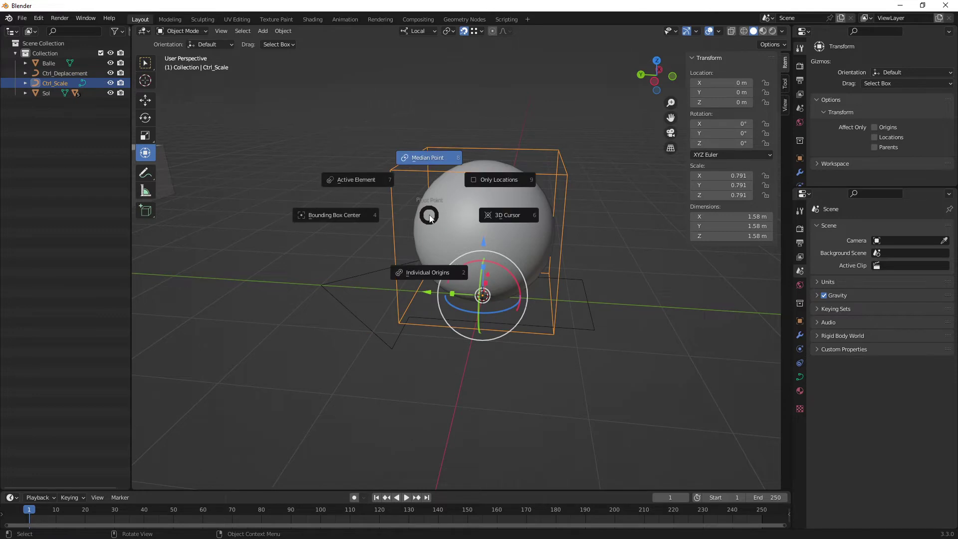
{"action": "left_click", "coordinate": [368, 181]}
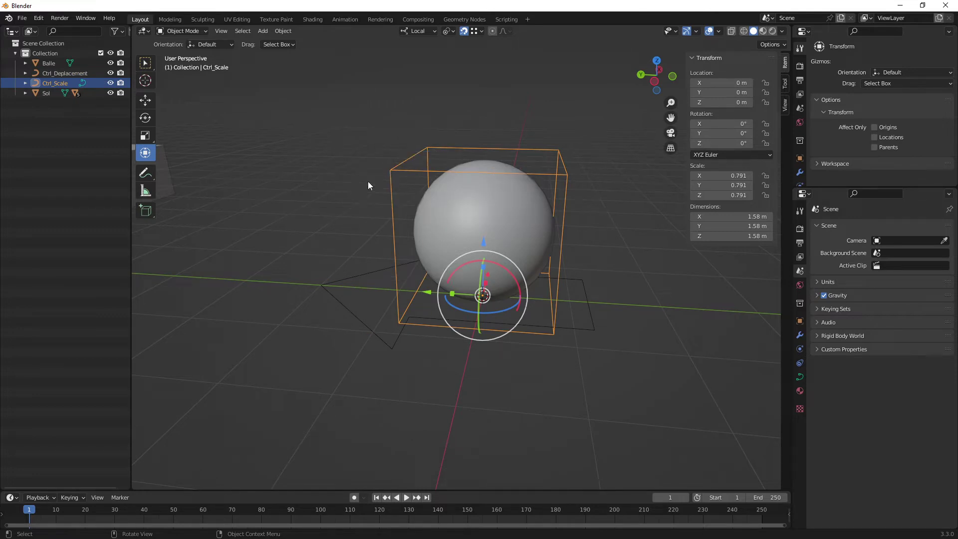
{"action": "left_click", "coordinate": [349, 278]}
{"action": "left_click", "coordinate": [394, 194]}
{"action": "scroll", "coordinate": [433, 254], "scroll_direction": "down", "scroll_amount": 2}
{"action": "middle_click_drag", "start_coordinate": [379, 256], "coordinate": [377, 247], "text": "shift"}
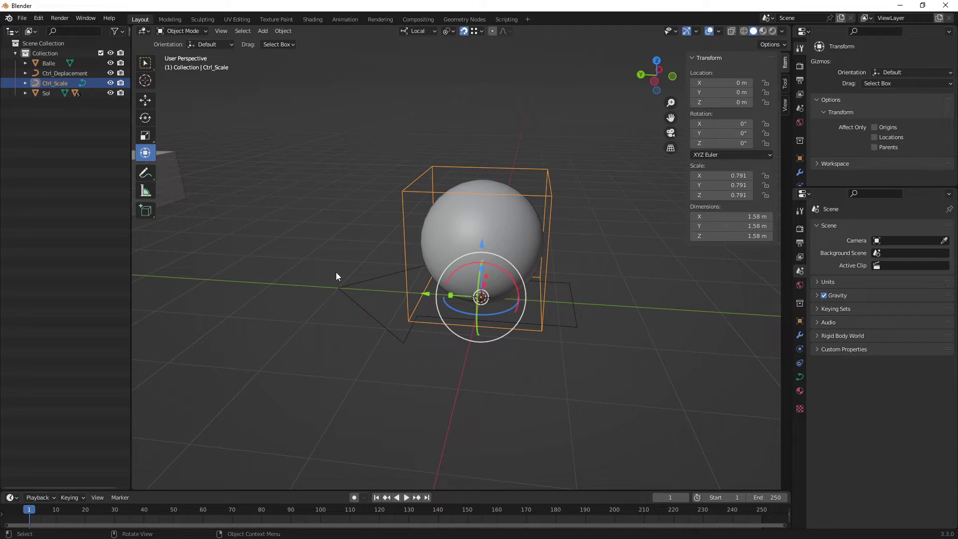
{"action": "mouse_move", "coordinate": [391, 337]}
{"action": "middle_mouse_down"}
{"action": "mouse_move", "coordinate": [406, 330]}
{"action": "mouse_move", "coordinate": [410, 351]}
{"action": "middle_mouse_up"}
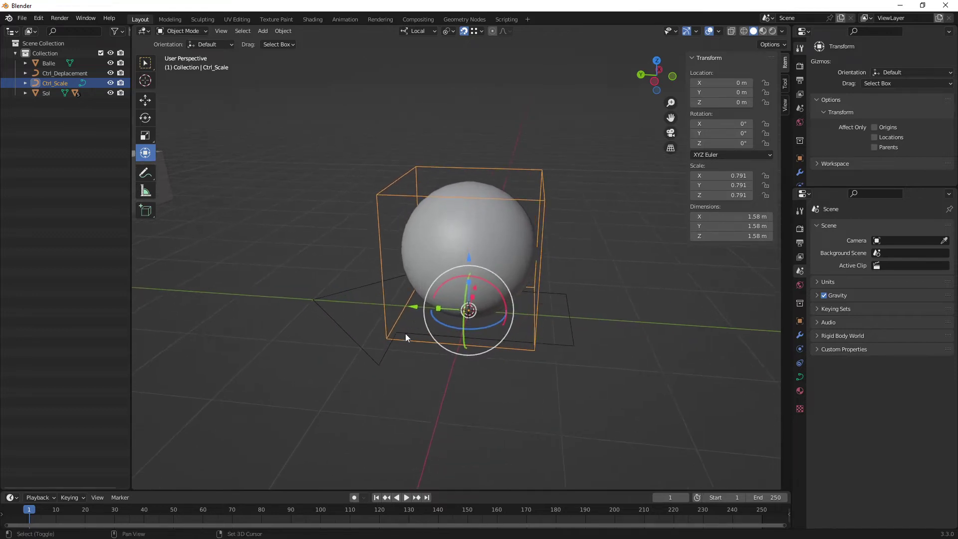
- Test-rotate Ctrl_Deplacement around its local Z, undo it, and deselect everything
{"action": "left_click", "coordinate": [409, 363]}
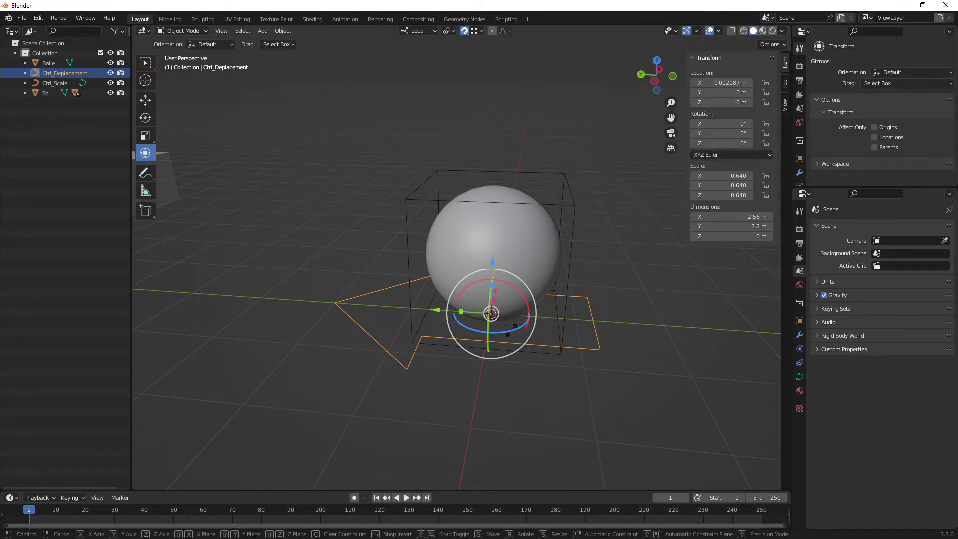
{"action": "left_click_drag", "start_coordinate": [505, 335], "coordinate": [508, 330]}
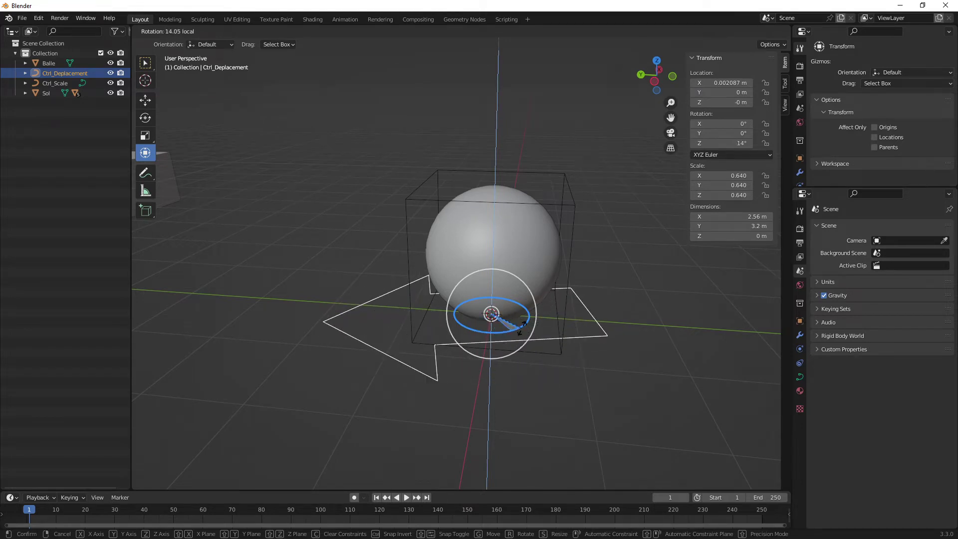
{"action": "left_click_drag", "start_coordinate": [505, 332], "coordinate": [514, 331]}
{"action": "key", "text": "ctrl+z"}
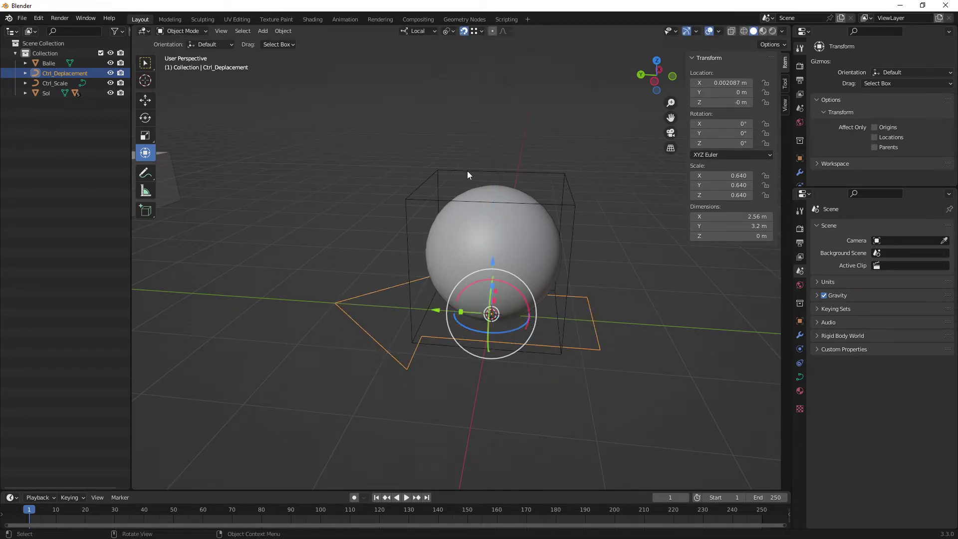
{"action": "left_click", "coordinate": [343, 317]}
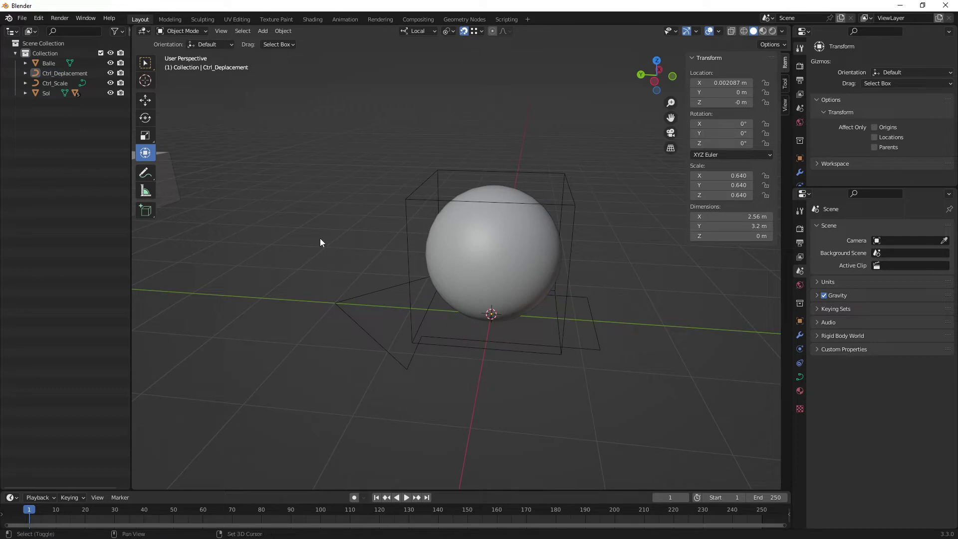
- Add a Bezier circle at the 3D cursor and rotate it -90° on Y
{"action": "key", "text": "shift+a"}
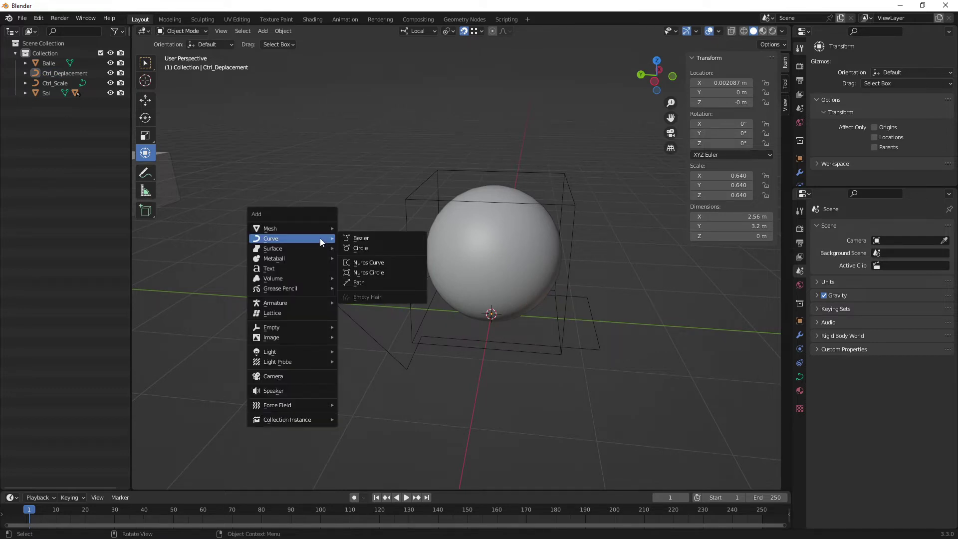
{"action": "left_click", "coordinate": [381, 249]}
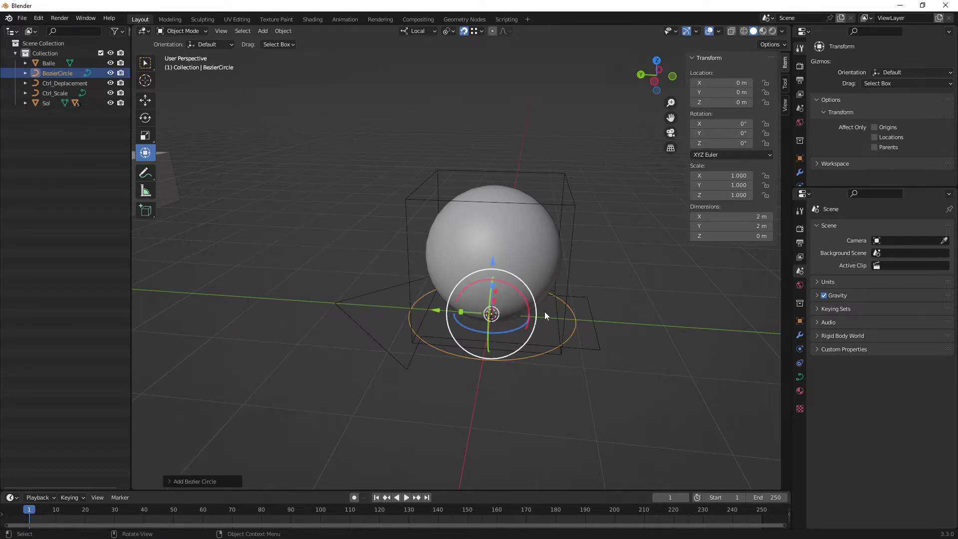
{"action": "mouse_move", "coordinate": [544, 315]}
{"action": "middle_mouse_down"}
{"action": "mouse_move", "coordinate": [466, 331]}
{"action": "mouse_move", "coordinate": [475, 305]}
{"action": "mouse_move", "coordinate": [465, 287]}
{"action": "middle_mouse_up"}
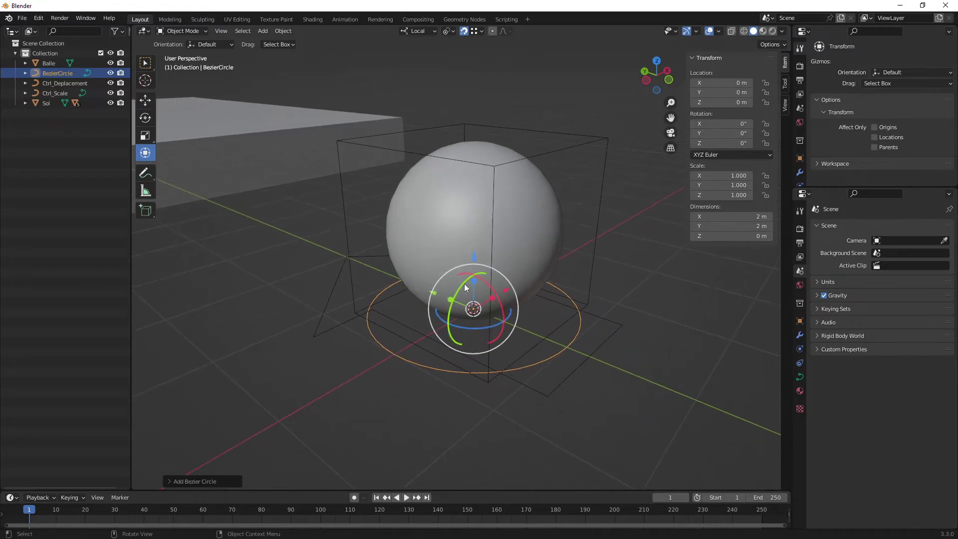
{"action": "mouse_move", "coordinate": [464, 286]}
{"action": "left_mouse_down"}
{"action": "mouse_move", "coordinate": [451, 305]}
{"action": "mouse_move", "coordinate": [438, 384]}
{"action": "left_mouse_up"}
{"action": "middle_click_drag", "start_coordinate": [443, 364], "coordinate": [468, 358]}
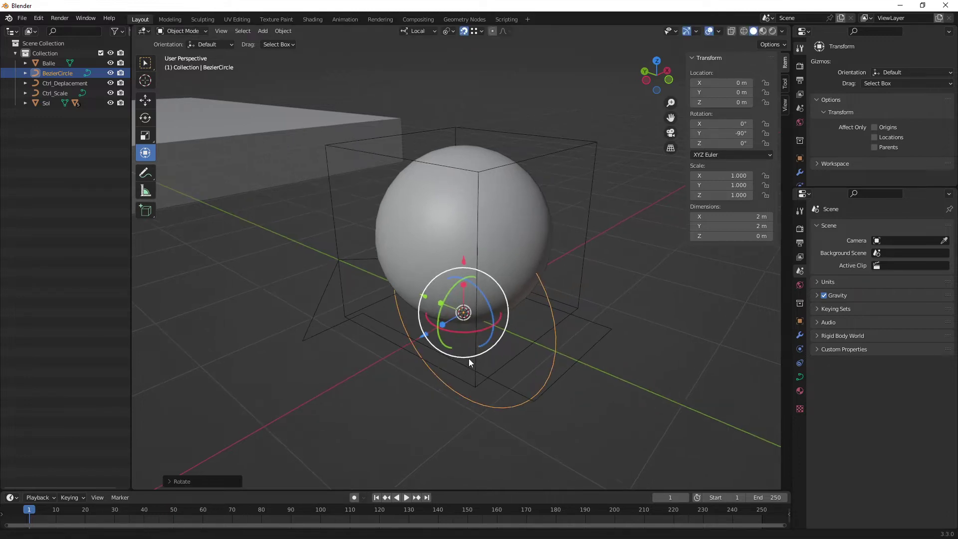
- Reselect the BezierCircle and inspect it around the ball, adding an annotation mark
{"action": "left_click", "coordinate": [335, 215]}
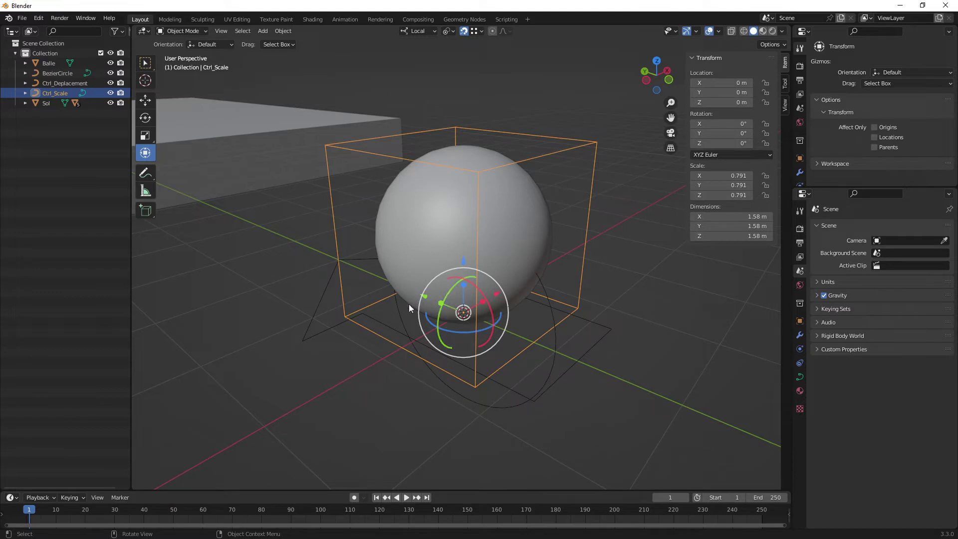
{"action": "left_click", "coordinate": [555, 336]}
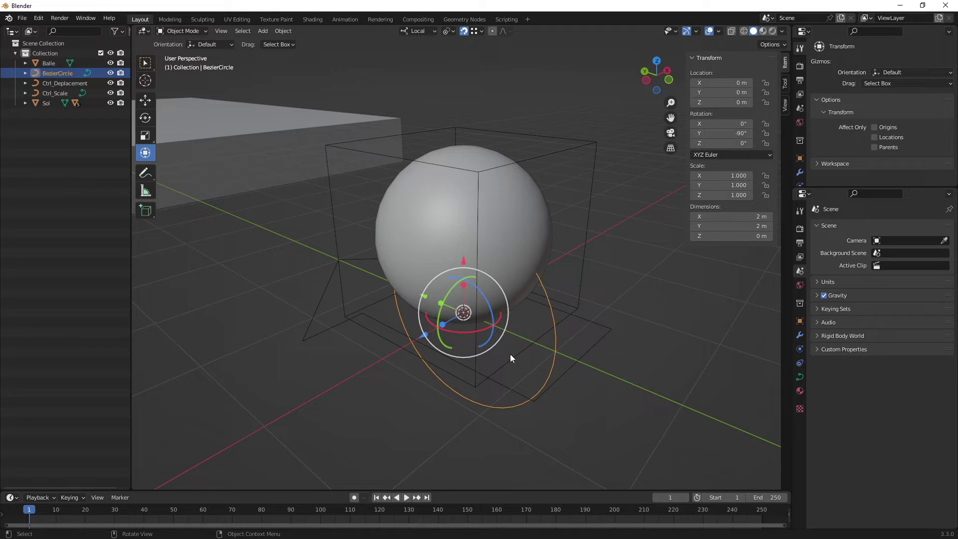
{"action": "middle_click_drag", "start_coordinate": [508, 353], "coordinate": [481, 286]}
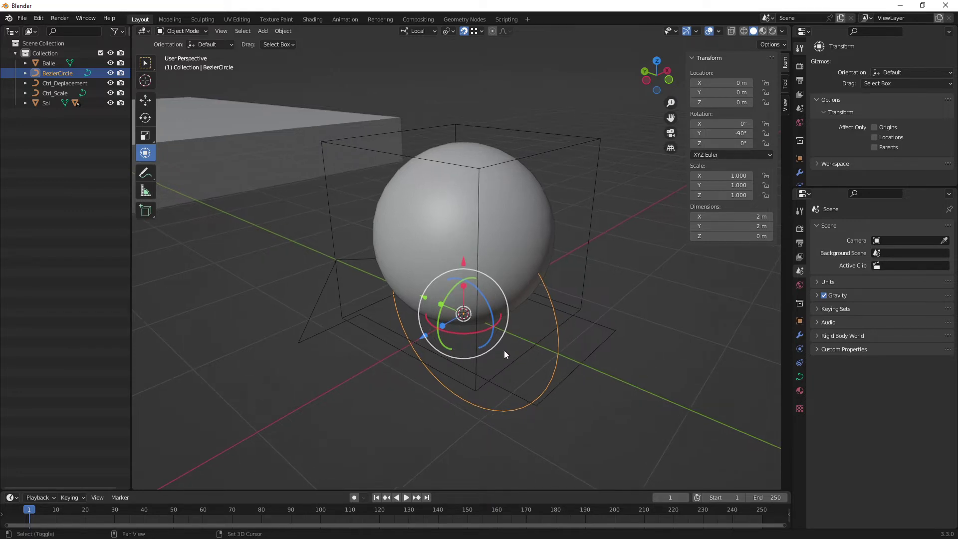
{"action": "mouse_move", "coordinate": [501, 337]}
{"action": "middle_mouse_down"}
{"action": "mouse_move", "coordinate": [556, 325]}
{"action": "mouse_move", "coordinate": [552, 333]}
{"action": "middle_mouse_up"}
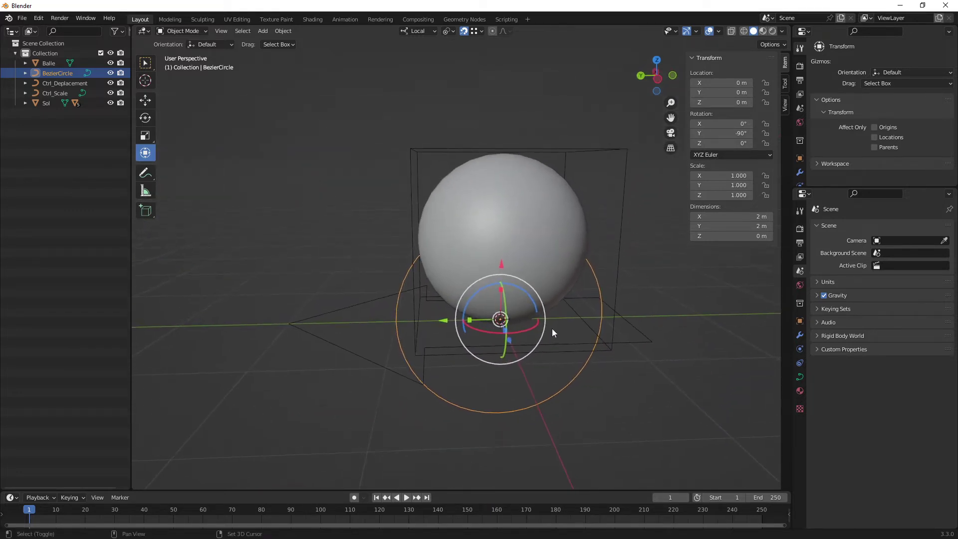
{"action": "middle_click_drag", "start_coordinate": [520, 274], "coordinate": [549, 281]}
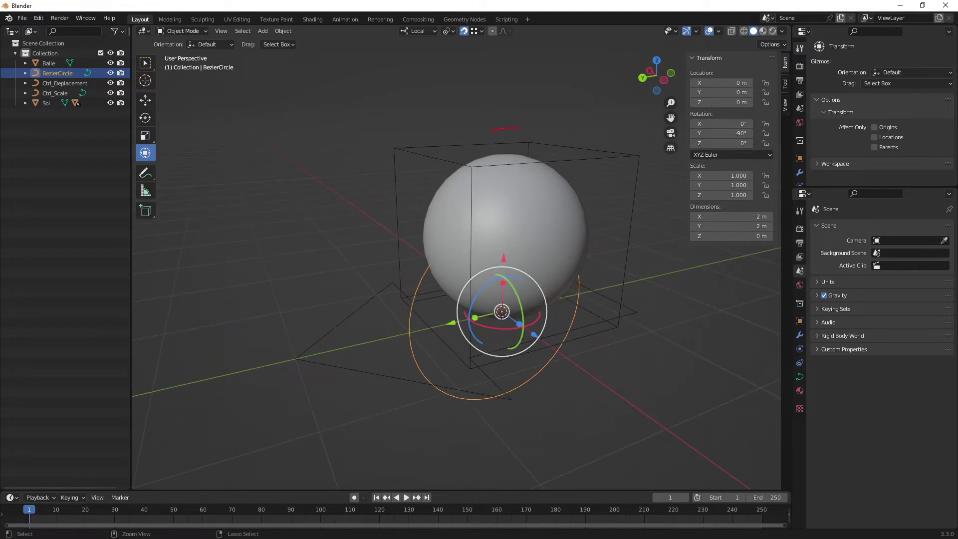
{"action": "left_click_drag", "start_coordinate": [445, 218], "coordinate": [399, 233]}
{"action": "mouse_move", "coordinate": [559, 146]}
{"action": "middle_mouse_down"}
{"action": "mouse_move", "coordinate": [593, 236]}
{"action": "mouse_move", "coordinate": [612, 228]}
{"action": "mouse_move", "coordinate": [439, 241]}
{"action": "mouse_move", "coordinate": [519, 243]}
{"action": "mouse_move", "coordinate": [404, 246]}
{"action": "mouse_move", "coordinate": [490, 268]}
{"action": "mouse_move", "coordinate": [535, 308]}
{"action": "middle_mouse_up"}
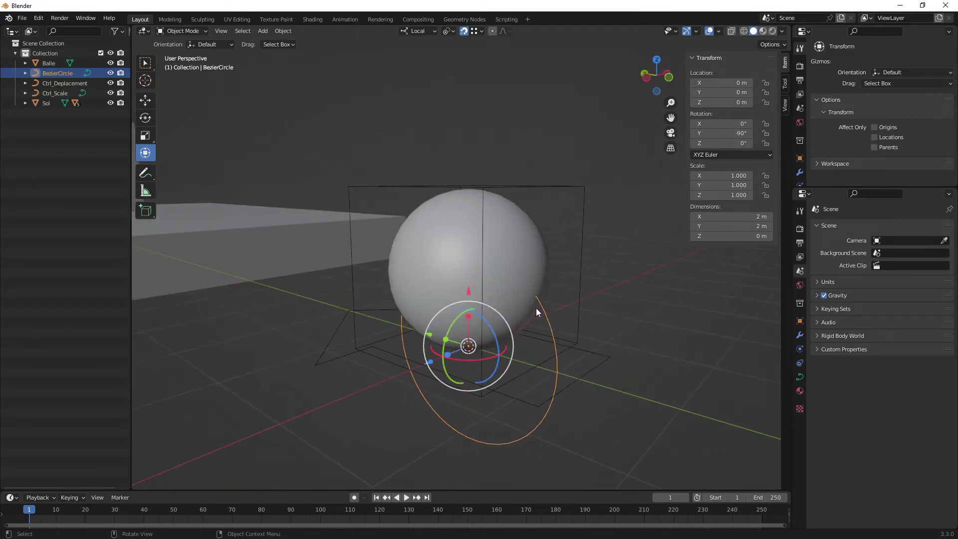
- Snap the circle to the ball's centre (Z 0.78115 m) using Selection to Active
{"action": "left_click", "coordinate": [514, 239], "text": "shift"}
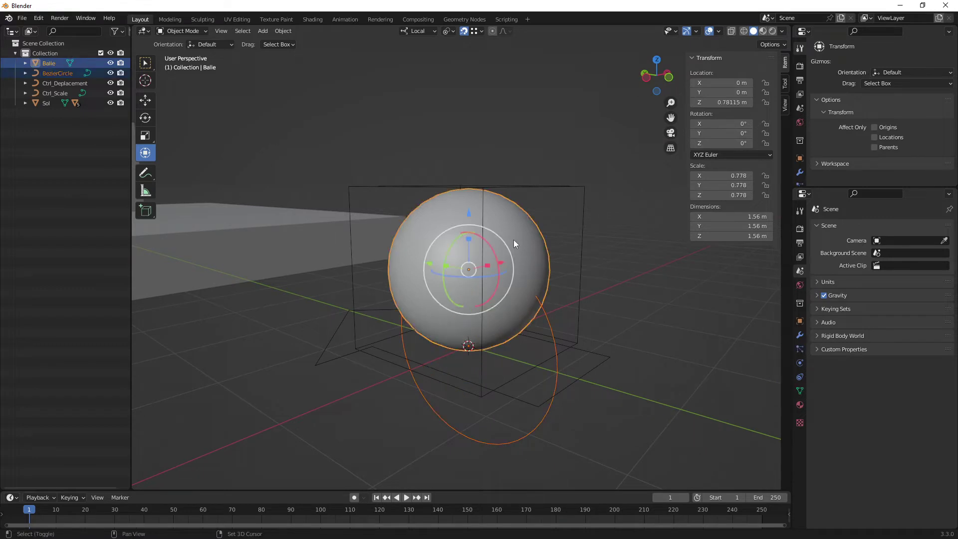
{"action": "right_click", "coordinate": [527, 220]}
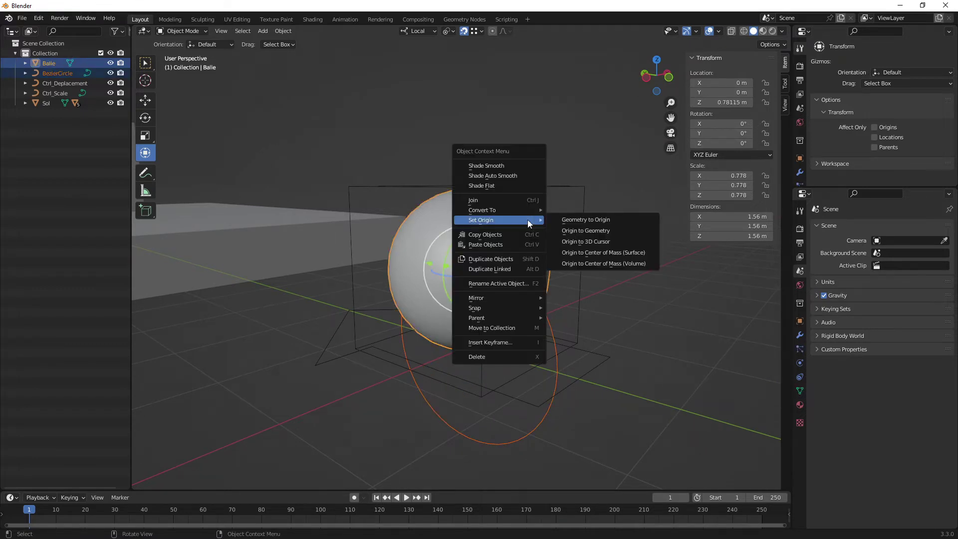
{"action": "mouse_move", "coordinate": [474, 307]}
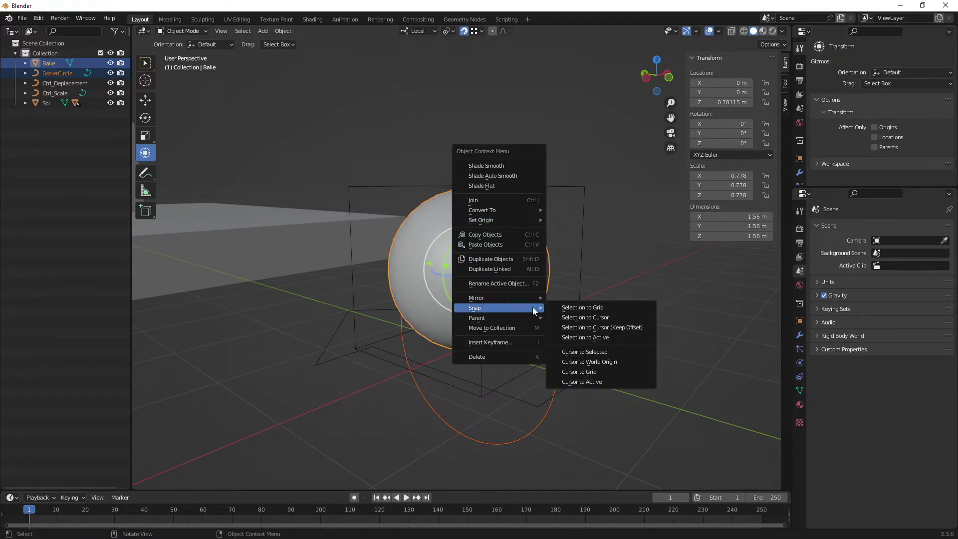
{"action": "left_click", "coordinate": [607, 337]}
{"action": "mouse_move", "coordinate": [606, 337]}
{"action": "middle_mouse_down"}
{"action": "mouse_move", "coordinate": [427, 273]}
{"action": "mouse_move", "coordinate": [474, 265]}
{"action": "mouse_move", "coordinate": [447, 285]}
{"action": "middle_mouse_up"}
{"action": "left_click", "coordinate": [460, 173]}
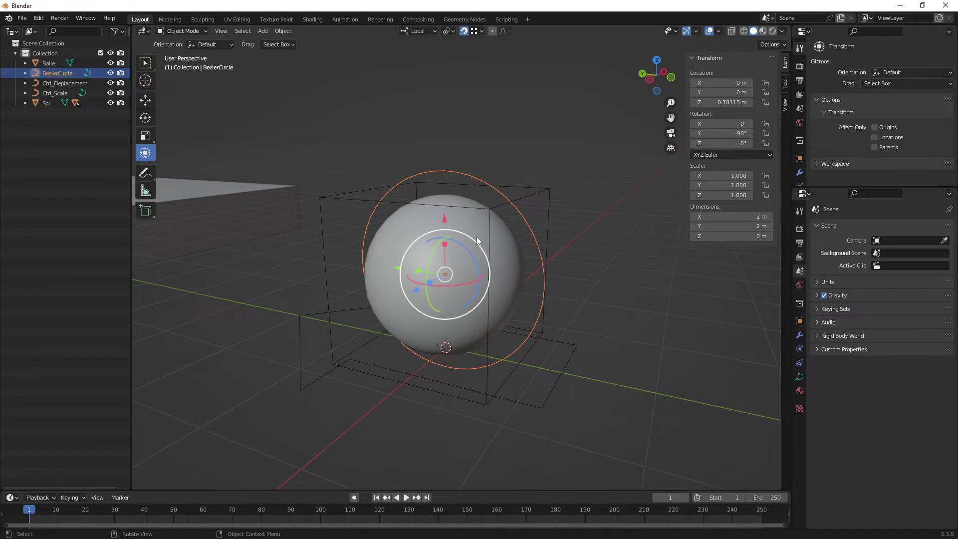
{"action": "middle_click_drag", "start_coordinate": [477, 236], "coordinate": [445, 259]}
{"action": "scroll", "coordinate": [445, 259], "scroll_direction": "up", "scroll_amount": 2}
{"action": "mouse_move", "coordinate": [453, 222]}
{"action": "middle_mouse_down"}
{"action": "mouse_move", "coordinate": [442, 228]}
{"action": "mouse_move", "coordinate": [466, 226]}
{"action": "mouse_move", "coordinate": [454, 236]}
{"action": "mouse_move", "coordinate": [471, 236]}
{"action": "mouse_move", "coordinate": [489, 190]}
{"action": "mouse_move", "coordinate": [466, 121]}
{"action": "middle_mouse_up"}
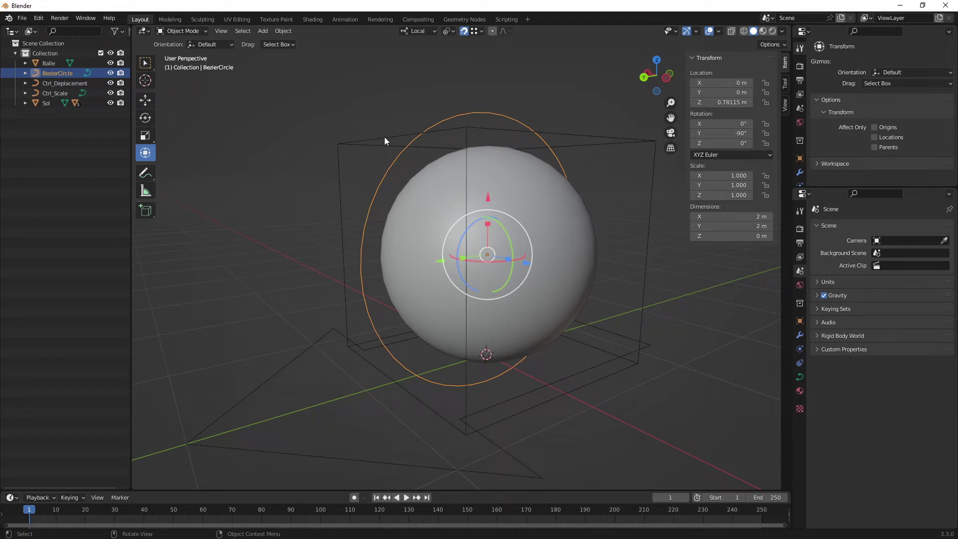
- Rename BezierCircle to Ctrl_Rotation in the outliner
{"action": "double_click", "coordinate": [73, 73]}
{"action": "type", "text": "C"}
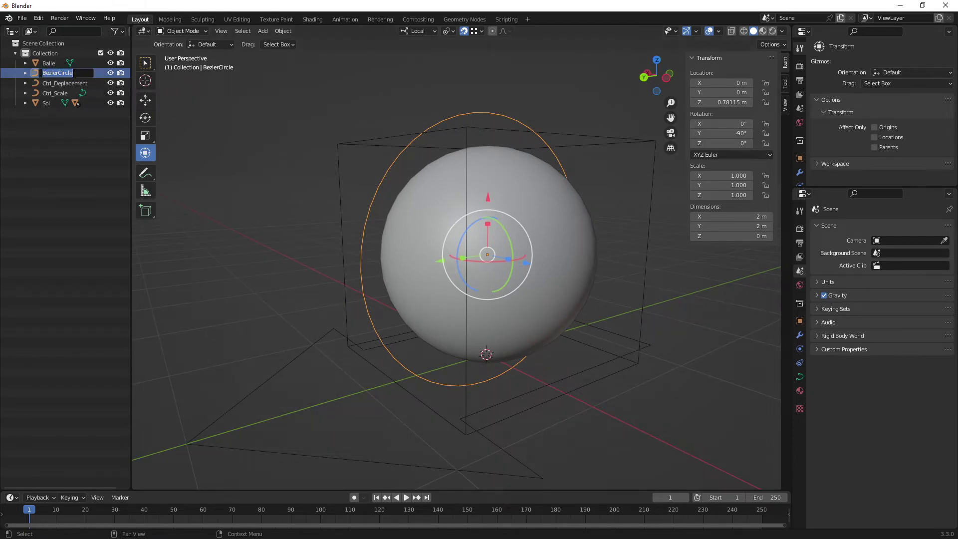
{"action": "type", "text": "trl_Rot"}
{"action": "type", "text": "ation"}
{"action": "key", "text": "Return"}
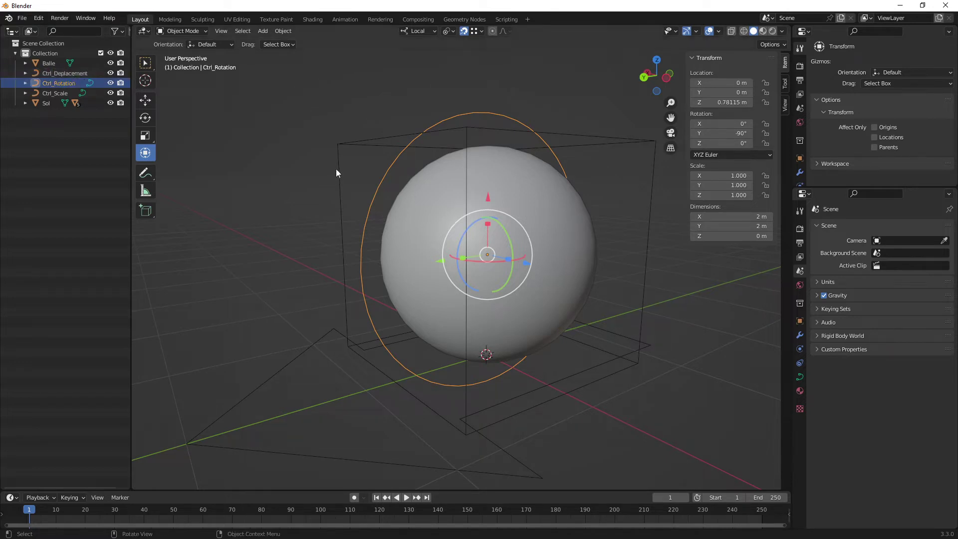
- Cycle through selecting Ctrl_Scale, Ctrl_Deplacement and Ctrl_Rotation, annotating the circle
{"action": "left_click", "coordinate": [356, 143]}
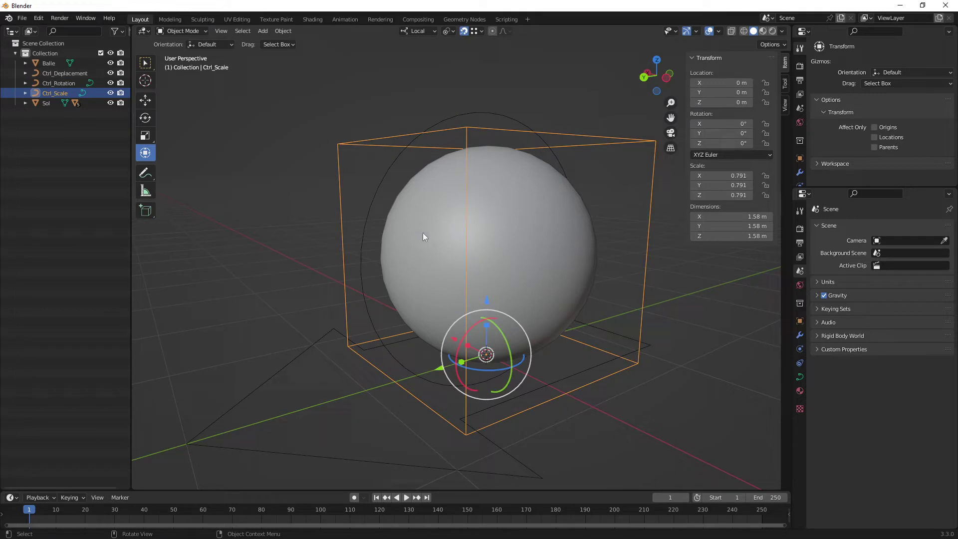
{"action": "left_click", "coordinate": [319, 341]}
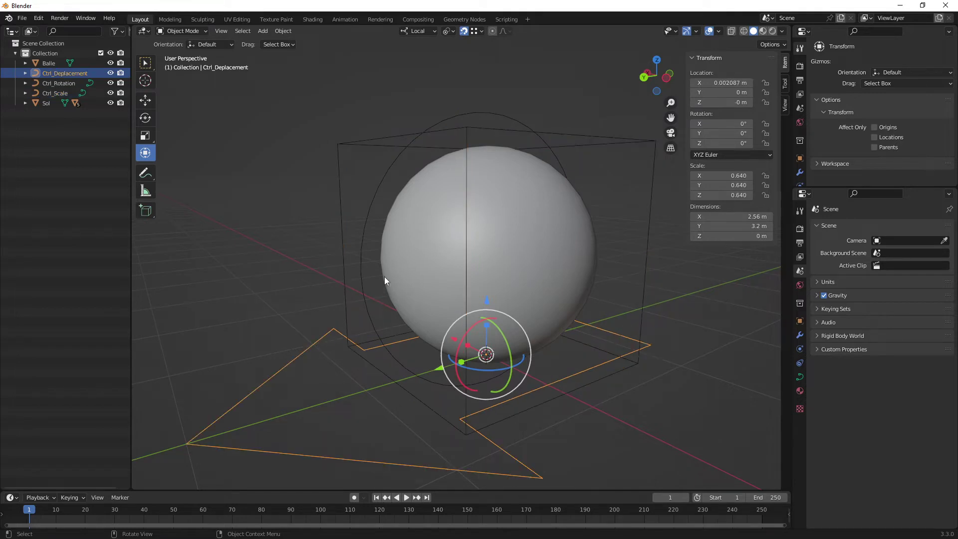
{"action": "left_click", "coordinate": [343, 252]}
{"action": "left_click", "coordinate": [364, 236]}
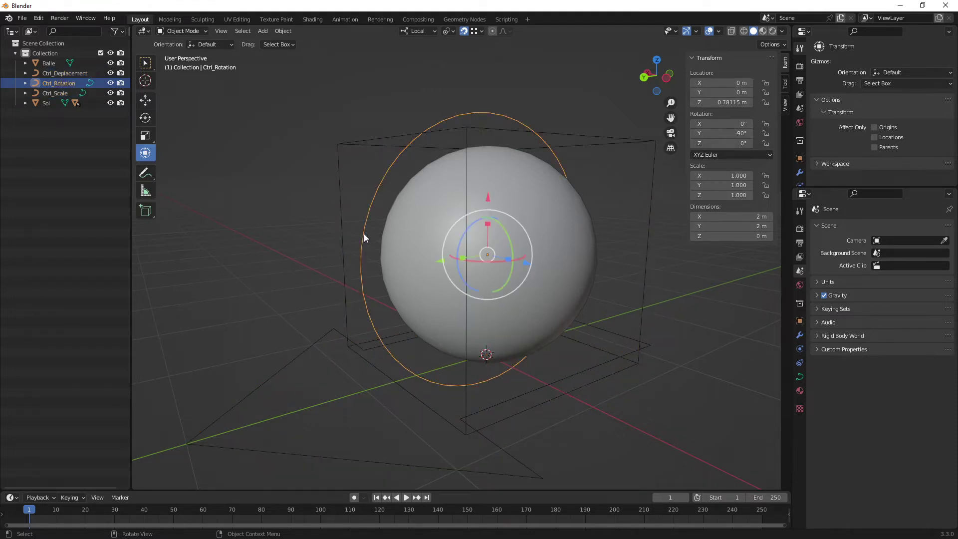
{"action": "left_click_drag", "start_coordinate": [511, 259], "coordinate": [686, 310]}
{"action": "left_click", "coordinate": [346, 303]}
{"action": "left_click", "coordinate": [325, 333]}
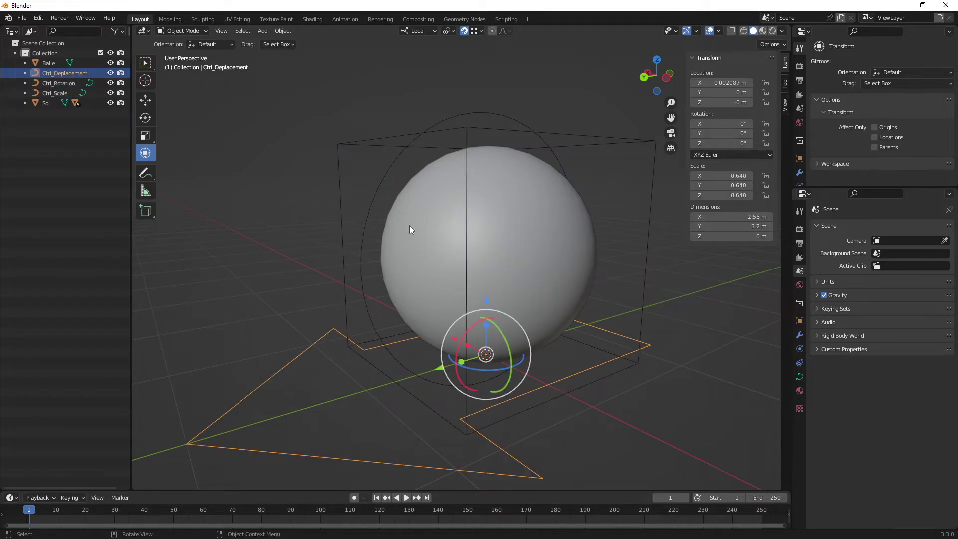
{"action": "left_click", "coordinate": [396, 162]}
{"action": "mouse_move", "coordinate": [540, 227]}
{"action": "middle_mouse_down"}
{"action": "mouse_move", "coordinate": [515, 268]}
{"action": "mouse_move", "coordinate": [537, 271]}
{"action": "mouse_move", "coordinate": [603, 229]}
{"action": "middle_mouse_up"}
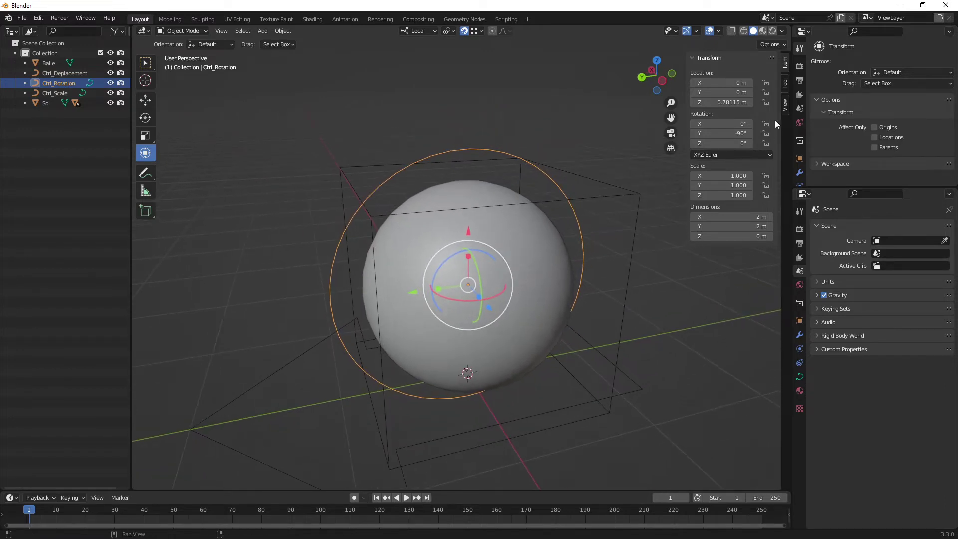
- With Affect Only Origins enabled, rotate Ctrl_Rotation's origin axes about 95°, then disable it
{"action": "left_click", "coordinate": [785, 84]}
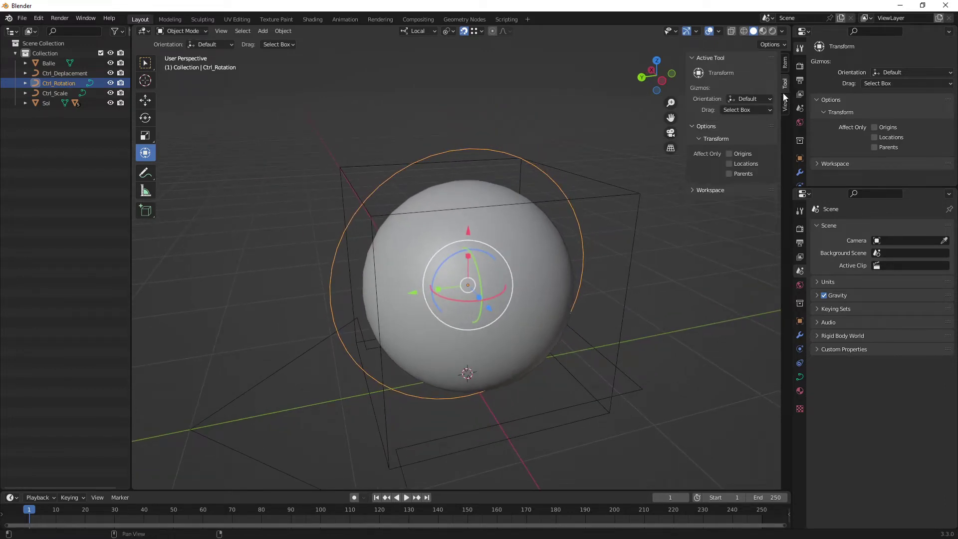
{"action": "left_click", "coordinate": [744, 153]}
{"action": "middle_click_drag", "start_coordinate": [675, 191], "coordinate": [487, 271]}
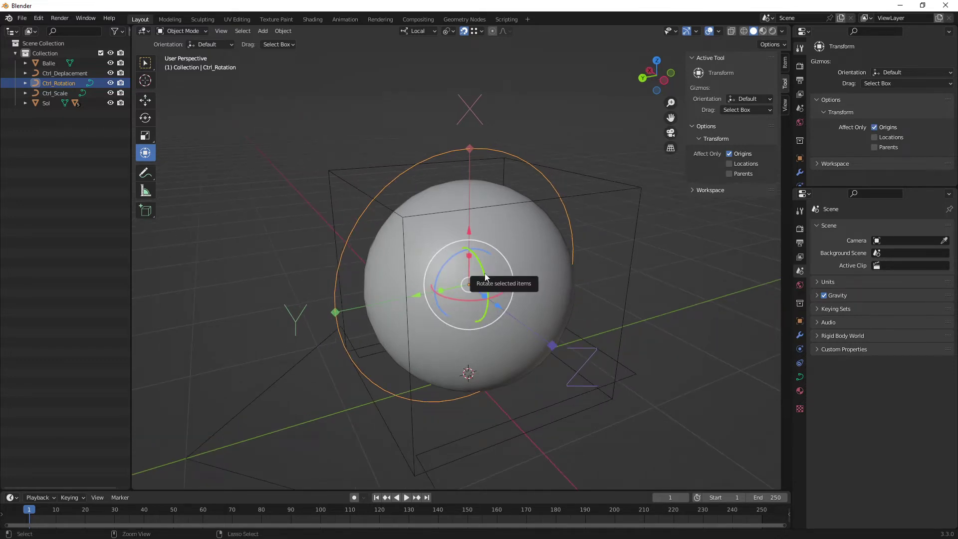
{"action": "left_click_drag", "start_coordinate": [485, 277], "coordinate": [468, 222]}
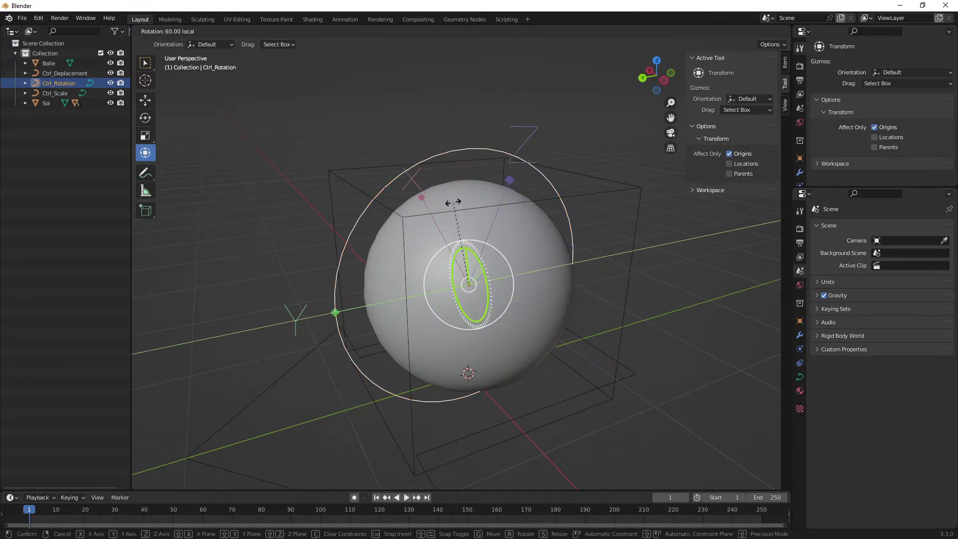
{"action": "mouse_move", "coordinate": [468, 222]}
{"action": "left_mouse_down"}
{"action": "mouse_move", "coordinate": [383, 199]}
{"action": "mouse_move", "coordinate": [390, 195]}
{"action": "left_mouse_up"}
{"action": "mouse_move", "coordinate": [545, 307]}
{"action": "middle_mouse_down"}
{"action": "mouse_move", "coordinate": [618, 289]}
{"action": "mouse_move", "coordinate": [541, 306]}
{"action": "mouse_move", "coordinate": [559, 299]}
{"action": "middle_mouse_up"}
{"action": "left_click", "coordinate": [729, 154]}
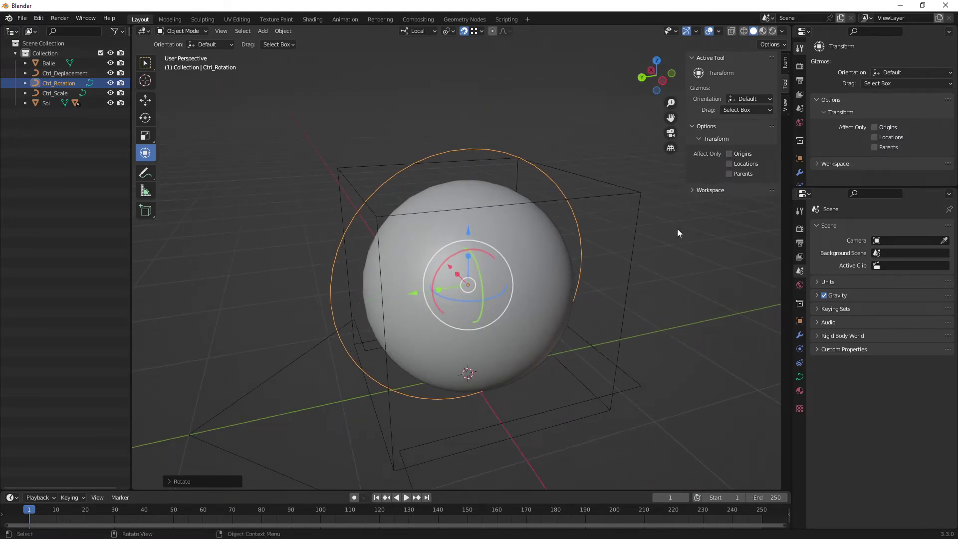
{"action": "middle_click_drag", "start_coordinate": [459, 256], "coordinate": [410, 202], "text": "shift"}
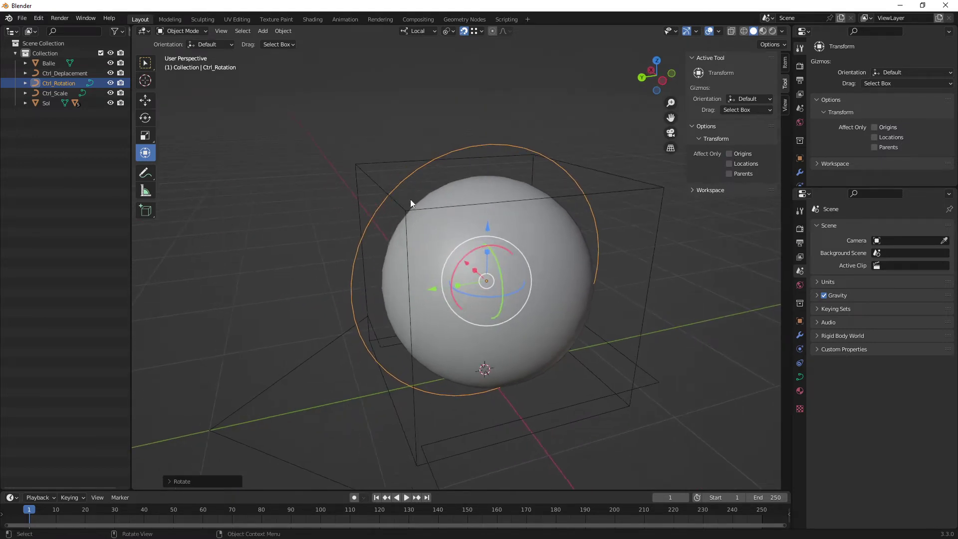
- Box-select Balle and the three controllers and apply All Transforms to Deltas
{"action": "left_click", "coordinate": [369, 175]}
{"action": "left_click", "coordinate": [349, 327]}
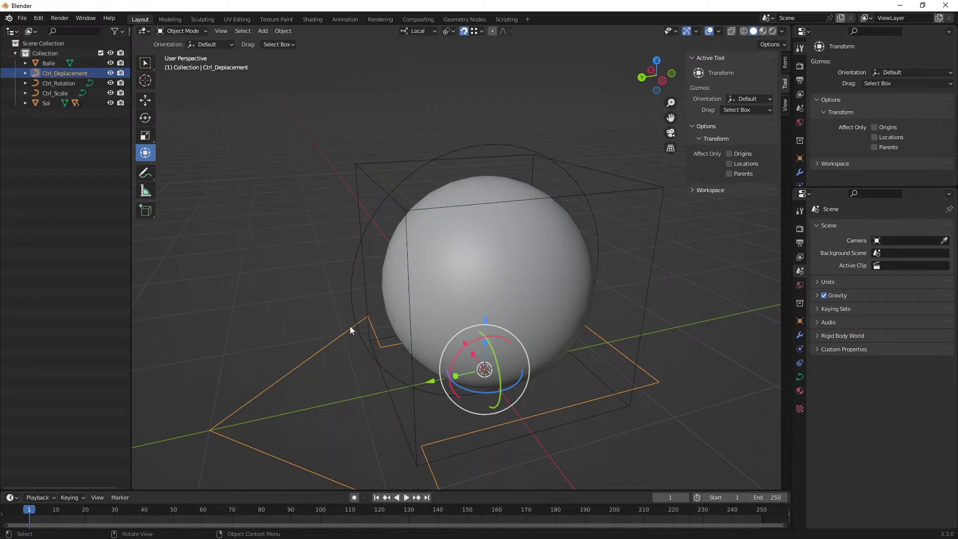
{"action": "left_click", "coordinate": [401, 189]}
{"action": "mouse_move", "coordinate": [526, 278]}
{"action": "middle_mouse_down"}
{"action": "mouse_move", "coordinate": [493, 268]}
{"action": "mouse_move", "coordinate": [441, 311]}
{"action": "mouse_move", "coordinate": [366, 274]}
{"action": "mouse_move", "coordinate": [294, 145]}
{"action": "middle_mouse_up"}
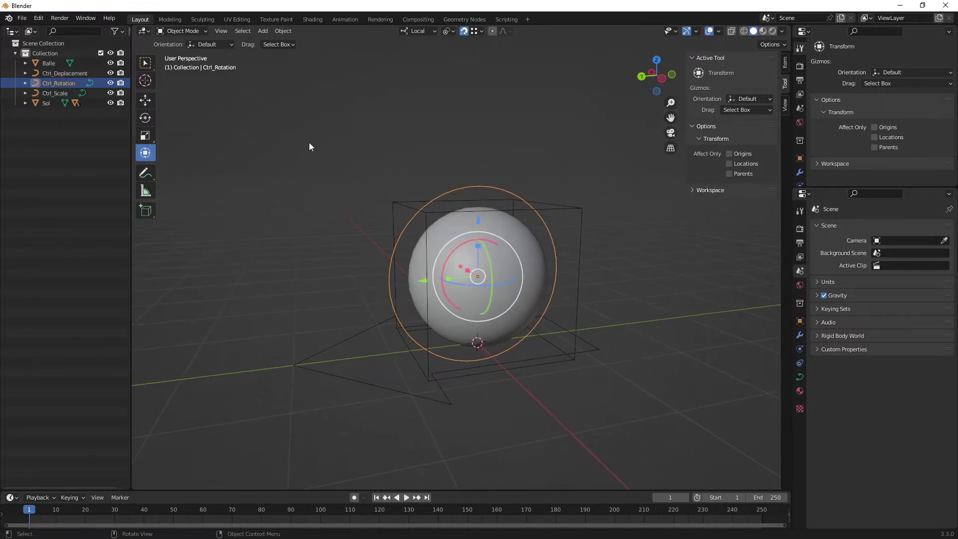
{"action": "left_click_drag", "start_coordinate": [309, 145], "coordinate": [597, 454]}
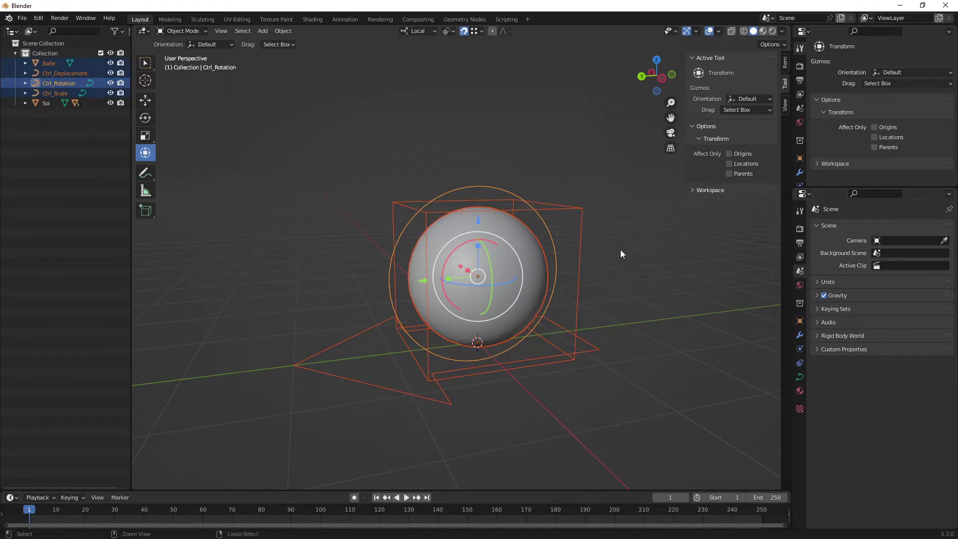
{"action": "key", "text": "ctrl+a"}
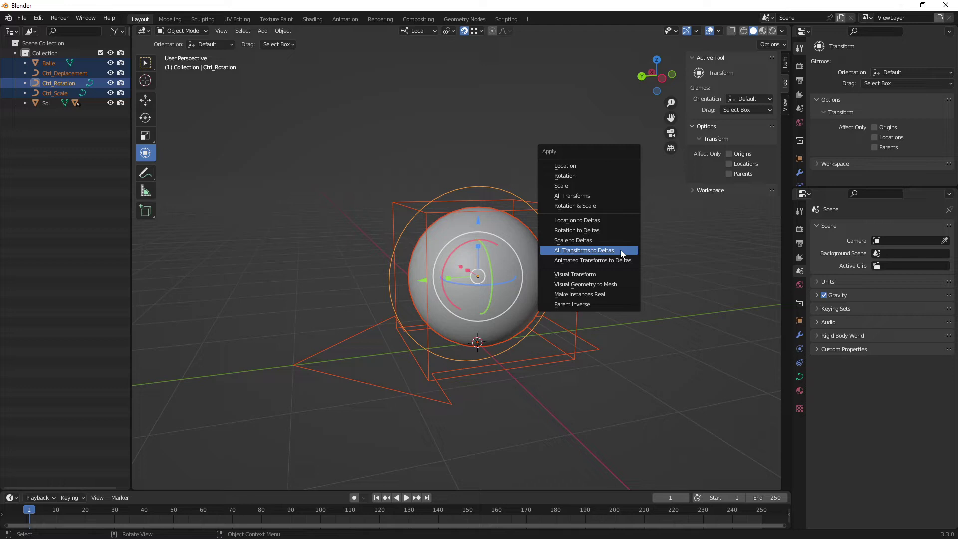
{"action": "left_click", "coordinate": [622, 254]}
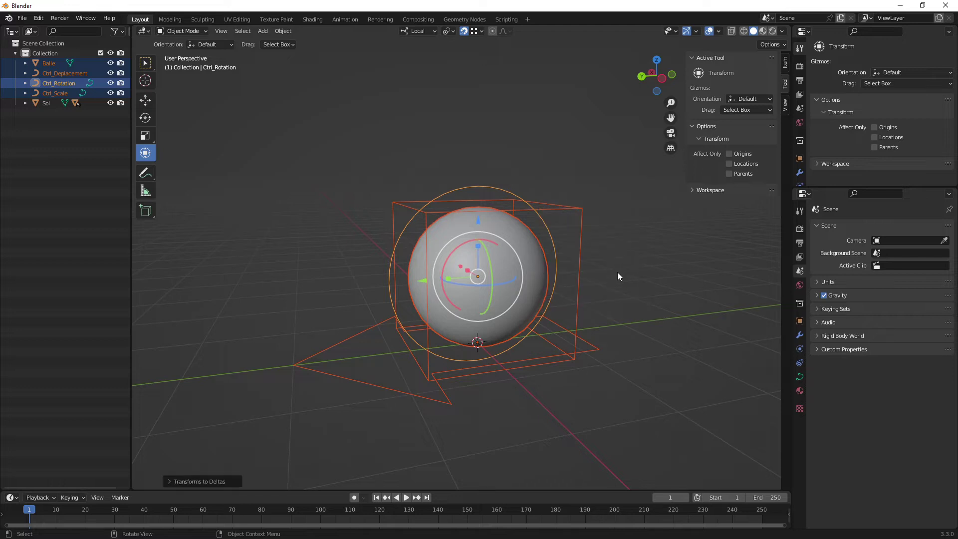
{"action": "left_click", "coordinate": [785, 62]}
{"action": "left_click", "coordinate": [639, 273]}
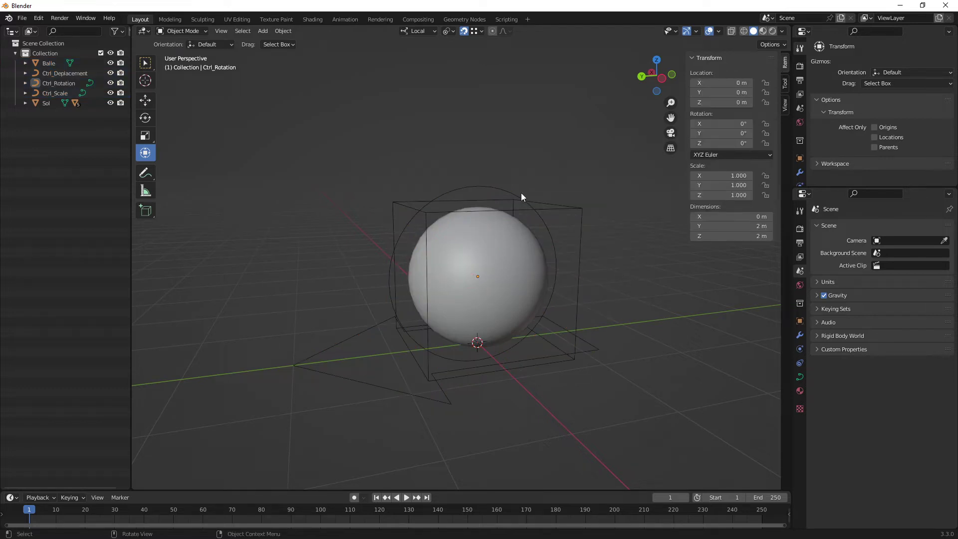
{"action": "left_click", "coordinate": [514, 200]}
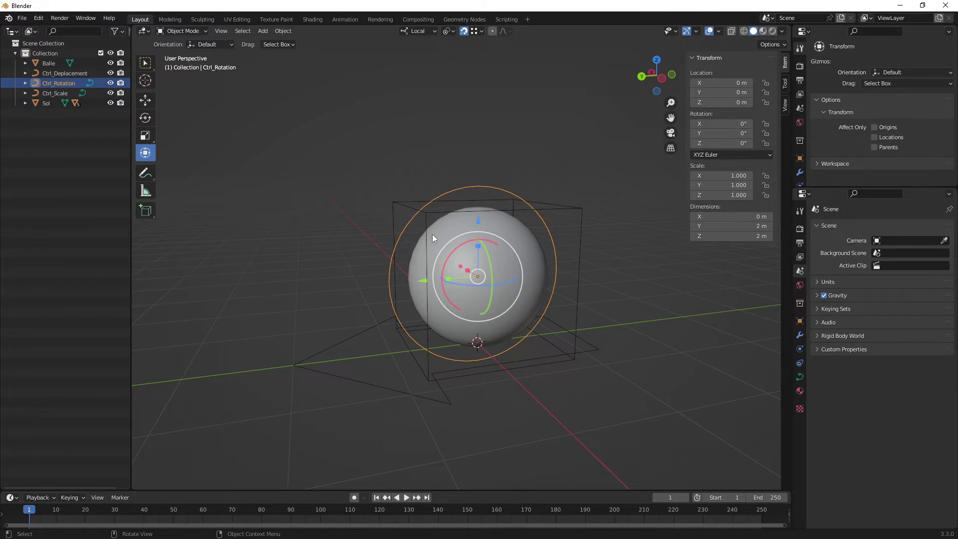
{"action": "left_click", "coordinate": [430, 253]}
{"action": "left_click", "coordinate": [376, 324]}
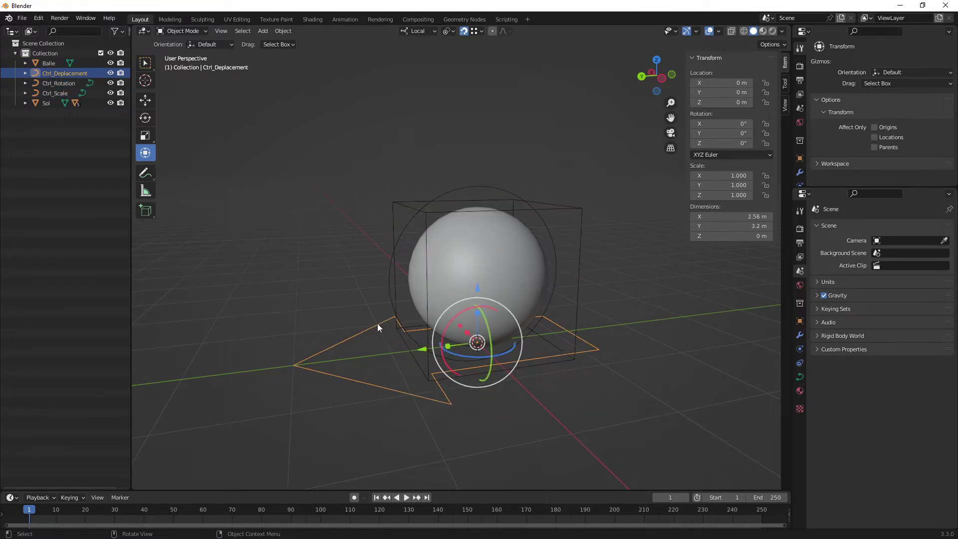
{"action": "mouse_move", "coordinate": [534, 331]}
{"action": "middle_mouse_down"}
{"action": "mouse_move", "coordinate": [522, 332]}
{"action": "mouse_move", "coordinate": [549, 285]}
{"action": "middle_mouse_up"}
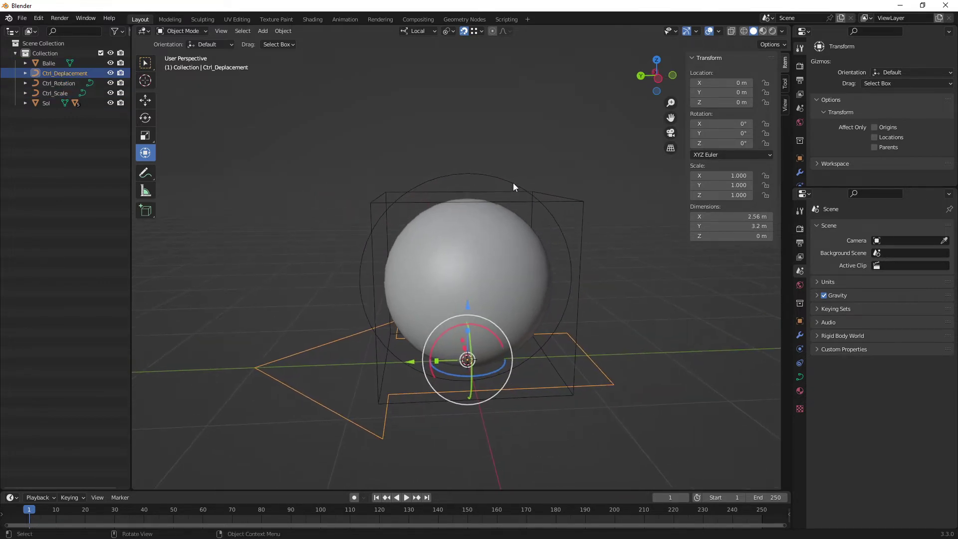
{"action": "left_click", "coordinate": [527, 200]}
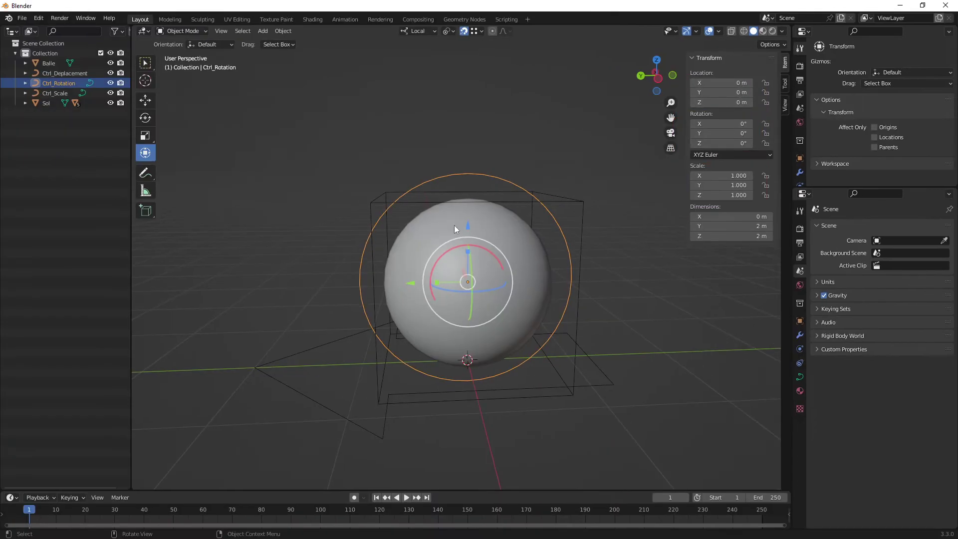
{"action": "mouse_move", "coordinate": [454, 226]}
{"action": "middle_mouse_down"}
{"action": "mouse_move", "coordinate": [486, 280]}
{"action": "mouse_move", "coordinate": [464, 311]}
{"action": "mouse_move", "coordinate": [473, 296]}
{"action": "mouse_move", "coordinate": [495, 289]}
{"action": "mouse_move", "coordinate": [411, 295]}
{"action": "mouse_move", "coordinate": [459, 299]}
{"action": "mouse_move", "coordinate": [425, 351]}
{"action": "middle_mouse_up"}
{"action": "left_click", "coordinate": [390, 383]}
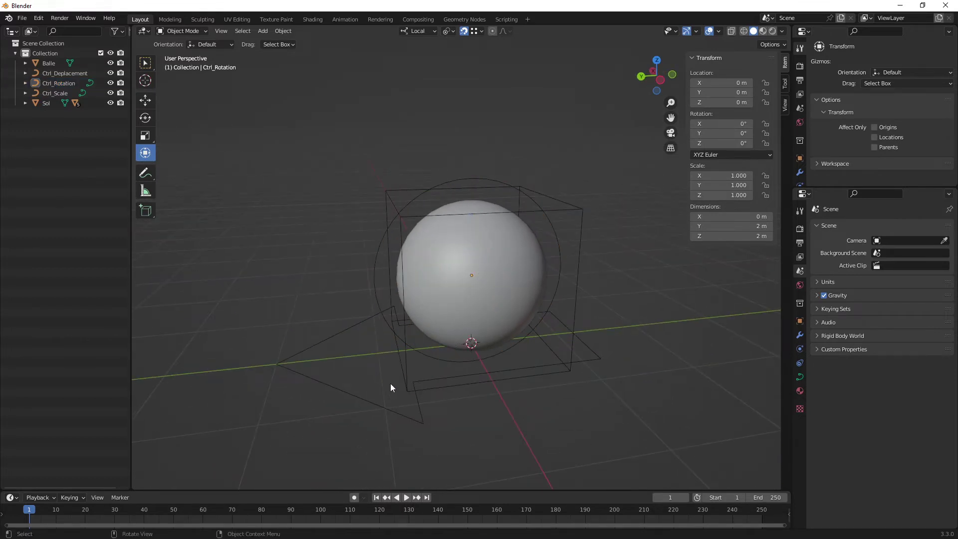
{"action": "mouse_move", "coordinate": [390, 383]}
{"action": "middle_mouse_down"}
{"action": "mouse_move", "coordinate": [442, 336]}
{"action": "mouse_move", "coordinate": [466, 336]}
{"action": "middle_mouse_up"}
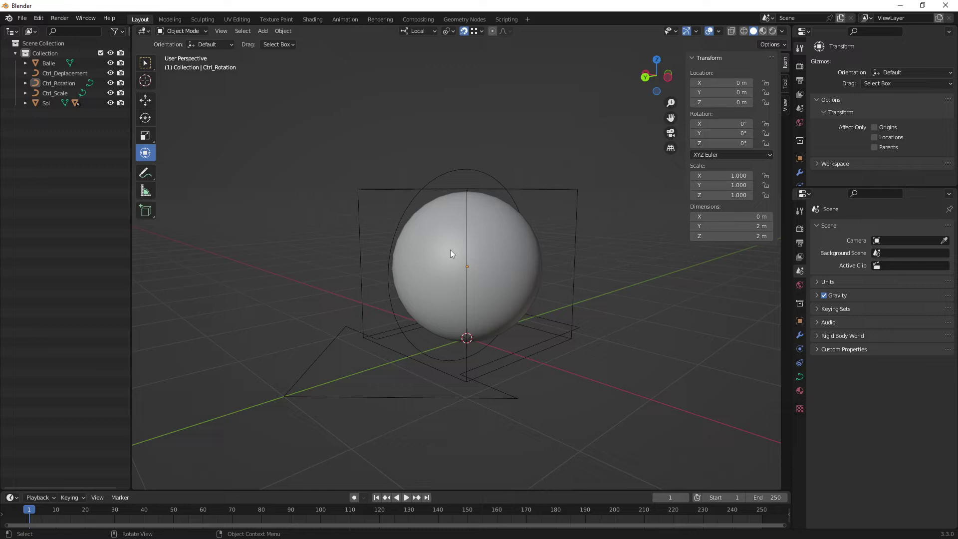
{"action": "mouse_move", "coordinate": [450, 249]}
{"action": "middle_mouse_down"}
{"action": "mouse_move", "coordinate": [432, 288]}
{"action": "mouse_move", "coordinate": [478, 283]}
{"action": "mouse_move", "coordinate": [451, 289]}
{"action": "mouse_move", "coordinate": [466, 276]}
{"action": "mouse_move", "coordinate": [477, 292]}
{"action": "mouse_move", "coordinate": [455, 354]}
{"action": "mouse_move", "coordinate": [374, 333]}
{"action": "middle_mouse_up"}
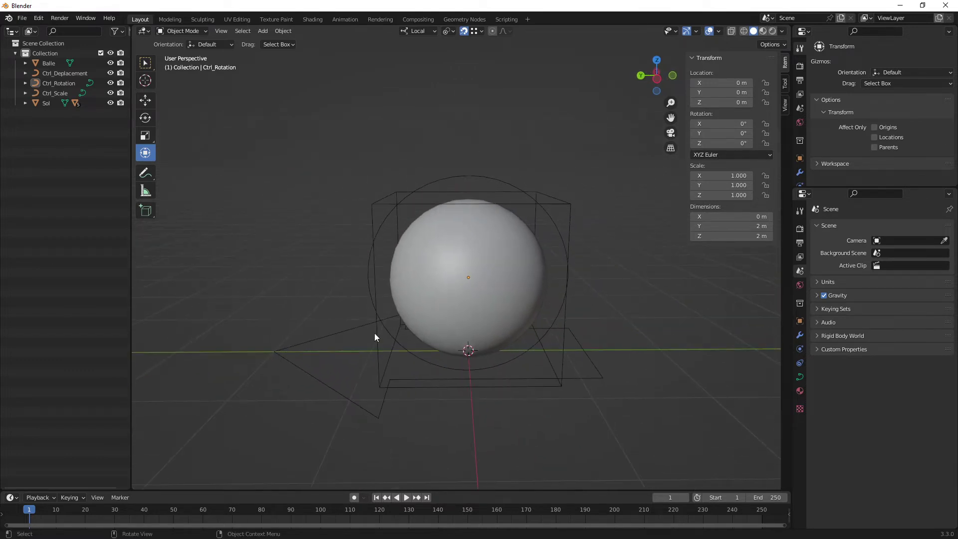
- Parent the ball Balle under Ctrl_Rotation
{"action": "left_click", "coordinate": [64, 93]}
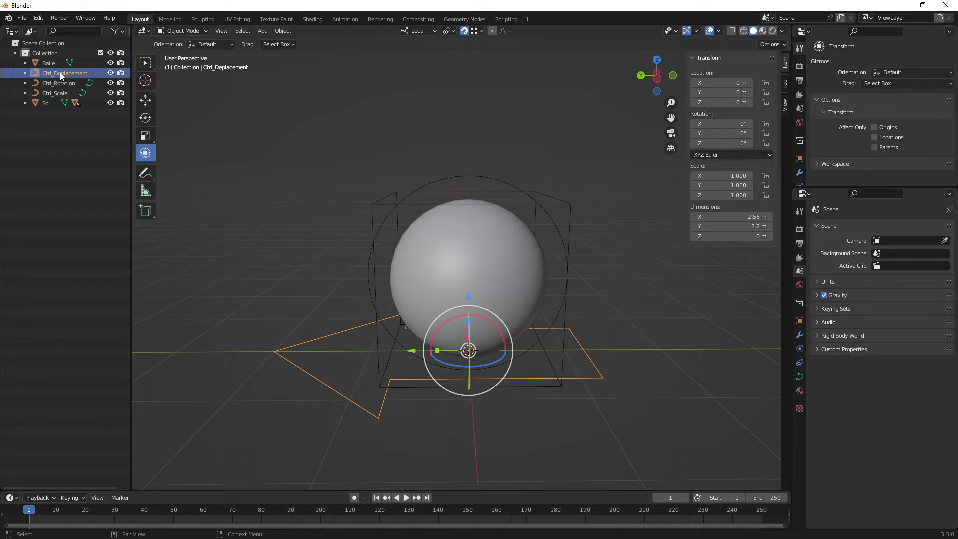
{"action": "left_click", "coordinate": [48, 64]}
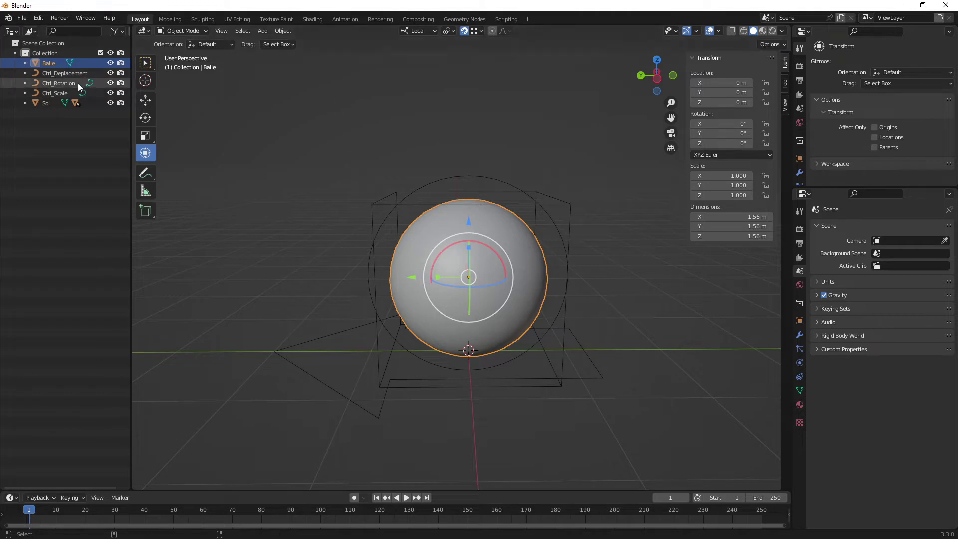
{"action": "left_click", "coordinate": [71, 84], "text": "ctrl"}
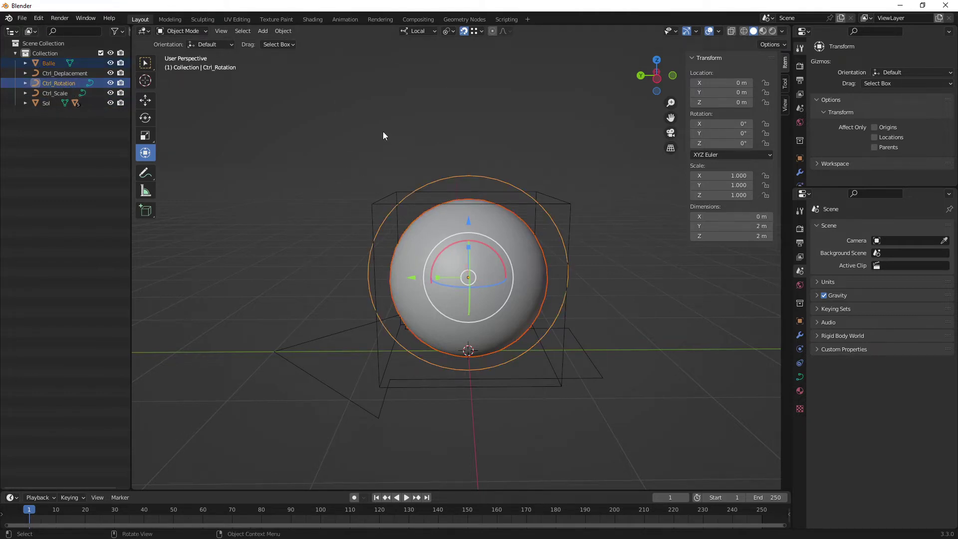
{"action": "key", "text": "alt+a"}
{"action": "left_click", "coordinate": [430, 231]}
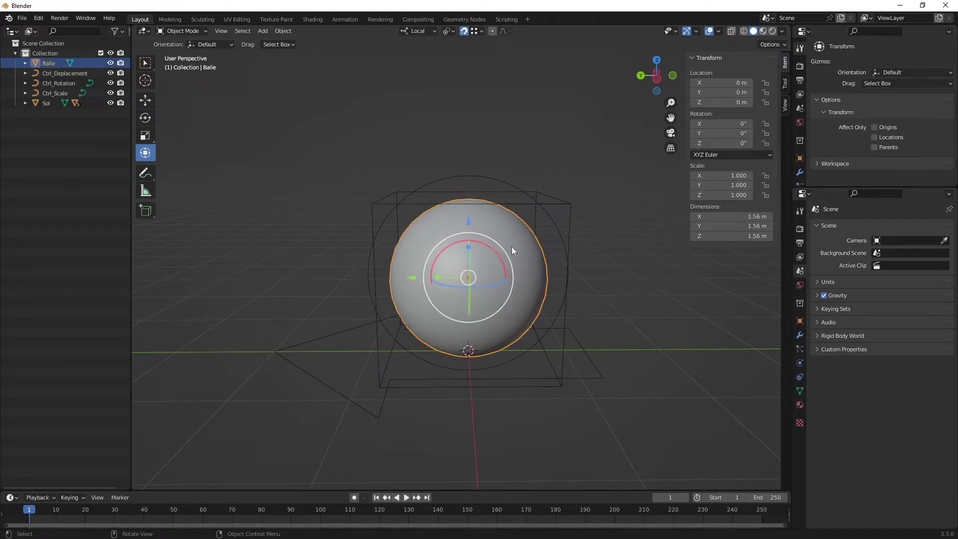
{"action": "left_click", "coordinate": [486, 176], "text": "shift"}
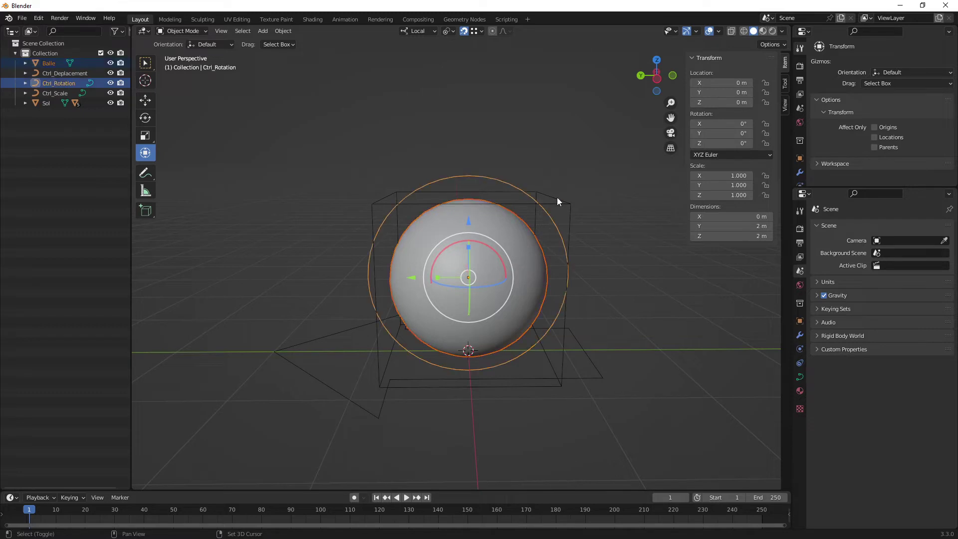
{"action": "key", "text": "ctrl+p"}
{"action": "left_click", "coordinate": [618, 228]}
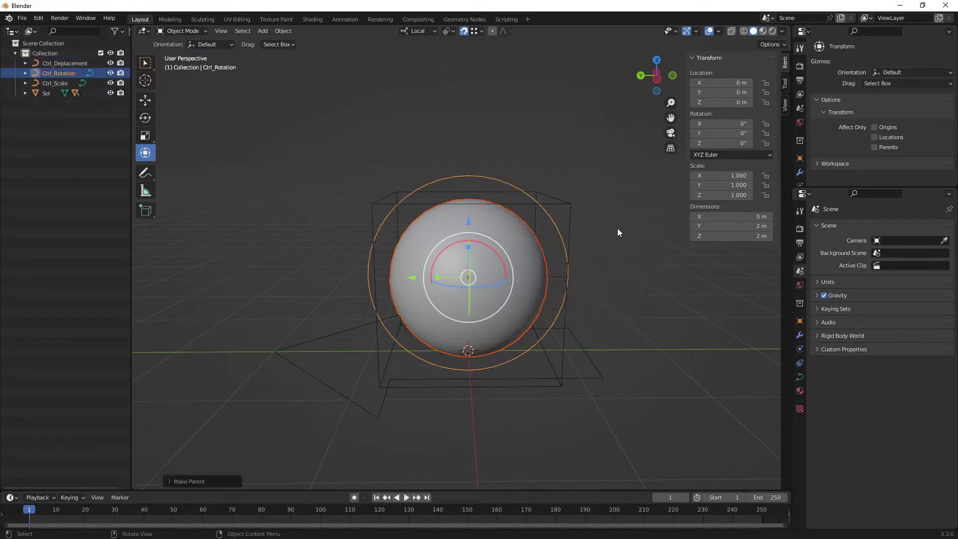
- Parent Ctrl_Rotation under Ctrl_Scale
{"action": "left_click", "coordinate": [507, 182]}
{"action": "middle_click_drag", "start_coordinate": [603, 203], "coordinate": [529, 197]}
{"action": "left_click", "coordinate": [526, 198], "text": "shift"}
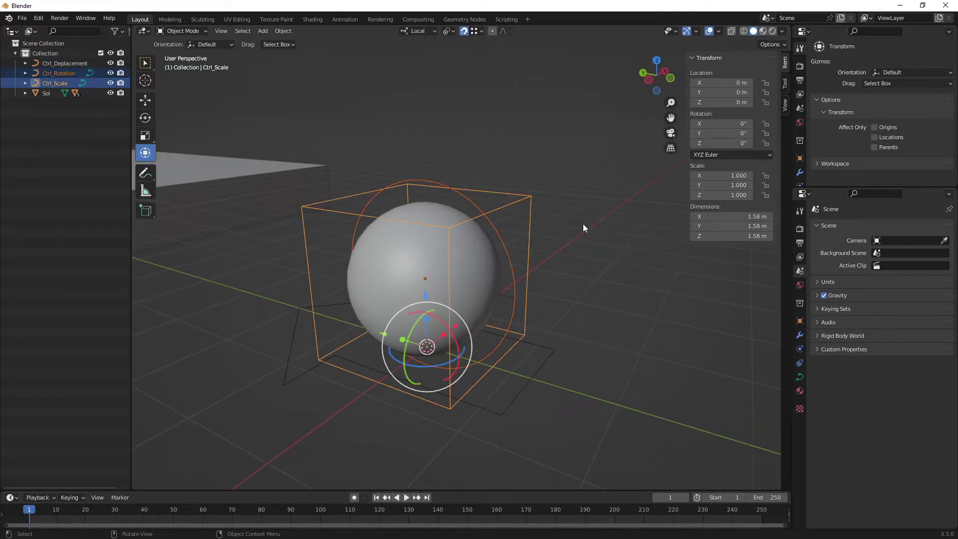
{"action": "key", "text": "ctrl+p"}
{"action": "left_click", "coordinate": [583, 225]}
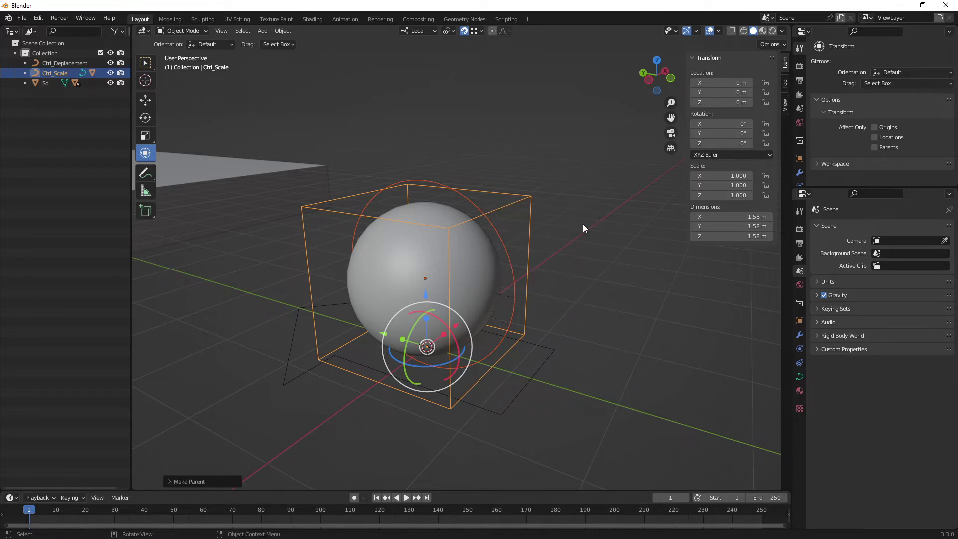
- Parent Ctrl_Scale under Ctrl_Deplacement
{"action": "left_click", "coordinate": [526, 194]}
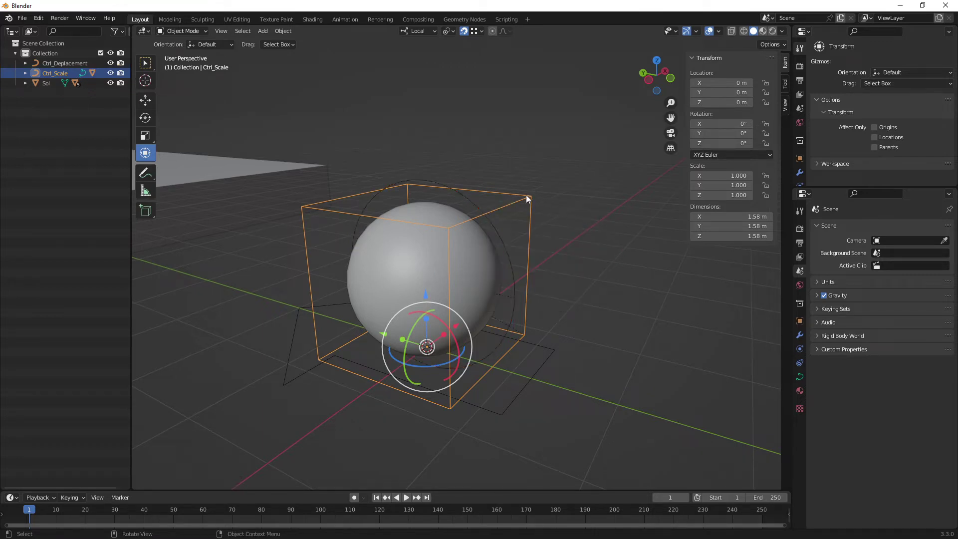
{"action": "left_click", "coordinate": [554, 349], "text": "shift"}
{"action": "key", "text": "ctrl+p"}
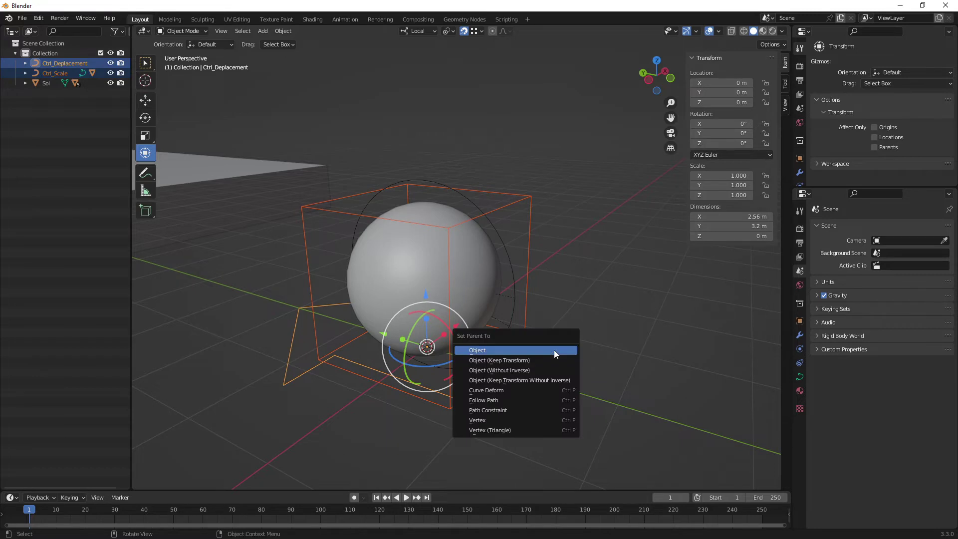
{"action": "left_click", "coordinate": [554, 349]}
- Test the rig by moving Ctrl_Deplacement and stretching the ball with Ctrl_Scale
{"action": "mouse_move", "coordinate": [352, 312]}
{"action": "middle_mouse_down"}
{"action": "mouse_move", "coordinate": [458, 330]}
{"action": "mouse_move", "coordinate": [481, 253]}
{"action": "middle_mouse_up"}
{"action": "left_click", "coordinate": [370, 333]}
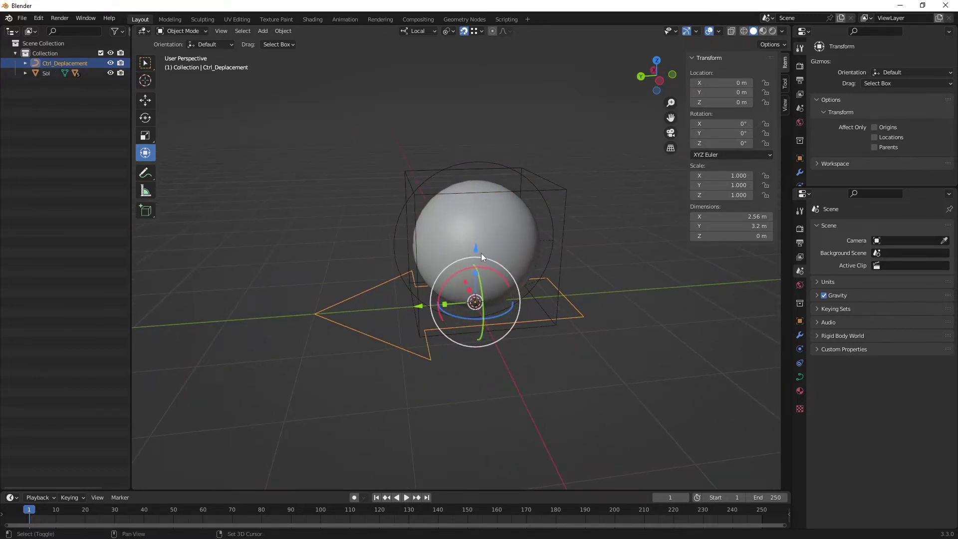
{"action": "key", "text": "g"}
{"action": "key", "text": "Escape"}
{"action": "left_click", "coordinate": [407, 170]}
{"action": "mouse_move", "coordinate": [475, 276]}
{"action": "left_mouse_down"}
{"action": "mouse_move", "coordinate": [481, 245]}
{"action": "mouse_move", "coordinate": [498, 258]}
{"action": "left_mouse_up"}
{"action": "right_click", "coordinate": [498, 259]}
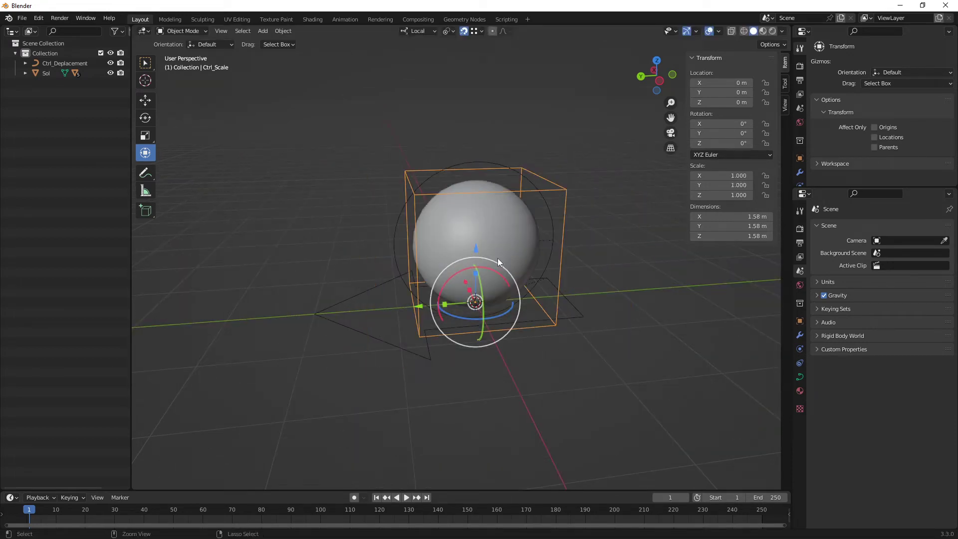
{"action": "left_click", "coordinate": [460, 161]}
{"action": "left_click_drag", "start_coordinate": [462, 209], "coordinate": [493, 194]}
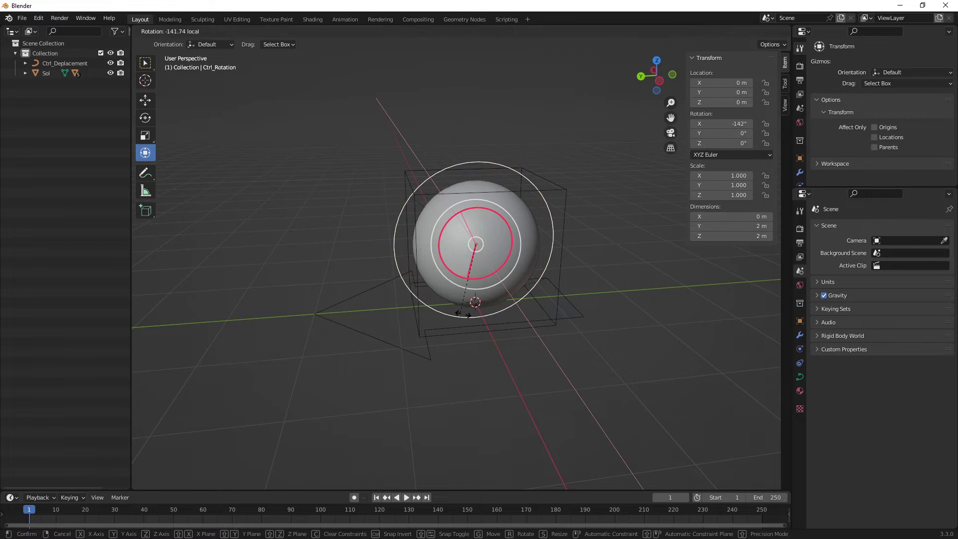
{"action": "right_click", "coordinate": [493, 194]}
{"action": "mouse_move", "coordinate": [469, 279]}
{"action": "middle_mouse_down"}
{"action": "mouse_move", "coordinate": [483, 305]}
{"action": "mouse_move", "coordinate": [360, 311]}
{"action": "mouse_move", "coordinate": [463, 308]}
{"action": "mouse_move", "coordinate": [455, 325]}
{"action": "mouse_move", "coordinate": [475, 293]}
{"action": "mouse_move", "coordinate": [437, 275]}
{"action": "middle_mouse_up"}
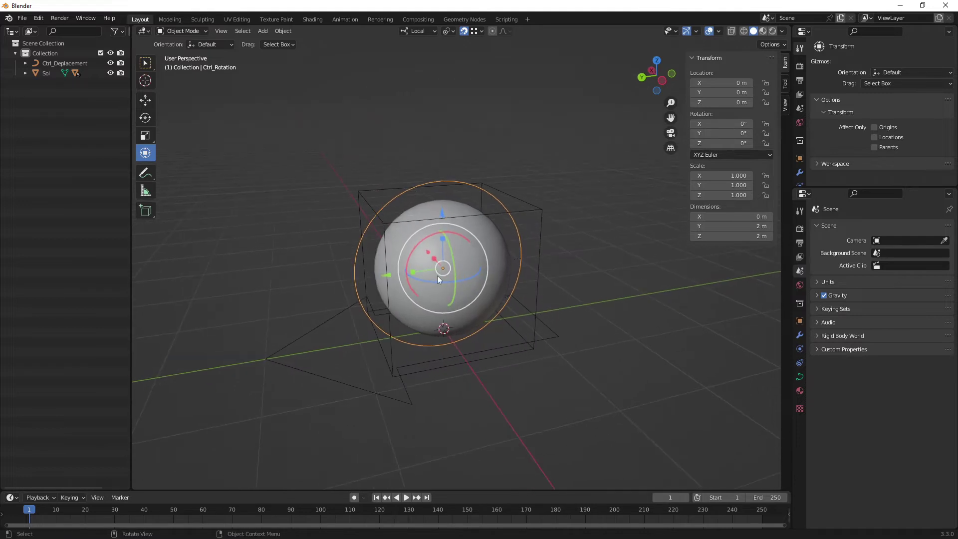
- Switch to the Shading workspace, select Balle and zoom in on it
{"action": "left_click", "coordinate": [313, 20]}
{"action": "left_click", "coordinate": [477, 180]}
{"action": "scroll", "coordinate": [448, 196], "scroll_direction": "up", "scroll_amount": 2}
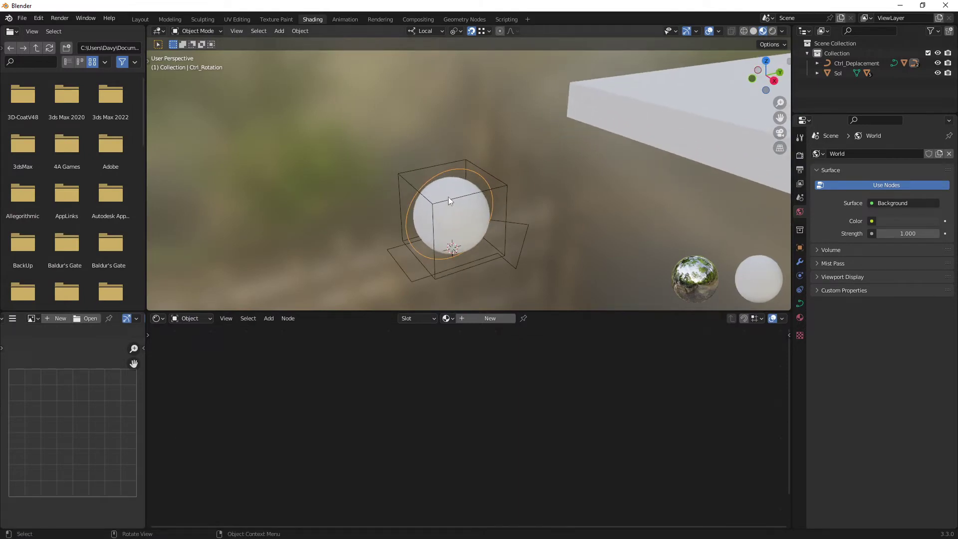
{"action": "scroll", "coordinate": [481, 259], "scroll_direction": "up", "scroll_amount": 1}
{"action": "scroll", "coordinate": [471, 238], "scroll_direction": "up", "scroll_amount": 1}
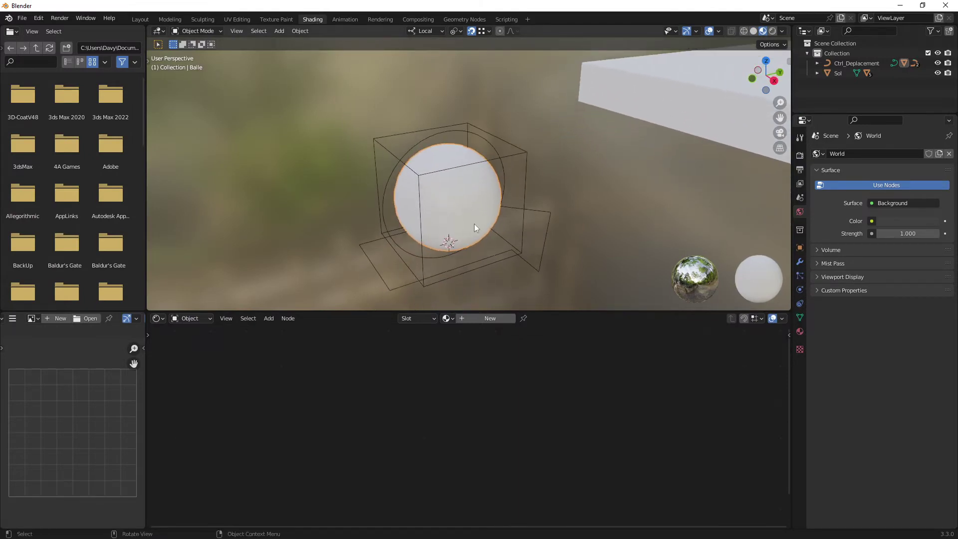
{"action": "mouse_move", "coordinate": [474, 223]}
{"action": "middle_mouse_down"}
{"action": "mouse_move", "coordinate": [465, 233]}
{"action": "mouse_move", "coordinate": [568, 236]}
{"action": "mouse_move", "coordinate": [481, 230]}
{"action": "mouse_move", "coordinate": [475, 216]}
{"action": "mouse_move", "coordinate": [481, 230]}
{"action": "middle_mouse_up"}
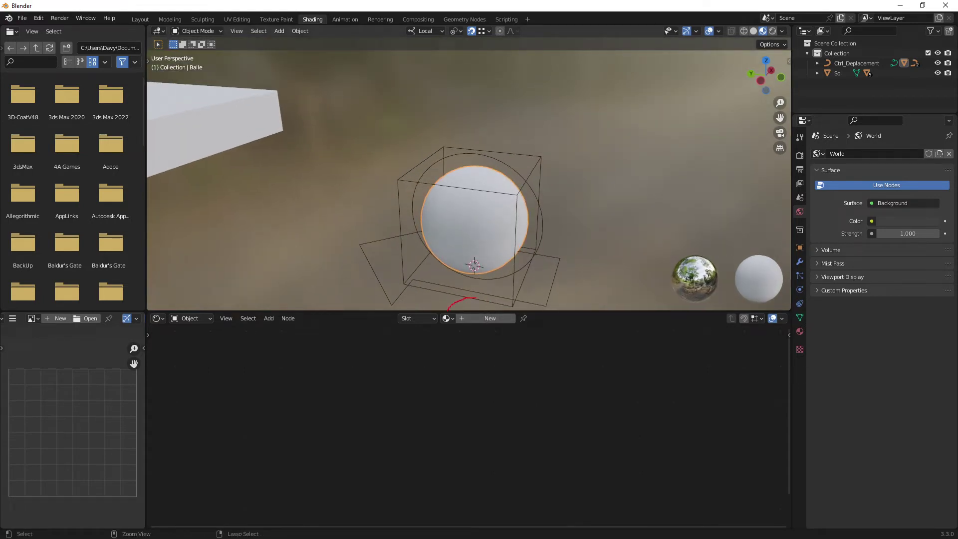
- Create a new ball material and link a Checker Texture into its Base Color
{"action": "left_click", "coordinate": [490, 317]}
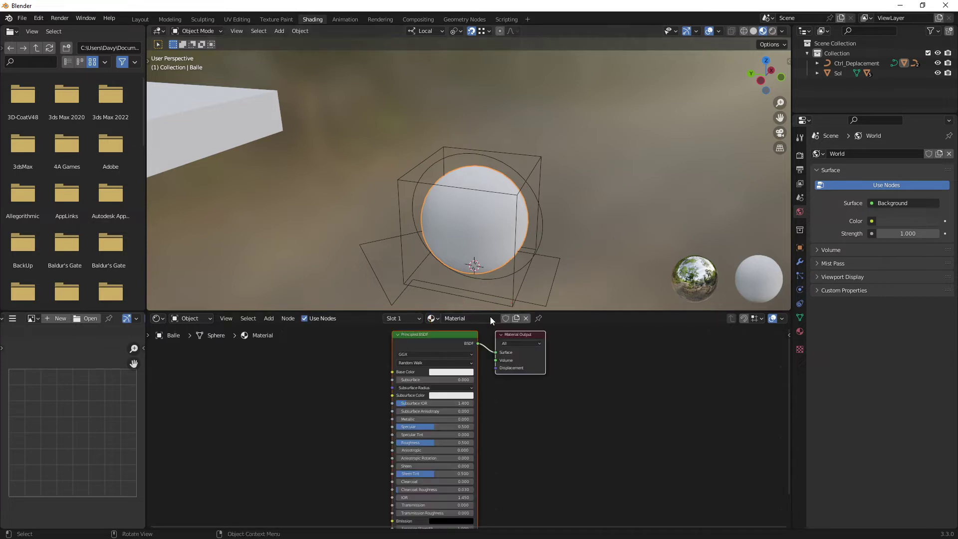
{"action": "mouse_move", "coordinate": [351, 397]}
{"action": "middle_mouse_down", "text": "ctrl"}
{"action": "mouse_move", "coordinate": [404, 412]}
{"action": "mouse_move", "coordinate": [414, 389]}
{"action": "middle_mouse_up", "text": "ctrl"}
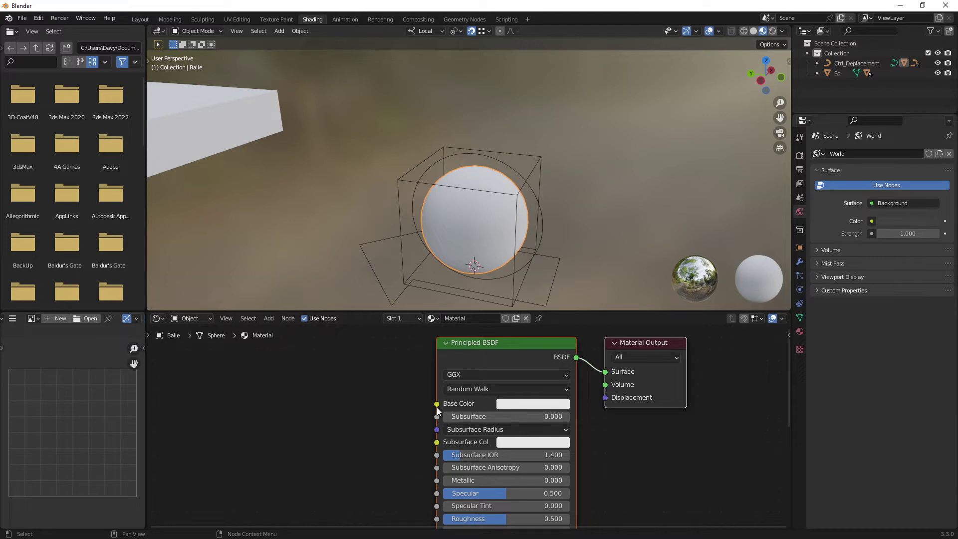
{"action": "left_click_drag", "start_coordinate": [437, 403], "coordinate": [432, 403]}
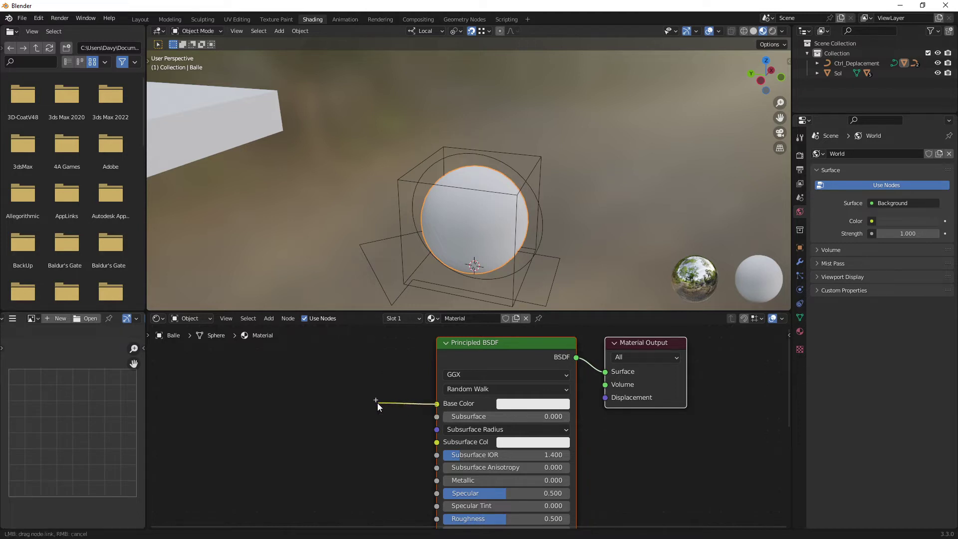
{"action": "left_click_drag", "start_coordinate": [336, 402], "coordinate": [336, 402]}
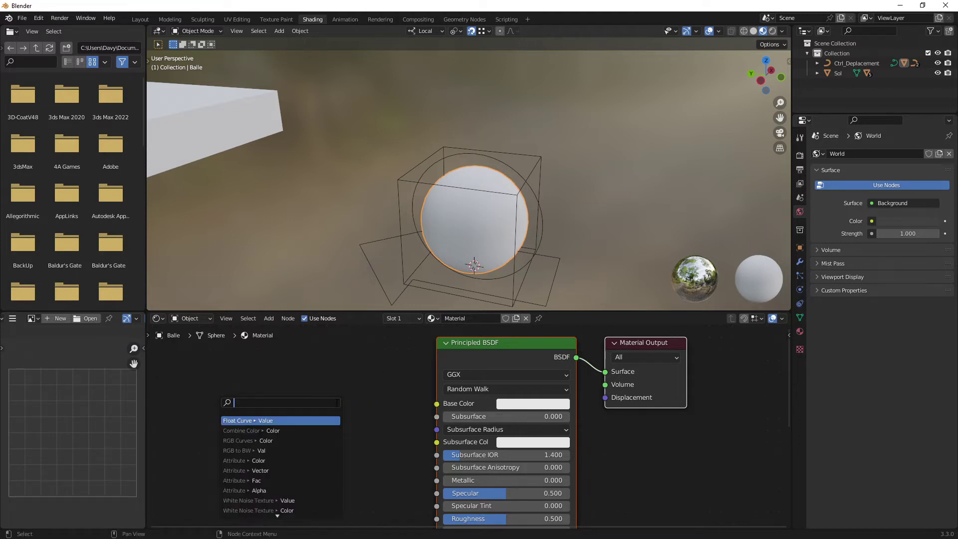
{"action": "type", "text": "chec"}
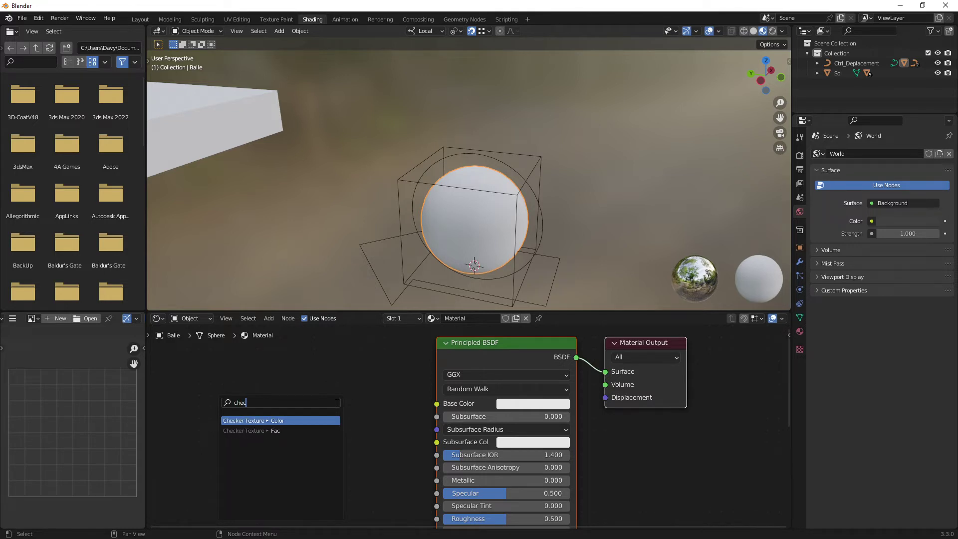
{"action": "key", "text": "Return"}
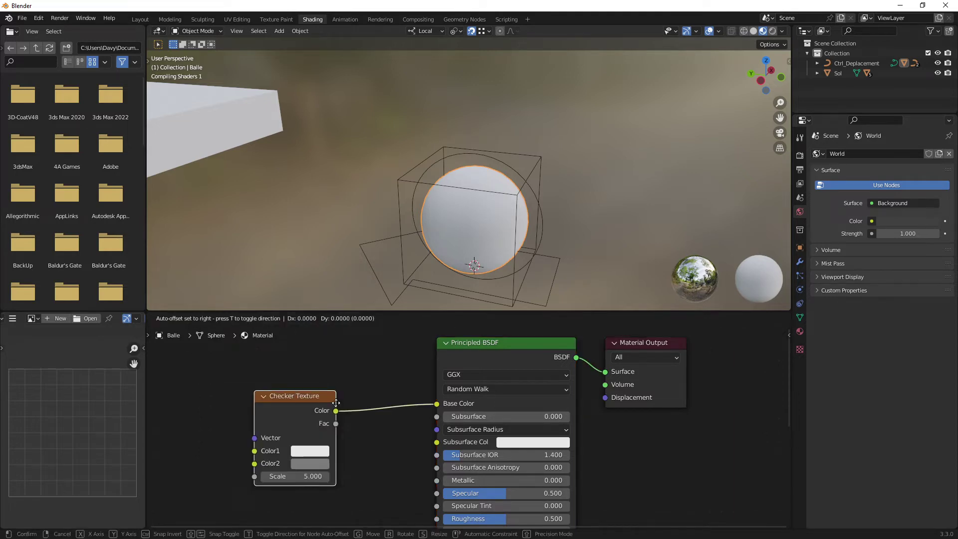
{"action": "left_click", "coordinate": [356, 400]}
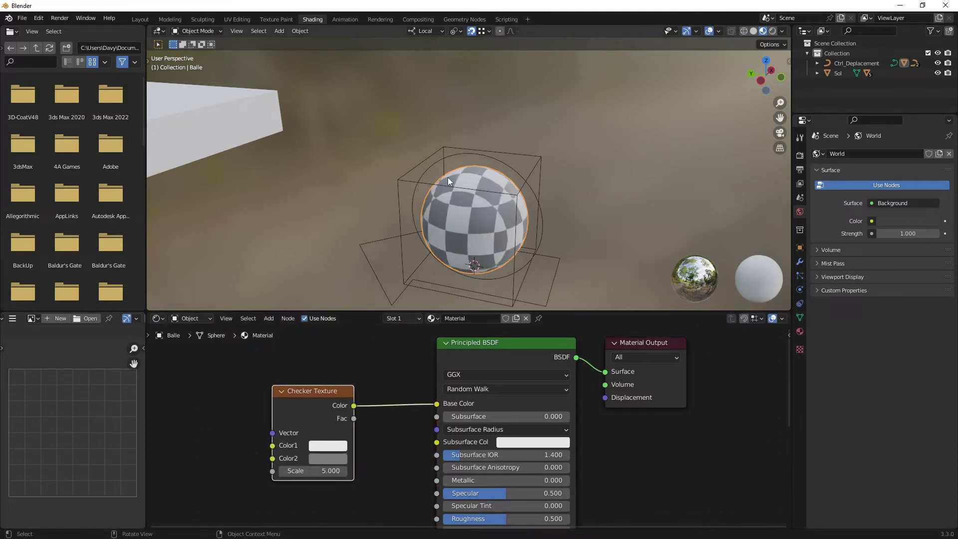
- Set the checker's Color1 to saturated blue and Color2 to yellow
{"action": "mouse_move", "coordinate": [549, 254]}
{"action": "middle_mouse_down"}
{"action": "mouse_move", "coordinate": [597, 240]}
{"action": "mouse_move", "coordinate": [502, 226]}
{"action": "mouse_move", "coordinate": [539, 245]}
{"action": "mouse_move", "coordinate": [439, 244]}
{"action": "mouse_move", "coordinate": [477, 242]}
{"action": "mouse_move", "coordinate": [465, 229]}
{"action": "mouse_move", "coordinate": [432, 298]}
{"action": "middle_mouse_up"}
{"action": "scroll", "coordinate": [467, 244], "scroll_direction": "up", "scroll_amount": 1}
{"action": "scroll", "coordinate": [469, 240], "scroll_direction": "up", "scroll_amount": 1}
{"action": "scroll", "coordinate": [472, 240], "scroll_direction": "up", "scroll_amount": 1}
{"action": "left_click_drag", "start_coordinate": [320, 390], "coordinate": [320, 383]}
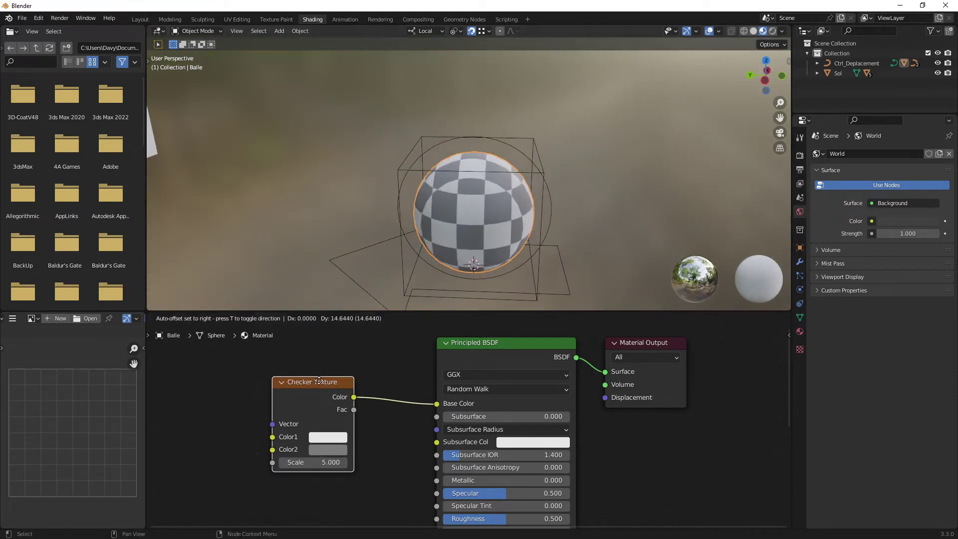
{"action": "left_click", "coordinate": [329, 437]}
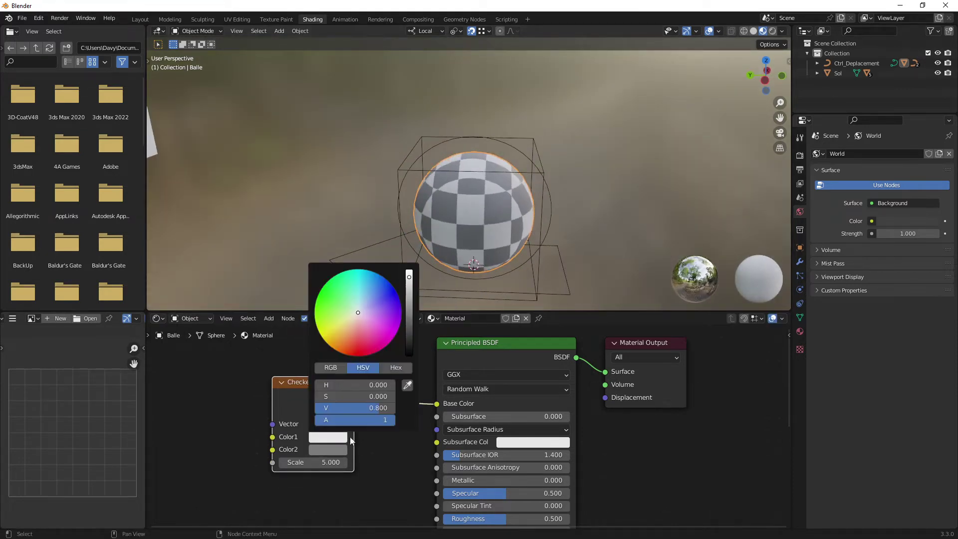
{"action": "mouse_move", "coordinate": [371, 312]}
{"action": "left_mouse_down"}
{"action": "mouse_move", "coordinate": [398, 302]}
{"action": "mouse_move", "coordinate": [358, 321]}
{"action": "mouse_move", "coordinate": [408, 284]}
{"action": "left_mouse_up"}
{"action": "left_click", "coordinate": [330, 449]}
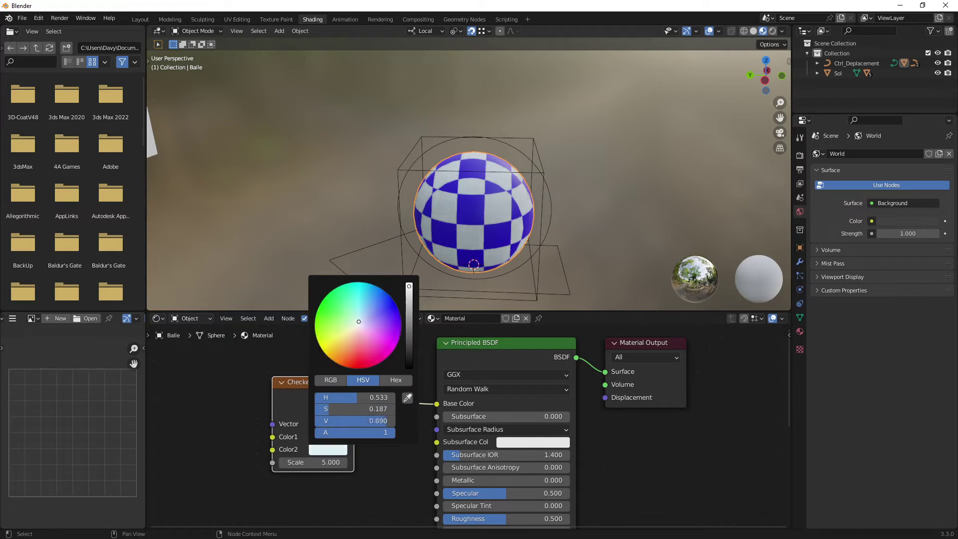
{"action": "left_click_drag", "start_coordinate": [359, 323], "coordinate": [338, 346]}
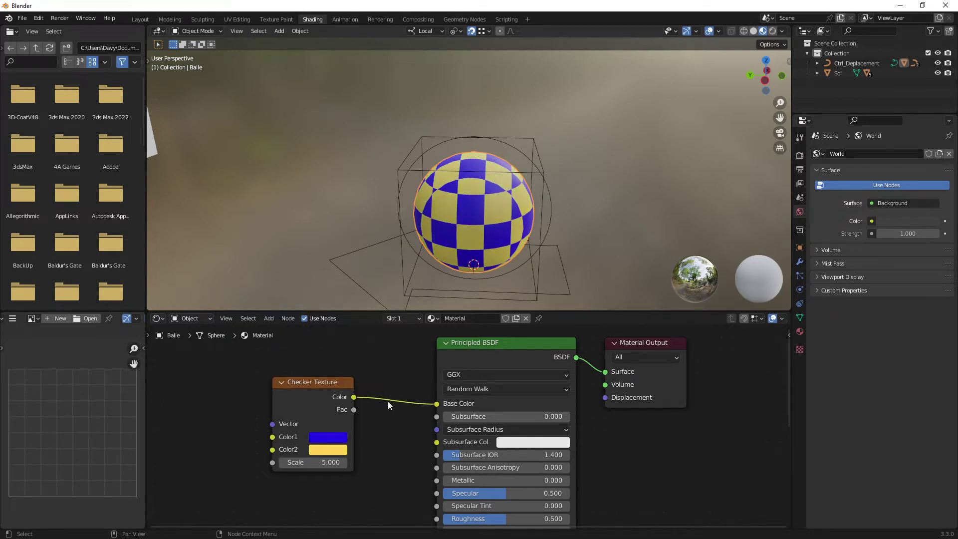
{"action": "left_click_drag", "start_coordinate": [315, 383], "coordinate": [315, 389]}
{"action": "middle_click_drag", "start_coordinate": [492, 256], "coordinate": [432, 247]}
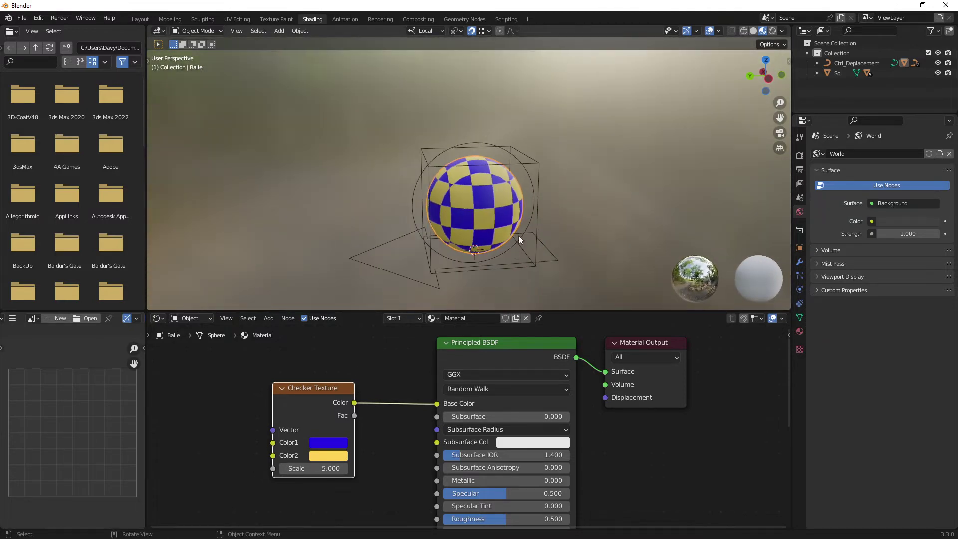
{"action": "middle_click_drag", "start_coordinate": [432, 247], "coordinate": [744, 50]}
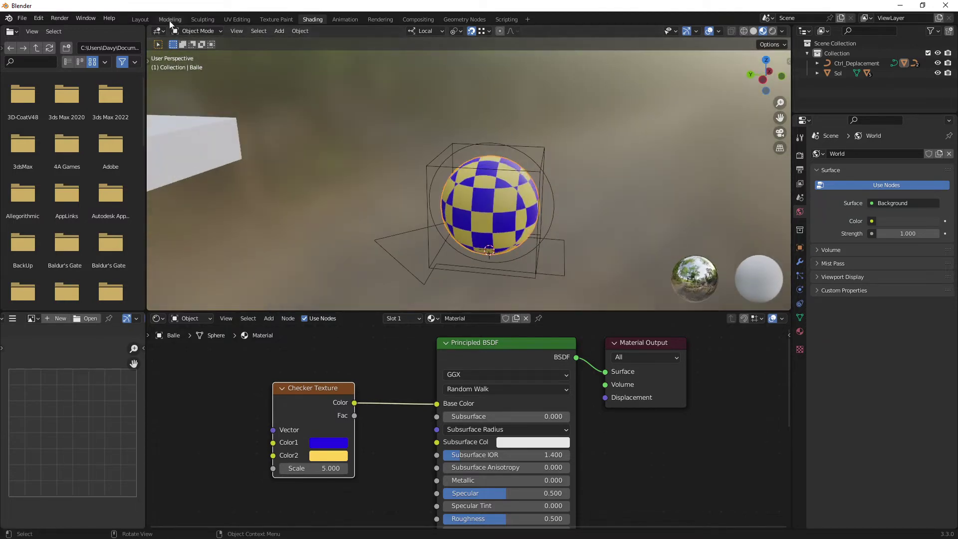
- Return to Layout in material preview and sketch a red annotation arrow over the view
{"action": "left_click", "coordinate": [144, 19]}
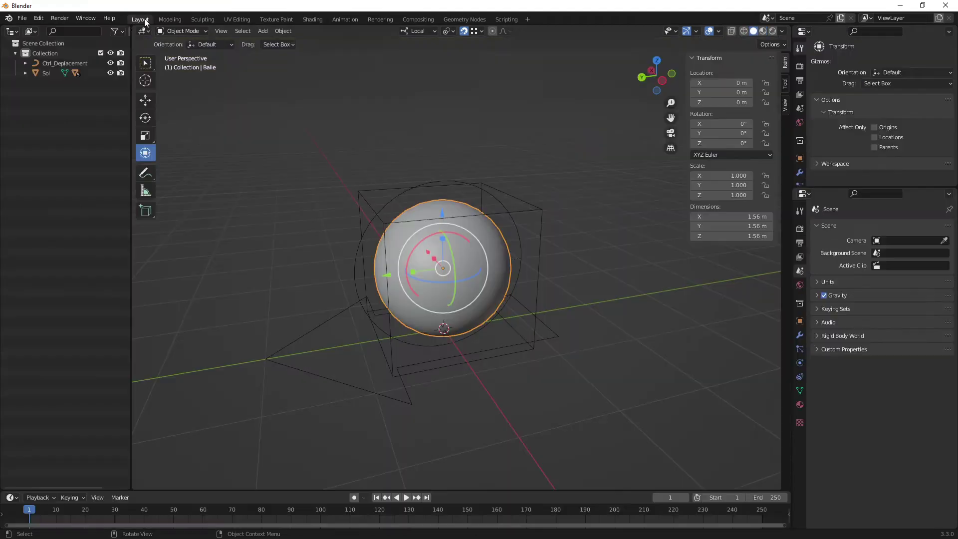
{"action": "left_click", "coordinate": [765, 32]}
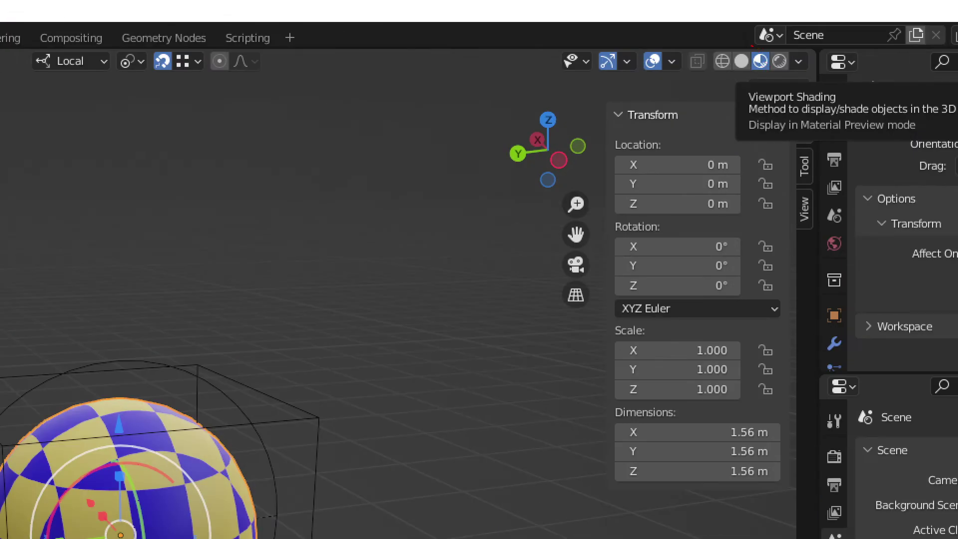
{"action": "left_click_drag", "start_coordinate": [559, 216], "coordinate": [679, 146]}
{"action": "left_click_drag", "start_coordinate": [701, 106], "coordinate": [753, 86]}
{"action": "left_click_drag", "start_coordinate": [752, 86], "coordinate": [731, 120]}
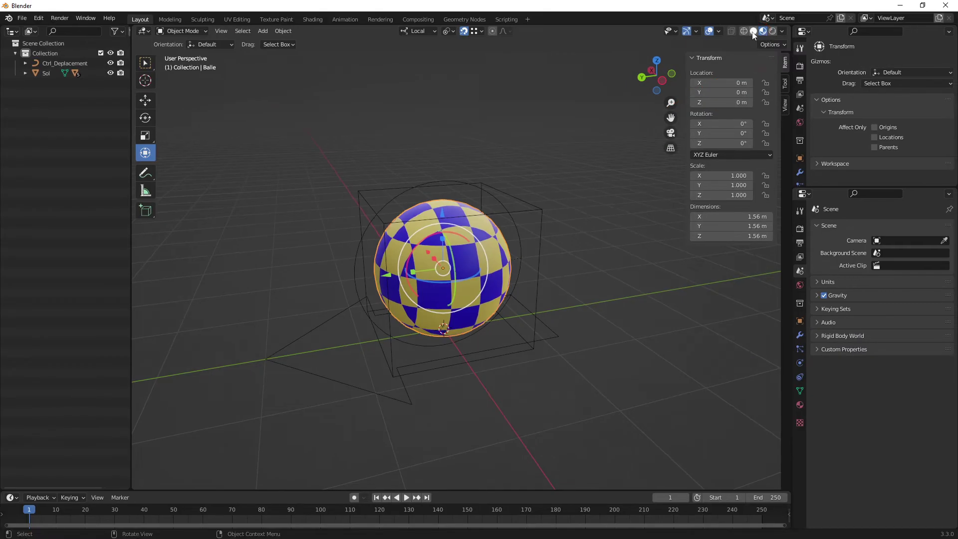
- Switch to Solid shading and try Object, Texture, Random, Single and Attribute colouring
{"action": "left_click", "coordinate": [754, 32]}
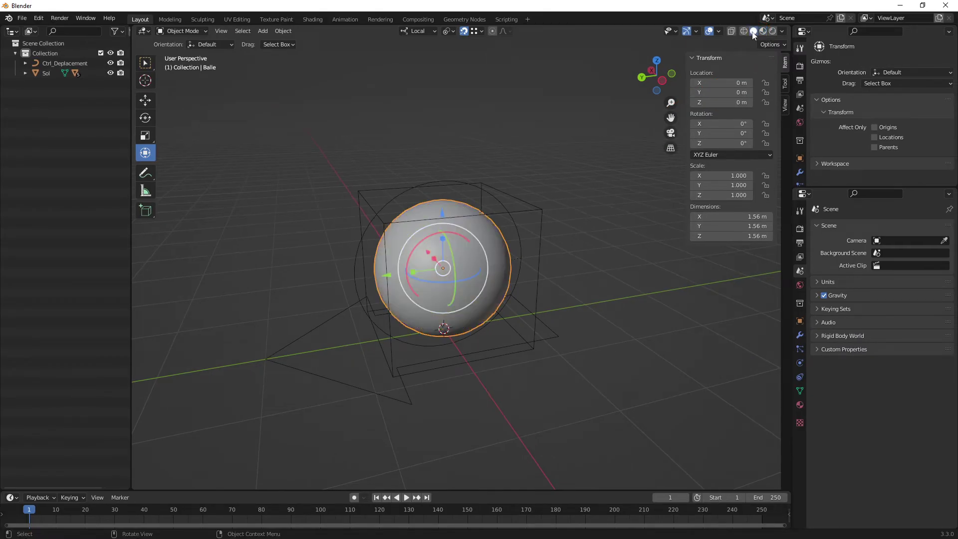
{"action": "left_click", "coordinate": [781, 32]}
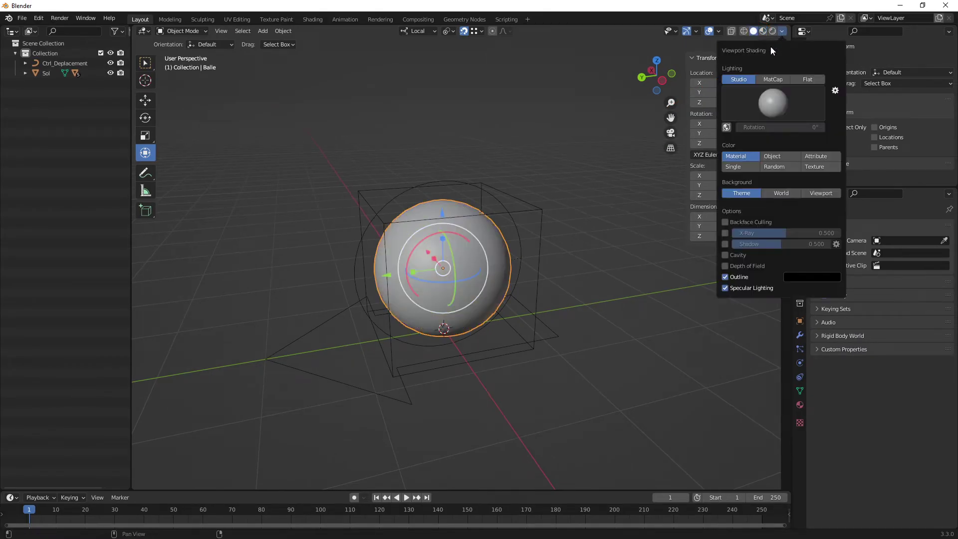
{"action": "left_click", "coordinate": [779, 157]}
{"action": "left_click", "coordinate": [814, 167]}
{"action": "left_click", "coordinate": [773, 167]}
{"action": "left_click", "coordinate": [733, 167]}
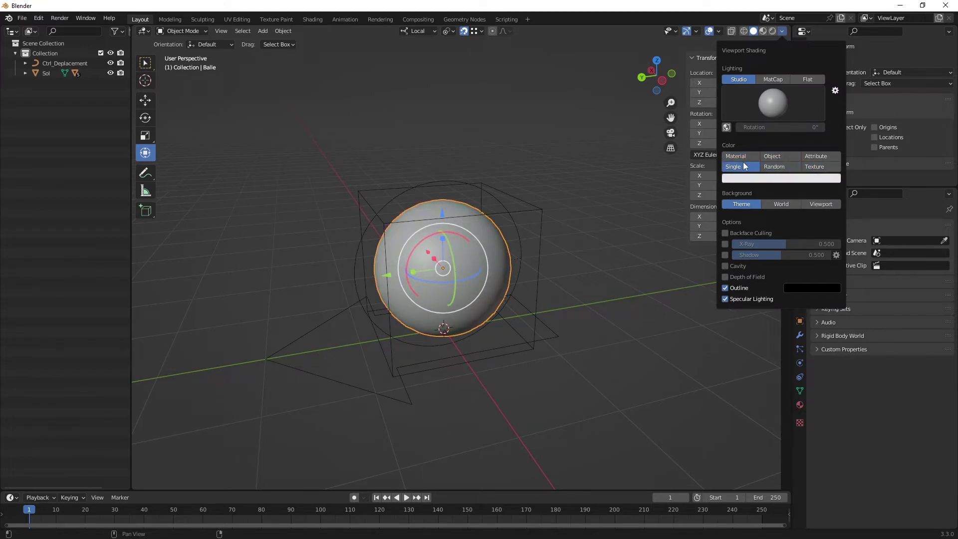
{"action": "left_click", "coordinate": [816, 156]}
- Settle on MatCap lighting with Material colour in the shading options
{"action": "left_click", "coordinate": [746, 157]}
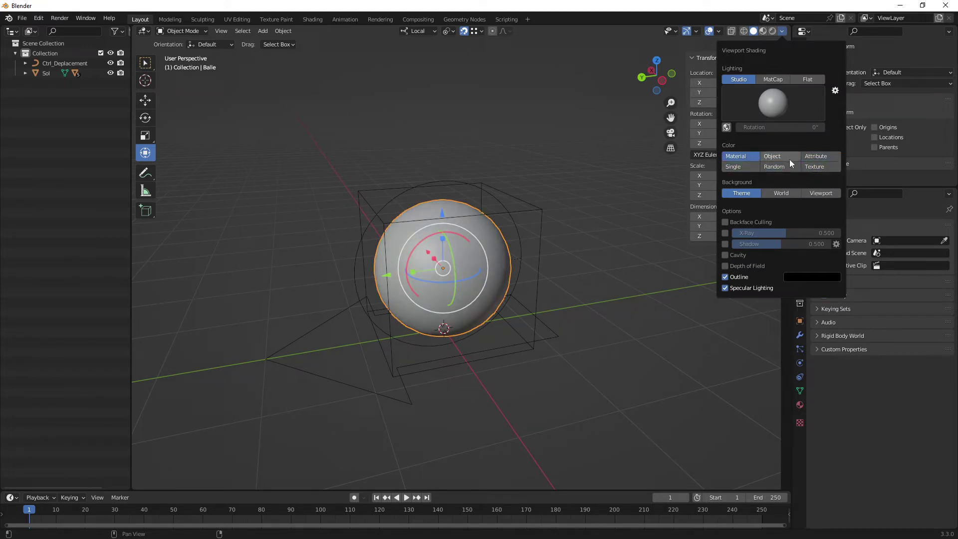
{"action": "left_click", "coordinate": [773, 80]}
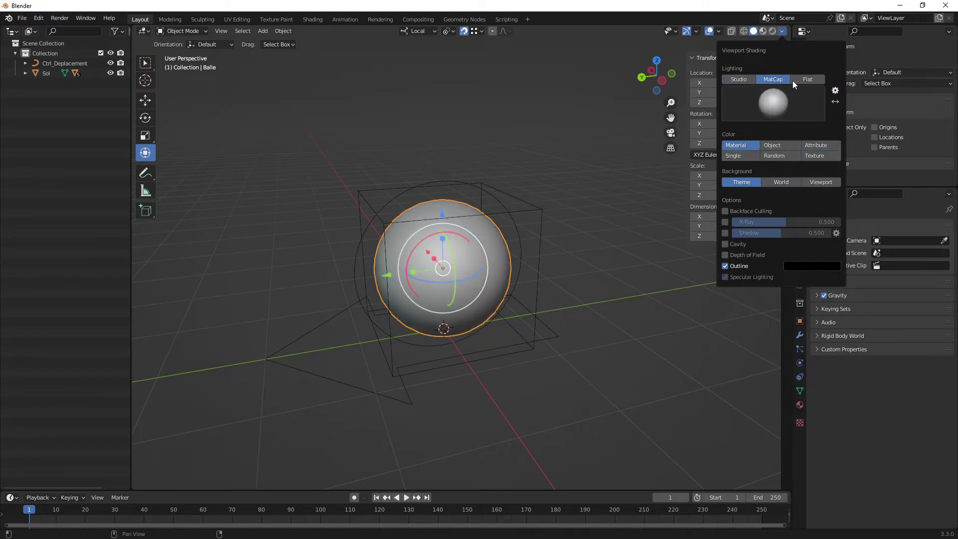
{"action": "left_click", "coordinate": [781, 144]}
{"action": "left_click", "coordinate": [823, 155]}
{"action": "left_click", "coordinate": [735, 144]}
{"action": "left_click", "coordinate": [753, 32]}
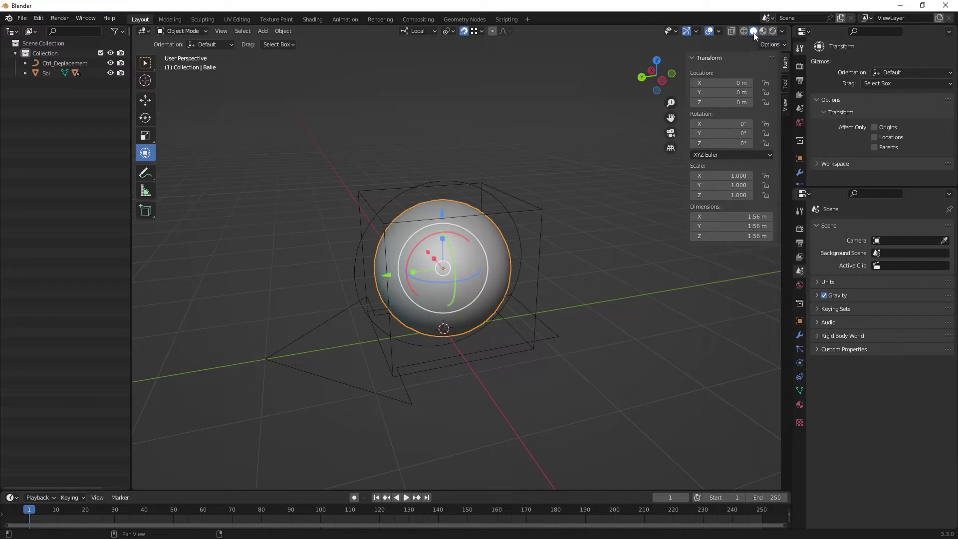
- Restore Material Preview shading and select the Ctrl_Deplacement controller
{"action": "left_click", "coordinate": [763, 31]}
{"action": "mouse_move", "coordinate": [735, 105]}
{"action": "middle_mouse_down"}
{"action": "mouse_move", "coordinate": [328, 271]}
{"action": "mouse_move", "coordinate": [397, 295]}
{"action": "mouse_move", "coordinate": [556, 290]}
{"action": "mouse_move", "coordinate": [451, 301]}
{"action": "mouse_move", "coordinate": [550, 290]}
{"action": "mouse_move", "coordinate": [494, 323]}
{"action": "mouse_move", "coordinate": [565, 339]}
{"action": "mouse_move", "coordinate": [477, 319]}
{"action": "mouse_move", "coordinate": [474, 340]}
{"action": "mouse_move", "coordinate": [493, 322]}
{"action": "mouse_move", "coordinate": [530, 322]}
{"action": "middle_mouse_up"}
{"action": "left_click", "coordinate": [548, 273]}
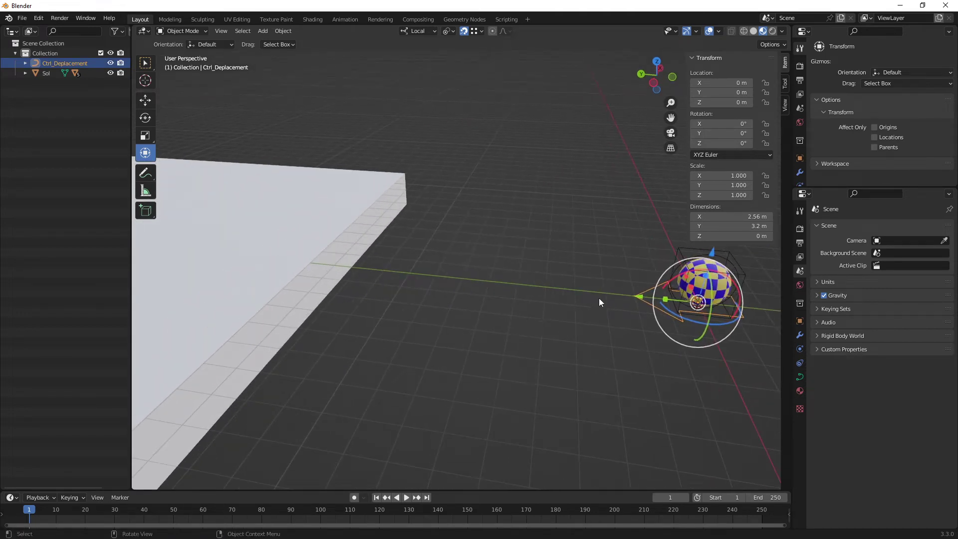
{"action": "mouse_move", "coordinate": [604, 285]}
{"action": "middle_mouse_down", "text": "shift"}
{"action": "mouse_move", "coordinate": [432, 275]}
{"action": "mouse_move", "coordinate": [471, 281]}
{"action": "middle_mouse_up", "text": "shift"}
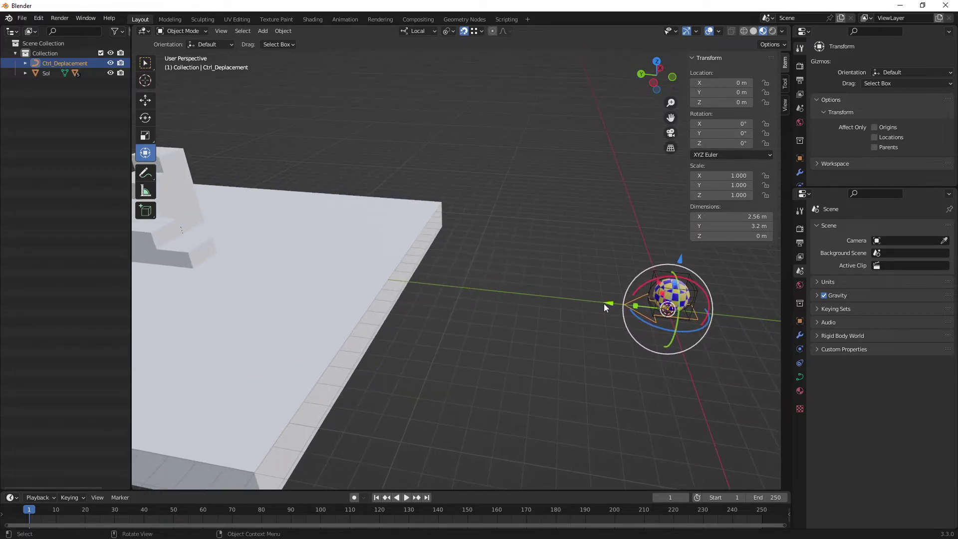
- Move Ctrl_Deplacement along Y to 23.483 m, just in front of the first step
{"action": "left_click_drag", "start_coordinate": [608, 303], "coordinate": [501, 348]}
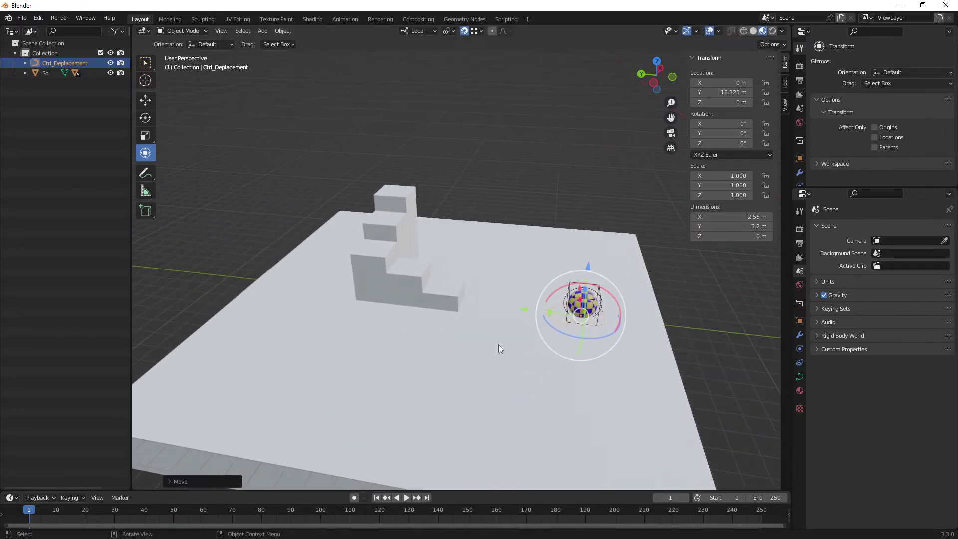
{"action": "scroll", "coordinate": [536, 248], "scroll_direction": "up", "scroll_amount": 4}
{"action": "scroll", "coordinate": [522, 278], "scroll_direction": "up", "scroll_amount": 1}
{"action": "scroll", "coordinate": [609, 347], "scroll_direction": "up", "scroll_amount": 1}
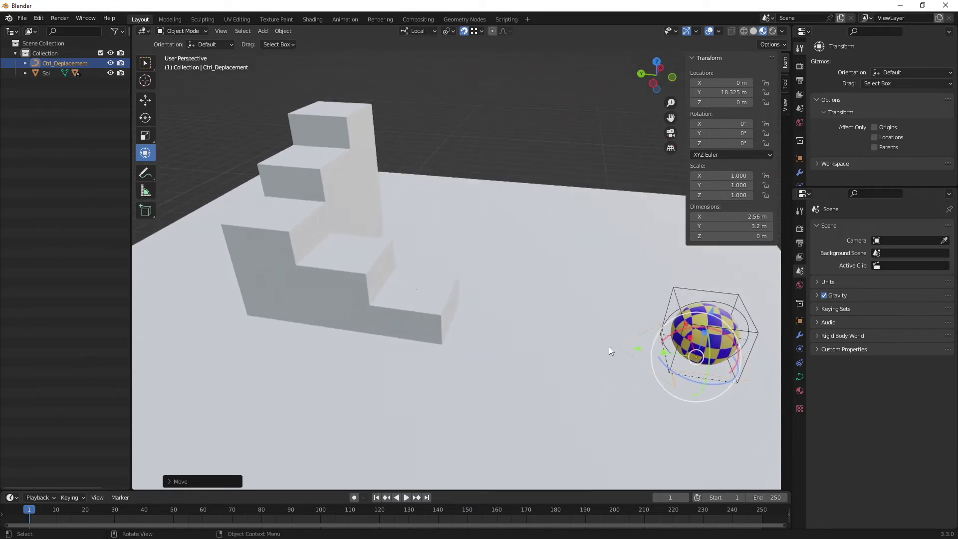
{"action": "left_click_drag", "start_coordinate": [636, 353], "coordinate": [448, 322]}
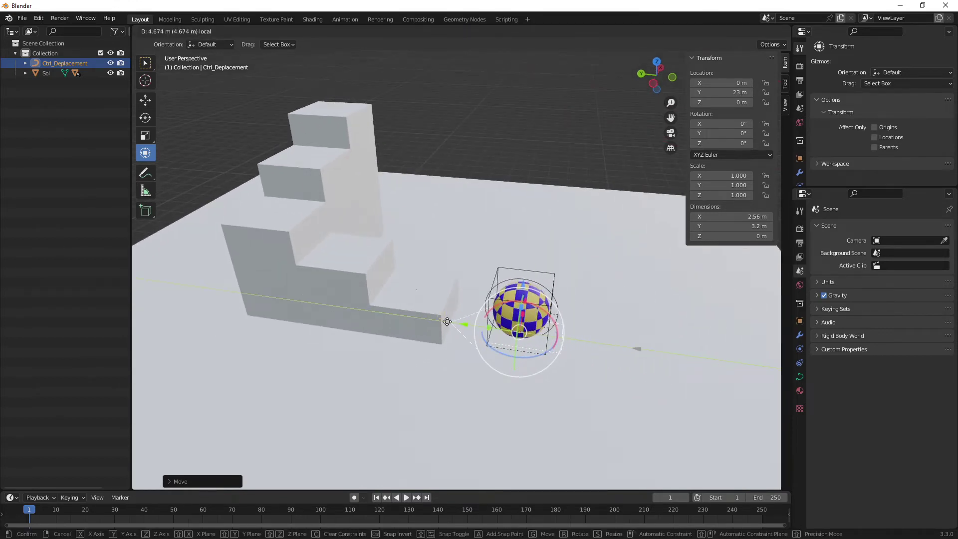
{"action": "mouse_move", "coordinate": [447, 322]}
{"action": "middle_mouse_down"}
{"action": "mouse_move", "coordinate": [529, 276]}
{"action": "mouse_move", "coordinate": [489, 265]}
{"action": "mouse_move", "coordinate": [504, 254]}
{"action": "mouse_move", "coordinate": [537, 303]}
{"action": "mouse_move", "coordinate": [465, 295]}
{"action": "mouse_move", "coordinate": [505, 273]}
{"action": "mouse_move", "coordinate": [513, 281]}
{"action": "mouse_move", "coordinate": [441, 343]}
{"action": "middle_mouse_up"}
{"action": "scroll", "coordinate": [499, 264], "scroll_direction": "up", "scroll_amount": 3}
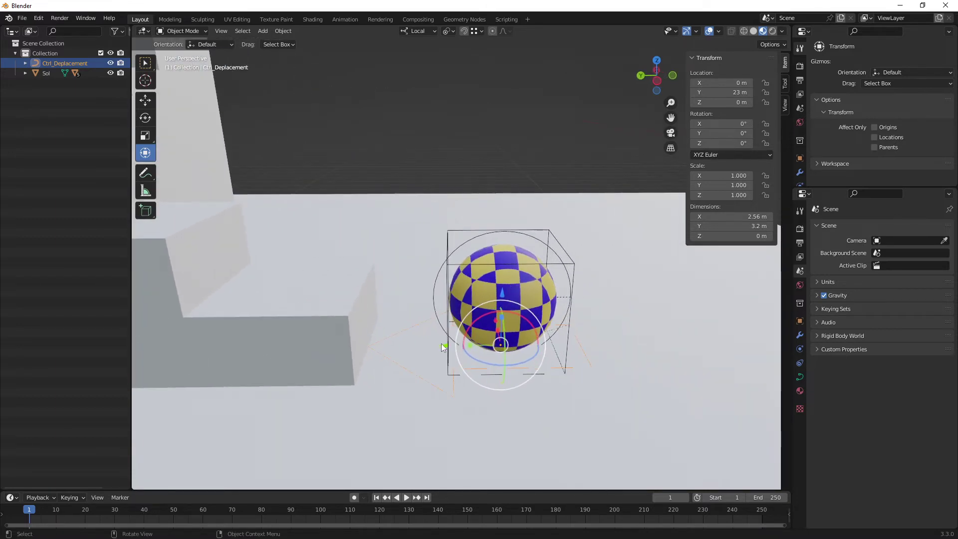
{"action": "left_click_drag", "start_coordinate": [441, 344], "coordinate": [409, 342]}
{"action": "mouse_move", "coordinate": [409, 342]}
{"action": "middle_mouse_down"}
{"action": "mouse_move", "coordinate": [393, 280]}
{"action": "mouse_move", "coordinate": [478, 283]}
{"action": "mouse_move", "coordinate": [458, 291]}
{"action": "mouse_move", "coordinate": [453, 280]}
{"action": "mouse_move", "coordinate": [473, 241]}
{"action": "middle_mouse_up"}
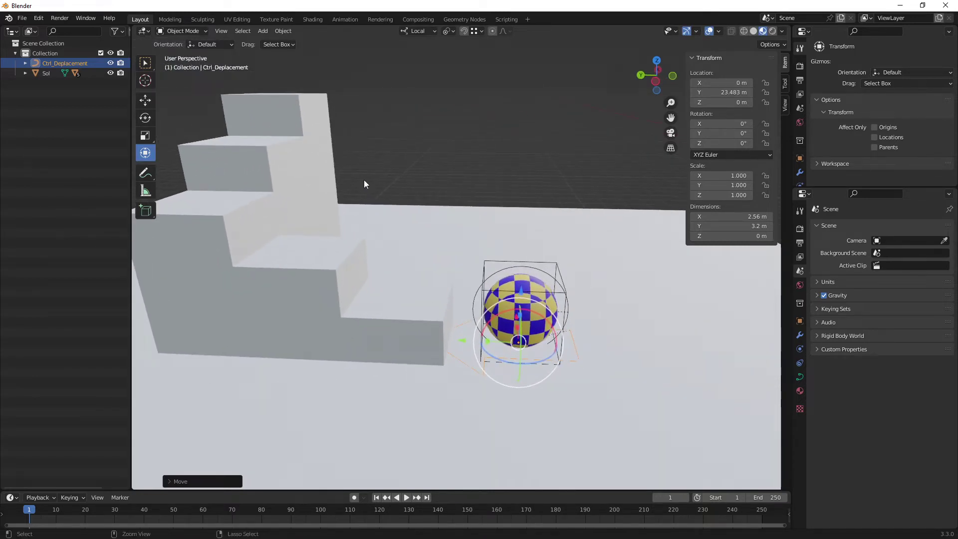
{"action": "scroll", "coordinate": [364, 180], "scroll_direction": "down", "scroll_amount": 3}
{"action": "scroll", "coordinate": [379, 234], "scroll_direction": "down", "scroll_amount": 1}
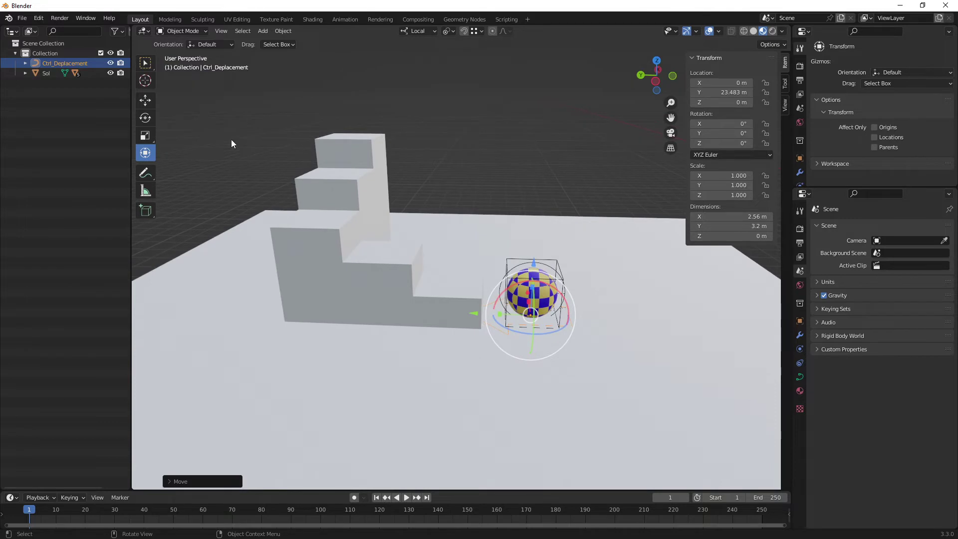
- Expand Sol's children in a widened outliner and select only the floor Sol
{"action": "left_click", "coordinate": [25, 73]}
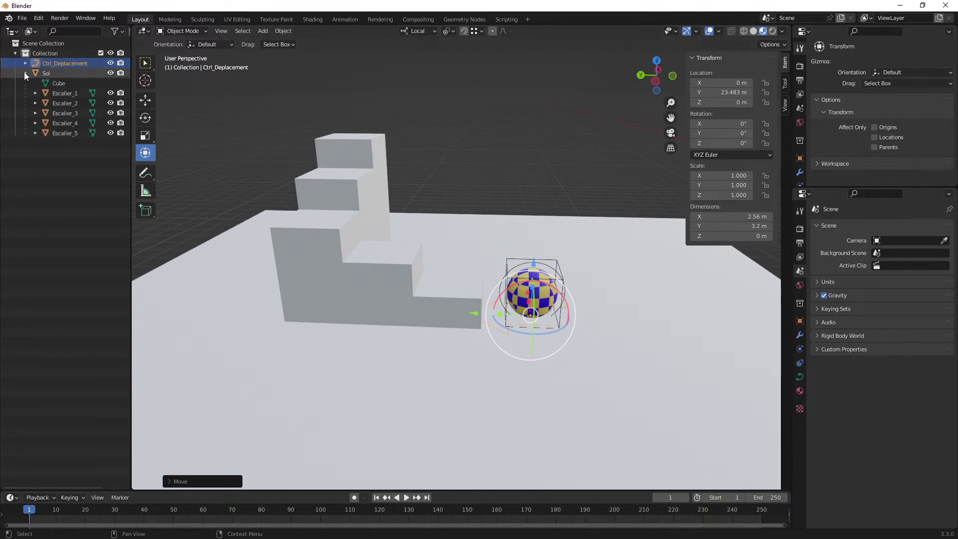
{"action": "left_click", "coordinate": [69, 74]}
{"action": "left_click", "coordinate": [83, 133], "text": "shift"}
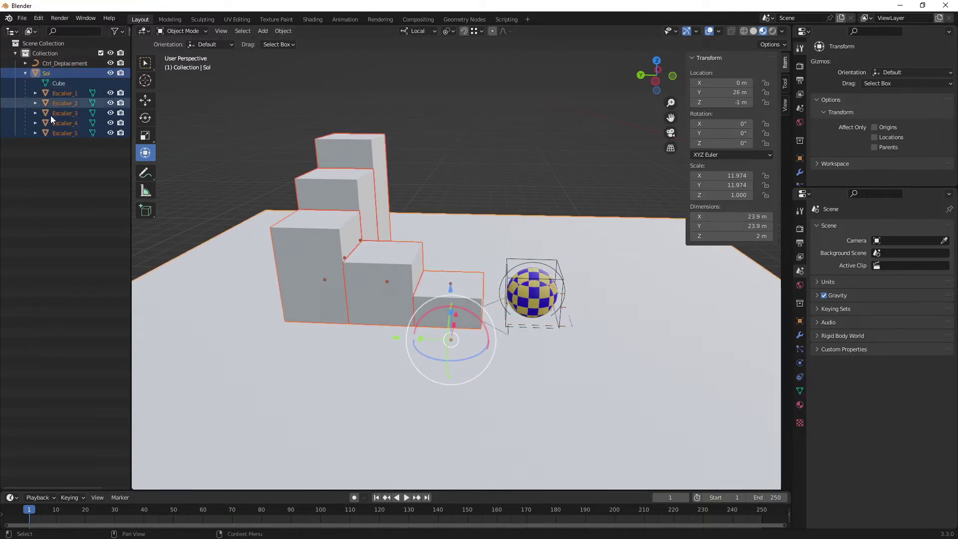
{"action": "left_click", "coordinate": [24, 73]}
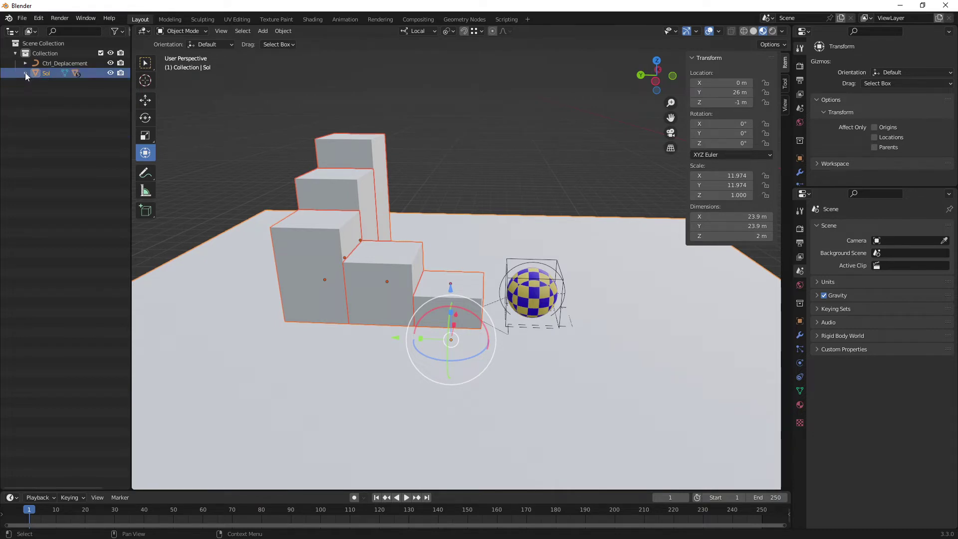
{"action": "left_click", "coordinate": [25, 73]}
{"action": "left_click_drag", "start_coordinate": [130, 83], "coordinate": [168, 86]}
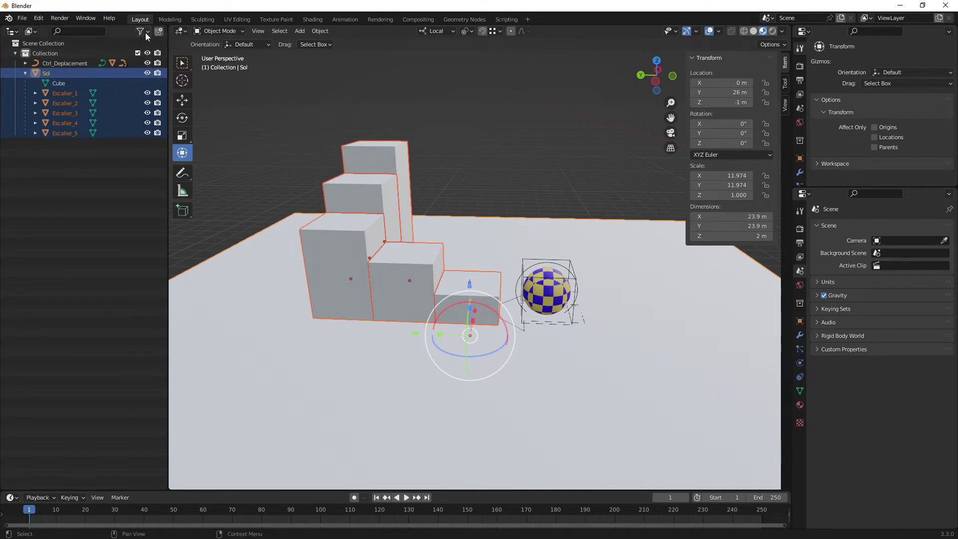
{"action": "left_click", "coordinate": [51, 73]}
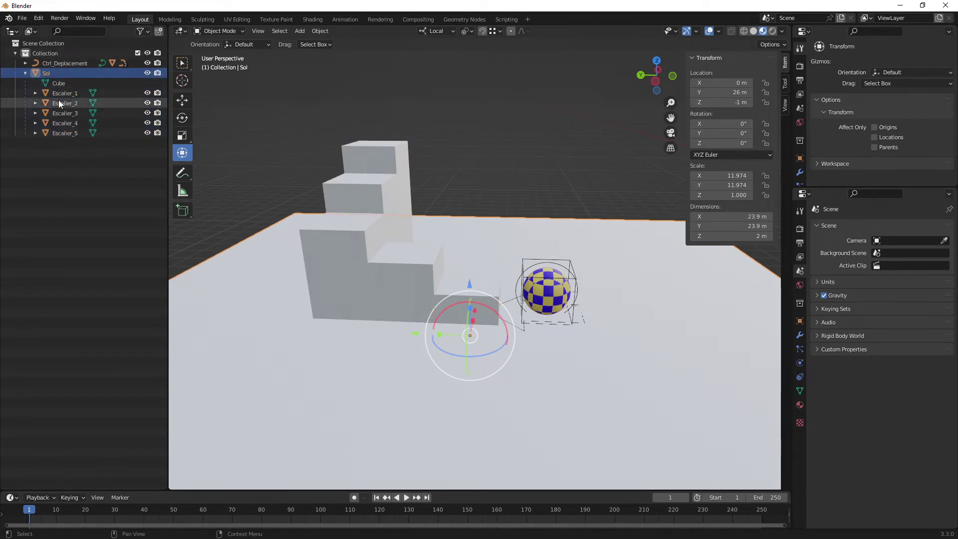
- Enable the Selectable toggles and make Sol and Escalier_1–5 unselectable
{"action": "left_click", "coordinate": [141, 31]}
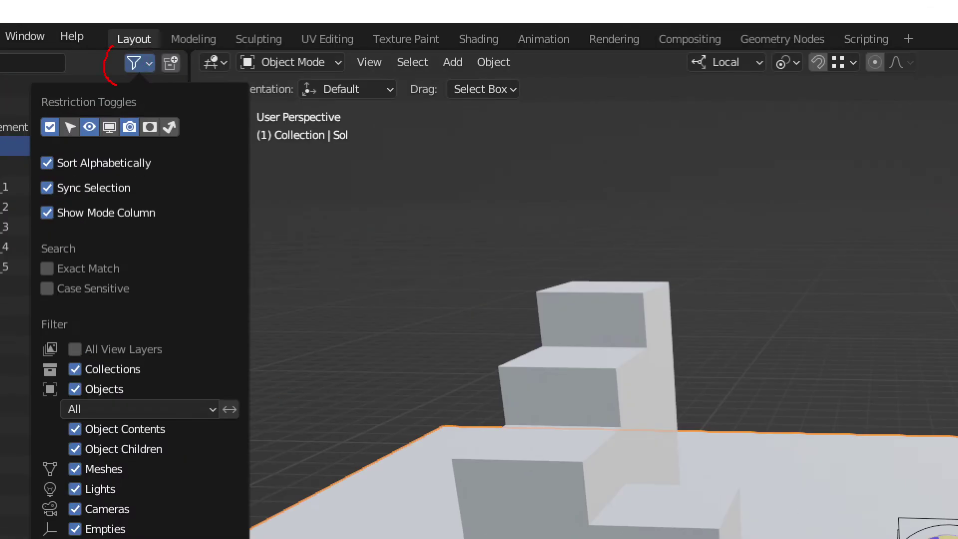
{"action": "left_click_drag", "start_coordinate": [116, 83], "coordinate": [127, 48]}
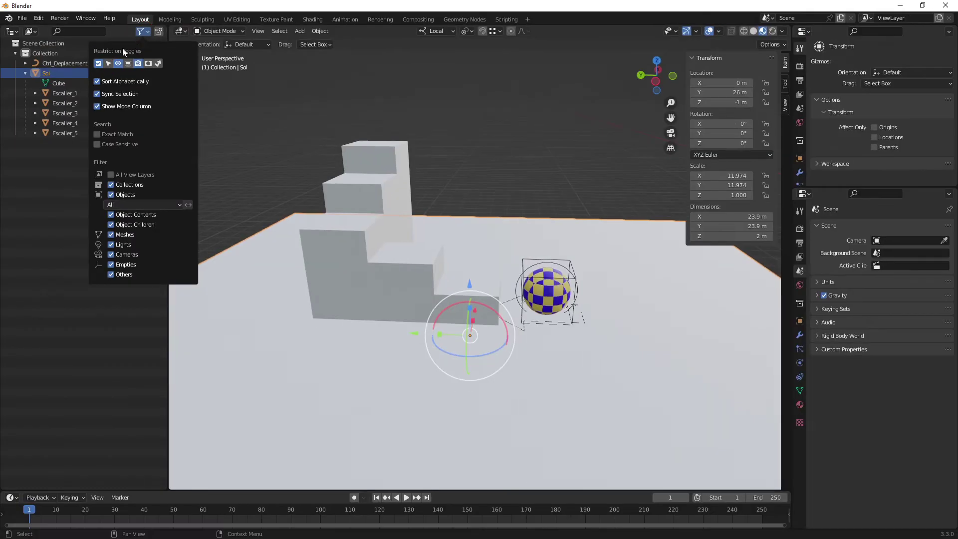
{"action": "left_click", "coordinate": [144, 32]}
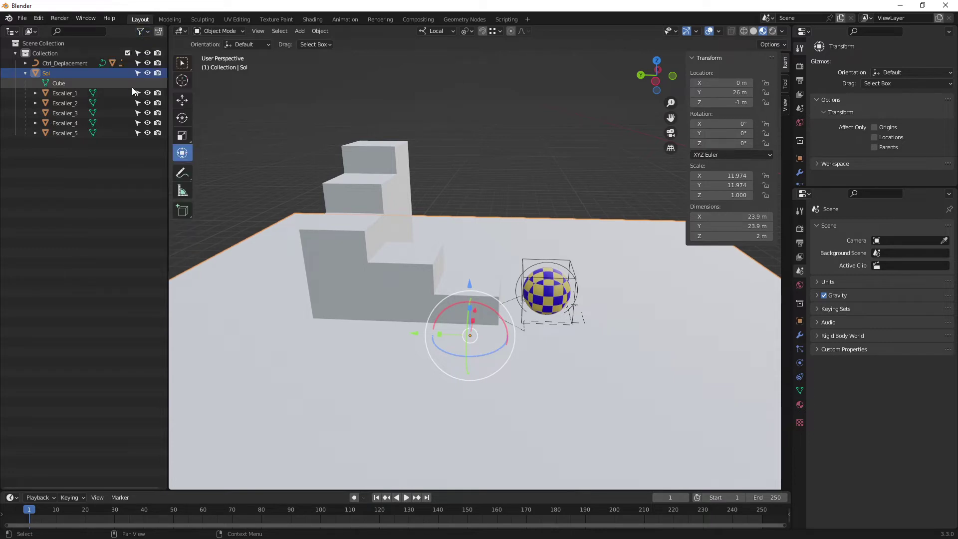
{"action": "left_click", "coordinate": [75, 134], "text": "shift"}
{"action": "left_click_drag", "start_coordinate": [138, 73], "coordinate": [136, 132]}
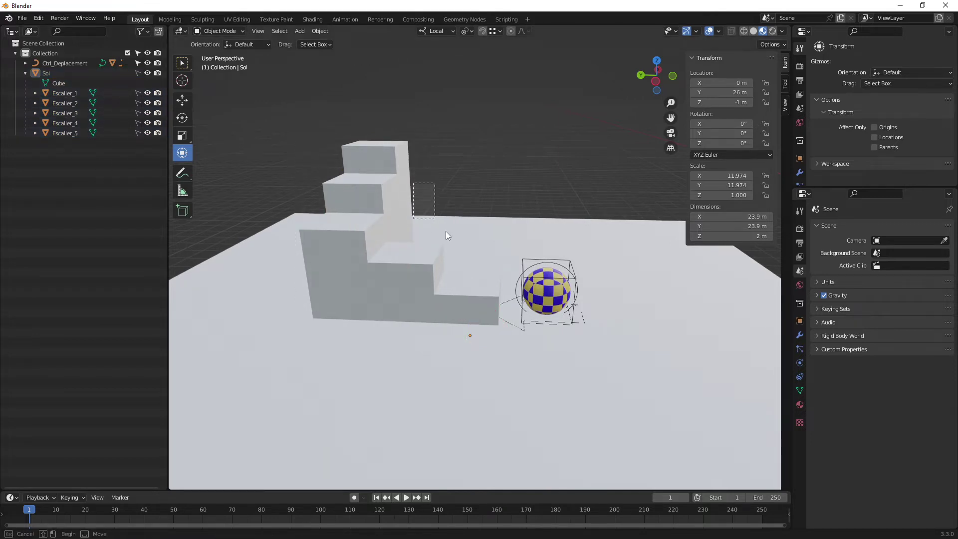
{"action": "mouse_move", "coordinate": [445, 231]}
{"action": "middle_mouse_down"}
{"action": "mouse_move", "coordinate": [433, 224]}
{"action": "mouse_move", "coordinate": [427, 284]}
{"action": "mouse_move", "coordinate": [361, 341]}
{"action": "mouse_move", "coordinate": [564, 322]}
{"action": "mouse_move", "coordinate": [365, 200]}
{"action": "middle_mouse_up"}
{"action": "left_click", "coordinate": [448, 252]}
- Expand Ctrl_Deplacement's hierarchy, make Balle unselectable, and collapse Sol's child list
{"action": "scroll", "coordinate": [412, 304], "scroll_direction": "up", "scroll_amount": 4}
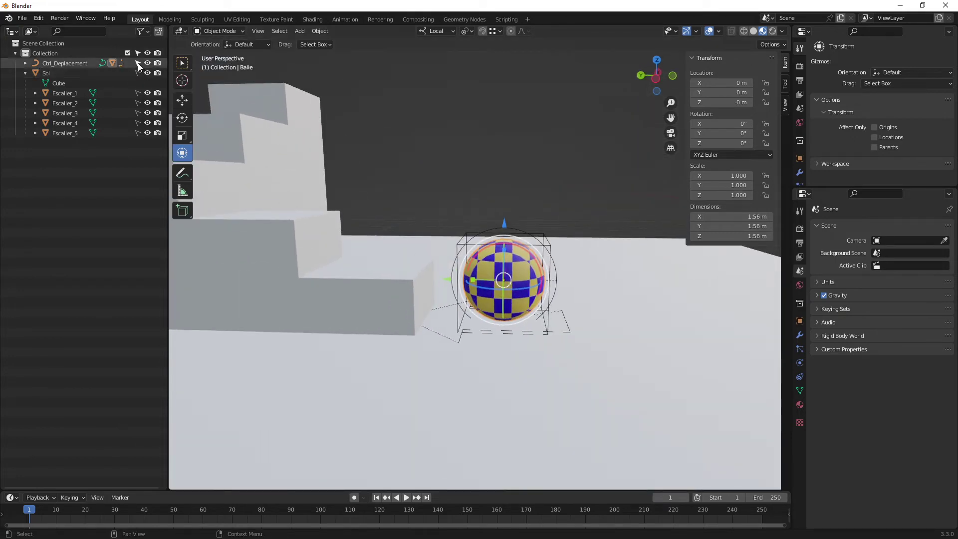
{"action": "left_click", "coordinate": [25, 63]}
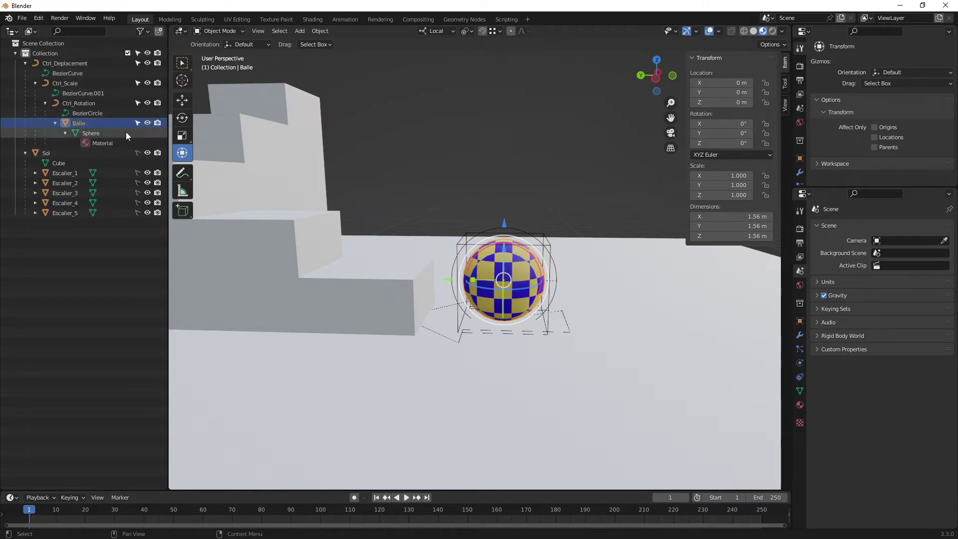
{"action": "left_click", "coordinate": [138, 122]}
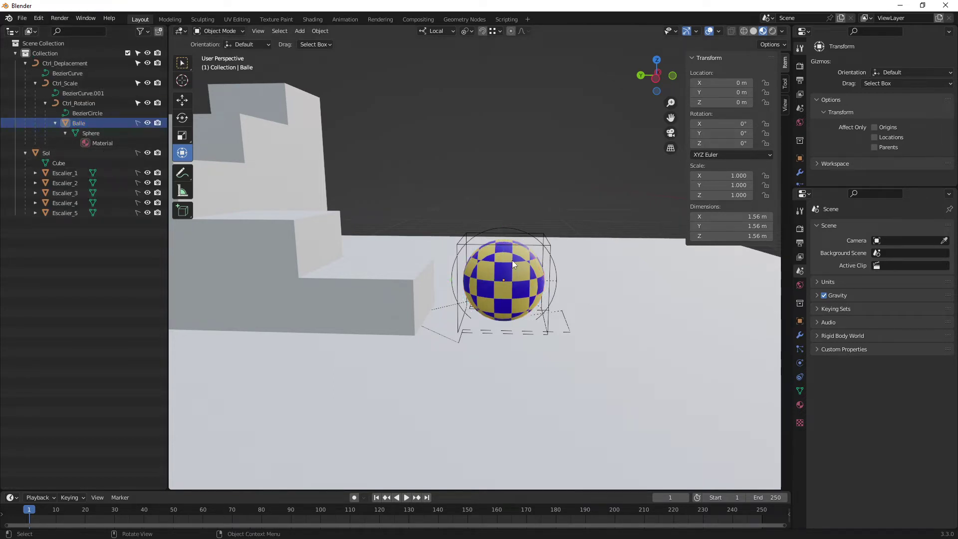
{"action": "left_click", "coordinate": [16, 54]}
{"action": "left_click", "coordinate": [16, 53]}
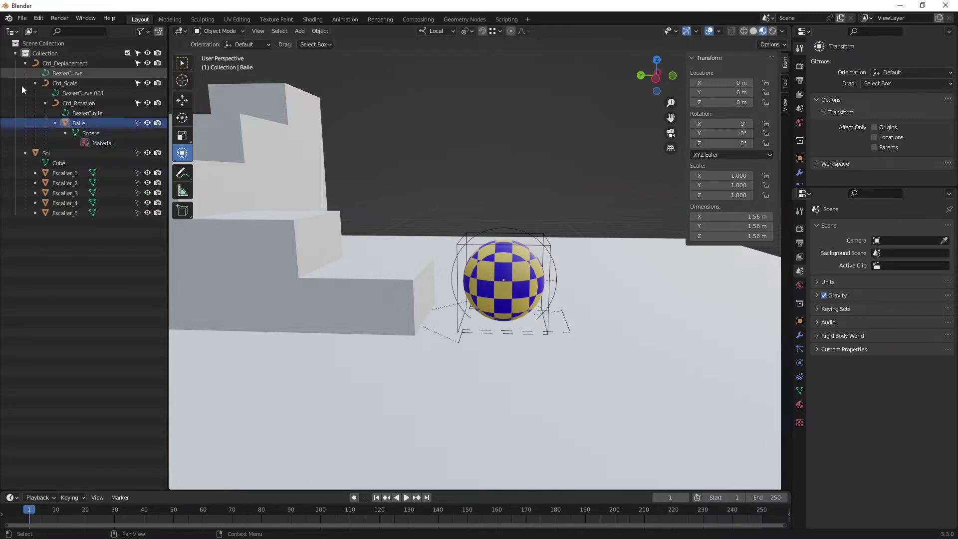
{"action": "left_click", "coordinate": [25, 153]}
{"action": "middle_click_drag", "start_coordinate": [496, 203], "coordinate": [462, 184]}
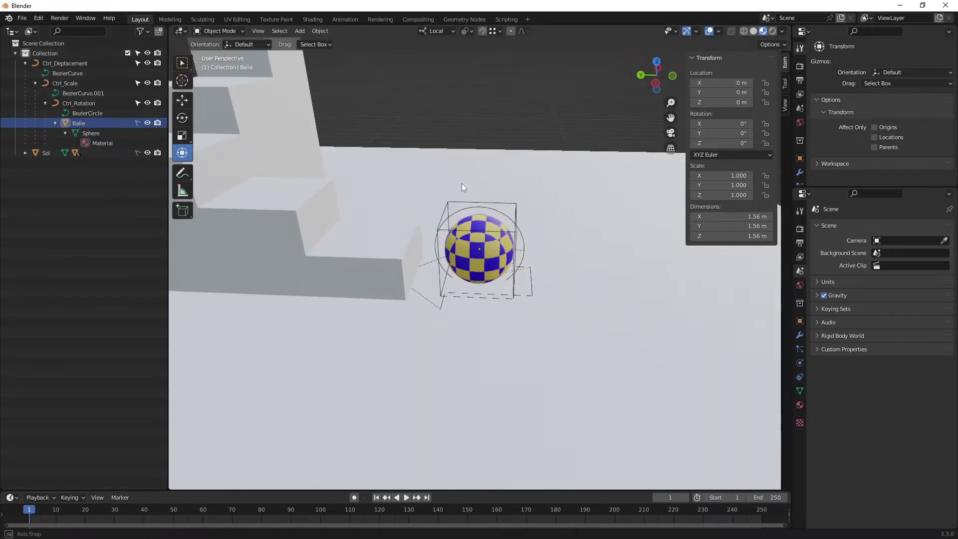
{"action": "key", "text": "ctrl+b"}
{"action": "left_click_drag", "start_coordinate": [589, 376], "coordinate": [537, 109]}
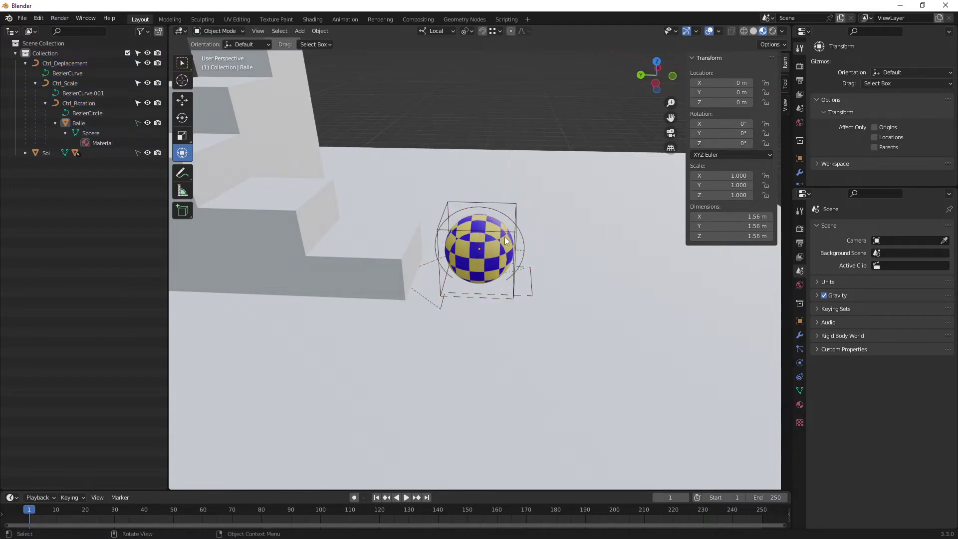
{"action": "mouse_move", "coordinate": [537, 109]}
{"action": "middle_mouse_down"}
{"action": "mouse_move", "coordinate": [517, 232]}
{"action": "mouse_move", "coordinate": [529, 240]}
{"action": "mouse_move", "coordinate": [460, 219]}
{"action": "mouse_move", "coordinate": [432, 272]}
{"action": "middle_mouse_up"}
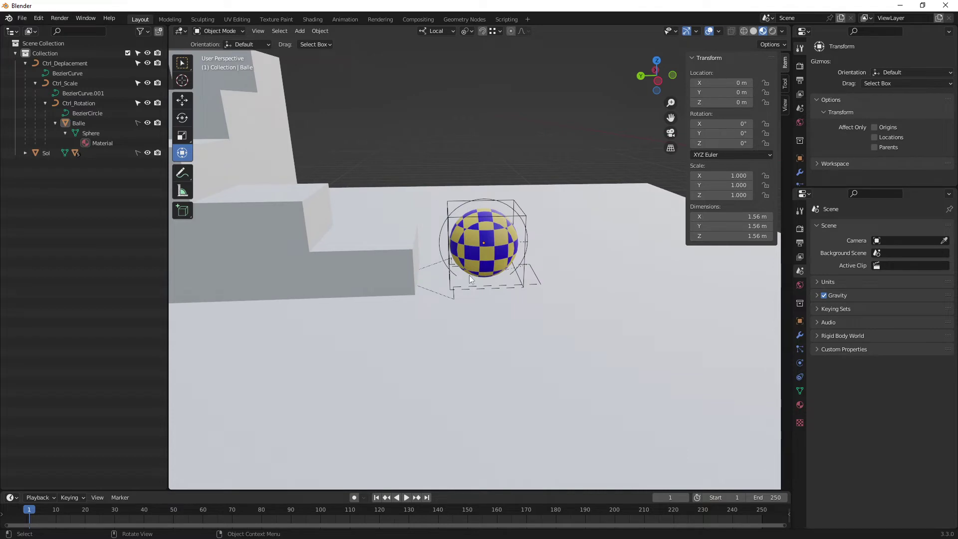
{"action": "middle_click_drag", "start_coordinate": [439, 197], "coordinate": [471, 262]}
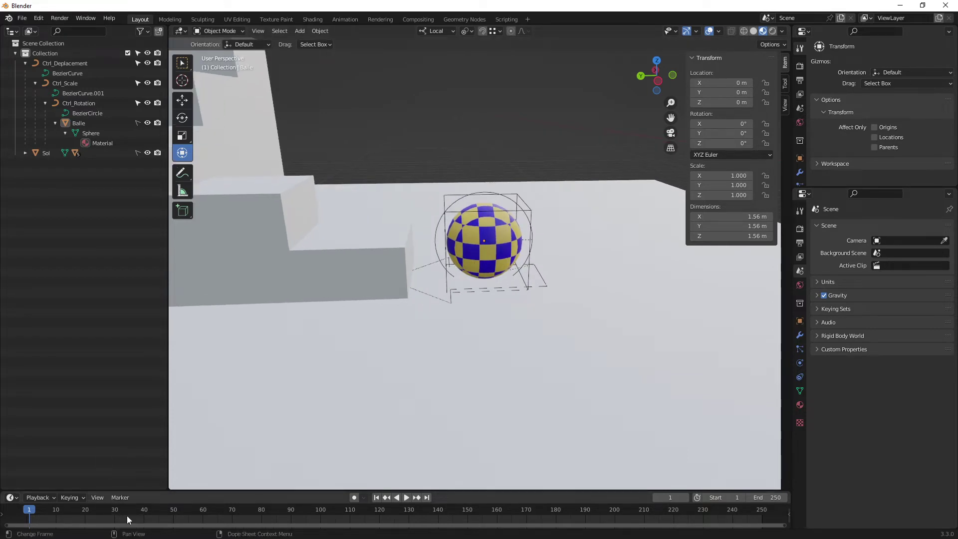
- Box-select the three ball controllers and key their location
{"action": "scroll", "coordinate": [129, 517], "scroll_direction": "up", "scroll_amount": 5}
{"action": "scroll", "coordinate": [140, 519], "scroll_direction": "down", "scroll_amount": 5, "text": "ctrl"}
{"action": "middle_click_drag", "start_coordinate": [94, 519], "coordinate": [697, 521]}
{"action": "middle_click_drag", "start_coordinate": [91, 507], "coordinate": [607, 509]}
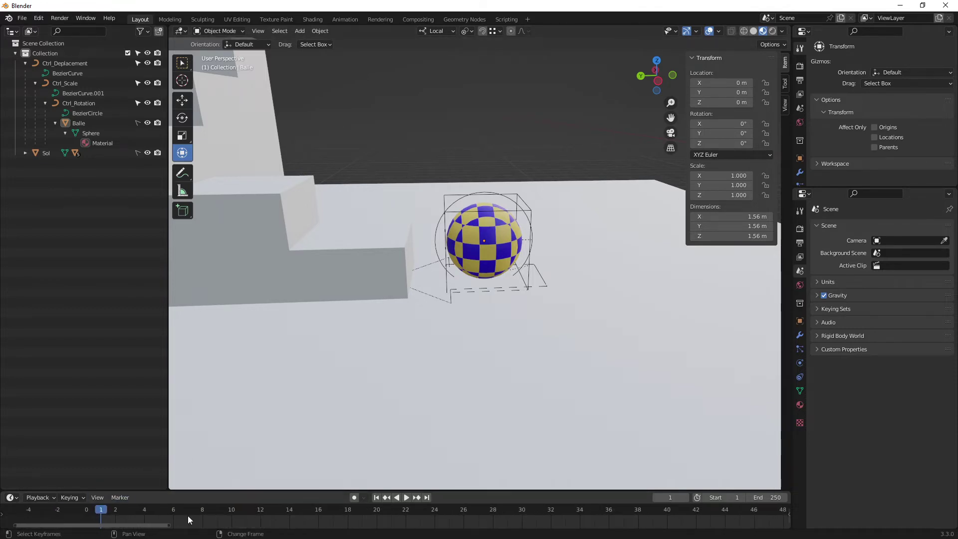
{"action": "middle_click_drag", "start_coordinate": [188, 515], "coordinate": [222, 514]}
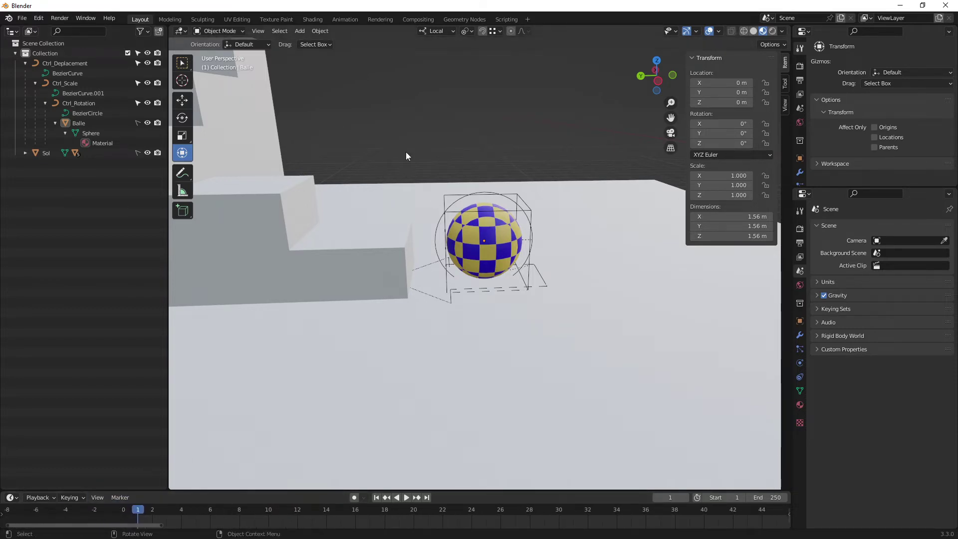
{"action": "left_click_drag", "start_coordinate": [393, 129], "coordinate": [583, 360]}
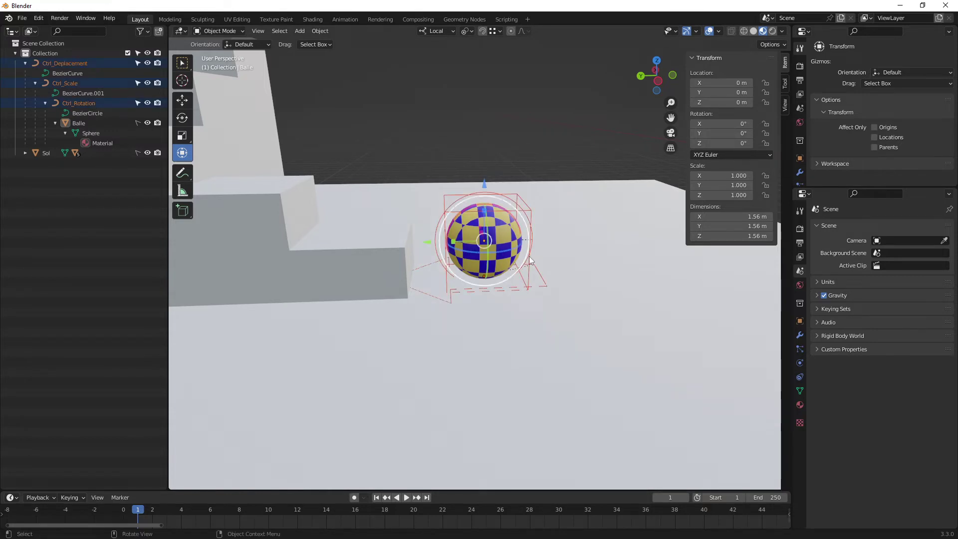
{"action": "key", "text": "i"}
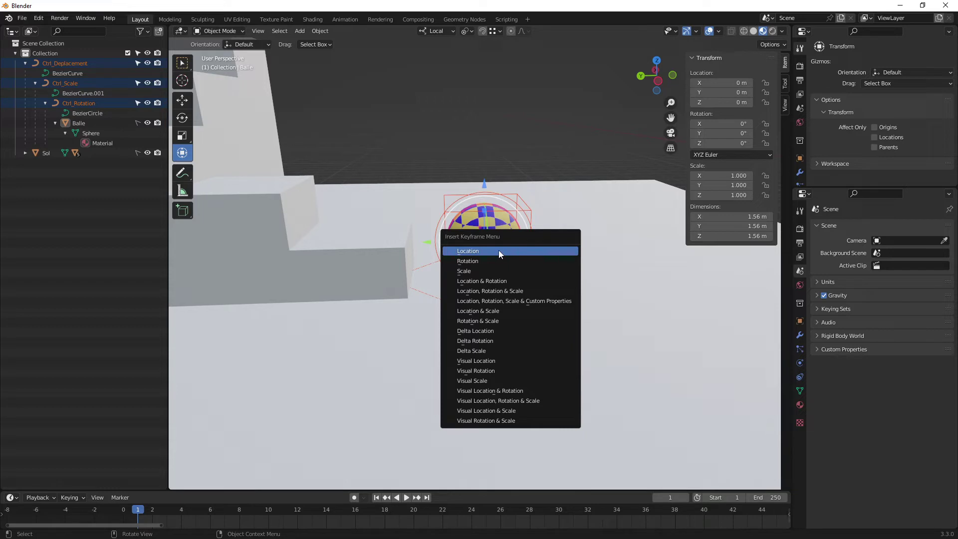
{"action": "left_click", "coordinate": [493, 282]}
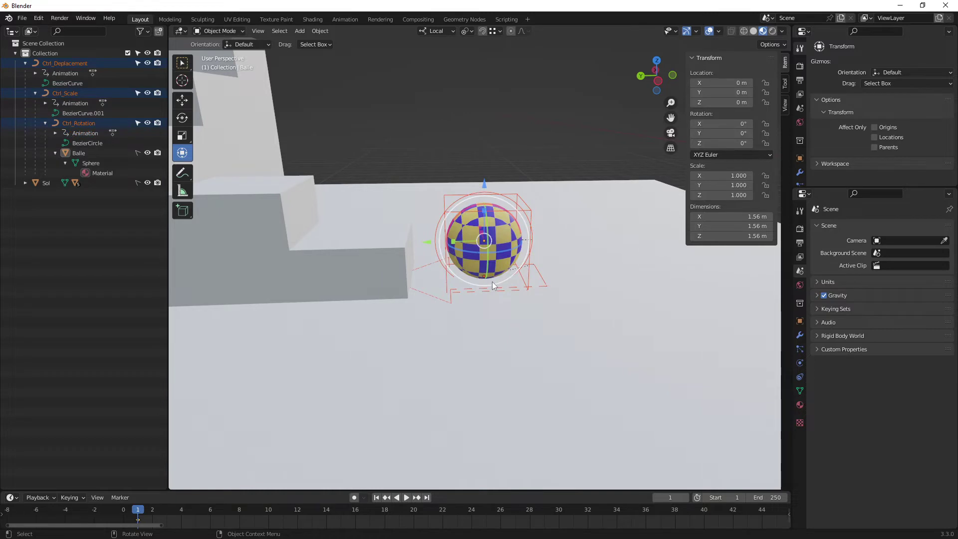
- Inspect the Ctrl_Scale and Ctrl_Rotation keys, then undo the keyframes on all controllers
{"action": "left_click", "coordinate": [528, 217]}
{"action": "left_click", "coordinate": [527, 216]}
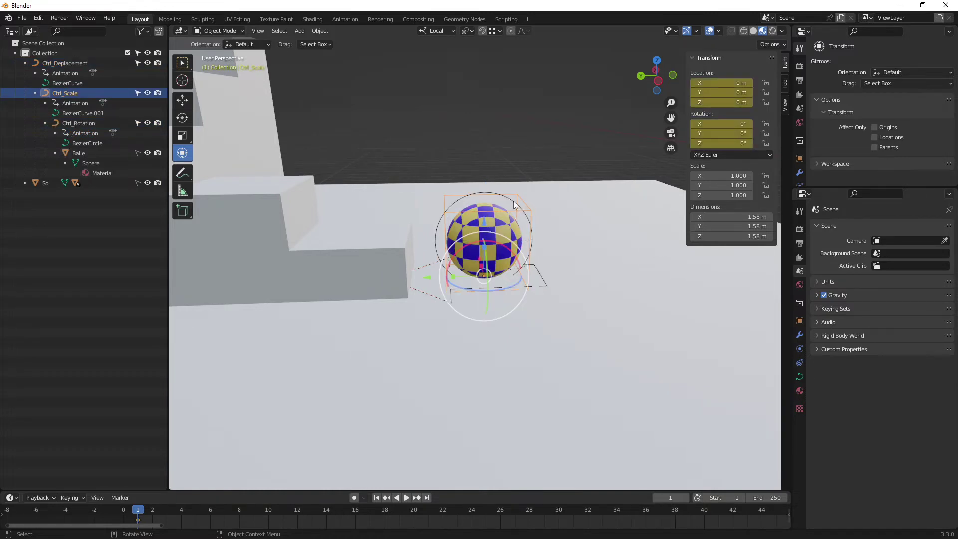
{"action": "left_click", "coordinate": [471, 200]}
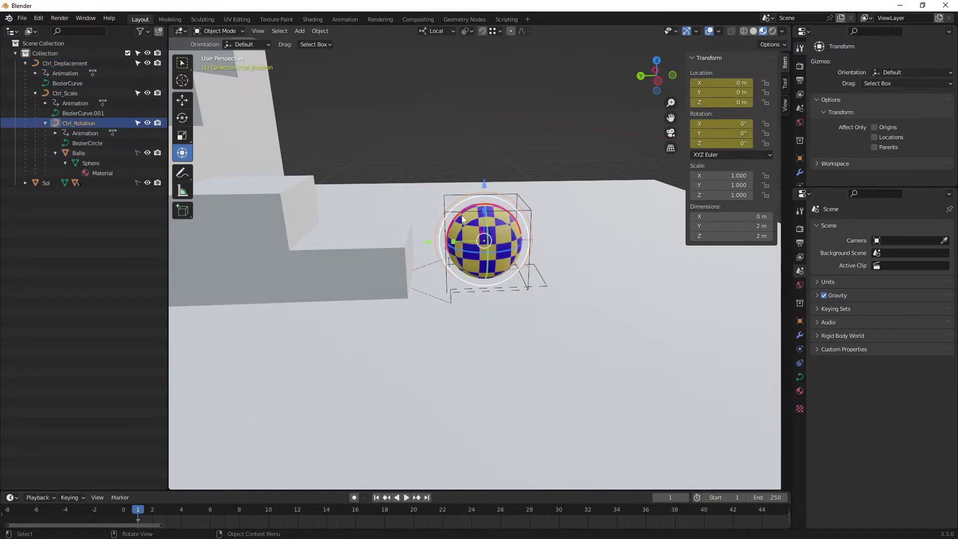
{"action": "left_click", "coordinate": [559, 234]}
{"action": "key", "text": "a"}
{"action": "key", "text": "ctrl+z"}
{"action": "key", "text": "ctrl+z"}
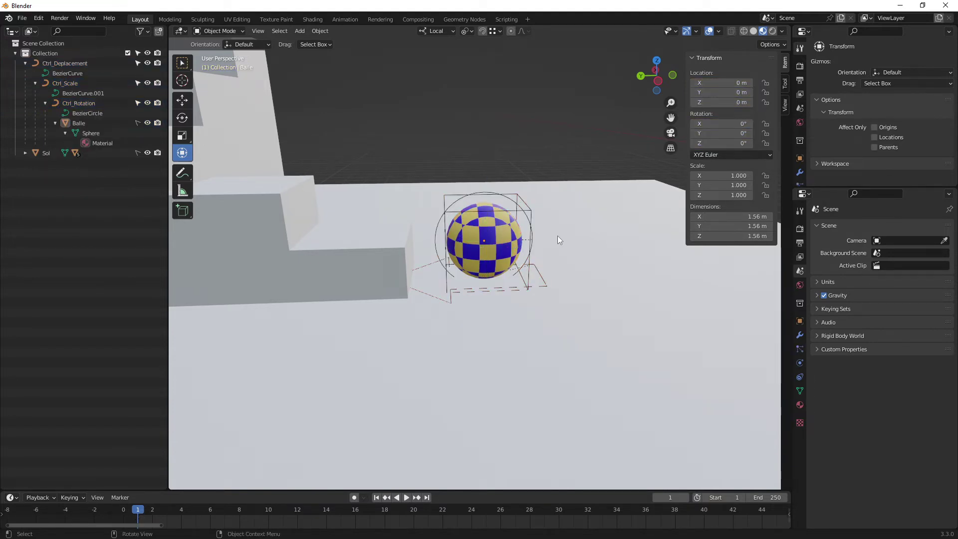
- Key Location & Rotation on Ctrl_Deplacement alone at frame 1
{"action": "left_click", "coordinate": [544, 281]}
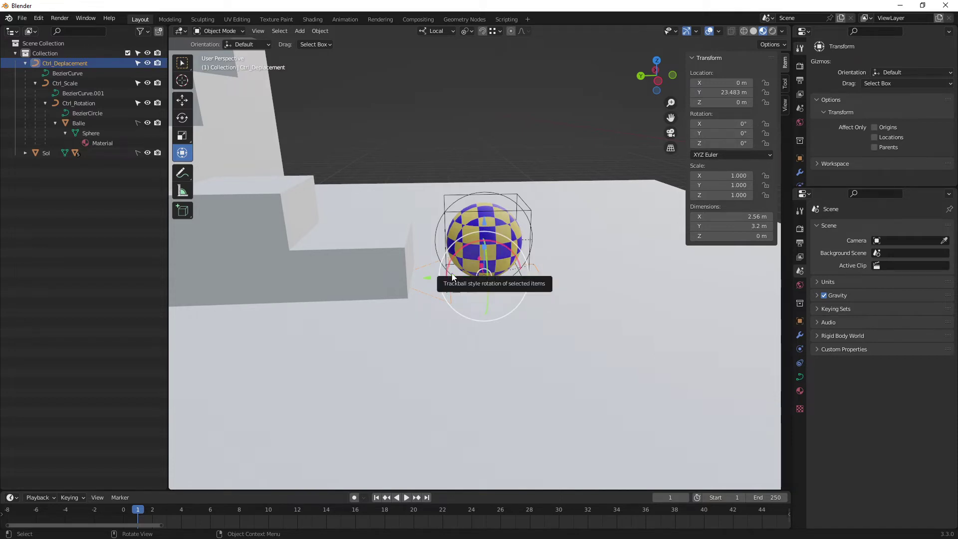
{"action": "key", "text": "i"}
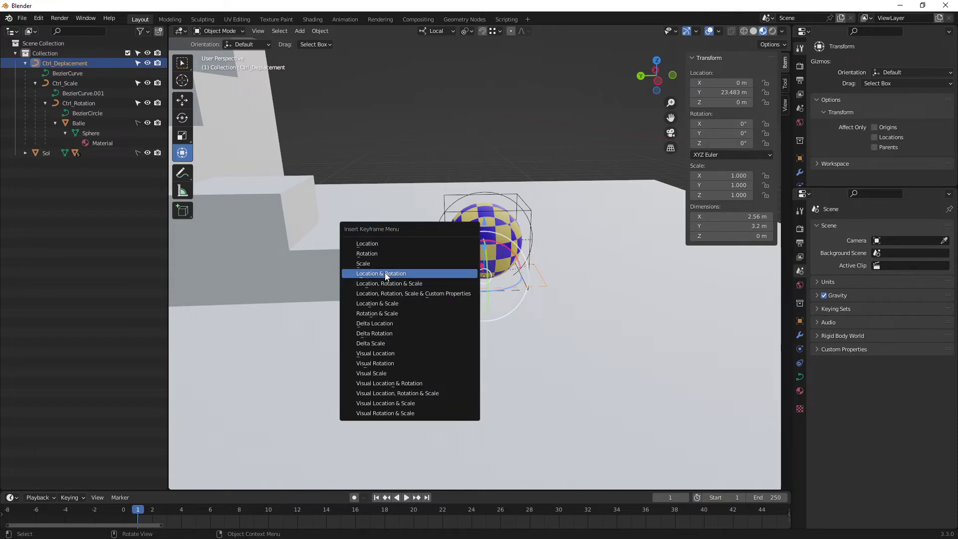
{"action": "left_click", "coordinate": [385, 273]}
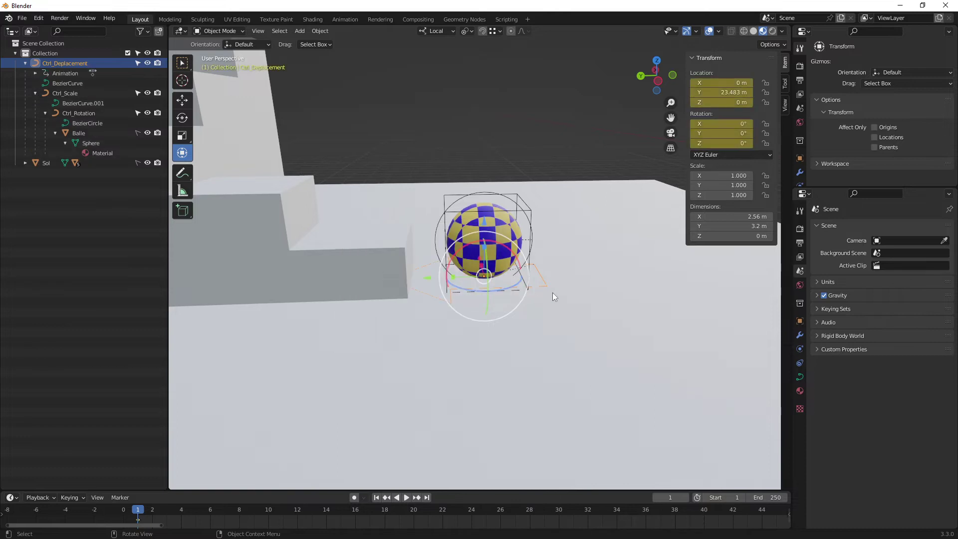
{"action": "mouse_move", "coordinate": [475, 290]}
{"action": "middle_mouse_down"}
{"action": "mouse_move", "coordinate": [532, 291]}
{"action": "mouse_move", "coordinate": [501, 304]}
{"action": "mouse_move", "coordinate": [497, 291]}
{"action": "middle_mouse_up"}
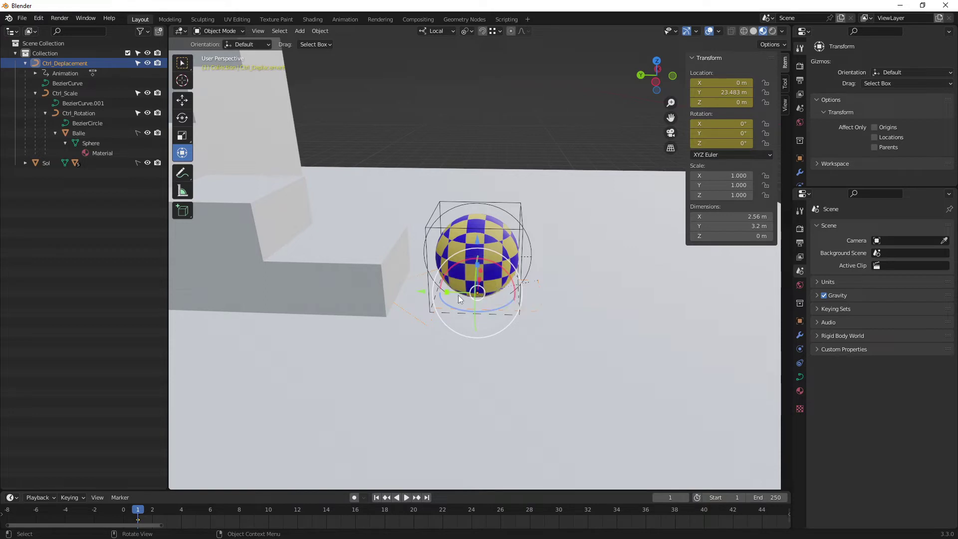
- Set the current frame to 20
{"action": "middle_click_drag", "start_coordinate": [405, 307], "coordinate": [444, 281], "text": "shift"}
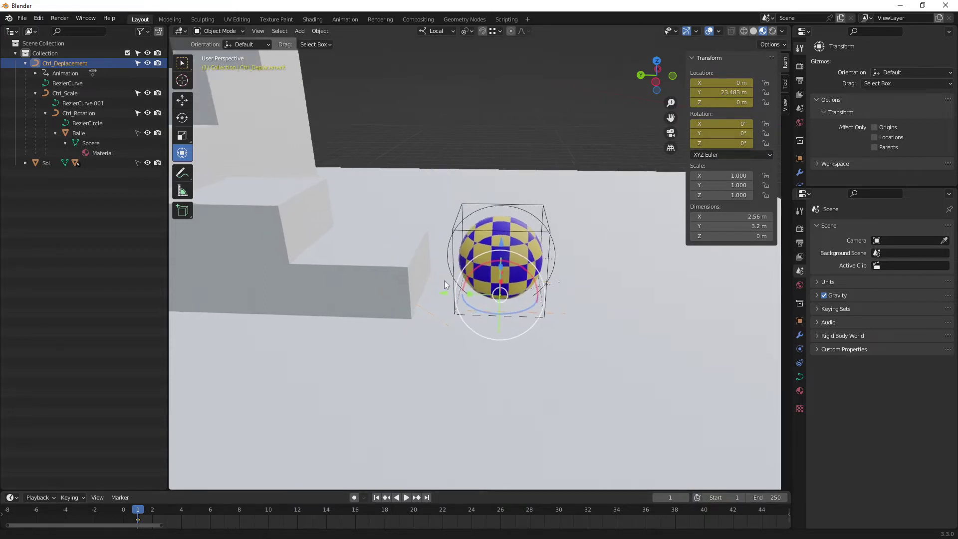
{"action": "key", "text": "space"}
{"action": "left_click_drag", "start_coordinate": [198, 514], "coordinate": [289, 514]}
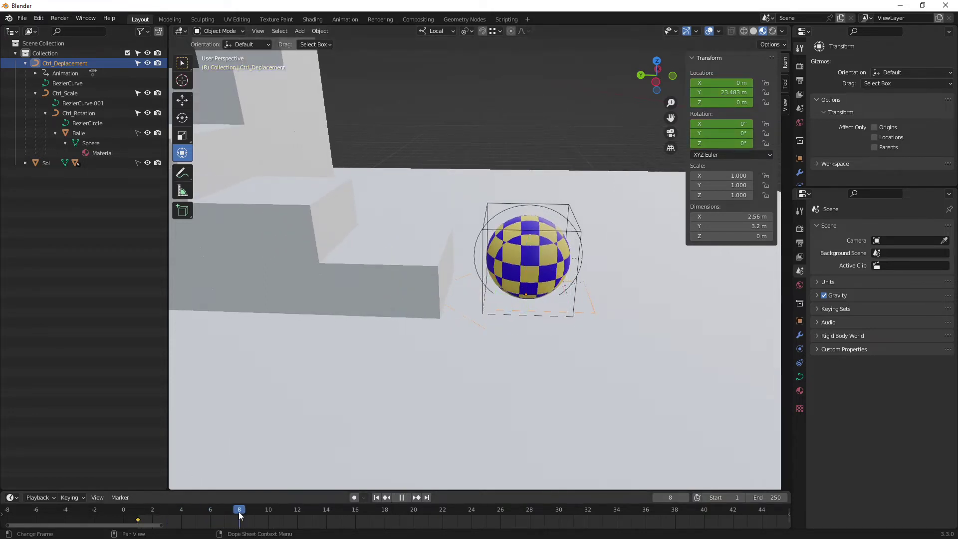
{"action": "left_click_drag", "start_coordinate": [399, 518], "coordinate": [411, 517]}
{"action": "key", "text": "space"}
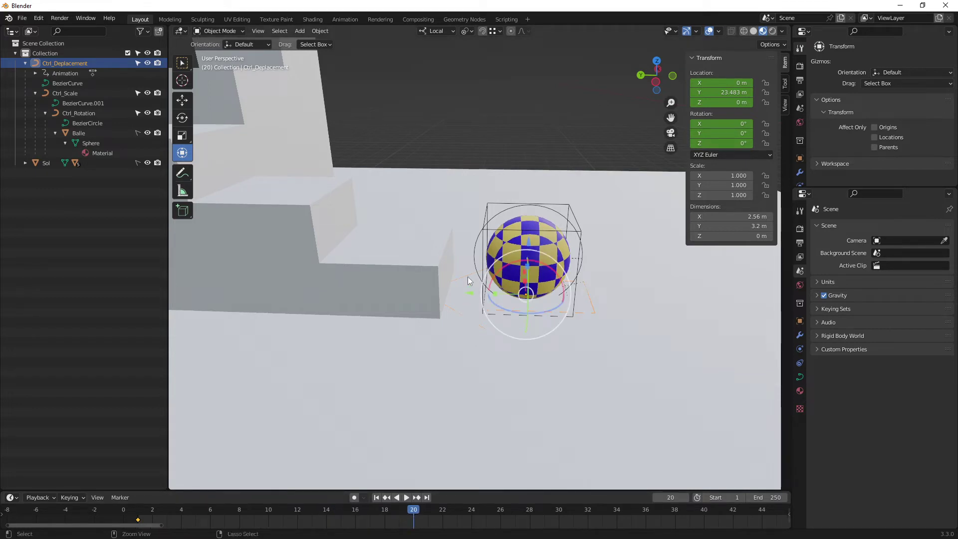
- Place Ctrl_Deplacement on the first step at Y 25.887 m, Z 1.0012 m and key its location
{"action": "mouse_move", "coordinate": [468, 276]}
{"action": "middle_mouse_down"}
{"action": "mouse_move", "coordinate": [465, 298]}
{"action": "mouse_move", "coordinate": [504, 344]}
{"action": "mouse_move", "coordinate": [493, 310]}
{"action": "mouse_move", "coordinate": [559, 316]}
{"action": "mouse_move", "coordinate": [547, 320]}
{"action": "mouse_move", "coordinate": [550, 308]}
{"action": "mouse_move", "coordinate": [504, 312]}
{"action": "mouse_move", "coordinate": [567, 318]}
{"action": "middle_mouse_up"}
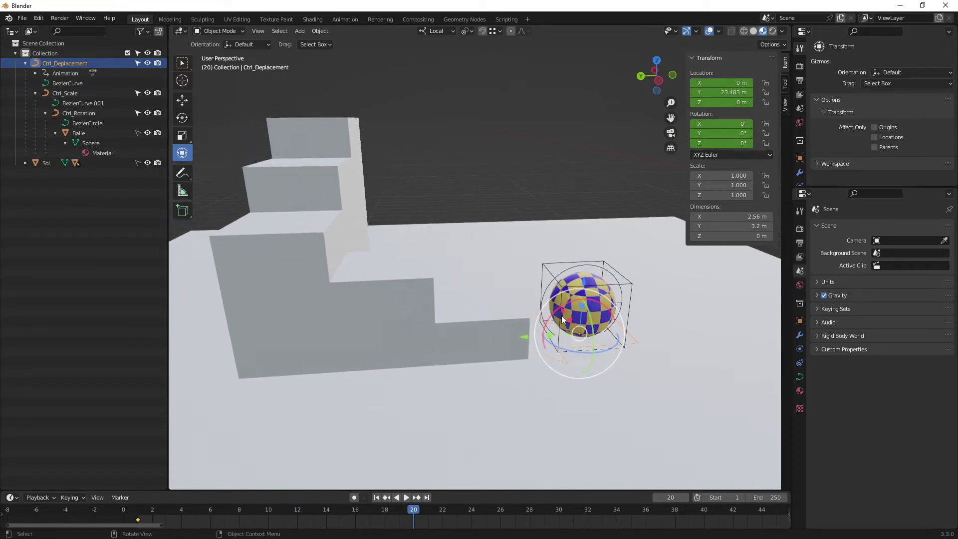
{"action": "mouse_move", "coordinate": [566, 318]}
{"action": "left_mouse_down"}
{"action": "mouse_move", "coordinate": [464, 262]}
{"action": "mouse_move", "coordinate": [459, 274]}
{"action": "left_mouse_up"}
{"action": "middle_click_drag", "start_coordinate": [496, 329], "coordinate": [465, 282]}
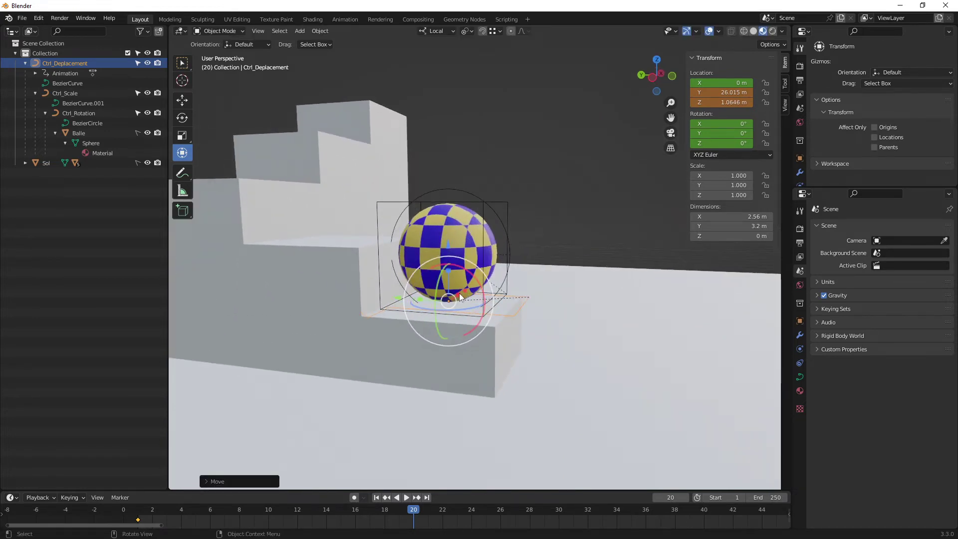
{"action": "key", "text": "ctrl+KP_3"}
{"action": "scroll", "coordinate": [469, 300], "scroll_direction": "up", "scroll_amount": 3}
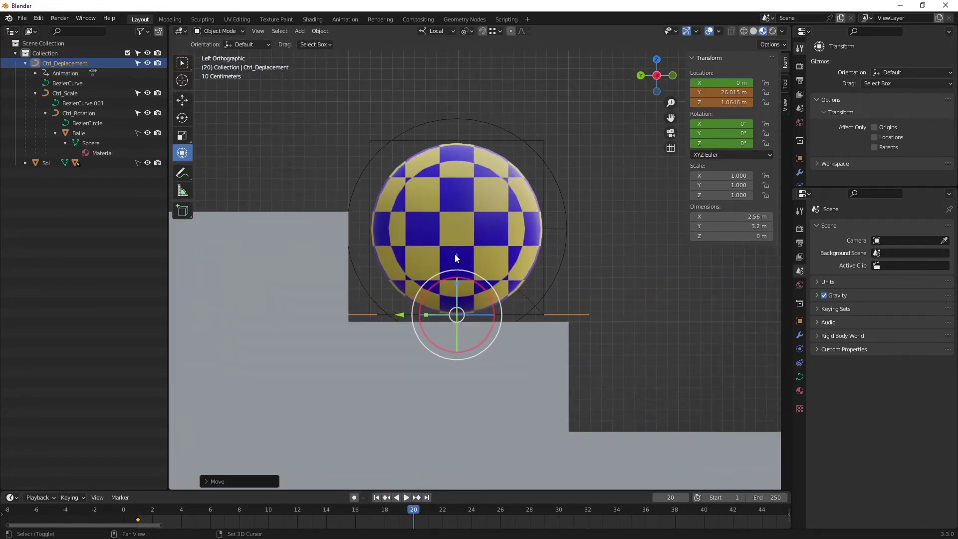
{"action": "left_click_drag", "start_coordinate": [456, 257], "coordinate": [456, 267]}
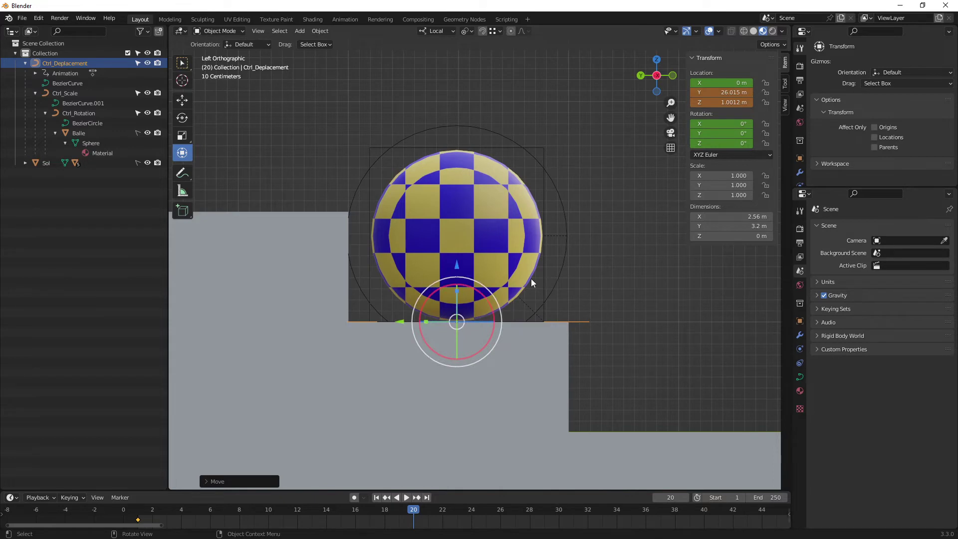
{"action": "middle_click_drag", "start_coordinate": [531, 279], "coordinate": [426, 327]}
{"action": "left_click_drag", "start_coordinate": [417, 325], "coordinate": [449, 324]}
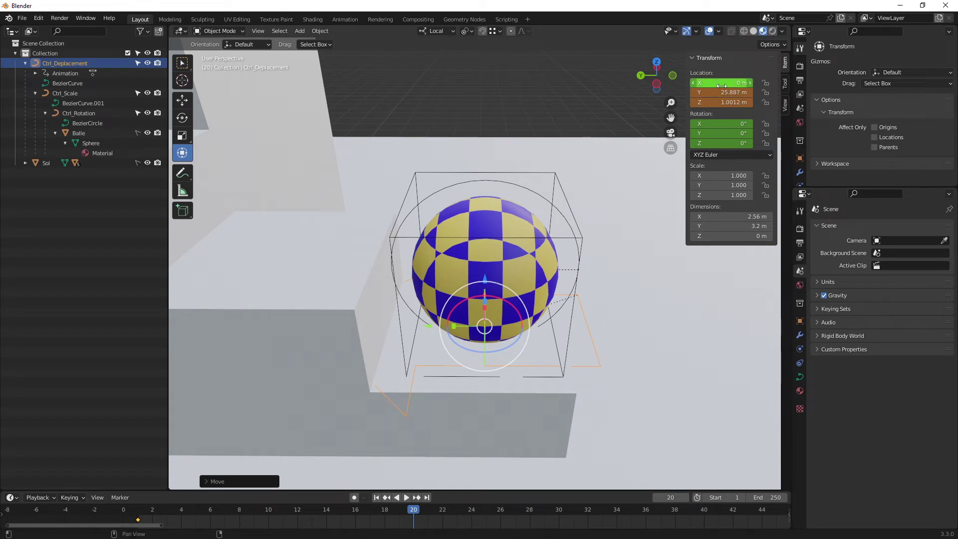
{"action": "key", "text": "i"}
- Open the keyframe types list and orbit to view the whole staircase
{"action": "mouse_move", "coordinate": [518, 167]}
{"action": "middle_mouse_down"}
{"action": "mouse_move", "coordinate": [517, 255]}
{"action": "mouse_move", "coordinate": [512, 160]}
{"action": "middle_mouse_up"}
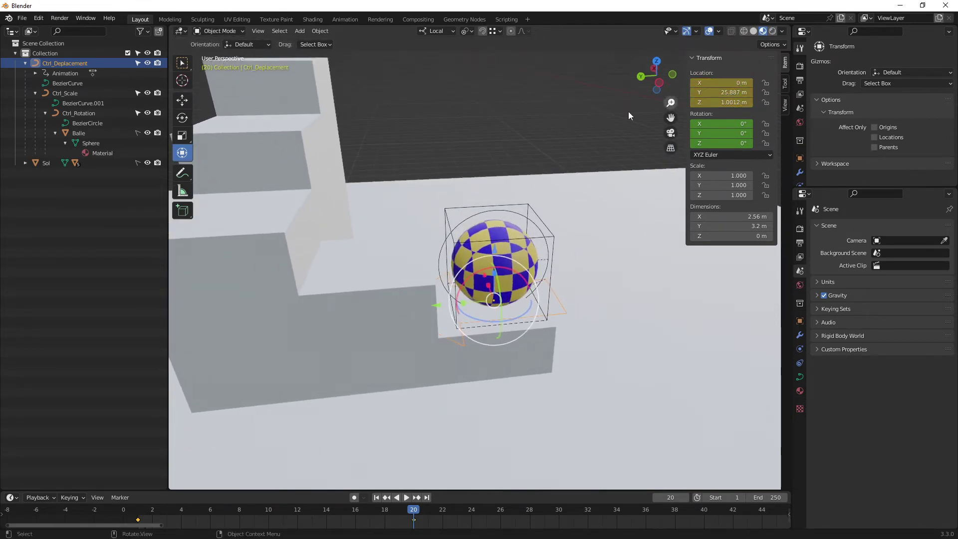
{"action": "key", "text": "k"}
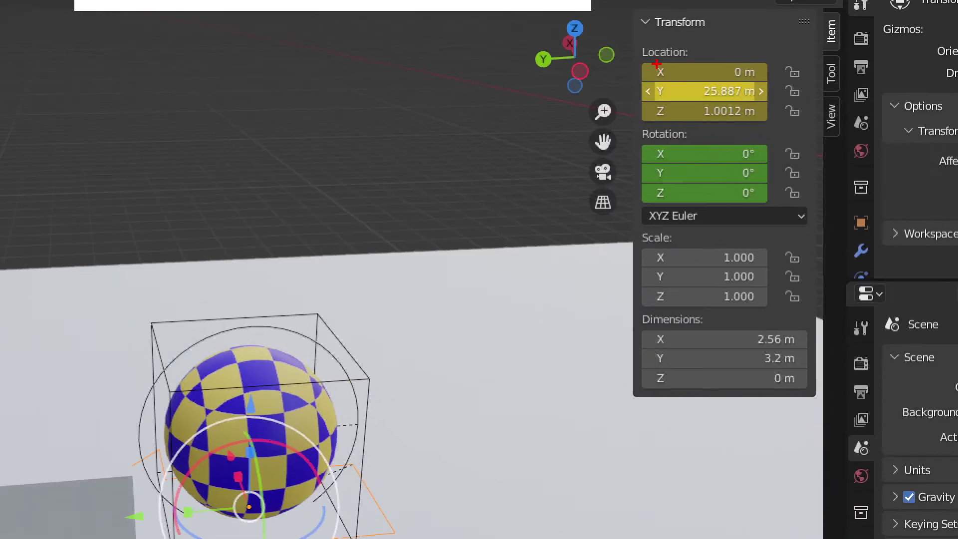
{"action": "left_click_drag", "start_coordinate": [622, 52], "coordinate": [795, 134], "text": "ctrl+shift"}
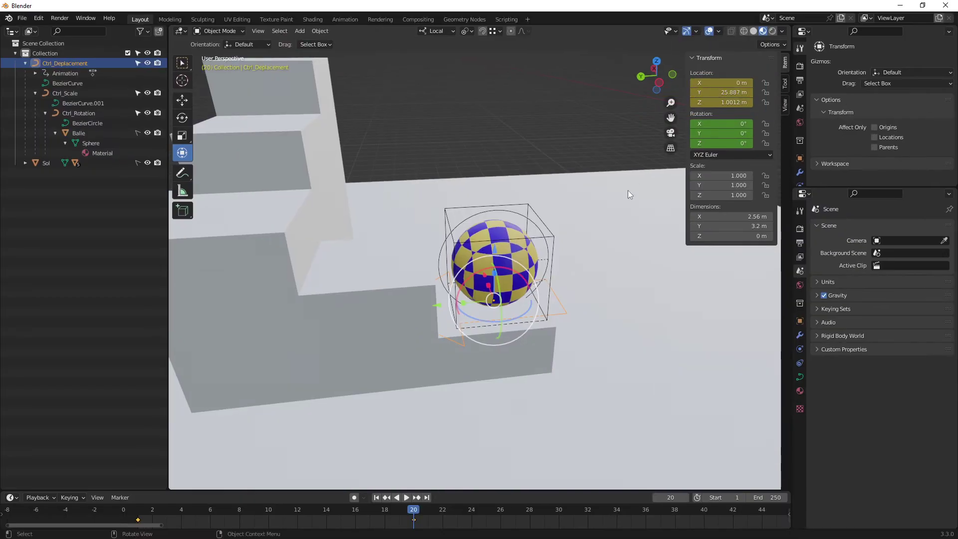
{"action": "middle_click_drag", "start_coordinate": [628, 190], "coordinate": [560, 243]}
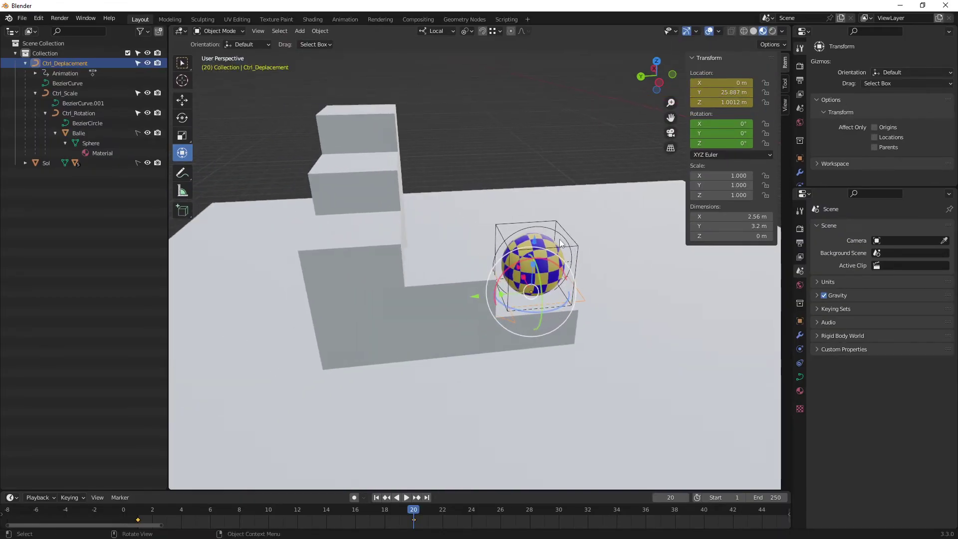
{"action": "scroll", "coordinate": [456, 514], "scroll_direction": "down", "scroll_amount": 2}
- Zoom out the timeline and set the current frame to 40
{"action": "scroll", "coordinate": [449, 515], "scroll_direction": "down", "scroll_amount": 3}
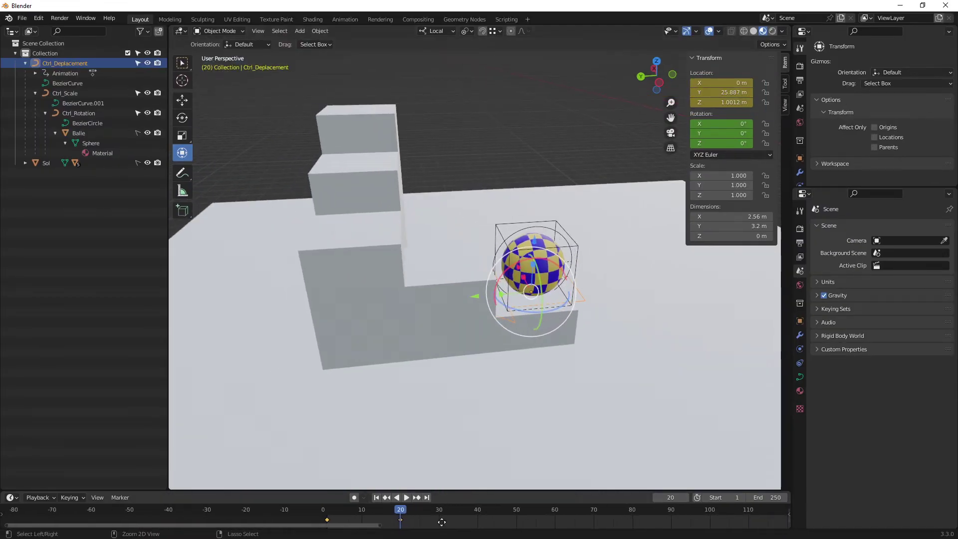
{"action": "scroll", "coordinate": [434, 518], "scroll_direction": "down", "scroll_amount": 2}
{"action": "middle_click_drag", "start_coordinate": [433, 518], "coordinate": [319, 517]}
{"action": "left_click_drag", "start_coordinate": [251, 512], "coordinate": [326, 514]}
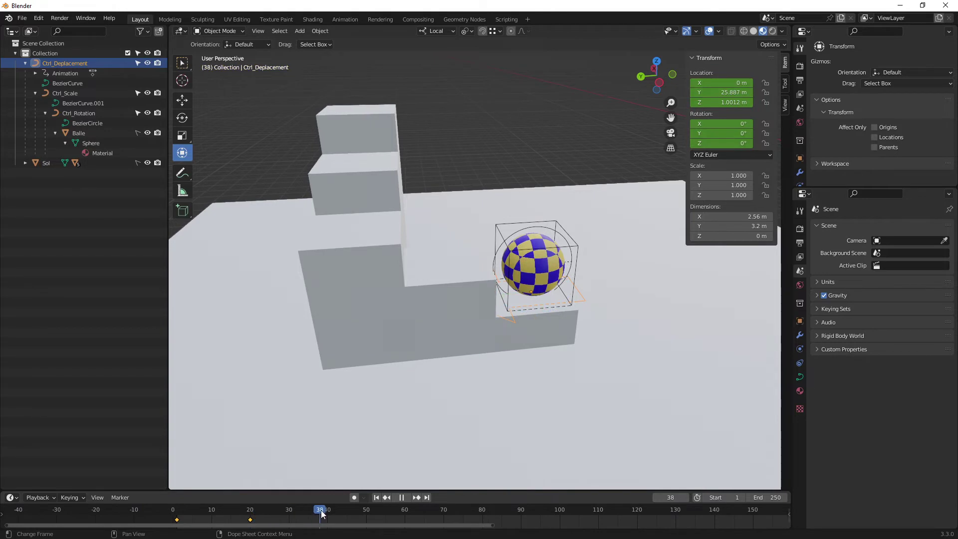
- Place the ball on the second step at Y 27.972 m, Z 1.9934 m, key location, and preview the hop
{"action": "middle_click_drag", "start_coordinate": [558, 228], "coordinate": [543, 247]}
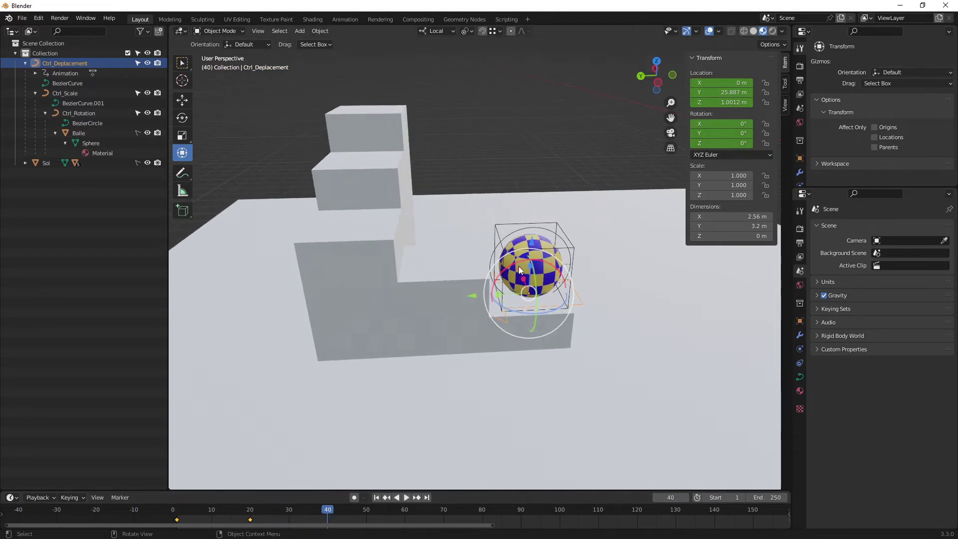
{"action": "mouse_move", "coordinate": [519, 270]}
{"action": "left_mouse_down"}
{"action": "mouse_move", "coordinate": [431, 239]}
{"action": "mouse_move", "coordinate": [451, 243]}
{"action": "left_mouse_up"}
{"action": "mouse_move", "coordinate": [451, 244]}
{"action": "middle_mouse_down"}
{"action": "mouse_move", "coordinate": [453, 223]}
{"action": "mouse_move", "coordinate": [445, 223]}
{"action": "mouse_move", "coordinate": [513, 265]}
{"action": "middle_mouse_up"}
{"action": "scroll", "coordinate": [449, 248], "scroll_direction": "up", "scroll_amount": 3}
{"action": "left_click_drag", "start_coordinate": [471, 225], "coordinate": [469, 218]}
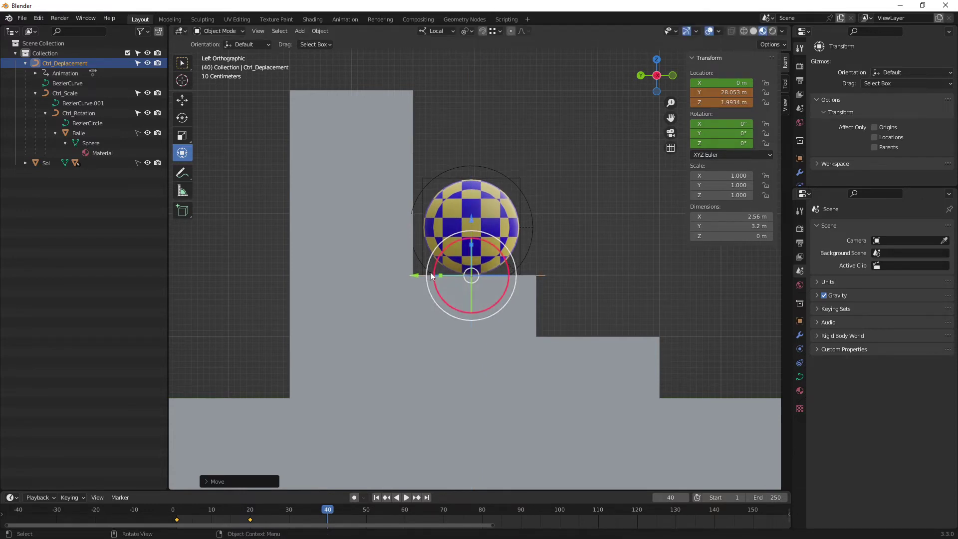
{"action": "left_click_drag", "start_coordinate": [415, 274], "coordinate": [418, 274]}
{"action": "middle_click_drag", "start_coordinate": [500, 254], "coordinate": [502, 288]}
{"action": "scroll", "coordinate": [503, 289], "scroll_direction": "down", "scroll_amount": 3}
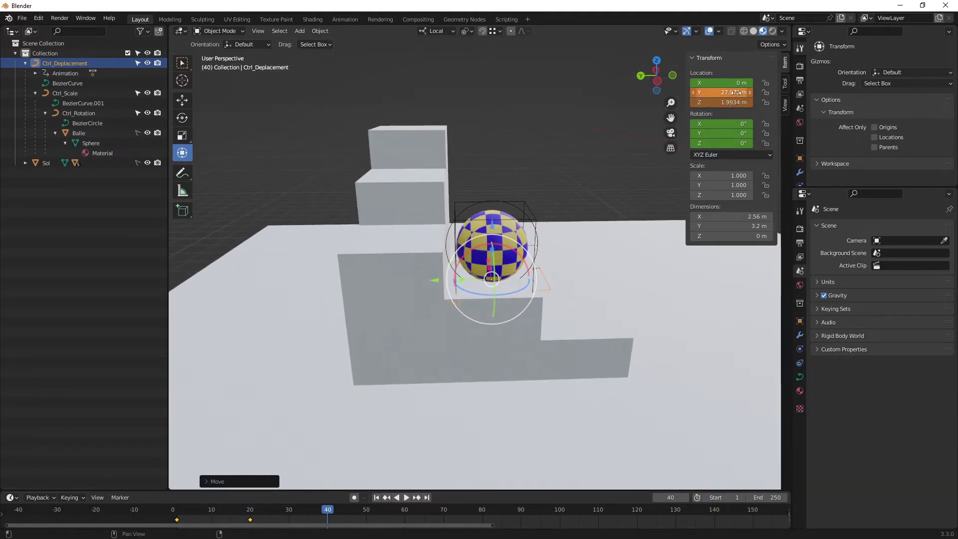
{"action": "key", "text": "i"}
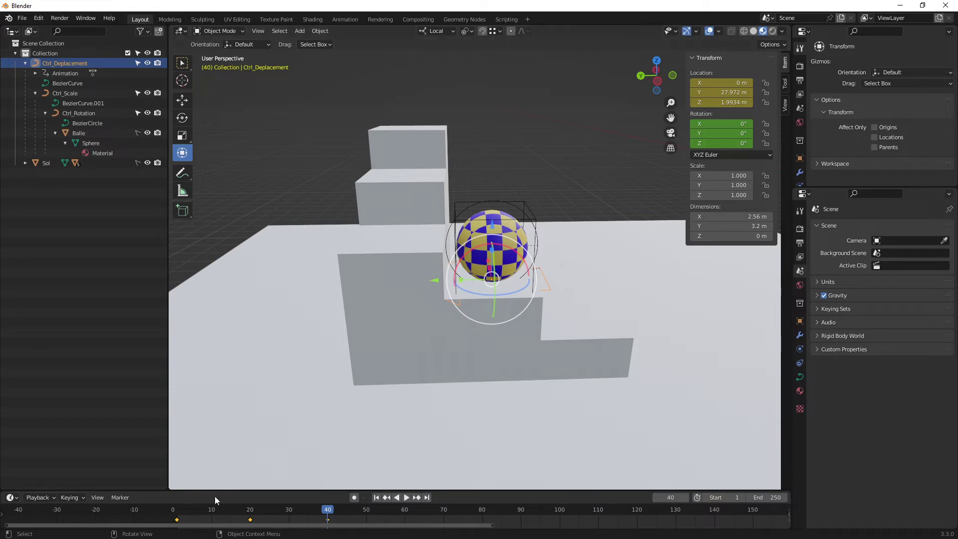
{"action": "mouse_move", "coordinate": [173, 509]}
{"action": "left_mouse_down"}
{"action": "mouse_move", "coordinate": [318, 518]}
{"action": "mouse_move", "coordinate": [172, 518]}
{"action": "mouse_move", "coordinate": [406, 520]}
{"action": "left_mouse_up"}
{"action": "mouse_move", "coordinate": [471, 320]}
{"action": "middle_mouse_down"}
{"action": "mouse_move", "coordinate": [555, 337]}
{"action": "mouse_move", "coordinate": [472, 263]}
{"action": "middle_mouse_up"}
- Move Ctrl_Deplacement forward toward the third step at frame 60
{"action": "key", "text": "g"}
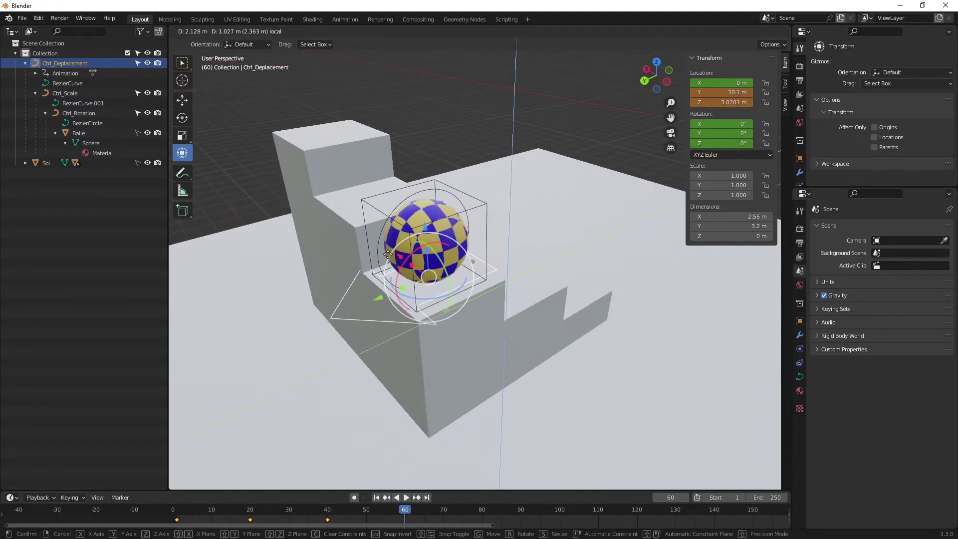
{"action": "left_click", "coordinate": [388, 254]}
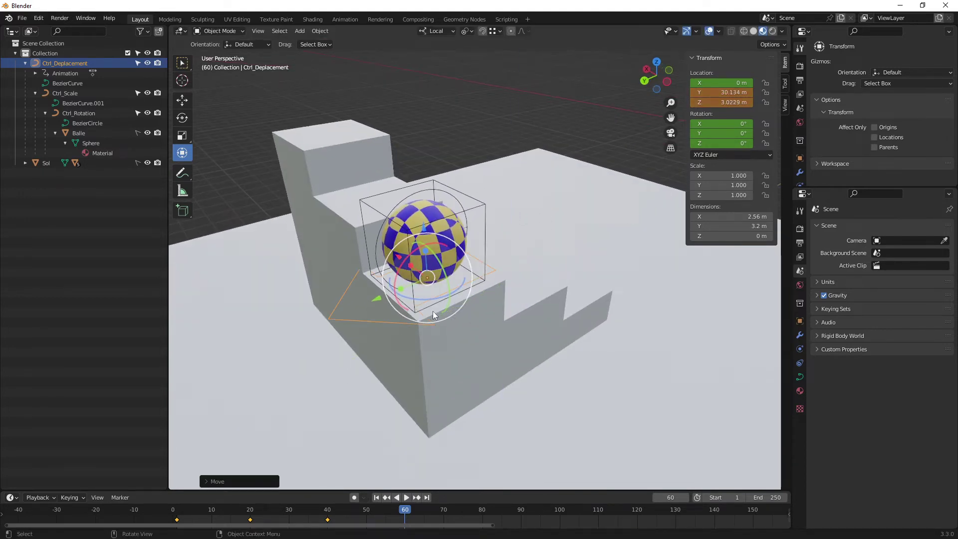
{"action": "mouse_move", "coordinate": [432, 310]}
{"action": "middle_mouse_down"}
{"action": "mouse_move", "coordinate": [491, 298]}
{"action": "mouse_move", "coordinate": [468, 311]}
{"action": "mouse_move", "coordinate": [514, 258]}
{"action": "middle_mouse_up"}
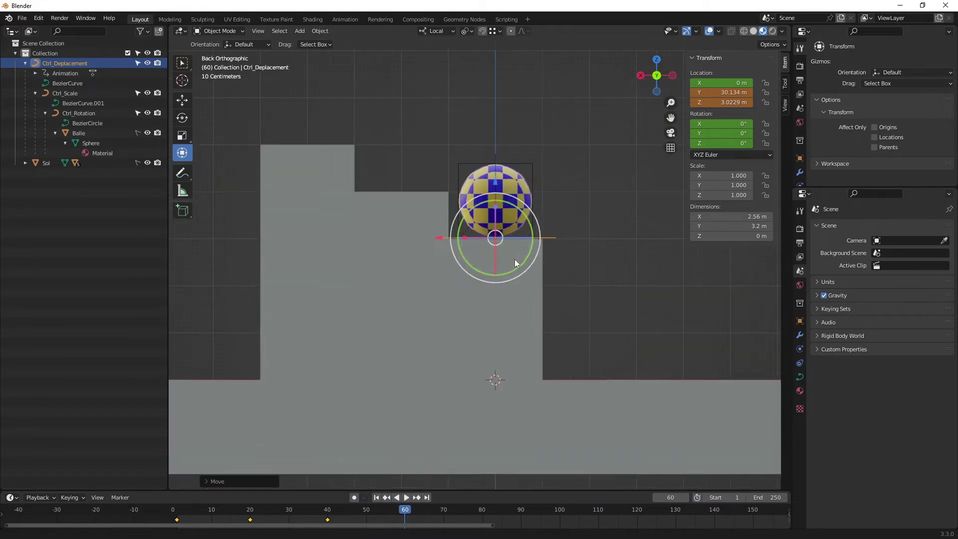
{"action": "scroll", "coordinate": [507, 256], "scroll_direction": "up", "scroll_amount": 2}
{"action": "scroll", "coordinate": [490, 227], "scroll_direction": "up", "scroll_amount": 3}
{"action": "scroll", "coordinate": [496, 242], "scroll_direction": "up", "scroll_amount": 2}
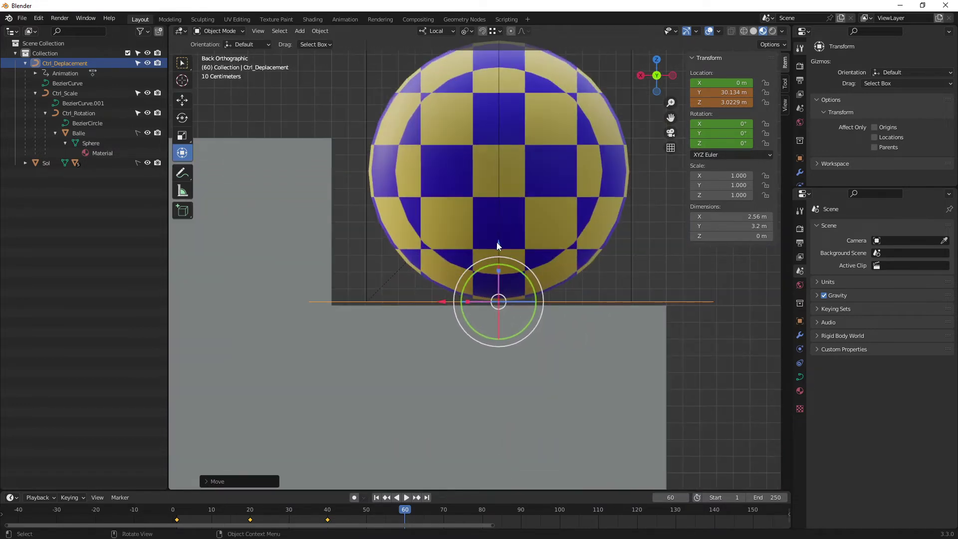
- Adjust the controller along Z to rest on the third step at Z 2.9961 m
{"action": "key", "text": "g"}
{"action": "key", "text": "z"}
{"action": "left_click", "coordinate": [497, 248]}
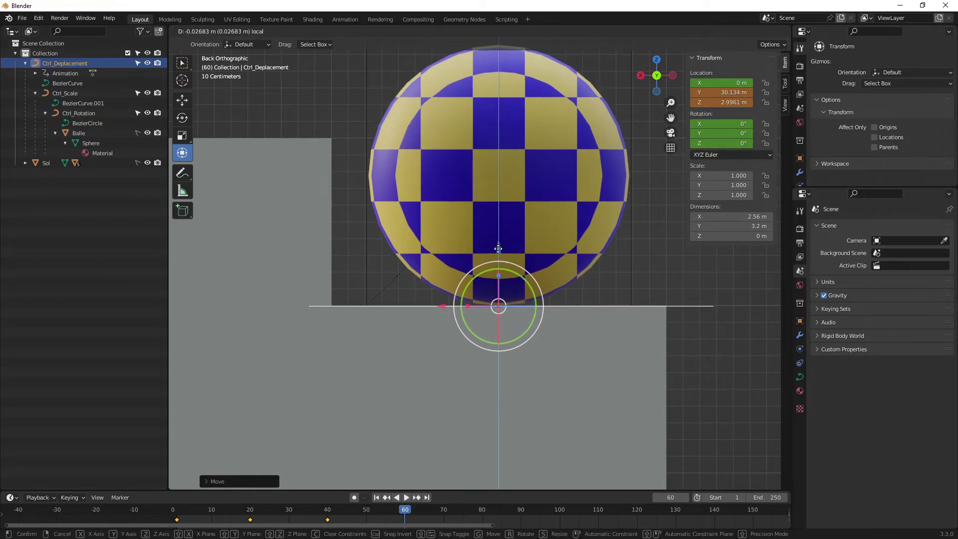
{"action": "mouse_move", "coordinate": [527, 297]}
{"action": "middle_mouse_down"}
{"action": "mouse_move", "coordinate": [472, 400]}
{"action": "mouse_move", "coordinate": [491, 325]}
{"action": "mouse_move", "coordinate": [481, 318]}
{"action": "middle_mouse_up"}
{"action": "scroll", "coordinate": [471, 400], "scroll_direction": "down", "scroll_amount": 4}
{"action": "mouse_move", "coordinate": [485, 338]}
{"action": "middle_mouse_down"}
{"action": "mouse_move", "coordinate": [465, 361]}
{"action": "mouse_move", "coordinate": [486, 366]}
{"action": "middle_mouse_up"}
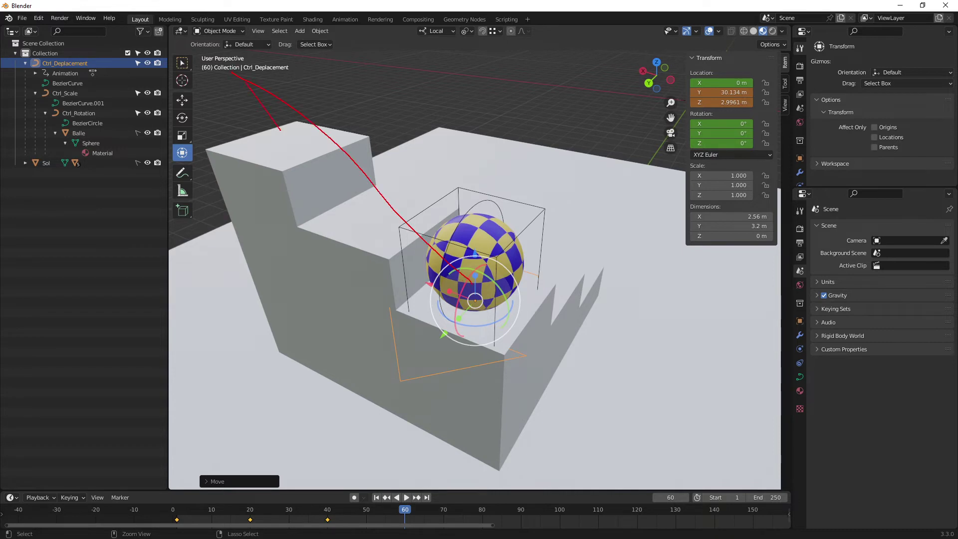
{"action": "mouse_move", "coordinate": [511, 358]}
{"action": "middle_mouse_down"}
{"action": "mouse_move", "coordinate": [563, 379]}
{"action": "mouse_move", "coordinate": [541, 354]}
{"action": "middle_mouse_up"}
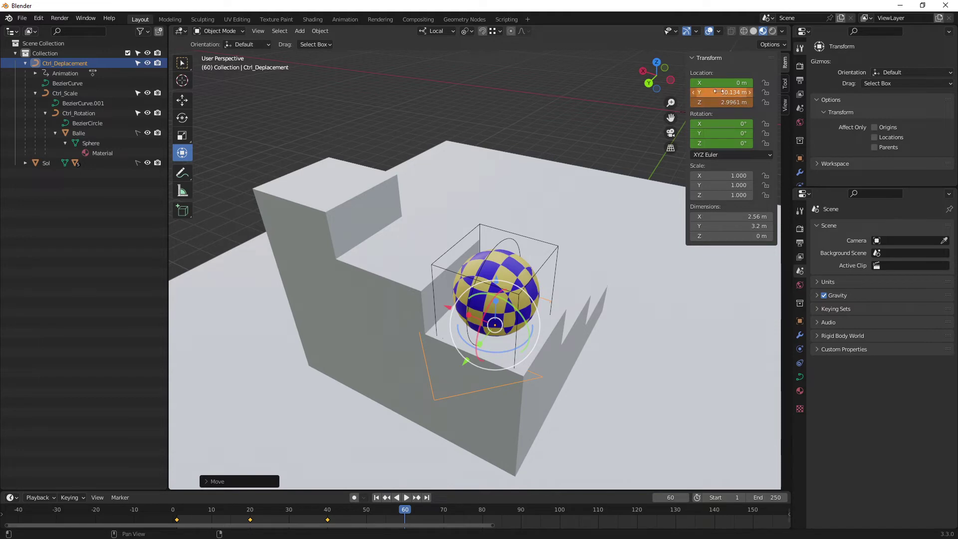
- Key the controller at frame 60, then move it onto the upper step at frame 80
{"action": "key", "text": "i"}
{"action": "left_click_drag", "start_coordinate": [408, 510], "coordinate": [488, 513]}
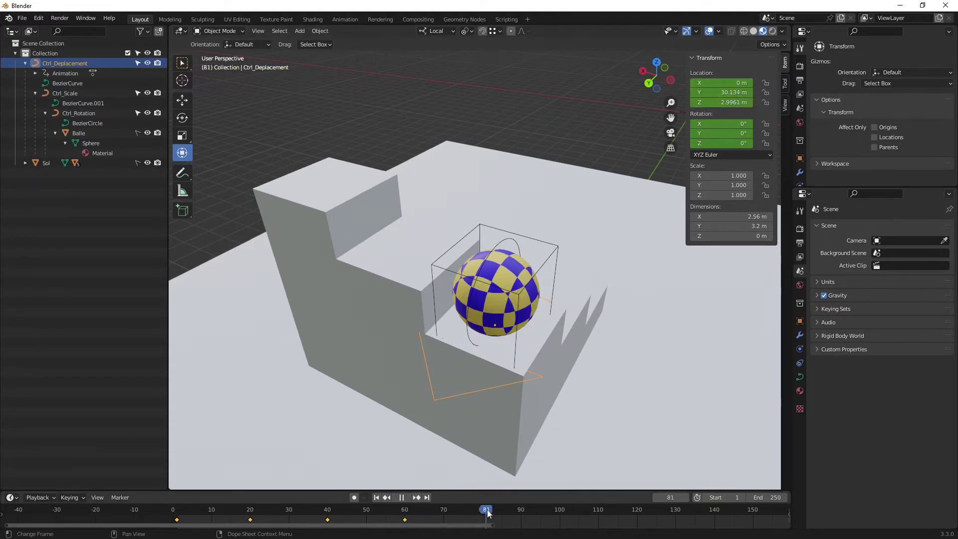
{"action": "middle_click_drag", "start_coordinate": [462, 384], "coordinate": [498, 349]}
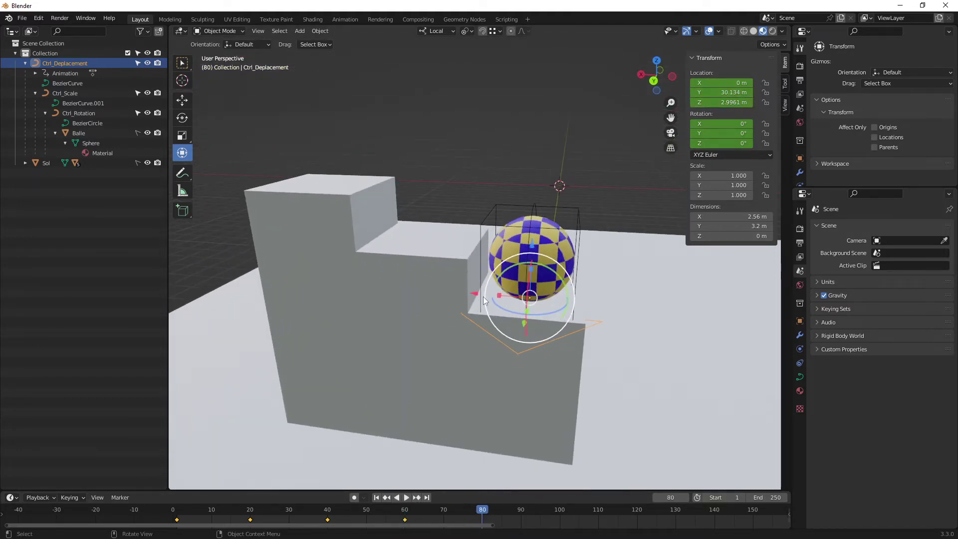
{"action": "mouse_move", "coordinate": [529, 298]}
{"action": "left_mouse_down"}
{"action": "mouse_move", "coordinate": [424, 252]}
{"action": "mouse_move", "coordinate": [419, 260]}
{"action": "left_mouse_up"}
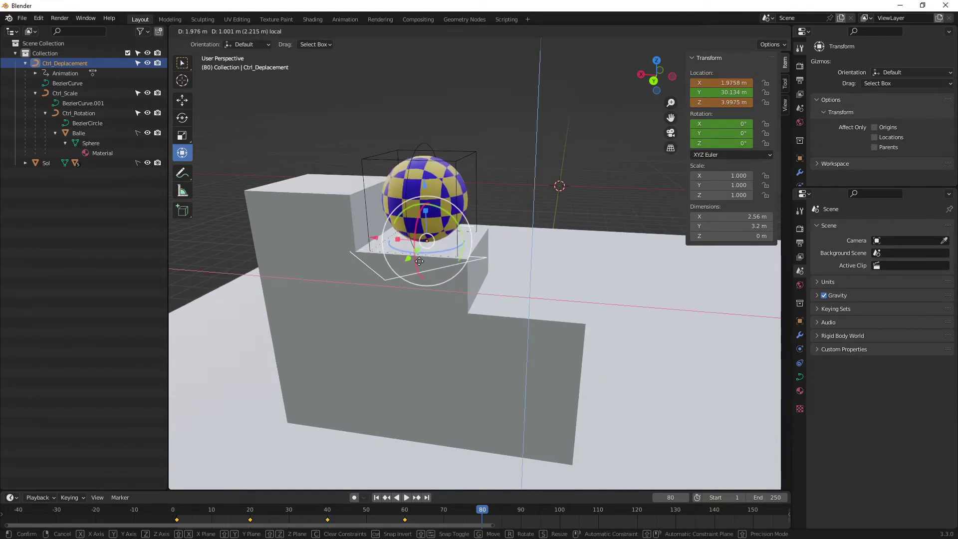
{"action": "left_click_drag", "start_coordinate": [419, 260], "coordinate": [420, 259]}
- Turn the controller -90° about Z, nudge it along local Y, and key it at frame 80
{"action": "middle_click_drag", "start_coordinate": [478, 252], "coordinate": [422, 283]}
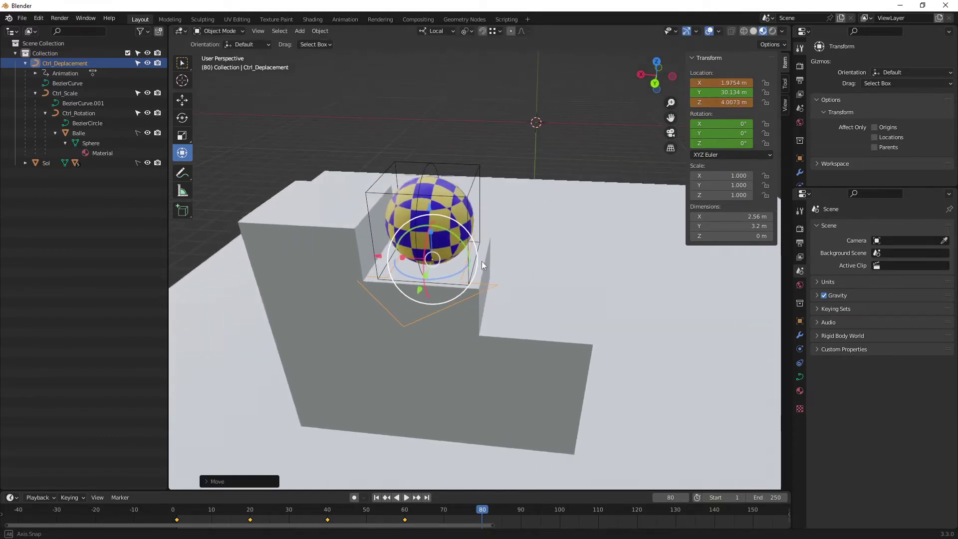
{"action": "key", "text": "r"}
{"action": "key", "text": "r"}
{"action": "key", "text": "r"}
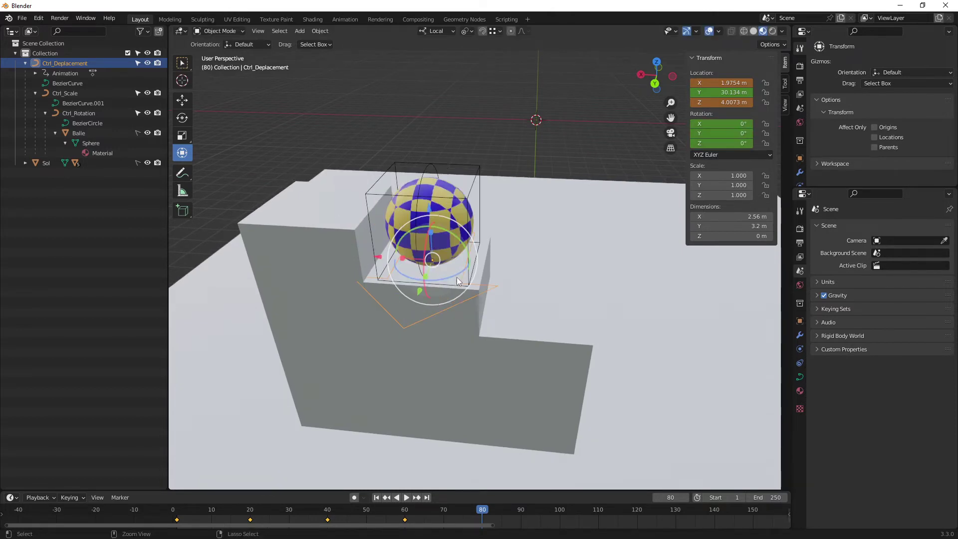
{"action": "key", "text": "z"}
{"action": "key", "text": "z"}
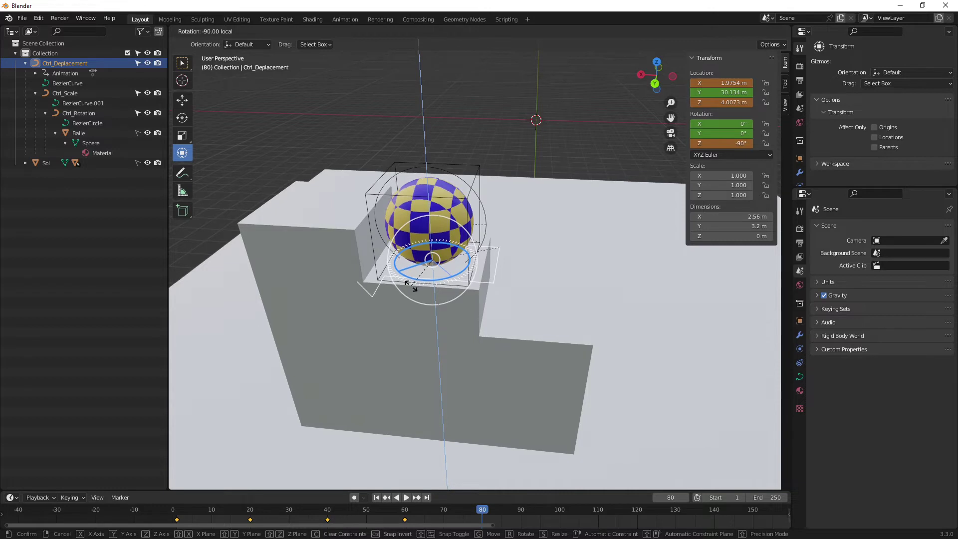
{"action": "left_click", "coordinate": [410, 282]}
{"action": "left_click_drag", "start_coordinate": [375, 254], "coordinate": [381, 254]}
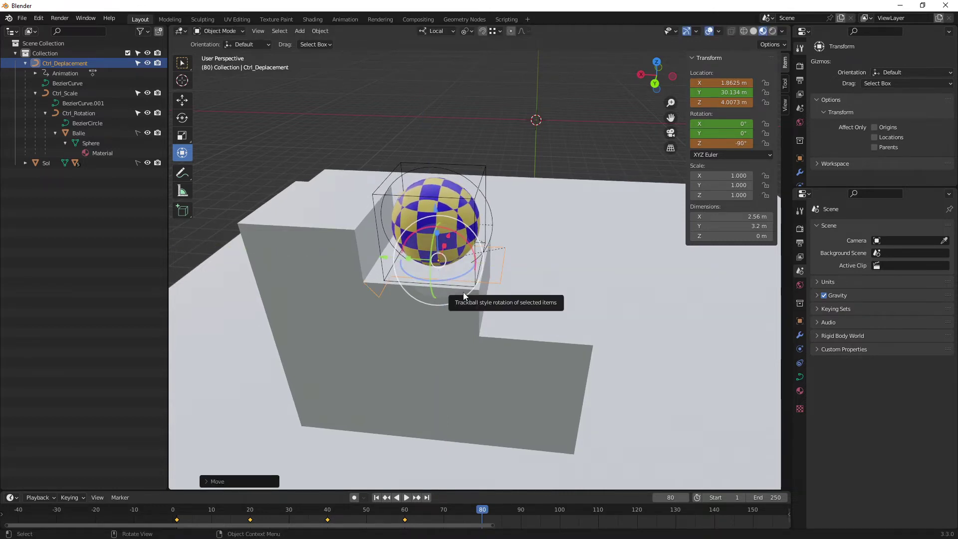
{"action": "key", "text": "i"}
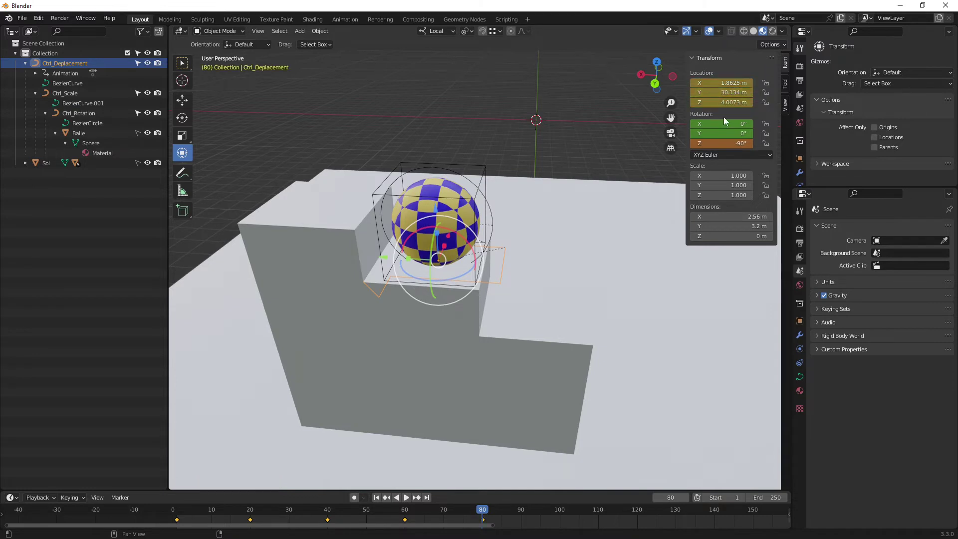
- Undo the frame-80 key, add a rotation key at frame 60, and preview the hop
{"action": "mouse_move", "coordinate": [399, 515]}
{"action": "left_mouse_down"}
{"action": "mouse_move", "coordinate": [263, 514]}
{"action": "mouse_move", "coordinate": [432, 516]}
{"action": "left_mouse_up"}
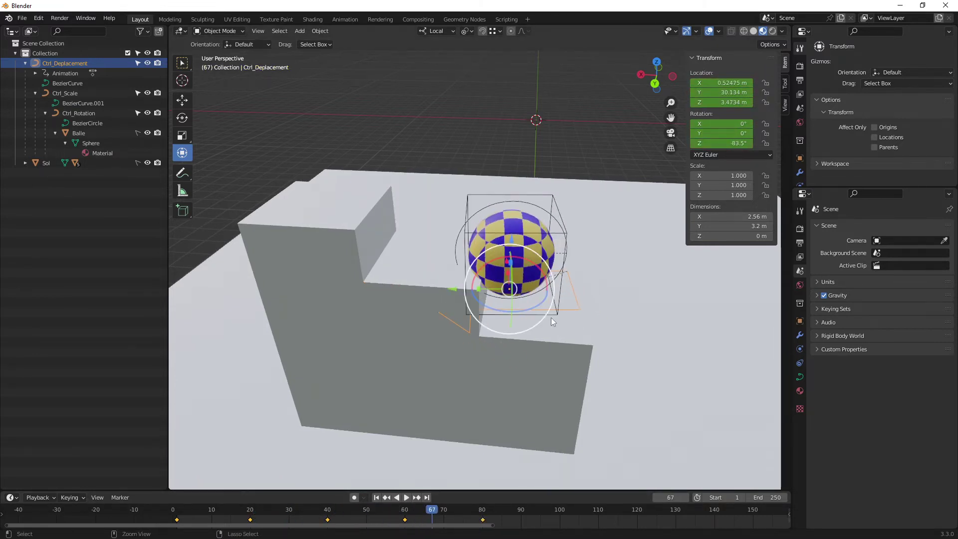
{"action": "key", "text": "Up"}
{"action": "key", "text": "alt+i"}
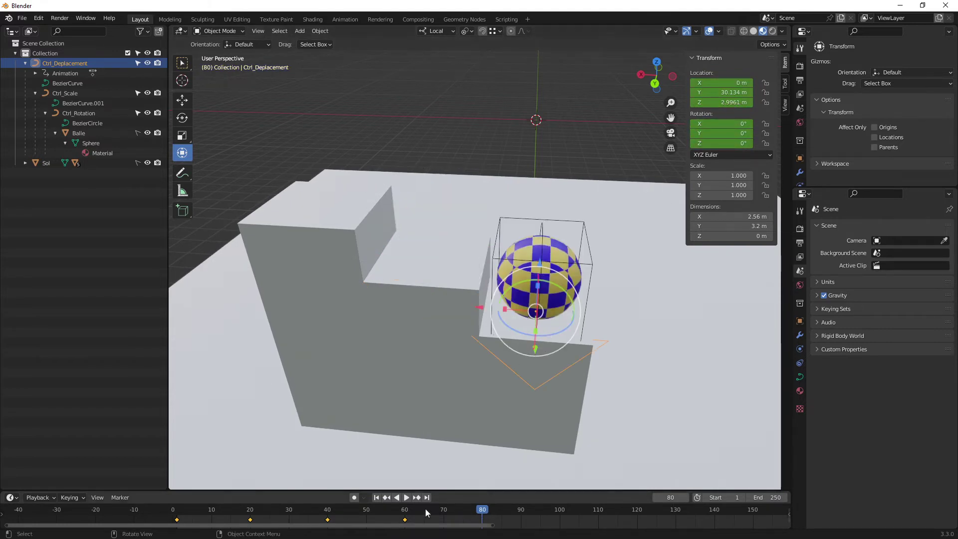
{"action": "key", "text": "Down"}
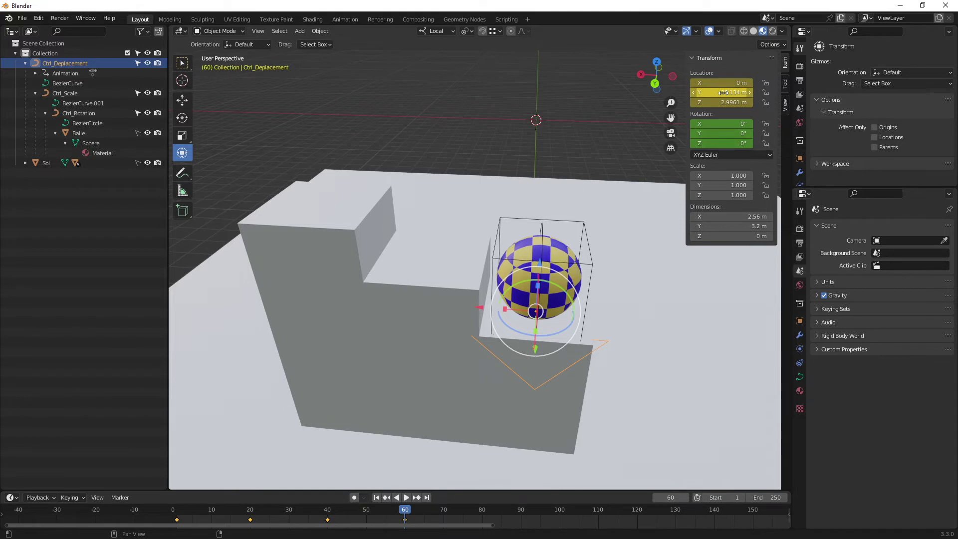
{"action": "key", "text": "i"}
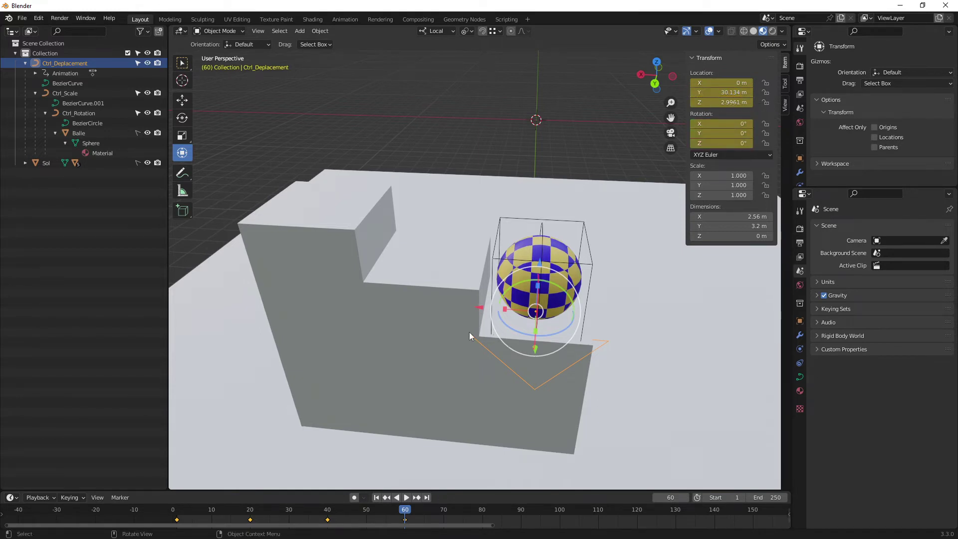
{"action": "key", "text": "space"}
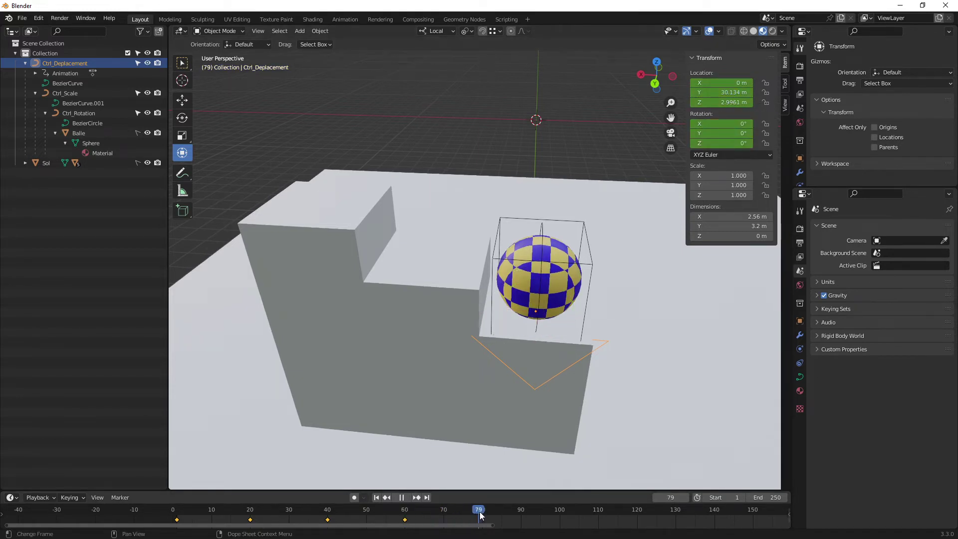
{"action": "key", "text": "space"}
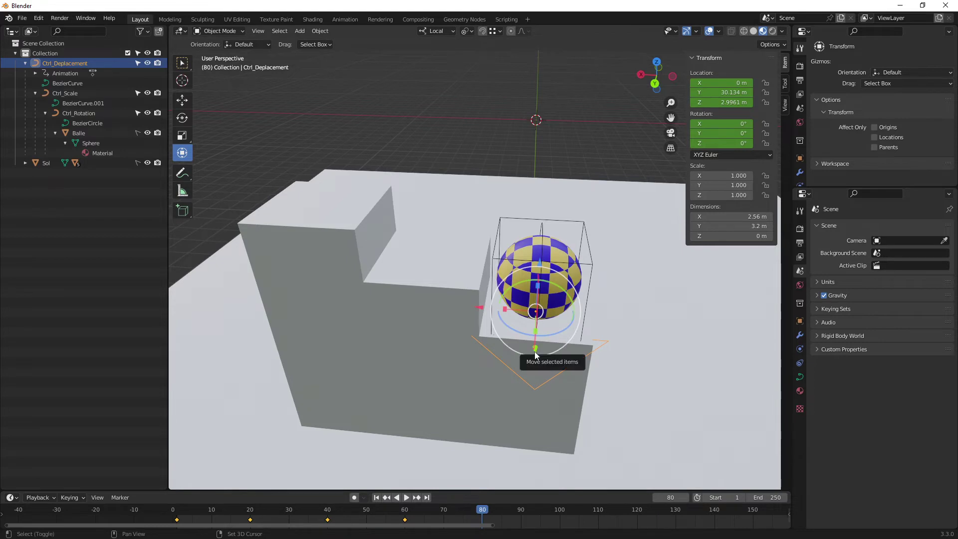
- Re-place the controller on the upper step turned -90° on Z, key location and rotation, and replay
{"action": "mouse_move", "coordinate": [535, 354]}
{"action": "left_mouse_down"}
{"action": "mouse_move", "coordinate": [435, 298]}
{"action": "mouse_move", "coordinate": [441, 281]}
{"action": "mouse_move", "coordinate": [418, 283]}
{"action": "left_mouse_up"}
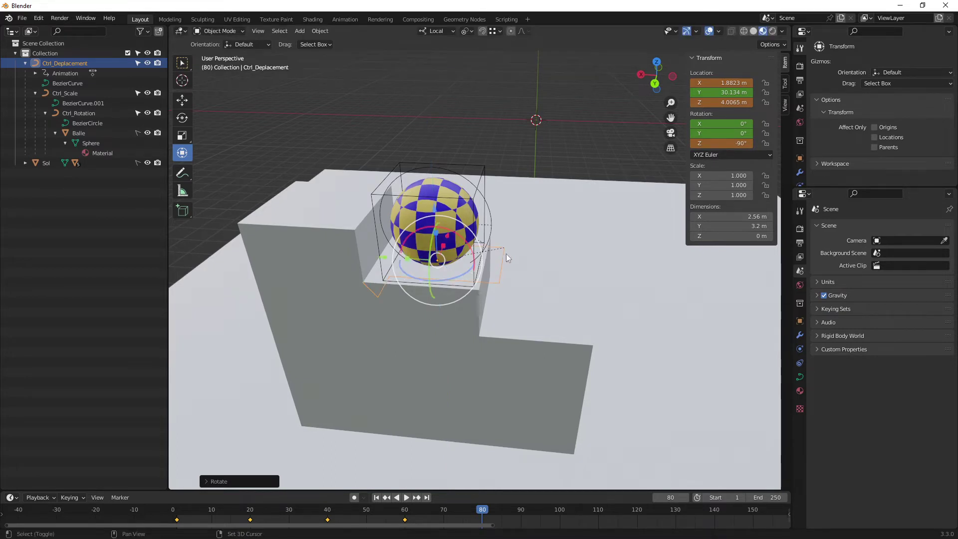
{"action": "middle_click_drag", "start_coordinate": [506, 254], "coordinate": [536, 260], "text": "shift"}
{"action": "key", "text": "i"}
{"action": "key", "text": "i"}
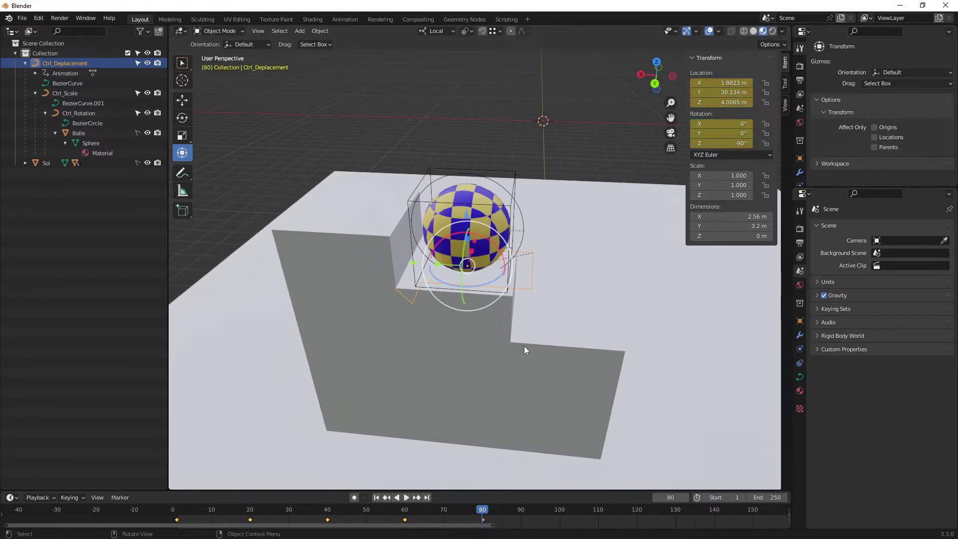
{"action": "left_click", "coordinate": [339, 511]}
{"action": "key", "text": "space"}
{"action": "left_click_drag", "start_coordinate": [339, 512], "coordinate": [482, 521]}
{"action": "key", "text": "space"}
{"action": "right_click", "coordinate": [708, 93]}
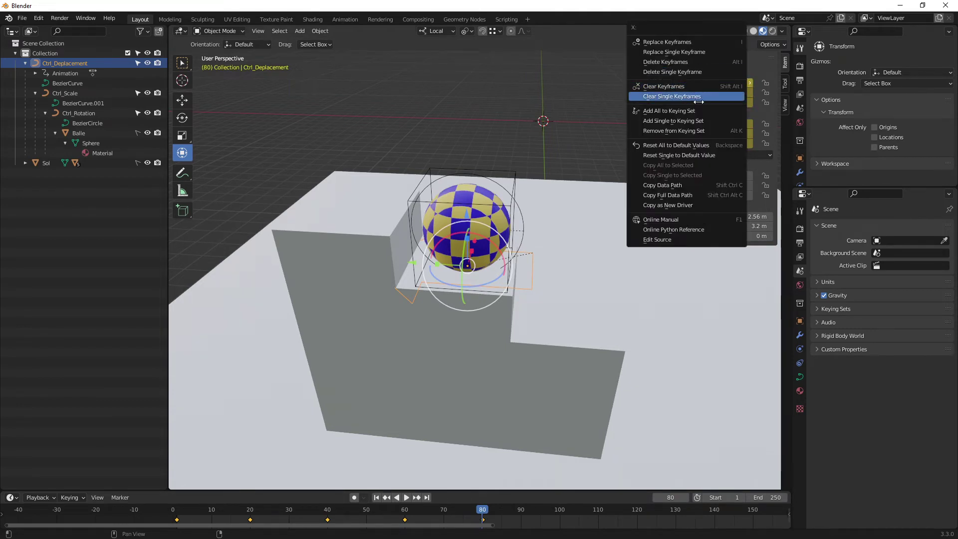
{"action": "left_click", "coordinate": [697, 87]}
{"action": "right_click", "coordinate": [691, 131]}
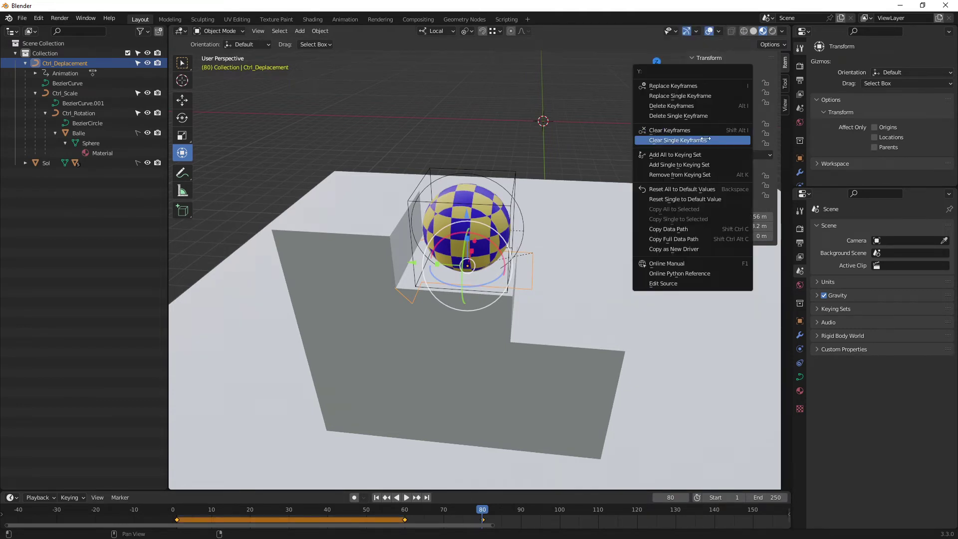
{"action": "left_click", "coordinate": [691, 131]}
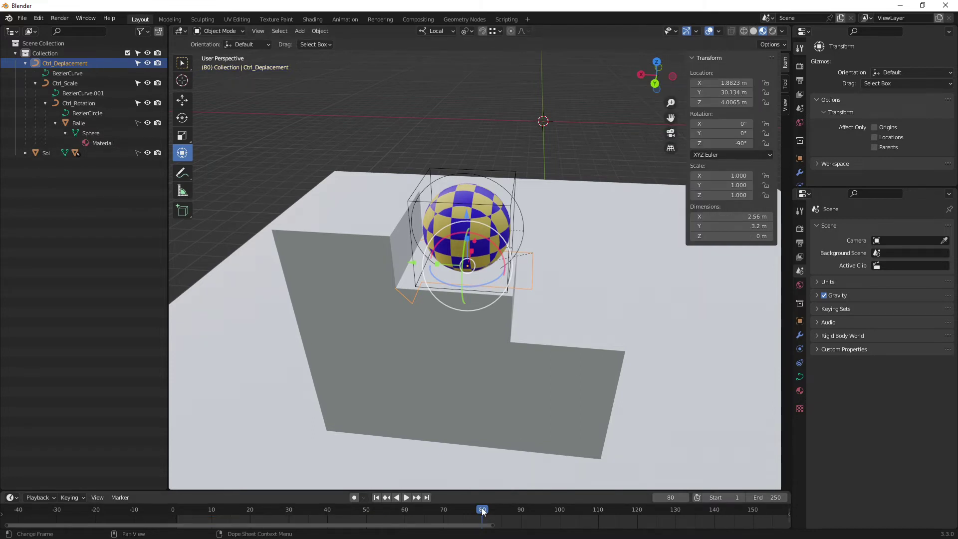
{"action": "left_click_drag", "start_coordinate": [482, 511], "coordinate": [420, 512]}
{"action": "key", "text": "ctrl+z"}
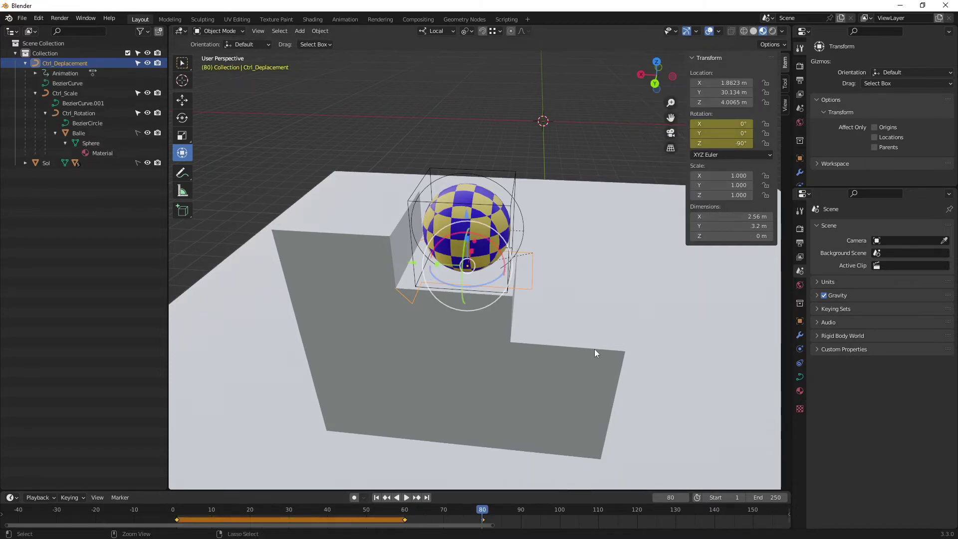
{"action": "key", "text": "ctrl+z"}
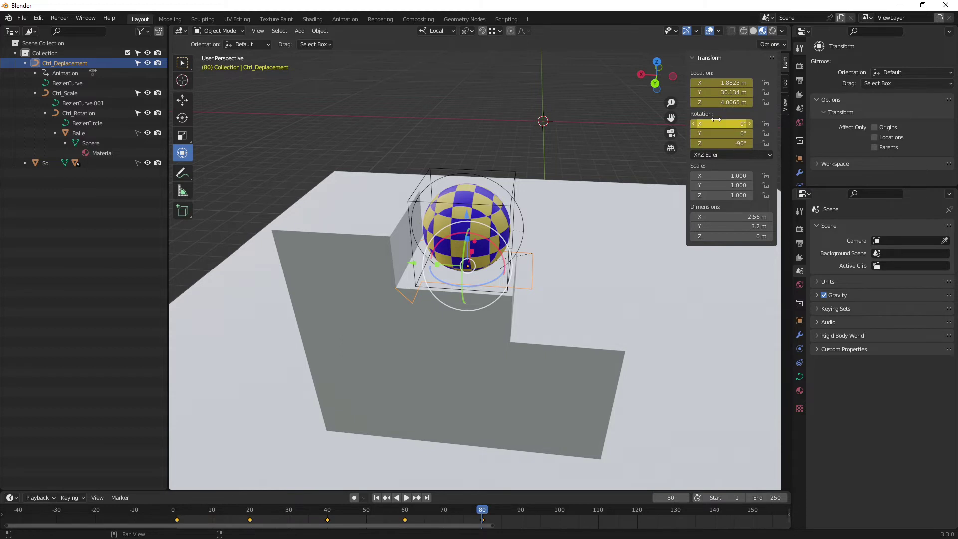
{"action": "right_click", "coordinate": [719, 93]}
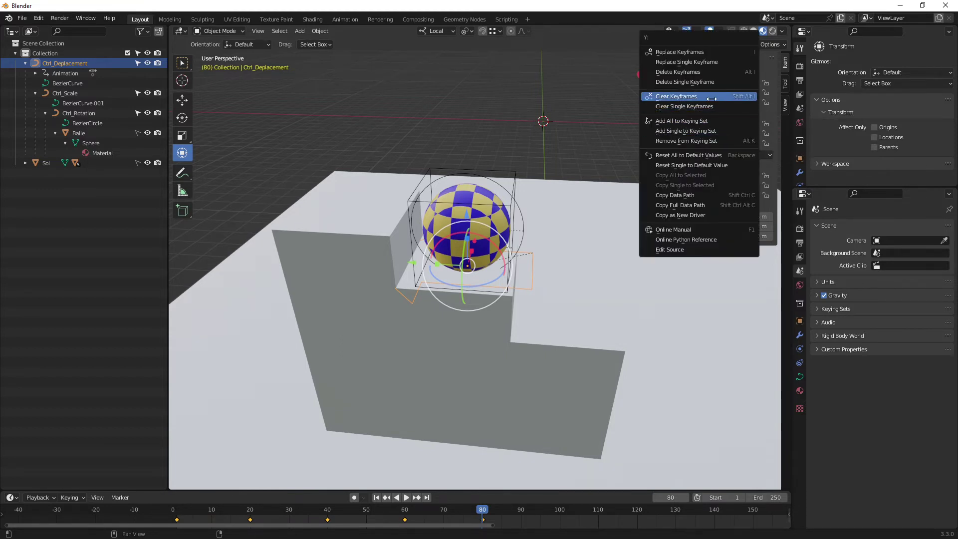
{"action": "key", "text": "Escape"}
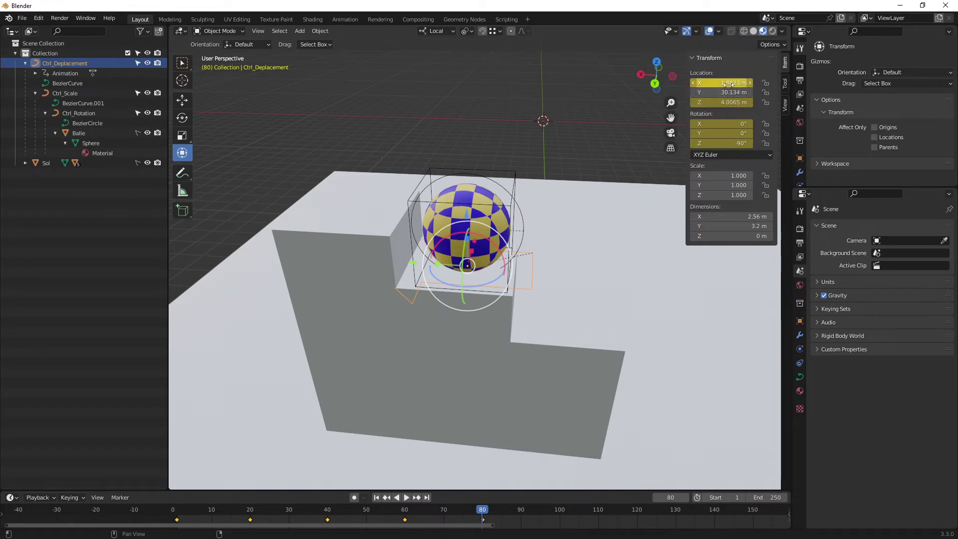
{"action": "right_click", "coordinate": [723, 84]}
{"action": "left_click", "coordinate": [723, 84]}
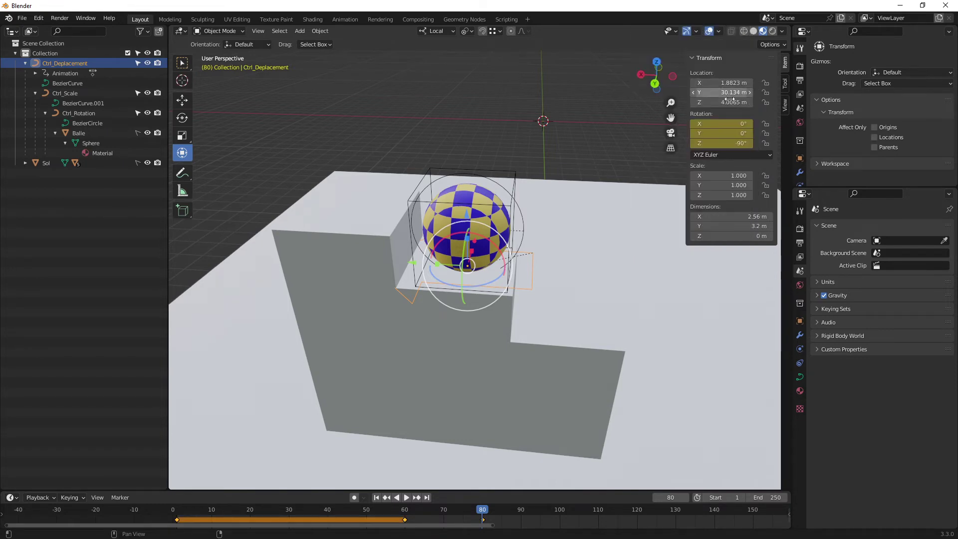
{"action": "right_click", "coordinate": [733, 127]}
{"action": "left_click", "coordinate": [733, 128]}
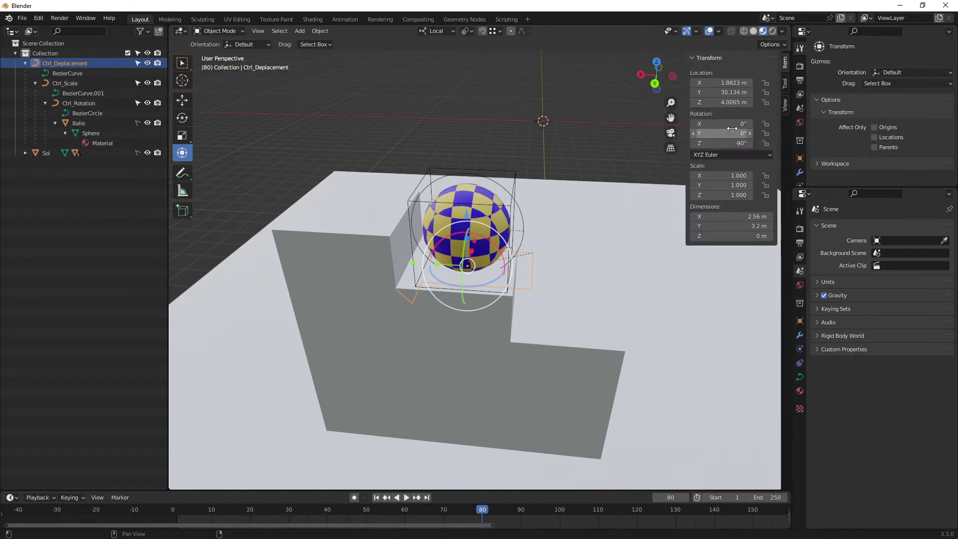
{"action": "key", "text": "ctrl+z"}
{"action": "key", "text": "ctrl+z"}
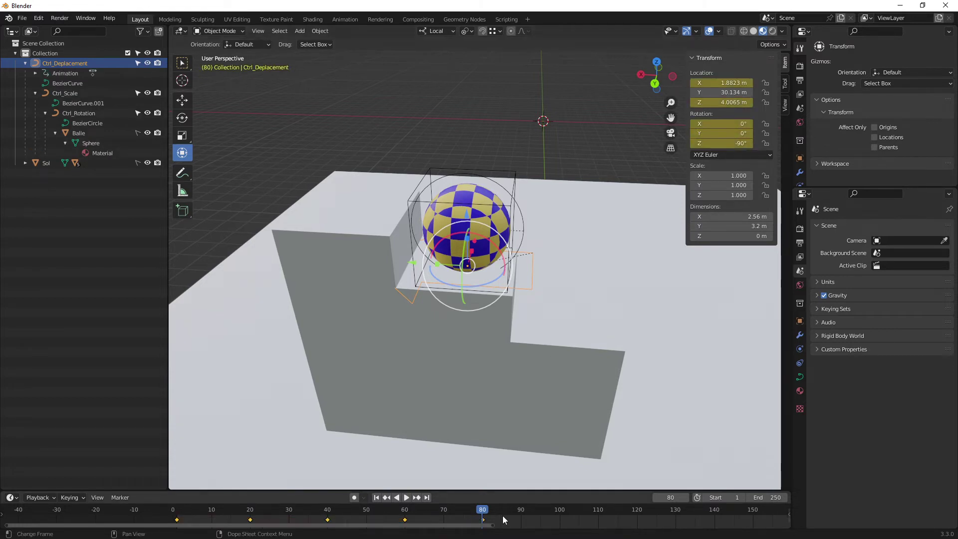
- Enlarge the timeline, preview playback, and delete the controller's frame-80 keyframe
{"action": "left_click_drag", "start_coordinate": [505, 491], "coordinate": [505, 471]}
{"action": "left_click", "coordinate": [466, 497]}
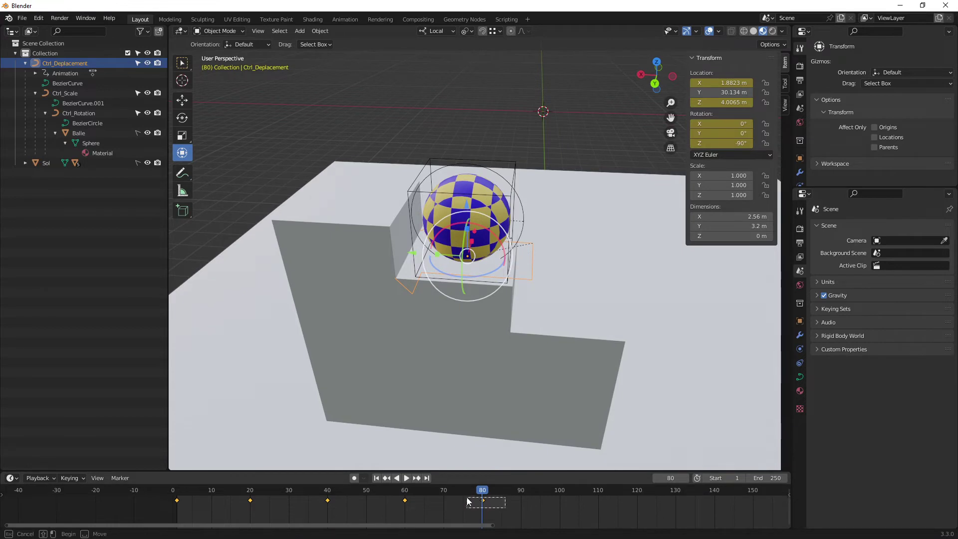
{"action": "key", "text": "space"}
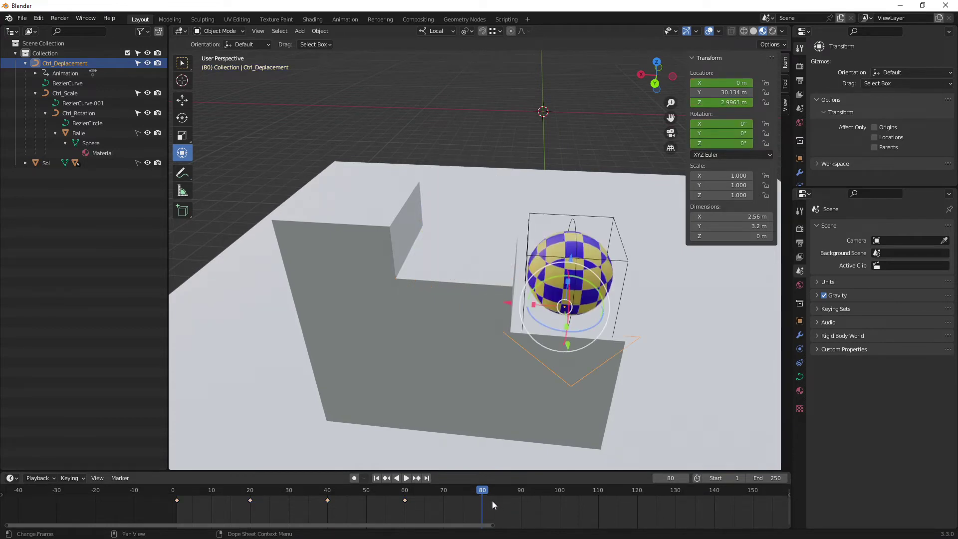
{"action": "left_click", "coordinate": [319, 487]}
{"action": "left_click", "coordinate": [166, 489]}
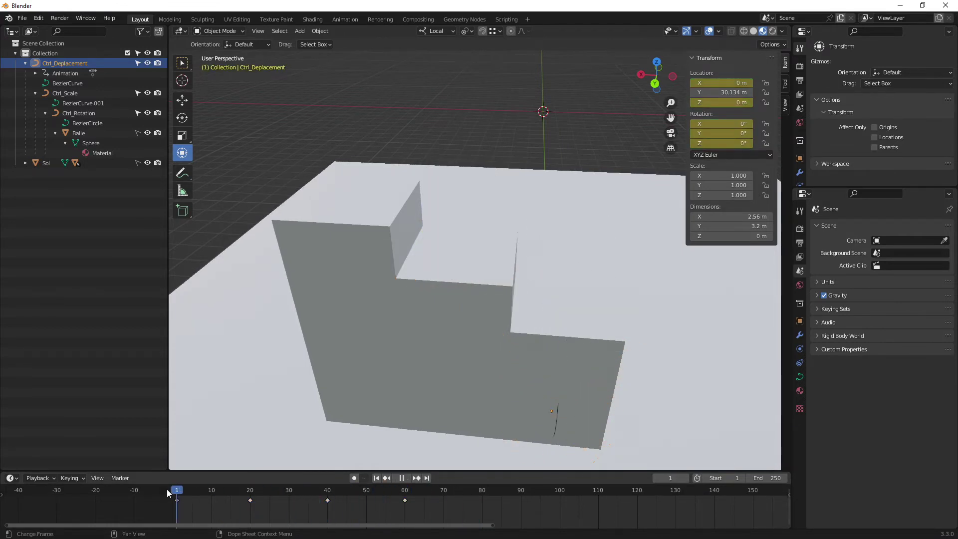
{"action": "key", "text": "Escape"}
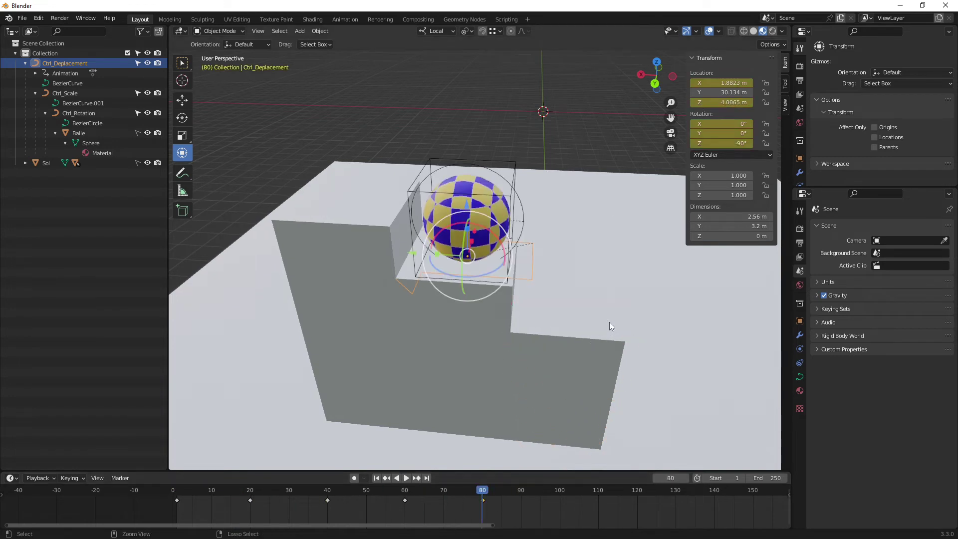
{"action": "key", "text": "alt+i"}
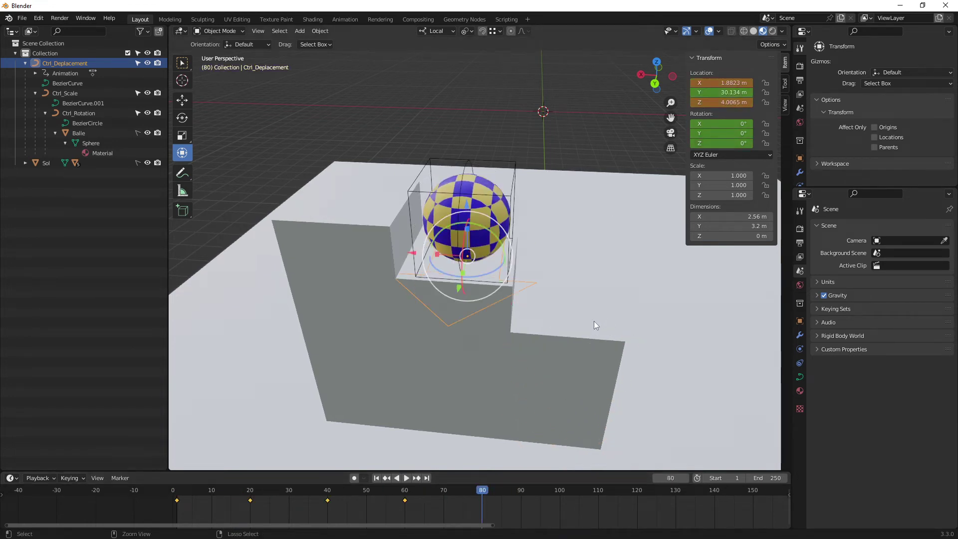
- Play and scrub the hop from frame 1 toward frame 80 to check the motion
{"action": "key", "text": "space"}
{"action": "left_click", "coordinate": [163, 495]}
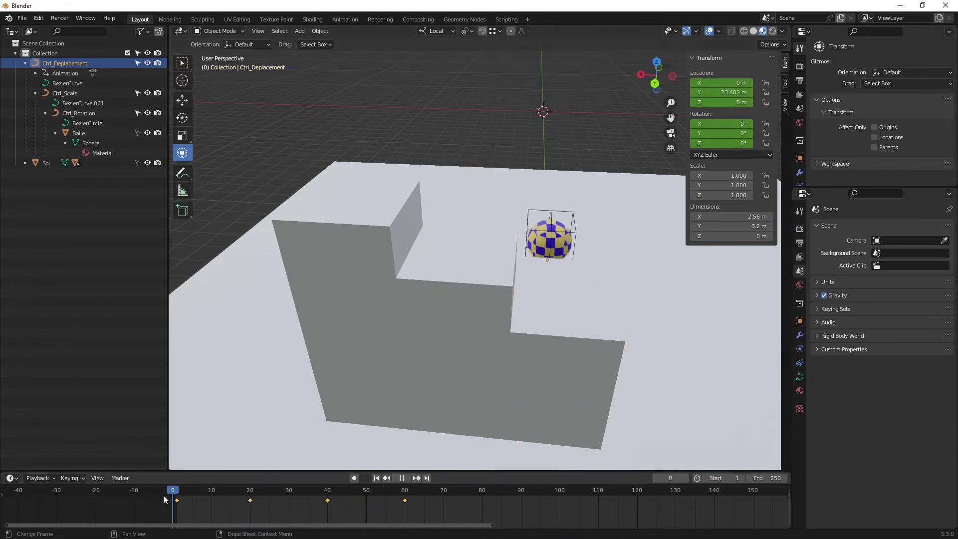
{"action": "left_click_drag", "start_coordinate": [304, 496], "coordinate": [438, 496]}
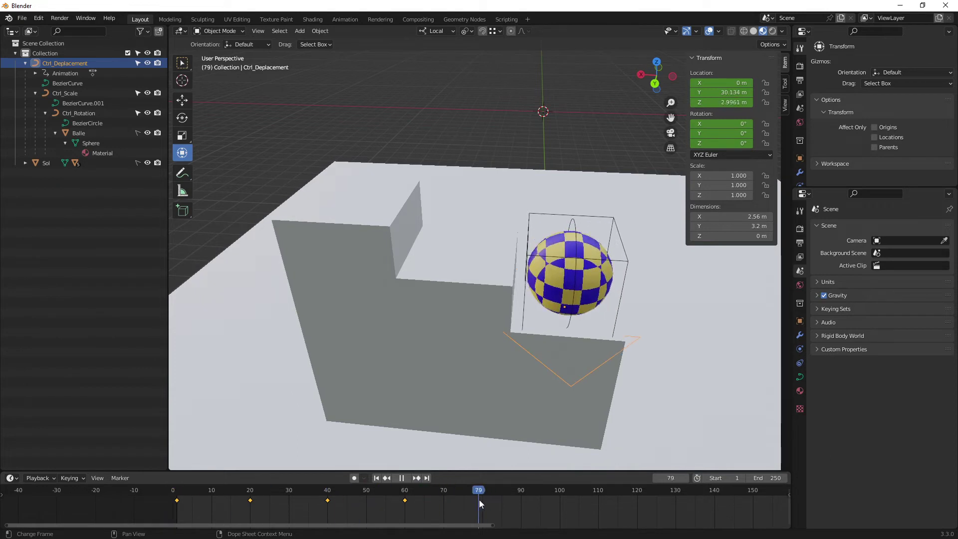
{"action": "key", "text": "space"}
{"action": "middle_click_drag", "start_coordinate": [578, 314], "coordinate": [504, 340]}
{"action": "key", "text": "space"}
{"action": "left_click_drag", "start_coordinate": [322, 494], "coordinate": [440, 501]}
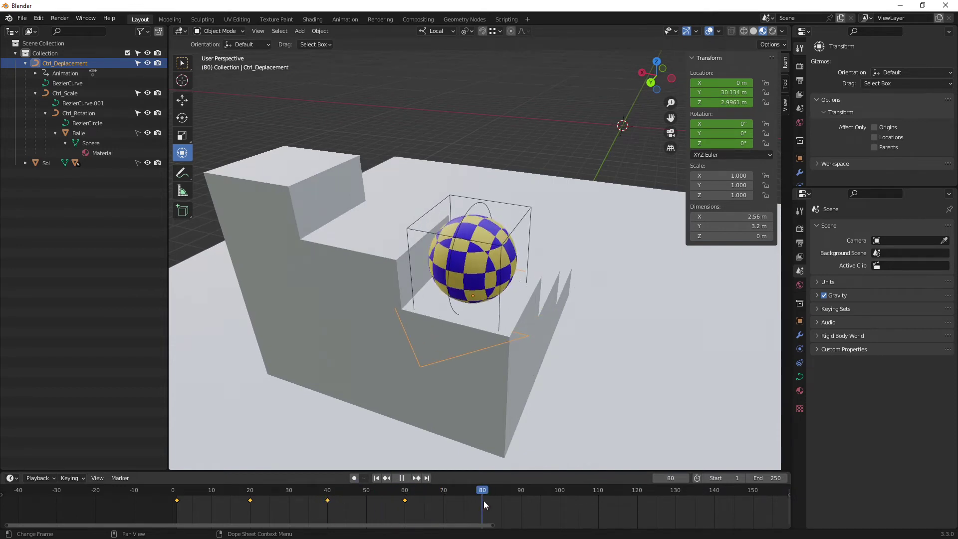
- Rotate Ctrl_Deplacement -90° on Z at frame 80, key location and rotation, then scrub to frame 100
{"action": "key", "text": "Escape"}
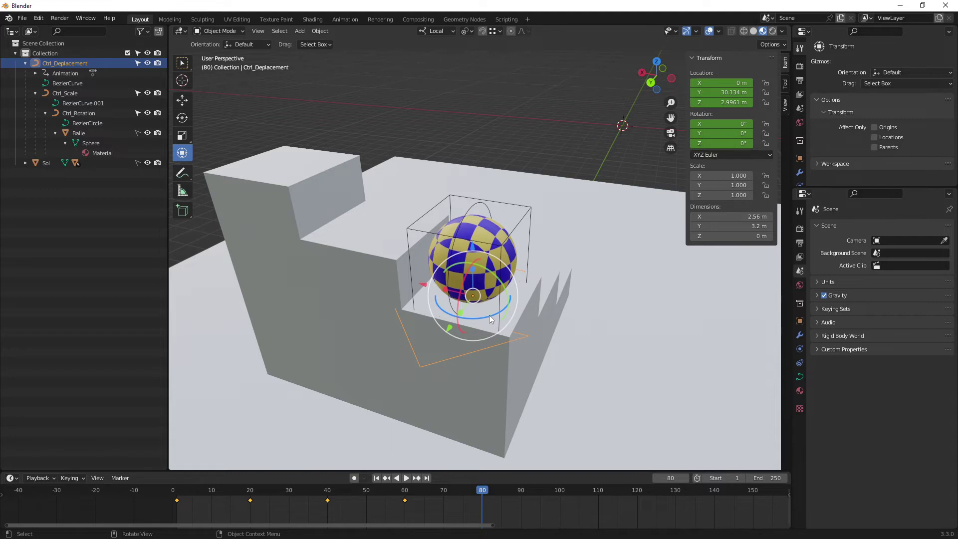
{"action": "left_click_drag", "start_coordinate": [489, 315], "coordinate": [438, 319]}
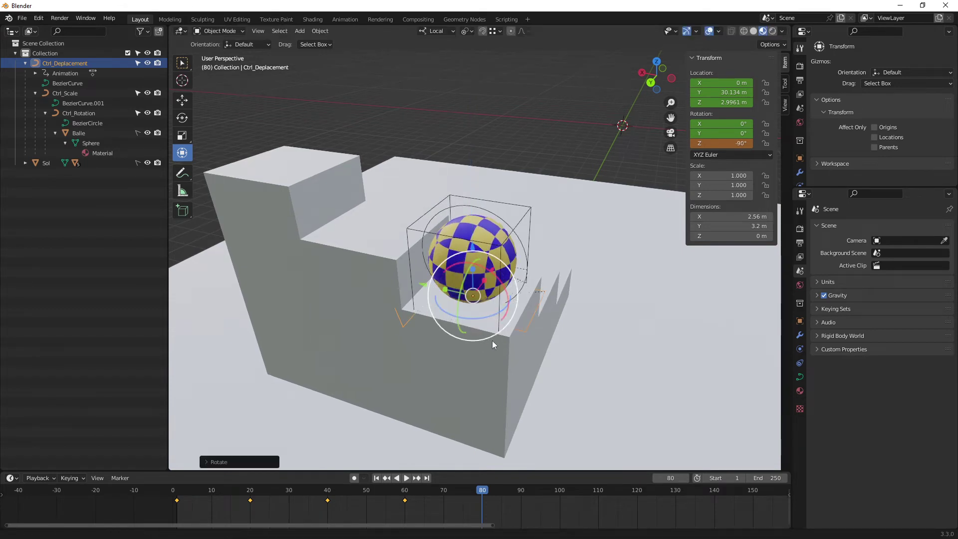
{"action": "middle_click_drag", "start_coordinate": [492, 340], "coordinate": [483, 468]}
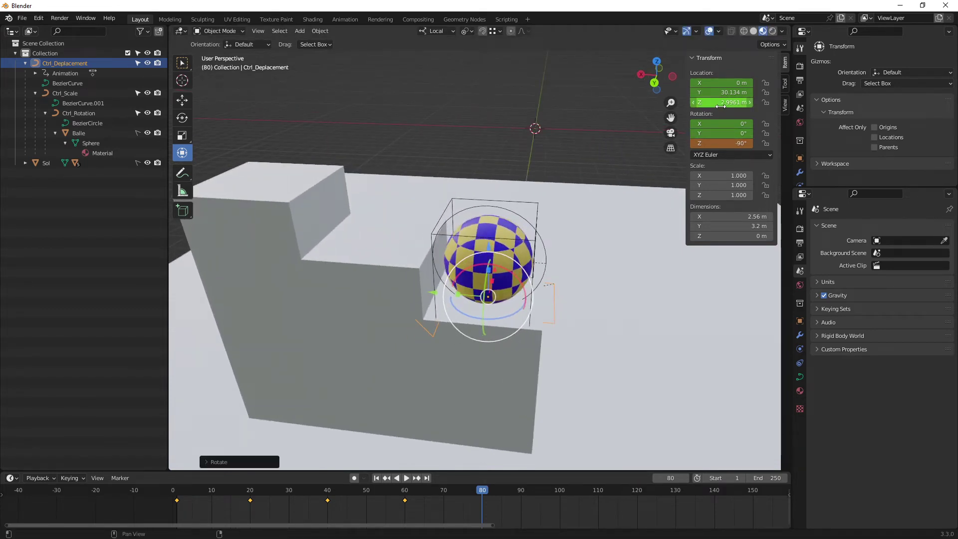
{"action": "key", "text": "i"}
{"action": "key", "text": "i"}
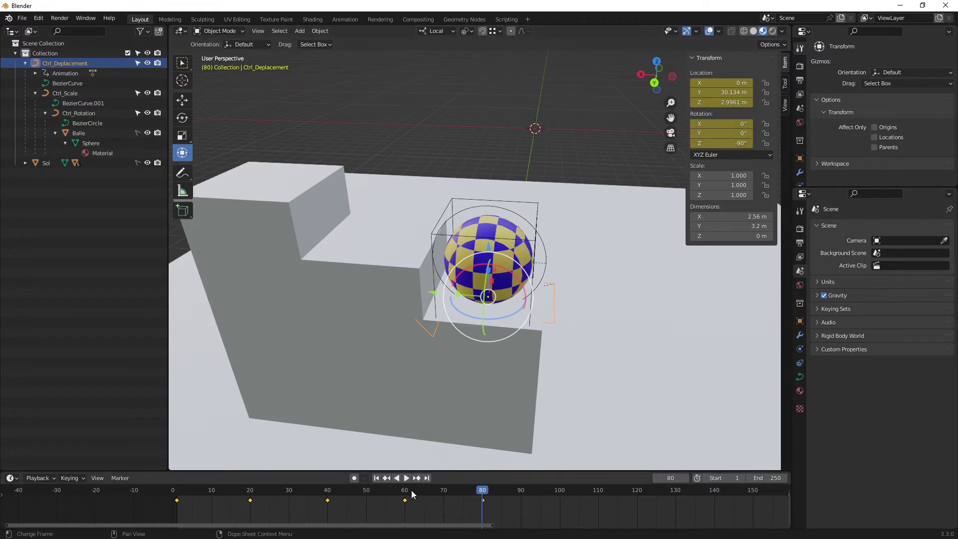
{"action": "mouse_move", "coordinate": [412, 494]}
{"action": "left_mouse_down"}
{"action": "mouse_move", "coordinate": [394, 494]}
{"action": "mouse_move", "coordinate": [560, 497]}
{"action": "left_mouse_up"}
{"action": "mouse_move", "coordinate": [499, 320]}
{"action": "middle_mouse_down"}
{"action": "mouse_move", "coordinate": [492, 312]}
{"action": "mouse_move", "coordinate": [532, 302]}
{"action": "middle_mouse_up"}
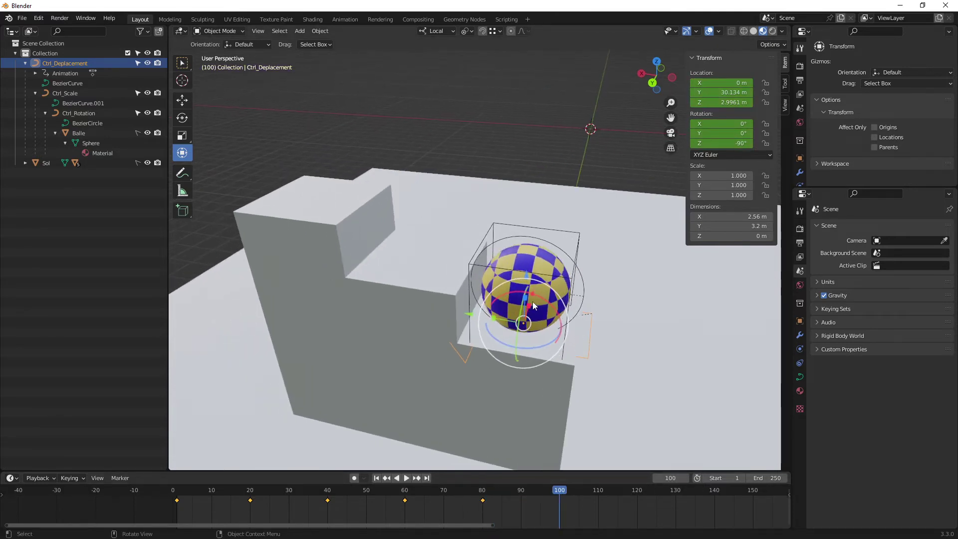
- At frame 100, move the controller onto the upper step and key its location
{"action": "mouse_move", "coordinate": [533, 293]}
{"action": "left_mouse_down"}
{"action": "mouse_move", "coordinate": [433, 223]}
{"action": "mouse_move", "coordinate": [432, 235]}
{"action": "left_mouse_up"}
{"action": "middle_click_drag", "start_coordinate": [430, 292], "coordinate": [444, 286]}
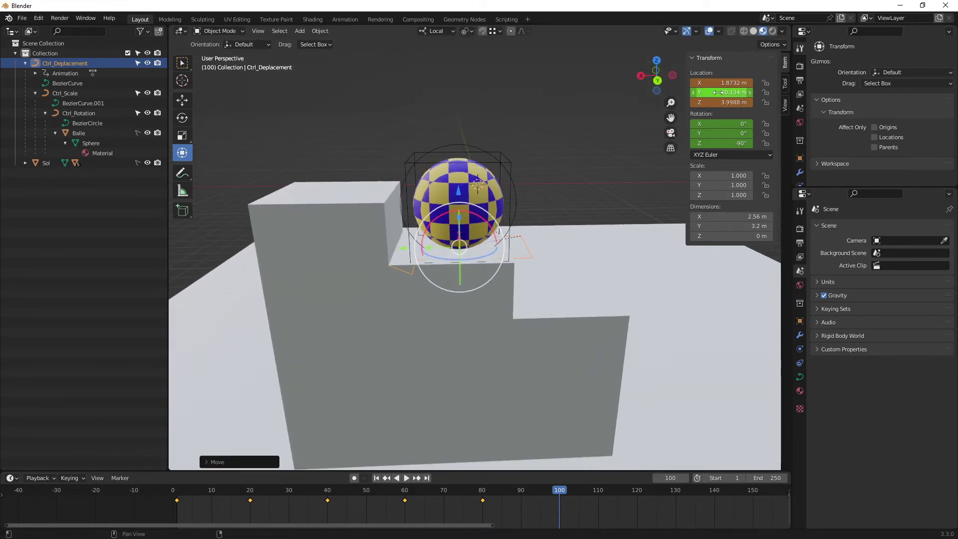
{"action": "key", "text": "i"}
- At frame 120, place the controller on the top step (X 3.8773 m, Z 5.0095 m) and key it
{"action": "left_click_drag", "start_coordinate": [562, 493], "coordinate": [636, 490]}
{"action": "middle_click_drag", "start_coordinate": [639, 277], "coordinate": [487, 184]}
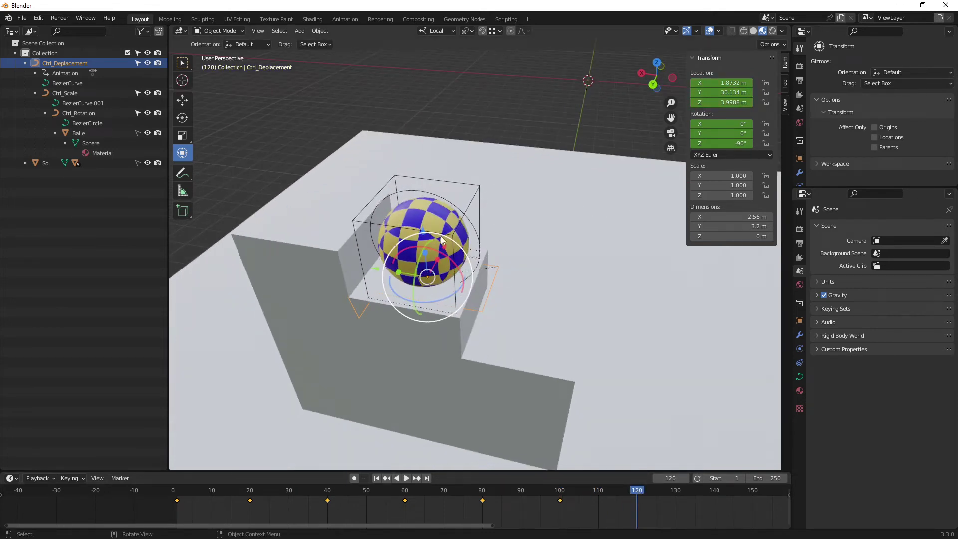
{"action": "left_click_drag", "start_coordinate": [446, 250], "coordinate": [335, 179]}
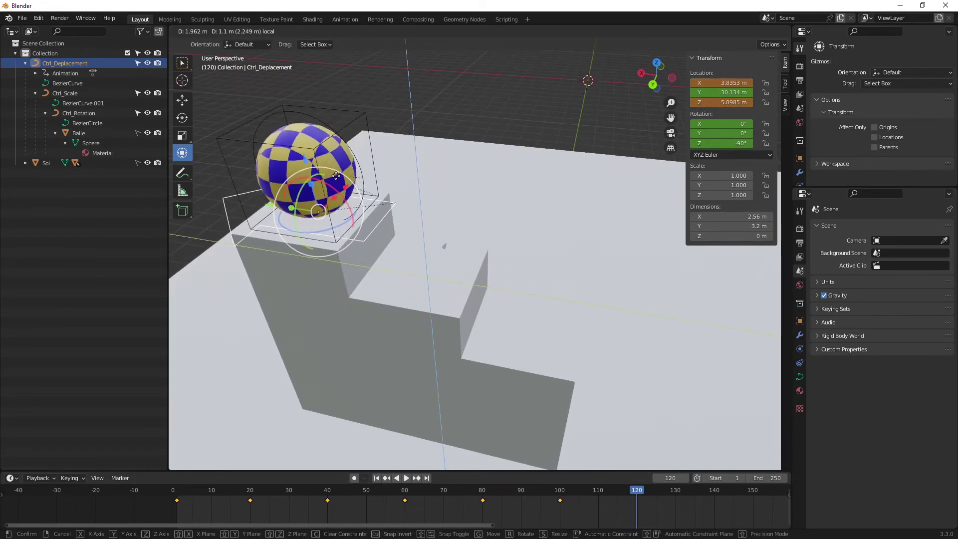
{"action": "left_click_drag", "start_coordinate": [335, 180], "coordinate": [338, 182]}
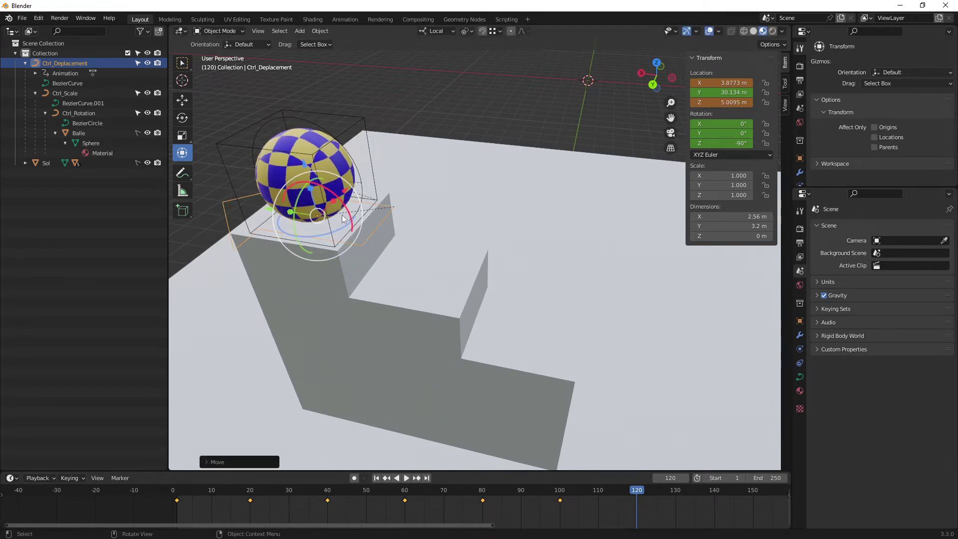
{"action": "mouse_move", "coordinate": [337, 182]}
{"action": "middle_mouse_down"}
{"action": "mouse_move", "coordinate": [391, 197]}
{"action": "mouse_move", "coordinate": [475, 195]}
{"action": "mouse_move", "coordinate": [599, 130]}
{"action": "middle_mouse_up"}
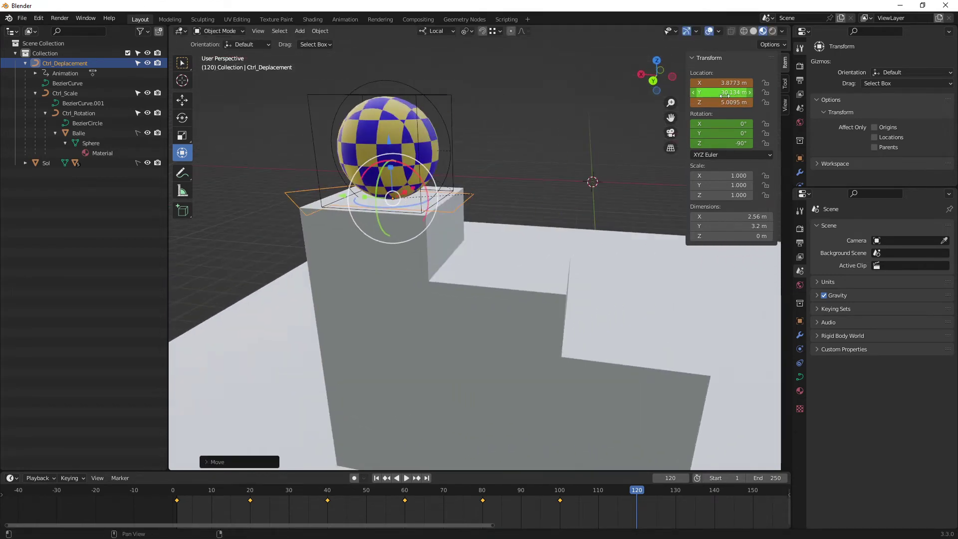
{"action": "key", "text": "i"}
{"action": "mouse_move", "coordinate": [509, 220]}
{"action": "middle_mouse_down"}
{"action": "mouse_move", "coordinate": [462, 271]}
{"action": "mouse_move", "coordinate": [454, 256]}
{"action": "mouse_move", "coordinate": [465, 252]}
{"action": "mouse_move", "coordinate": [439, 249]}
{"action": "mouse_move", "coordinate": [297, 385]}
{"action": "middle_mouse_up"}
- Change the scene end frame from 250 to 125 and play the ball's climb from the start
{"action": "scroll", "coordinate": [318, 513], "scroll_direction": "up", "scroll_amount": 1}
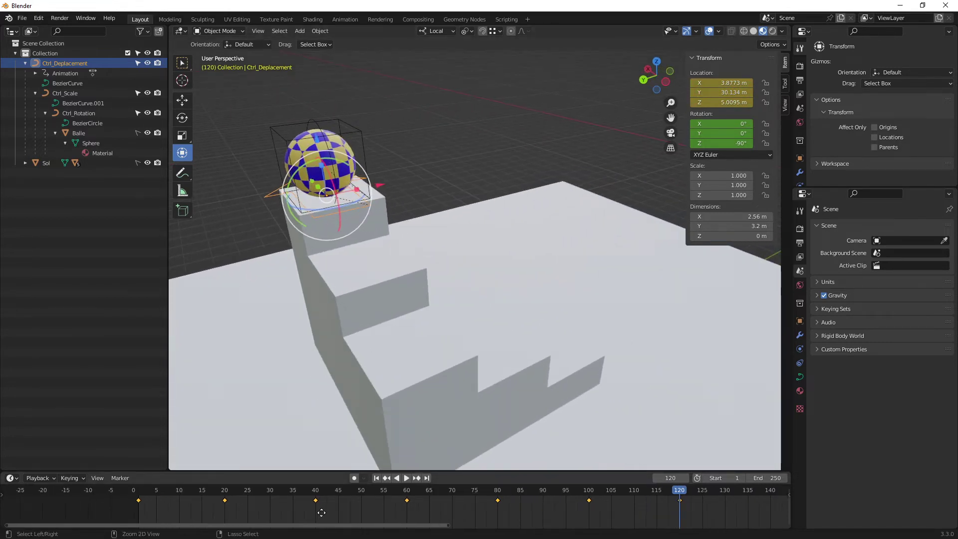
{"action": "left_click", "coordinate": [143, 494]}
{"action": "key", "text": "space"}
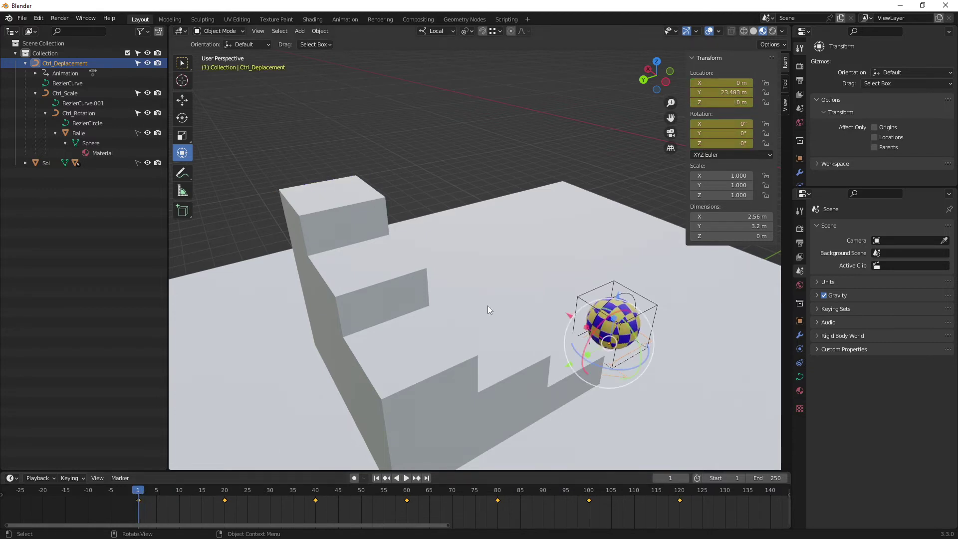
{"action": "middle_click_drag", "start_coordinate": [501, 303], "coordinate": [483, 268]}
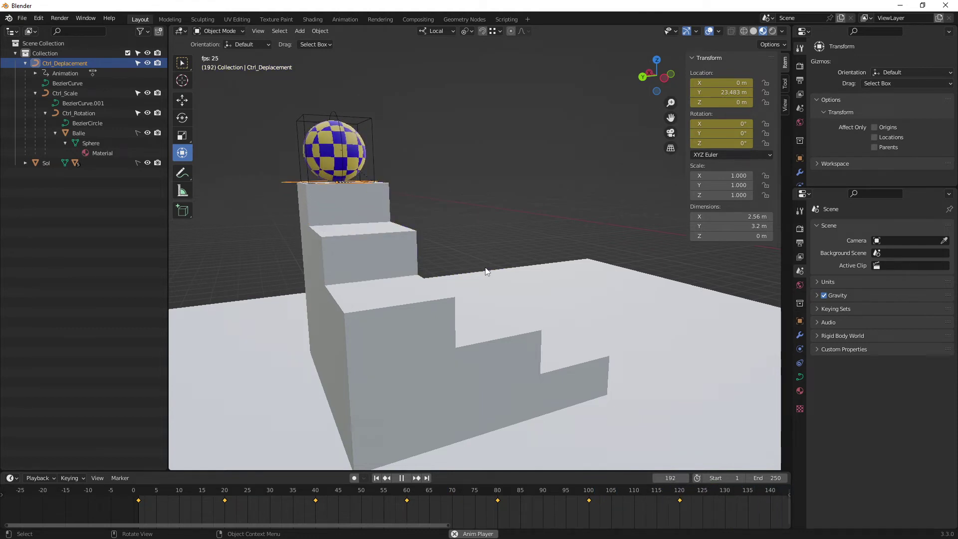
{"action": "key", "text": "space"}
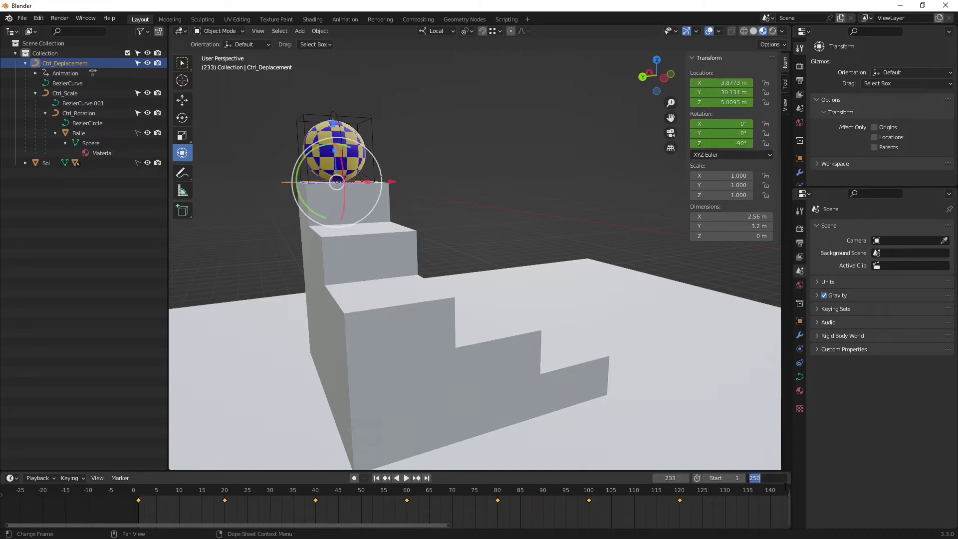
{"action": "type", "text": "125"}
{"action": "key", "text": "Return"}
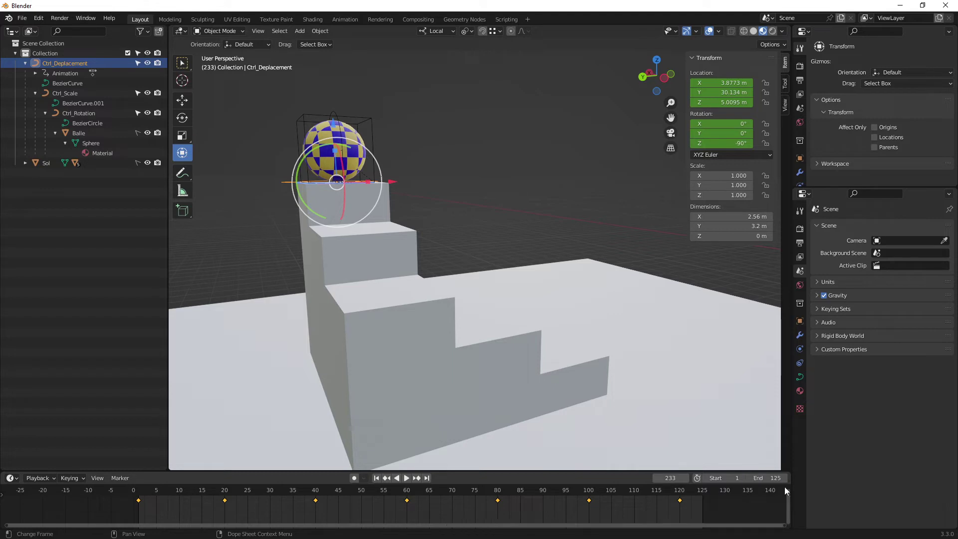
{"action": "key", "text": "space"}
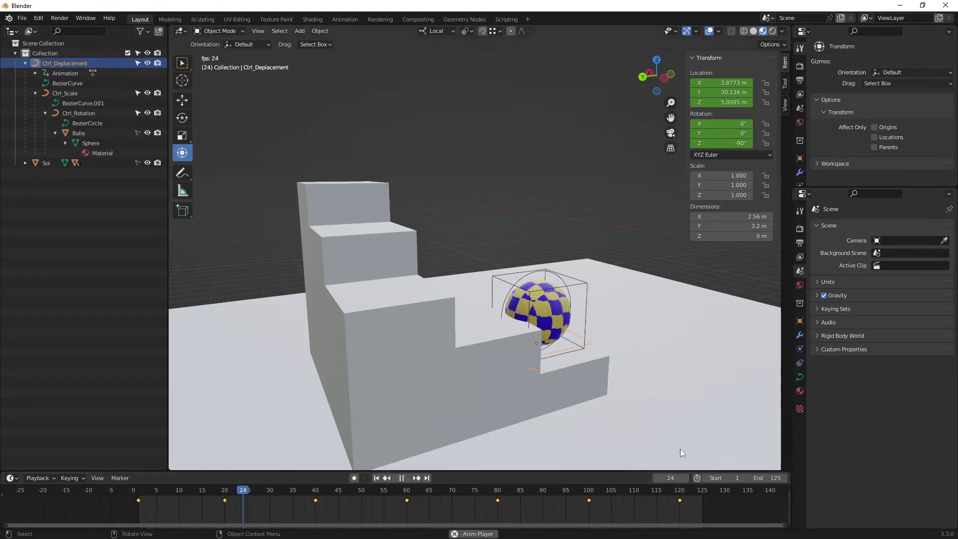
{"action": "scroll", "coordinate": [498, 502], "scroll_direction": "up", "scroll_amount": 1}
{"action": "scroll", "coordinate": [498, 503], "scroll_direction": "up", "scroll_amount": 1}
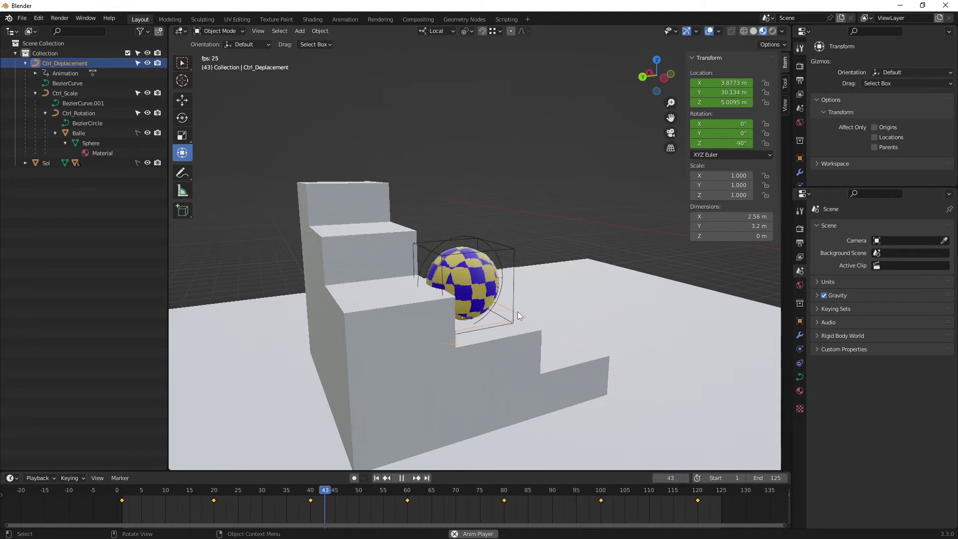
- Review the first hop, then at frame 10 lift Ctrl_Deplacement to Z 2.4167 m (Y 24.268 m)
{"action": "key", "text": "space"}
{"action": "left_click_drag", "start_coordinate": [191, 488], "coordinate": [165, 492]}
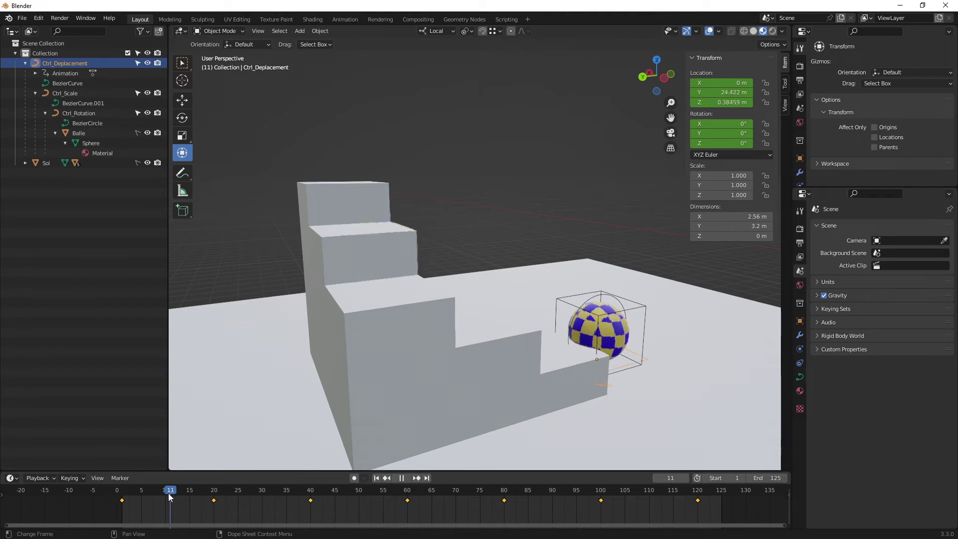
{"action": "mouse_move", "coordinate": [513, 345]}
{"action": "middle_mouse_down"}
{"action": "mouse_move", "coordinate": [498, 344]}
{"action": "mouse_move", "coordinate": [531, 313]}
{"action": "middle_mouse_up"}
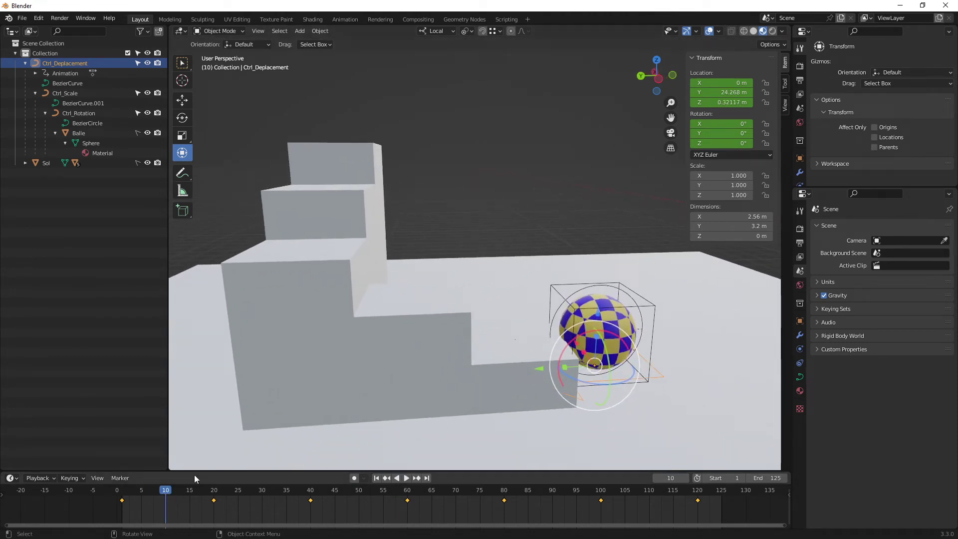
{"action": "key", "text": "space"}
{"action": "mouse_move", "coordinate": [122, 499]}
{"action": "left_mouse_down"}
{"action": "mouse_move", "coordinate": [705, 504]}
{"action": "mouse_move", "coordinate": [390, 505]}
{"action": "left_mouse_up"}
{"action": "mouse_move", "coordinate": [157, 495]}
{"action": "left_mouse_down"}
{"action": "mouse_move", "coordinate": [122, 495]}
{"action": "mouse_move", "coordinate": [166, 495]}
{"action": "left_mouse_up"}
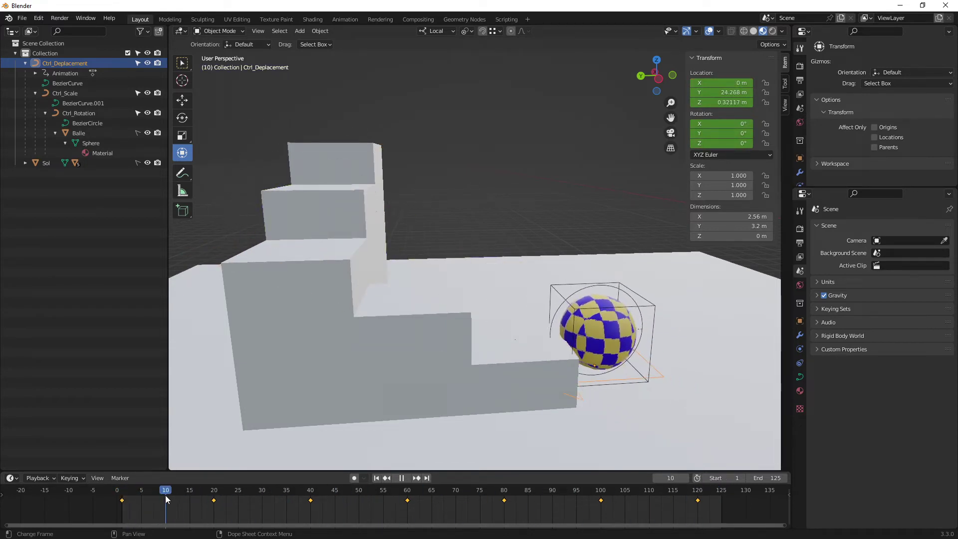
{"action": "middle_click_drag", "start_coordinate": [551, 310], "coordinate": [565, 308]}
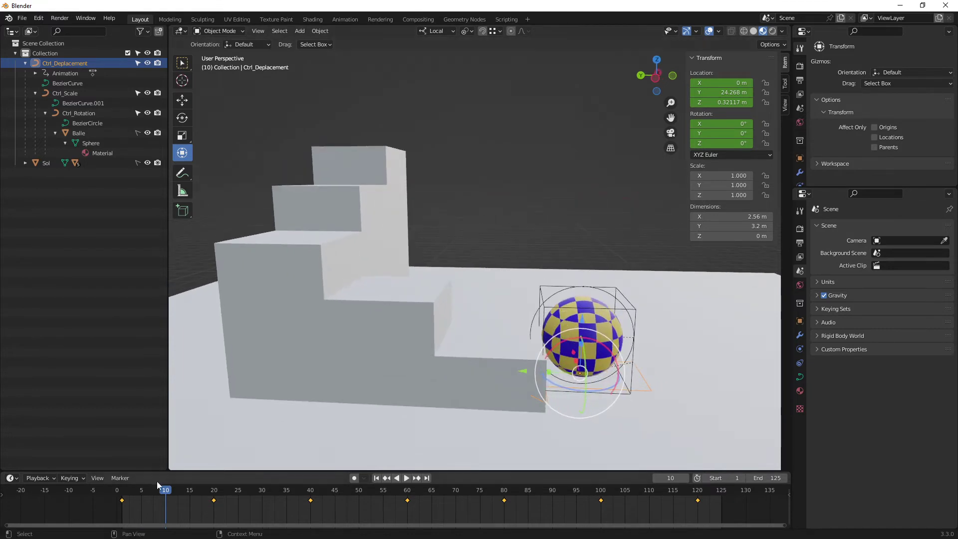
{"action": "mouse_move", "coordinate": [157, 494]}
{"action": "left_mouse_down"}
{"action": "mouse_move", "coordinate": [123, 496]}
{"action": "mouse_move", "coordinate": [213, 501]}
{"action": "mouse_move", "coordinate": [125, 503]}
{"action": "mouse_move", "coordinate": [165, 504]}
{"action": "left_mouse_up"}
{"action": "left_click_drag", "start_coordinate": [585, 321], "coordinate": [600, 214]}
{"action": "mouse_move", "coordinate": [579, 310]}
{"action": "middle_mouse_down"}
{"action": "mouse_move", "coordinate": [523, 302]}
{"action": "mouse_move", "coordinate": [522, 310]}
{"action": "middle_mouse_up"}
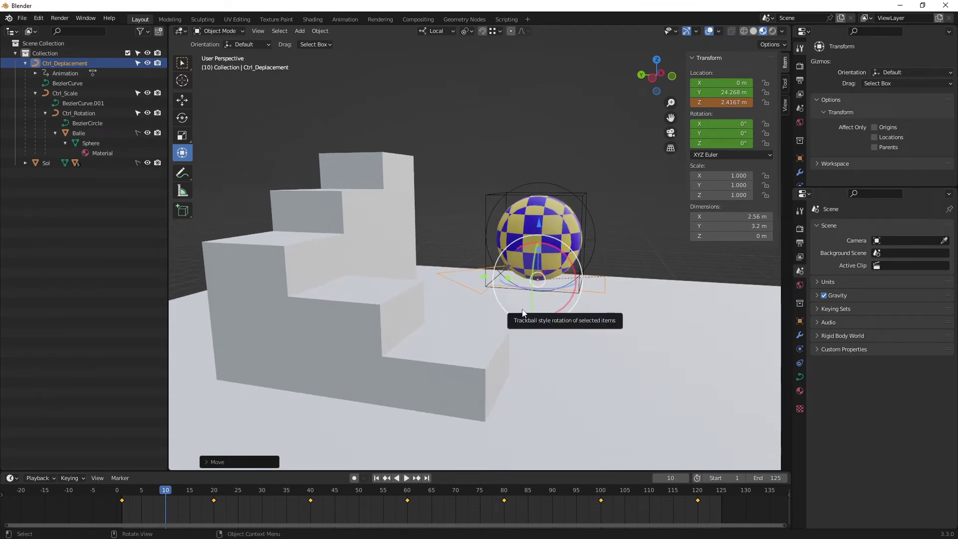
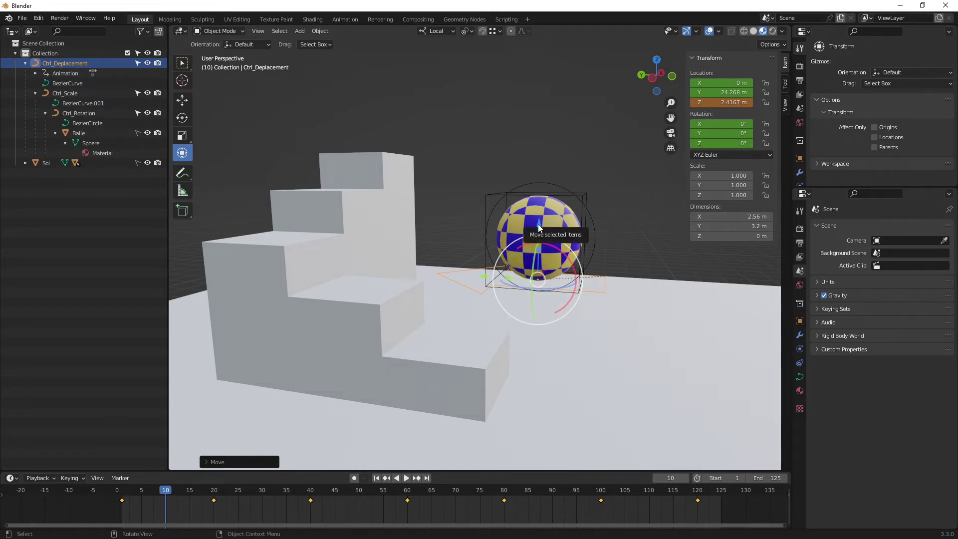
- Raise the ball to Z 2.559 m at frame 10 and keyframe only its Z location
{"action": "left_click_drag", "start_coordinate": [544, 229], "coordinate": [544, 221]}
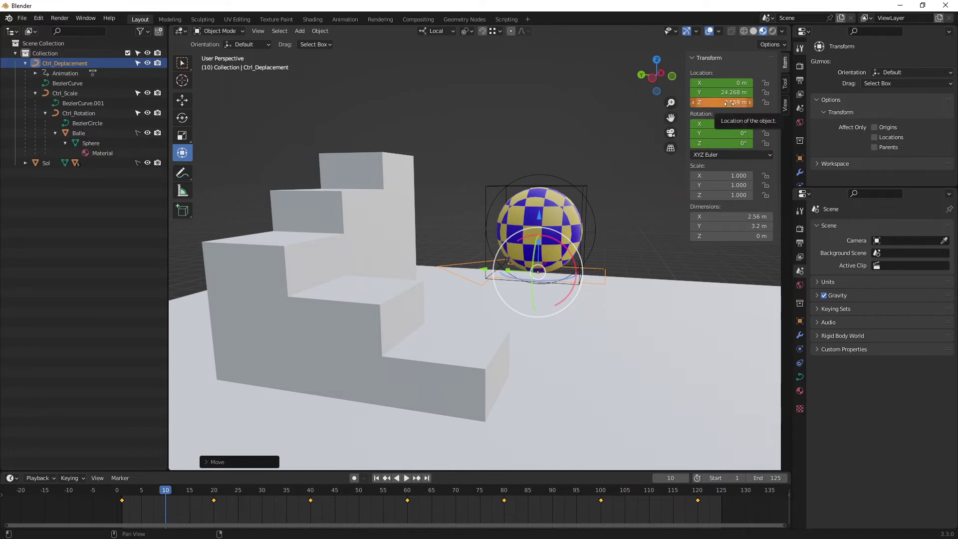
{"action": "key", "text": "i"}
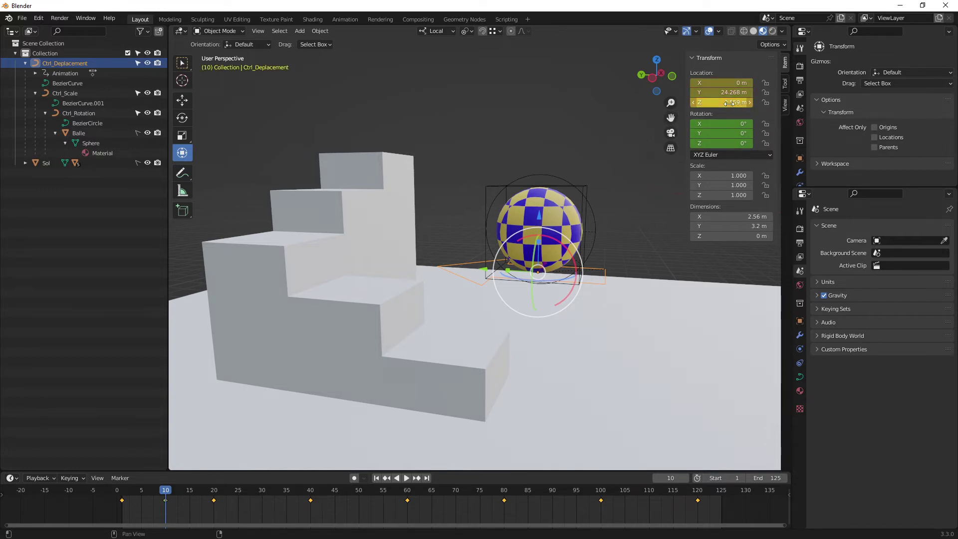
{"action": "key", "text": "alt+i"}
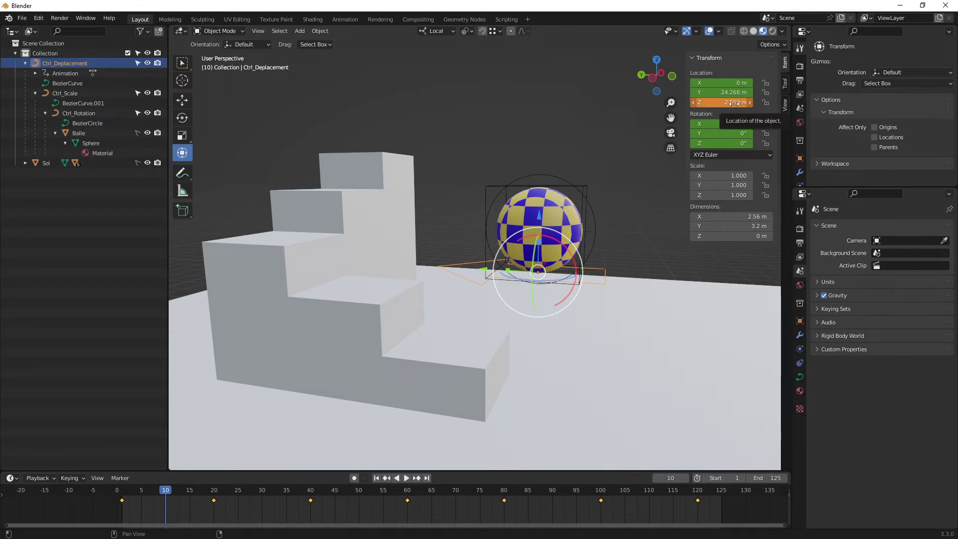
{"action": "right_click", "coordinate": [724, 103]}
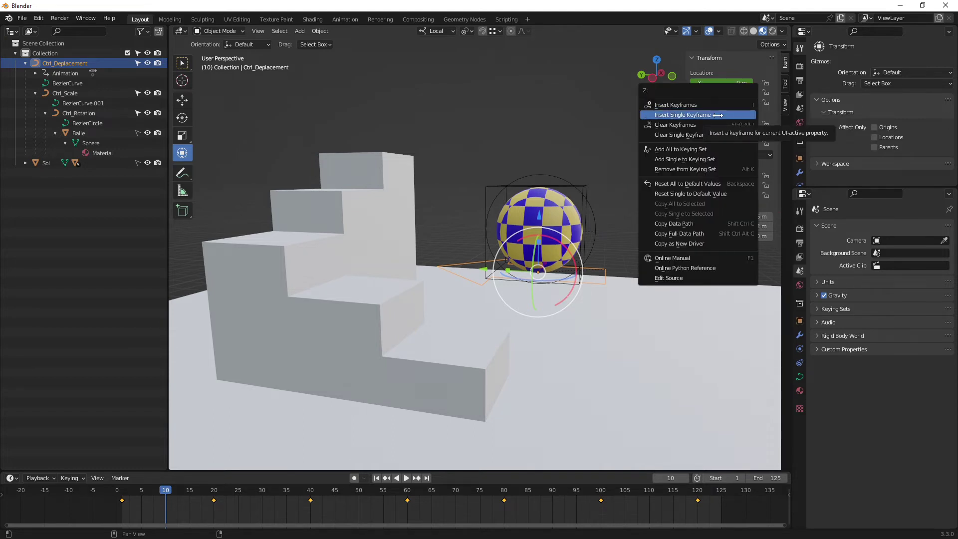
{"action": "left_click", "coordinate": [718, 116]}
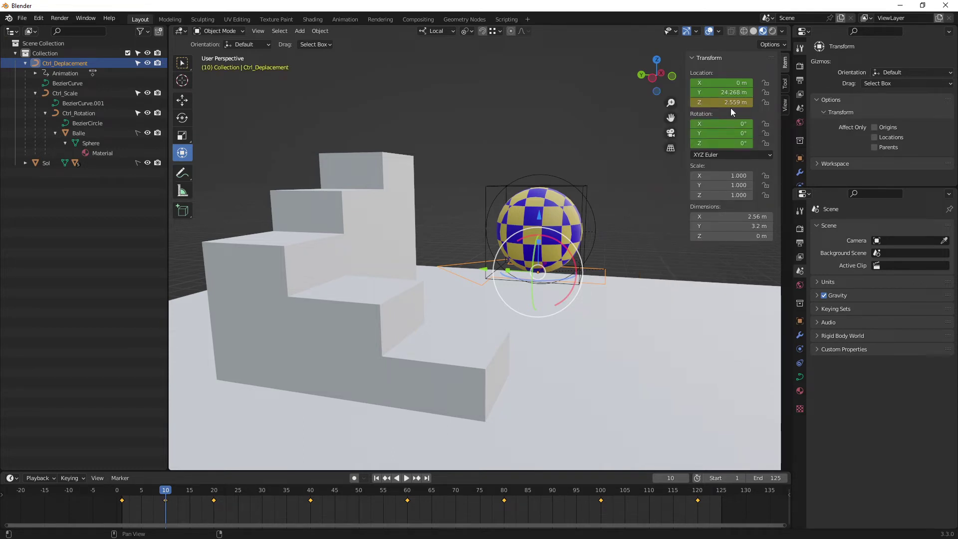
{"action": "right_click", "coordinate": [733, 103]}
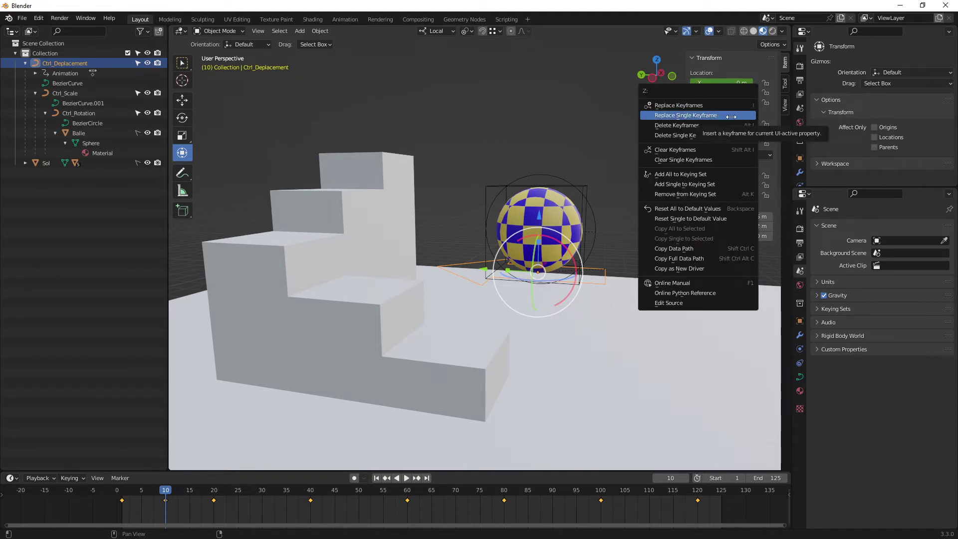
{"action": "left_click", "coordinate": [743, 105]}
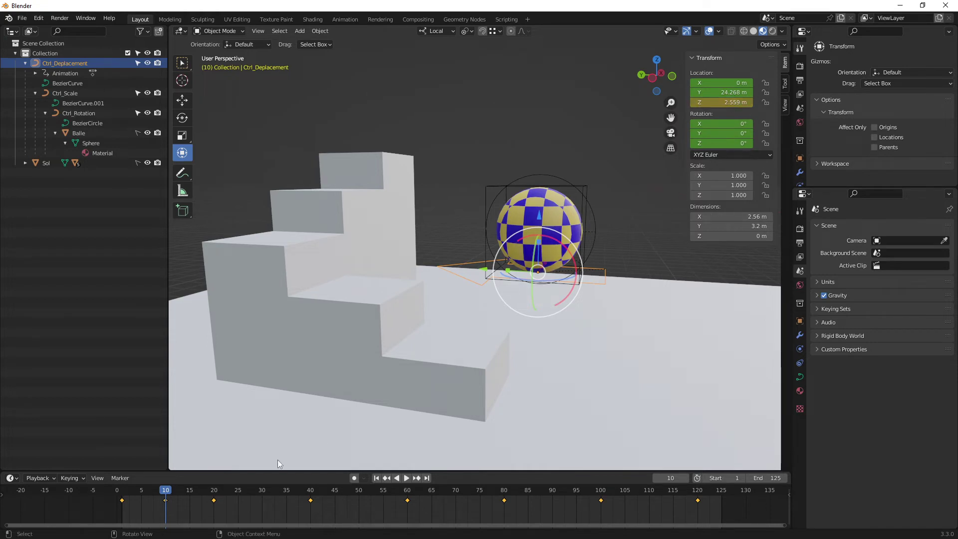
- Preview the bounce, then lift the ball to Z 3.3011 m at frame 30 and key its height
{"action": "mouse_move", "coordinate": [172, 491]}
{"action": "left_mouse_down"}
{"action": "mouse_move", "coordinate": [113, 496]}
{"action": "mouse_move", "coordinate": [264, 508]}
{"action": "left_mouse_up"}
{"action": "key", "text": "space"}
{"action": "key", "text": "space"}
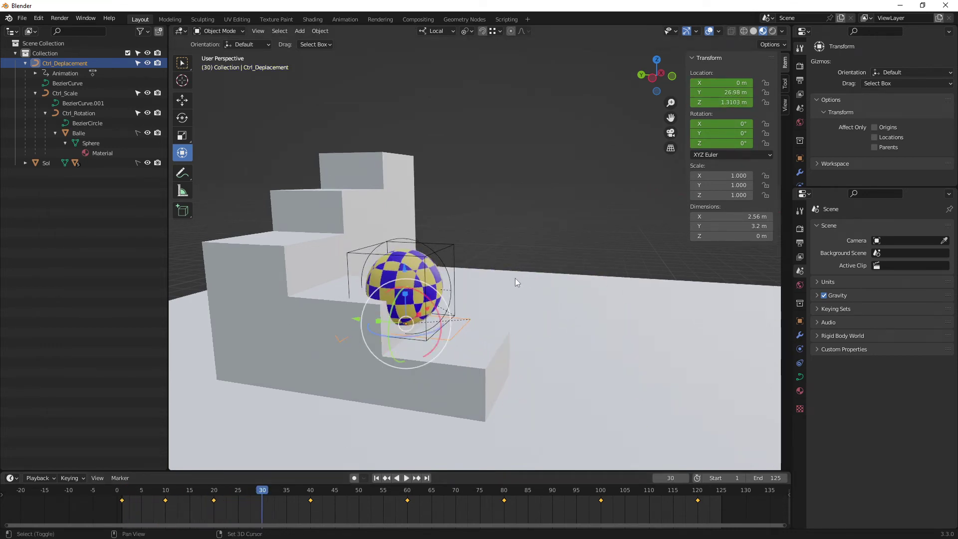
{"action": "mouse_move", "coordinate": [515, 282]}
{"action": "middle_mouse_down", "text": "shift"}
{"action": "mouse_move", "coordinate": [675, 151]}
{"action": "mouse_move", "coordinate": [554, 189]}
{"action": "middle_mouse_up", "text": "shift"}
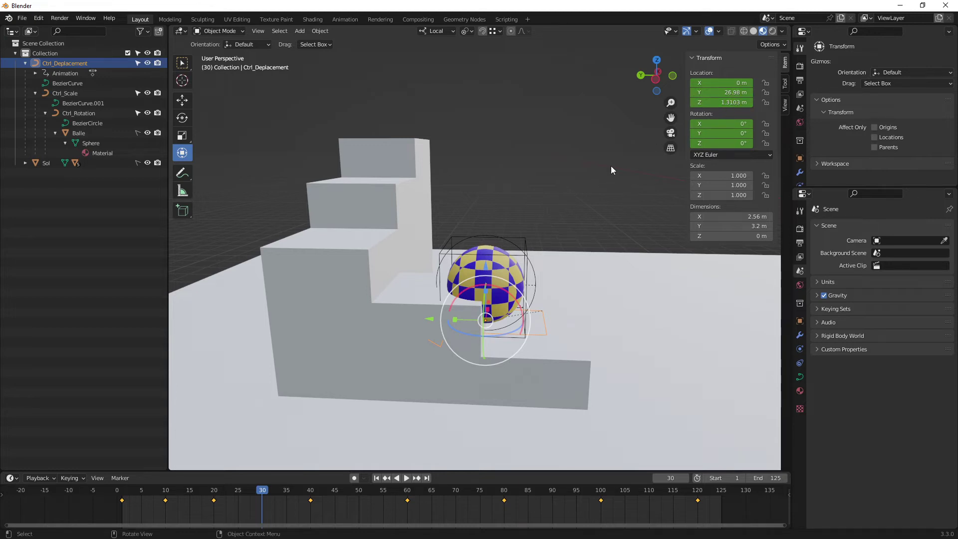
{"action": "left_click_drag", "start_coordinate": [488, 270], "coordinate": [493, 168]}
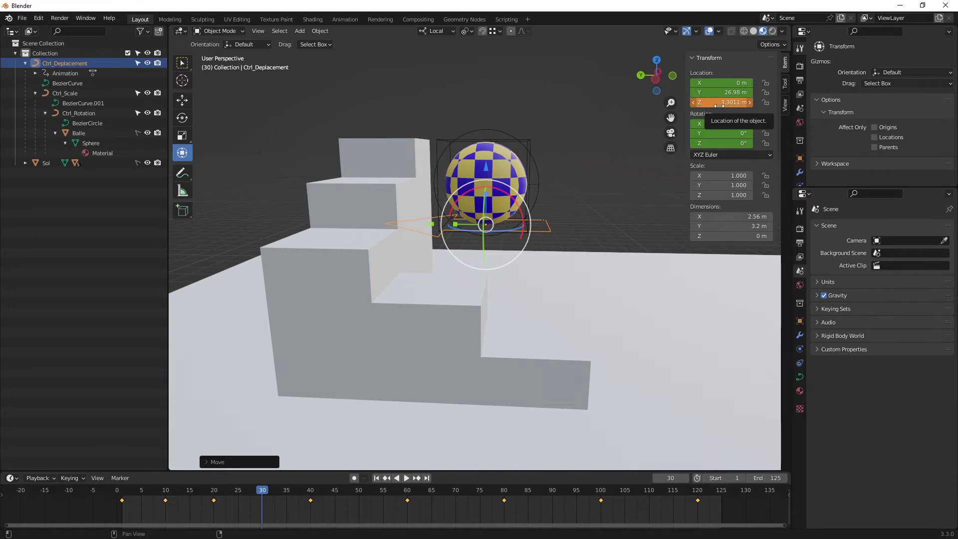
{"action": "right_click", "coordinate": [719, 105]}
{"action": "left_click", "coordinate": [719, 102]}
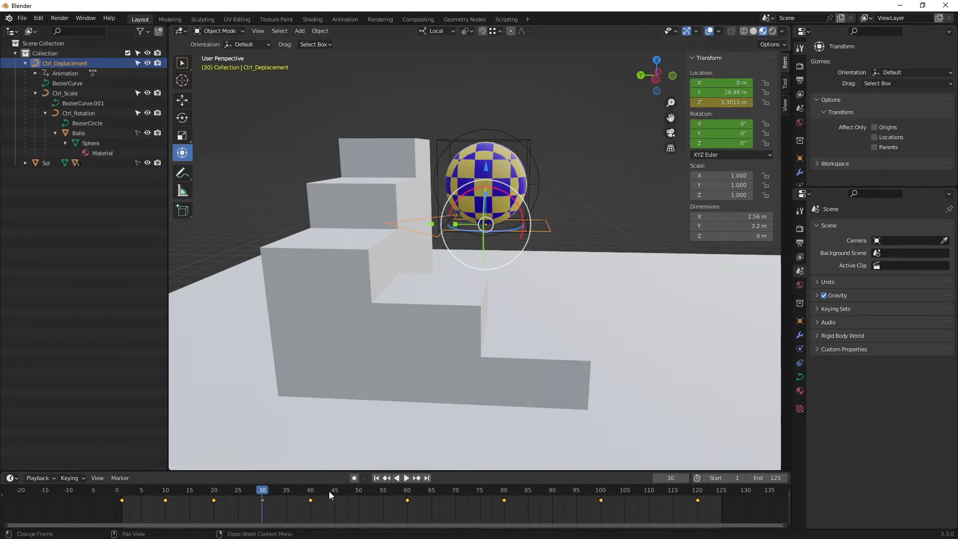
- Move the ball straight up at frame 50 and keyframe its Z location
{"action": "left_click_drag", "start_coordinate": [151, 493], "coordinate": [360, 506]}
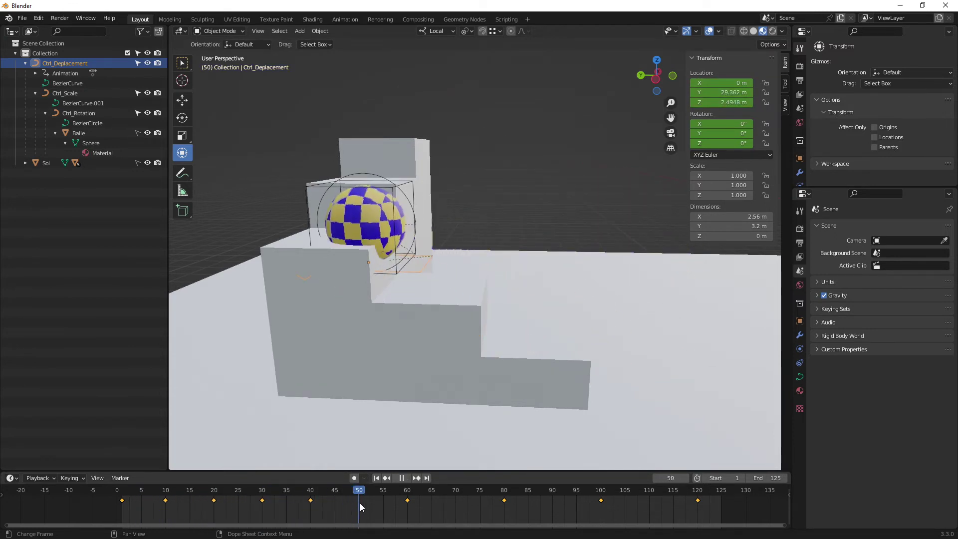
{"action": "middle_click_drag", "start_coordinate": [459, 250], "coordinate": [489, 270]}
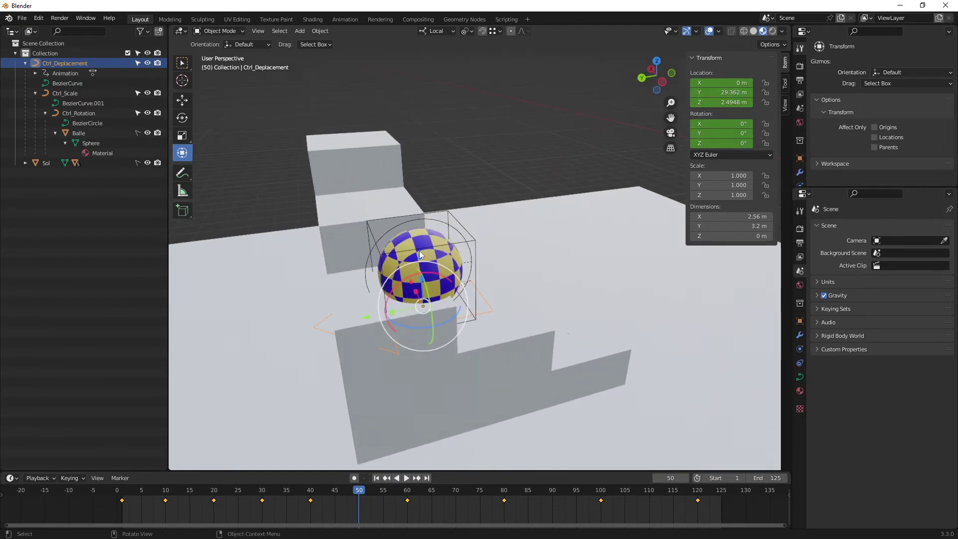
{"action": "key", "text": "g"}
{"action": "key", "text": "z"}
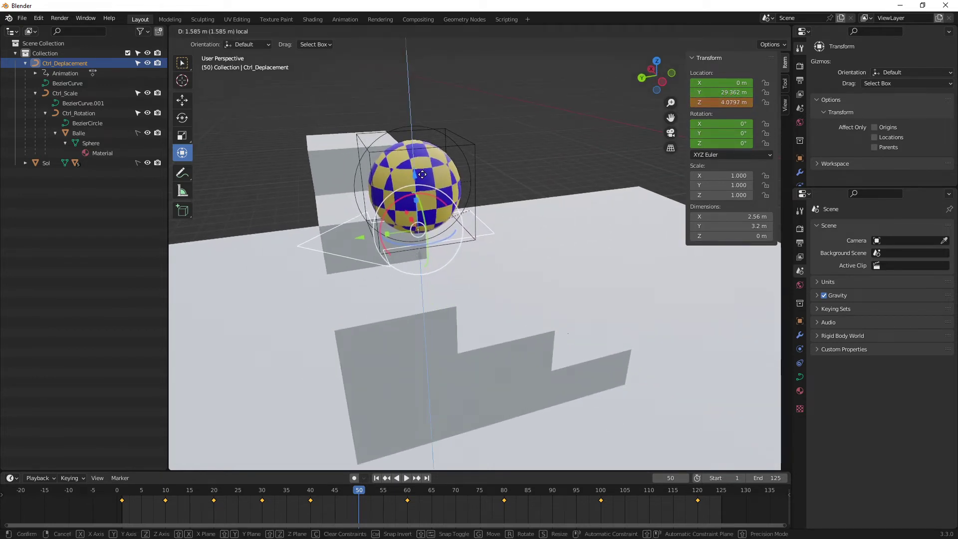
{"action": "left_click", "coordinate": [422, 174]}
{"action": "middle_click_drag", "start_coordinate": [530, 188], "coordinate": [559, 165]}
{"action": "right_click", "coordinate": [729, 102]}
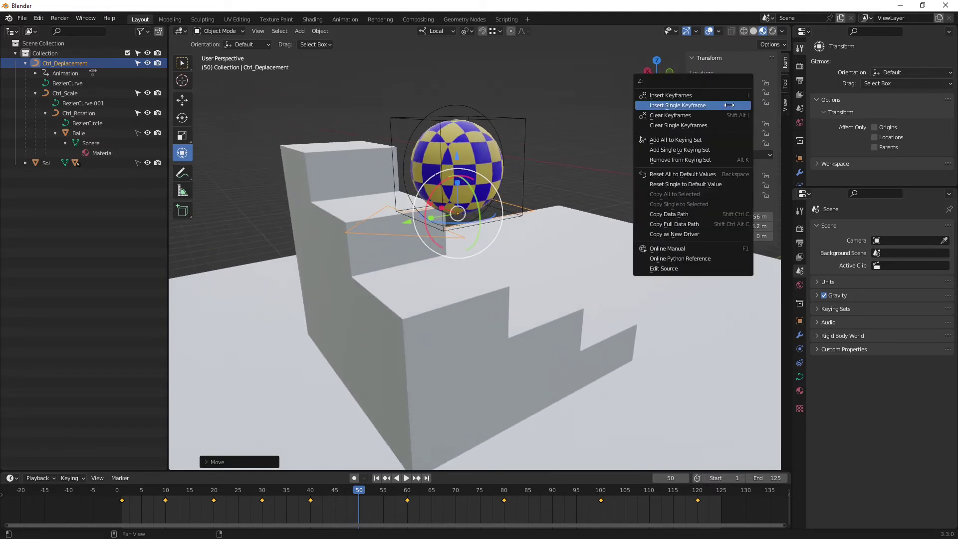
{"action": "left_click", "coordinate": [696, 109]}
- Raise the ball higher at frame 70 and key its Z location
{"action": "middle_click_drag", "start_coordinate": [630, 197], "coordinate": [443, 335]}
{"action": "left_click_drag", "start_coordinate": [373, 486], "coordinate": [455, 489]}
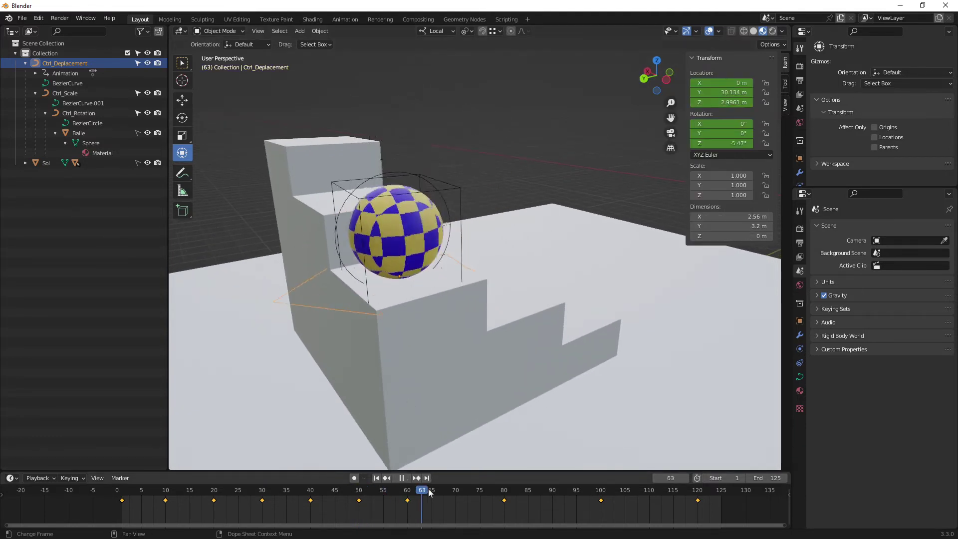
{"action": "mouse_move", "coordinate": [432, 264]}
{"action": "middle_mouse_down"}
{"action": "mouse_move", "coordinate": [493, 270]}
{"action": "mouse_move", "coordinate": [492, 254]}
{"action": "middle_mouse_up"}
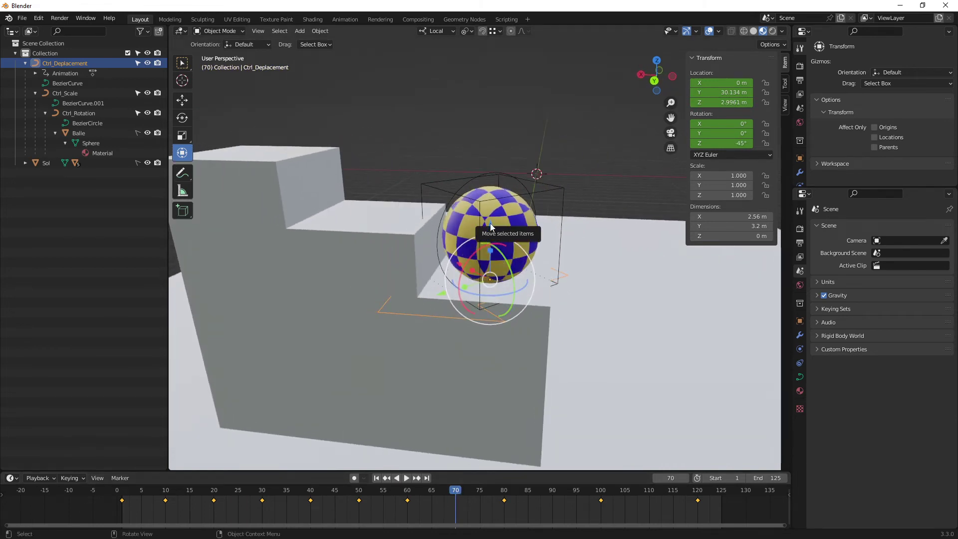
{"action": "left_click_drag", "start_coordinate": [491, 254], "coordinate": [509, 138]}
{"action": "scroll", "coordinate": [529, 219], "scroll_direction": "down", "scroll_amount": 2}
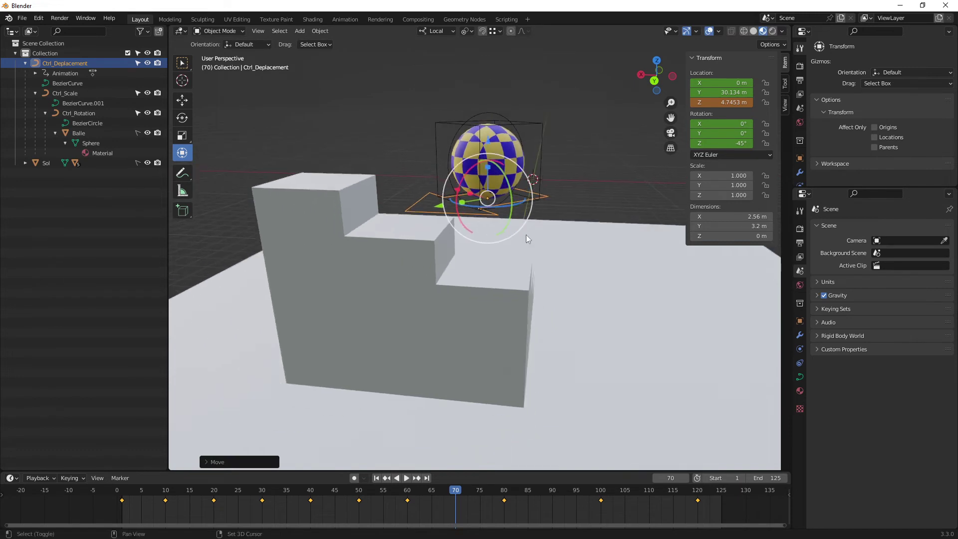
{"action": "scroll", "coordinate": [500, 241], "scroll_direction": "down", "scroll_amount": 2}
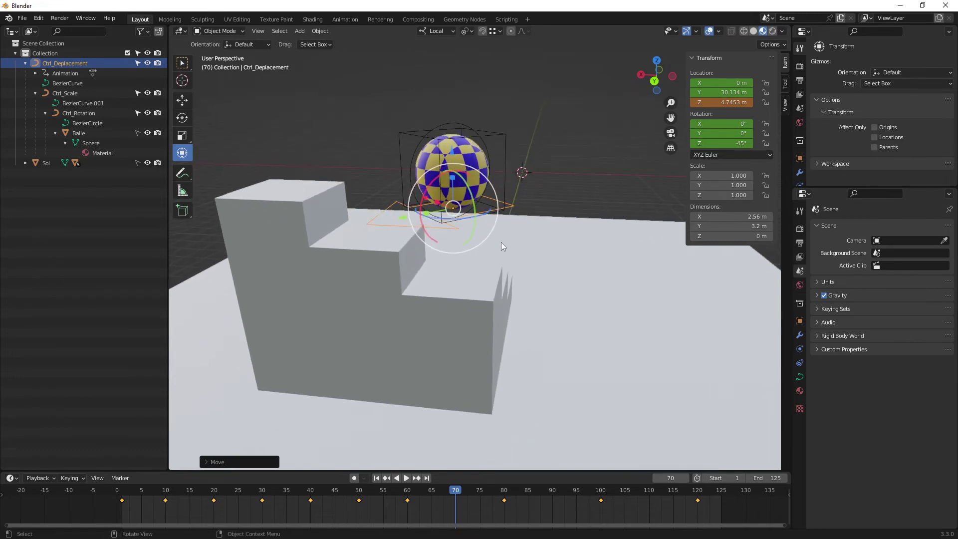
{"action": "right_click", "coordinate": [728, 102]}
{"action": "left_click", "coordinate": [718, 101]}
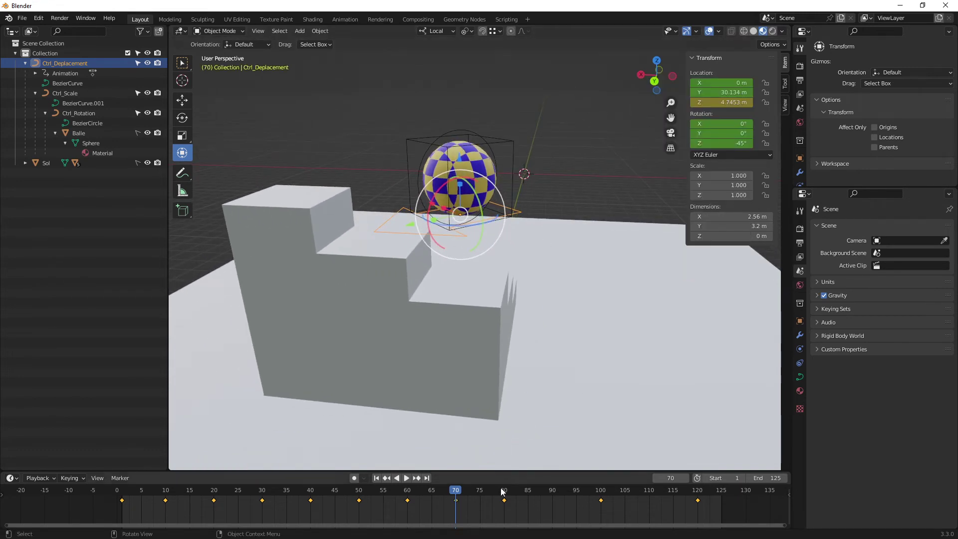
- Lift the ball at frame 90, key its height, and preview the motion
{"action": "left_click_drag", "start_coordinate": [455, 491], "coordinate": [552, 495]}
{"action": "left_click_drag", "start_coordinate": [435, 221], "coordinate": [437, 141]}
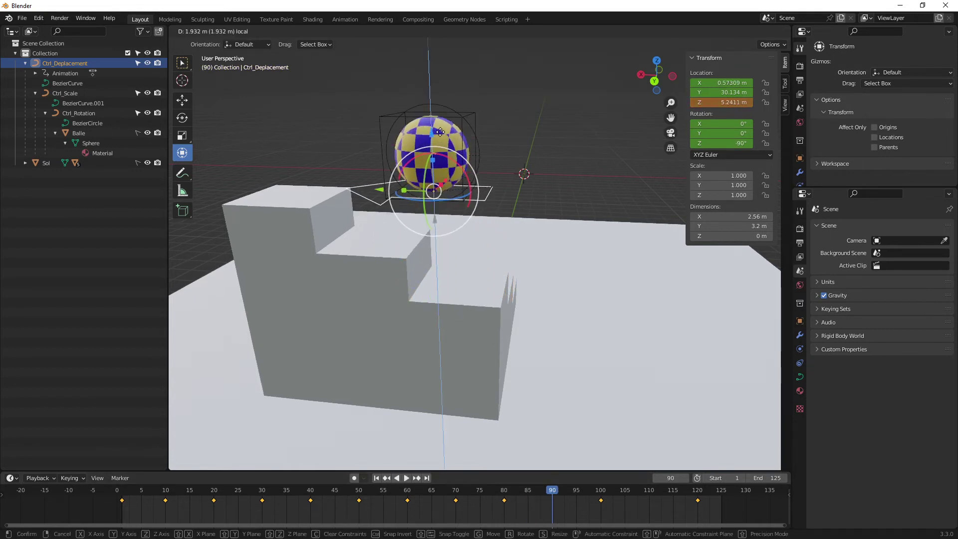
{"action": "middle_click_drag", "start_coordinate": [526, 199], "coordinate": [541, 210], "text": "shift"}
{"action": "right_click", "coordinate": [714, 102]}
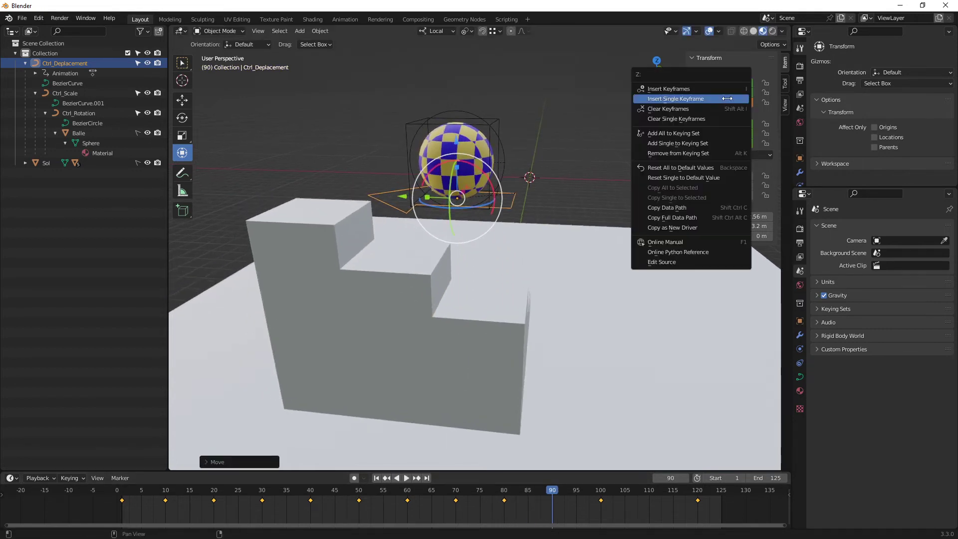
{"action": "left_click", "coordinate": [688, 100]}
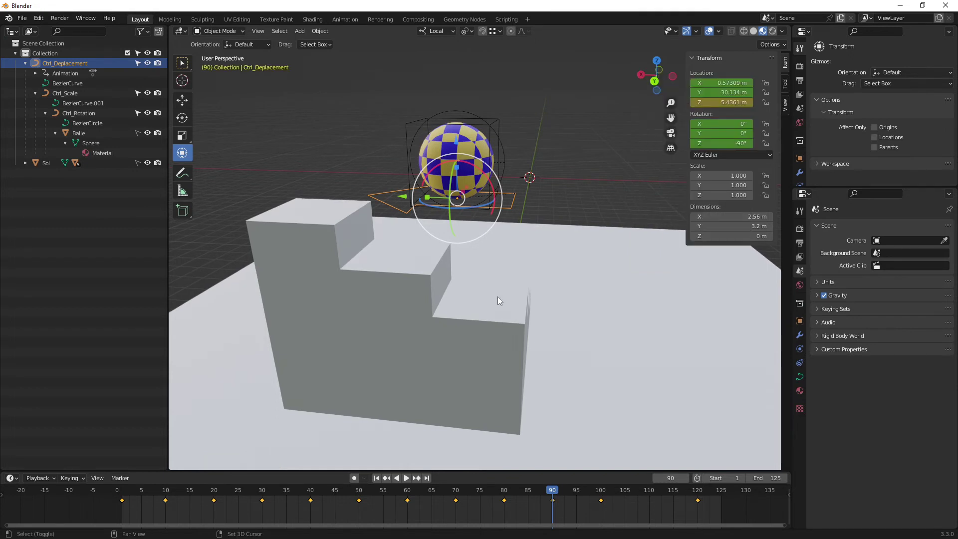
{"action": "middle_click_drag", "start_coordinate": [498, 297], "coordinate": [516, 299], "text": "shift"}
{"action": "key", "text": "space"}
{"action": "key", "text": "space"}
- Raise the ball to Z 7.2024 m at frame 110, key its height, and return to the start
{"action": "left_click_drag", "start_coordinate": [577, 488], "coordinate": [650, 497]}
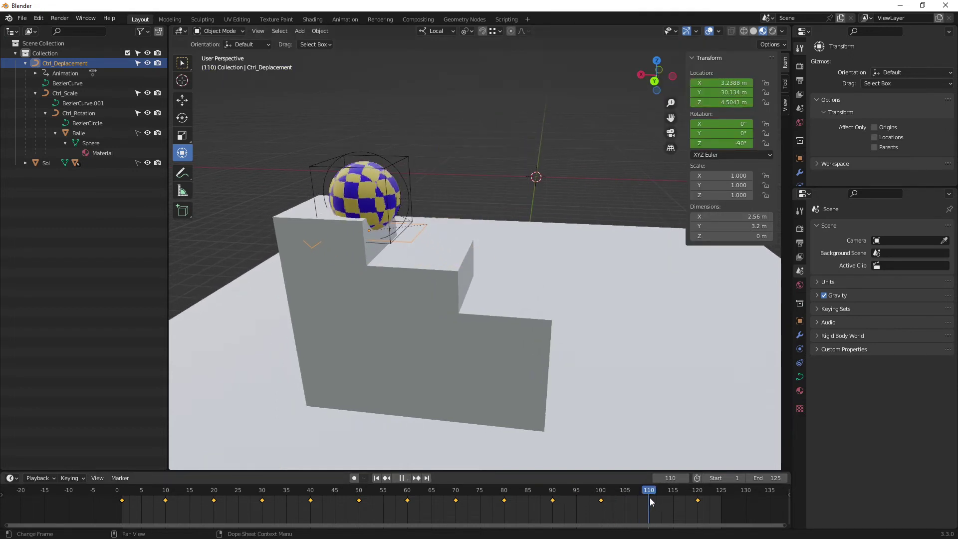
{"action": "scroll", "coordinate": [388, 280], "scroll_direction": "up", "scroll_amount": 2}
{"action": "middle_click_drag", "start_coordinate": [394, 271], "coordinate": [432, 209]}
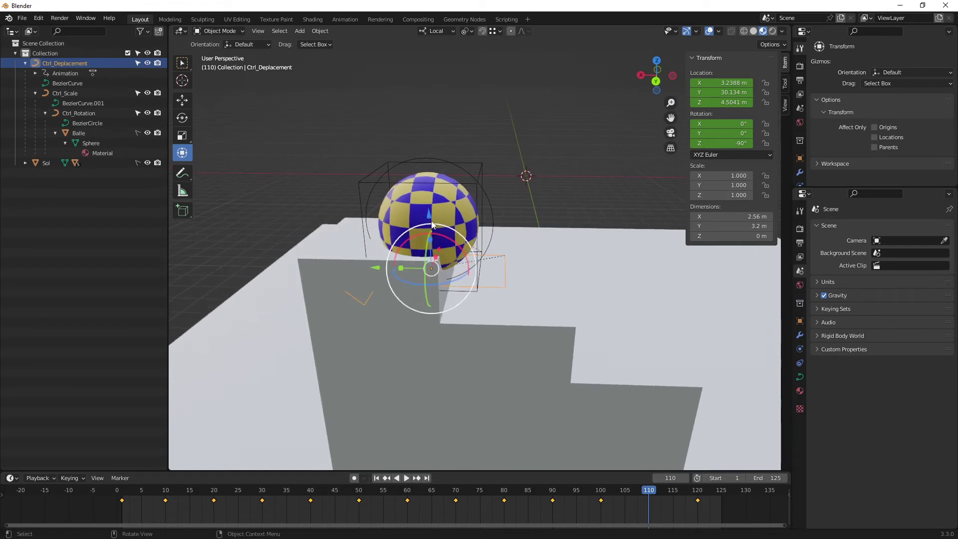
{"action": "left_click_drag", "start_coordinate": [432, 206], "coordinate": [433, 90]}
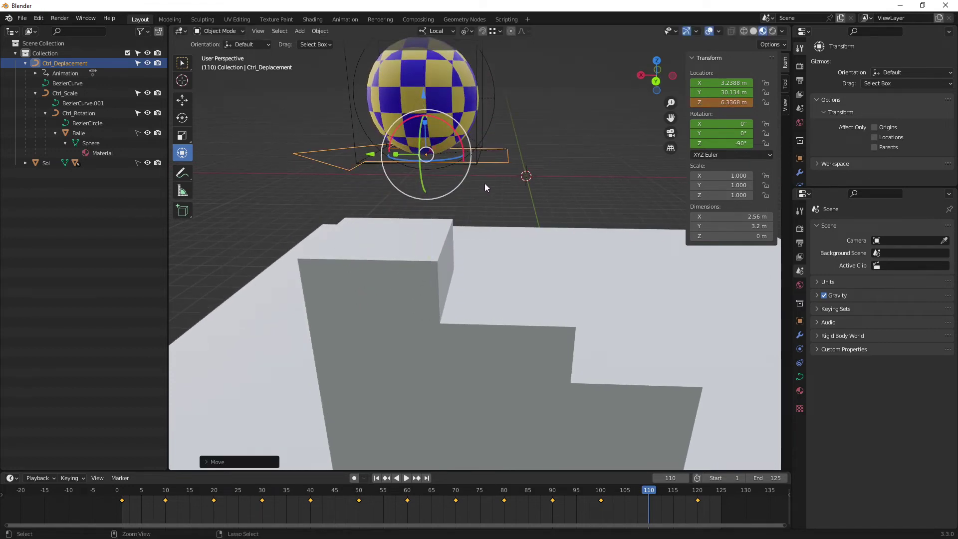
{"action": "scroll", "coordinate": [486, 200], "scroll_direction": "down", "scroll_amount": 2}
{"action": "scroll", "coordinate": [503, 220], "scroll_direction": "down", "scroll_amount": 1}
{"action": "middle_click_drag", "start_coordinate": [512, 236], "coordinate": [516, 240]}
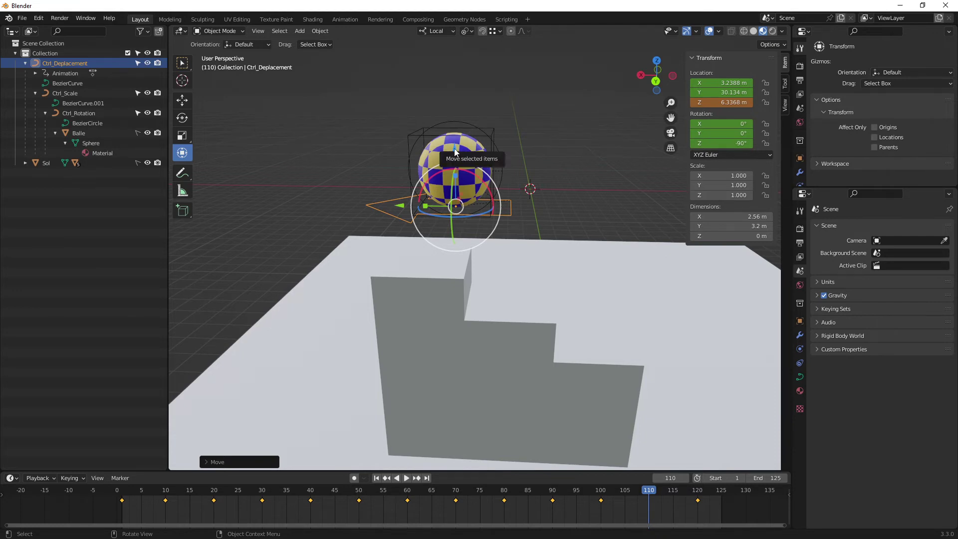
{"action": "left_click_drag", "start_coordinate": [455, 151], "coordinate": [465, 106]}
{"action": "right_click", "coordinate": [742, 102]}
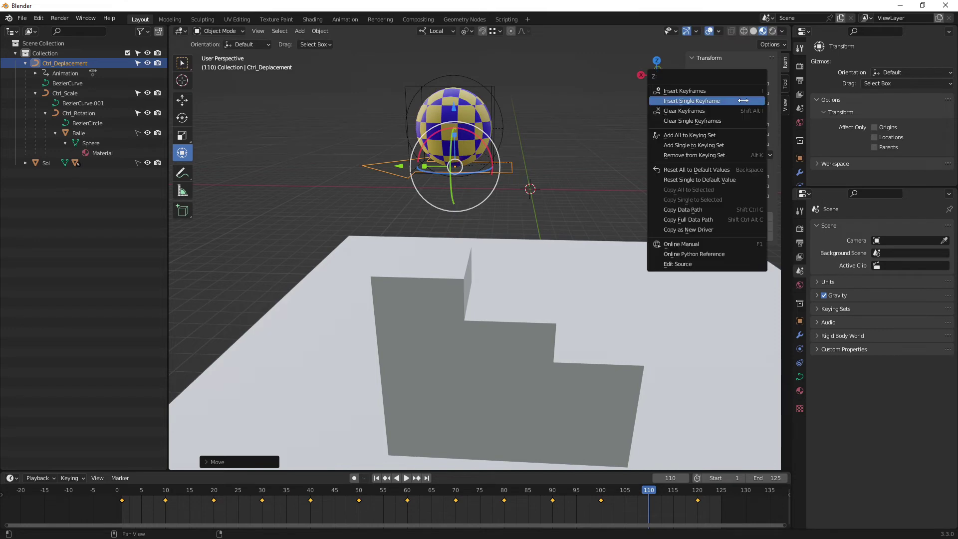
{"action": "left_click", "coordinate": [743, 100]}
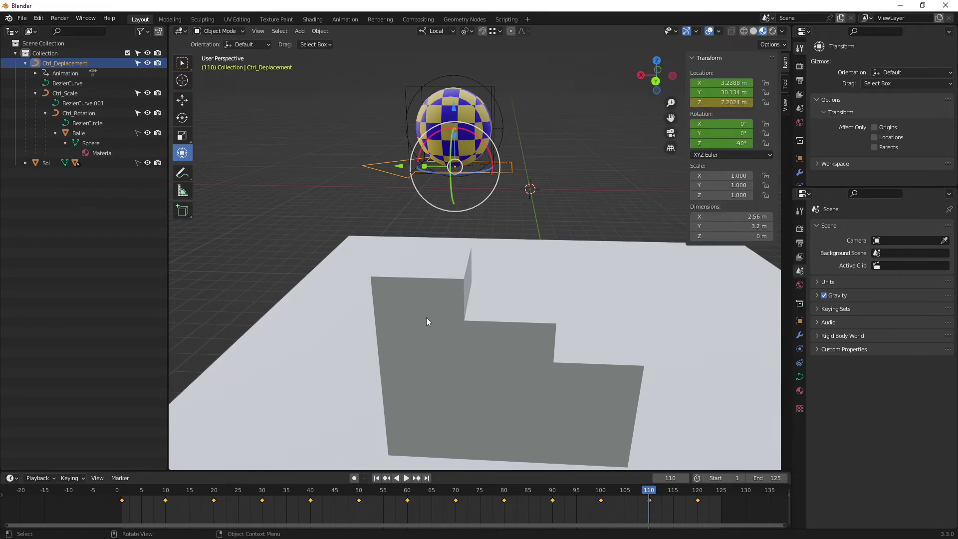
{"action": "middle_click_drag", "start_coordinate": [426, 317], "coordinate": [404, 304]}
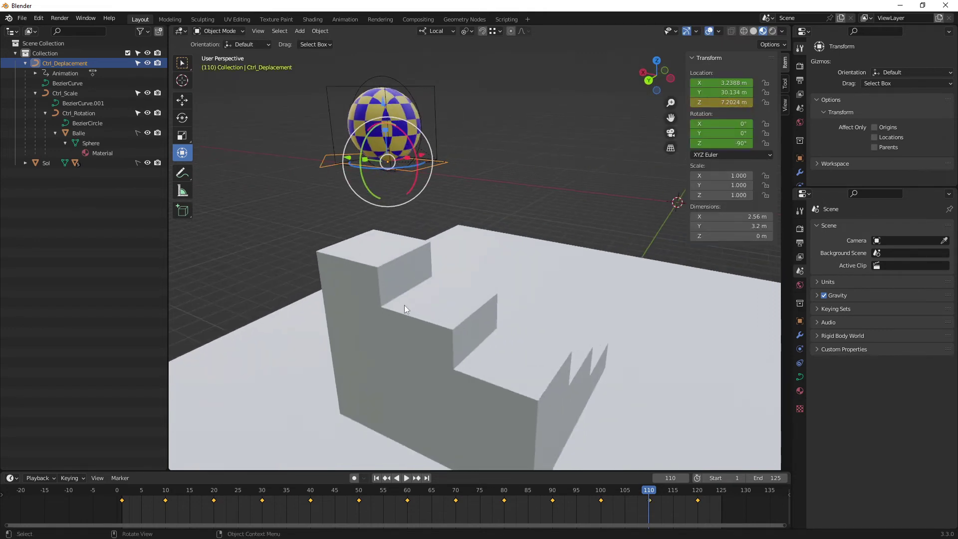
{"action": "left_click", "coordinate": [125, 491]}
- Play the bounce down the stairs while orbiting, stopping at frame 44
{"action": "key", "text": "space"}
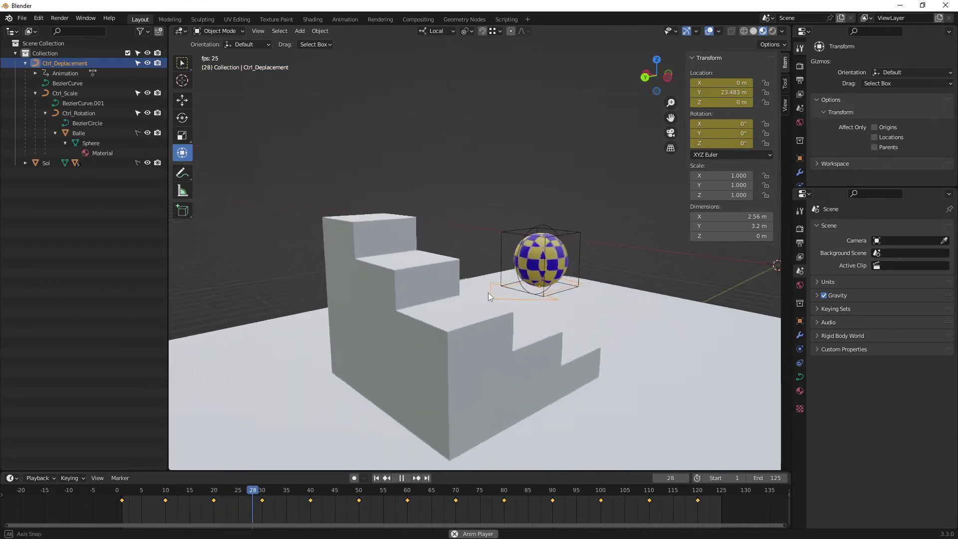
{"action": "middle_click_drag", "start_coordinate": [488, 292], "coordinate": [480, 293]}
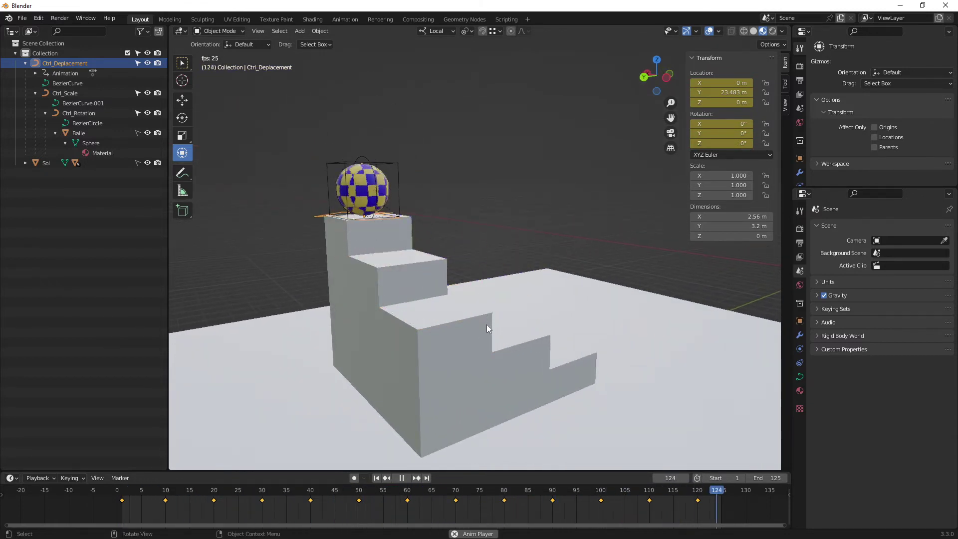
{"action": "middle_click_drag", "start_coordinate": [486, 324], "coordinate": [483, 327], "text": "ctrl"}
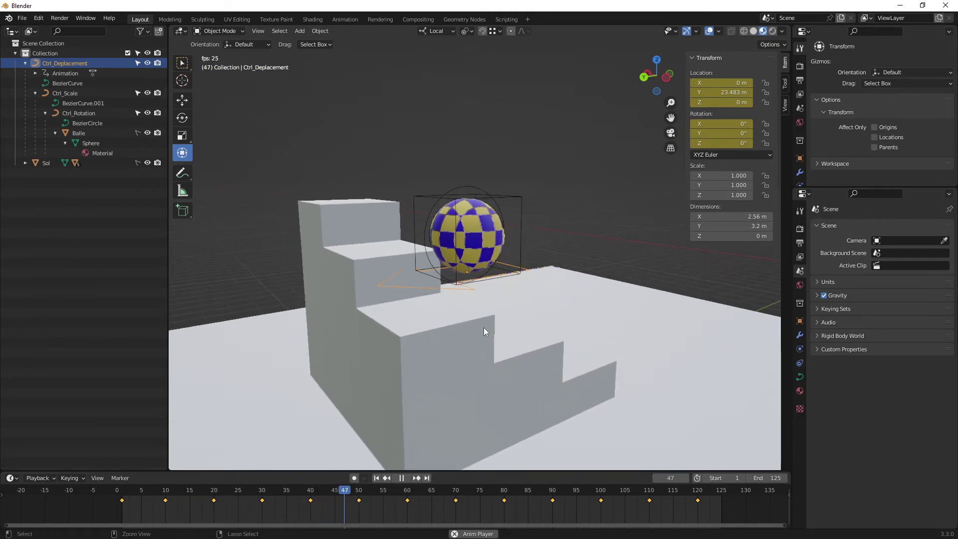
{"action": "mouse_move", "coordinate": [442, 315]}
{"action": "middle_mouse_down"}
{"action": "mouse_move", "coordinate": [531, 330]}
{"action": "mouse_move", "coordinate": [504, 316]}
{"action": "mouse_move", "coordinate": [507, 325]}
{"action": "mouse_move", "coordinate": [486, 330]}
{"action": "middle_mouse_up"}
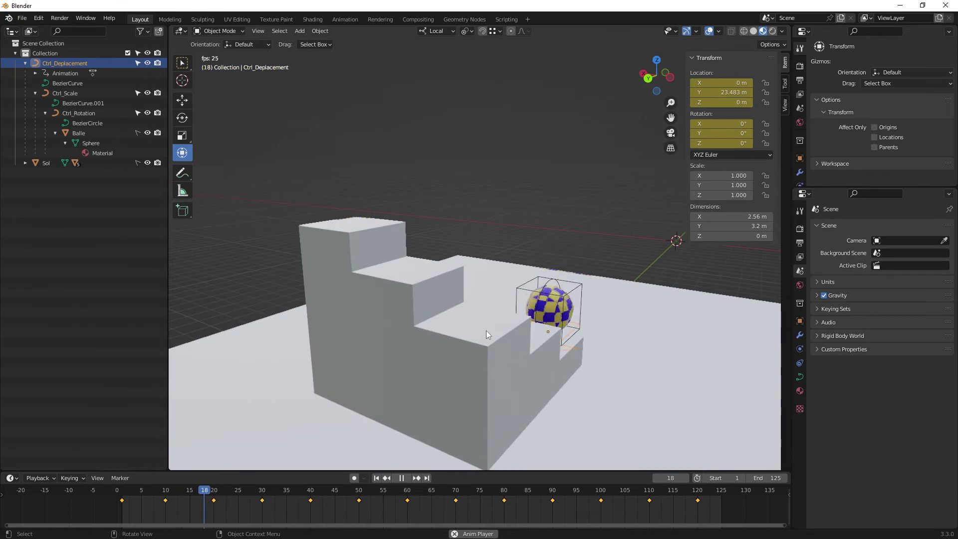
{"action": "key", "text": "space"}
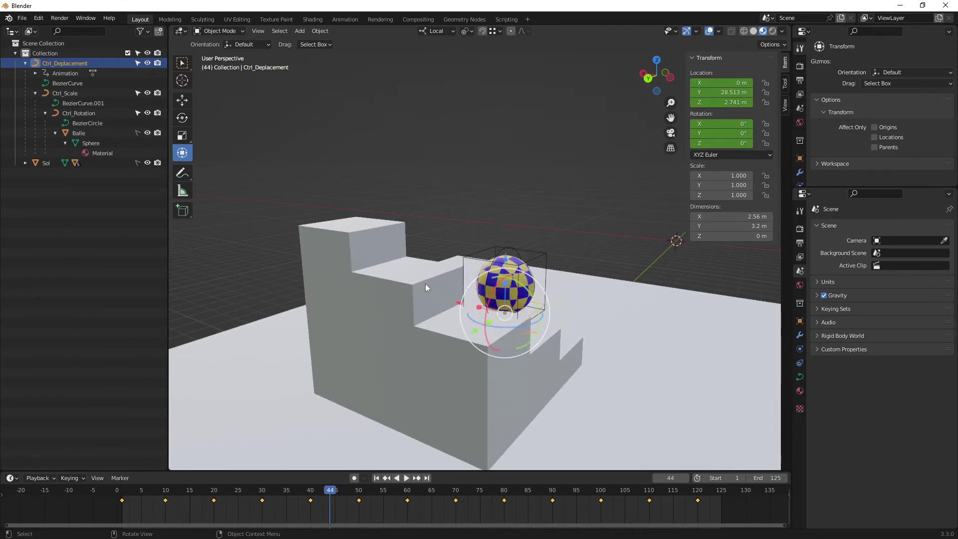
{"action": "middle_click_drag", "start_coordinate": [425, 288], "coordinate": [383, 206]}
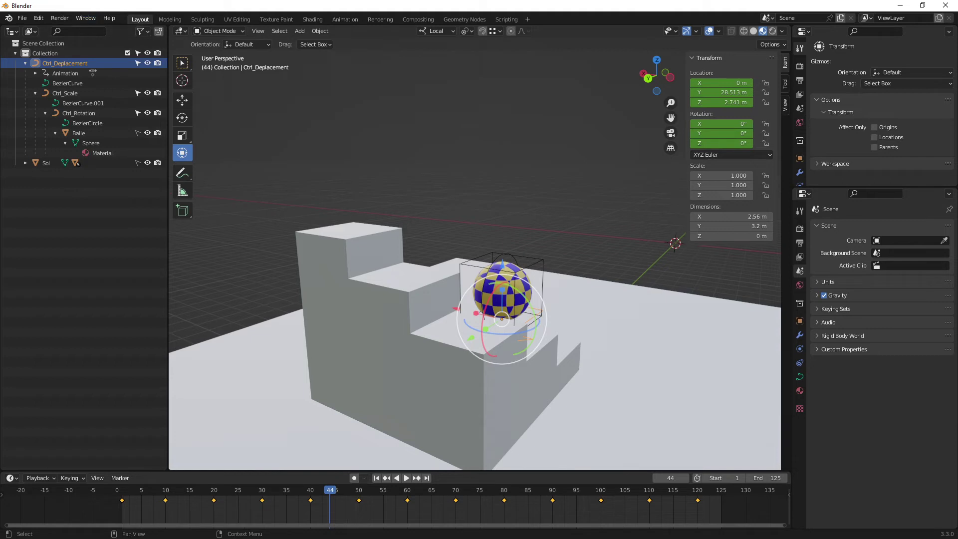
- Create a new window set to the Graph Editor, shrink it, then minimize it
{"action": "left_click", "coordinate": [88, 22]}
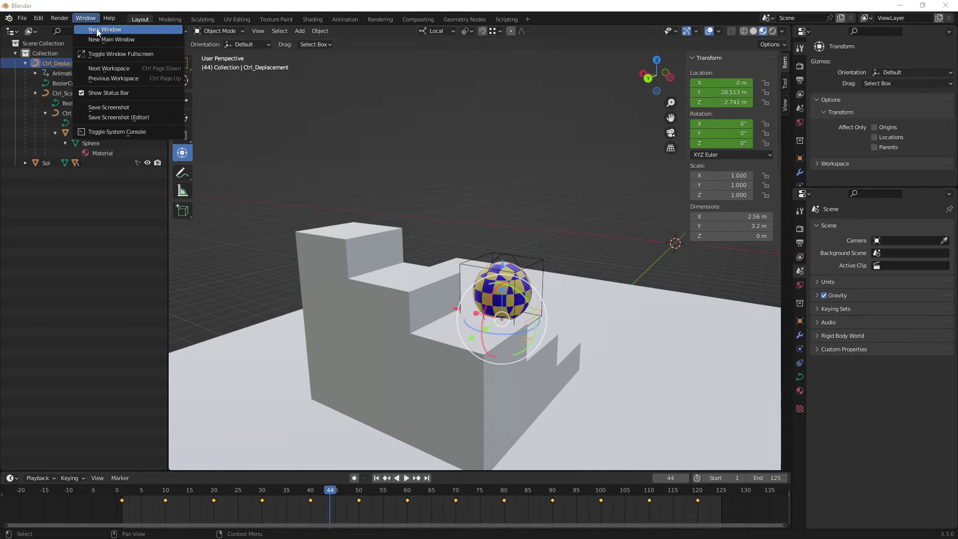
{"action": "left_click", "coordinate": [98, 33]}
{"action": "left_click", "coordinate": [40, 43]}
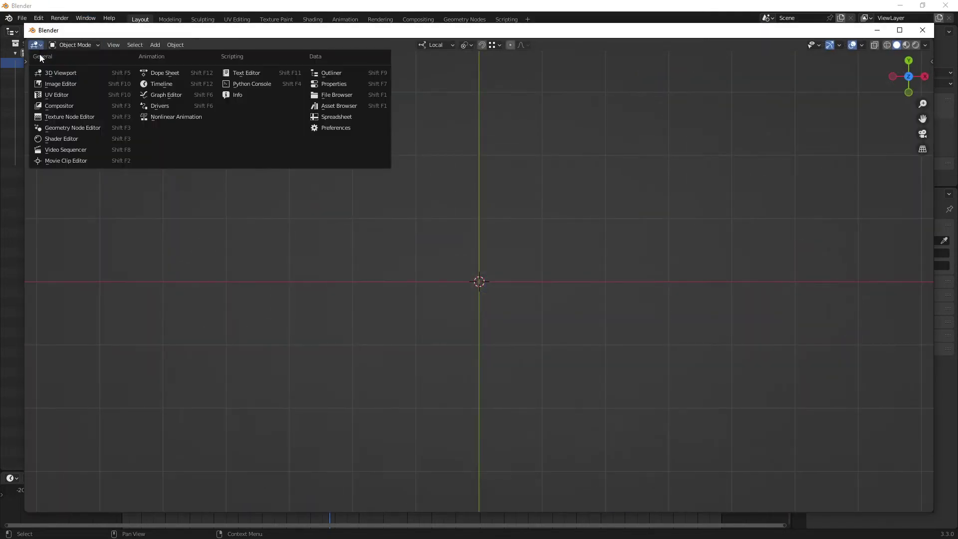
{"action": "left_click", "coordinate": [160, 95]}
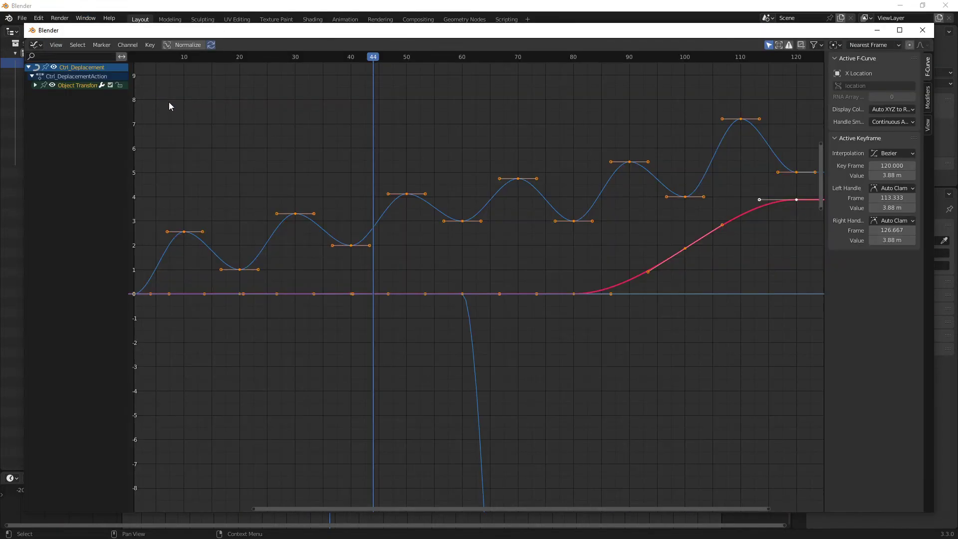
{"action": "mouse_move", "coordinate": [24, 26]}
{"action": "left_mouse_down"}
{"action": "mouse_move", "coordinate": [150, 180]}
{"action": "mouse_move", "coordinate": [359, 242]}
{"action": "left_mouse_up"}
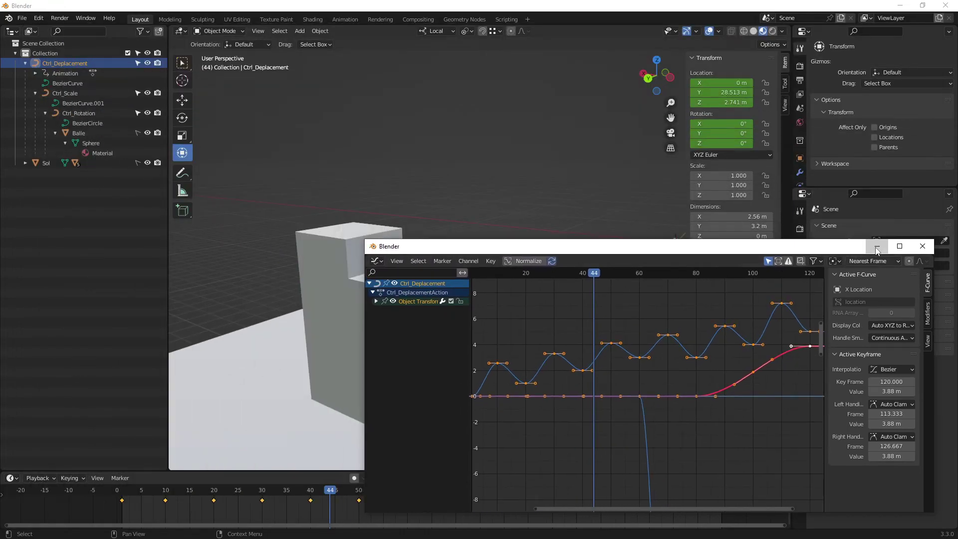
{"action": "left_click", "coordinate": [427, 468]}
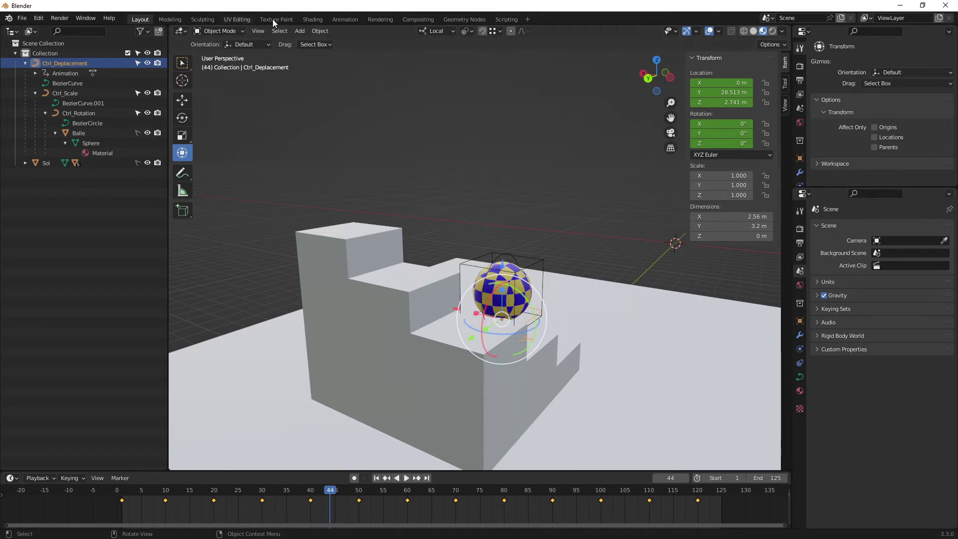
- Horizontally split the 3D viewport into two stacked views and drag the divider up
{"action": "left_click", "coordinate": [340, 20]}
{"action": "right_click", "coordinate": [522, 471]}
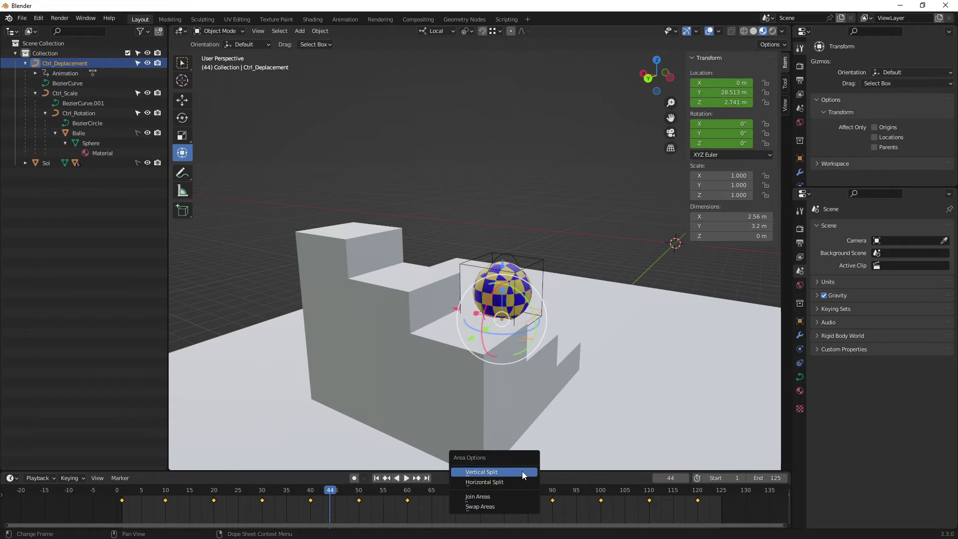
{"action": "left_click", "coordinate": [496, 482]}
{"action": "left_click", "coordinate": [499, 333]}
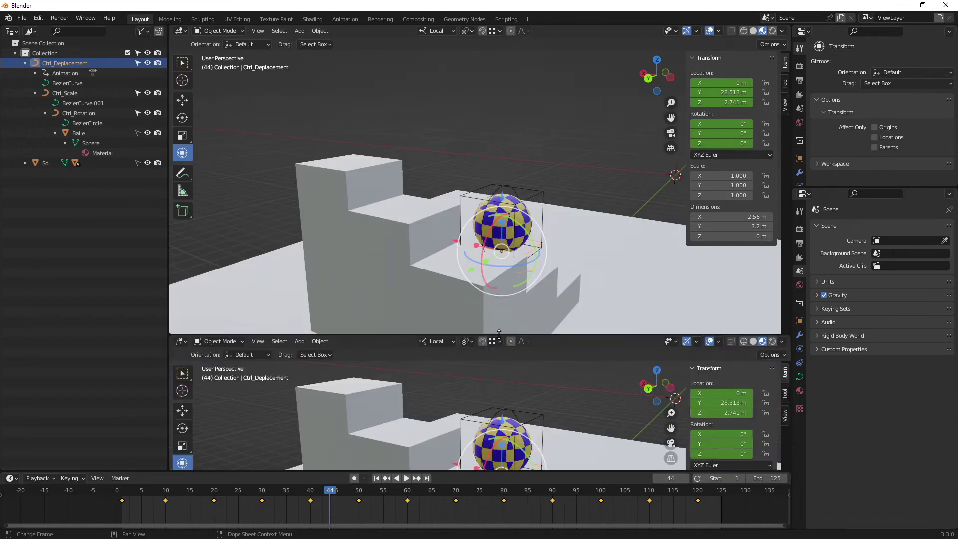
{"action": "left_click_drag", "start_coordinate": [499, 334], "coordinate": [494, 263]}
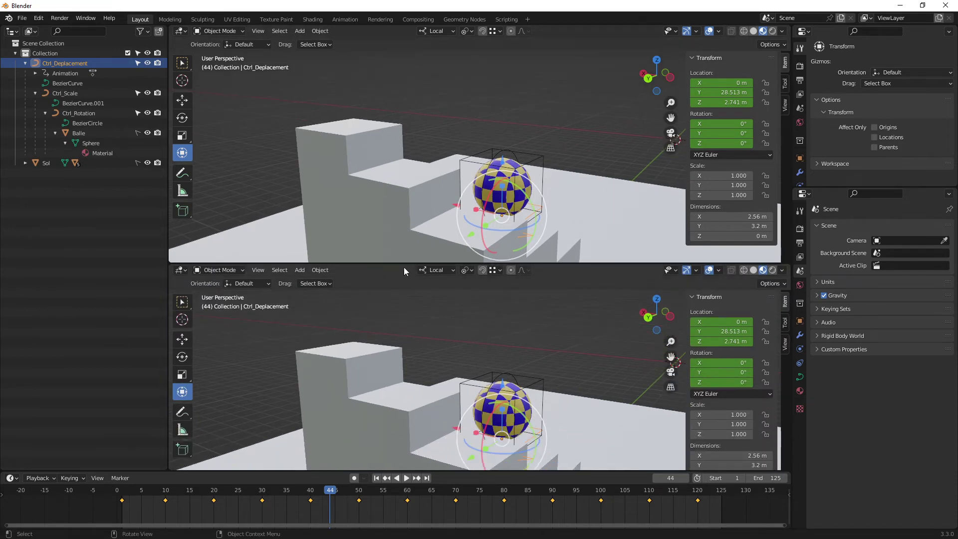
- Turn the lower area into a Graph Editor, then join it back into the 3D viewport
{"action": "left_click", "coordinate": [181, 270]}
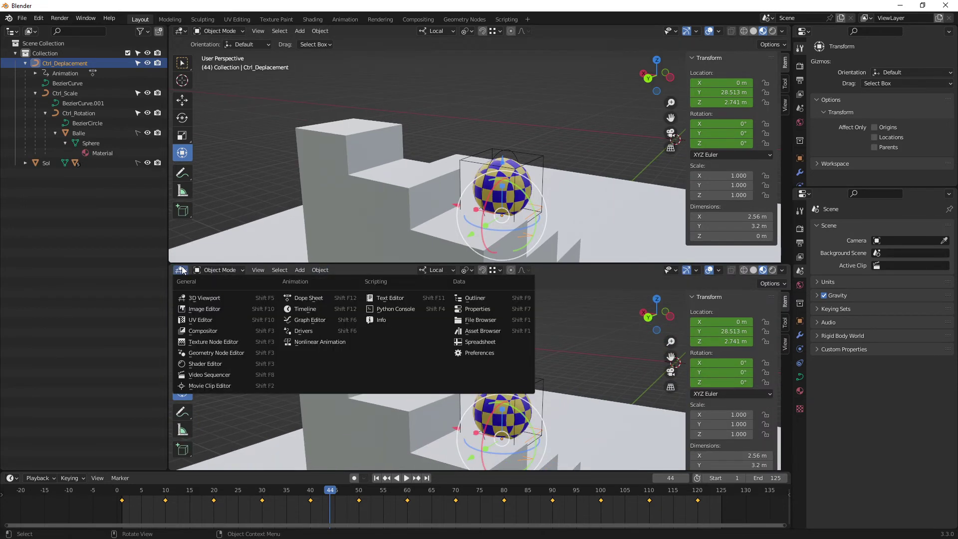
{"action": "left_click", "coordinate": [310, 321]}
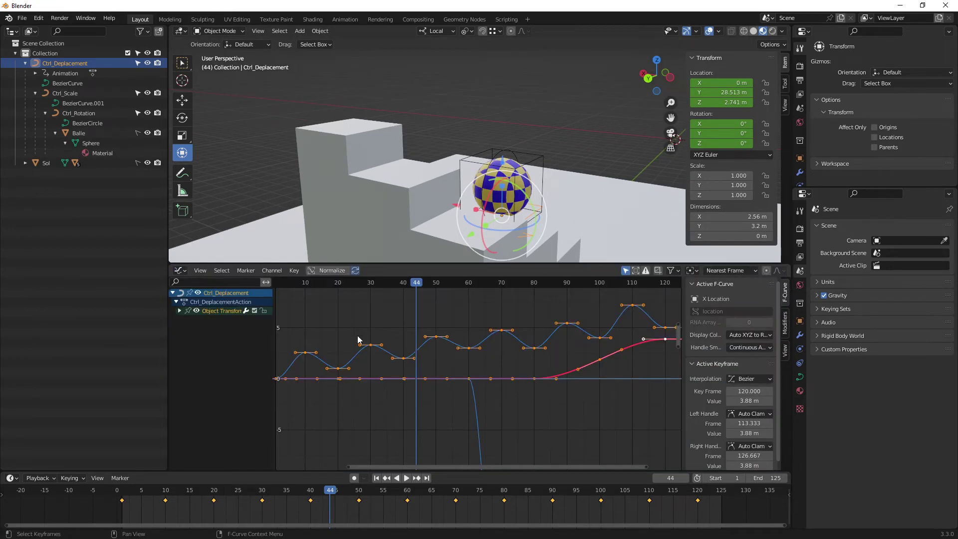
{"action": "right_click", "coordinate": [395, 262]}
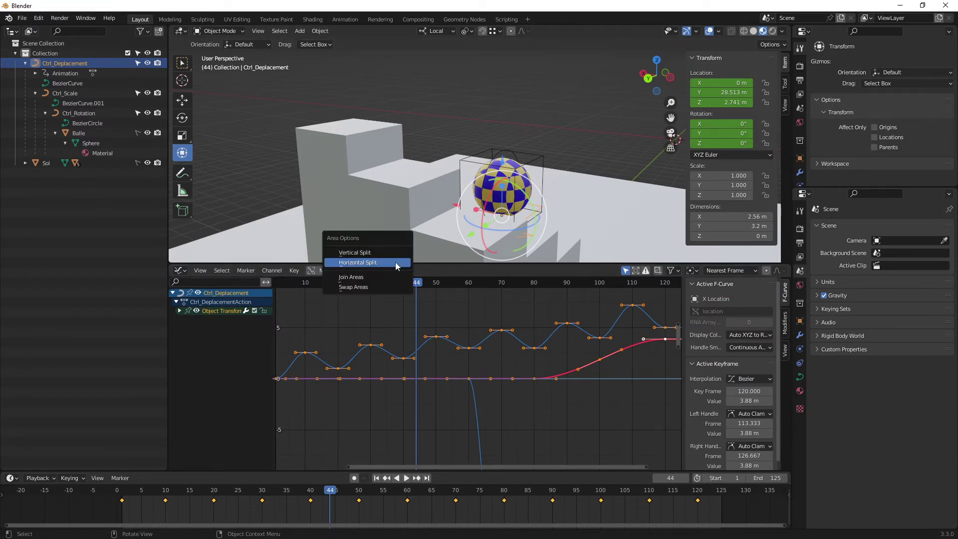
{"action": "left_click", "coordinate": [375, 278]}
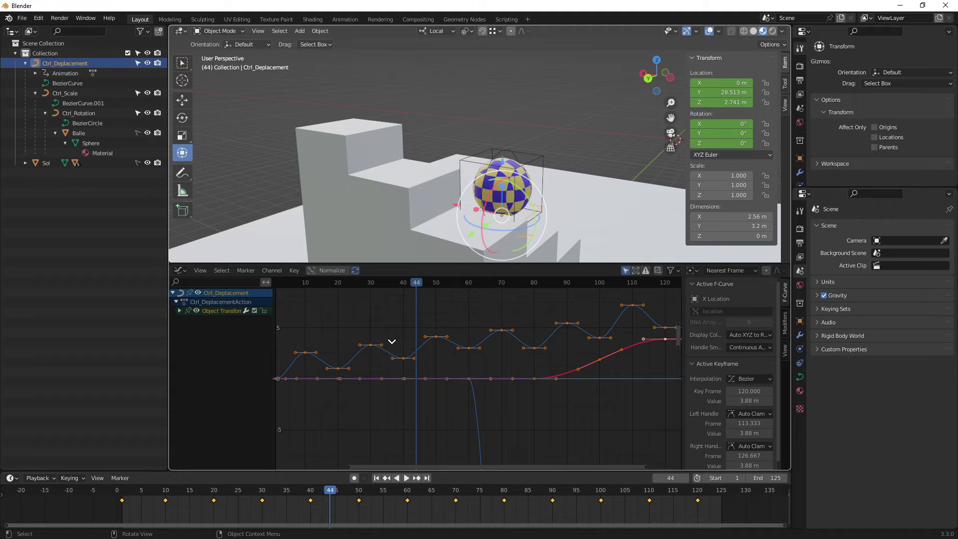
{"action": "mouse_move", "coordinate": [392, 341]}
{"action": "left_mouse_down"}
{"action": "mouse_move", "coordinate": [372, 197]}
{"action": "mouse_move", "coordinate": [375, 302]}
{"action": "left_mouse_up"}
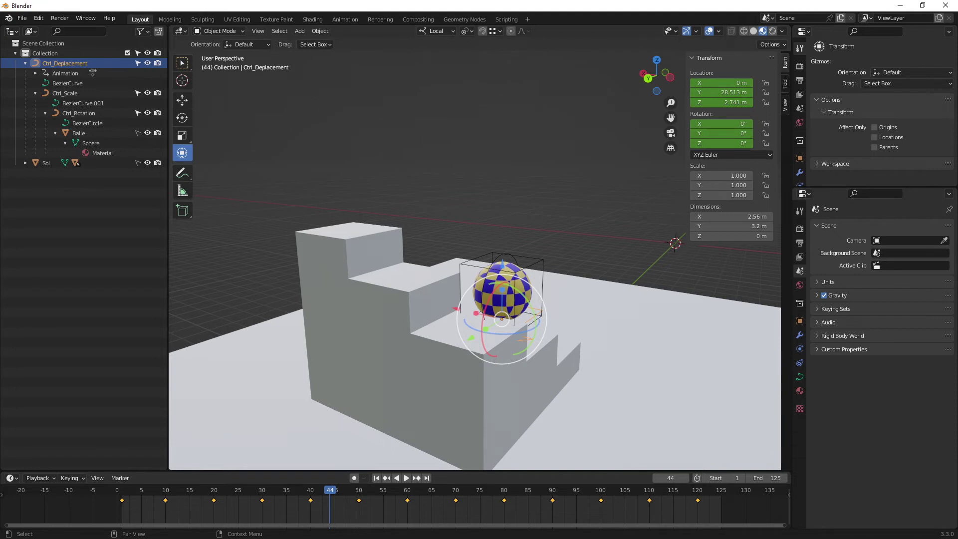
- Restore the floating Graph Editor window, pause playback at frame 12, and move the window up-left
{"action": "key", "text": "alt+Tab"}
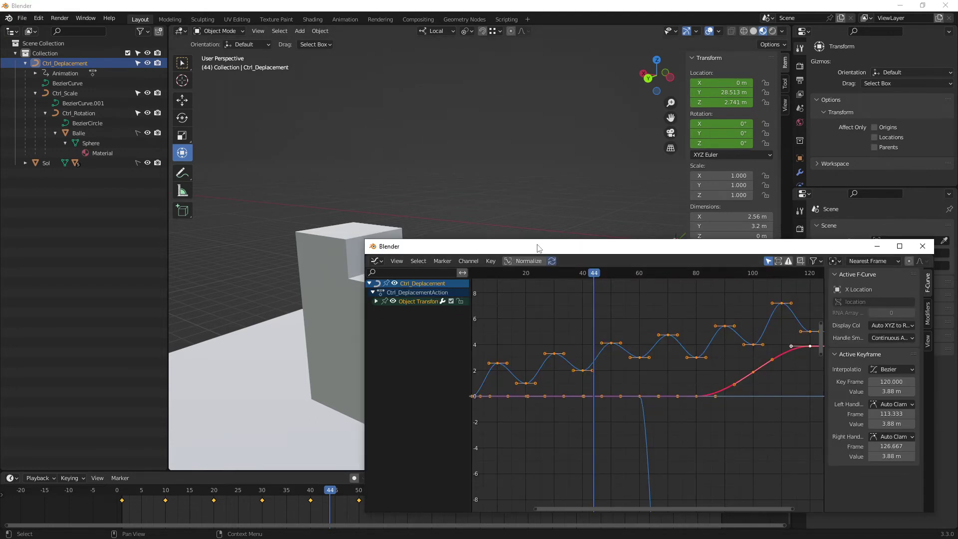
{"action": "left_click_drag", "start_coordinate": [537, 247], "coordinate": [552, 216]}
{"action": "middle_click_drag", "start_coordinate": [334, 204], "coordinate": [279, 182]}
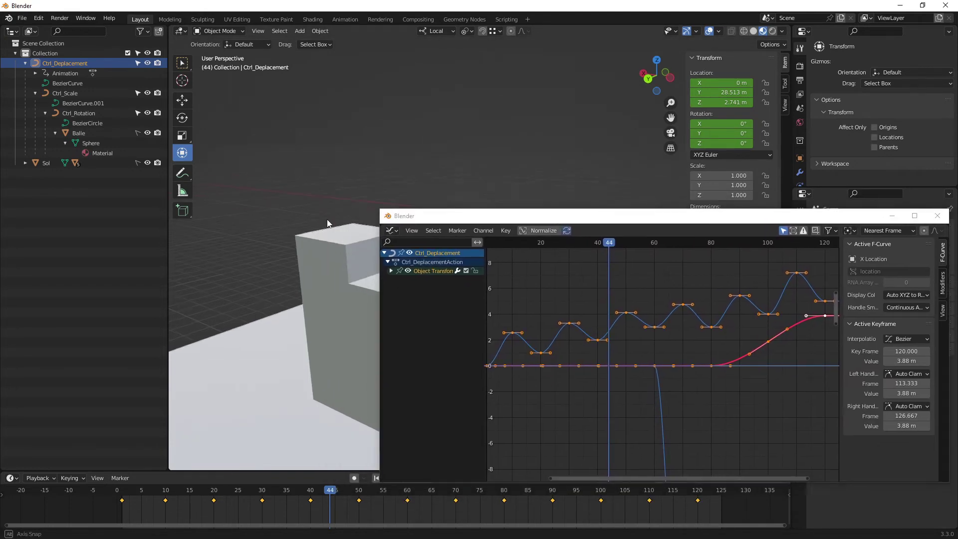
{"action": "left_click_drag", "start_coordinate": [500, 221], "coordinate": [666, 247]}
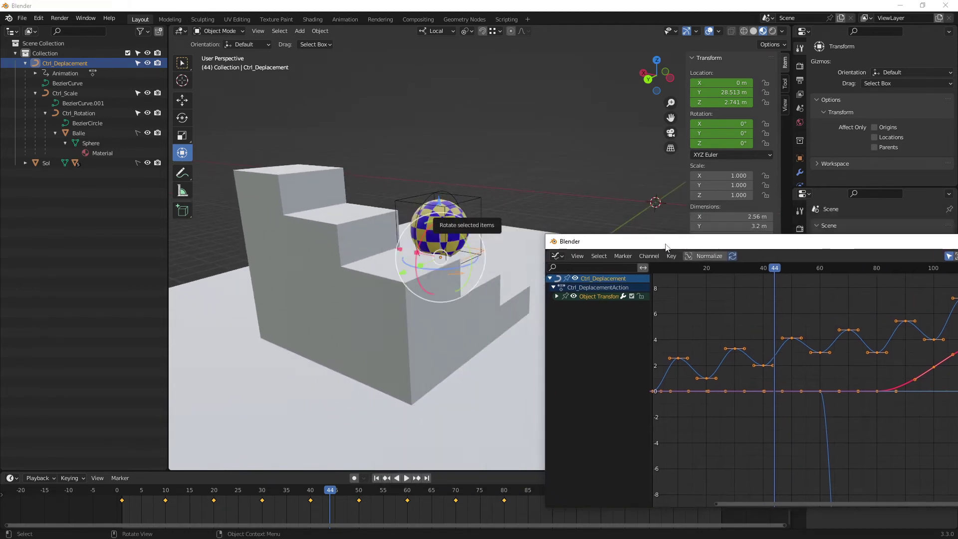
{"action": "left_click_drag", "start_coordinate": [329, 492], "coordinate": [124, 493]}
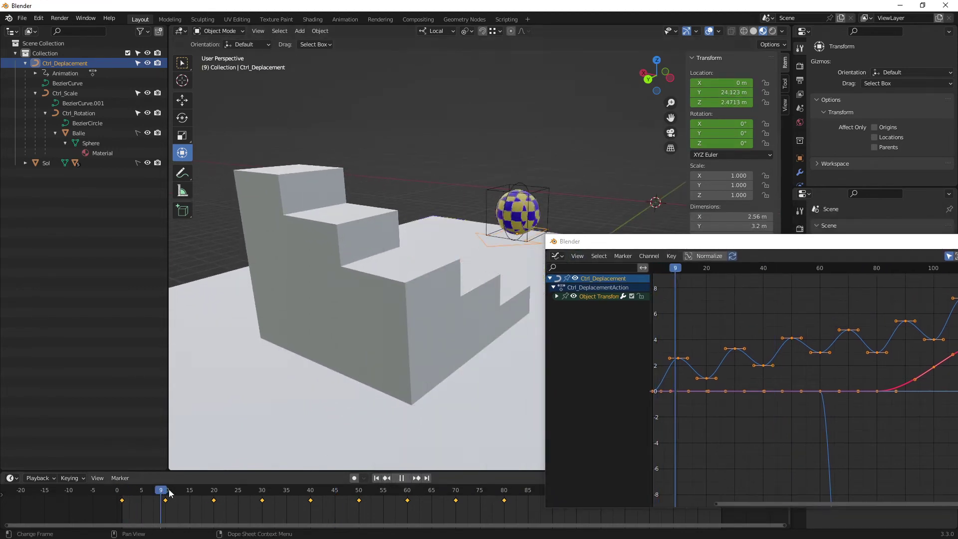
{"action": "key", "text": "space"}
{"action": "mouse_move", "coordinate": [494, 239]}
{"action": "middle_mouse_down", "text": "ctrl"}
{"action": "mouse_move", "coordinate": [479, 215]}
{"action": "mouse_move", "coordinate": [439, 220]}
{"action": "middle_mouse_up", "text": "ctrl"}
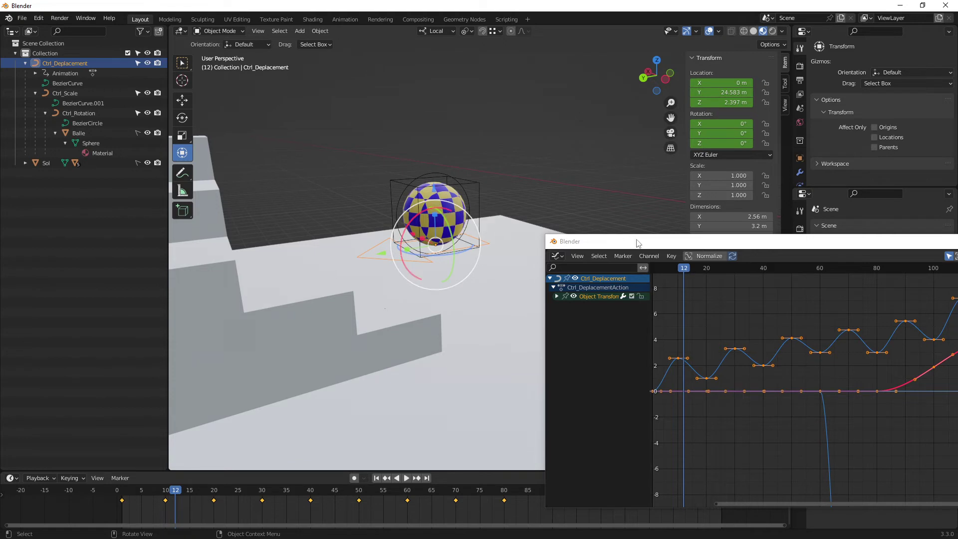
{"action": "mouse_move", "coordinate": [643, 244]}
{"action": "left_mouse_down"}
{"action": "mouse_move", "coordinate": [288, 166]}
{"action": "mouse_move", "coordinate": [206, 88]}
{"action": "left_mouse_up"}
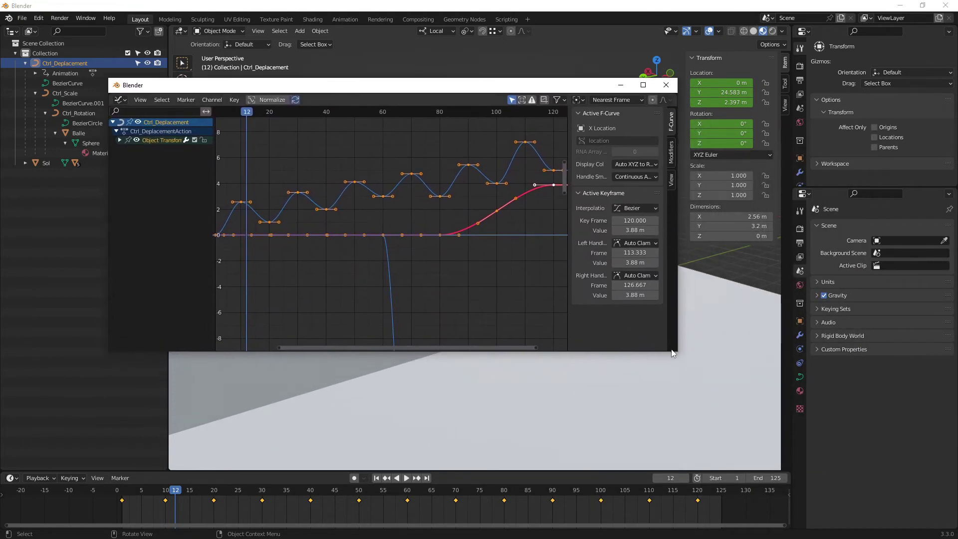
- Enlarge the Graph Editor window, frame all curves, and hide the Object Transform channels
{"action": "left_click_drag", "start_coordinate": [677, 351], "coordinate": [839, 483]}
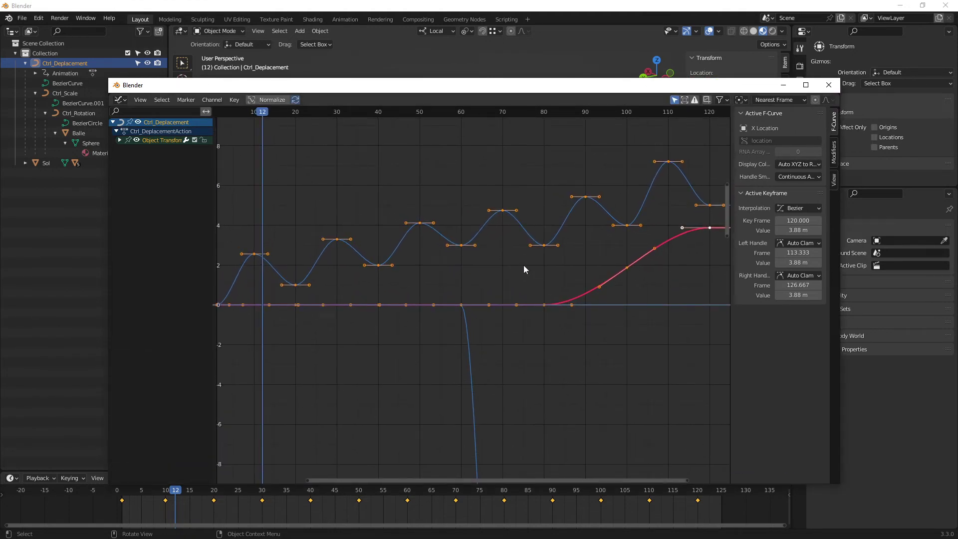
{"action": "key", "text": "Home"}
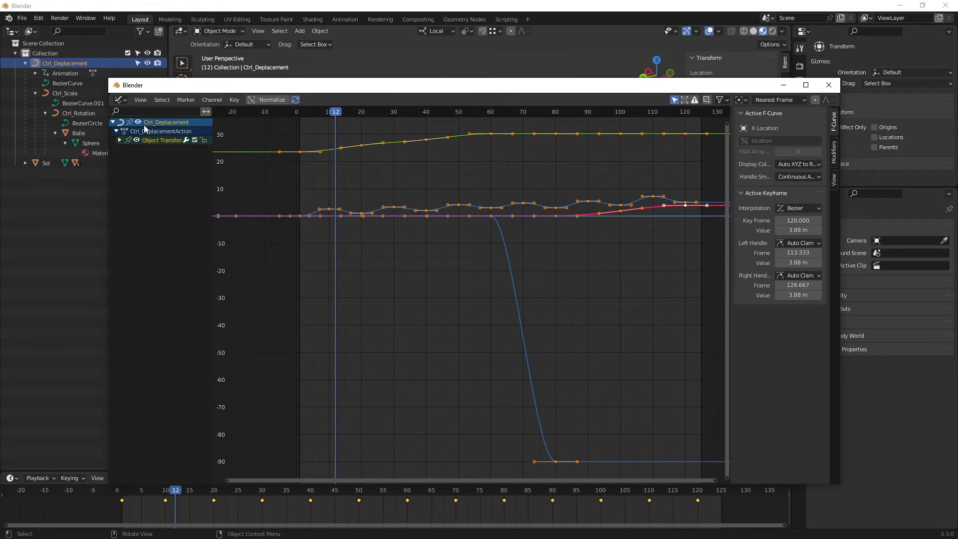
{"action": "left_click", "coordinate": [120, 140]}
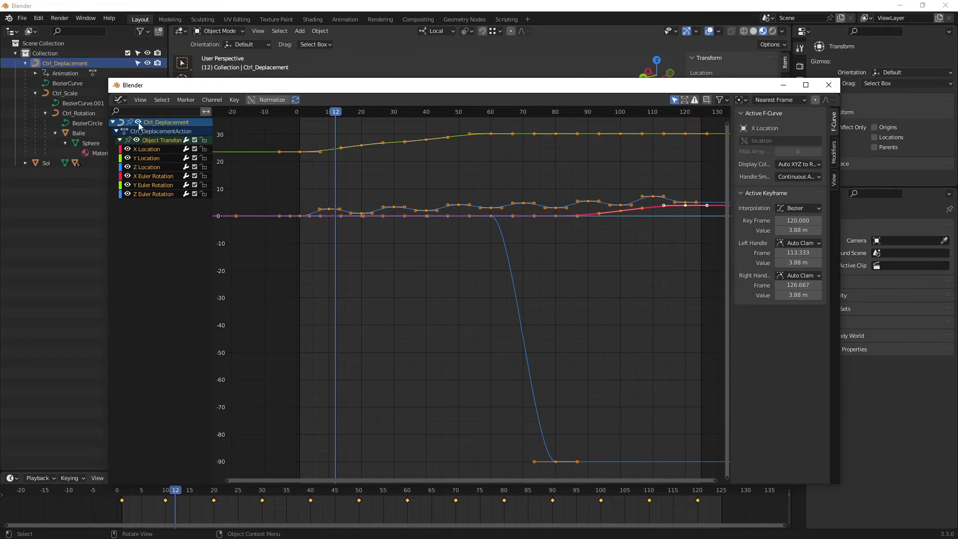
{"action": "left_click", "coordinate": [138, 122]}
{"action": "left_click", "coordinate": [138, 122]}
{"action": "left_click", "coordinate": [137, 140]}
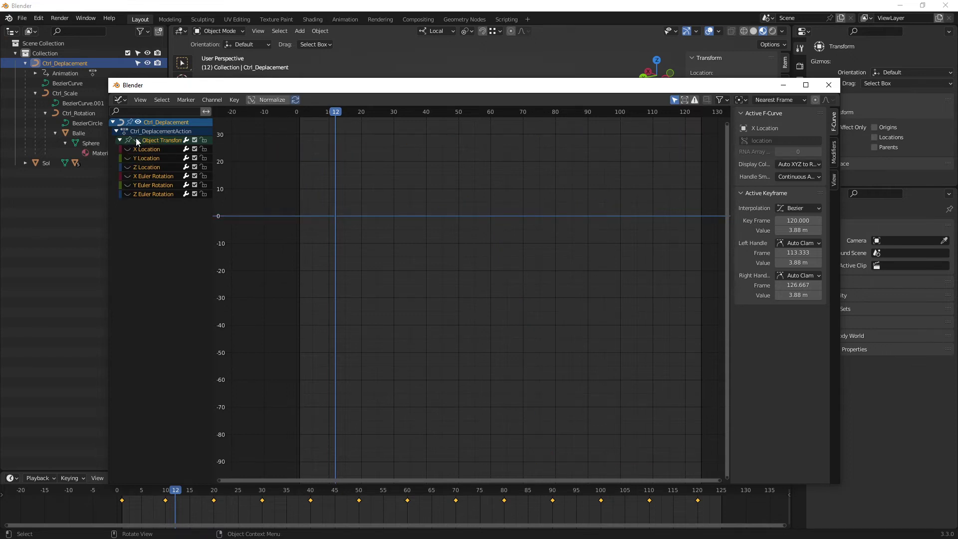
{"action": "left_click", "coordinate": [136, 140]}
- Show only the Z Location curve, frame it, and box-select its first keyframe
{"action": "left_click", "coordinate": [127, 167]}
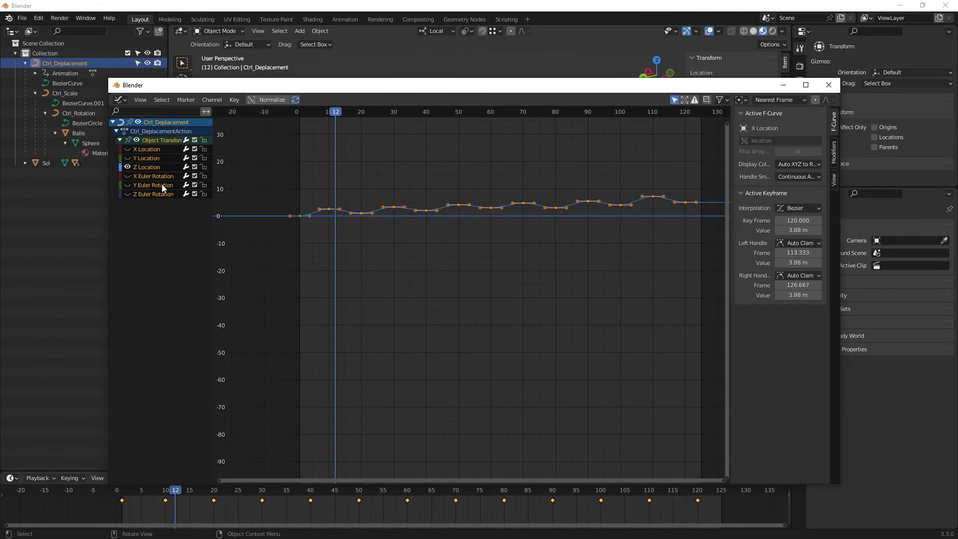
{"action": "scroll", "coordinate": [510, 256], "scroll_direction": "up", "scroll_amount": 3}
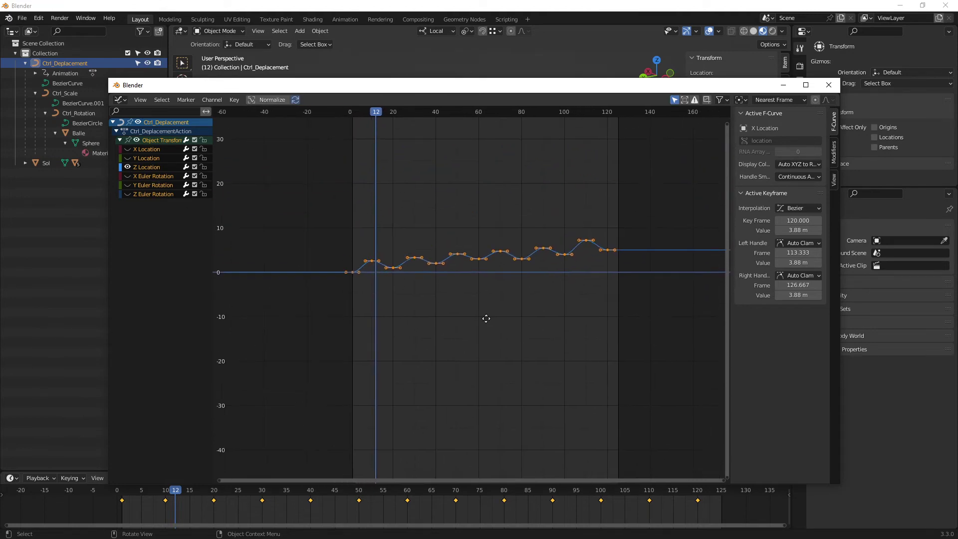
{"action": "key", "text": "Home"}
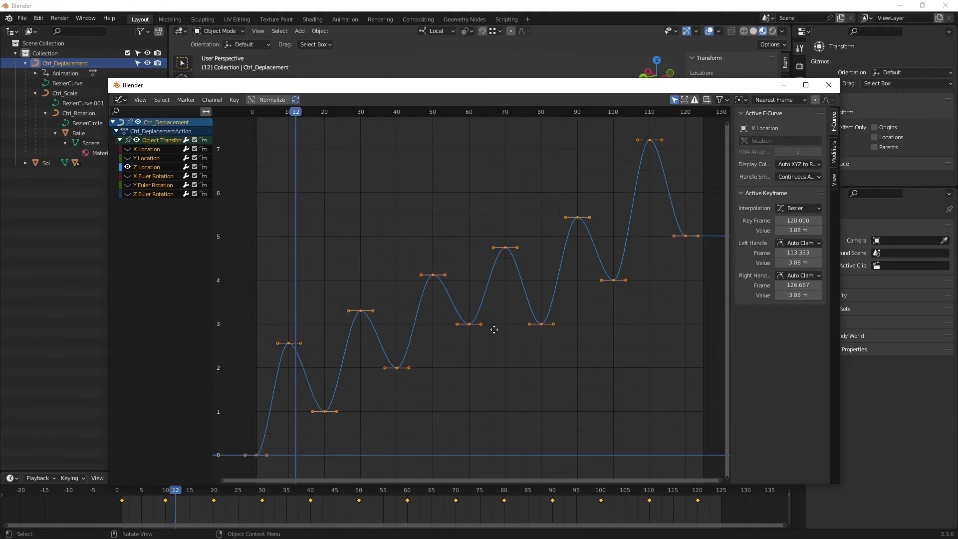
{"action": "scroll", "coordinate": [489, 333], "scroll_direction": "down", "scroll_amount": 2}
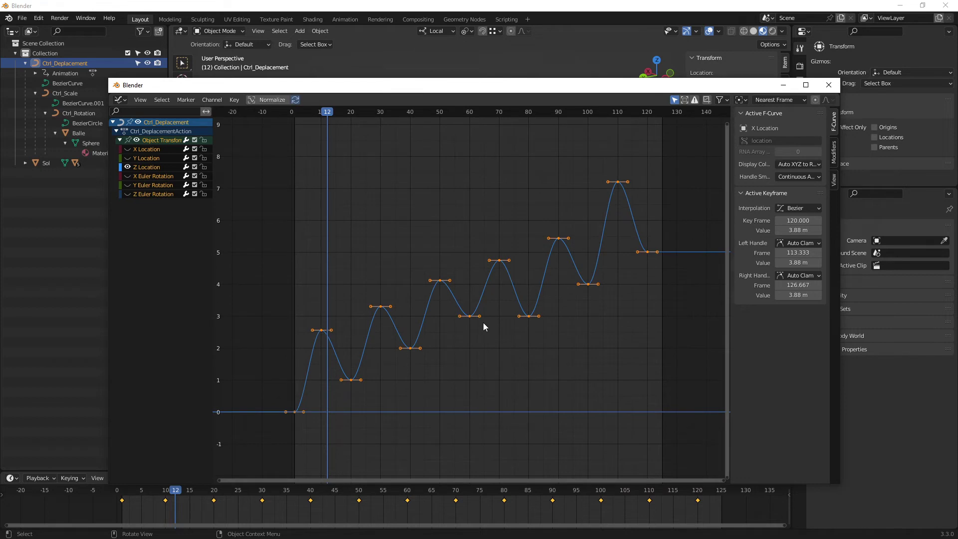
{"action": "middle_click_drag", "start_coordinate": [483, 322], "coordinate": [480, 319]}
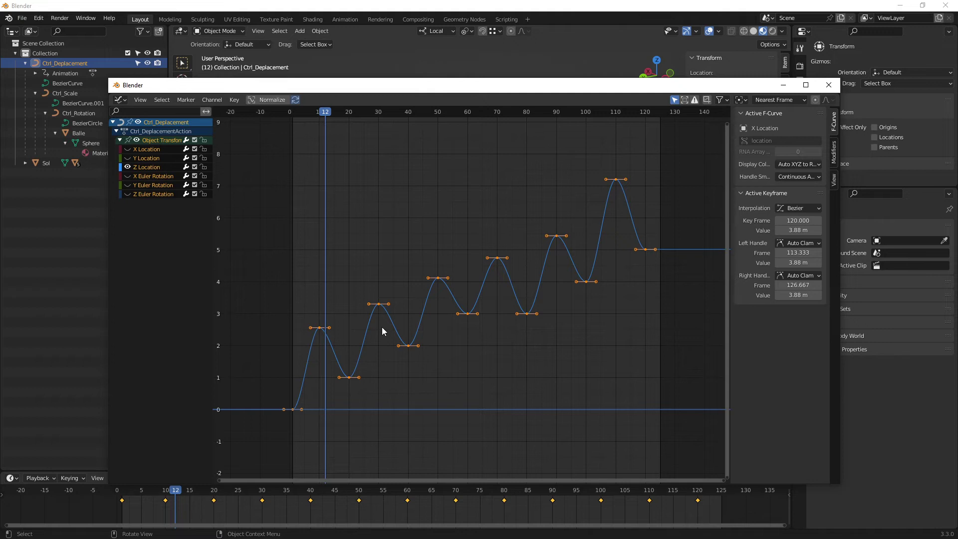
{"action": "middle_click_drag", "start_coordinate": [447, 306], "coordinate": [433, 293]}
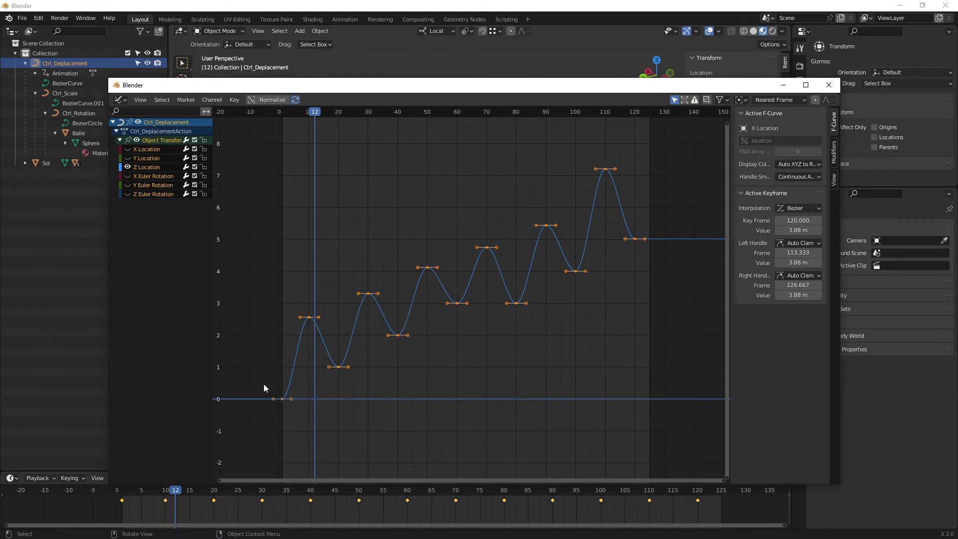
{"action": "left_click_drag", "start_coordinate": [263, 385], "coordinate": [306, 415]}
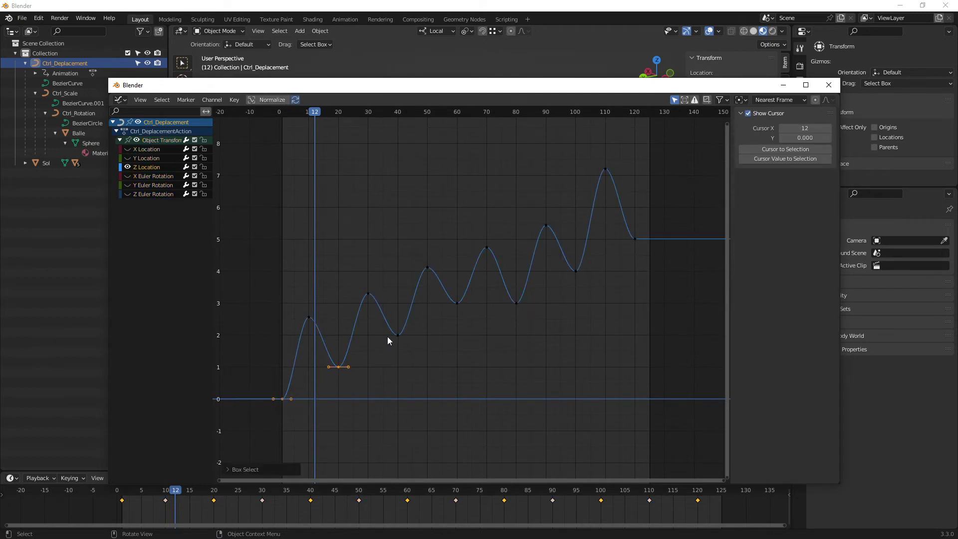
{"action": "left_click_drag", "start_coordinate": [378, 325], "coordinate": [414, 348], "text": "shift"}
{"action": "left_click_drag", "start_coordinate": [477, 320], "coordinate": [477, 320], "text": "shift"}
{"action": "left_click_drag", "start_coordinate": [555, 261], "coordinate": [586, 284], "text": "shift"}
{"action": "left_click_drag", "start_coordinate": [618, 231], "coordinate": [652, 274], "text": "shift"}
{"action": "left_click_drag", "start_coordinate": [278, 390], "coordinate": [282, 408]}
{"action": "key", "text": "Escape"}
{"action": "right_click", "coordinate": [428, 340]}
{"action": "left_click_drag", "start_coordinate": [385, 343], "coordinate": [422, 318]}
{"action": "middle_click_drag", "start_coordinate": [387, 360], "coordinate": [484, 348], "text": "ctrl"}
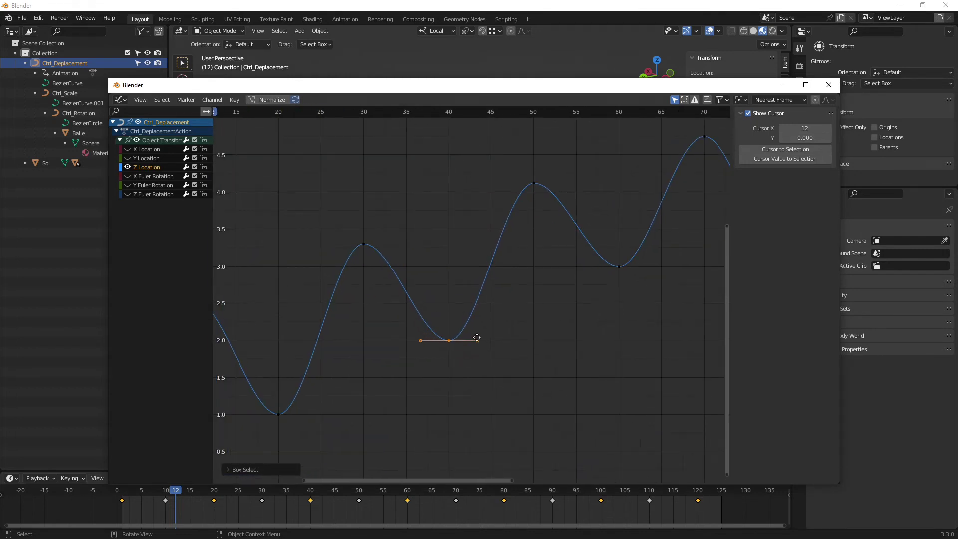
{"action": "mouse_move", "coordinate": [477, 341]}
{"action": "left_mouse_down"}
{"action": "mouse_move", "coordinate": [479, 378]}
{"action": "mouse_move", "coordinate": [458, 298]}
{"action": "mouse_move", "coordinate": [457, 327]}
{"action": "mouse_move", "coordinate": [498, 359]}
{"action": "left_mouse_up"}
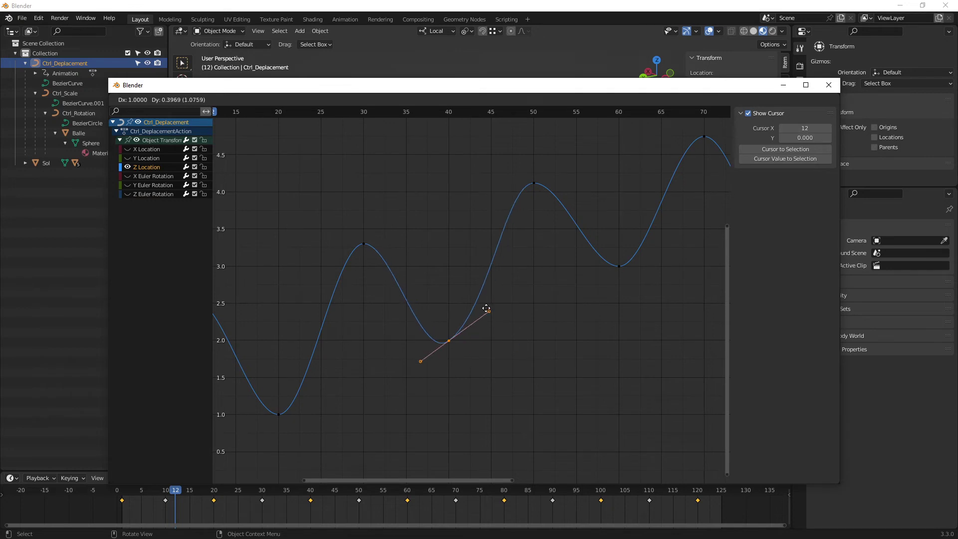
{"action": "left_click_drag", "start_coordinate": [498, 360], "coordinate": [477, 312]}
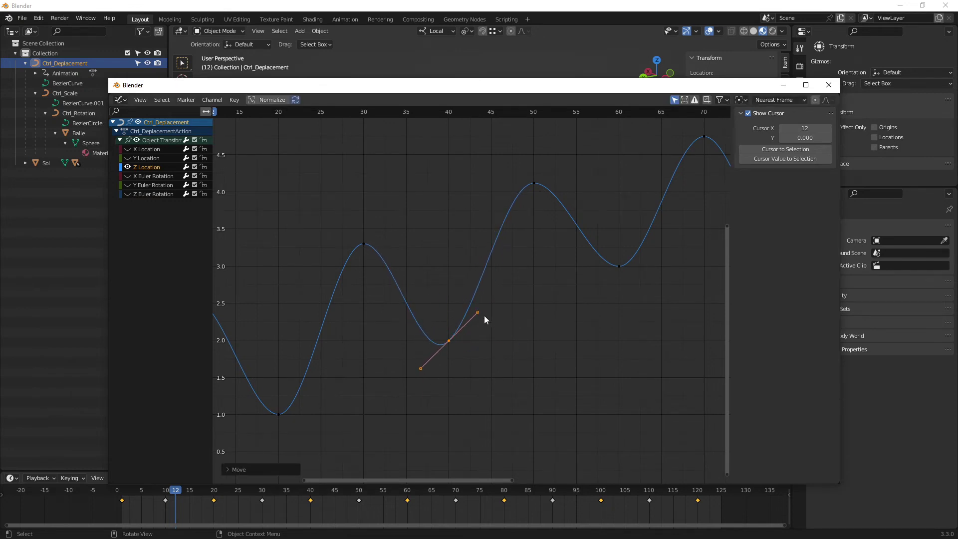
{"action": "left_click_drag", "start_coordinate": [479, 311], "coordinate": [472, 348]}
{"action": "key", "text": "ctrl+z"}
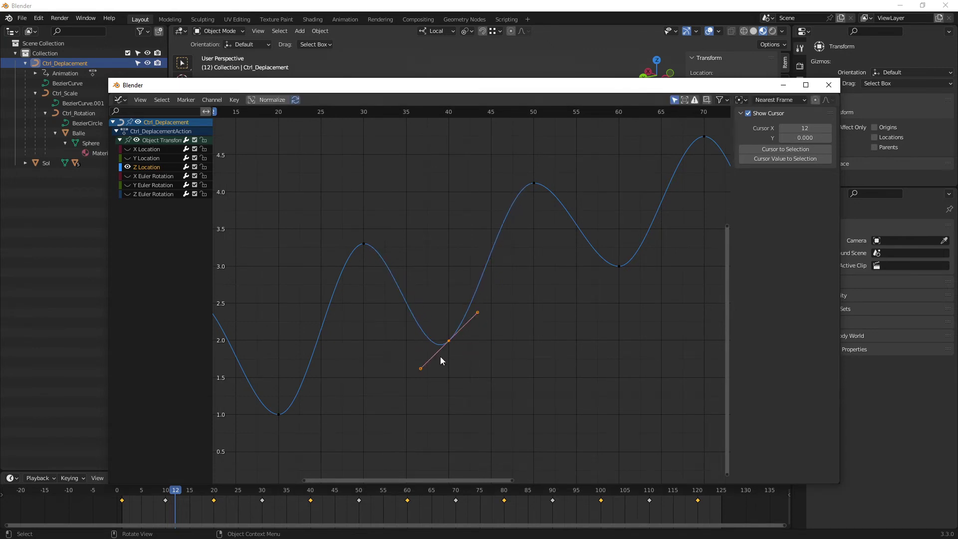
{"action": "key", "text": "ctrl+z"}
{"action": "key", "text": "Home"}
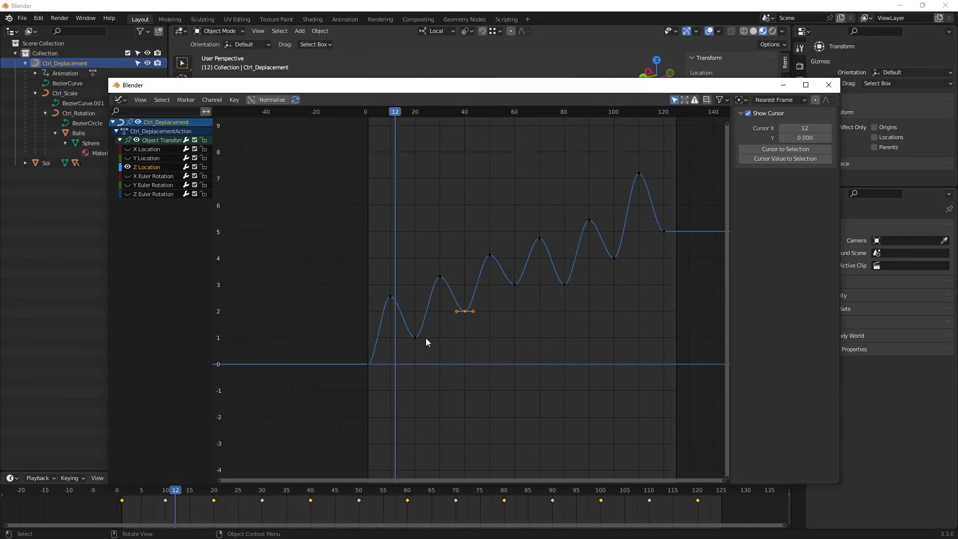
- Select the frame 0, frame 20 trough and last keys and set their handles to Free
{"action": "left_click_drag", "start_coordinate": [335, 364], "coordinate": [372, 361], "text": "shift"}
{"action": "left_click", "coordinate": [388, 345], "text": "shift"}
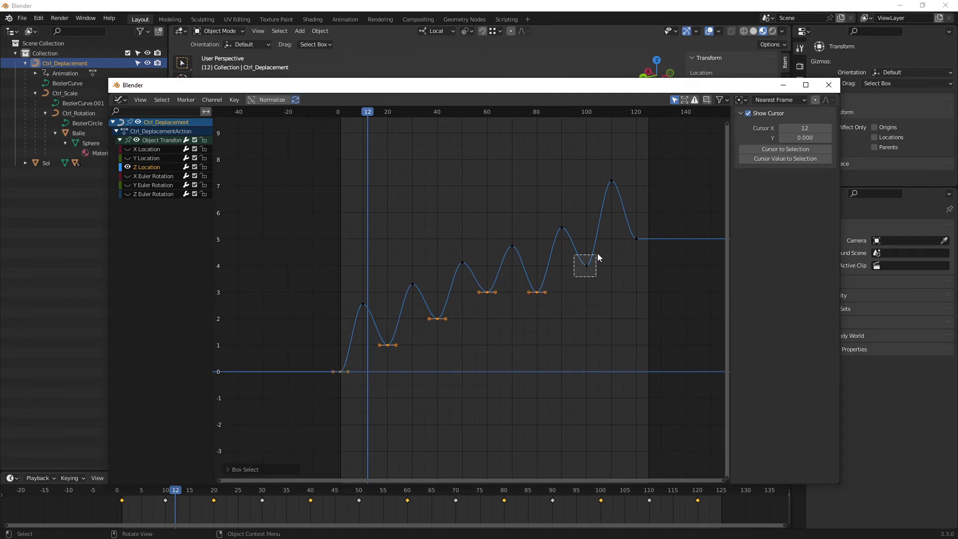
{"action": "left_click", "coordinate": [636, 240], "text": "shift"}
{"action": "right_click", "coordinate": [487, 324]}
{"action": "mouse_move", "coordinate": [453, 320]}
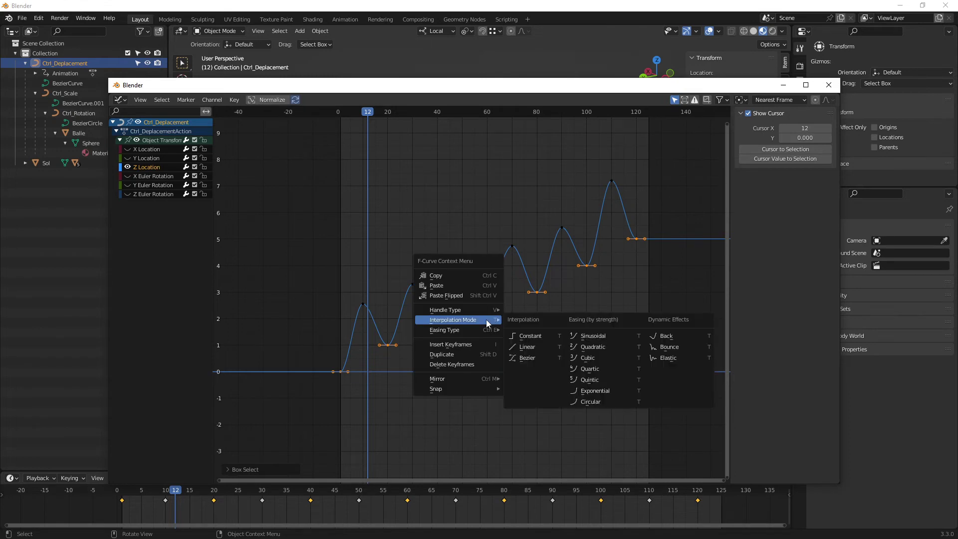
{"action": "left_click", "coordinate": [527, 311]}
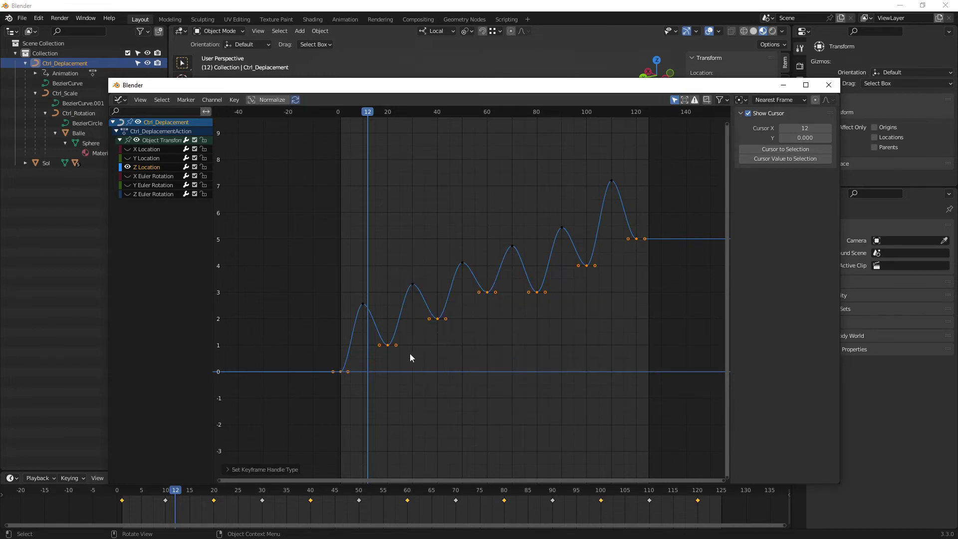
- Raise the landing keys' right handles into sharp V troughs, then close the Graph Editor window
{"action": "mouse_move", "coordinate": [347, 372]}
{"action": "left_mouse_down"}
{"action": "mouse_move", "coordinate": [345, 360]}
{"action": "mouse_move", "coordinate": [362, 357]}
{"action": "left_mouse_up"}
{"action": "scroll", "coordinate": [387, 364], "scroll_direction": "up", "scroll_amount": 2}
{"action": "scroll", "coordinate": [407, 351], "scroll_direction": "up", "scroll_amount": 1}
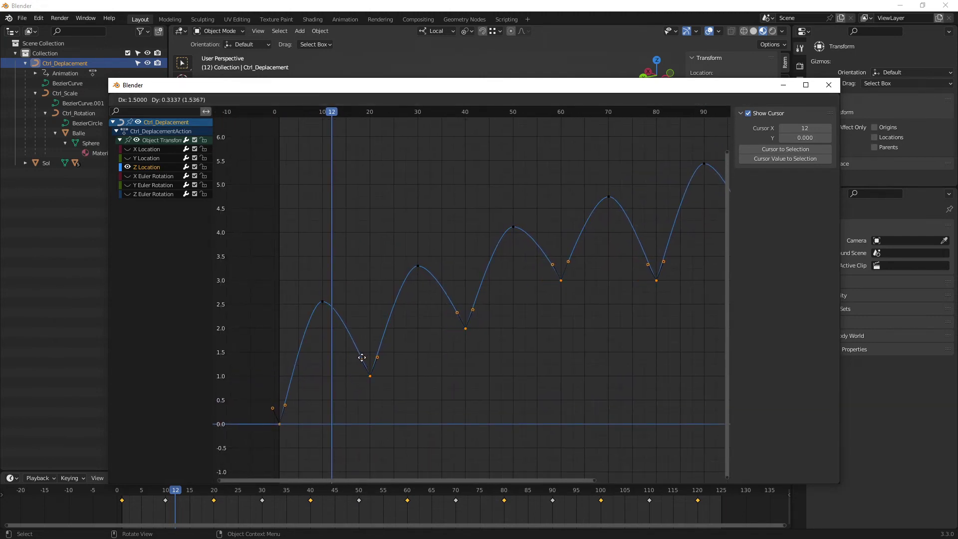
{"action": "left_click_drag", "start_coordinate": [362, 357], "coordinate": [362, 355]}
{"action": "scroll", "coordinate": [537, 321], "scroll_direction": "down", "scroll_amount": 2}
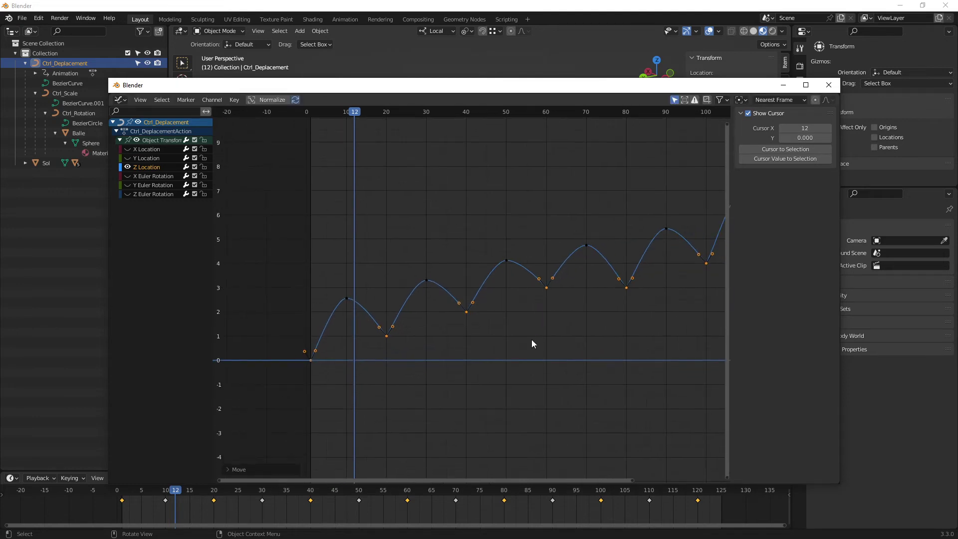
{"action": "scroll", "coordinate": [531, 339], "scroll_direction": "down", "scroll_amount": 2}
{"action": "left_click", "coordinate": [451, 358]}
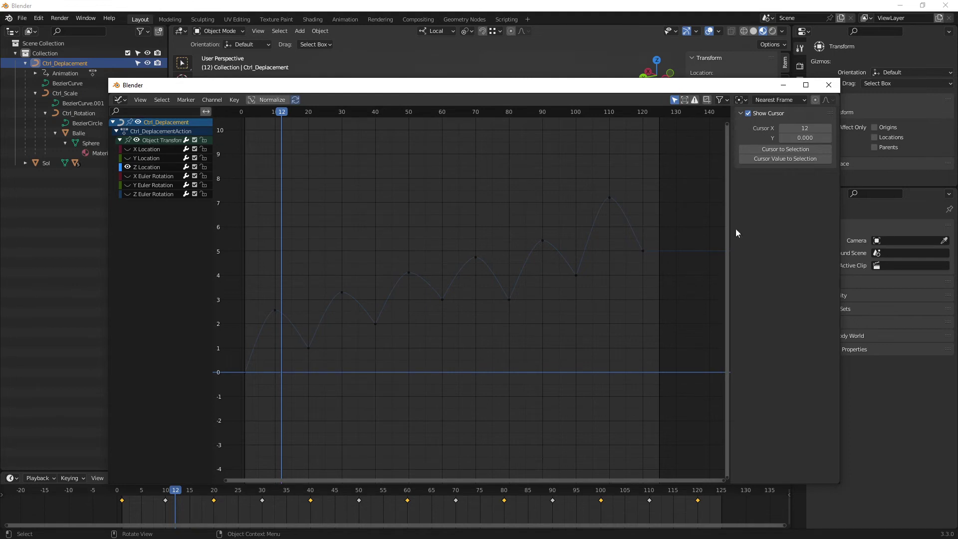
{"action": "left_click", "coordinate": [783, 85]}
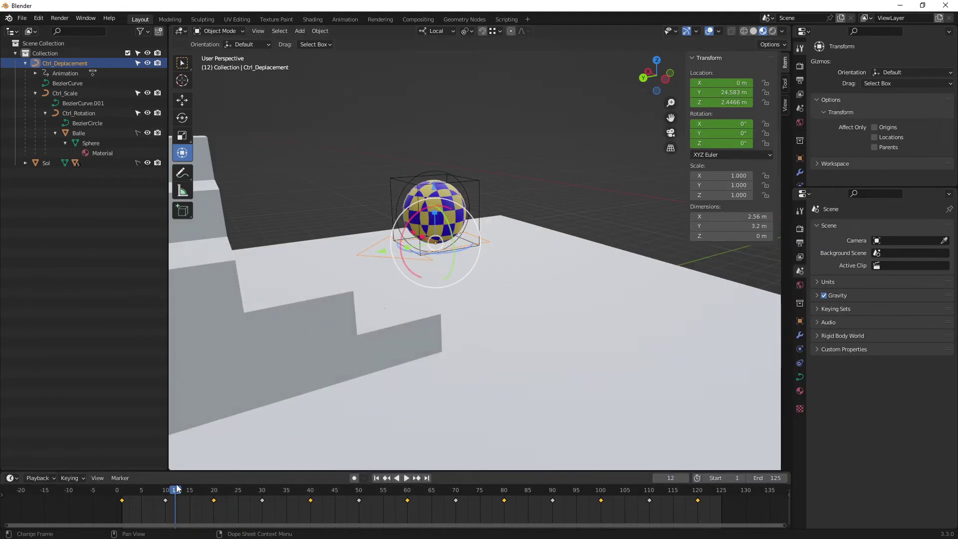
- Play the bounce from frame 1 and stop at frame 91
{"action": "key", "text": "shift+Left"}
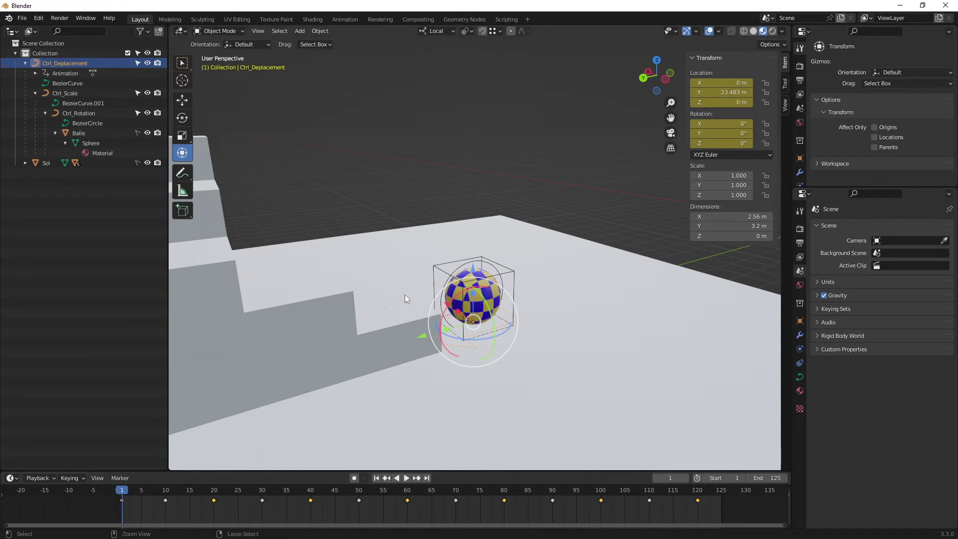
{"action": "scroll", "coordinate": [399, 305], "scroll_direction": "down", "scroll_amount": 3}
{"action": "middle_click_drag", "start_coordinate": [393, 318], "coordinate": [480, 310], "text": "shift"}
{"action": "key", "text": "space"}
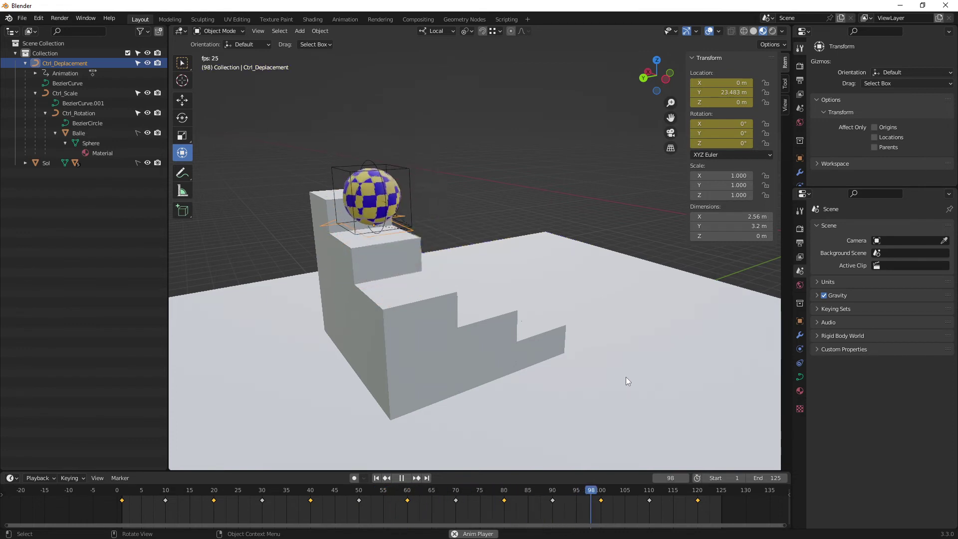
{"action": "mouse_move", "coordinate": [551, 346]}
{"action": "middle_mouse_down"}
{"action": "mouse_move", "coordinate": [473, 317]}
{"action": "mouse_move", "coordinate": [494, 316]}
{"action": "middle_mouse_up"}
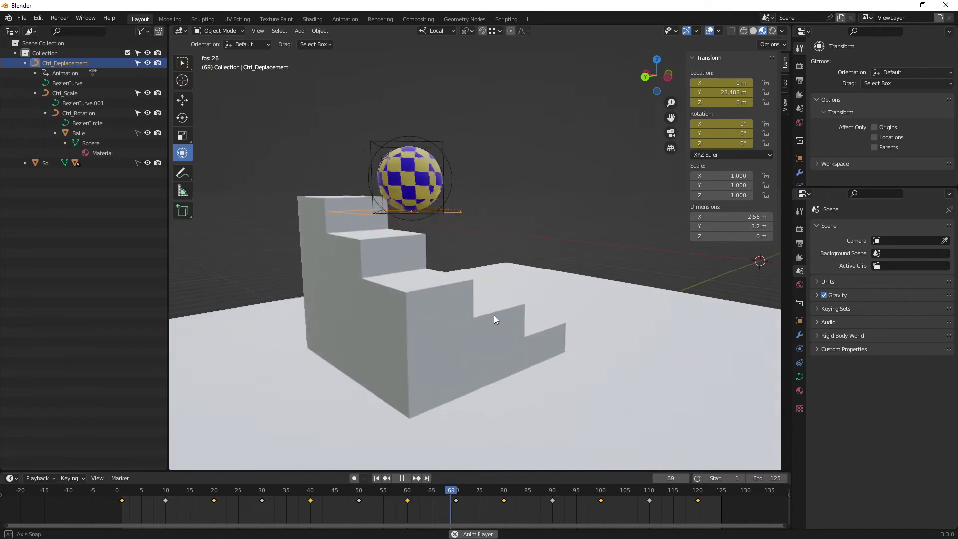
{"action": "key", "text": "space"}
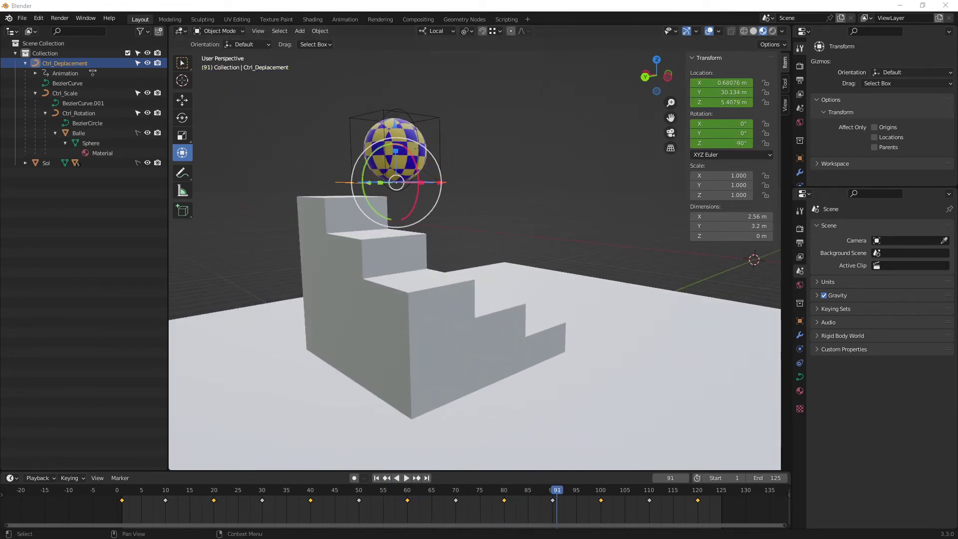
- Open the Graph Editor in a separate window with Shift+F6 and zoom into the early bounces
{"action": "key", "text": "shift+F6"}
{"action": "mouse_move", "coordinate": [329, 334]}
{"action": "middle_mouse_down", "text": "ctrl"}
{"action": "mouse_move", "coordinate": [460, 332]}
{"action": "mouse_move", "coordinate": [423, 347]}
{"action": "middle_mouse_up", "text": "ctrl"}
{"action": "mouse_move", "coordinate": [479, 310]}
{"action": "middle_mouse_down", "text": "ctrl"}
{"action": "mouse_move", "coordinate": [472, 334]}
{"action": "mouse_move", "coordinate": [443, 261]}
{"action": "middle_mouse_up", "text": "ctrl"}
- Shift the first two Z Location bounce-peak keys later, by two frames and one frame
{"action": "mouse_move", "coordinate": [478, 322]}
{"action": "middle_mouse_down", "text": "ctrl"}
{"action": "mouse_move", "coordinate": [483, 300]}
{"action": "mouse_move", "coordinate": [472, 279]}
{"action": "mouse_move", "coordinate": [449, 285]}
{"action": "mouse_move", "coordinate": [542, 336]}
{"action": "middle_mouse_up", "text": "ctrl"}
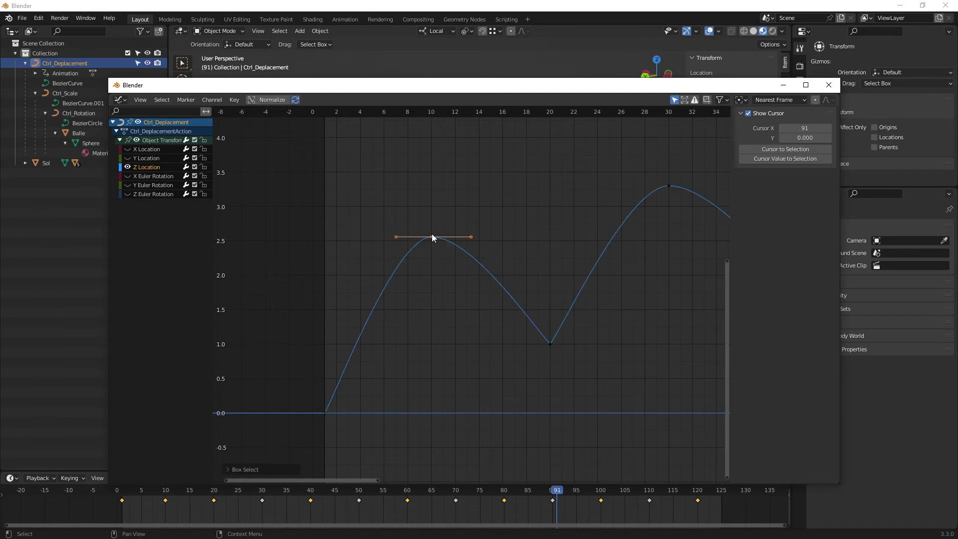
{"action": "middle_click_drag", "start_coordinate": [432, 240], "coordinate": [434, 242], "text": "ctrl"}
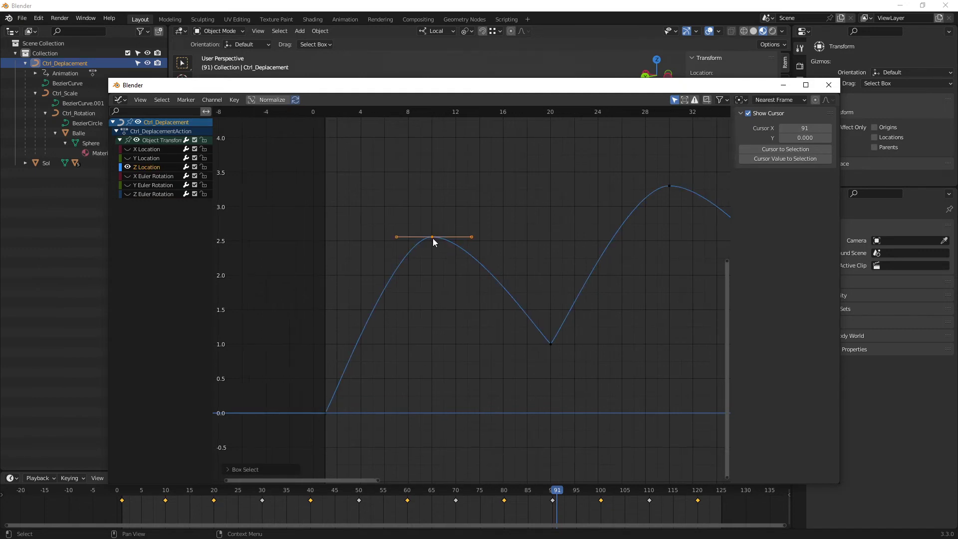
{"action": "key", "text": "g"}
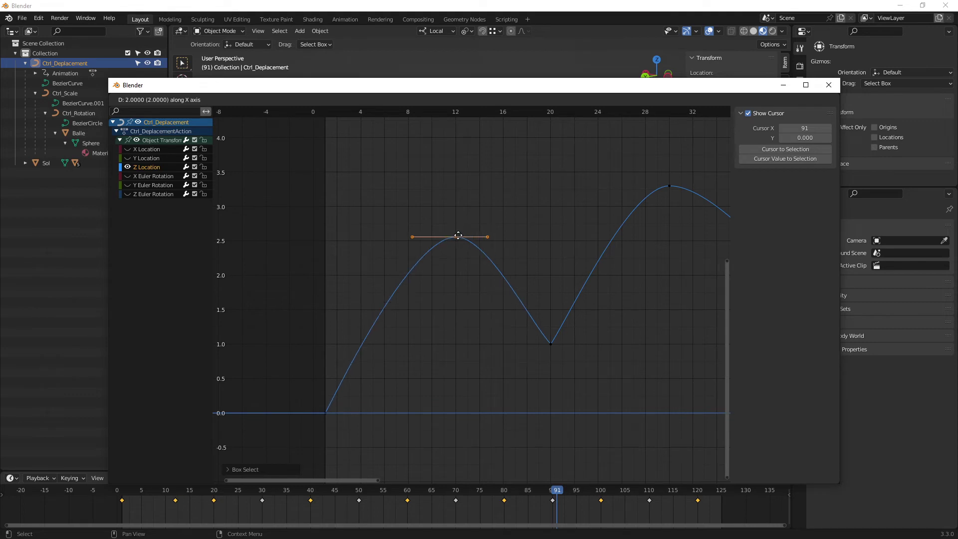
{"action": "left_click", "coordinate": [454, 236]}
{"action": "scroll", "coordinate": [608, 257], "scroll_direction": "down", "scroll_amount": 1}
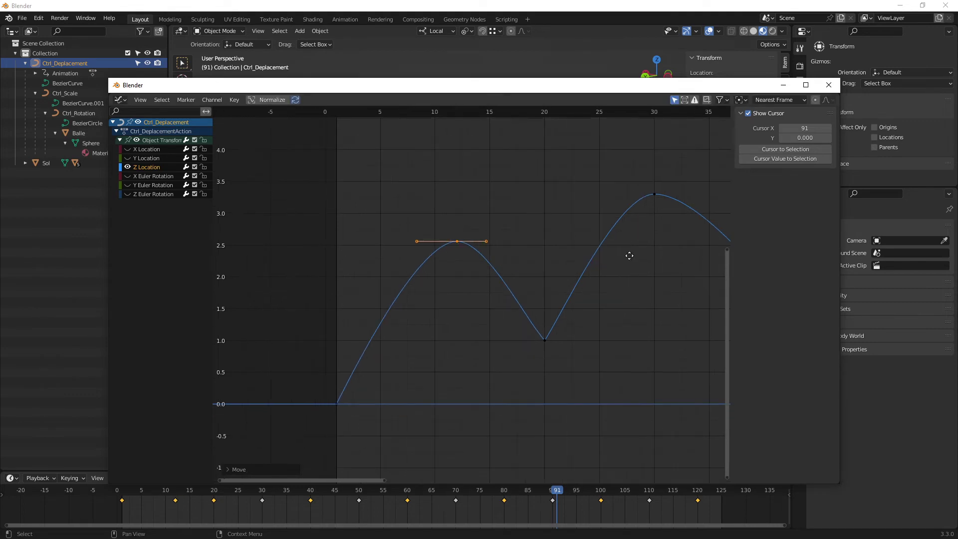
{"action": "middle_click_drag", "start_coordinate": [627, 252], "coordinate": [440, 246]}
{"action": "left_click_drag", "start_coordinate": [444, 201], "coordinate": [460, 213]}
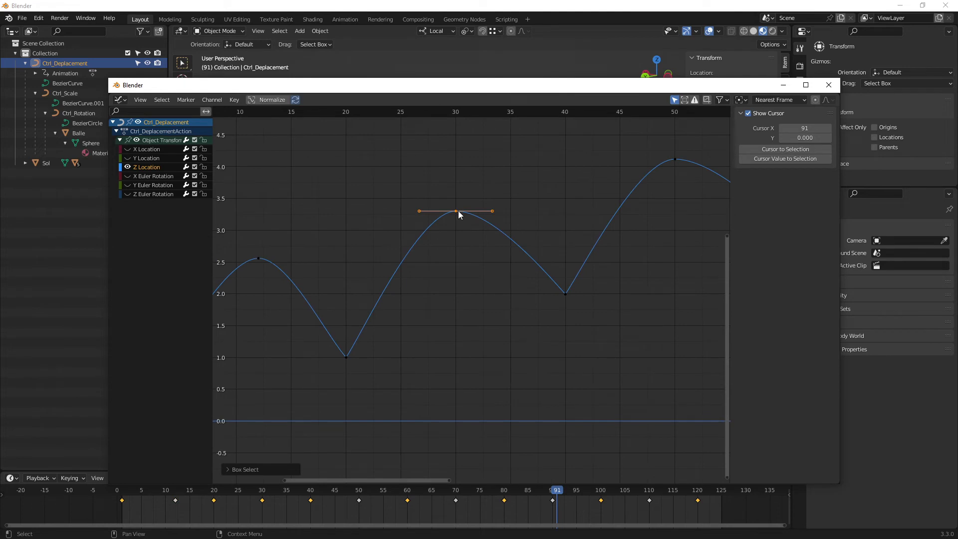
{"action": "key", "text": "g"}
{"action": "key", "text": "x"}
{"action": "left_click", "coordinate": [483, 209]}
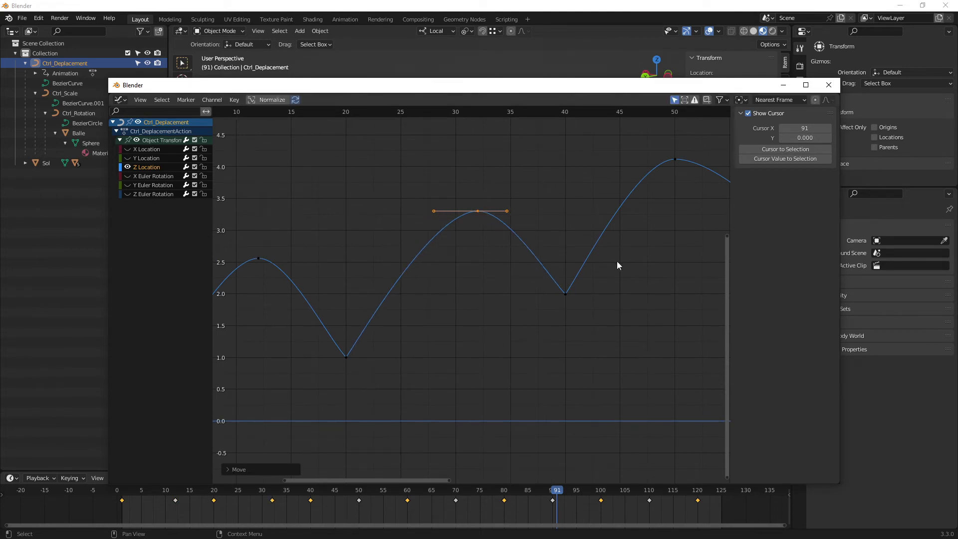
- Push the next bounce-peak keys, including the one near frame 90, two frames later
{"action": "scroll", "coordinate": [617, 262], "scroll_direction": "up", "scroll_amount": 2}
{"action": "middle_click_drag", "start_coordinate": [624, 259], "coordinate": [420, 221]}
{"action": "left_click_drag", "start_coordinate": [420, 220], "coordinate": [441, 238]}
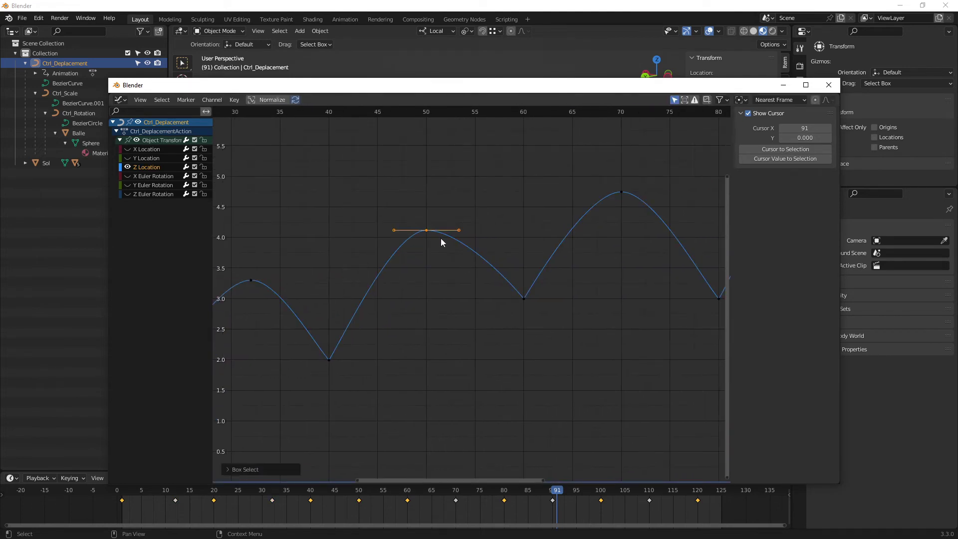
{"action": "key", "text": "g"}
{"action": "key", "text": "x"}
{"action": "key", "text": "Return"}
{"action": "middle_click_drag", "start_coordinate": [585, 244], "coordinate": [418, 244]}
{"action": "left_click_drag", "start_coordinate": [425, 231], "coordinate": [432, 242]}
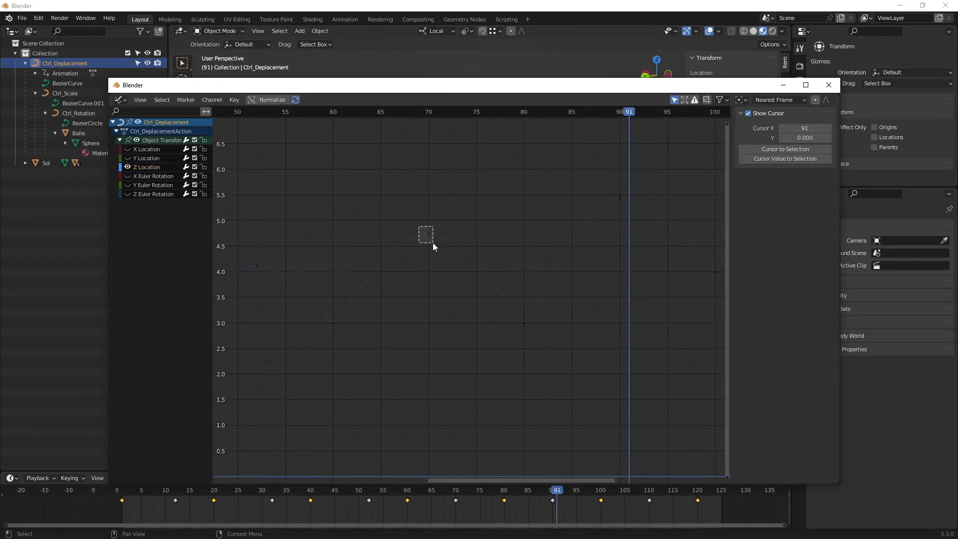
{"action": "middle_click_drag", "start_coordinate": [597, 229], "coordinate": [417, 268]}
{"action": "left_click_drag", "start_coordinate": [427, 242], "coordinate": [445, 262]}
{"action": "key", "text": "g"}
{"action": "key", "text": "x"}
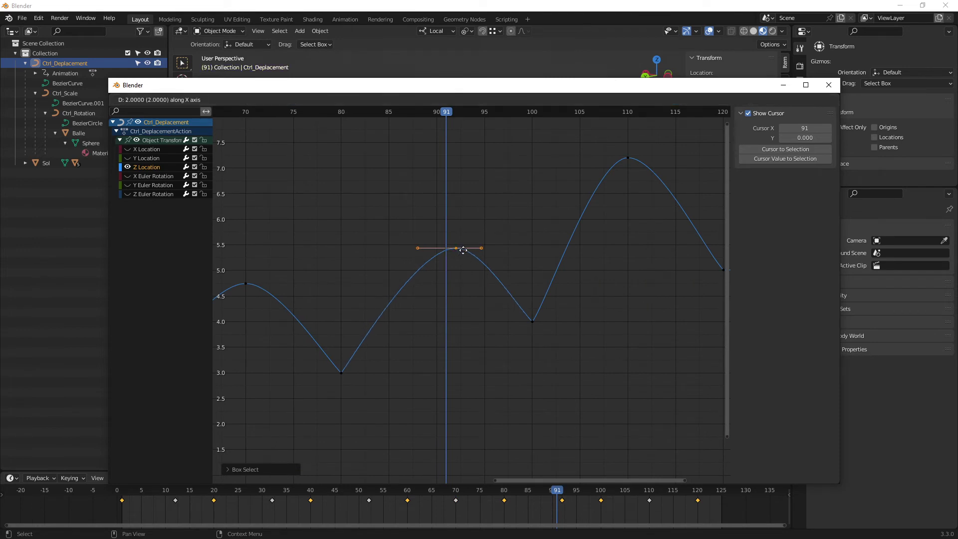
{"action": "left_click", "coordinate": [461, 250]}
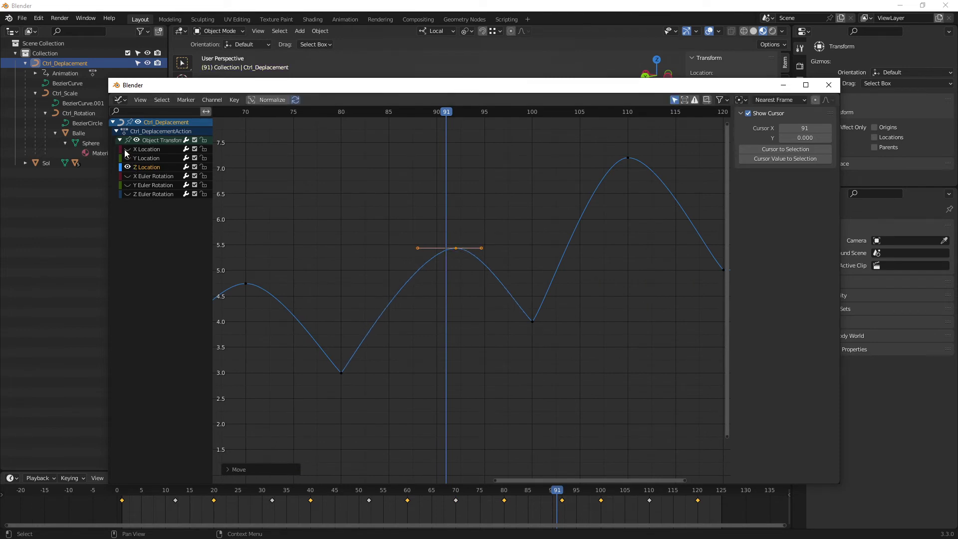
- Move the last Z peak key near frame 110 to frame 111 and frame the whole curve
{"action": "left_click_drag", "start_coordinate": [125, 151], "coordinate": [128, 159]}
{"action": "mouse_move", "coordinate": [539, 334]}
{"action": "middle_mouse_down", "text": "ctrl"}
{"action": "mouse_move", "coordinate": [477, 363]}
{"action": "mouse_move", "coordinate": [509, 312]}
{"action": "mouse_move", "coordinate": [588, 240]}
{"action": "mouse_move", "coordinate": [502, 320]}
{"action": "mouse_move", "coordinate": [520, 280]}
{"action": "mouse_move", "coordinate": [541, 293]}
{"action": "mouse_move", "coordinate": [494, 221]}
{"action": "middle_mouse_up", "text": "ctrl"}
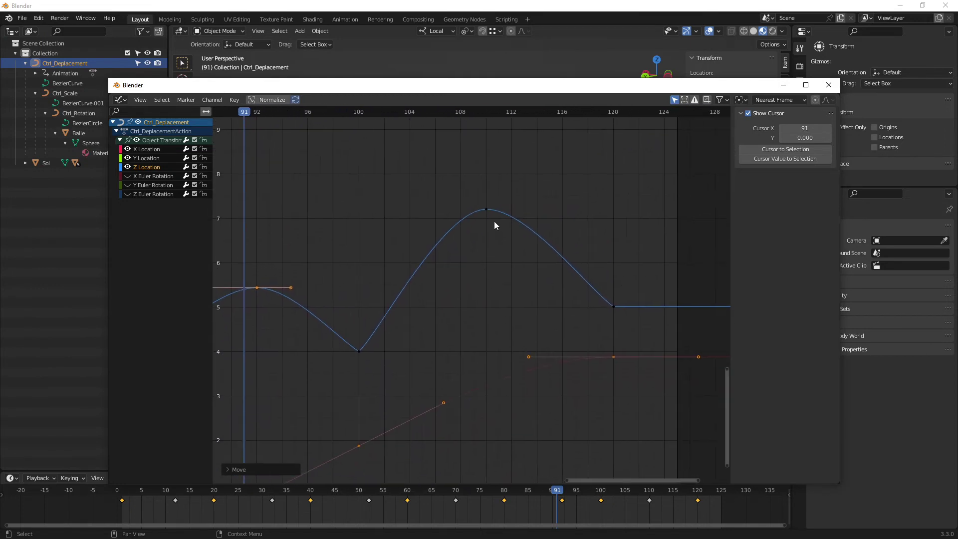
{"action": "left_click_drag", "start_coordinate": [475, 200], "coordinate": [504, 231]}
{"action": "key", "text": "g"}
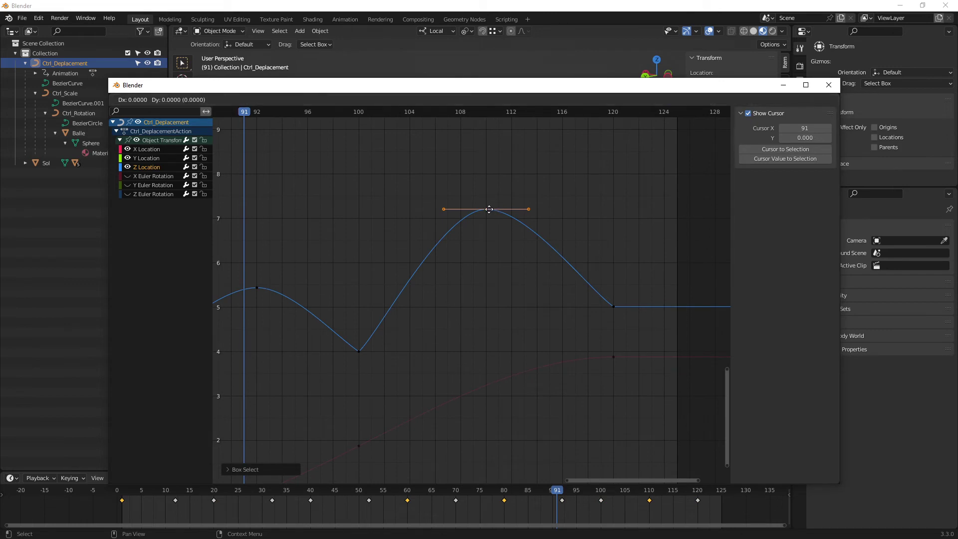
{"action": "key", "text": "x"}
{"action": "left_click", "coordinate": [504, 209]}
{"action": "mouse_move", "coordinate": [414, 309]}
{"action": "middle_mouse_down", "text": "ctrl"}
{"action": "mouse_move", "coordinate": [361, 340]}
{"action": "mouse_move", "coordinate": [453, 343]}
{"action": "middle_mouse_up", "text": "ctrl"}
{"action": "key", "text": "Home"}
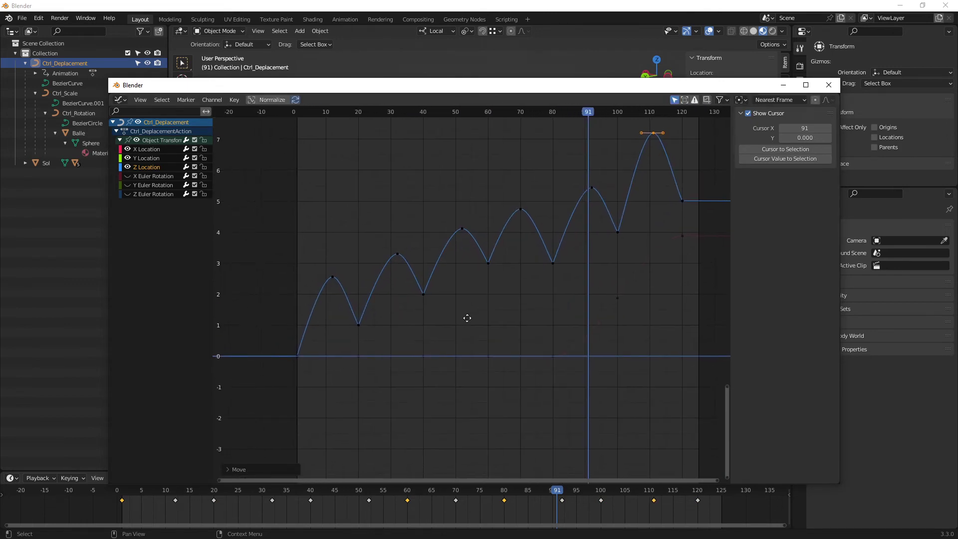
- Set Ctrl_Deplacement's X and Y Location keys to Linear interpolation and minimize the Graph Editor
{"action": "left_click", "coordinate": [150, 151]}
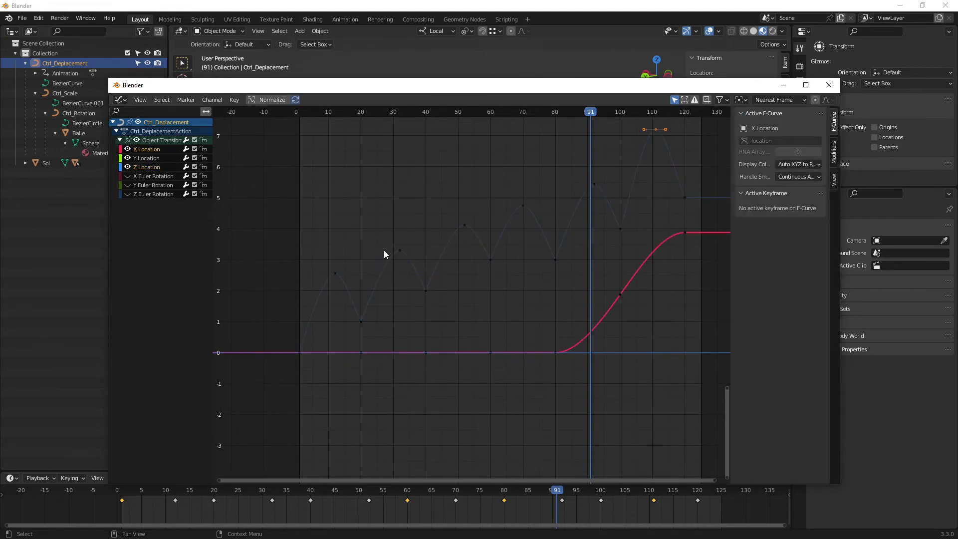
{"action": "mouse_move", "coordinate": [576, 311]}
{"action": "middle_mouse_down", "text": "shift"}
{"action": "mouse_move", "coordinate": [466, 331]}
{"action": "mouse_move", "coordinate": [499, 320]}
{"action": "middle_mouse_up", "text": "shift"}
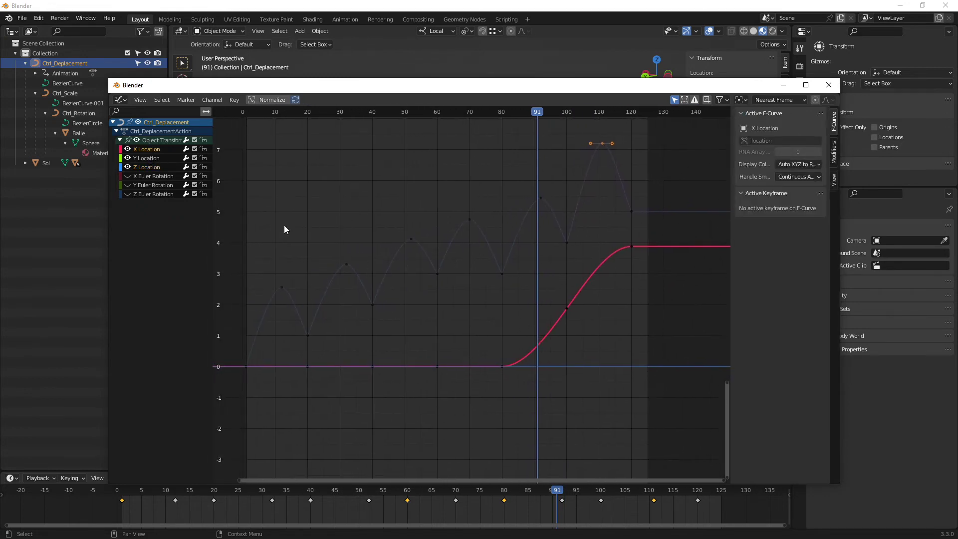
{"action": "left_click", "coordinate": [145, 158]}
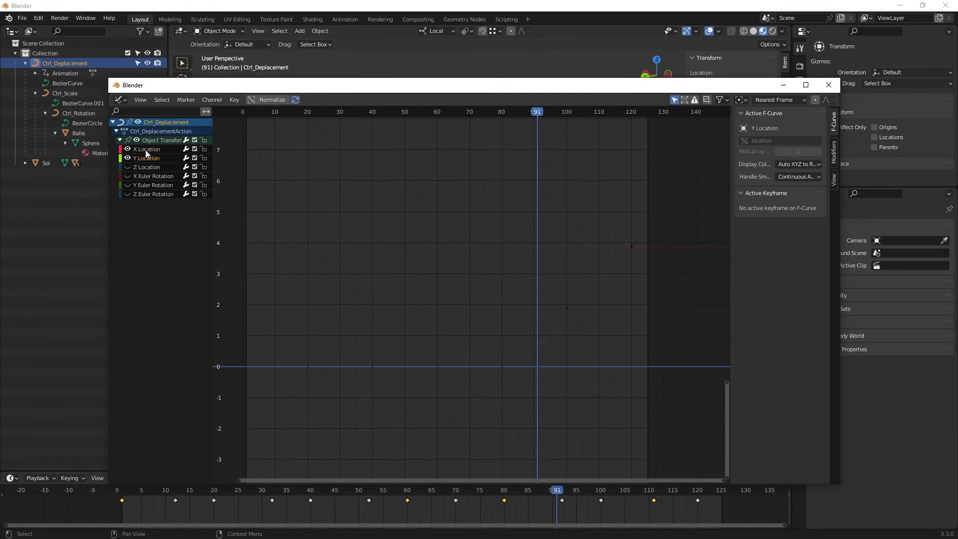
{"action": "mouse_move", "coordinate": [494, 238]}
{"action": "middle_mouse_down", "text": "ctrl"}
{"action": "mouse_move", "coordinate": [461, 266]}
{"action": "mouse_move", "coordinate": [481, 255]}
{"action": "mouse_move", "coordinate": [443, 258]}
{"action": "middle_mouse_up", "text": "ctrl"}
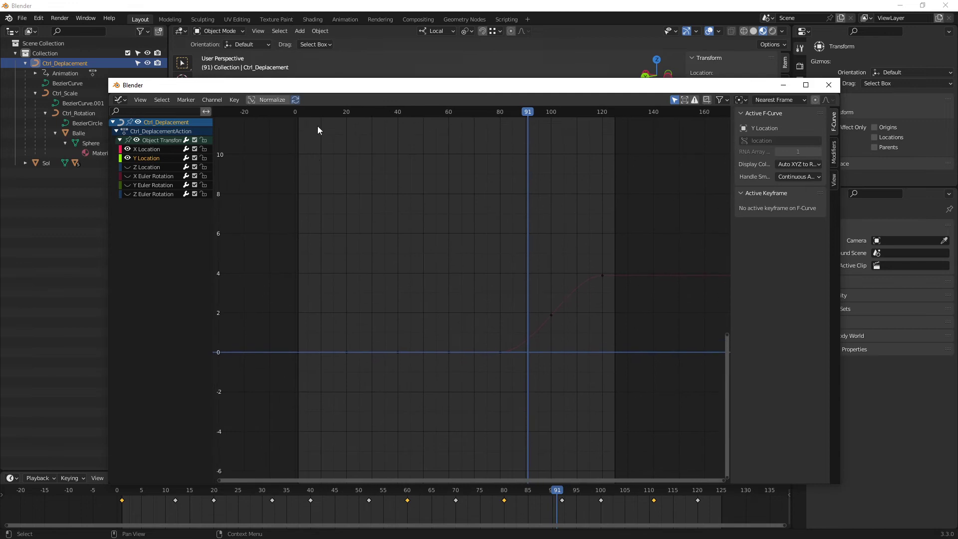
{"action": "left_click_drag", "start_coordinate": [317, 92], "coordinate": [798, 94]}
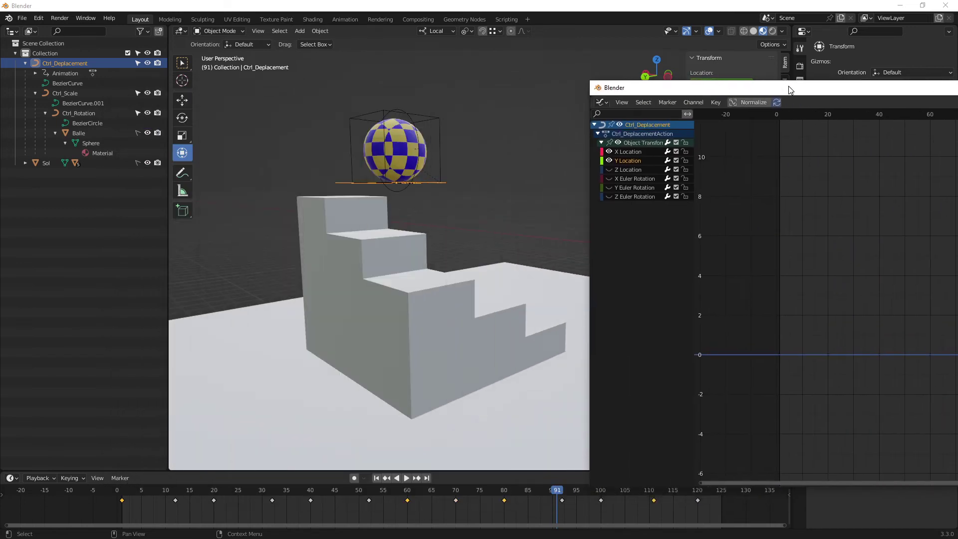
{"action": "mouse_move", "coordinate": [500, 225]}
{"action": "middle_mouse_down"}
{"action": "mouse_move", "coordinate": [487, 244]}
{"action": "mouse_move", "coordinate": [445, 245]}
{"action": "middle_mouse_up"}
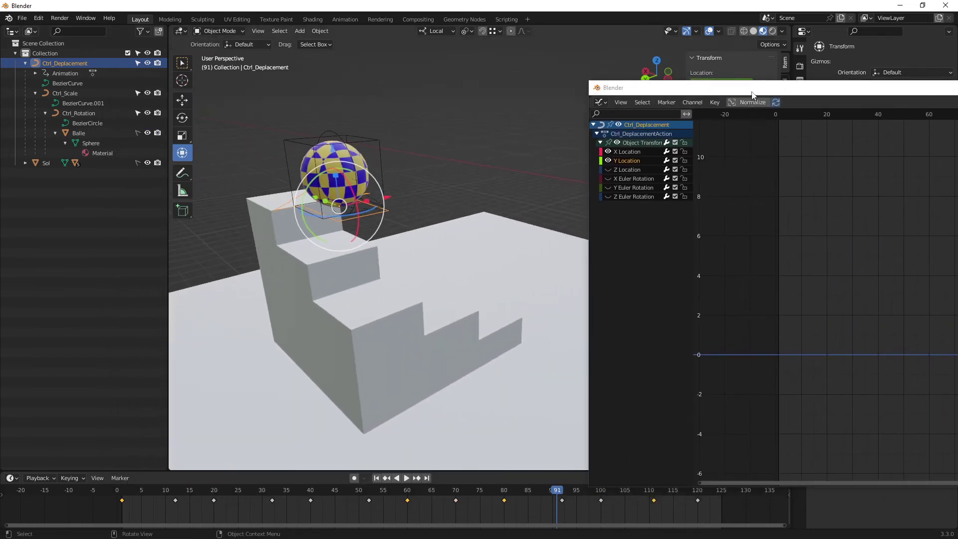
{"action": "mouse_move", "coordinate": [753, 95]}
{"action": "left_mouse_down"}
{"action": "mouse_move", "coordinate": [499, 95]}
{"action": "mouse_move", "coordinate": [345, 65]}
{"action": "mouse_move", "coordinate": [667, 94]}
{"action": "mouse_move", "coordinate": [294, 60]}
{"action": "mouse_move", "coordinate": [271, 73]}
{"action": "left_mouse_up"}
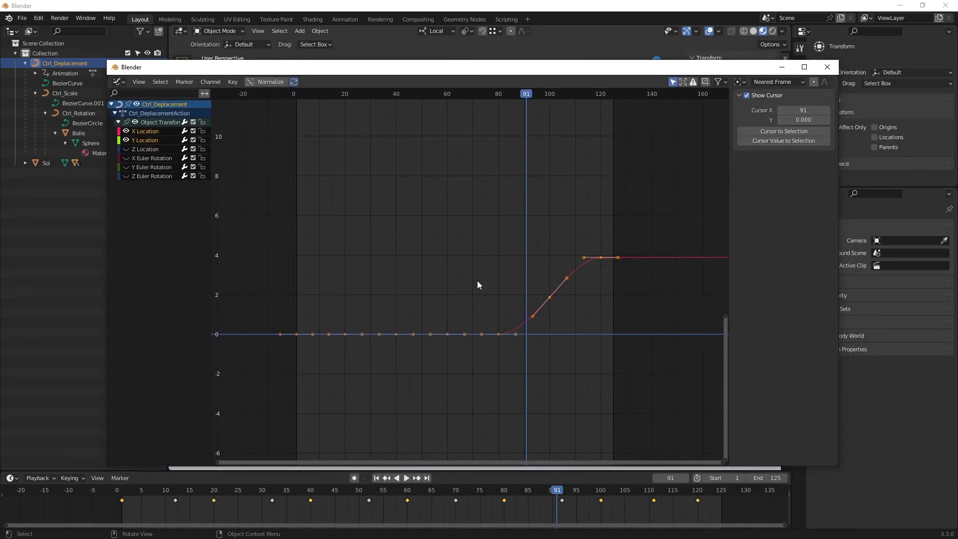
{"action": "right_click", "coordinate": [489, 286]}
{"action": "mouse_move", "coordinate": [456, 295]}
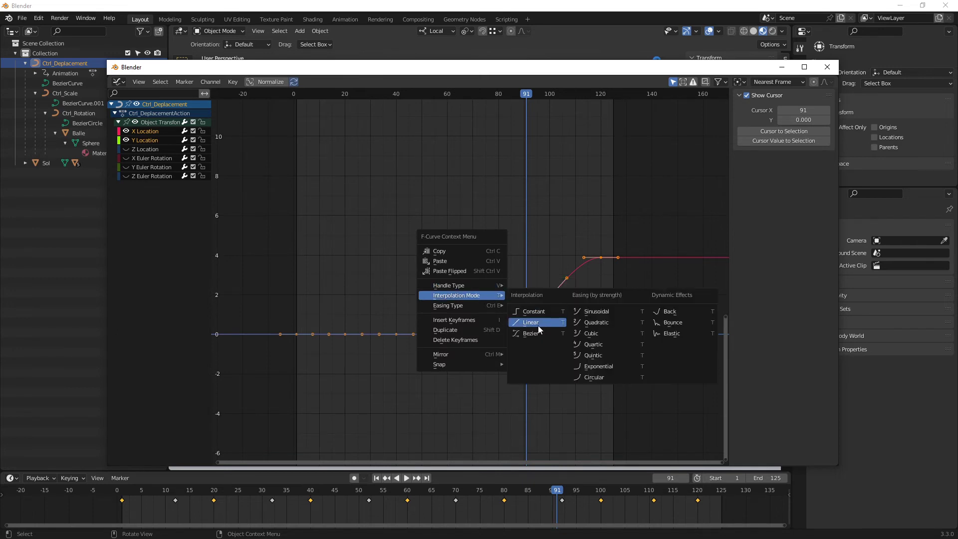
{"action": "left_click", "coordinate": [538, 325]}
{"action": "left_click", "coordinate": [783, 66]}
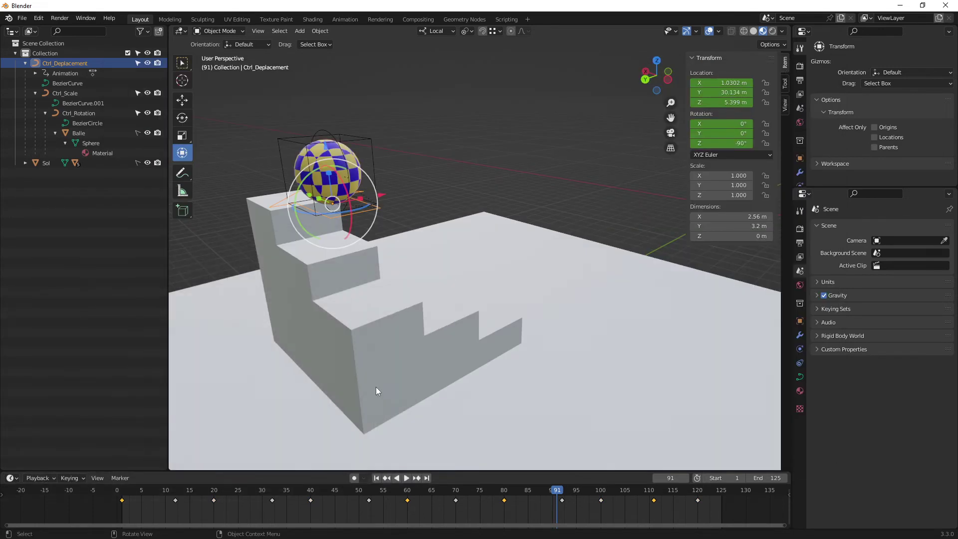
- Play the bounce from frame 1, orbiting the viewport to watch the ball descend the stairs
{"action": "left_click_drag", "start_coordinate": [154, 510], "coordinate": [122, 511]}
{"action": "key", "text": "space"}
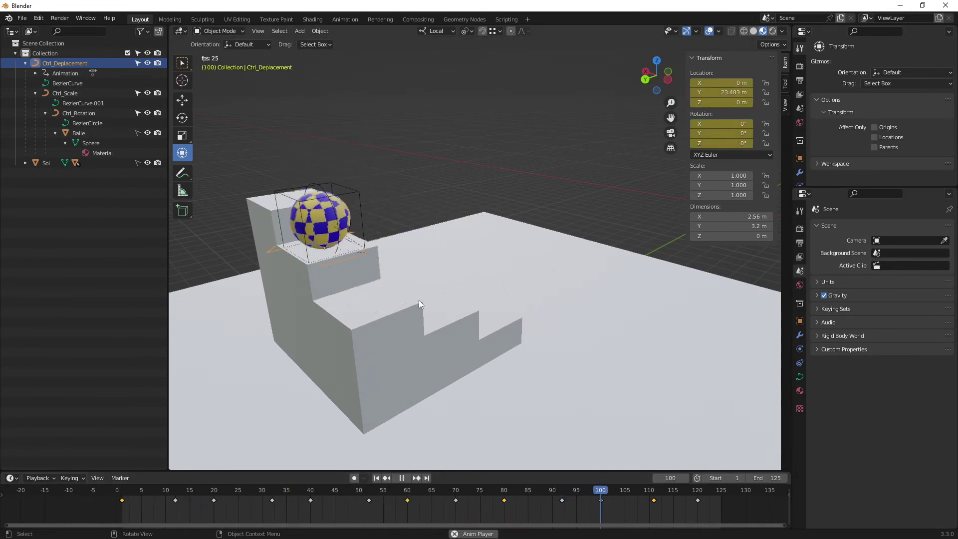
{"action": "mouse_move", "coordinate": [419, 302]}
{"action": "middle_mouse_down"}
{"action": "mouse_move", "coordinate": [481, 286]}
{"action": "mouse_move", "coordinate": [495, 298]}
{"action": "middle_mouse_up"}
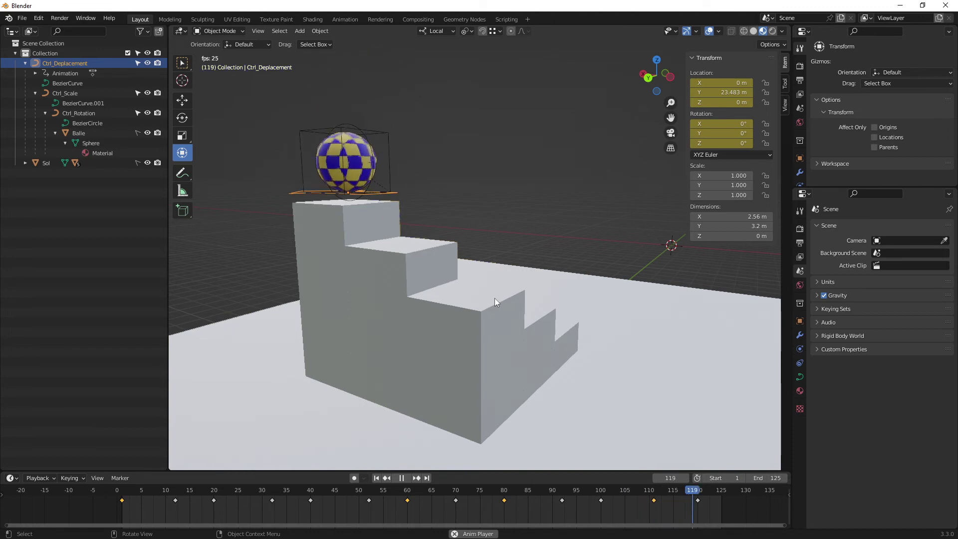
{"action": "mouse_move", "coordinate": [498, 299]}
{"action": "middle_mouse_down"}
{"action": "mouse_move", "coordinate": [440, 295]}
{"action": "mouse_move", "coordinate": [510, 302]}
{"action": "mouse_move", "coordinate": [460, 300]}
{"action": "mouse_move", "coordinate": [522, 291]}
{"action": "mouse_move", "coordinate": [486, 370]}
{"action": "mouse_move", "coordinate": [499, 345]}
{"action": "mouse_move", "coordinate": [549, 366]}
{"action": "mouse_move", "coordinate": [558, 301]}
{"action": "mouse_move", "coordinate": [511, 312]}
{"action": "mouse_move", "coordinate": [489, 296]}
{"action": "mouse_move", "coordinate": [501, 303]}
{"action": "mouse_move", "coordinate": [492, 312]}
{"action": "mouse_move", "coordinate": [552, 306]}
{"action": "mouse_move", "coordinate": [491, 313]}
{"action": "mouse_move", "coordinate": [470, 300]}
{"action": "mouse_move", "coordinate": [486, 304]}
{"action": "mouse_move", "coordinate": [490, 319]}
{"action": "mouse_move", "coordinate": [495, 304]}
{"action": "mouse_move", "coordinate": [488, 312]}
{"action": "middle_mouse_up"}
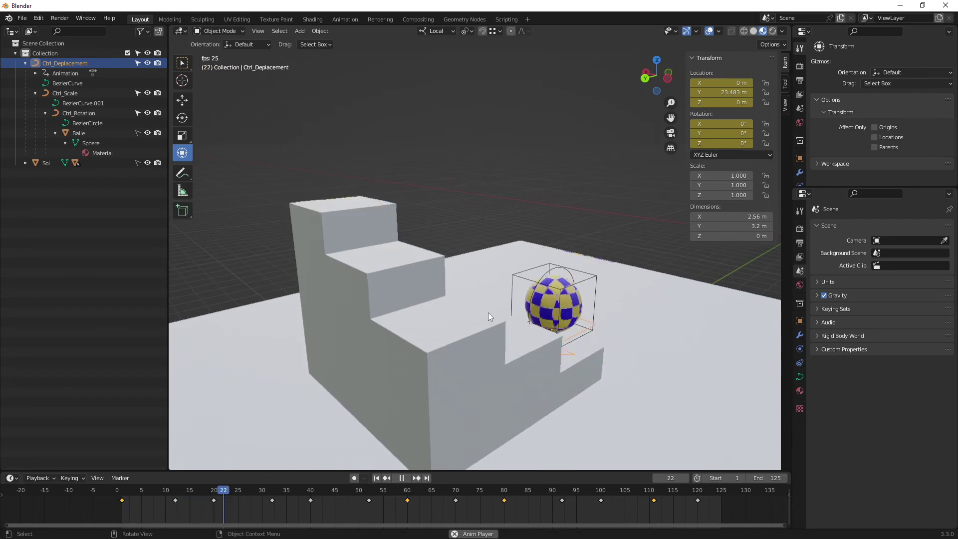
- Select Ctrl_Scale and key its scale at 1.000 on all axes on frame 1
{"action": "left_click_drag", "start_coordinate": [284, 488], "coordinate": [122, 494]}
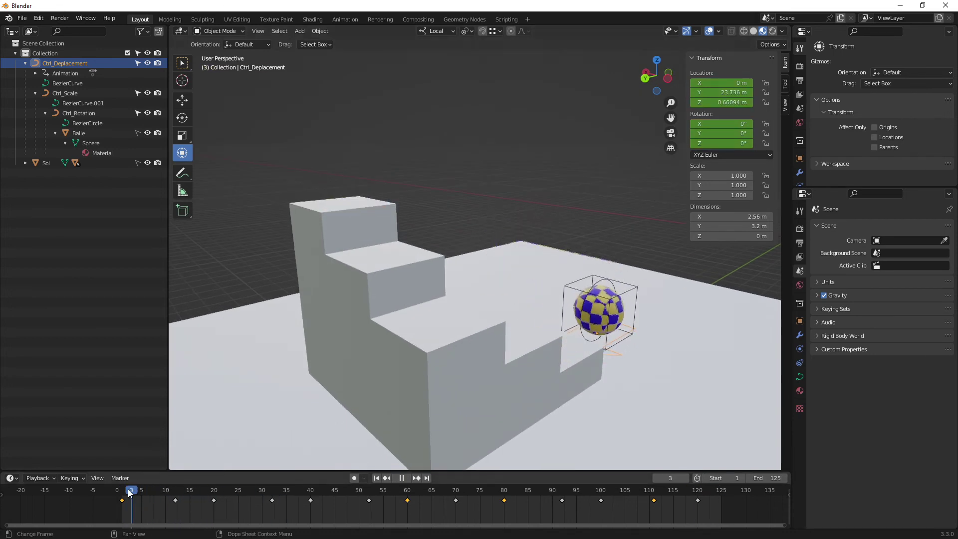
{"action": "scroll", "coordinate": [576, 261], "scroll_direction": "up", "scroll_amount": 5}
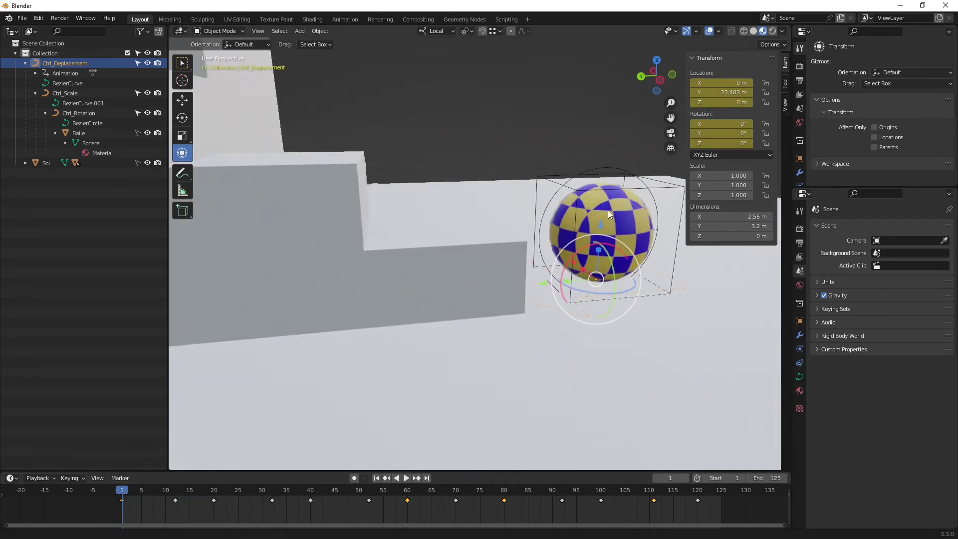
{"action": "mouse_move", "coordinate": [481, 161]}
{"action": "middle_mouse_down"}
{"action": "mouse_move", "coordinate": [450, 256]}
{"action": "mouse_move", "coordinate": [519, 239]}
{"action": "mouse_move", "coordinate": [496, 243]}
{"action": "mouse_move", "coordinate": [307, 384]}
{"action": "middle_mouse_up"}
{"action": "left_click", "coordinate": [586, 255]}
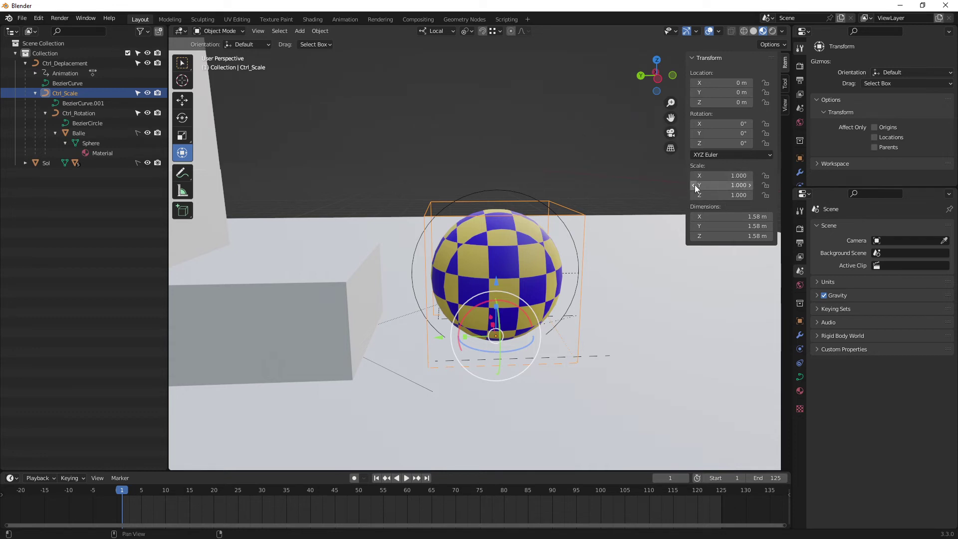
{"action": "key", "text": "i"}
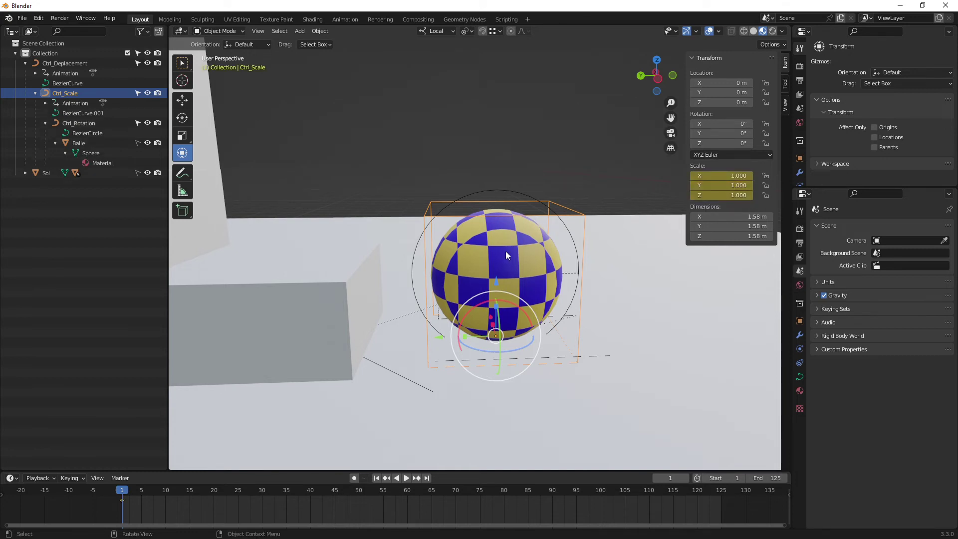
{"action": "middle_click_drag", "start_coordinate": [507, 255], "coordinate": [583, 214]}
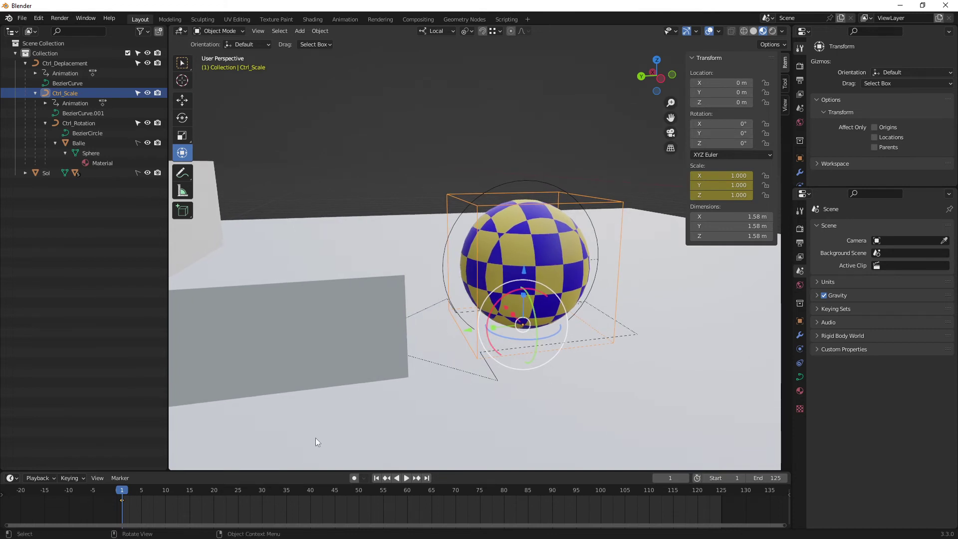
{"action": "middle_click_drag", "start_coordinate": [404, 313], "coordinate": [158, 463]}
{"action": "left_click_drag", "start_coordinate": [124, 494], "coordinate": [214, 499]}
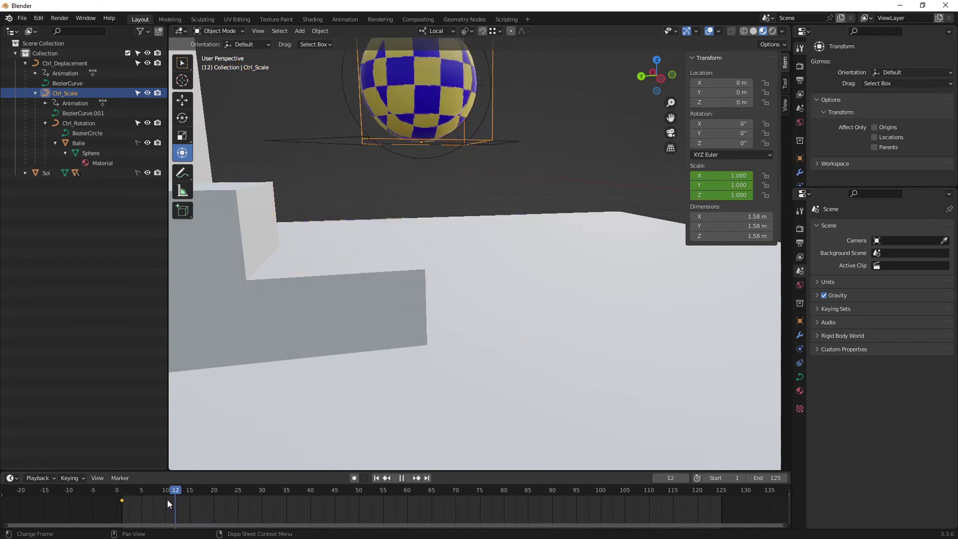
- On frame 10, scale Ctrl_Scale to 0.549, 0.549, 1.703 and keyframe it
{"action": "key", "text": "Escape"}
{"action": "mouse_move", "coordinate": [248, 456]}
{"action": "middle_mouse_down"}
{"action": "mouse_move", "coordinate": [387, 335]}
{"action": "mouse_move", "coordinate": [245, 471]}
{"action": "middle_mouse_up"}
{"action": "mouse_move", "coordinate": [209, 489]}
{"action": "left_mouse_down"}
{"action": "mouse_move", "coordinate": [123, 498]}
{"action": "mouse_move", "coordinate": [166, 500]}
{"action": "left_mouse_up"}
{"action": "middle_click_drag", "start_coordinate": [574, 206], "coordinate": [528, 220]}
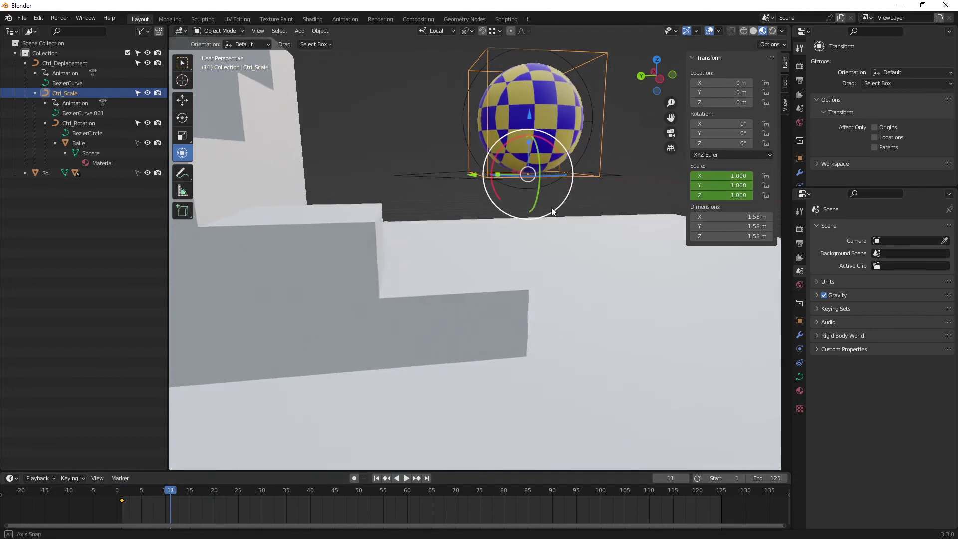
{"action": "left_click", "coordinate": [170, 493]}
{"action": "key", "text": "Escape"}
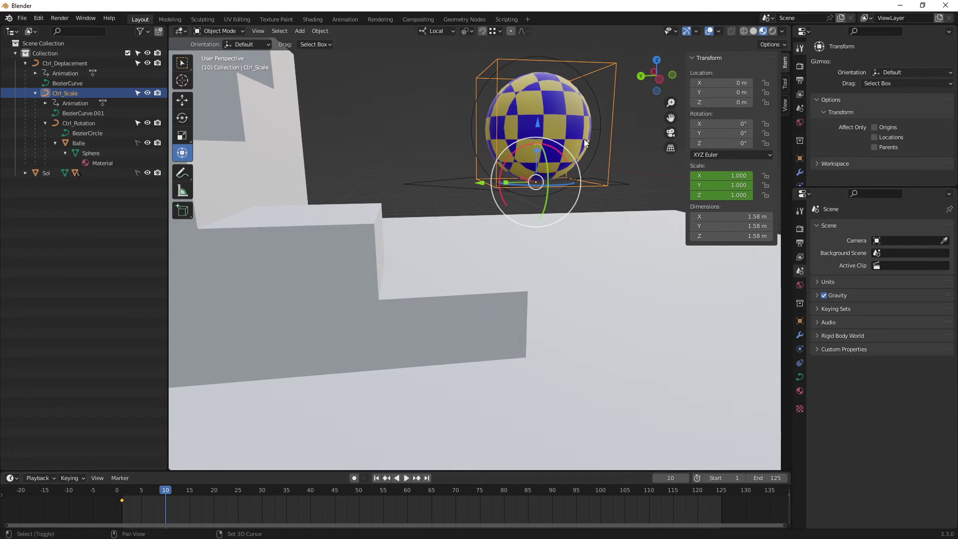
{"action": "mouse_move", "coordinate": [584, 139]}
{"action": "middle_mouse_down"}
{"action": "mouse_move", "coordinate": [553, 179]}
{"action": "mouse_move", "coordinate": [501, 199]}
{"action": "mouse_move", "coordinate": [510, 196]}
{"action": "middle_mouse_up"}
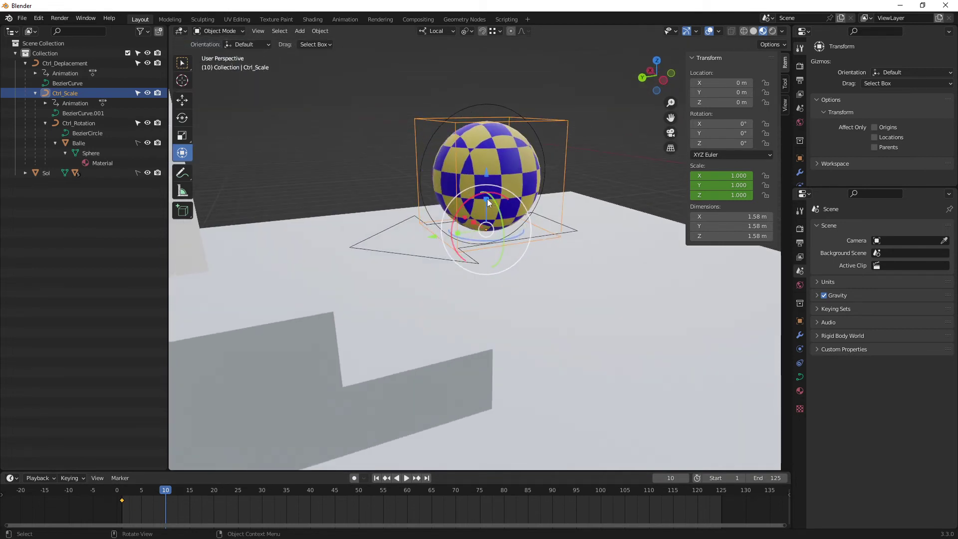
{"action": "left_click_drag", "start_coordinate": [486, 199], "coordinate": [527, 185]}
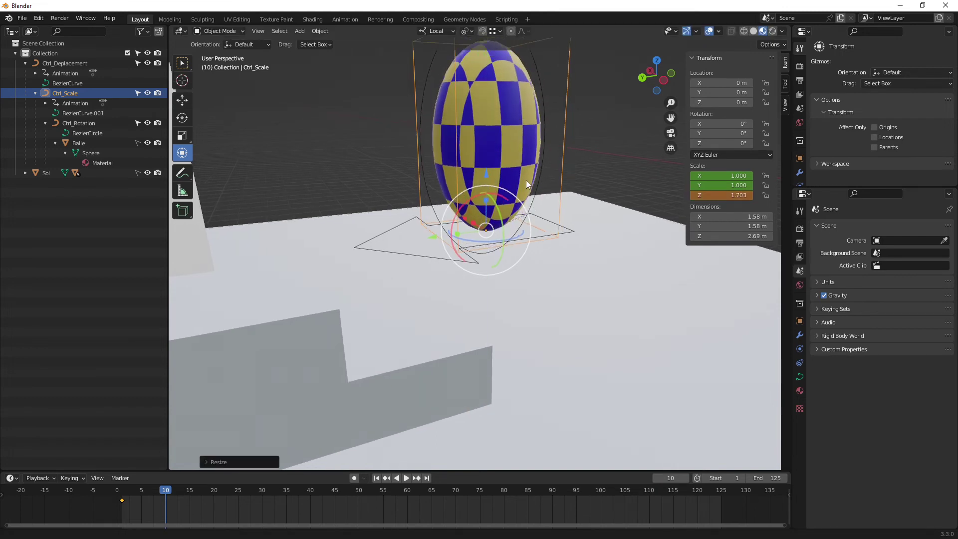
{"action": "mouse_move", "coordinate": [527, 184]}
{"action": "middle_mouse_down"}
{"action": "mouse_move", "coordinate": [483, 215]}
{"action": "mouse_move", "coordinate": [493, 235]}
{"action": "mouse_move", "coordinate": [498, 217]}
{"action": "mouse_move", "coordinate": [508, 232]}
{"action": "mouse_move", "coordinate": [472, 246]}
{"action": "middle_mouse_up"}
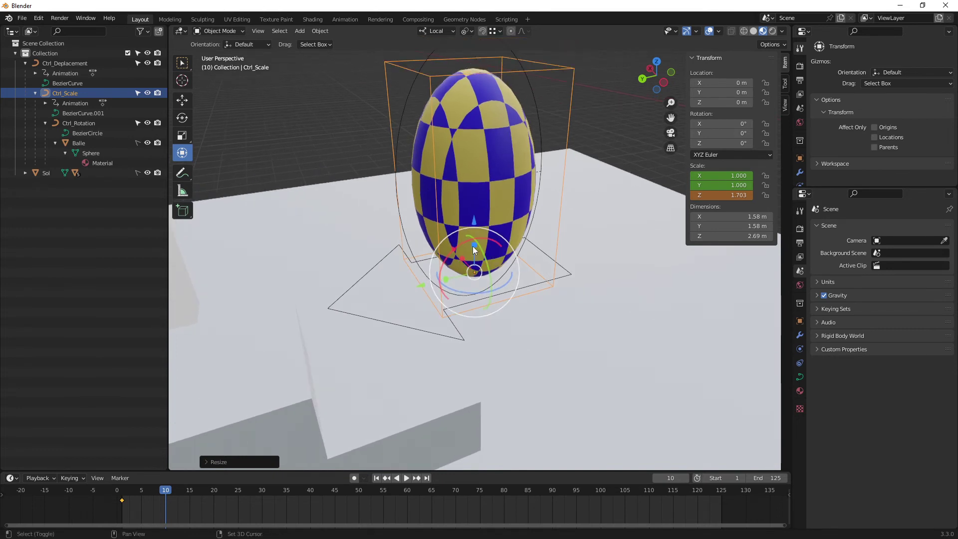
{"action": "mouse_move", "coordinate": [472, 246]}
{"action": "left_mouse_down", "text": "shift"}
{"action": "mouse_move", "coordinate": [454, 255]}
{"action": "mouse_move", "coordinate": [464, 263]}
{"action": "left_mouse_up", "text": "shift"}
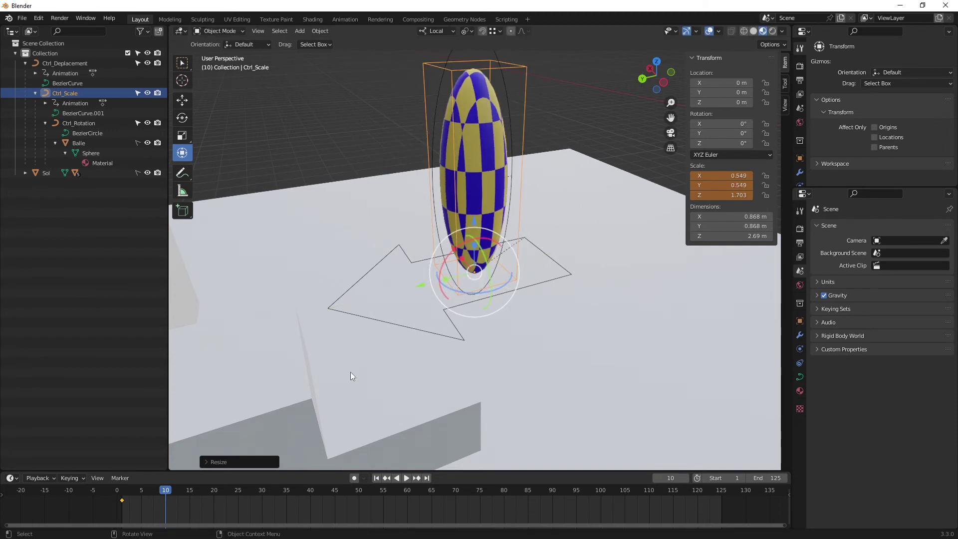
{"action": "mouse_move", "coordinate": [351, 372]}
{"action": "middle_mouse_down"}
{"action": "mouse_move", "coordinate": [368, 330]}
{"action": "mouse_move", "coordinate": [441, 345]}
{"action": "middle_mouse_up"}
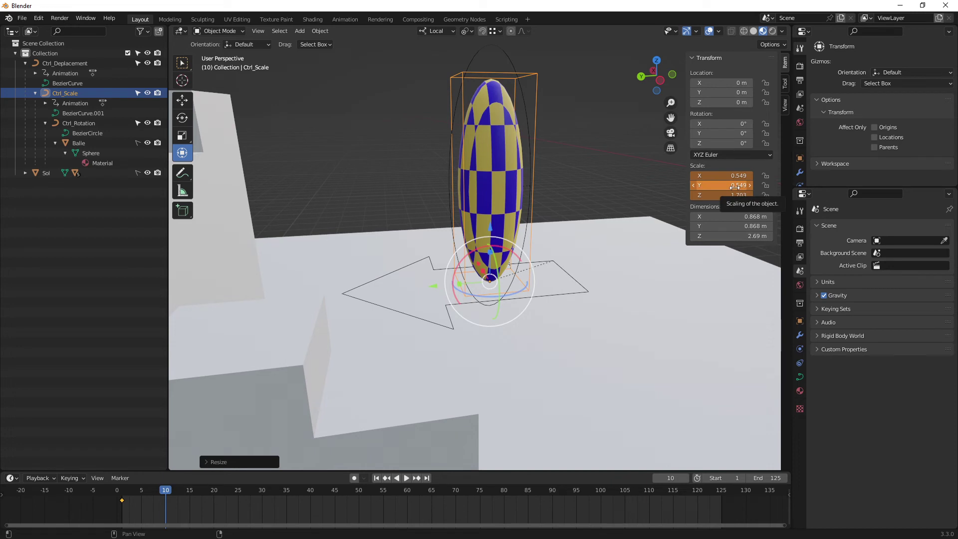
{"action": "key", "text": "i"}
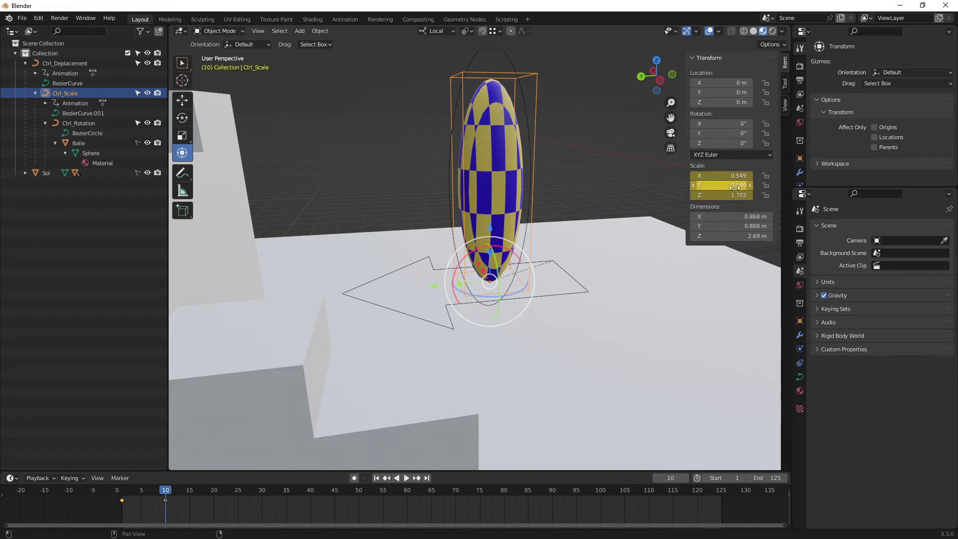
- On frame 15, enter scale 1 for X, Y and Z on Ctrl_Scale and keyframe it
{"action": "left_click_drag", "start_coordinate": [164, 490], "coordinate": [168, 499]}
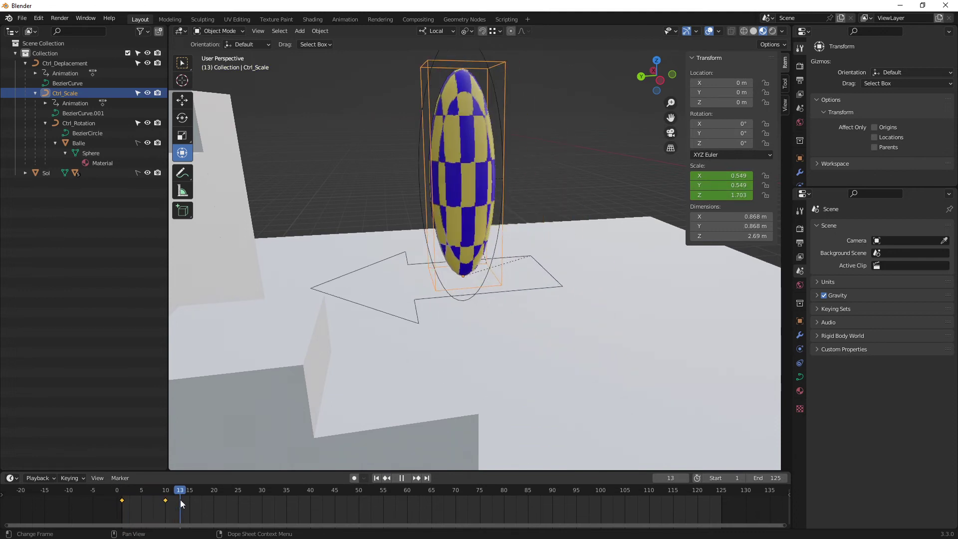
{"action": "left_click_drag", "start_coordinate": [167, 499], "coordinate": [188, 499]}
{"action": "middle_click_drag", "start_coordinate": [429, 347], "coordinate": [478, 334], "text": "shift"}
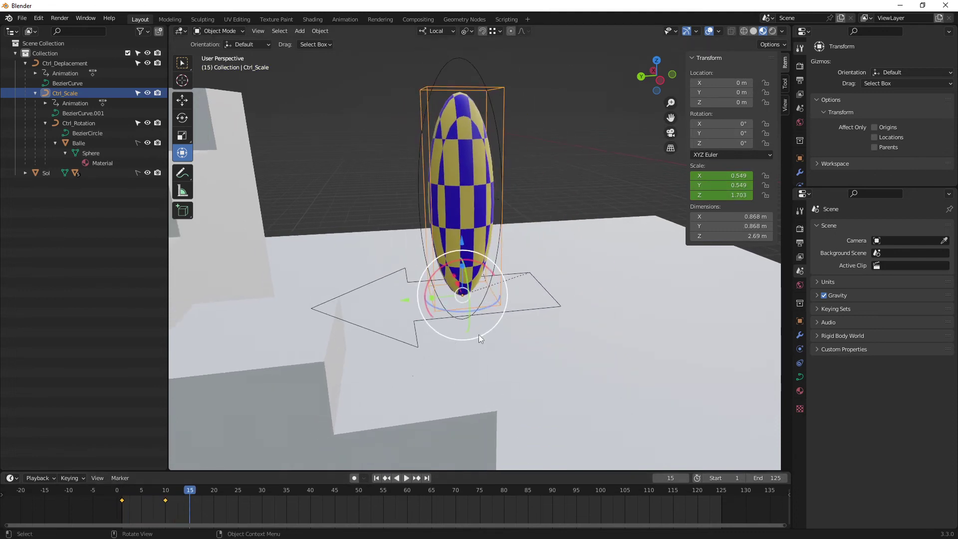
{"action": "middle_click_drag", "start_coordinate": [539, 312], "coordinate": [560, 200], "text": "shift"}
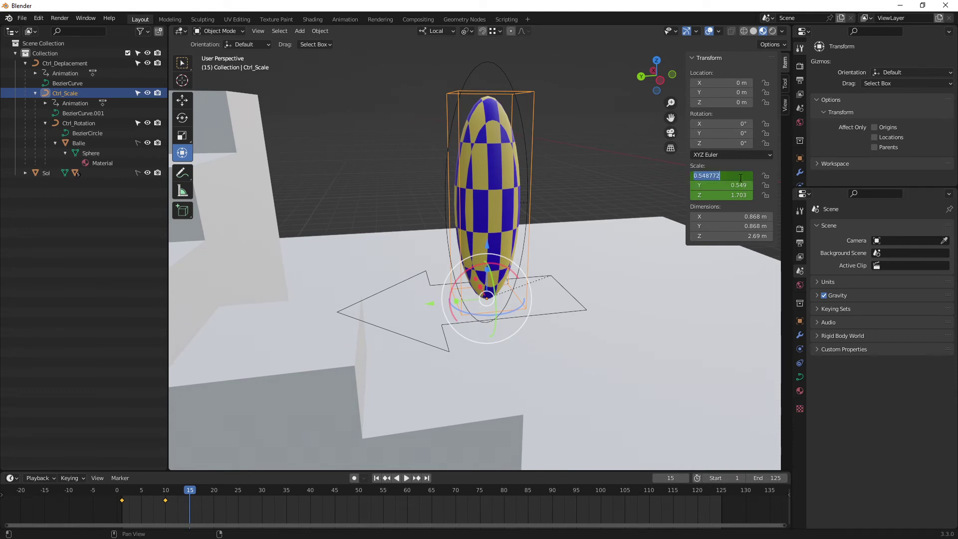
{"action": "type", "text": "1"}
{"action": "key", "text": "Tab"}
{"action": "type", "text": "1"}
{"action": "key", "text": "Tab"}
{"action": "key", "text": "Return"}
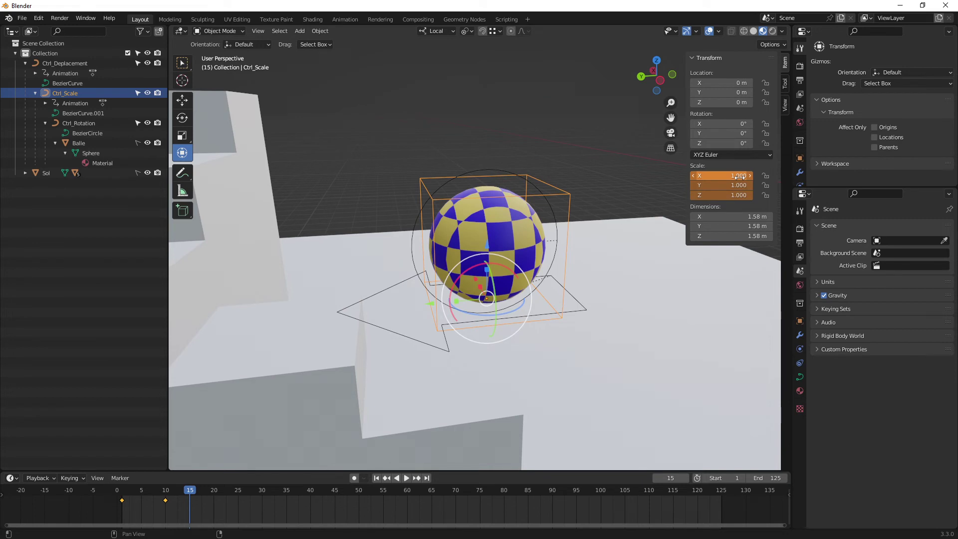
{"action": "key", "text": "i"}
{"action": "middle_click_drag", "start_coordinate": [484, 260], "coordinate": [484, 244]}
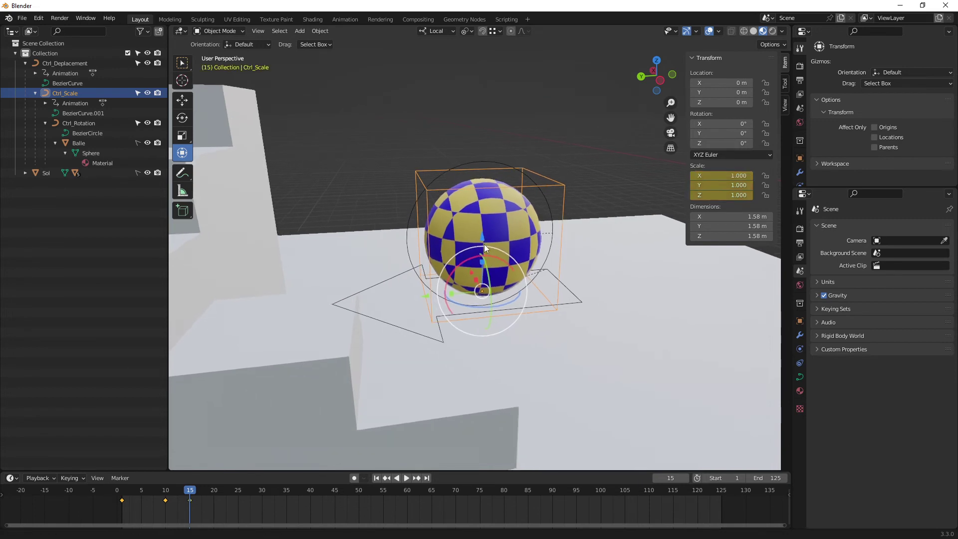
{"action": "middle_click_drag", "start_coordinate": [396, 301], "coordinate": [300, 359]}
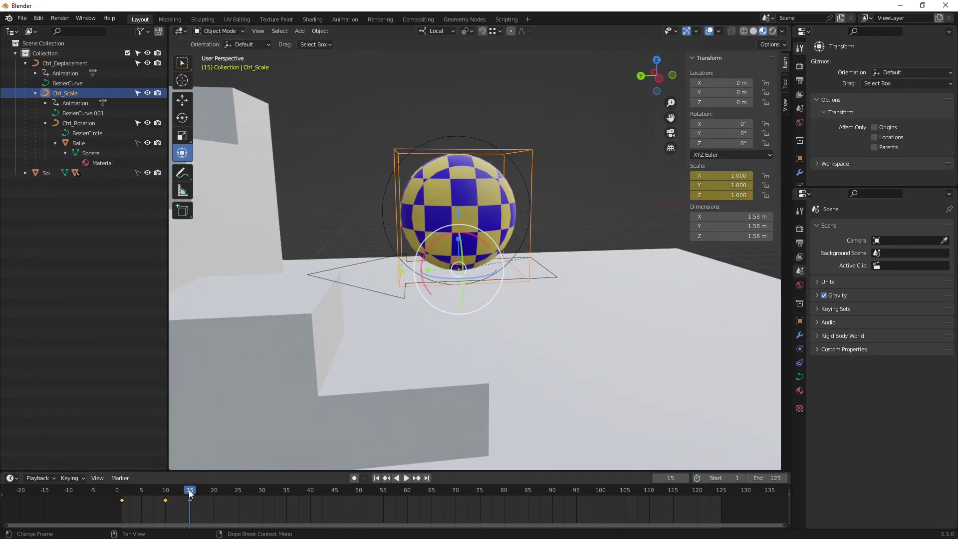
{"action": "mouse_move", "coordinate": [189, 493]}
{"action": "left_mouse_down"}
{"action": "mouse_move", "coordinate": [107, 499]}
{"action": "mouse_move", "coordinate": [162, 500]}
{"action": "left_mouse_up"}
- On frame 20, squash the ball by scaling Z down and widening X/Y
{"action": "mouse_move", "coordinate": [165, 499]}
{"action": "left_mouse_down"}
{"action": "mouse_move", "coordinate": [184, 502]}
{"action": "mouse_move", "coordinate": [122, 507]}
{"action": "mouse_move", "coordinate": [217, 510]}
{"action": "left_mouse_up"}
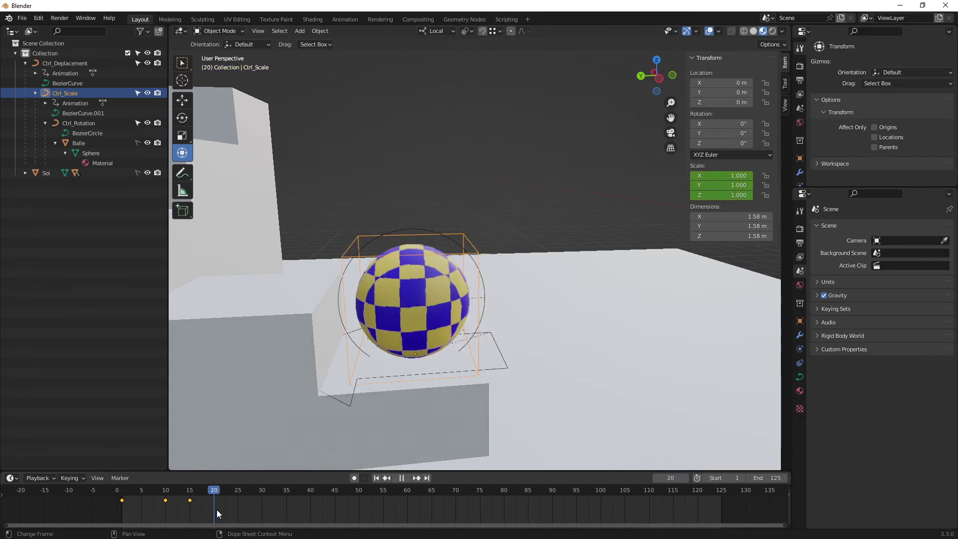
{"action": "scroll", "coordinate": [469, 355], "scroll_direction": "up", "scroll_amount": 2}
{"action": "scroll", "coordinate": [483, 346], "scroll_direction": "up", "scroll_amount": 2}
{"action": "scroll", "coordinate": [475, 328], "scroll_direction": "up", "scroll_amount": 2}
{"action": "scroll", "coordinate": [501, 304], "scroll_direction": "up", "scroll_amount": 2}
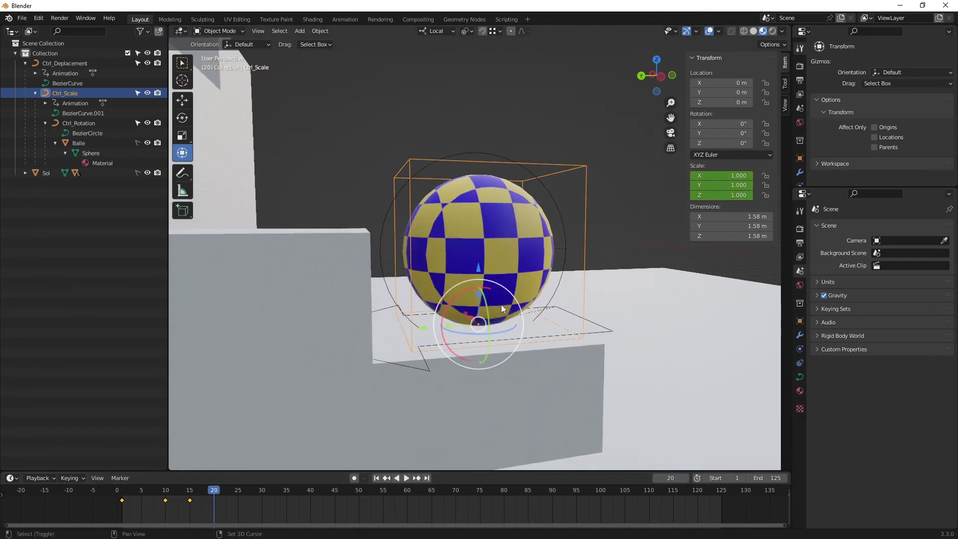
{"action": "mouse_move", "coordinate": [481, 303]}
{"action": "middle_mouse_down"}
{"action": "mouse_move", "coordinate": [471, 295]}
{"action": "mouse_move", "coordinate": [475, 302]}
{"action": "middle_mouse_up"}
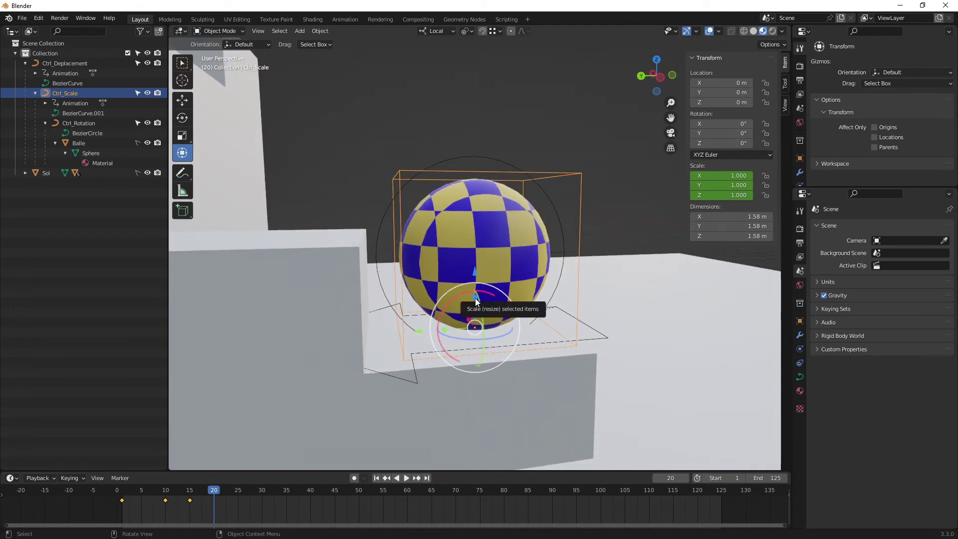
{"action": "left_click_drag", "start_coordinate": [476, 302], "coordinate": [475, 312]}
{"action": "middle_click_drag", "start_coordinate": [479, 314], "coordinate": [477, 314]}
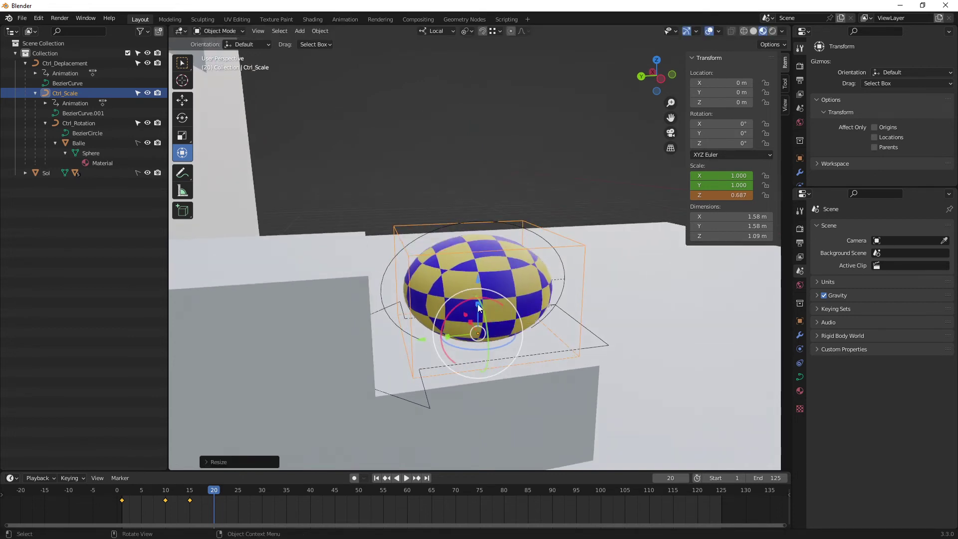
{"action": "left_click_drag", "start_coordinate": [478, 308], "coordinate": [494, 290], "text": "shift"}
{"action": "mouse_move", "coordinate": [477, 299]}
{"action": "middle_mouse_down"}
{"action": "mouse_move", "coordinate": [468, 308]}
{"action": "mouse_move", "coordinate": [479, 301]}
{"action": "middle_mouse_up"}
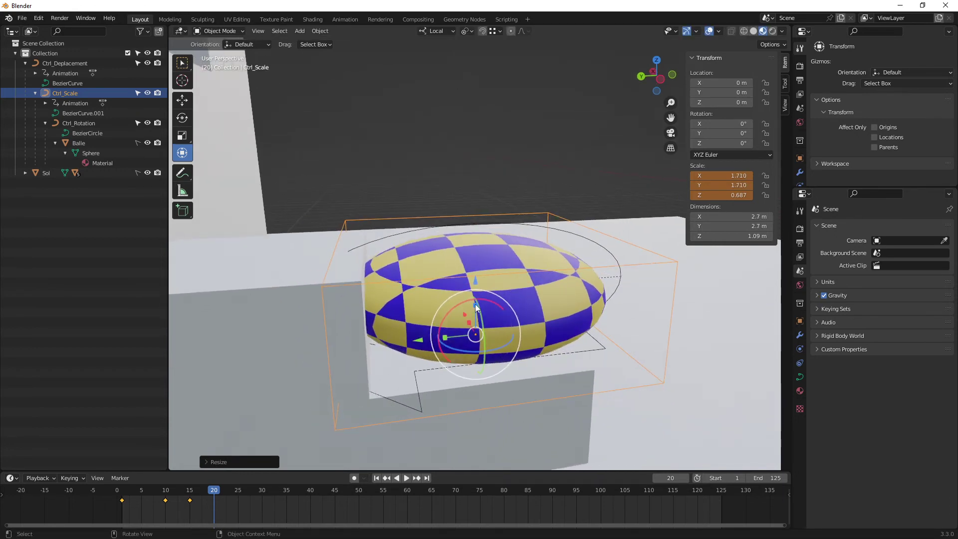
- Adjust the width to 1.415 and keyframe the 1.415, 1.415, 0.762 squash
{"action": "mouse_move", "coordinate": [372, 275]}
{"action": "middle_mouse_down"}
{"action": "mouse_move", "coordinate": [353, 262]}
{"action": "mouse_move", "coordinate": [477, 302]}
{"action": "middle_mouse_up"}
{"action": "left_click_drag", "start_coordinate": [477, 303], "coordinate": [476, 292]}
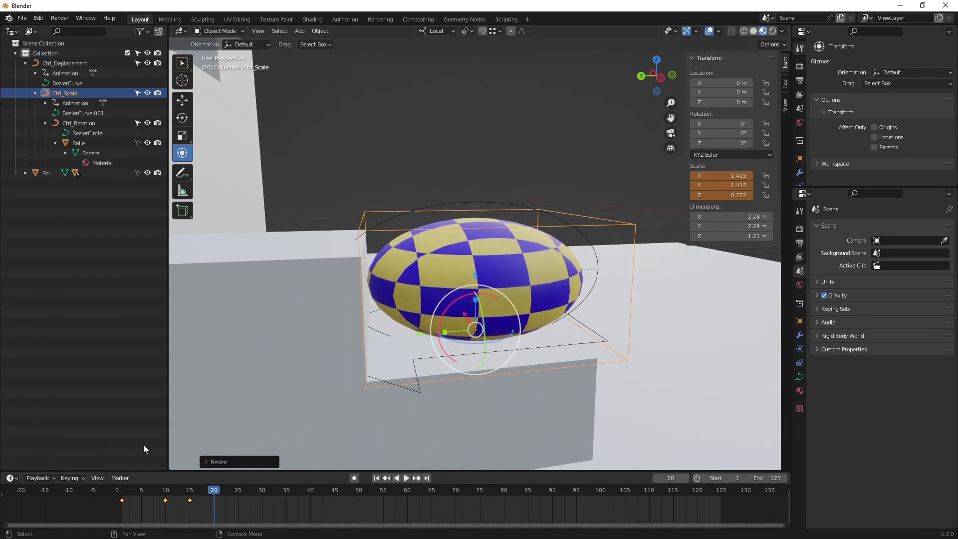
{"action": "key", "text": "i"}
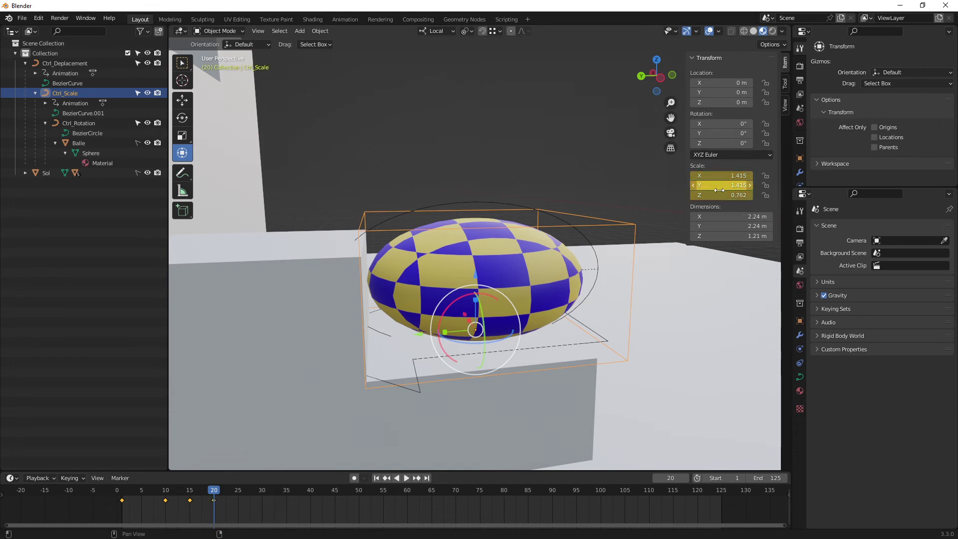
{"action": "left_click_drag", "start_coordinate": [201, 489], "coordinate": [184, 490]}
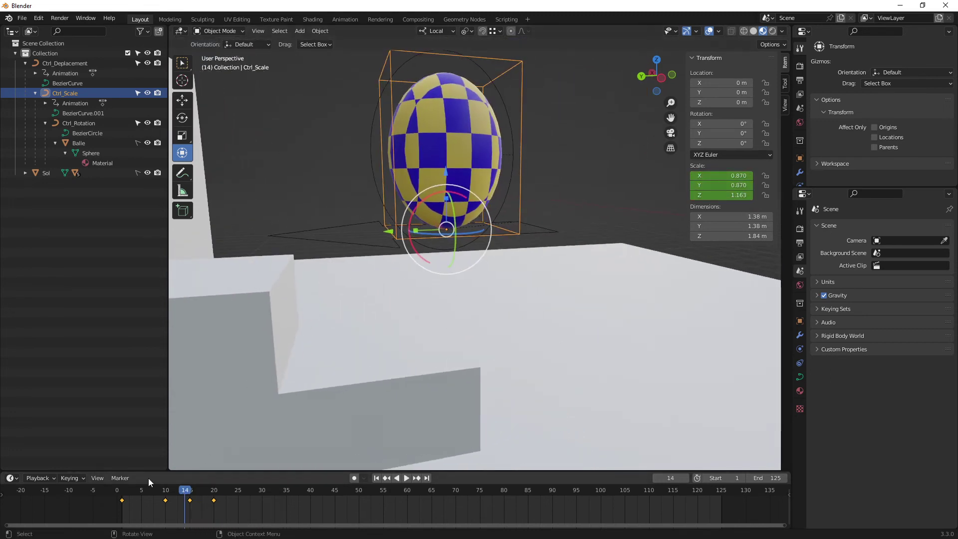
{"action": "left_click_drag", "start_coordinate": [124, 495], "coordinate": [134, 497]}
- Play back and scrub frames 11–16 to review the stretch
{"action": "key", "text": "space"}
{"action": "left_click", "coordinate": [124, 496]}
{"action": "key", "text": "space"}
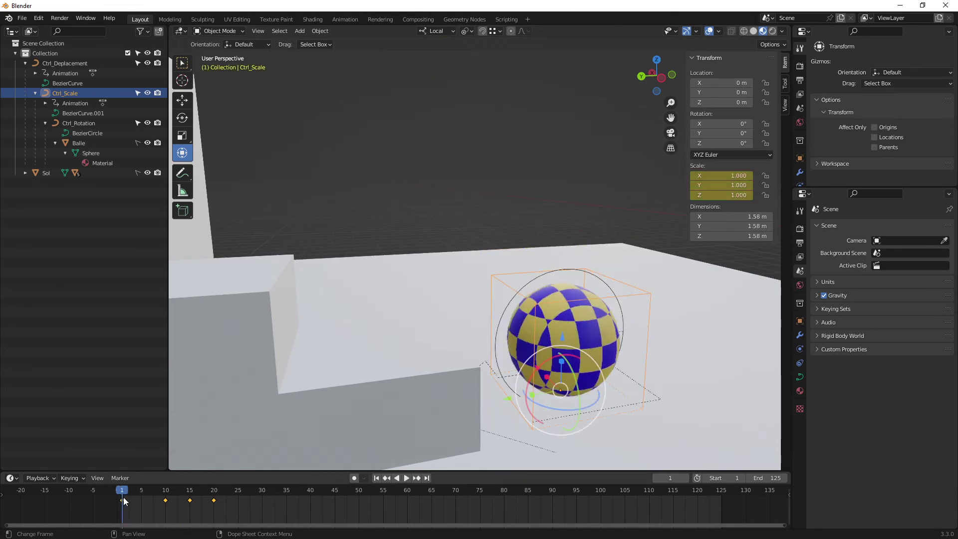
{"action": "middle_click_drag", "start_coordinate": [403, 254], "coordinate": [388, 268], "text": "ctrl"}
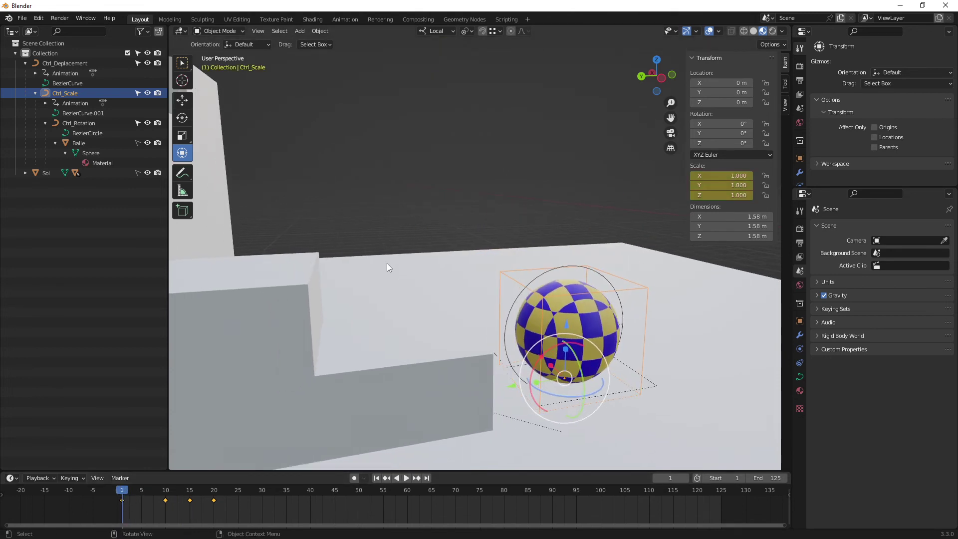
{"action": "mouse_move", "coordinate": [119, 495]}
{"action": "left_mouse_down"}
{"action": "mouse_move", "coordinate": [216, 497]}
{"action": "mouse_move", "coordinate": [127, 499]}
{"action": "mouse_move", "coordinate": [171, 497]}
{"action": "left_mouse_up"}
{"action": "mouse_move", "coordinate": [389, 310]}
{"action": "middle_mouse_down"}
{"action": "mouse_move", "coordinate": [417, 346]}
{"action": "mouse_move", "coordinate": [415, 361]}
{"action": "mouse_move", "coordinate": [364, 369]}
{"action": "middle_mouse_up"}
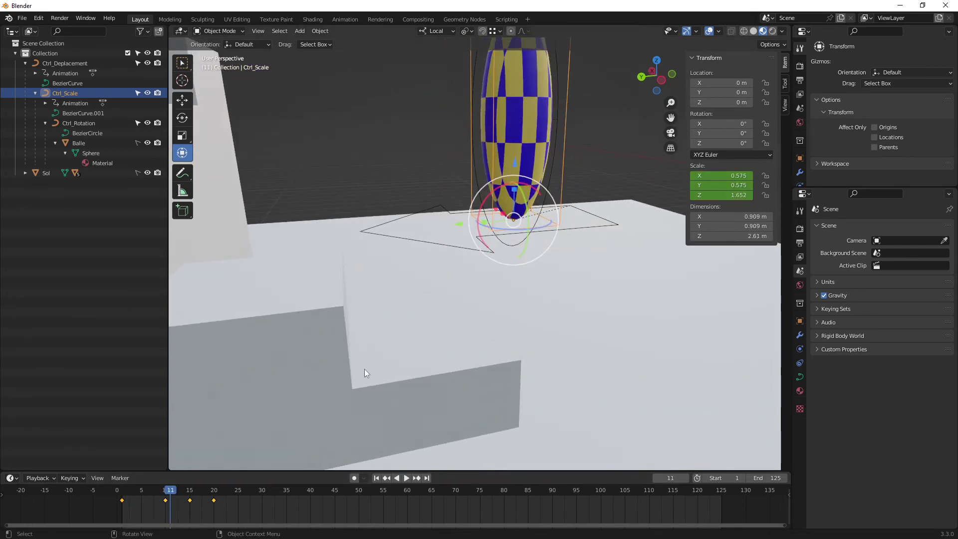
{"action": "left_click_drag", "start_coordinate": [175, 495], "coordinate": [188, 492]}
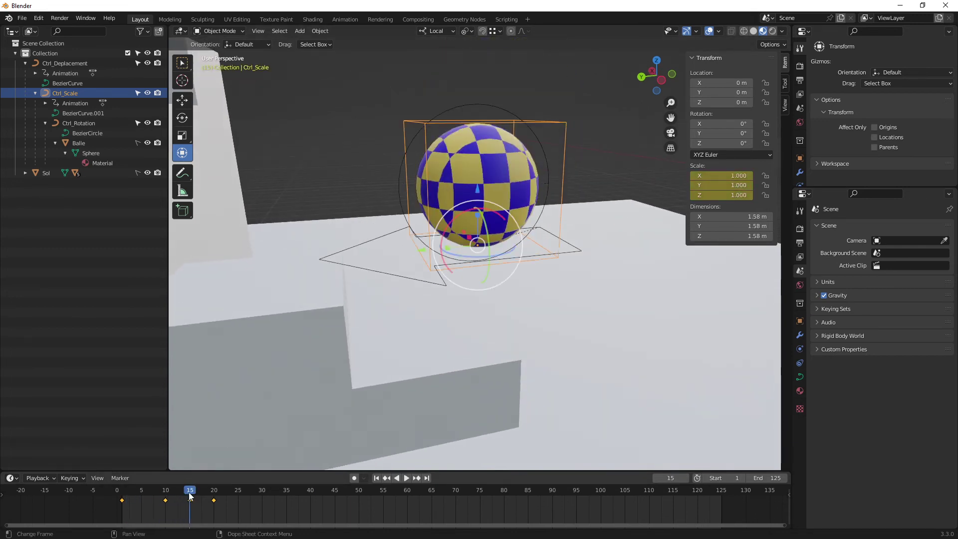
{"action": "scroll", "coordinate": [197, 503], "scroll_direction": "up", "scroll_amount": 2}
{"action": "mouse_move", "coordinate": [204, 504]}
{"action": "middle_mouse_down"}
{"action": "mouse_move", "coordinate": [400, 510]}
{"action": "mouse_move", "coordinate": [339, 499]}
{"action": "middle_mouse_up"}
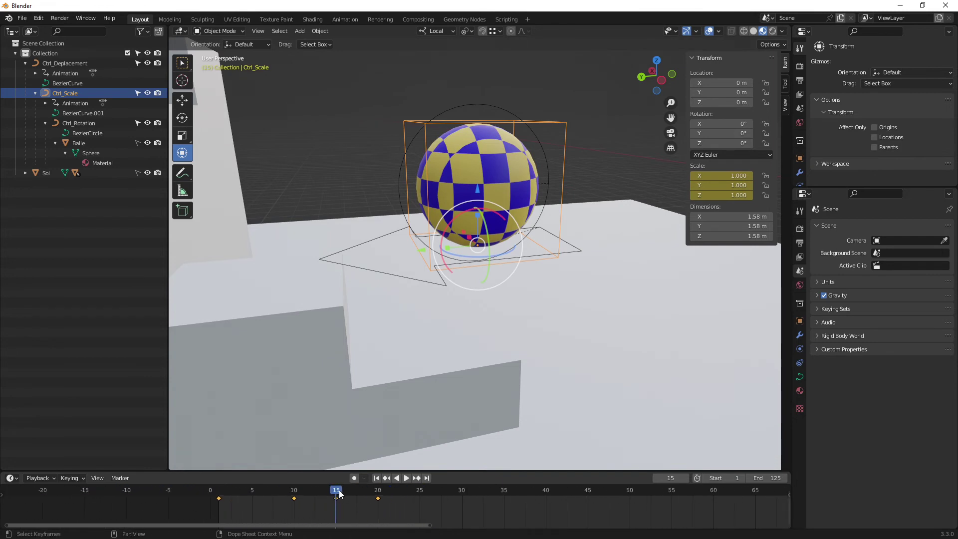
{"action": "mouse_move", "coordinate": [339, 494]}
{"action": "left_mouse_down"}
{"action": "mouse_move", "coordinate": [372, 498]}
{"action": "mouse_move", "coordinate": [321, 494]}
{"action": "mouse_move", "coordinate": [370, 498]}
{"action": "left_mouse_up"}
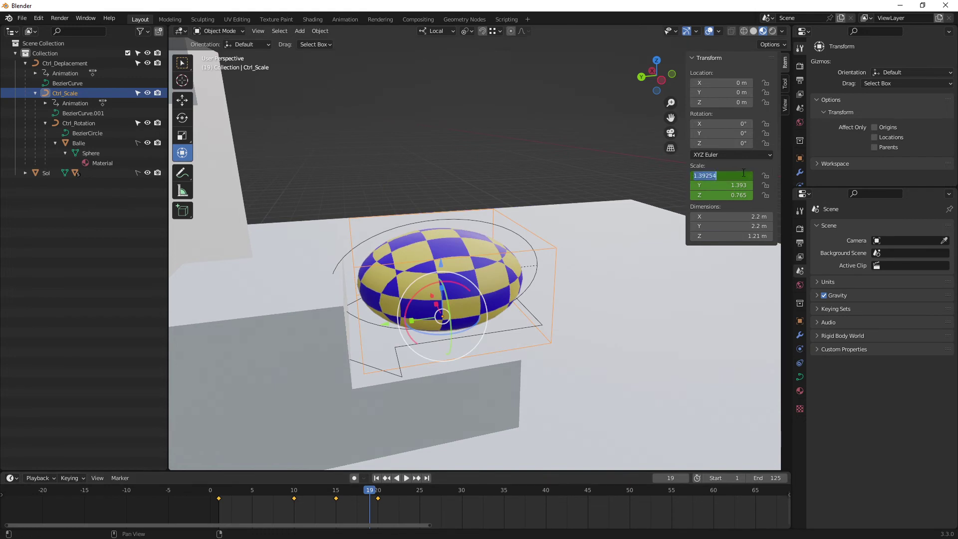
- Set Ctrl_Scale to 1 on all axes at frame 19 and keyframe it
{"action": "type", "text": "1"}
{"action": "key", "text": "Tab"}
{"action": "type", "text": "1"}
{"action": "key", "text": "Tab"}
{"action": "type", "text": "1"}
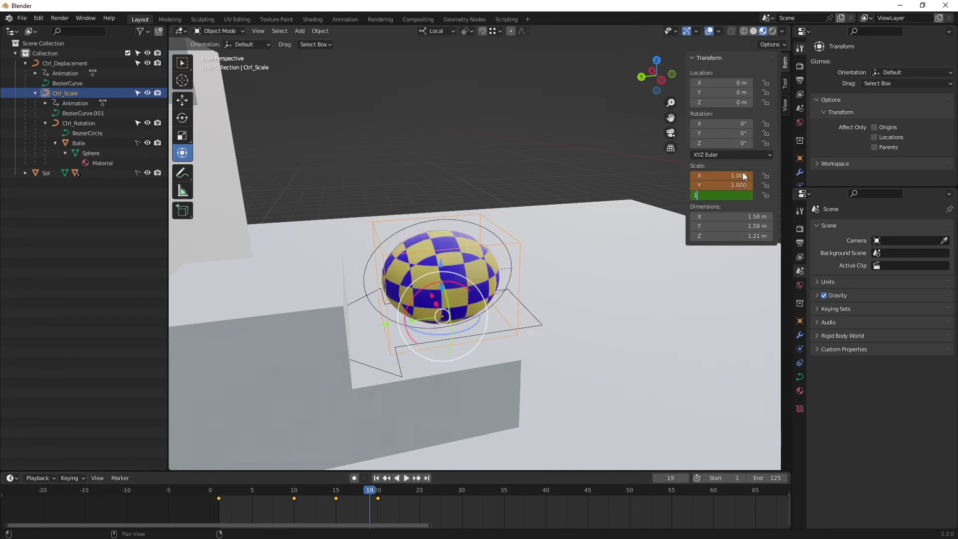
{"action": "key", "text": "Return"}
{"action": "key", "text": "i"}
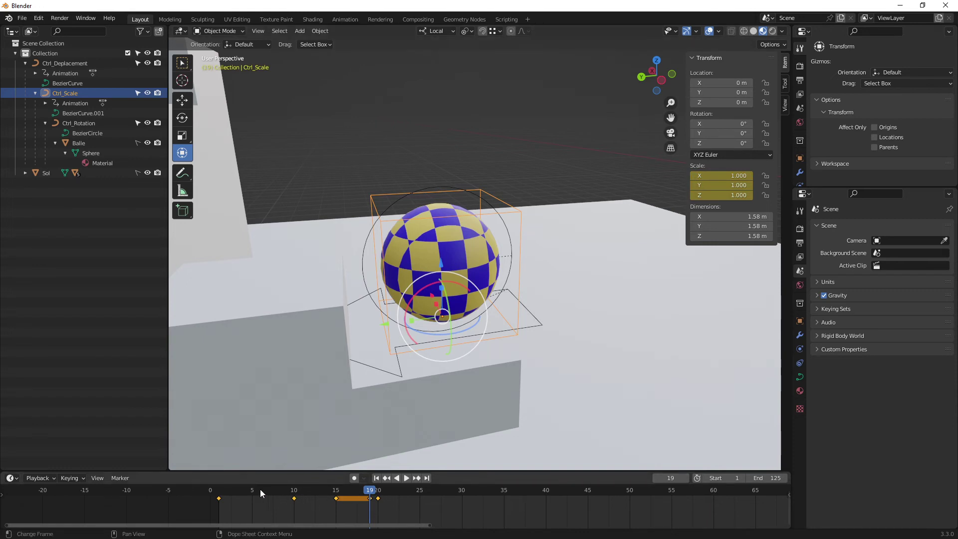
{"action": "left_click_drag", "start_coordinate": [260, 489], "coordinate": [416, 499]}
- Stretch the ball taller on Z and thinner in X/Y, and key its scale at frame 25
{"action": "scroll", "coordinate": [432, 319], "scroll_direction": "down", "scroll_amount": 2}
{"action": "scroll", "coordinate": [411, 297], "scroll_direction": "down", "scroll_amount": 2}
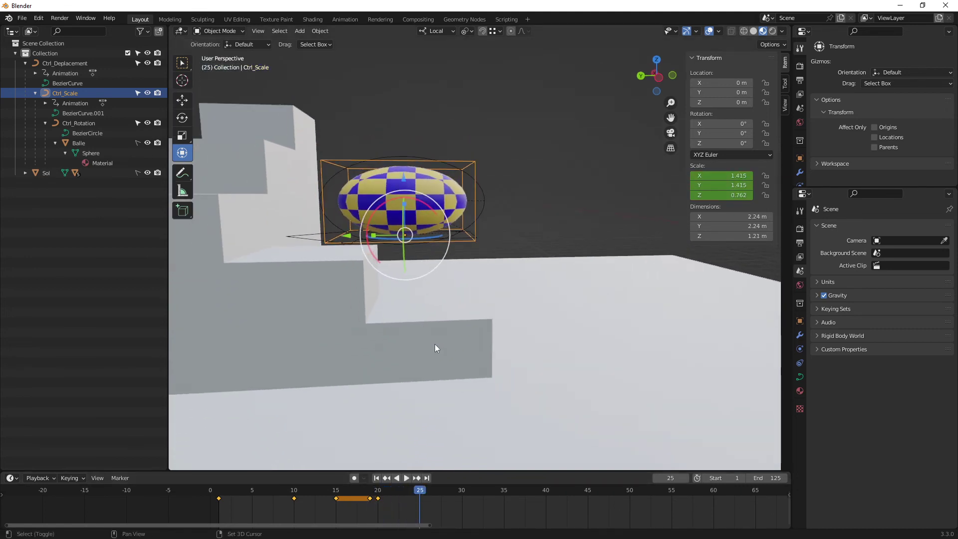
{"action": "scroll", "coordinate": [433, 354], "scroll_direction": "up", "scroll_amount": 2, "text": "shift"}
{"action": "scroll", "coordinate": [438, 344], "scroll_direction": "up", "scroll_amount": 1, "text": "shift"}
{"action": "scroll", "coordinate": [447, 318], "scroll_direction": "up", "scroll_amount": 1, "text": "shift"}
{"action": "scroll", "coordinate": [471, 305], "scroll_direction": "up", "scroll_amount": 1, "text": "shift"}
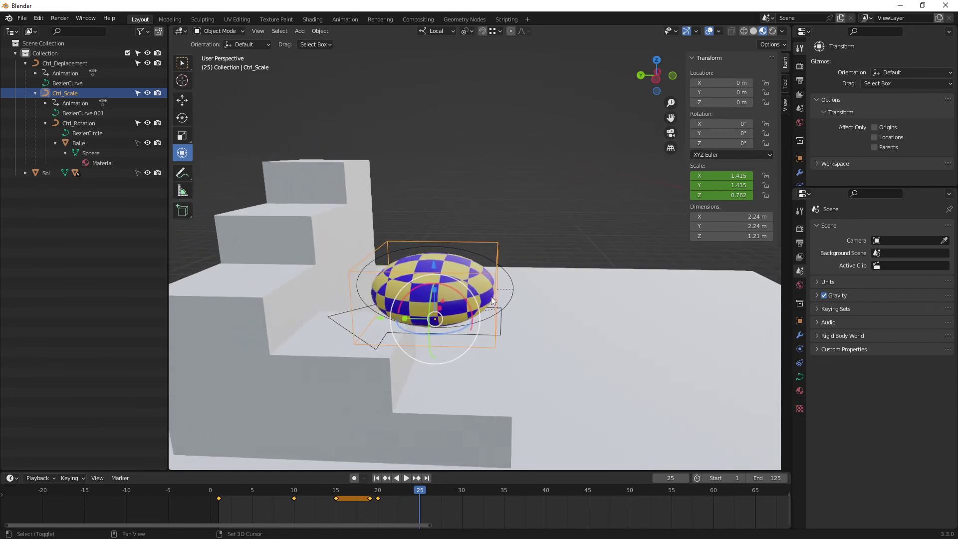
{"action": "middle_click_drag", "start_coordinate": [492, 300], "coordinate": [417, 289]}
{"action": "key", "text": "s"}
{"action": "key", "text": "z"}
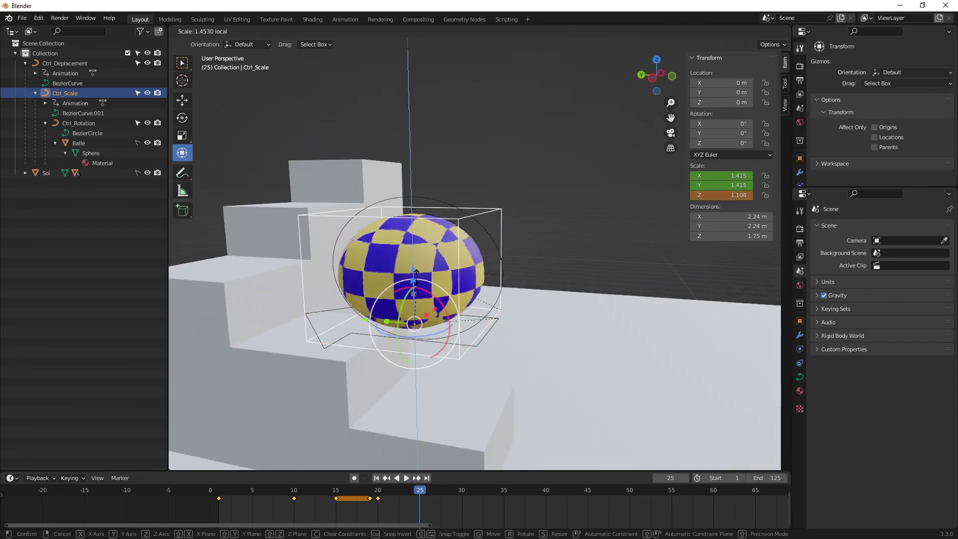
{"action": "left_click", "coordinate": [415, 253]}
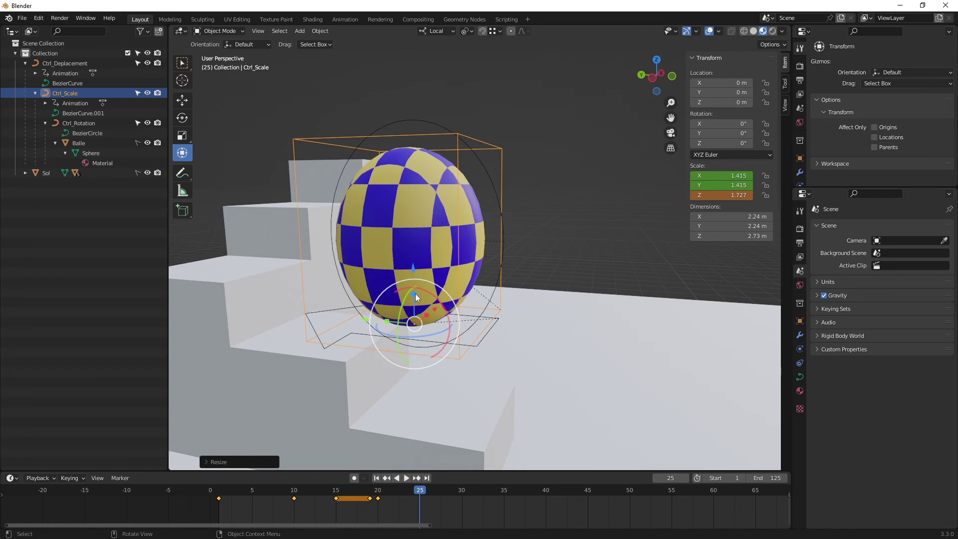
{"action": "key", "text": "s"}
{"action": "key", "text": "shift+z"}
{"action": "left_click", "coordinate": [412, 343]}
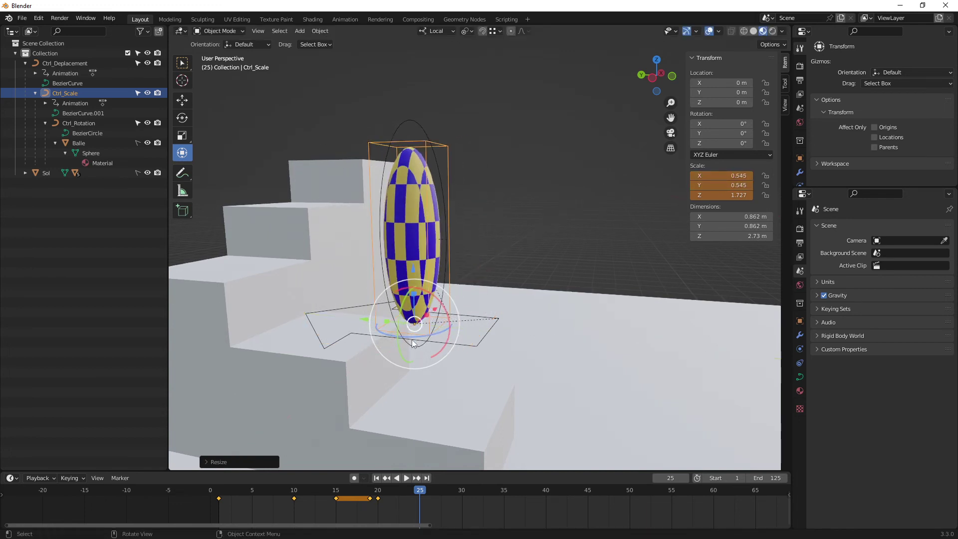
{"action": "middle_click_drag", "start_coordinate": [412, 343], "coordinate": [446, 330]}
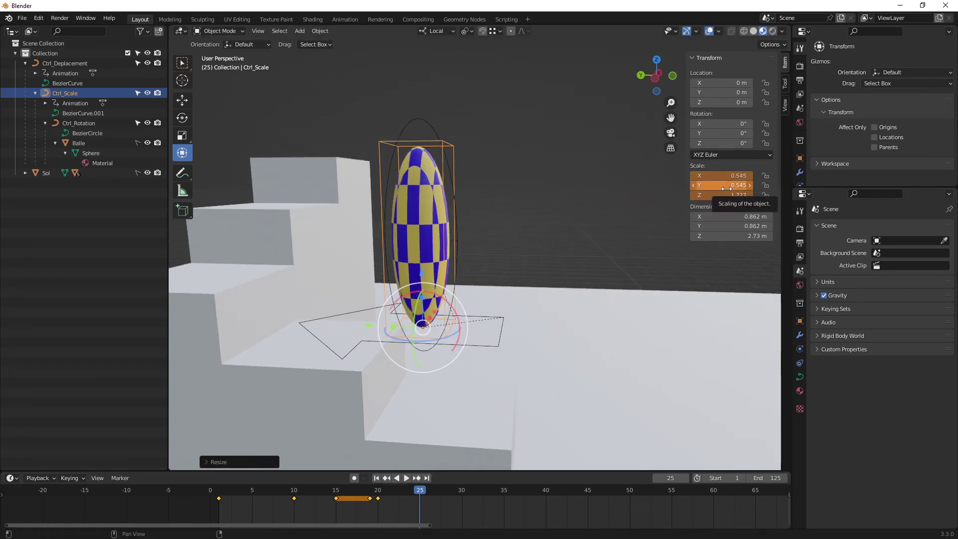
{"action": "key", "text": "i"}
- At frame 30, set all scale values to 1 and key the round ball
{"action": "middle_click_drag", "start_coordinate": [556, 319], "coordinate": [502, 330]}
{"action": "mouse_move", "coordinate": [415, 483]}
{"action": "left_mouse_down"}
{"action": "mouse_move", "coordinate": [189, 495]}
{"action": "mouse_move", "coordinate": [417, 507]}
{"action": "left_mouse_up"}
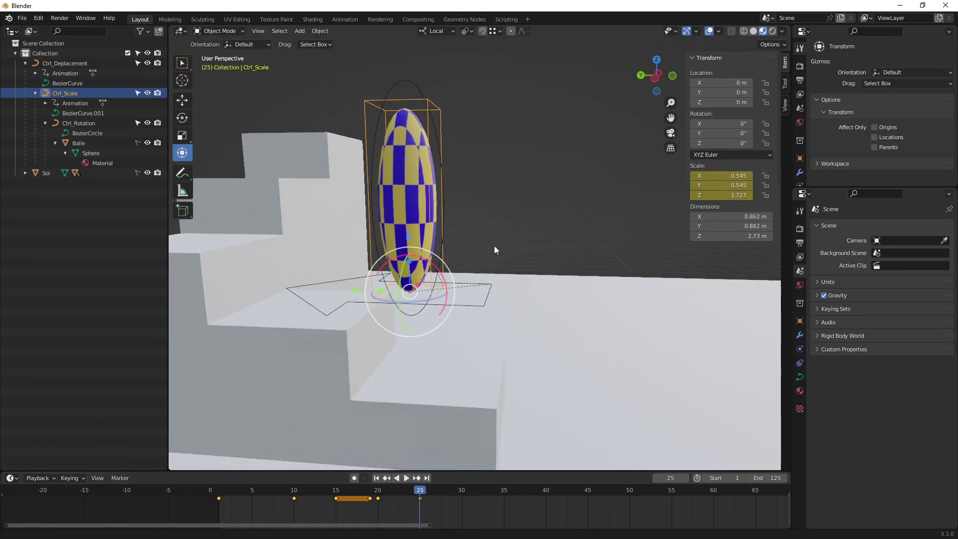
{"action": "mouse_move", "coordinate": [494, 245]}
{"action": "middle_mouse_down"}
{"action": "mouse_move", "coordinate": [497, 287]}
{"action": "mouse_move", "coordinate": [517, 287]}
{"action": "mouse_move", "coordinate": [479, 299]}
{"action": "mouse_move", "coordinate": [490, 300]}
{"action": "middle_mouse_up"}
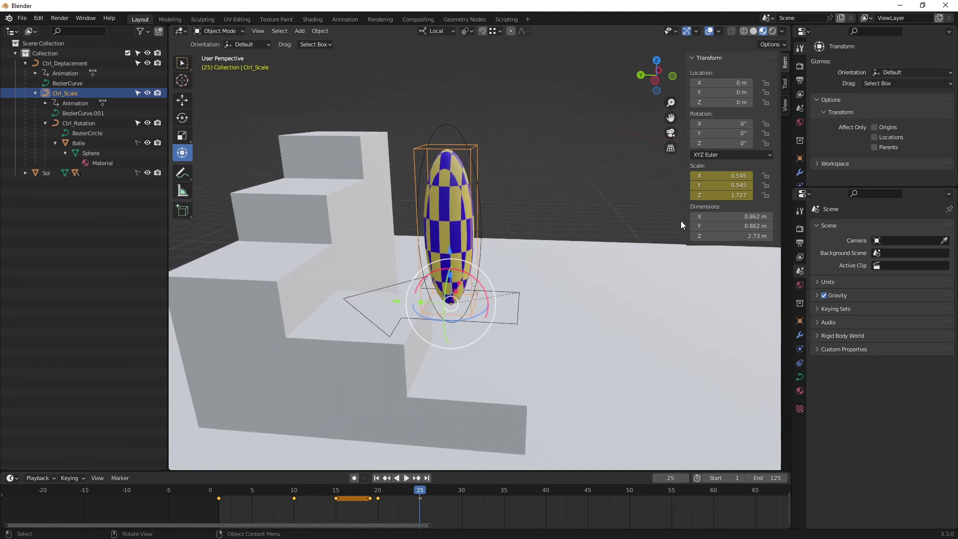
{"action": "middle_click_drag", "start_coordinate": [465, 343], "coordinate": [447, 418]}
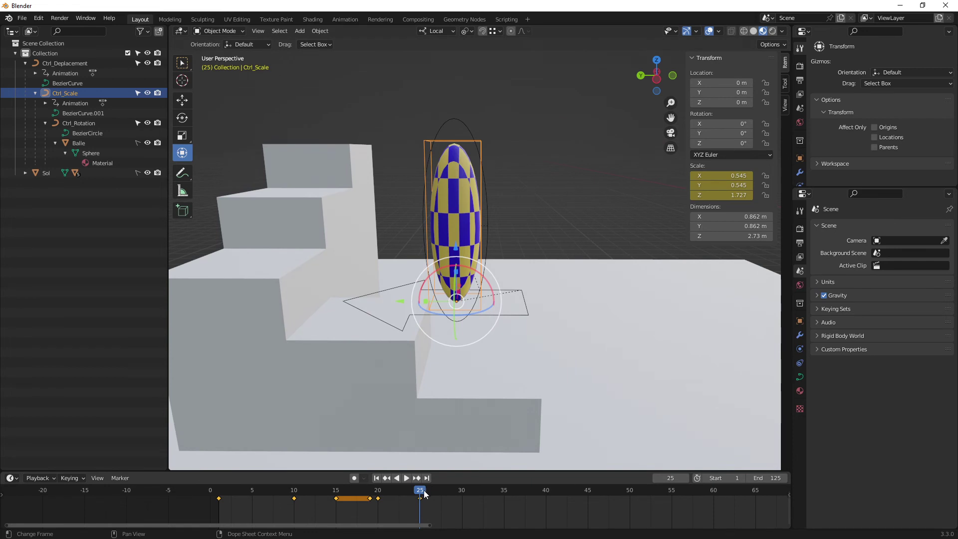
{"action": "left_click_drag", "start_coordinate": [424, 491], "coordinate": [460, 495]}
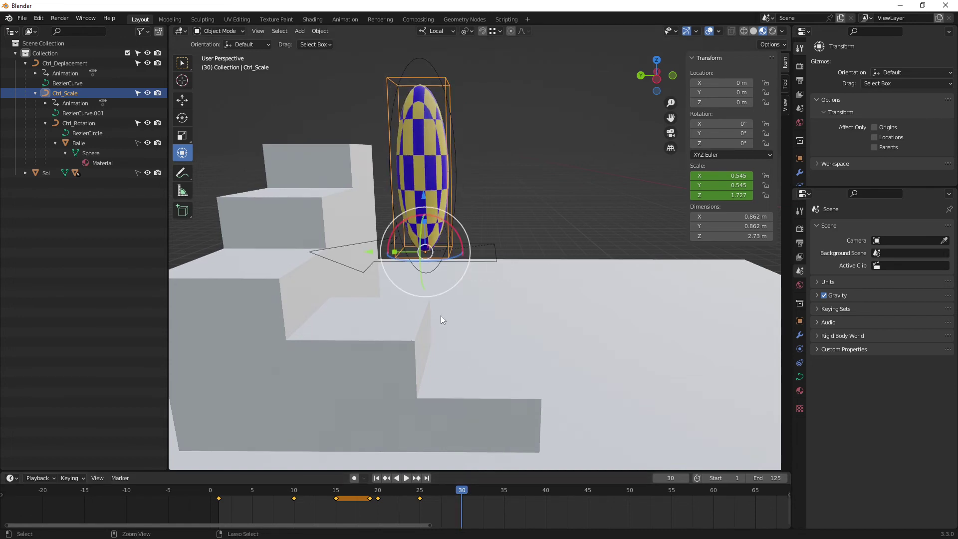
{"action": "mouse_move", "coordinate": [441, 315]}
{"action": "middle_mouse_down"}
{"action": "mouse_move", "coordinate": [439, 280]}
{"action": "mouse_move", "coordinate": [483, 307]}
{"action": "mouse_move", "coordinate": [474, 298]}
{"action": "middle_mouse_up"}
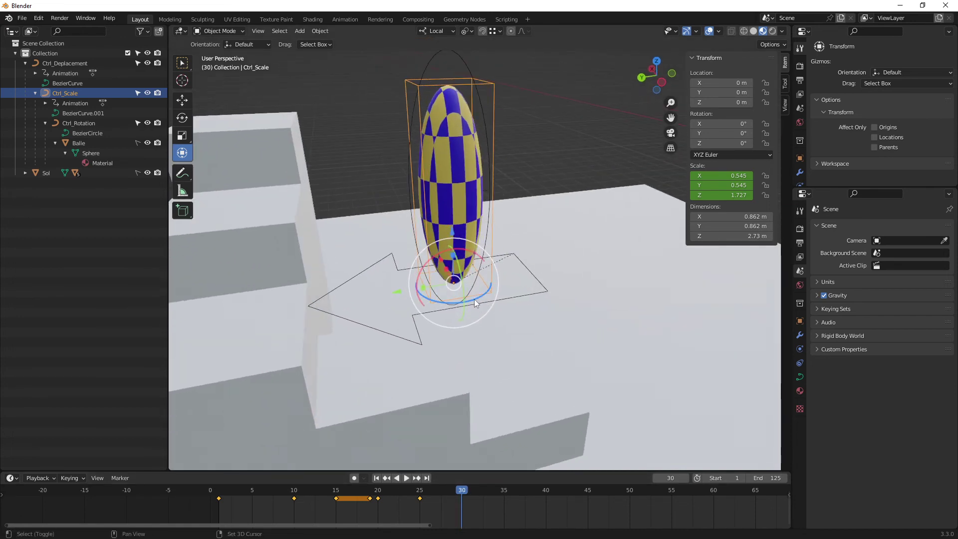
{"action": "left_click", "coordinate": [749, 175]}
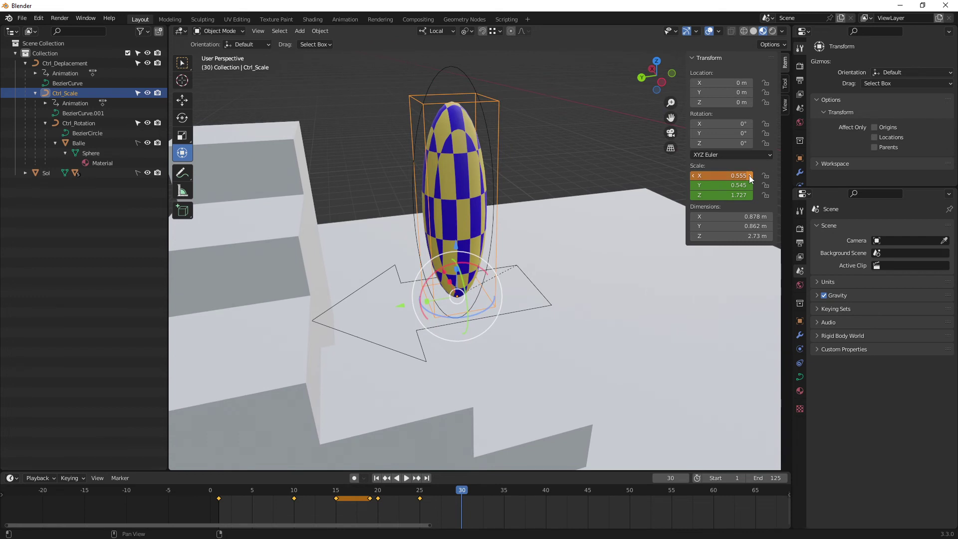
{"action": "left_click", "coordinate": [740, 176]}
{"action": "type", "text": "1"}
{"action": "key", "text": "Tab"}
{"action": "type", "text": "1"}
{"action": "key", "text": "Tab"}
{"action": "key", "text": "Return"}
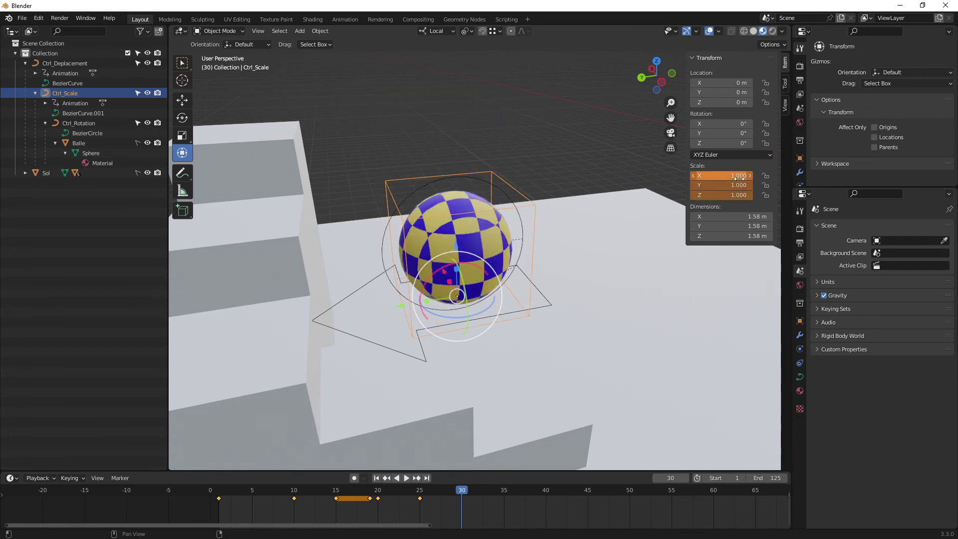
{"action": "key", "text": "i"}
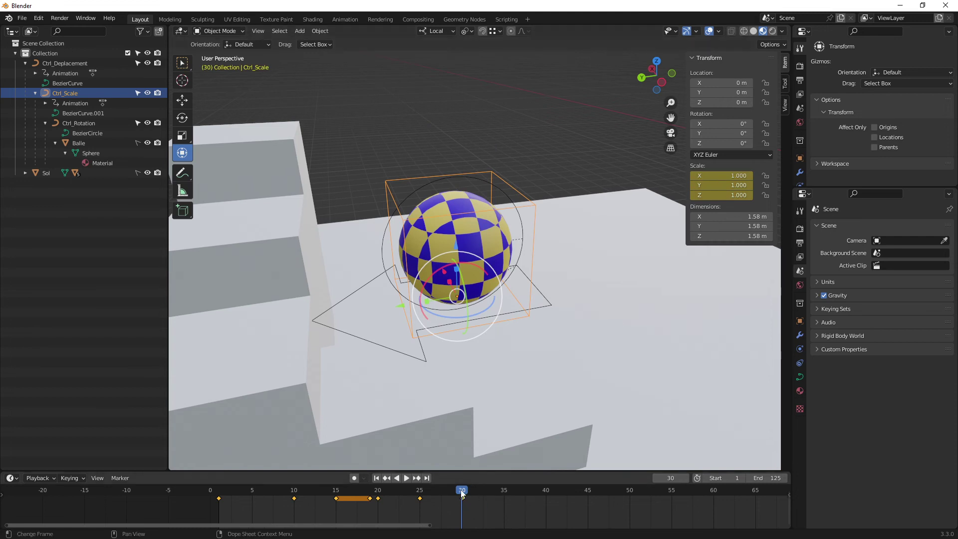
- Key the round 1.000 scale again at frame 39, then step to frame 40
{"action": "left_click_drag", "start_coordinate": [461, 494], "coordinate": [539, 498]}
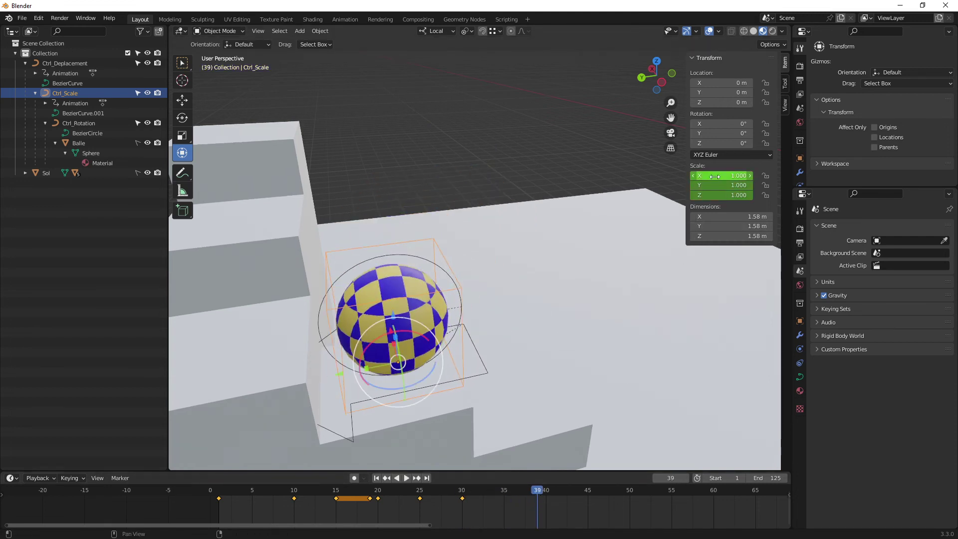
{"action": "key", "text": "i"}
{"action": "key", "text": "Right"}
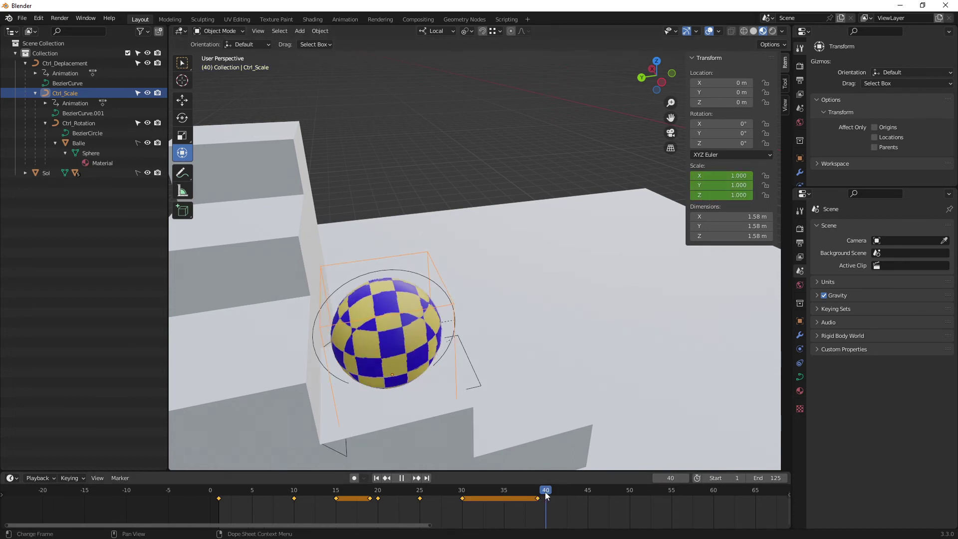
{"action": "mouse_move", "coordinate": [403, 311]}
{"action": "middle_mouse_down"}
{"action": "mouse_move", "coordinate": [453, 255]}
{"action": "mouse_move", "coordinate": [435, 307]}
{"action": "middle_mouse_up"}
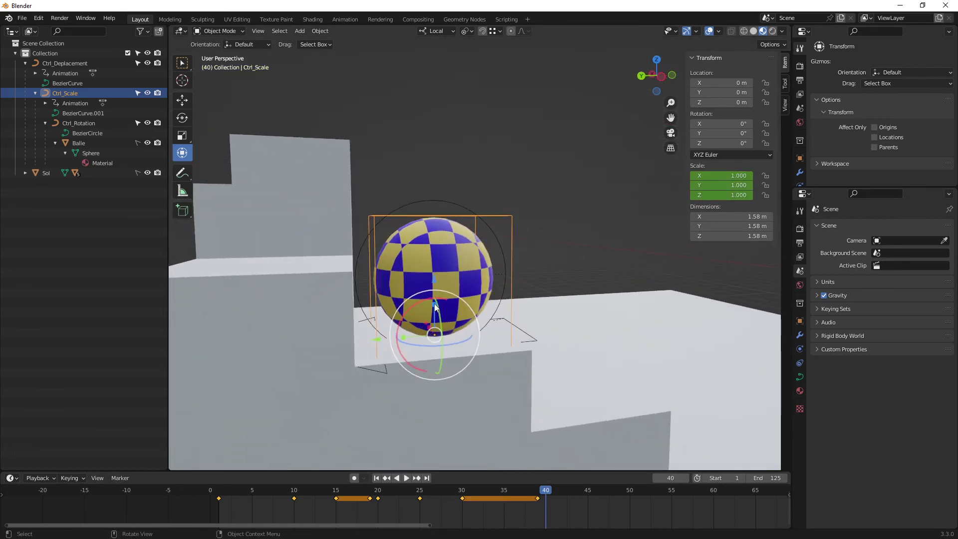
- Squash the ball to Z 0.825 and X/Y 1.303, and key it at frame 40
{"action": "left_click_drag", "start_coordinate": [435, 308], "coordinate": [434, 314]}
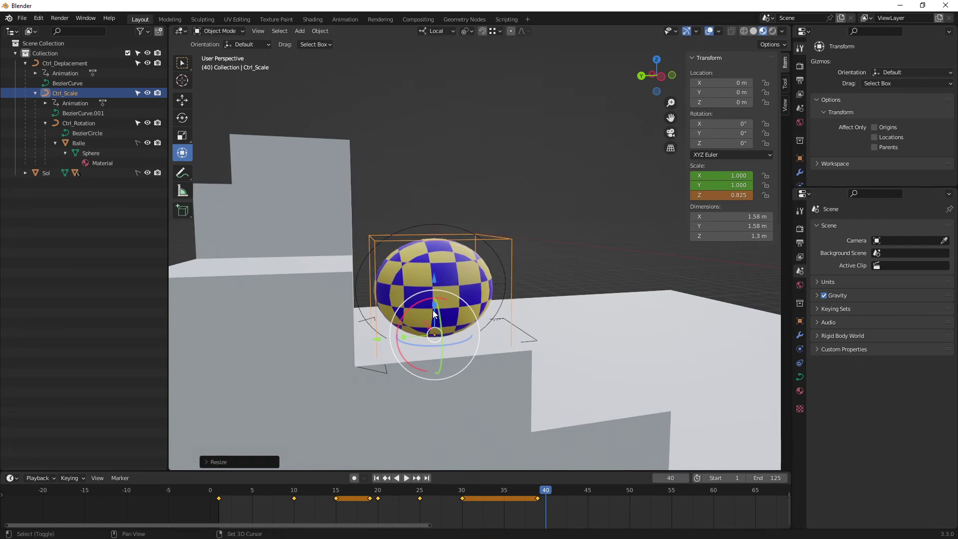
{"action": "key", "text": "s"}
{"action": "key", "text": "shift+z"}
{"action": "left_click", "coordinate": [445, 296]}
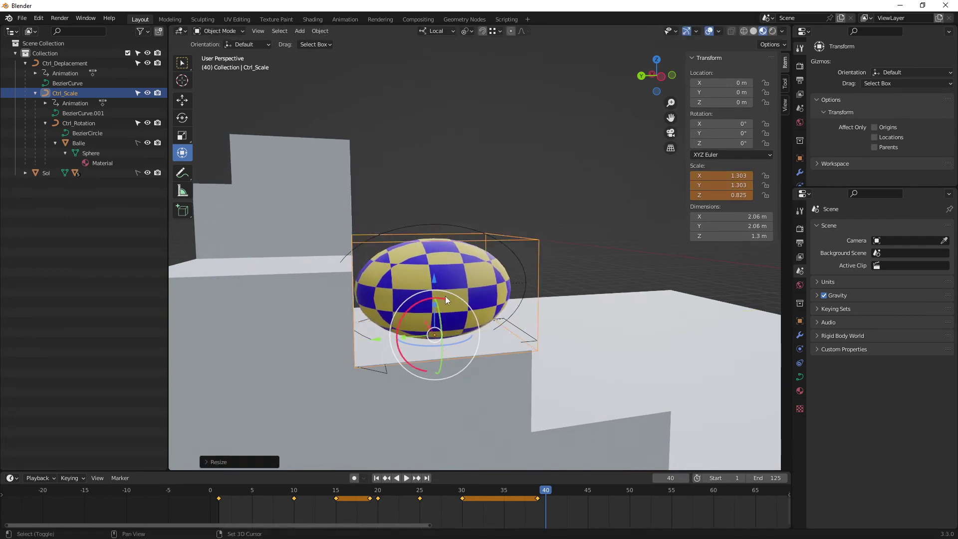
{"action": "mouse_move", "coordinate": [445, 295]}
{"action": "middle_mouse_down"}
{"action": "mouse_move", "coordinate": [446, 320]}
{"action": "mouse_move", "coordinate": [499, 287]}
{"action": "middle_mouse_up"}
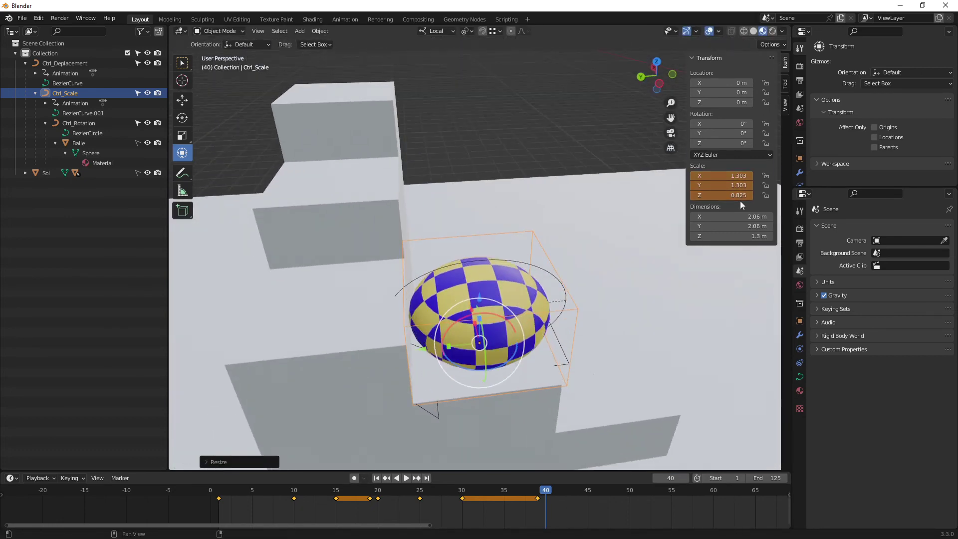
{"action": "key", "text": "i"}
- Try a further stretch and resize of the ball, then cancel the oversized resize
{"action": "mouse_move", "coordinate": [573, 271]}
{"action": "middle_mouse_down"}
{"action": "mouse_move", "coordinate": [507, 254]}
{"action": "mouse_move", "coordinate": [466, 292]}
{"action": "mouse_move", "coordinate": [492, 303]}
{"action": "mouse_move", "coordinate": [461, 305]}
{"action": "middle_mouse_up"}
{"action": "mouse_move", "coordinate": [459, 307]}
{"action": "left_mouse_down"}
{"action": "mouse_move", "coordinate": [462, 244]}
{"action": "mouse_move", "coordinate": [470, 295]}
{"action": "mouse_move", "coordinate": [461, 239]}
{"action": "mouse_move", "coordinate": [477, 274]}
{"action": "left_mouse_up"}
{"action": "mouse_move", "coordinate": [486, 298]}
{"action": "middle_mouse_down"}
{"action": "mouse_move", "coordinate": [477, 321]}
{"action": "mouse_move", "coordinate": [470, 309]}
{"action": "mouse_move", "coordinate": [478, 303]}
{"action": "middle_mouse_up"}
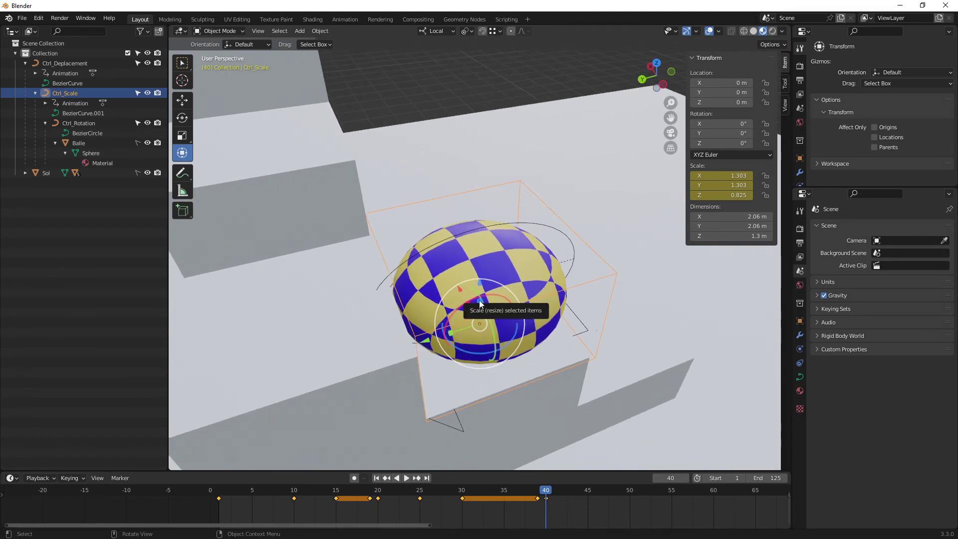
{"action": "key", "text": "s"}
{"action": "key", "text": "shift+z"}
{"action": "key", "text": "shift+z"}
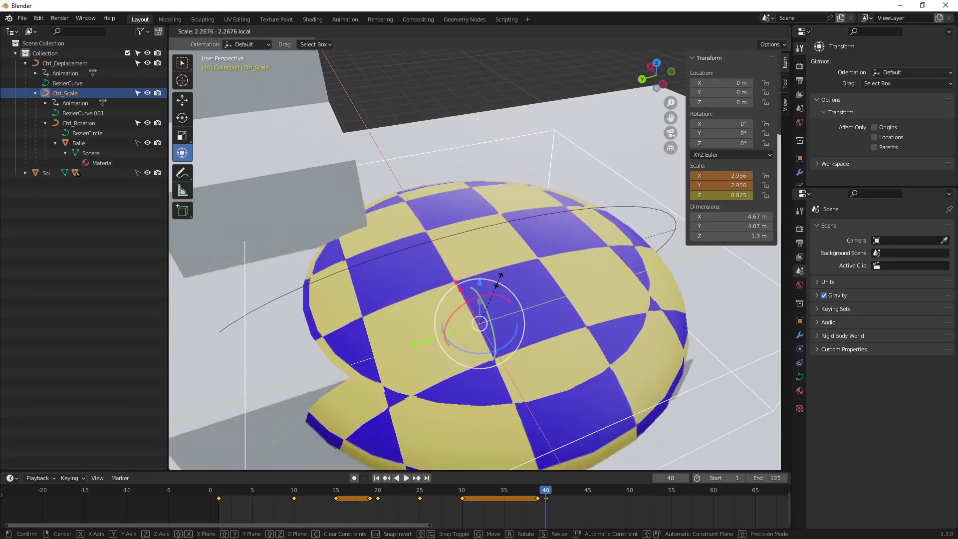
{"action": "key", "text": "Escape"}
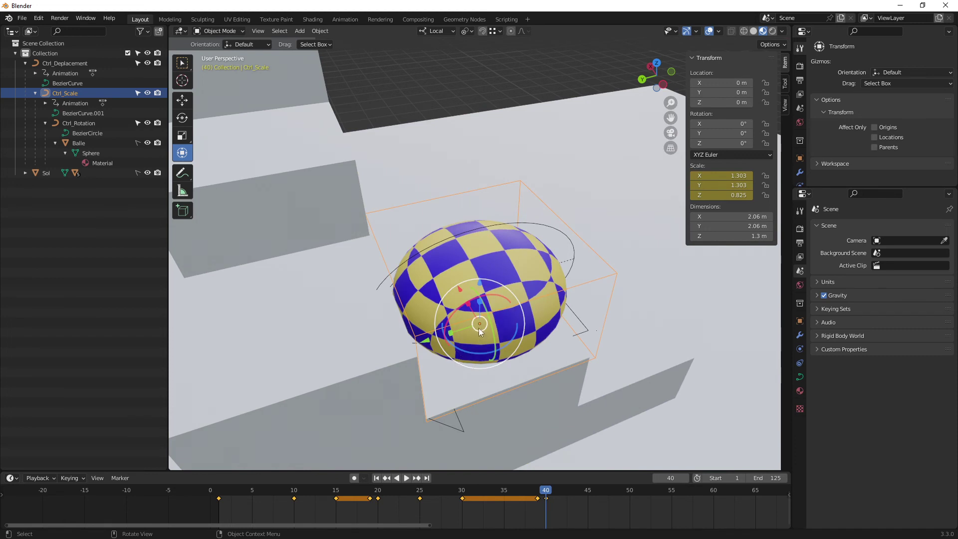
{"action": "middle_click_drag", "start_coordinate": [479, 331], "coordinate": [460, 312]}
{"action": "scroll", "coordinate": [496, 350], "scroll_direction": "down", "scroll_amount": 2}
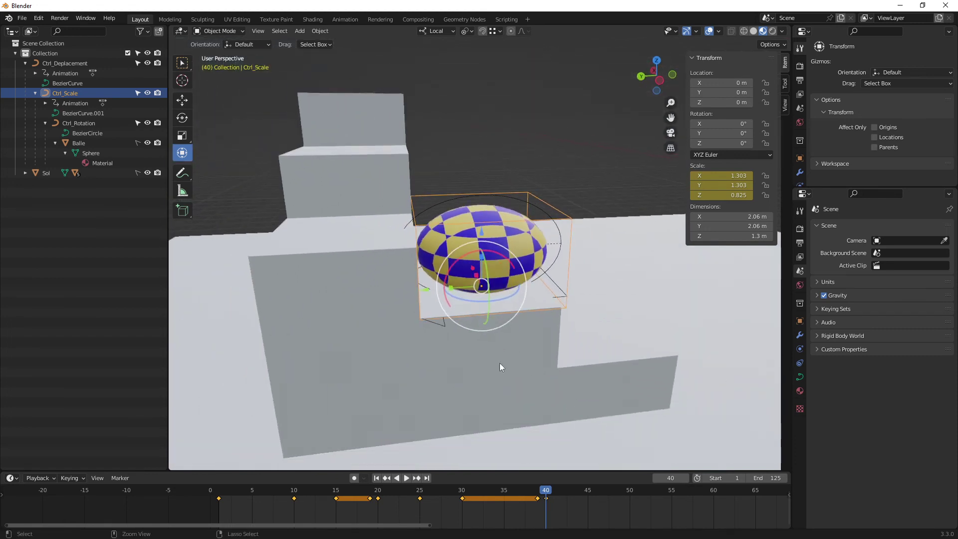
- At frame 45, type 1 into Scale X, Y and Z to make the ball round
{"action": "left_click_drag", "start_coordinate": [549, 494], "coordinate": [588, 494]}
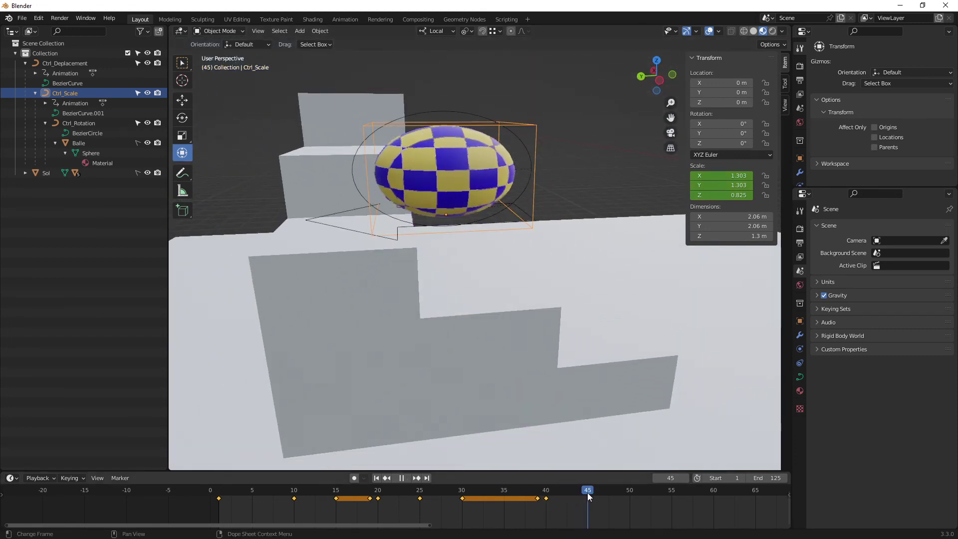
{"action": "middle_click_drag", "start_coordinate": [474, 295], "coordinate": [430, 250]}
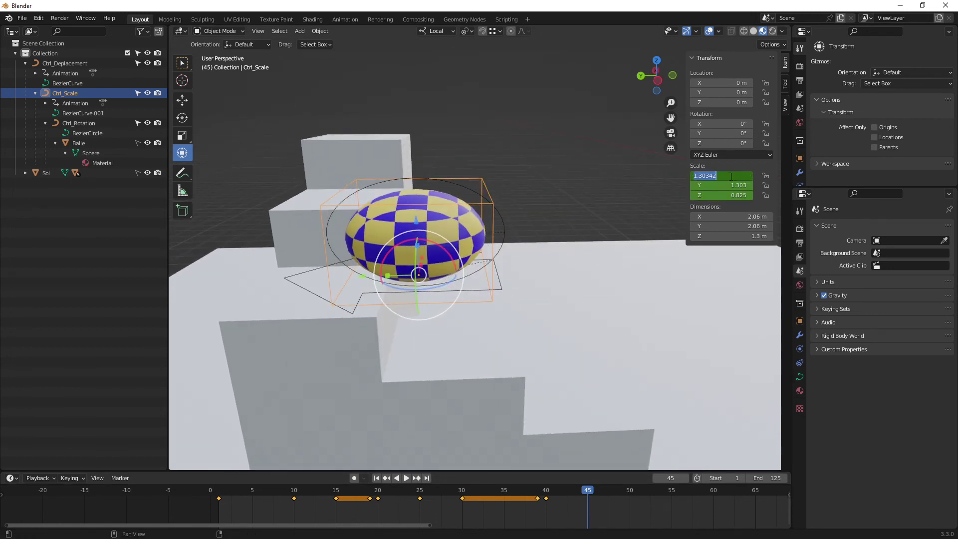
{"action": "type", "text": "1"}
{"action": "key", "text": "Tab"}
{"action": "type", "text": "1"}
{"action": "key", "text": "Tab"}
{"action": "type", "text": "1"}
{"action": "key", "text": "Return"}
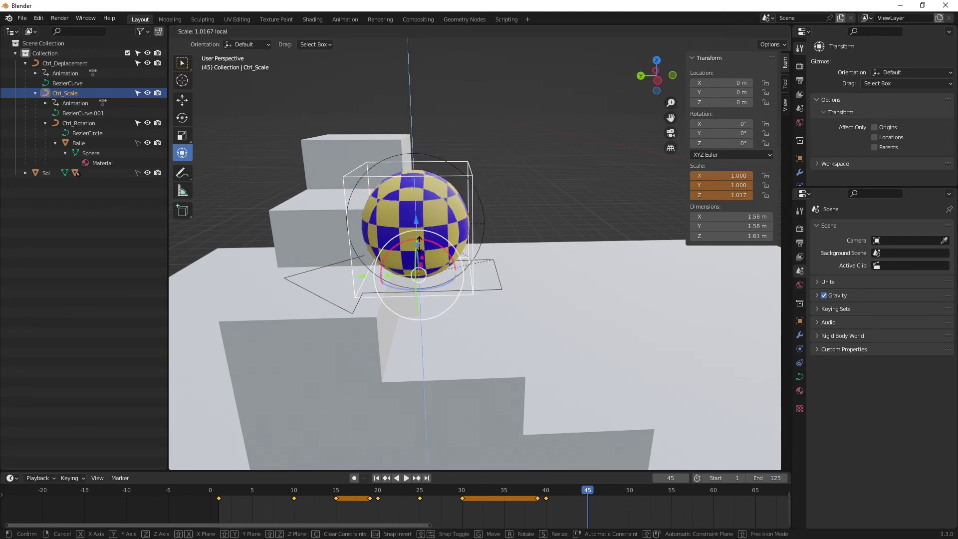
- Play the animation from the start and scrub frames 23 to 43 to review the bounce
{"action": "mouse_move", "coordinate": [418, 250]}
{"action": "left_mouse_down"}
{"action": "mouse_move", "coordinate": [419, 236]}
{"action": "mouse_move", "coordinate": [428, 271]}
{"action": "left_mouse_up"}
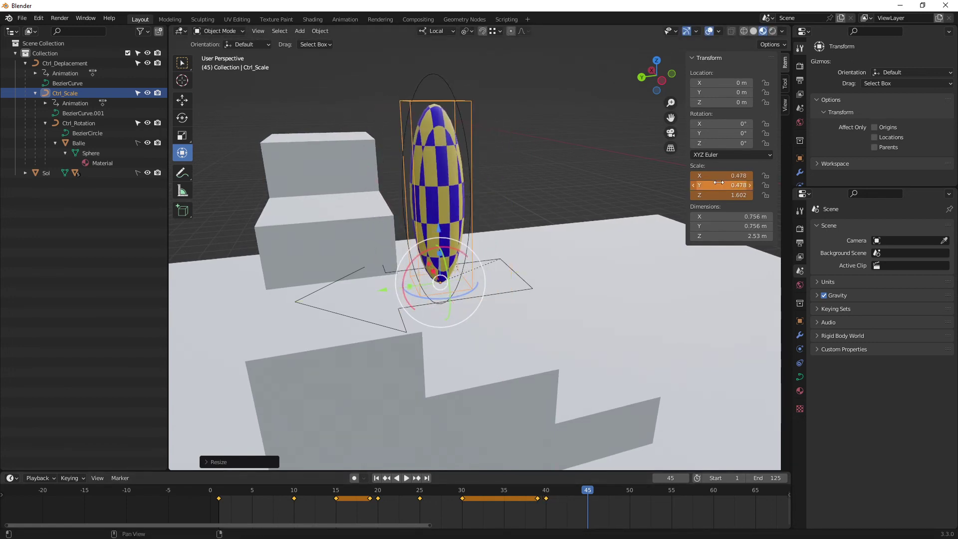
{"action": "left_click", "coordinate": [234, 493]}
{"action": "key", "text": "space"}
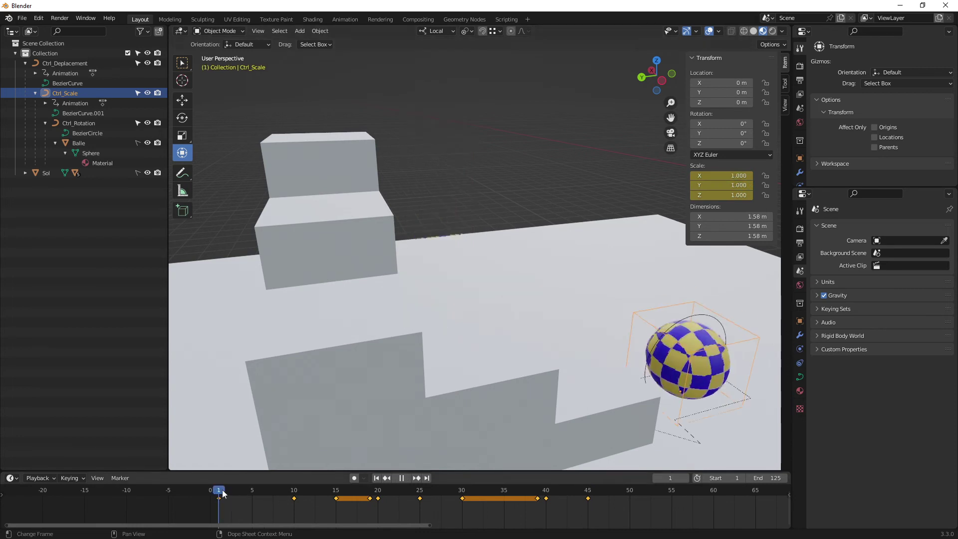
{"action": "left_click_drag", "start_coordinate": [408, 511], "coordinate": [630, 507]}
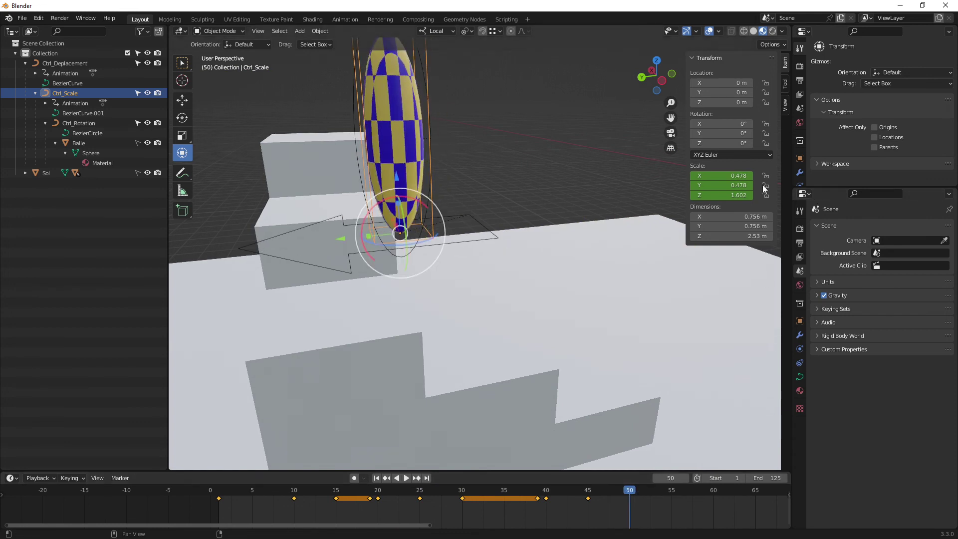
- Set all scale axes to 1.000 and key the round ball at frame 50
{"action": "type", "text": "1"}
{"action": "key", "text": "alt+Return"}
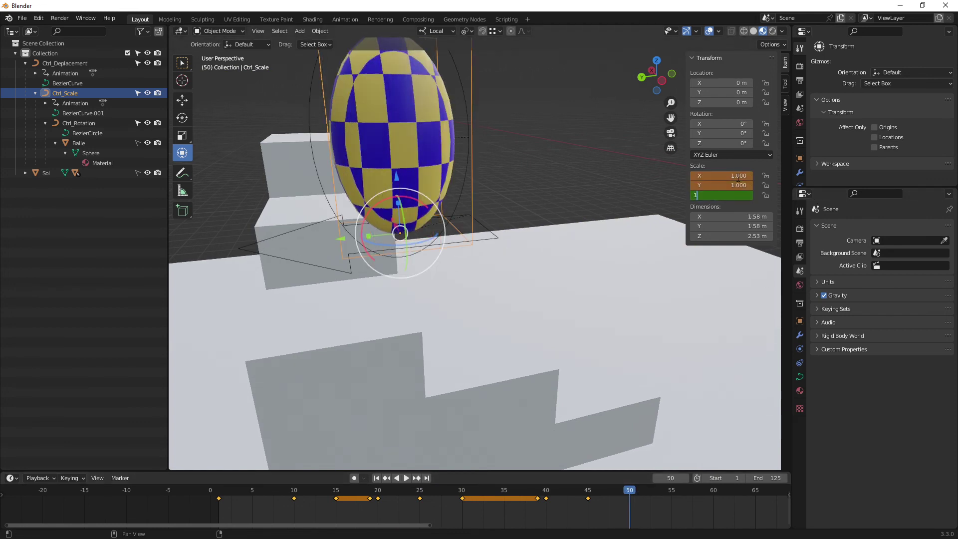
{"action": "key", "text": "i"}
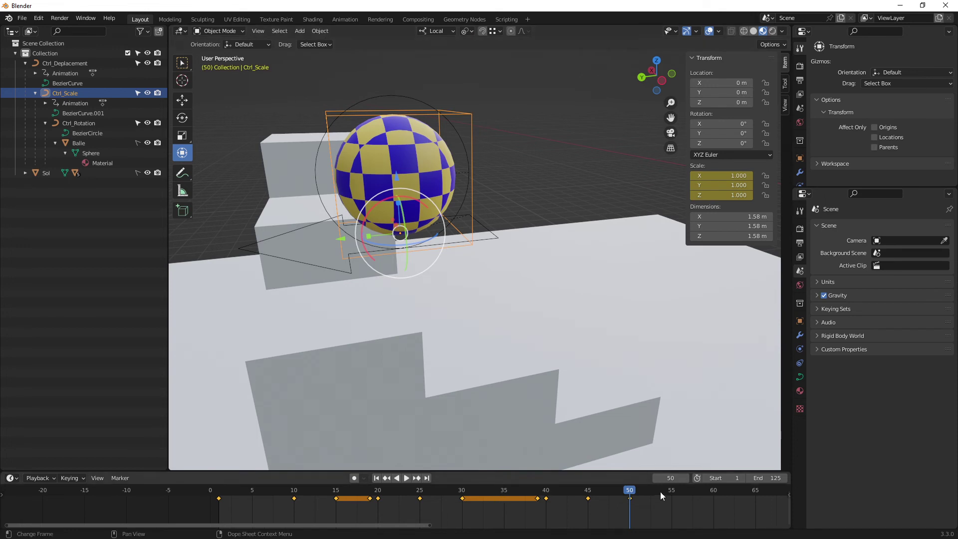
- Play the animation to check the bounce, then move the playhead to frame 60
{"action": "key", "text": "space"}
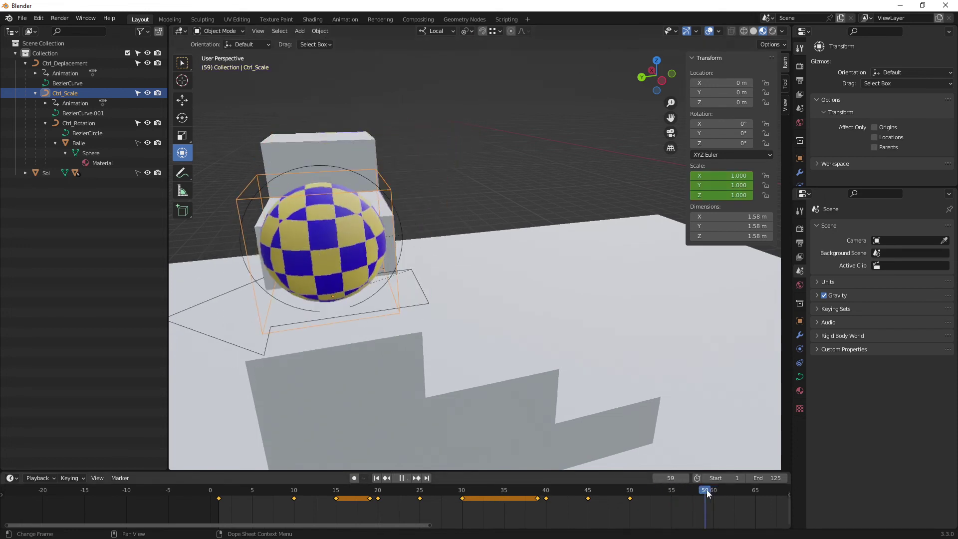
{"action": "scroll", "coordinate": [466, 271], "scroll_direction": "down", "scroll_amount": 2}
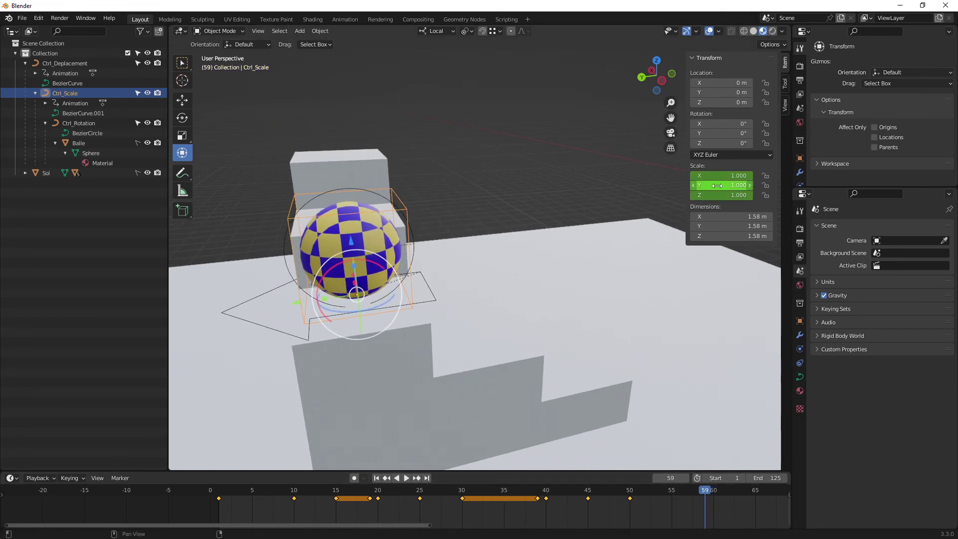
{"action": "mouse_move", "coordinate": [475, 238]}
{"action": "middle_mouse_down"}
{"action": "mouse_move", "coordinate": [510, 270]}
{"action": "mouse_move", "coordinate": [568, 484]}
{"action": "middle_mouse_up"}
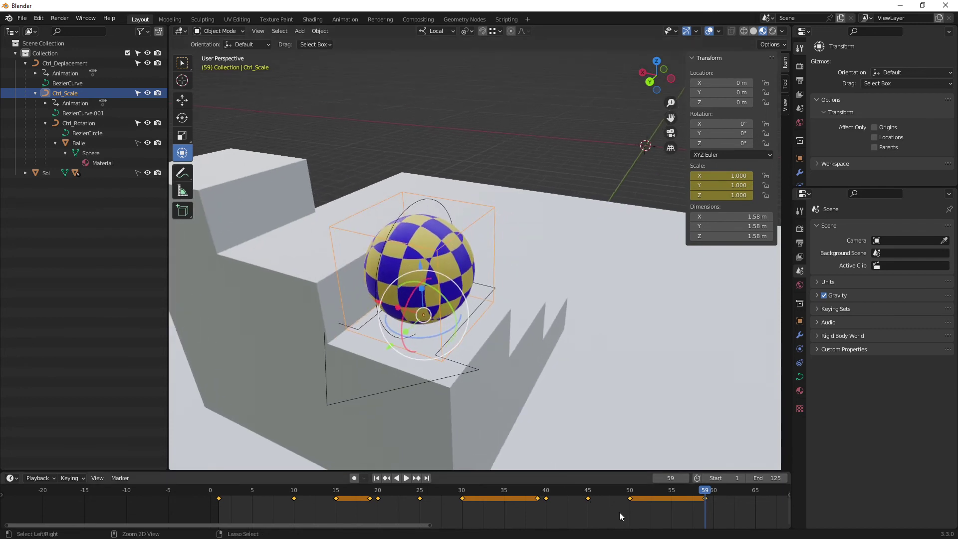
{"action": "mouse_move", "coordinate": [618, 512]}
{"action": "middle_mouse_down"}
{"action": "mouse_move", "coordinate": [311, 508]}
{"action": "mouse_move", "coordinate": [330, 493]}
{"action": "middle_mouse_up"}
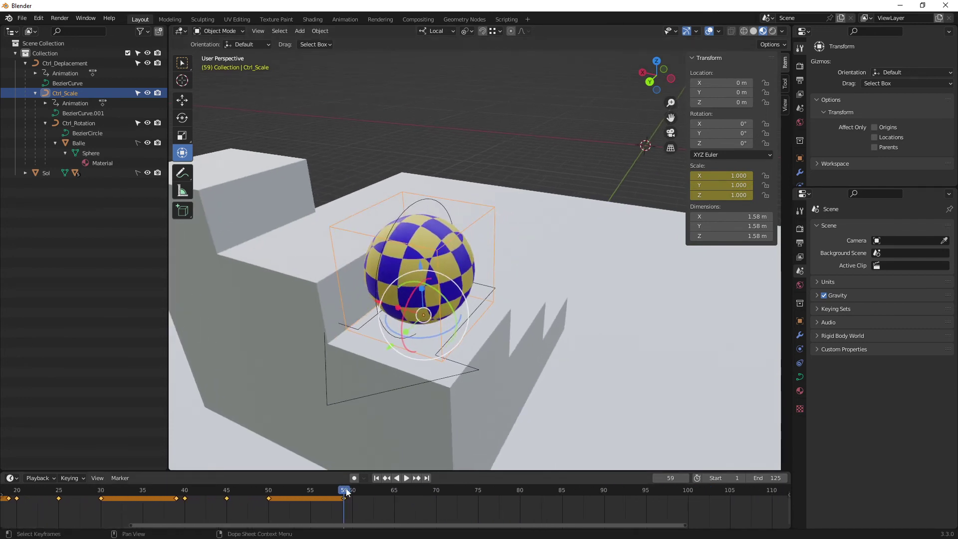
{"action": "left_click_drag", "start_coordinate": [347, 493], "coordinate": [355, 493]}
{"action": "middle_click_drag", "start_coordinate": [463, 330], "coordinate": [504, 256], "text": "shift"}
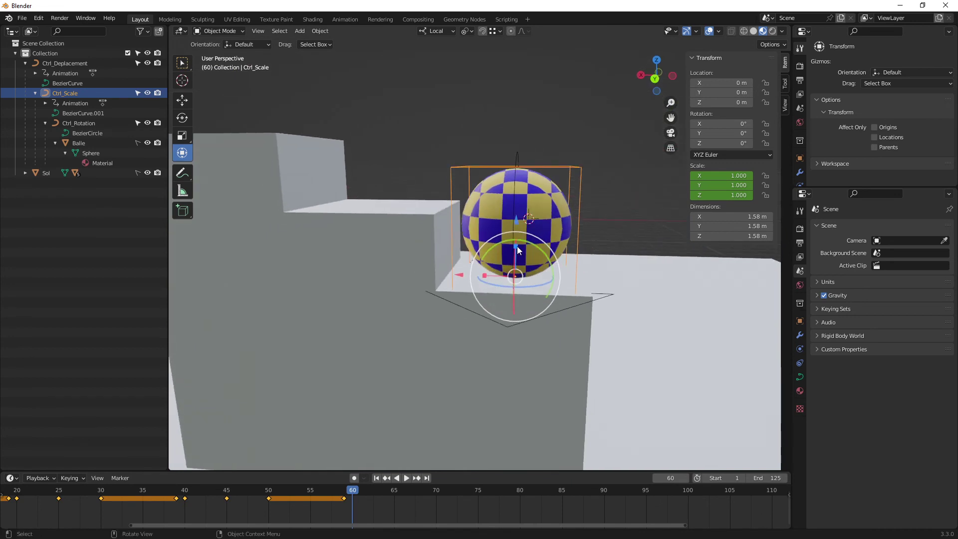
- Squash the ball flat at frame 60, then key it stretched to 0.613, 0.613, 1.525 at frame 70
{"action": "left_click_drag", "start_coordinate": [517, 246], "coordinate": [527, 252]}
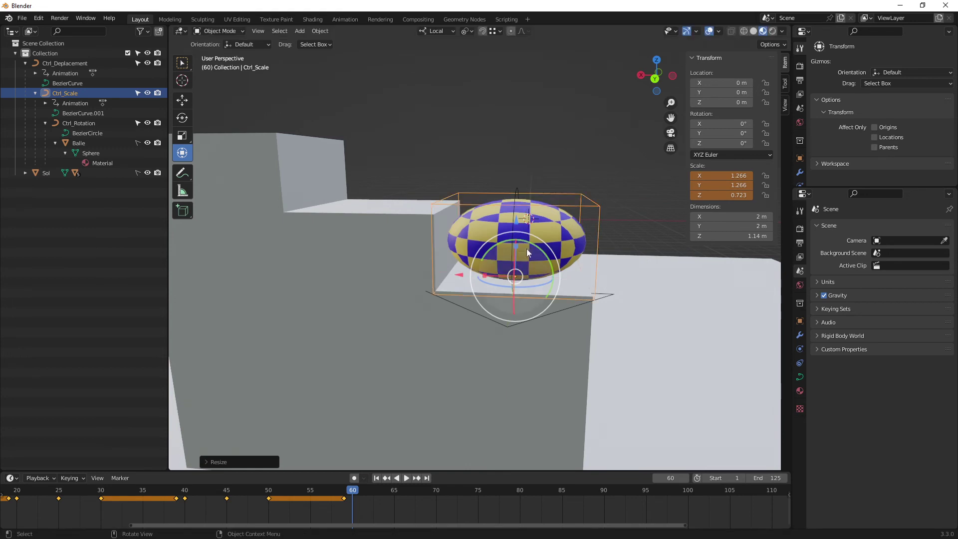
{"action": "middle_click_drag", "start_coordinate": [526, 248], "coordinate": [501, 282]}
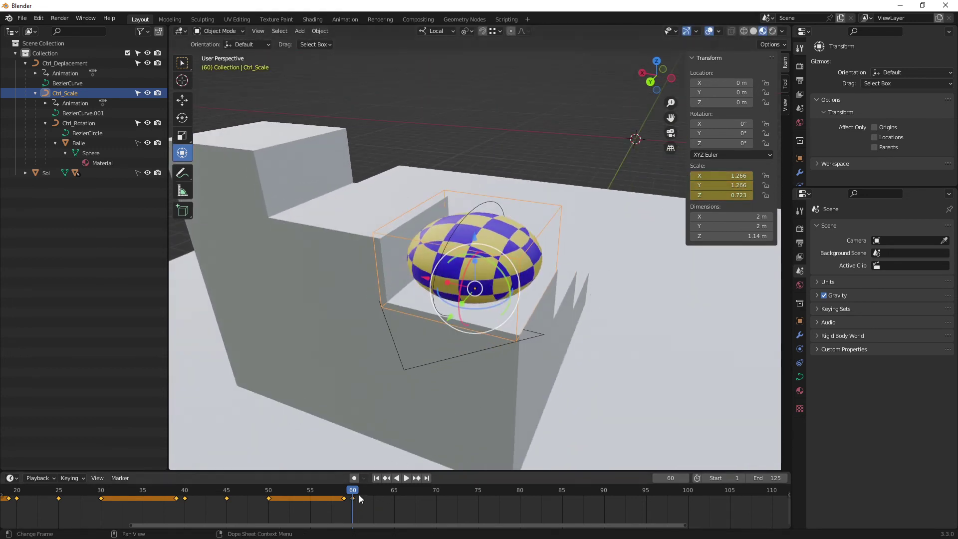
{"action": "left_click_drag", "start_coordinate": [358, 495], "coordinate": [433, 495]}
{"action": "key", "text": "KP_Decimal"}
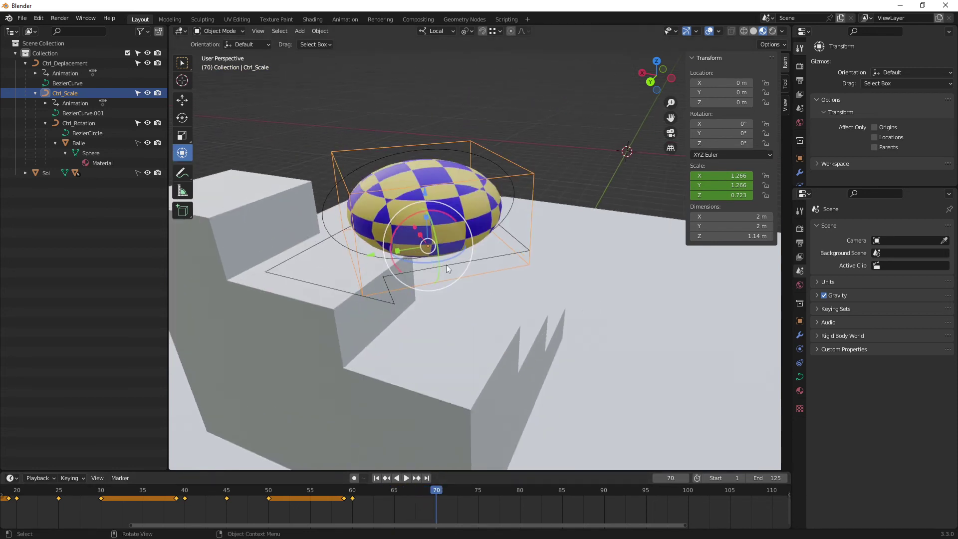
{"action": "left_click_drag", "start_coordinate": [466, 187], "coordinate": [462, 156]}
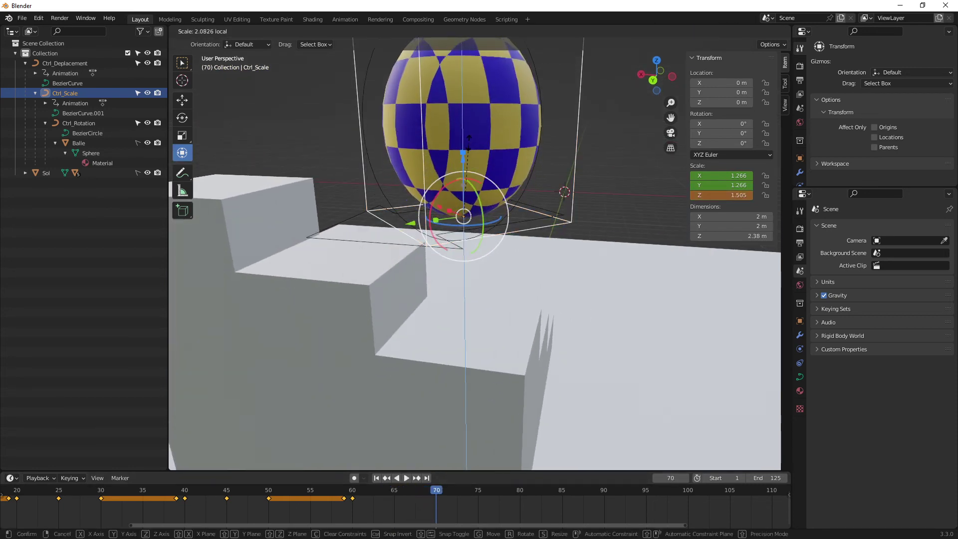
{"action": "left_click_drag", "start_coordinate": [467, 194], "coordinate": [470, 208], "text": "shift"}
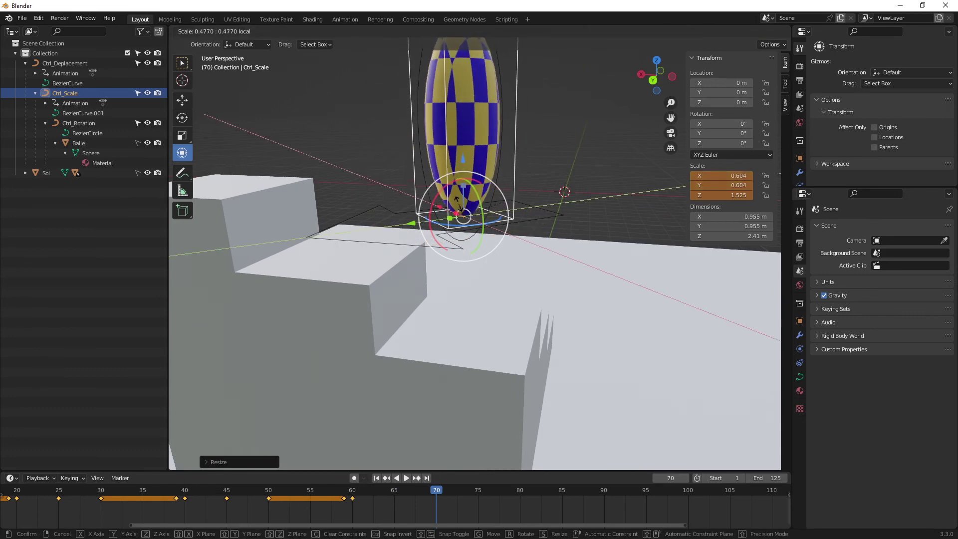
{"action": "mouse_move", "coordinate": [470, 207]}
{"action": "middle_mouse_down"}
{"action": "mouse_move", "coordinate": [467, 314]}
{"action": "mouse_move", "coordinate": [489, 268]}
{"action": "mouse_move", "coordinate": [459, 254]}
{"action": "mouse_move", "coordinate": [487, 260]}
{"action": "mouse_move", "coordinate": [452, 273]}
{"action": "middle_mouse_up"}
{"action": "key", "text": "i"}
- Reset the ball to round 1.000 scale on all axes at frame 75
{"action": "mouse_move", "coordinate": [421, 499]}
{"action": "left_mouse_down"}
{"action": "mouse_move", "coordinate": [331, 499]}
{"action": "mouse_move", "coordinate": [475, 495]}
{"action": "left_mouse_up"}
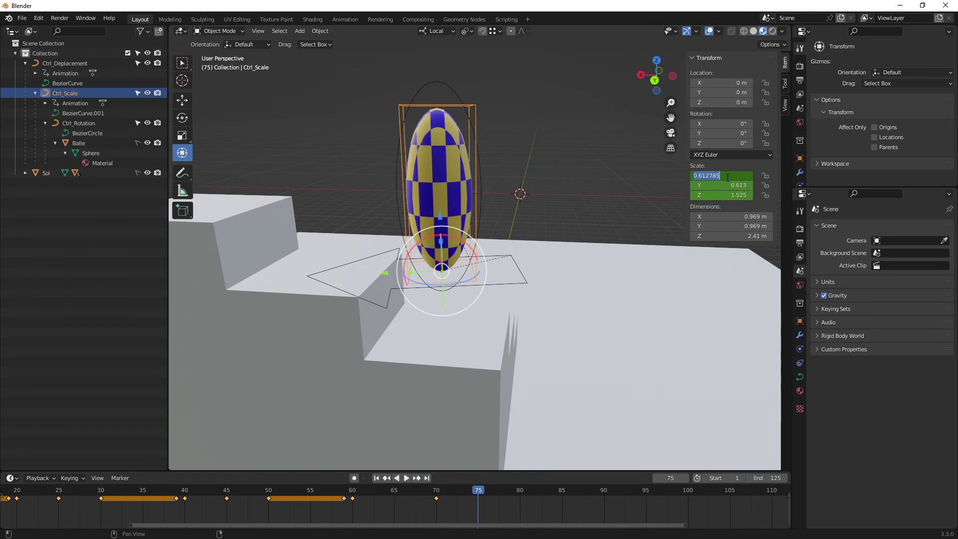
{"action": "type", "text": "1"}
{"action": "key", "text": "Tab"}
{"action": "type", "text": "1"}
{"action": "key", "text": "Tab"}
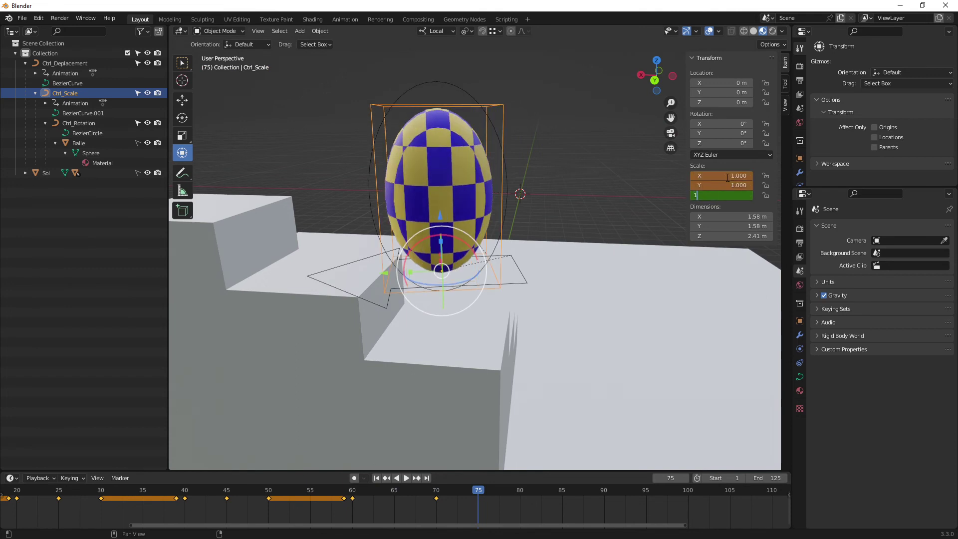
{"action": "type", "text": "1"}
{"action": "key", "text": "Return"}
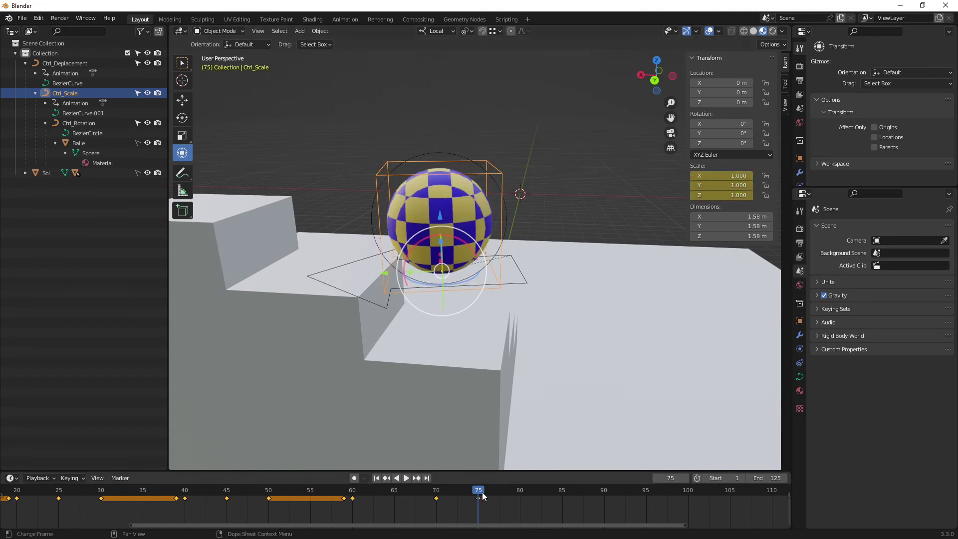
{"action": "left_click_drag", "start_coordinate": [482, 495], "coordinate": [518, 493]}
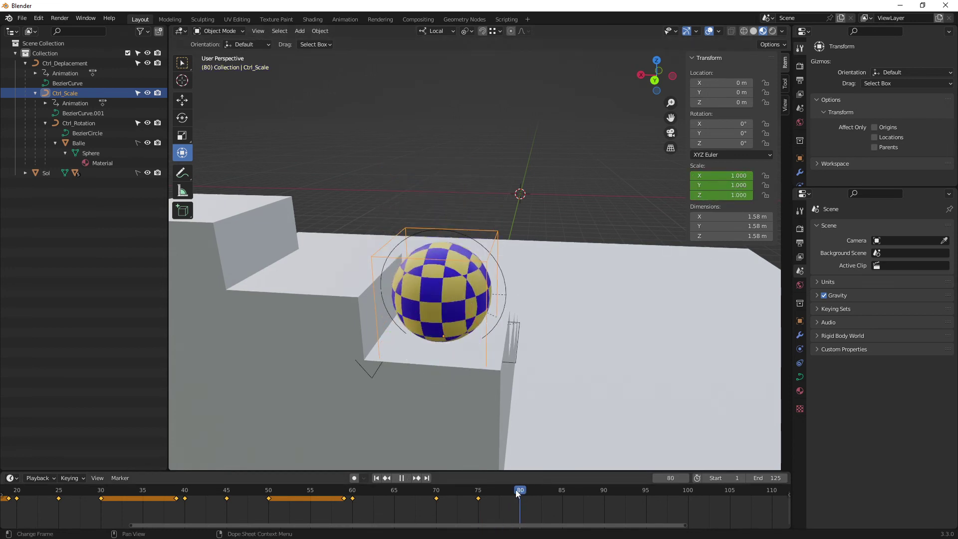
- Squash the ball at frame 80, widening X/Y to 1.255, and key the scale
{"action": "mouse_move", "coordinate": [517, 494]}
{"action": "left_mouse_down"}
{"action": "mouse_move", "coordinate": [435, 499]}
{"action": "mouse_move", "coordinate": [519, 494]}
{"action": "left_mouse_up"}
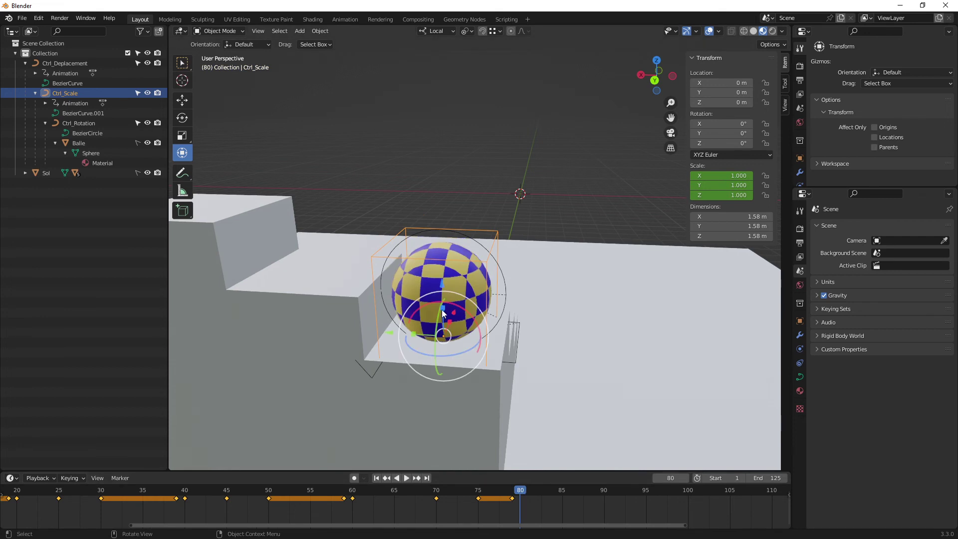
{"action": "left_click_drag", "start_coordinate": [442, 308], "coordinate": [497, 403]}
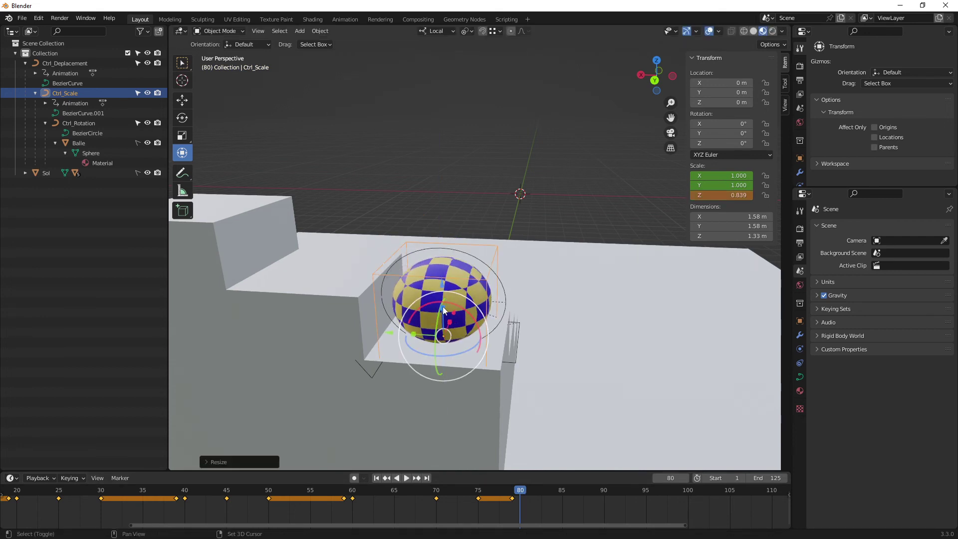
{"action": "left_click_drag", "start_coordinate": [442, 307], "coordinate": [446, 306], "text": "shift"}
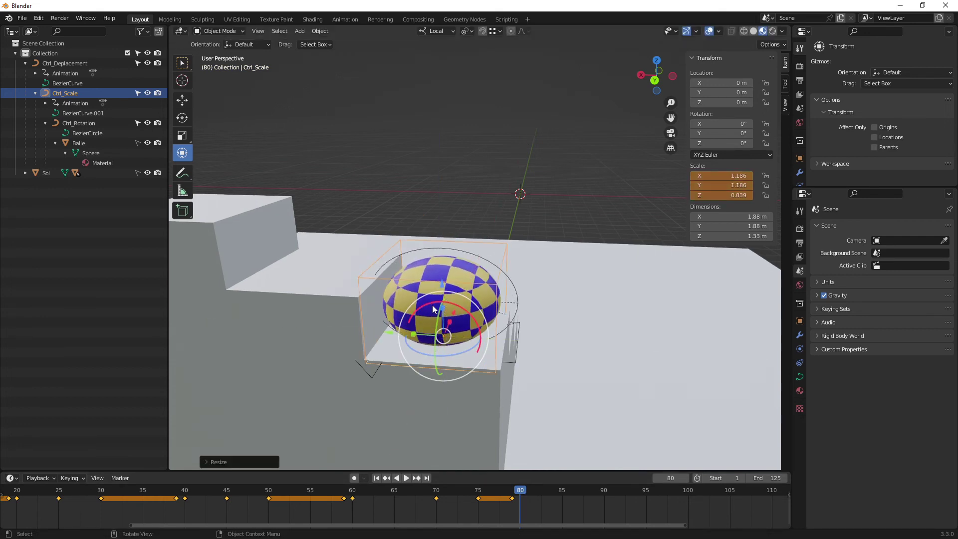
{"action": "middle_click_drag", "start_coordinate": [444, 304], "coordinate": [499, 317]}
{"action": "key", "text": "s"}
{"action": "key", "text": "shift+z"}
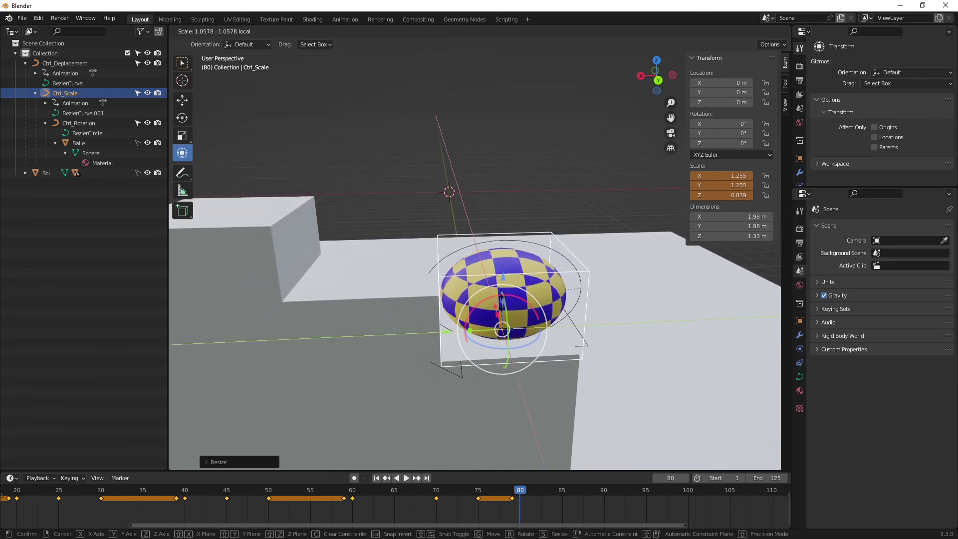
{"action": "left_click", "coordinate": [519, 310]}
{"action": "middle_click_drag", "start_coordinate": [519, 310], "coordinate": [729, 210]}
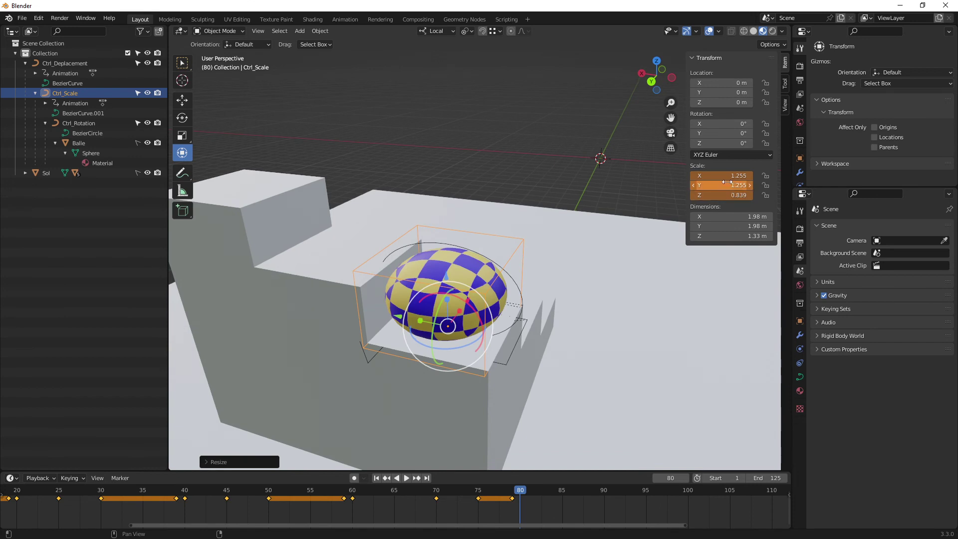
{"action": "key", "text": "i"}
- Stretch the ball tall to 0.726, 0.726, 1.666 at frame 87
{"action": "mouse_move", "coordinate": [461, 272]}
{"action": "middle_mouse_down"}
{"action": "mouse_move", "coordinate": [519, 269]}
{"action": "mouse_move", "coordinate": [518, 289]}
{"action": "mouse_move", "coordinate": [492, 292]}
{"action": "mouse_move", "coordinate": [500, 330]}
{"action": "middle_mouse_up"}
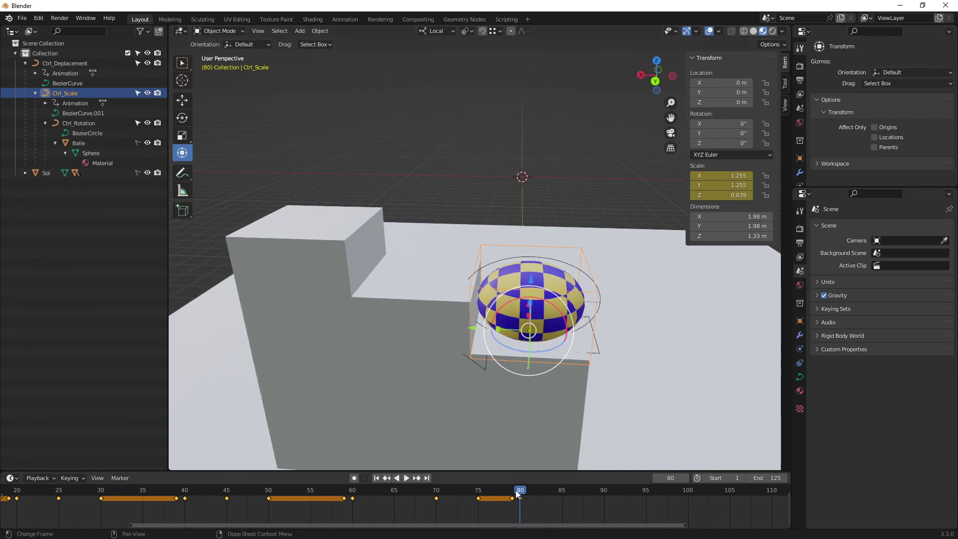
{"action": "left_click_drag", "start_coordinate": [515, 490], "coordinate": [580, 492]}
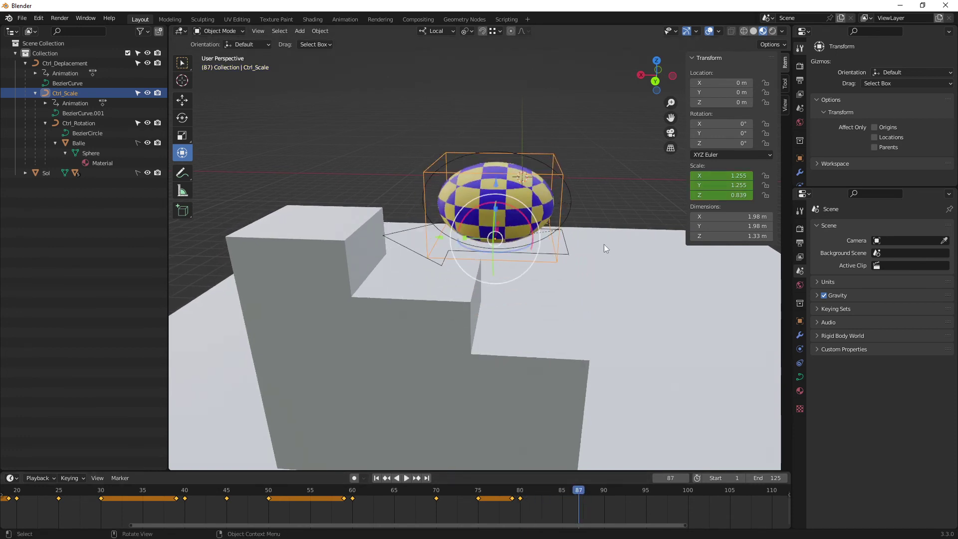
{"action": "middle_click_drag", "start_coordinate": [603, 244], "coordinate": [623, 238]}
{"action": "mouse_move", "coordinate": [474, 221]}
{"action": "left_mouse_down"}
{"action": "mouse_move", "coordinate": [476, 193]}
{"action": "mouse_move", "coordinate": [456, 239]}
{"action": "left_mouse_up"}
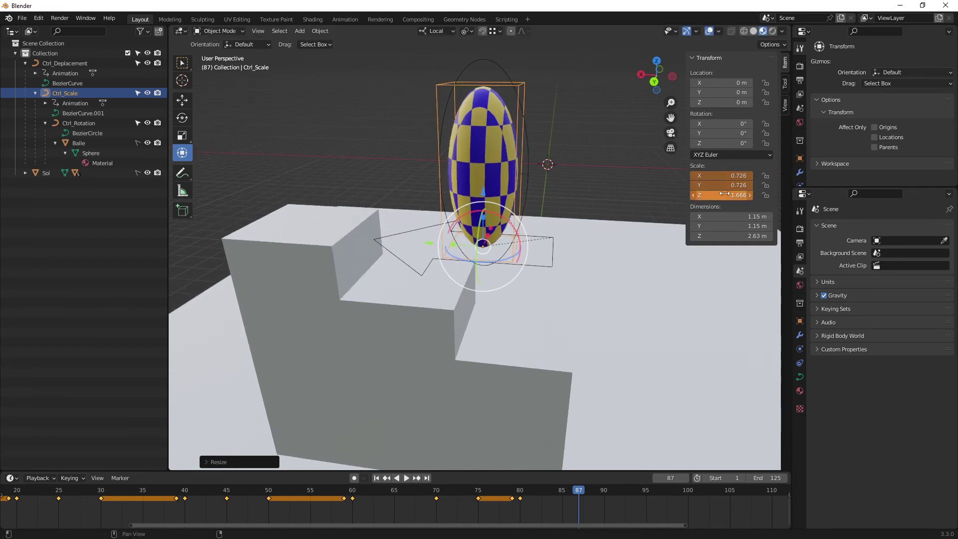
{"action": "mouse_move", "coordinate": [571, 247]}
{"action": "middle_mouse_down"}
{"action": "mouse_move", "coordinate": [500, 246]}
{"action": "mouse_move", "coordinate": [563, 459]}
{"action": "middle_mouse_up"}
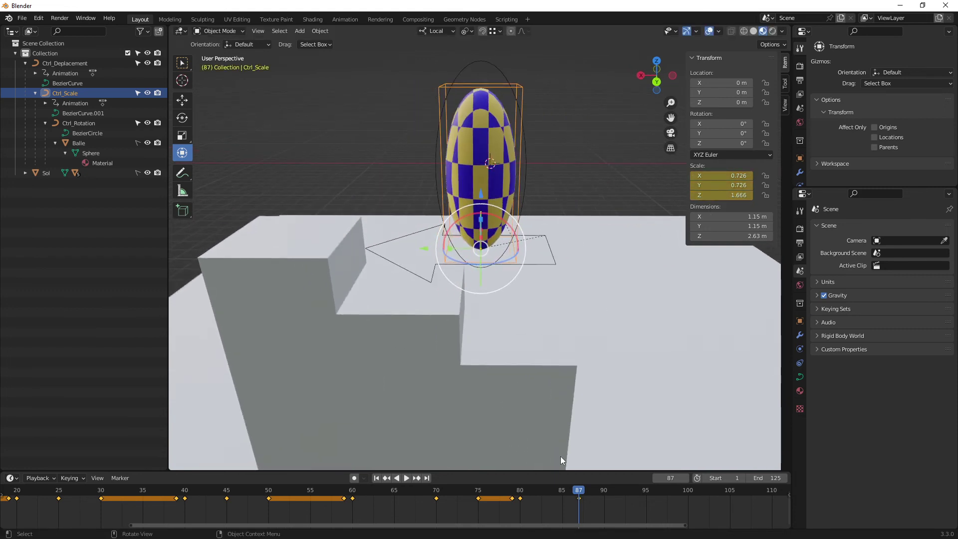
- Set the ball's scale back to round 1.000 at frame 92 and play from there
{"action": "left_click_drag", "start_coordinate": [580, 494], "coordinate": [618, 494]}
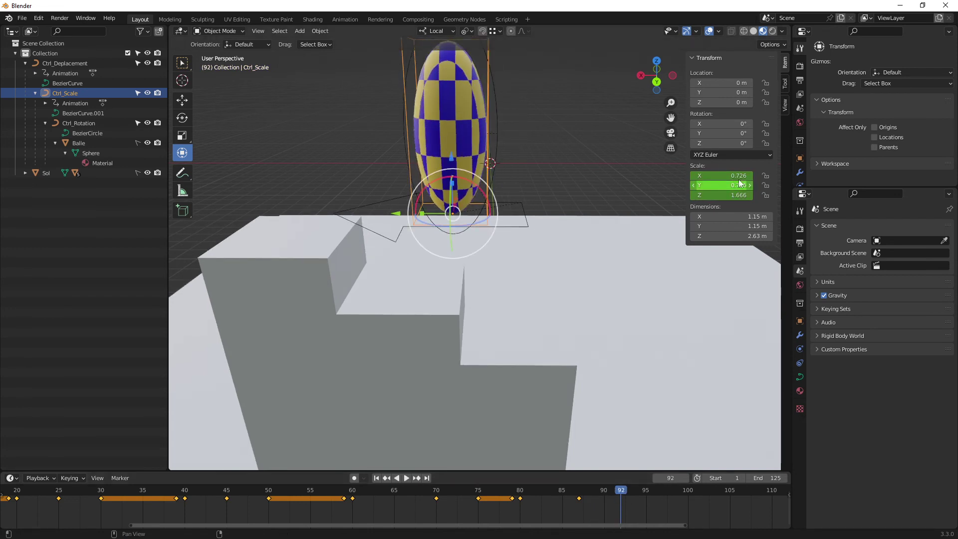
{"action": "type", "text": "1"}
{"action": "key", "text": "Tab"}
{"action": "type", "text": "1"}
{"action": "key", "text": "Tab"}
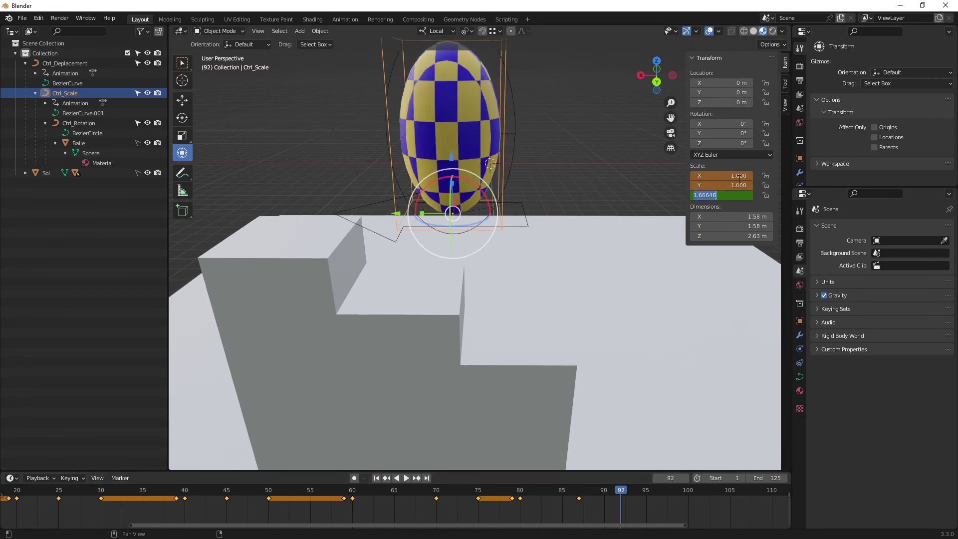
{"action": "key", "text": "Return"}
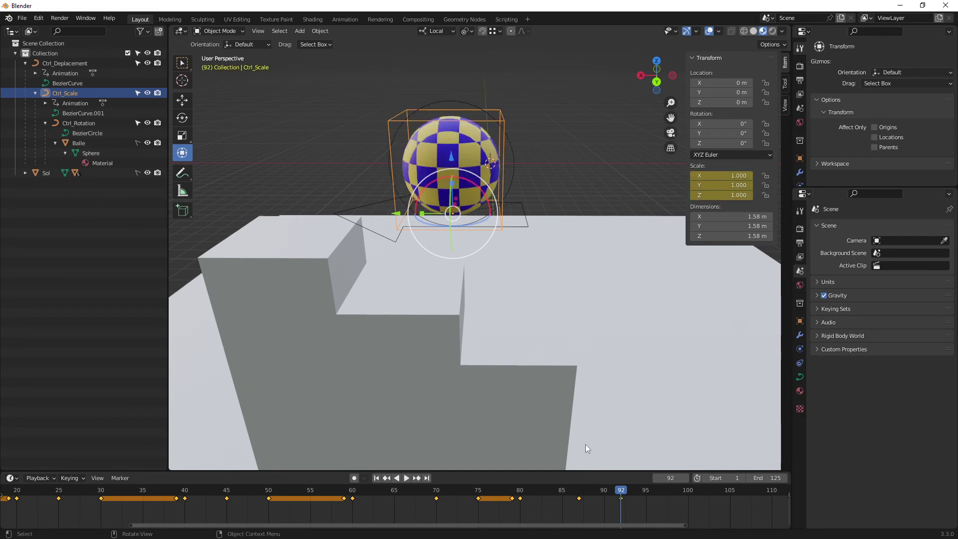
{"action": "key", "text": "space"}
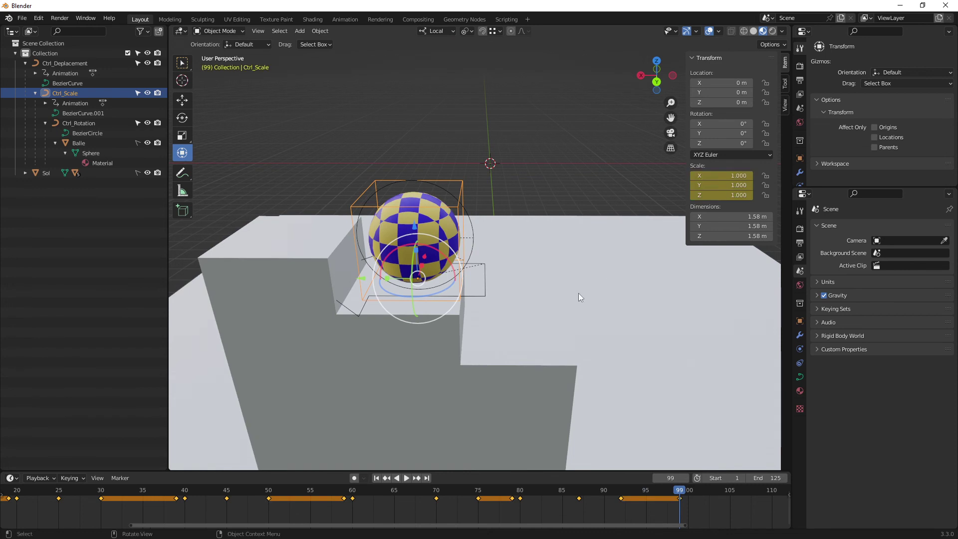
- Squash the ball to Z 0.775 and X/Y 1.349, and key it at frame 100
{"action": "middle_click_drag", "start_coordinate": [578, 293], "coordinate": [591, 351]}
{"action": "key", "text": "space"}
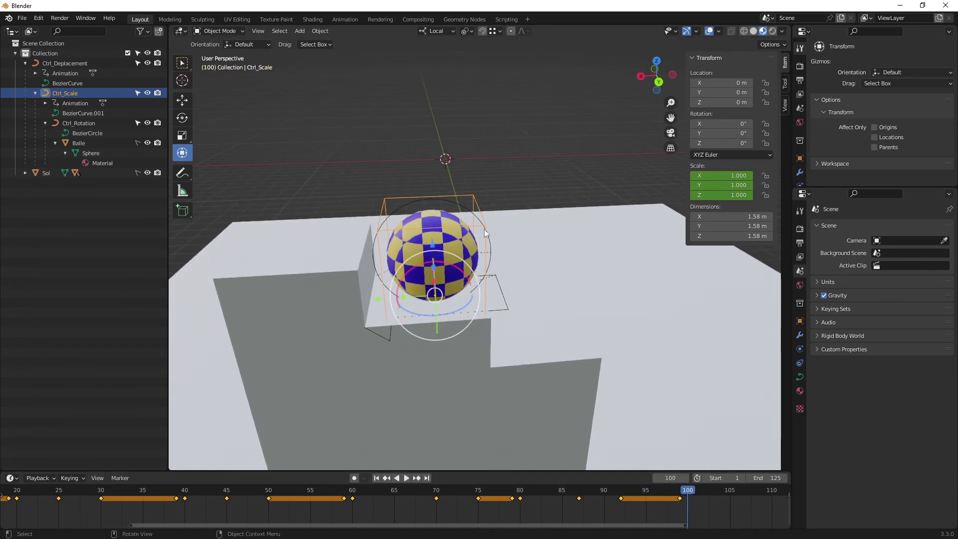
{"action": "left_click_drag", "start_coordinate": [433, 269], "coordinate": [441, 274]}
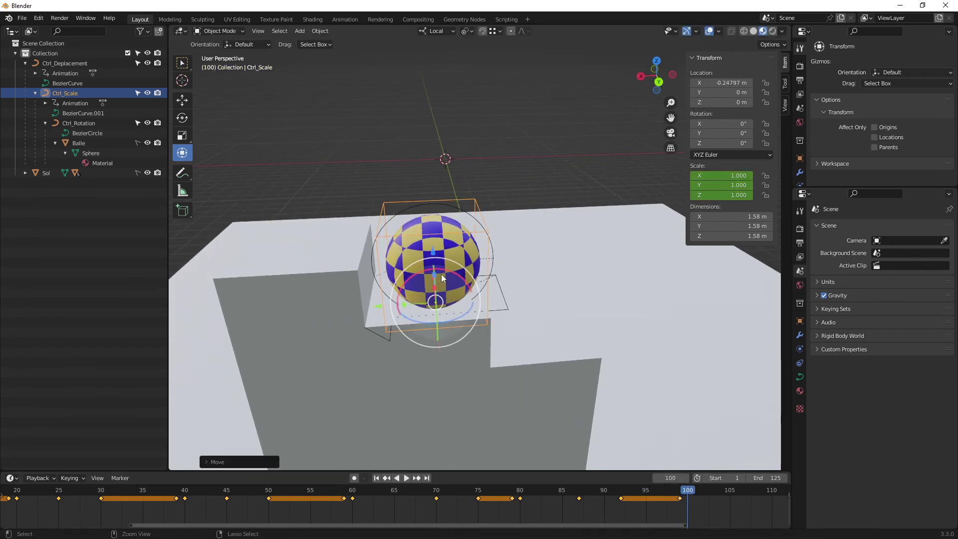
{"action": "middle_click_drag", "start_coordinate": [441, 274], "coordinate": [487, 238]}
{"action": "left_click_drag", "start_coordinate": [483, 238], "coordinate": [483, 258]}
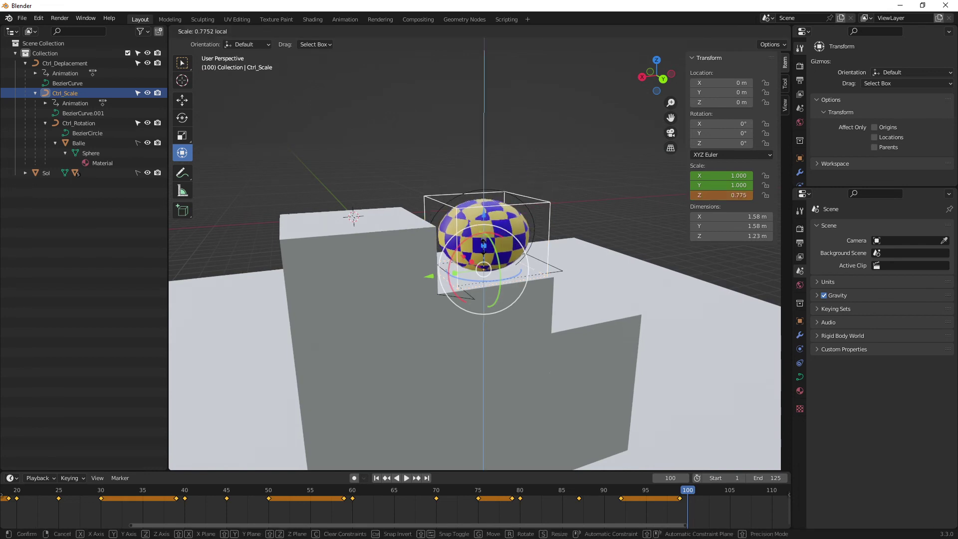
{"action": "middle_click_drag", "start_coordinate": [484, 259], "coordinate": [477, 255]}
{"action": "left_click_drag", "start_coordinate": [473, 255], "coordinate": [469, 253]}
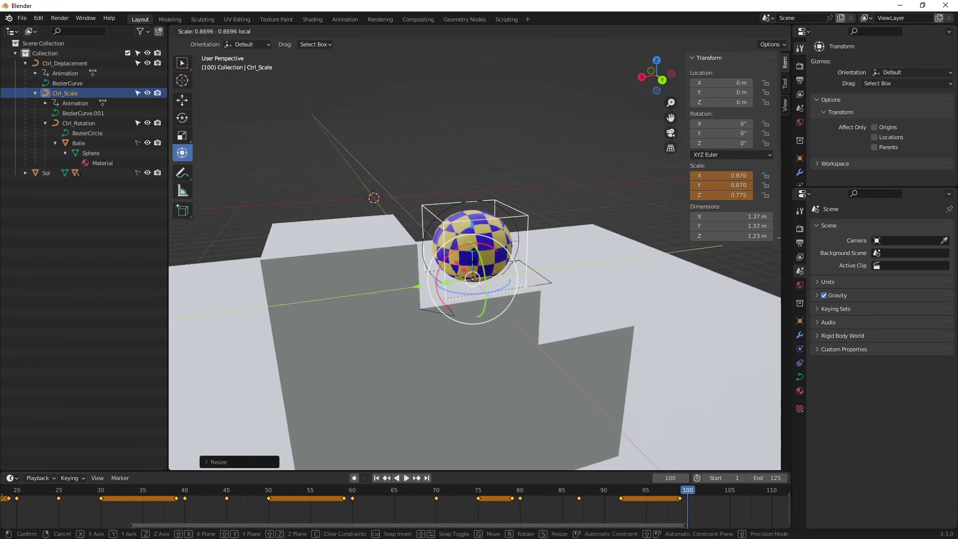
{"action": "middle_click_drag", "start_coordinate": [469, 253], "coordinate": [463, 256]}
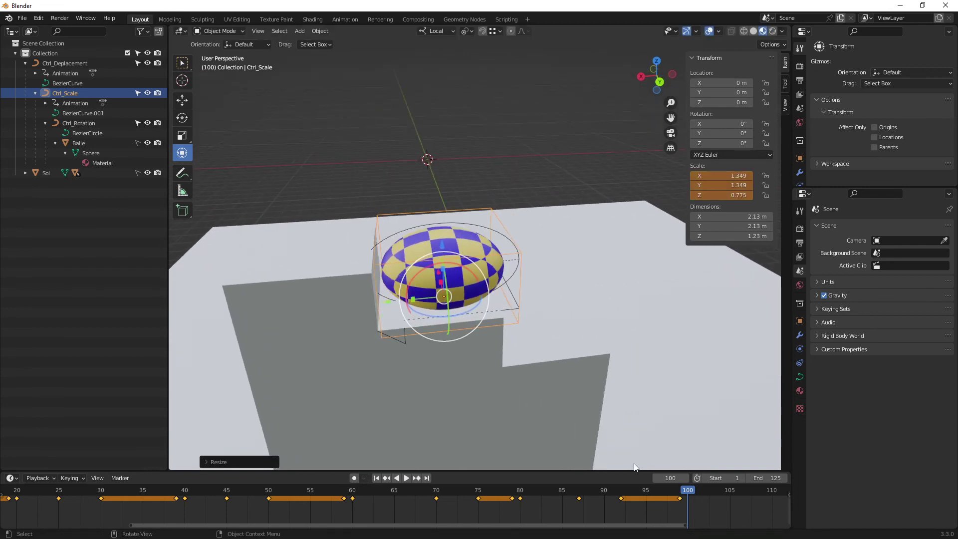
{"action": "key", "text": "i"}
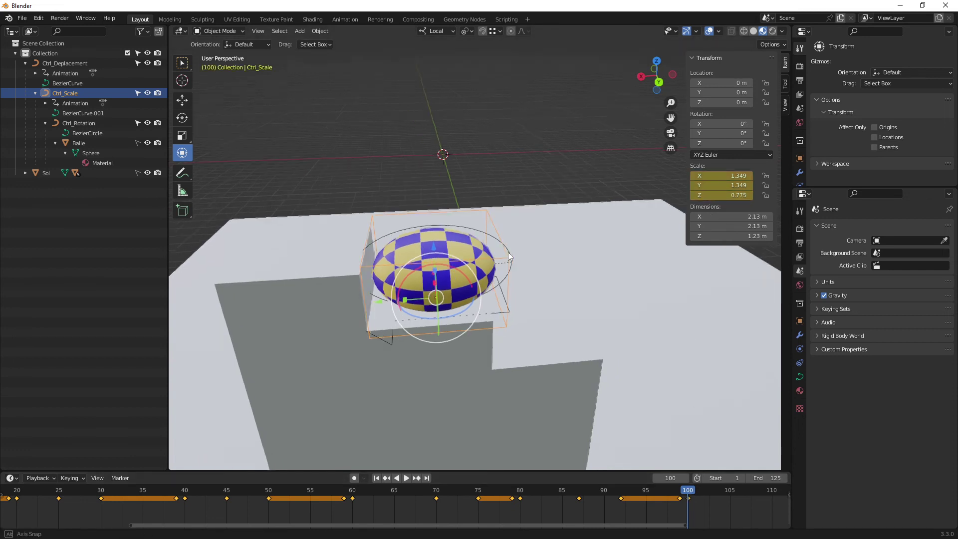
- At frame 105, stretch the ball tall to 0.686, 0.686, 1.662 and key it
{"action": "middle_click_drag", "start_coordinate": [508, 253], "coordinate": [564, 286]}
{"action": "middle_click_drag", "start_coordinate": [689, 503], "coordinate": [439, 491]}
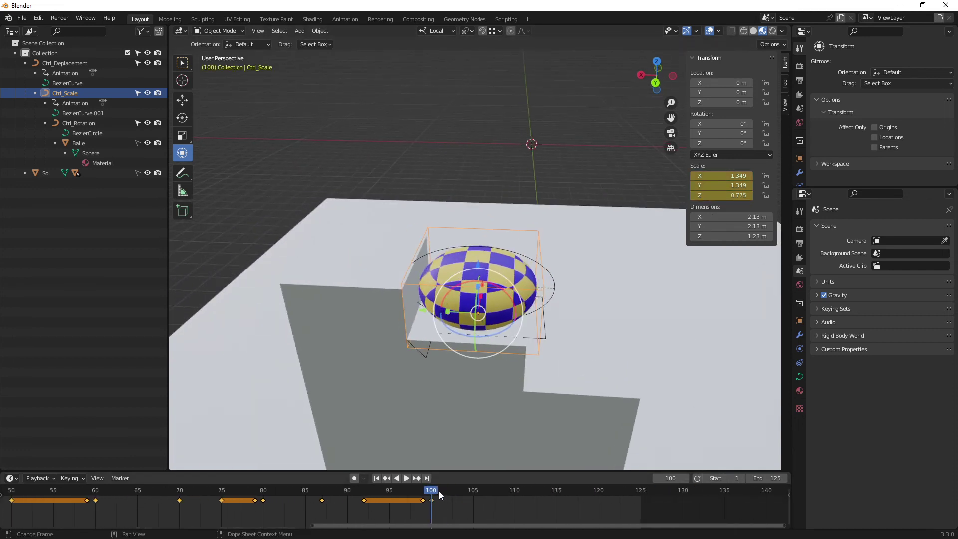
{"action": "key", "text": "space"}
{"action": "mouse_move", "coordinate": [480, 493]}
{"action": "left_mouse_down"}
{"action": "mouse_move", "coordinate": [492, 495]}
{"action": "mouse_move", "coordinate": [478, 499]}
{"action": "left_mouse_up"}
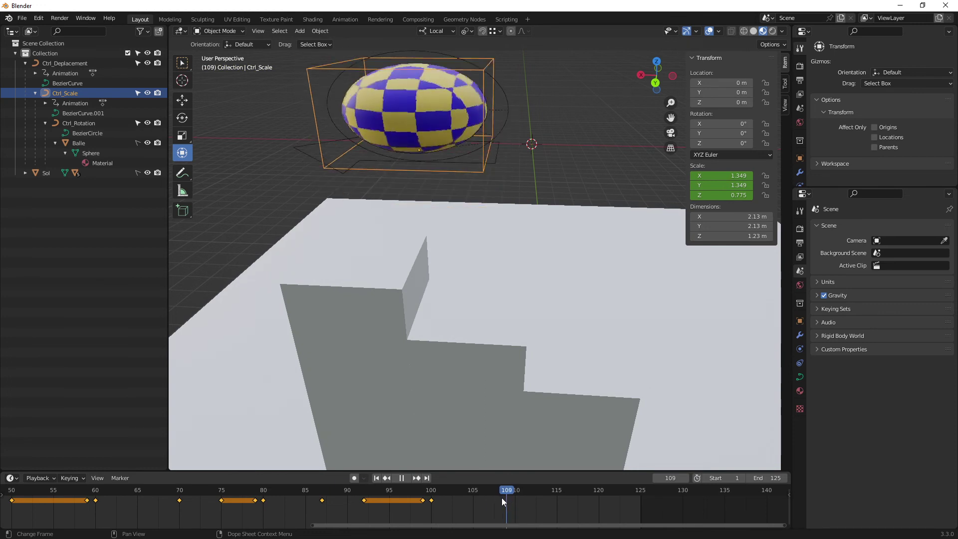
{"action": "key", "text": "space"}
{"action": "middle_click_drag", "start_coordinate": [474, 209], "coordinate": [516, 292], "text": "shift"}
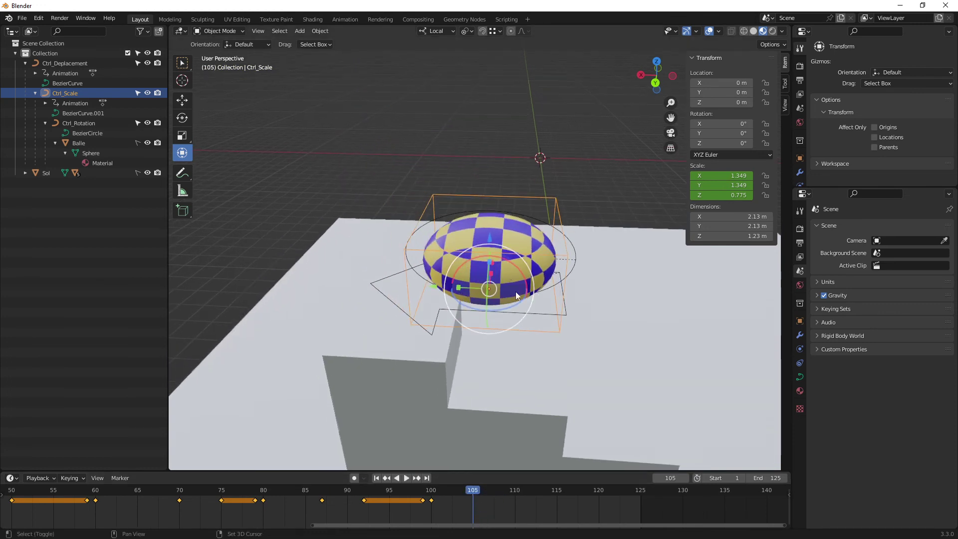
{"action": "middle_click_drag", "start_coordinate": [502, 257], "coordinate": [469, 241]}
{"action": "left_click_drag", "start_coordinate": [443, 237], "coordinate": [467, 342]}
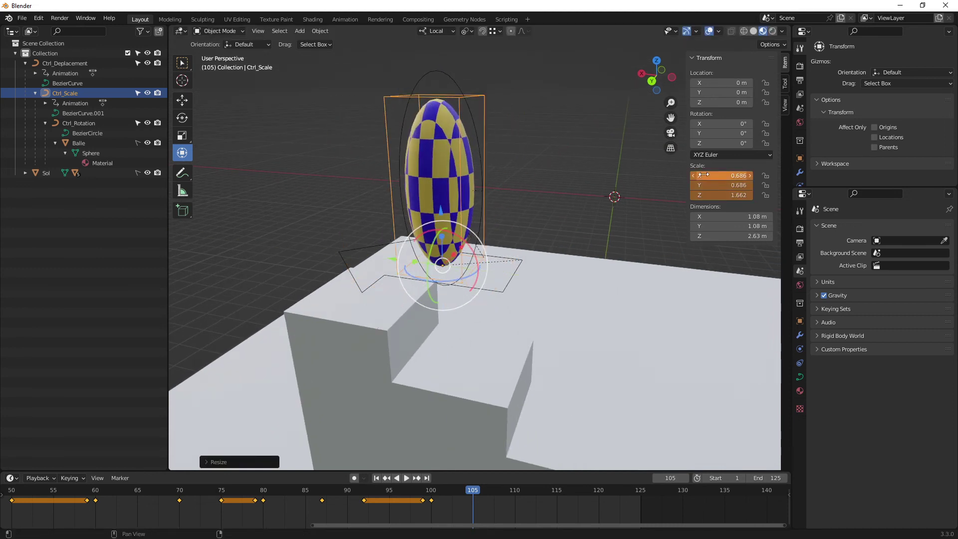
{"action": "key", "text": "i"}
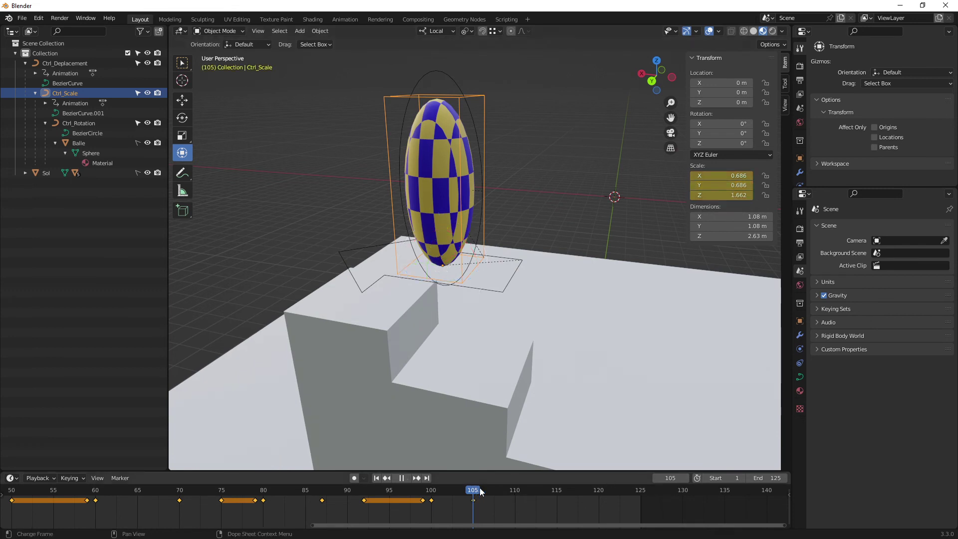
- Key the ball round at 1.000 on frame 110, then move ahead to frame 119
{"action": "left_click_drag", "start_coordinate": [480, 491], "coordinate": [518, 499]}
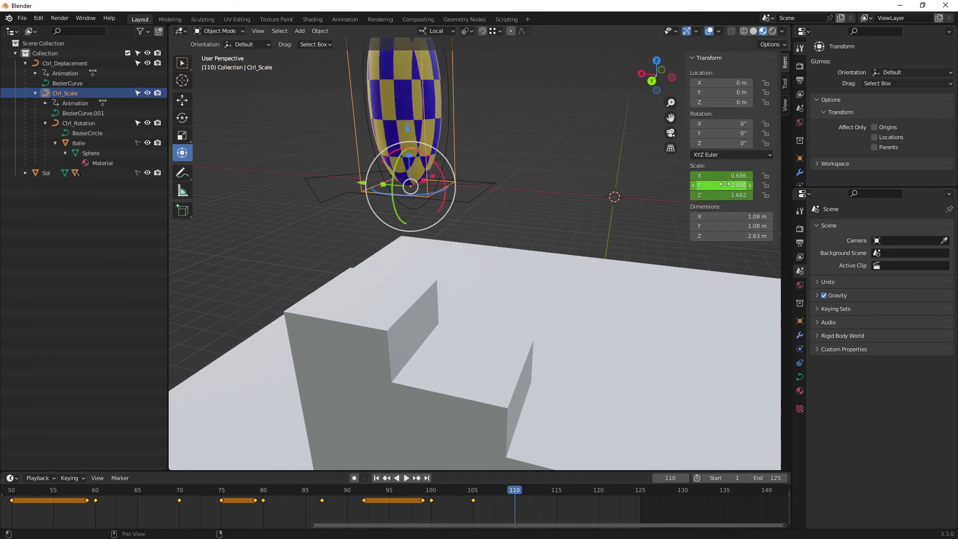
{"action": "type", "text": "1"}
{"action": "key", "text": "Return"}
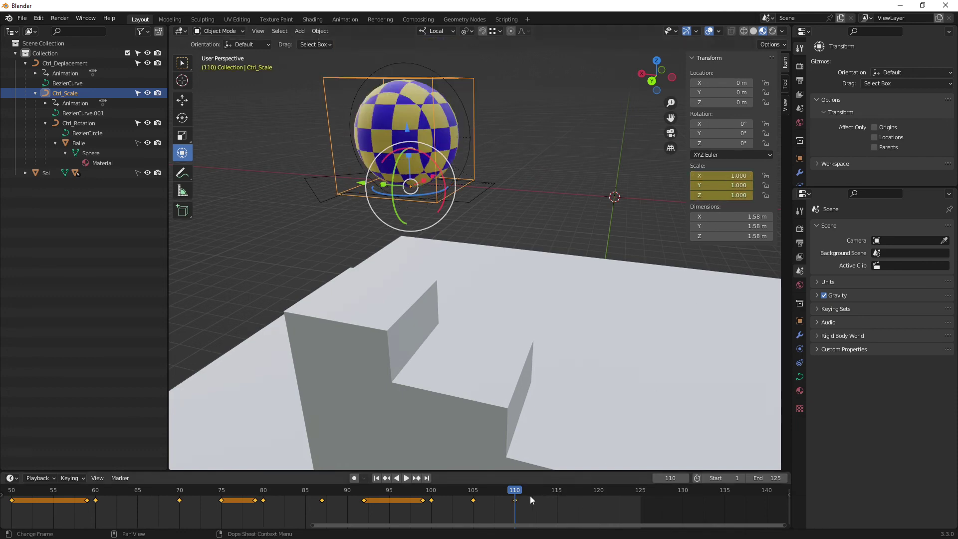
{"action": "key", "text": "i"}
{"action": "left_click_drag", "start_coordinate": [529, 495], "coordinate": [591, 493]}
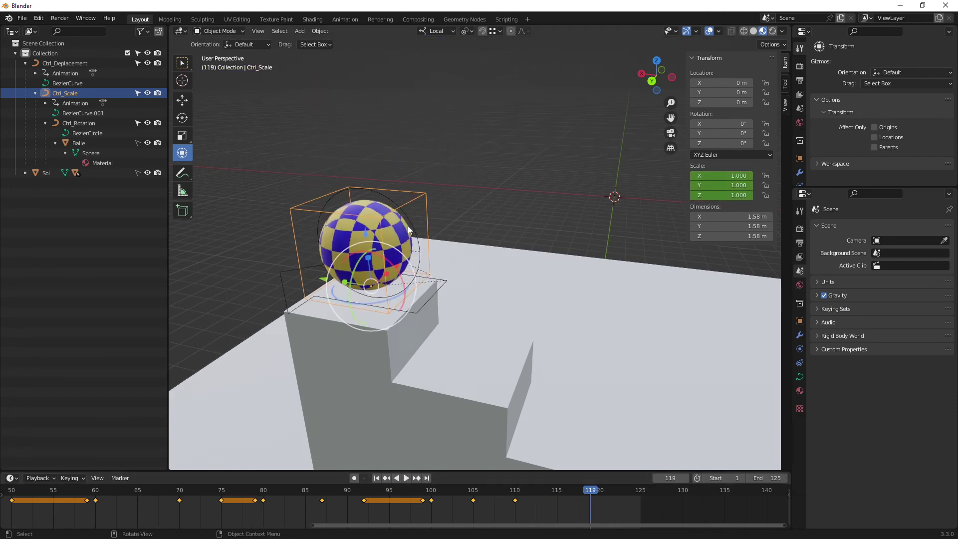
- At frame 120, flatten the ball to 1.812, 1.812, 0.692
{"action": "middle_click_drag", "start_coordinate": [408, 226], "coordinate": [595, 200]}
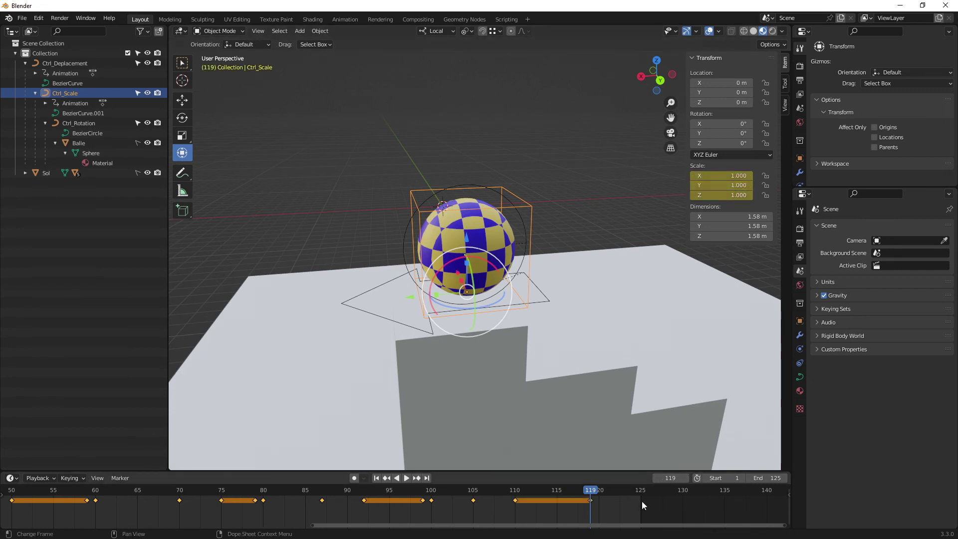
{"action": "left_click_drag", "start_coordinate": [591, 495], "coordinate": [604, 459]}
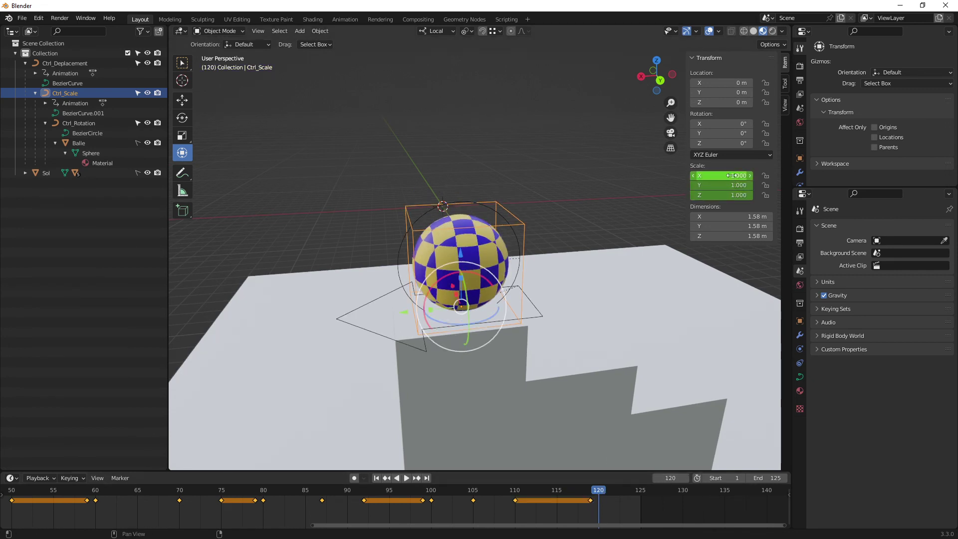
{"action": "left_click_drag", "start_coordinate": [459, 277], "coordinate": [588, 474]}
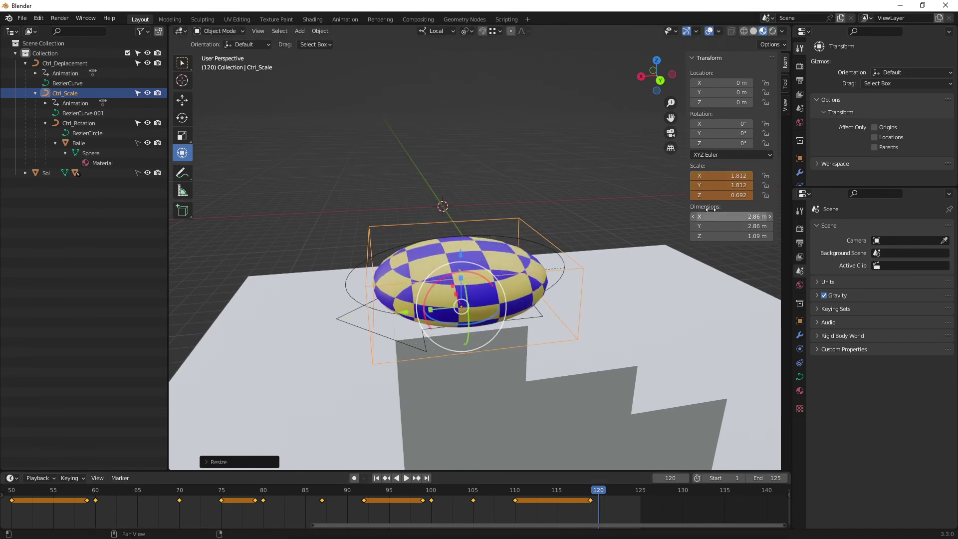
- Key the frame-120 squash, set scale 1.000 at frame 125, and zoom the timeline to show all keys
{"action": "key", "text": "i"}
{"action": "key", "text": "space"}
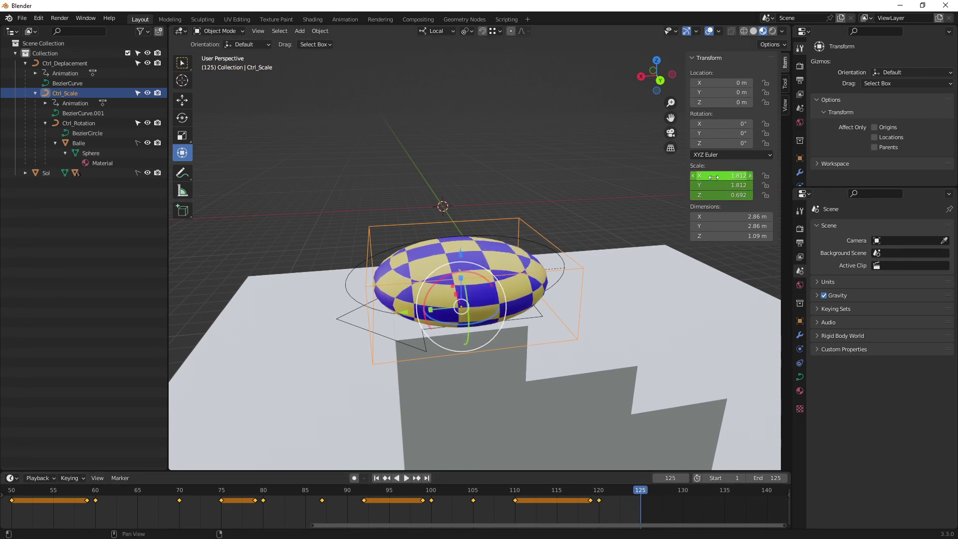
{"action": "type", "text": "1"}
{"action": "key", "text": "Tab"}
{"action": "type", "text": "1"}
{"action": "key", "text": "Tab"}
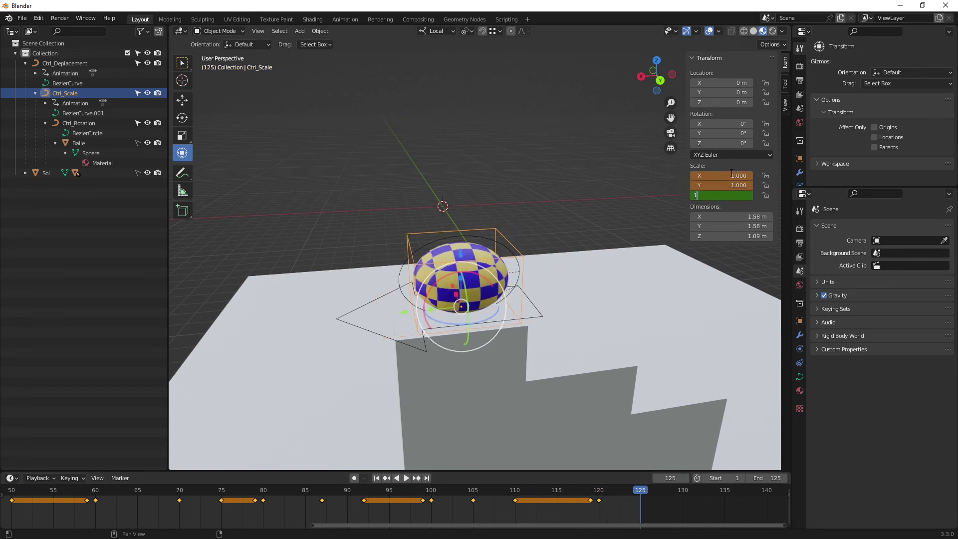
{"action": "key", "text": "Return"}
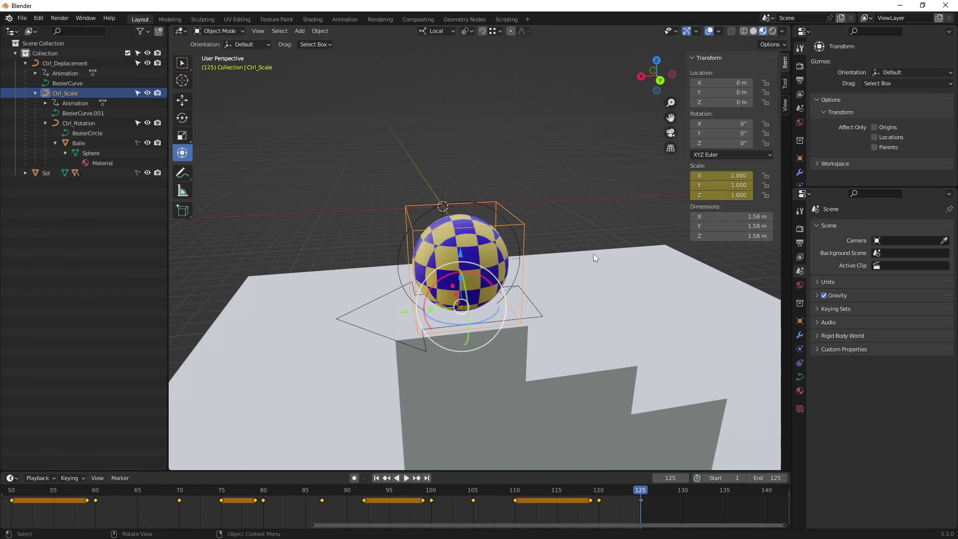
{"action": "mouse_move", "coordinate": [594, 254]}
{"action": "middle_mouse_down"}
{"action": "mouse_move", "coordinate": [525, 248]}
{"action": "mouse_move", "coordinate": [537, 236]}
{"action": "middle_mouse_up"}
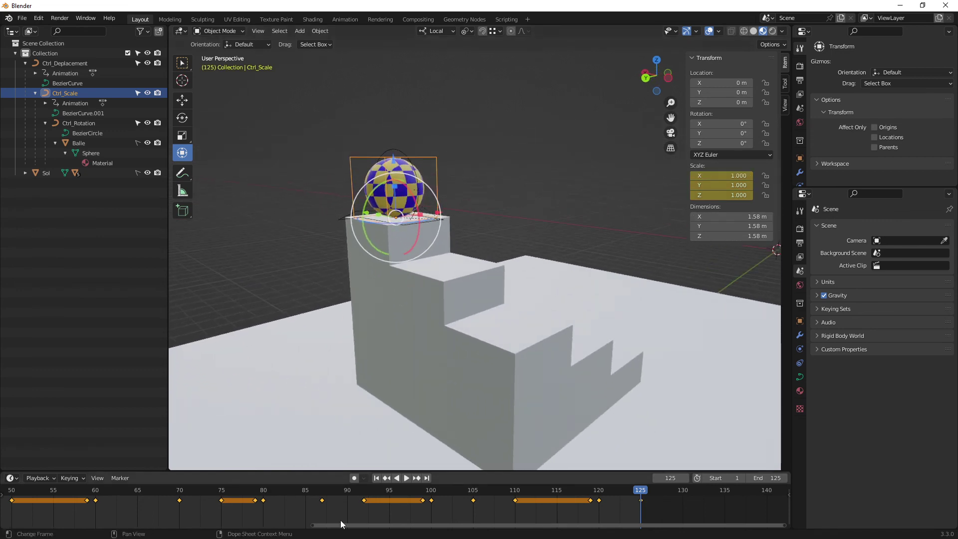
{"action": "middle_click_drag", "start_coordinate": [295, 505], "coordinate": [399, 518], "text": "ctrl"}
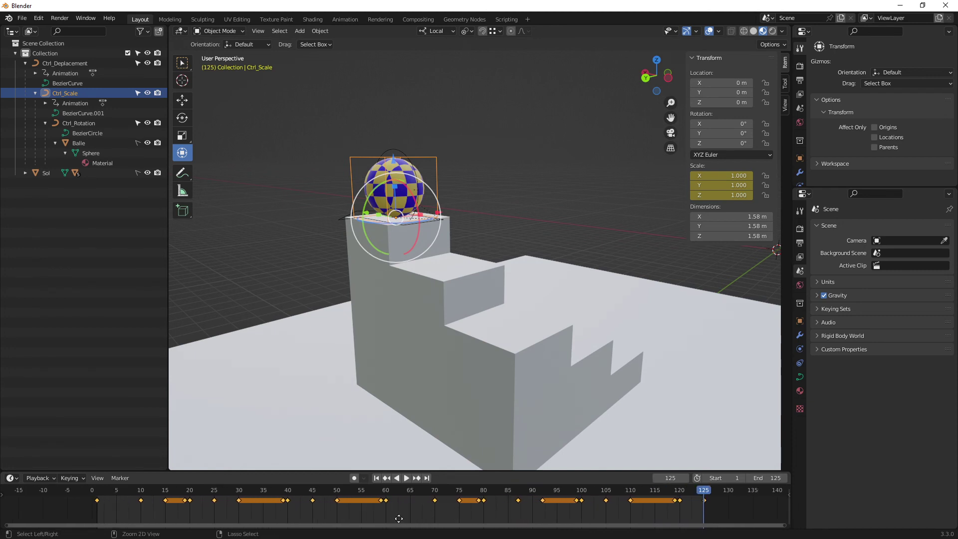
- Play the full stair-bounce animation and pause it at frame 85, mid-stretch
{"action": "key", "text": "space"}
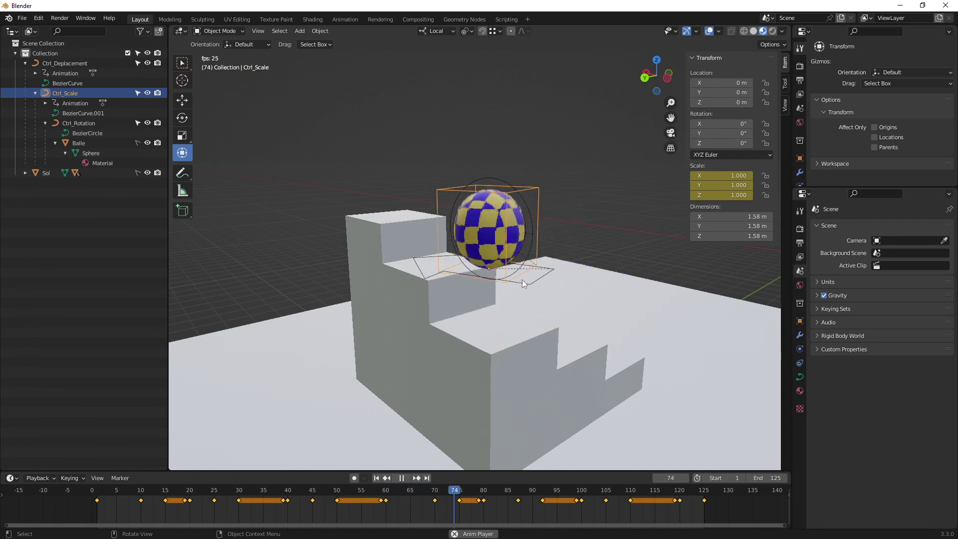
{"action": "key", "text": "space"}
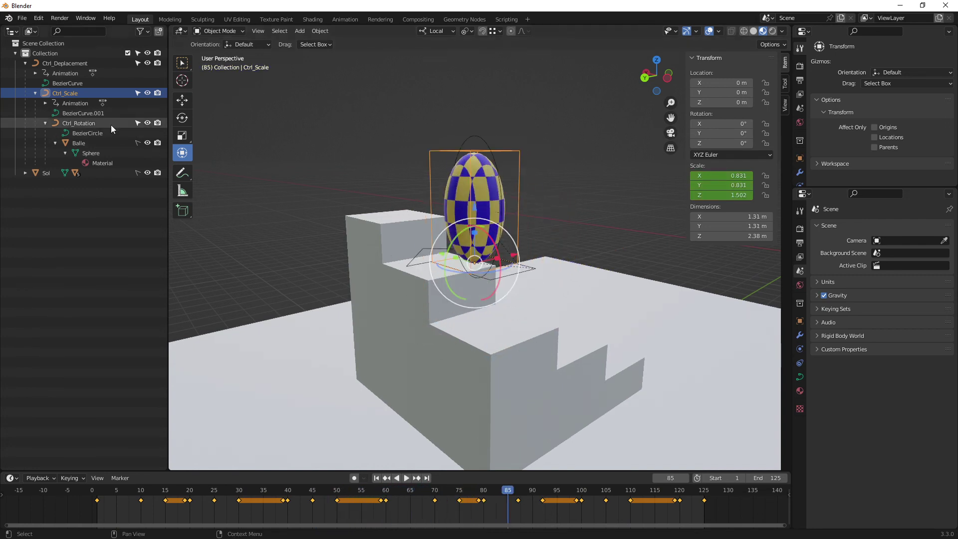
- Replay the animation from near the start, then stop and orbit toward the ball
{"action": "mouse_move", "coordinate": [546, 311]}
{"action": "middle_mouse_down"}
{"action": "mouse_move", "coordinate": [505, 318]}
{"action": "mouse_move", "coordinate": [373, 477]}
{"action": "middle_mouse_up"}
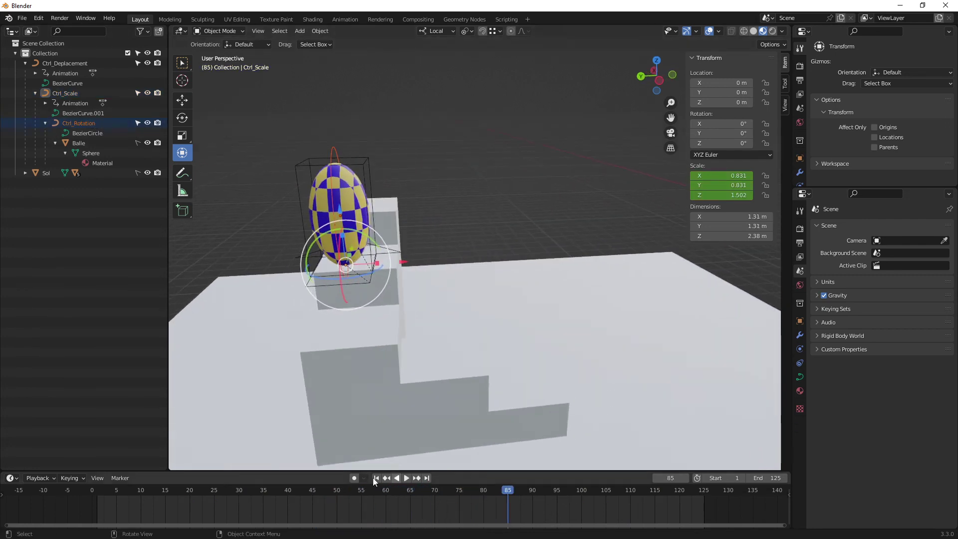
{"action": "left_click", "coordinate": [104, 490]}
{"action": "key", "text": "space"}
{"action": "key", "text": "space"}
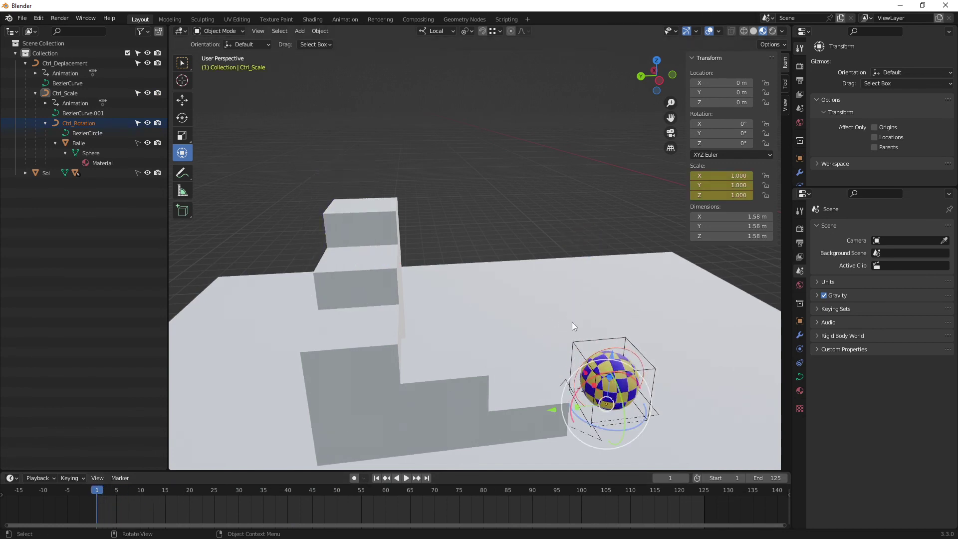
{"action": "mouse_move", "coordinate": [614, 342]}
{"action": "middle_mouse_down"}
{"action": "mouse_move", "coordinate": [588, 252]}
{"action": "mouse_move", "coordinate": [572, 277]}
{"action": "mouse_move", "coordinate": [606, 280]}
{"action": "mouse_move", "coordinate": [572, 279]}
{"action": "mouse_move", "coordinate": [609, 325]}
{"action": "mouse_move", "coordinate": [604, 301]}
{"action": "mouse_move", "coordinate": [570, 316]}
{"action": "mouse_move", "coordinate": [540, 283]}
{"action": "middle_mouse_up"}
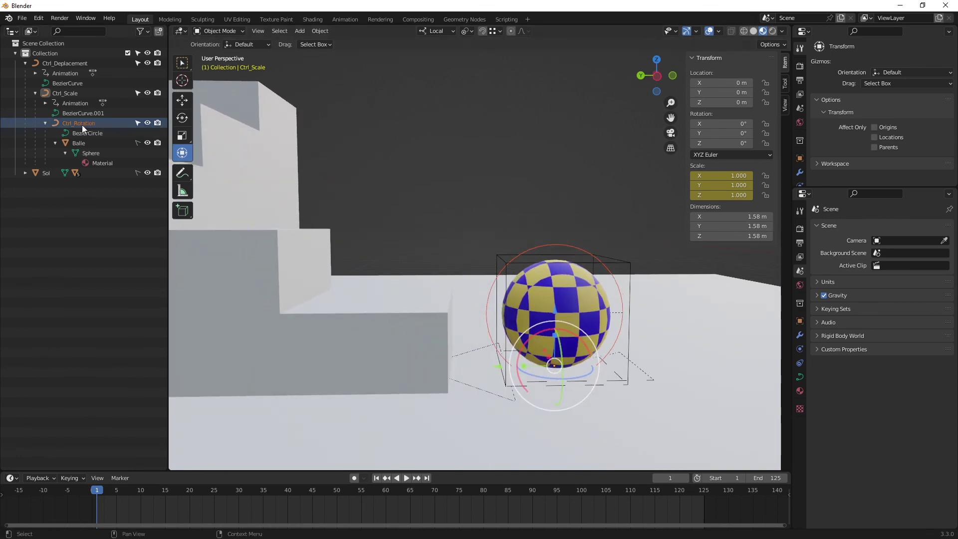
- Trial an X roll on Ctrl_Rotation, cancel it, and key its 0° rotation at frame 1
{"action": "middle_click_drag", "start_coordinate": [533, 246], "coordinate": [529, 273]}
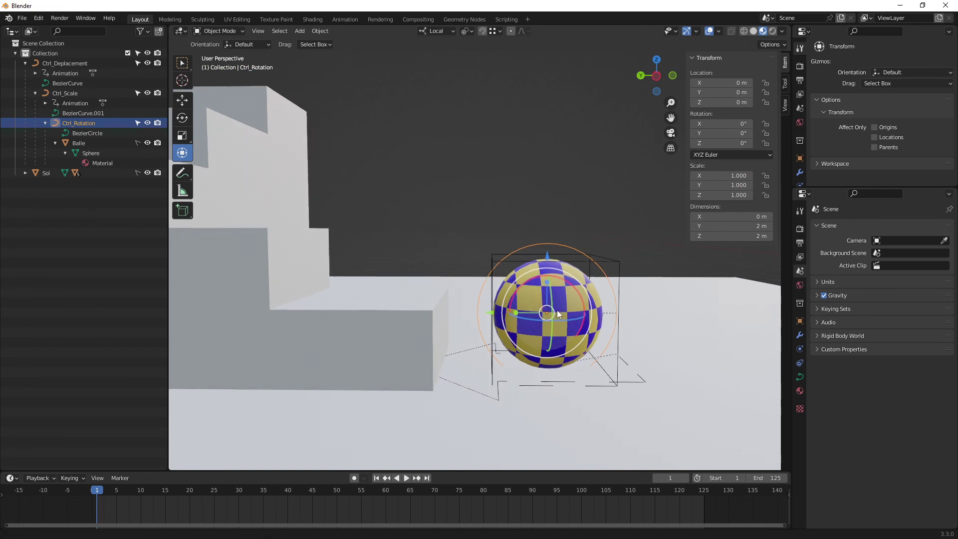
{"action": "middle_click_drag", "start_coordinate": [558, 313], "coordinate": [529, 236]}
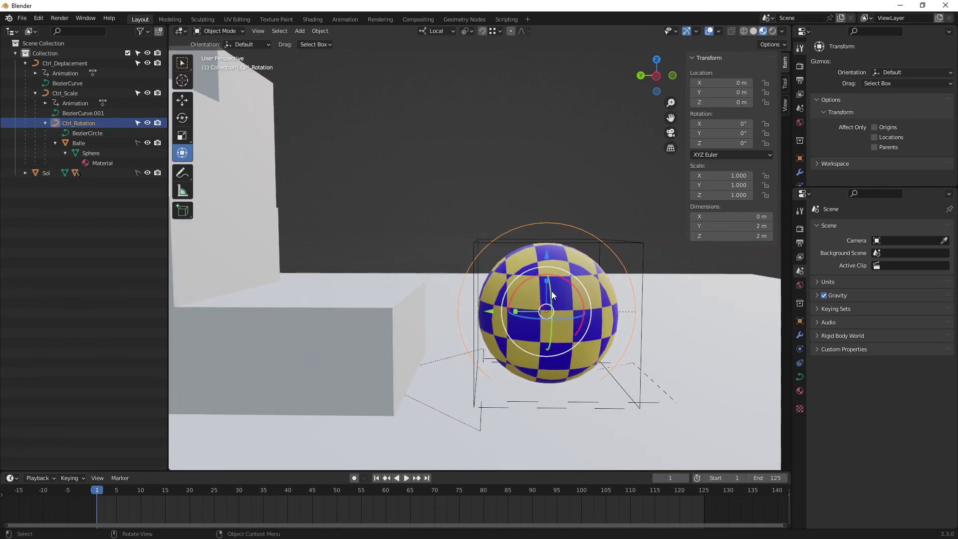
{"action": "left_click_drag", "start_coordinate": [530, 277], "coordinate": [494, 235]}
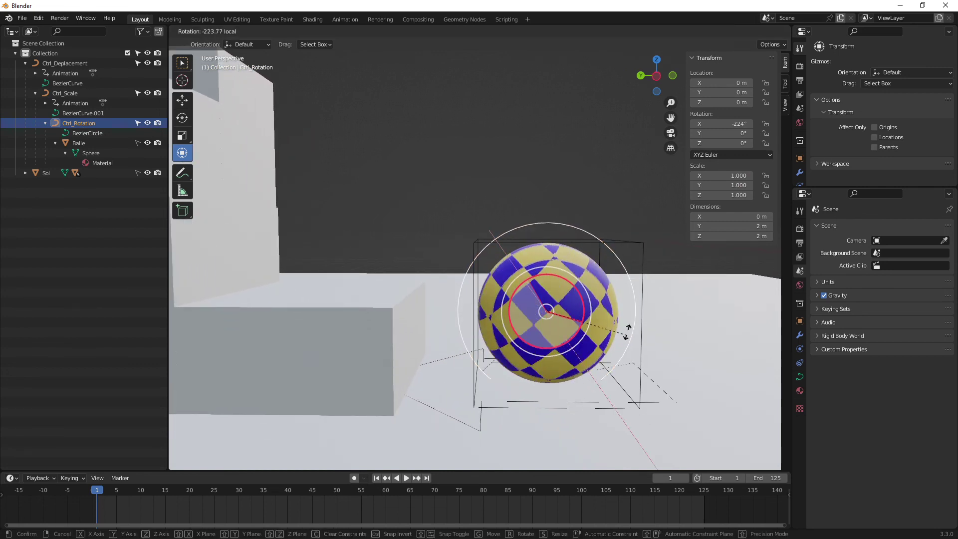
{"action": "right_click", "coordinate": [504, 340]}
{"action": "middle_click_drag", "start_coordinate": [451, 244], "coordinate": [488, 265]}
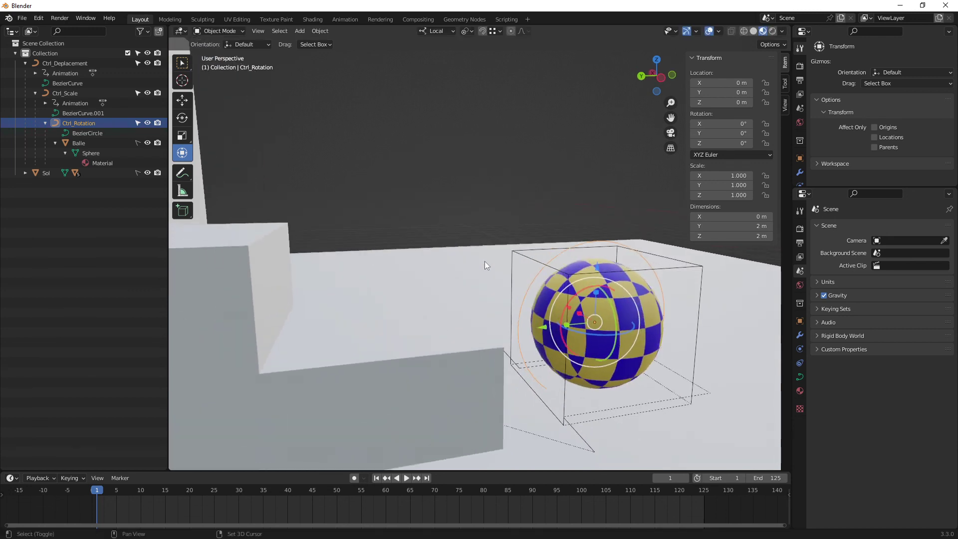
{"action": "middle_click_drag", "start_coordinate": [552, 268], "coordinate": [572, 257], "text": "shift"}
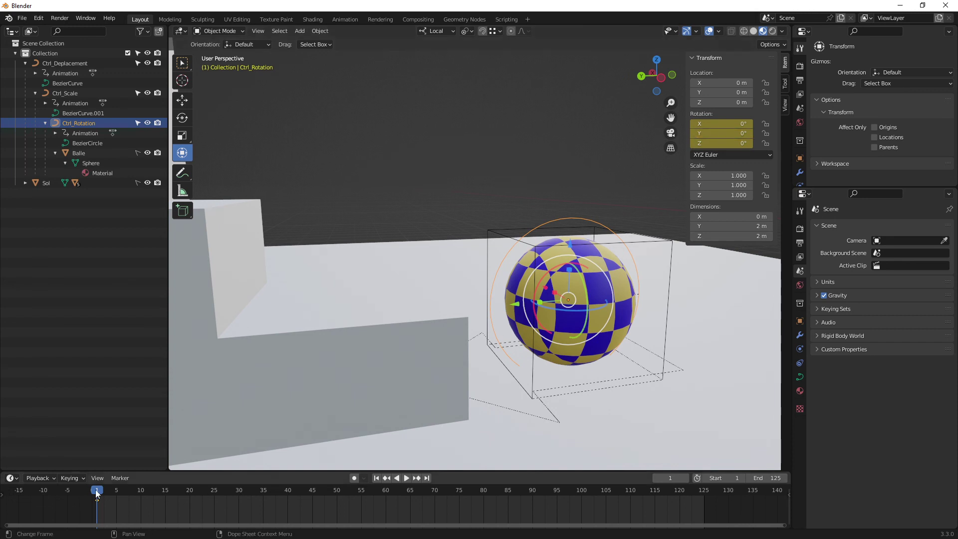
- At frame 20, roll the ball around X and key Ctrl_Rotation's rotation
{"action": "left_click_drag", "start_coordinate": [96, 493], "coordinate": [189, 493]}
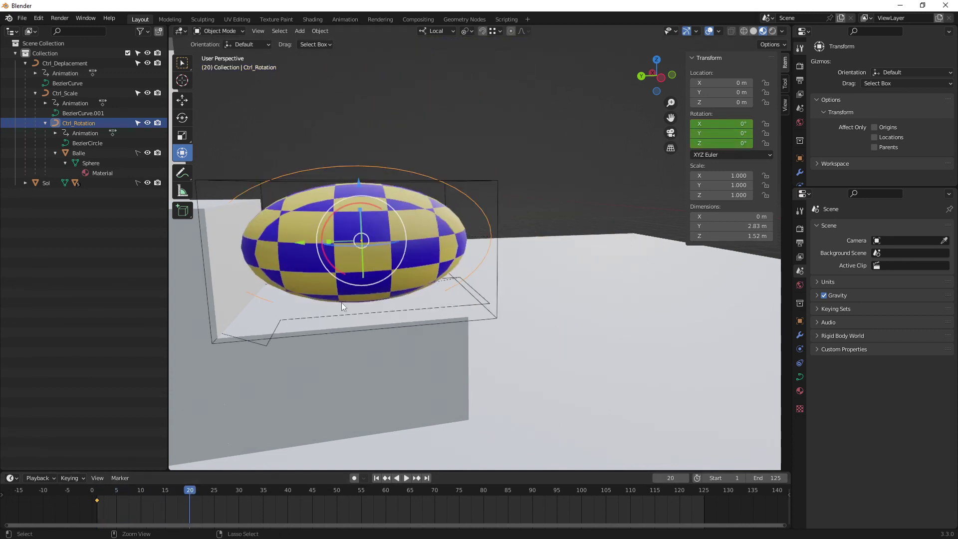
{"action": "mouse_move", "coordinate": [342, 302]}
{"action": "middle_mouse_down"}
{"action": "mouse_move", "coordinate": [371, 305]}
{"action": "mouse_move", "coordinate": [483, 251]}
{"action": "middle_mouse_up"}
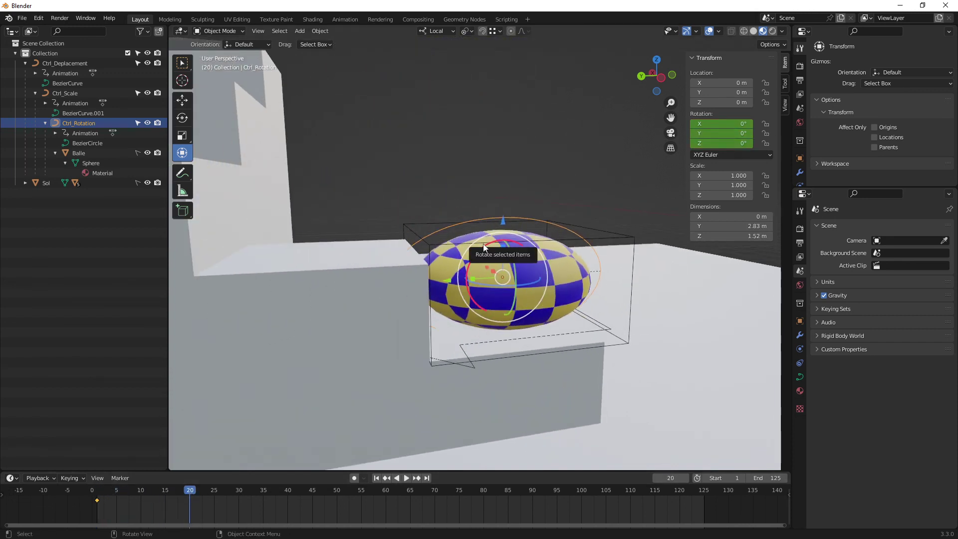
{"action": "mouse_move", "coordinate": [484, 246]}
{"action": "left_mouse_down"}
{"action": "mouse_move", "coordinate": [612, 204]}
{"action": "mouse_move", "coordinate": [440, 200]}
{"action": "mouse_move", "coordinate": [452, 195]}
{"action": "left_mouse_up"}
{"action": "middle_click_drag", "start_coordinate": [569, 223], "coordinate": [327, 334]}
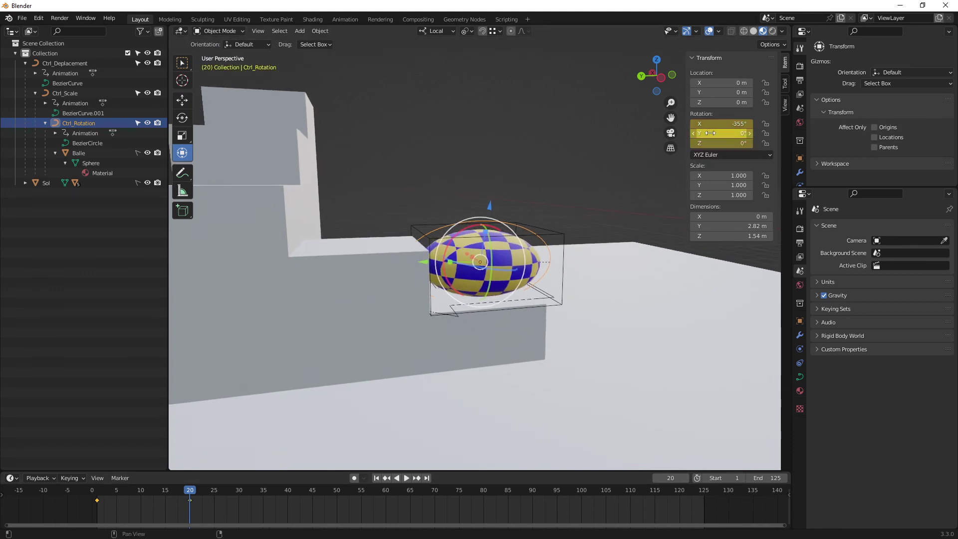
{"action": "middle_click_drag", "start_coordinate": [469, 280], "coordinate": [379, 350]}
{"action": "mouse_move", "coordinate": [189, 494]}
{"action": "left_mouse_down"}
{"action": "mouse_move", "coordinate": [89, 496]}
{"action": "mouse_move", "coordinate": [199, 504]}
{"action": "mouse_move", "coordinate": [96, 503]}
{"action": "mouse_move", "coordinate": [140, 507]}
{"action": "mouse_move", "coordinate": [196, 508]}
{"action": "mouse_move", "coordinate": [101, 500]}
{"action": "mouse_move", "coordinate": [286, 507]}
{"action": "left_mouse_up"}
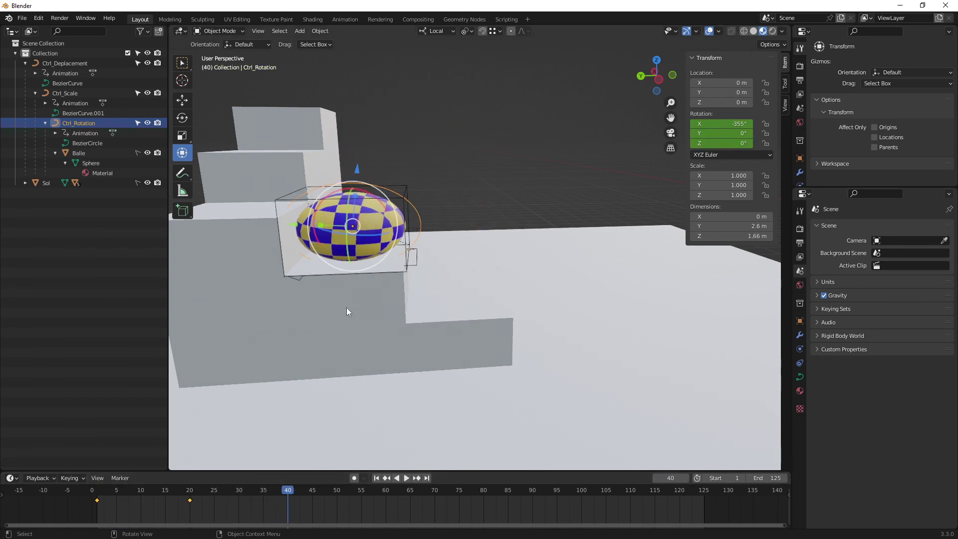
- Key Ctrl_Rotation's X rotation at -549° on frame 40
{"action": "mouse_move", "coordinate": [346, 307]}
{"action": "middle_mouse_down"}
{"action": "mouse_move", "coordinate": [451, 319]}
{"action": "mouse_move", "coordinate": [445, 326]}
{"action": "mouse_move", "coordinate": [458, 249]}
{"action": "middle_mouse_up"}
{"action": "left_click_drag", "start_coordinate": [441, 238], "coordinate": [403, 252]}
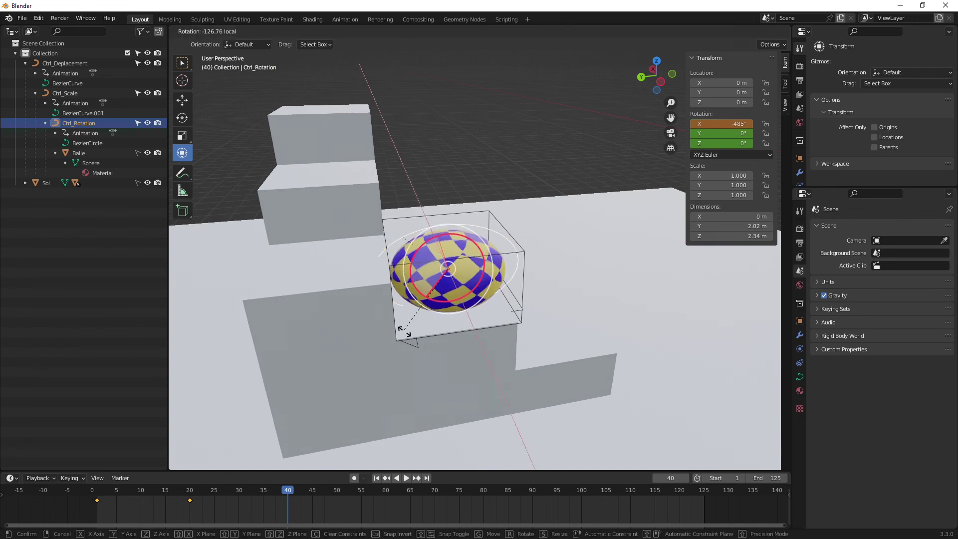
{"action": "left_click_drag", "start_coordinate": [460, 359], "coordinate": [562, 312]}
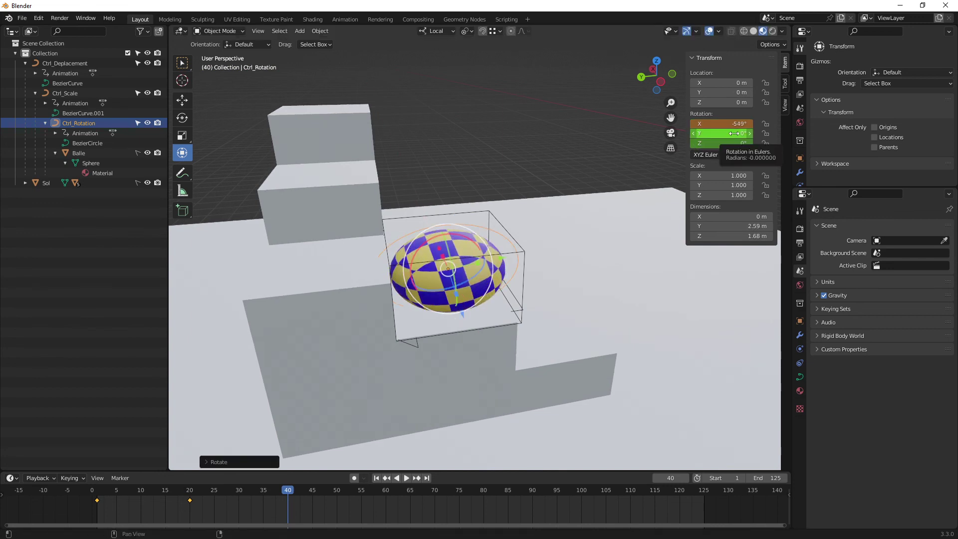
- Key the X rotation at -1034° on frame 60, then play from the start
{"action": "left_click_drag", "start_coordinate": [293, 487], "coordinate": [385, 495]}
{"action": "mouse_move", "coordinate": [340, 302]}
{"action": "middle_mouse_down"}
{"action": "mouse_move", "coordinate": [390, 322]}
{"action": "mouse_move", "coordinate": [391, 295]}
{"action": "mouse_move", "coordinate": [414, 294]}
{"action": "middle_mouse_up"}
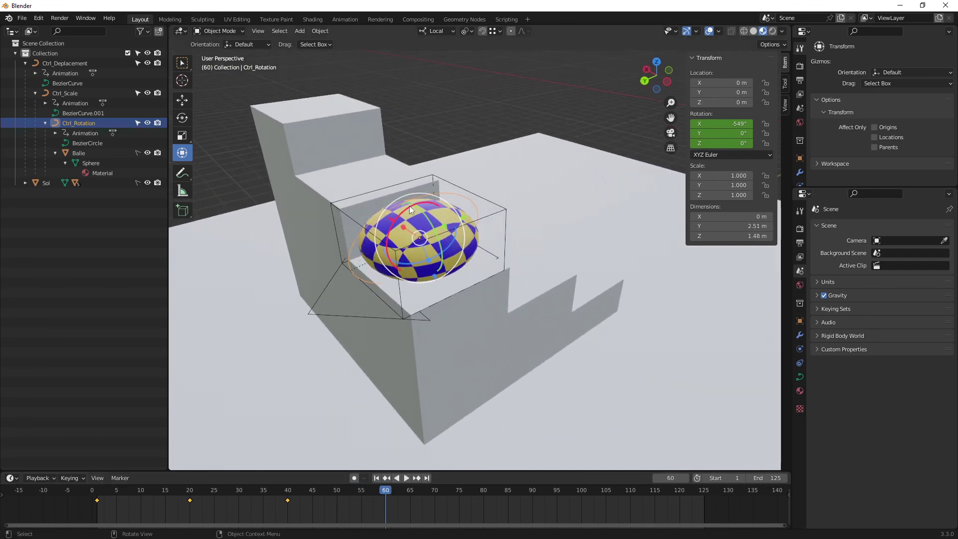
{"action": "left_click_drag", "start_coordinate": [409, 205], "coordinate": [368, 305]}
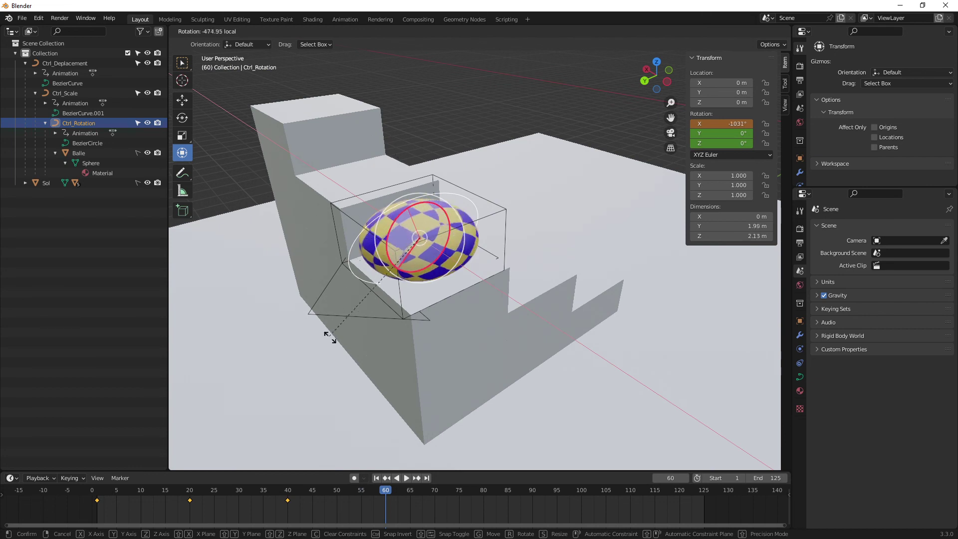
{"action": "left_click_drag", "start_coordinate": [330, 337], "coordinate": [330, 335]}
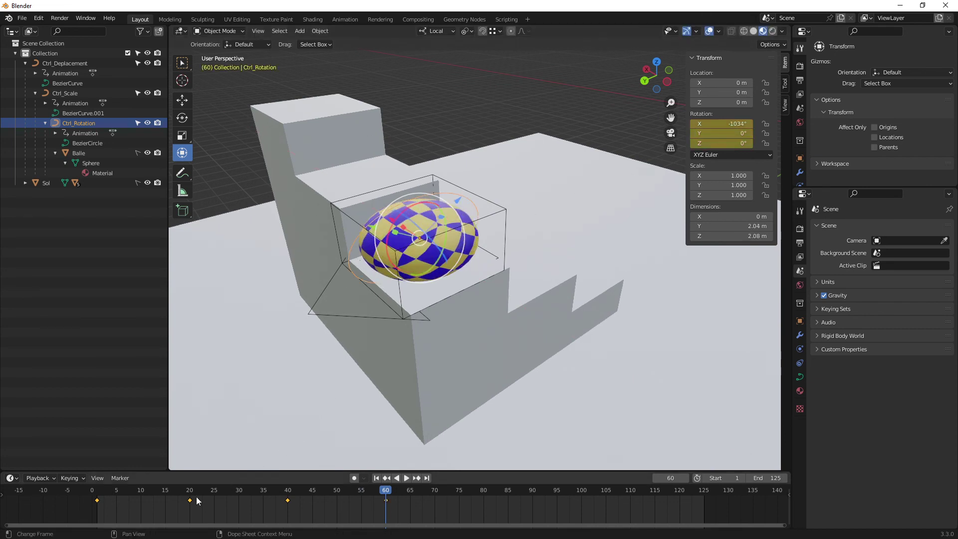
{"action": "key", "text": "shift+Left"}
{"action": "key", "text": "space"}
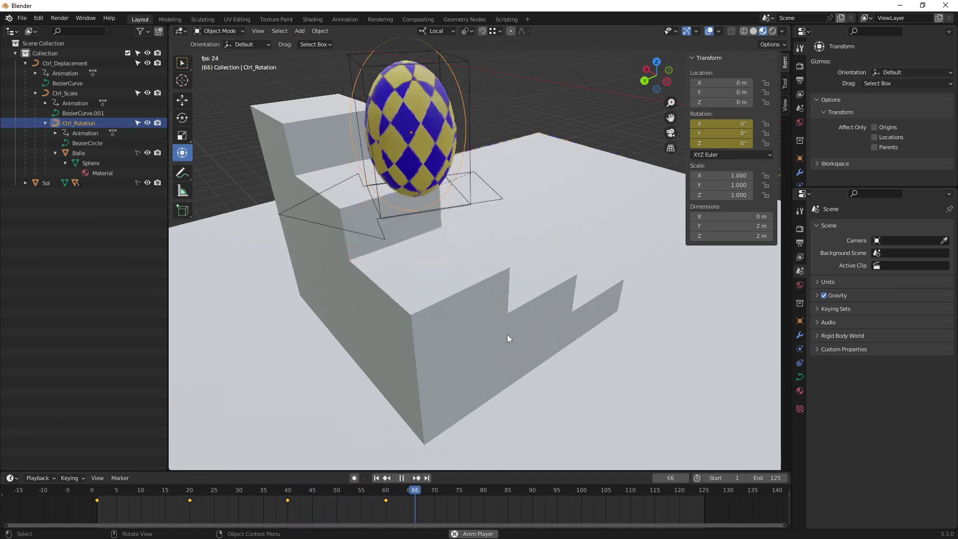
- Stop playback and key a further X roll of Ctrl_Rotation at frame 80
{"action": "key", "text": "space"}
{"action": "middle_click_drag", "start_coordinate": [471, 314], "coordinate": [479, 319]}
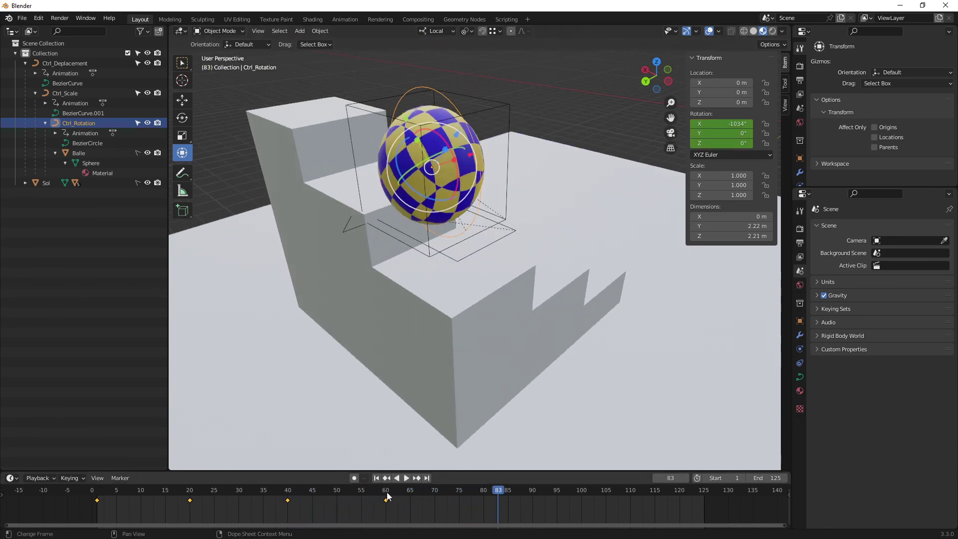
{"action": "left_click_drag", "start_coordinate": [387, 492], "coordinate": [481, 494]}
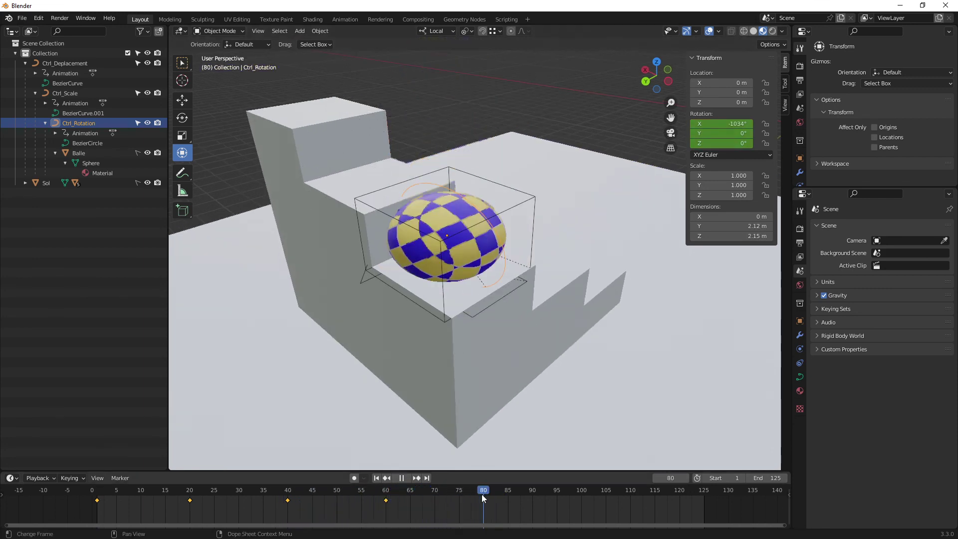
{"action": "mouse_move", "coordinate": [554, 301]}
{"action": "middle_mouse_down"}
{"action": "mouse_move", "coordinate": [519, 304]}
{"action": "mouse_move", "coordinate": [669, 162]}
{"action": "middle_mouse_up"}
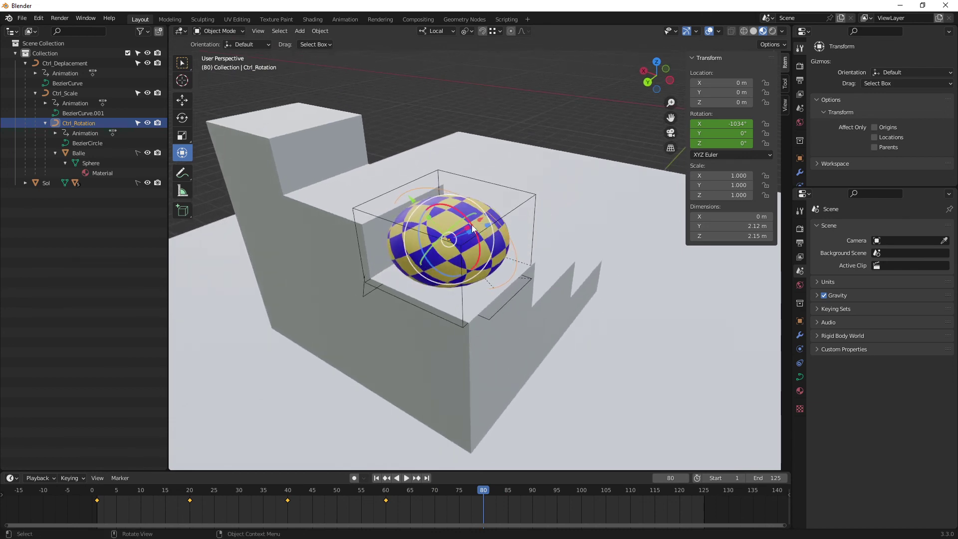
{"action": "left_click_drag", "start_coordinate": [457, 210], "coordinate": [428, 196]}
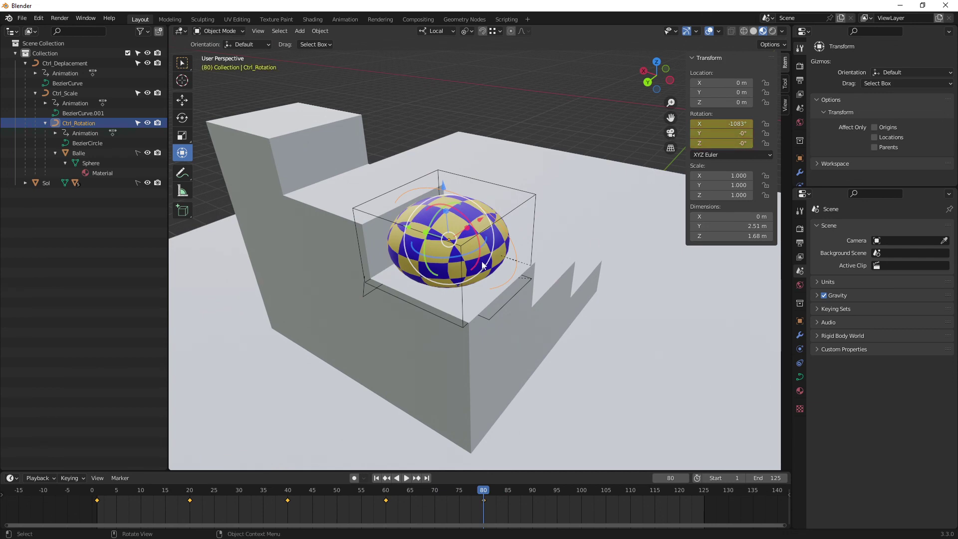
{"action": "middle_click_drag", "start_coordinate": [483, 265], "coordinate": [505, 442]}
- Key Ctrl_Rotation's X rotation at -1543° on frame 100
{"action": "left_click_drag", "start_coordinate": [481, 493], "coordinate": [583, 496]}
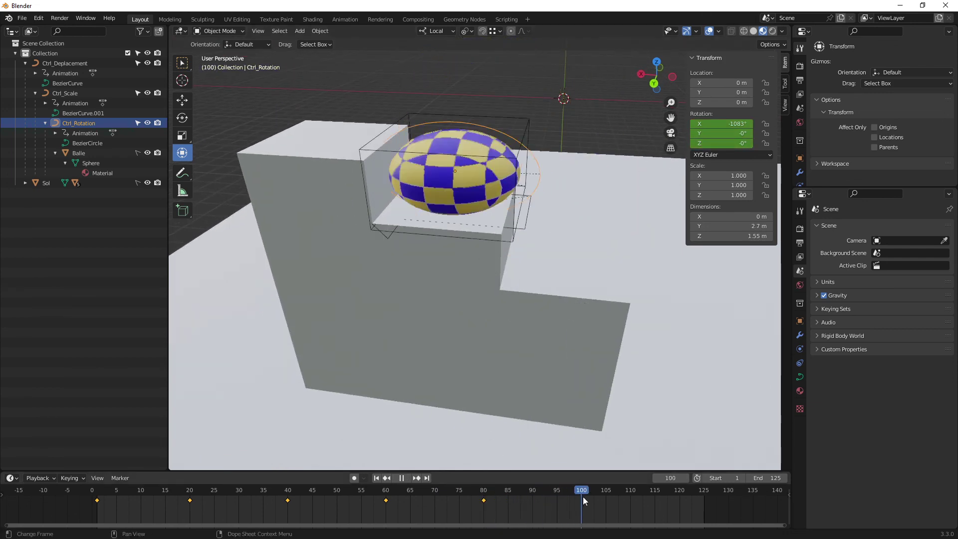
{"action": "middle_click_drag", "start_coordinate": [486, 341], "coordinate": [459, 317]}
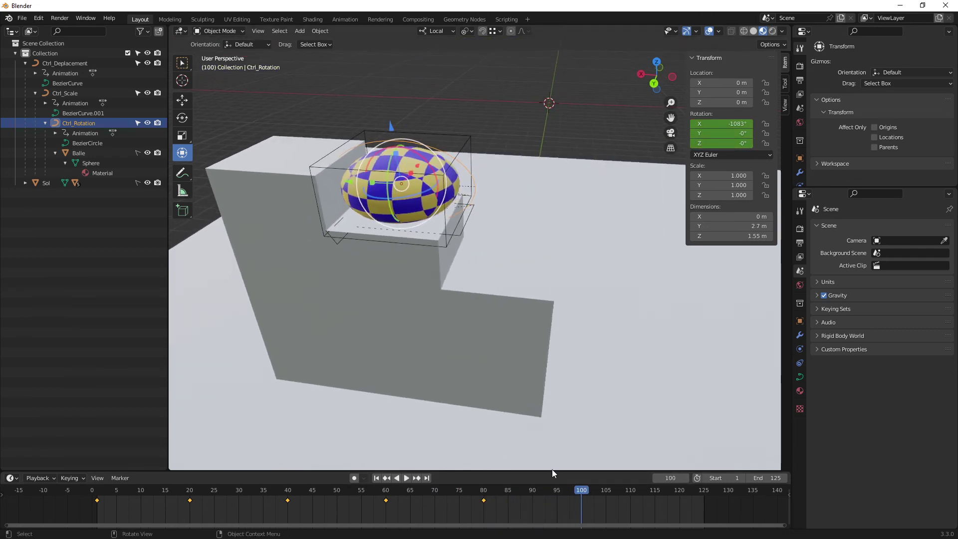
{"action": "mouse_move", "coordinate": [424, 228]}
{"action": "middle_mouse_down"}
{"action": "mouse_move", "coordinate": [463, 186]}
{"action": "mouse_move", "coordinate": [498, 190]}
{"action": "middle_mouse_up"}
{"action": "left_click_drag", "start_coordinate": [499, 191], "coordinate": [437, 291]}
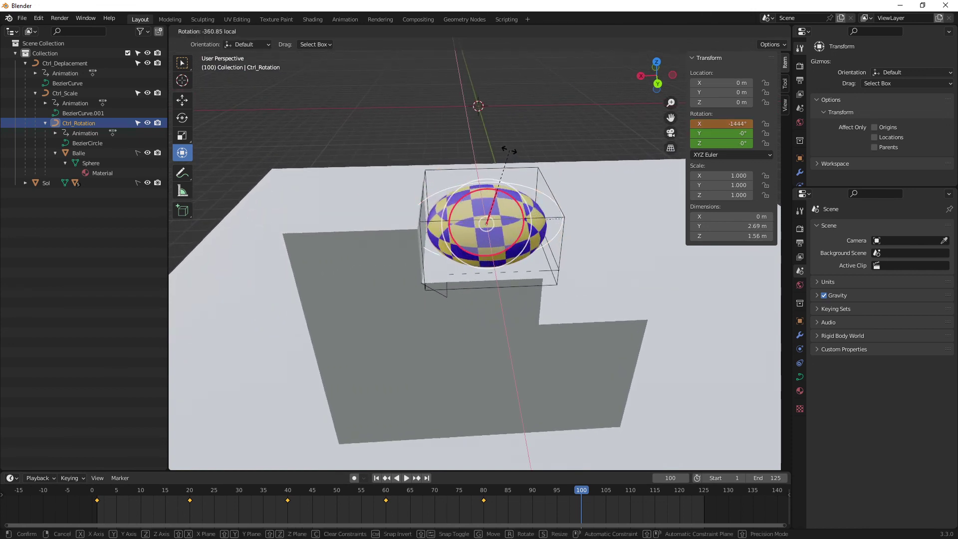
{"action": "left_click_drag", "start_coordinate": [405, 184], "coordinate": [402, 207]}
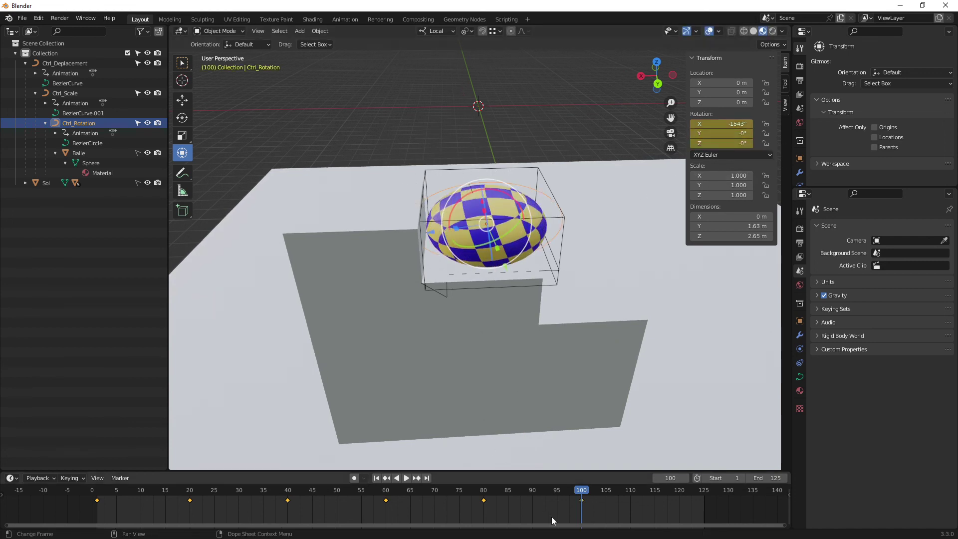
- Key the final X rotation of -1831° at frame 120 and view the whole staircase
{"action": "left_click_drag", "start_coordinate": [581, 490], "coordinate": [678, 493]}
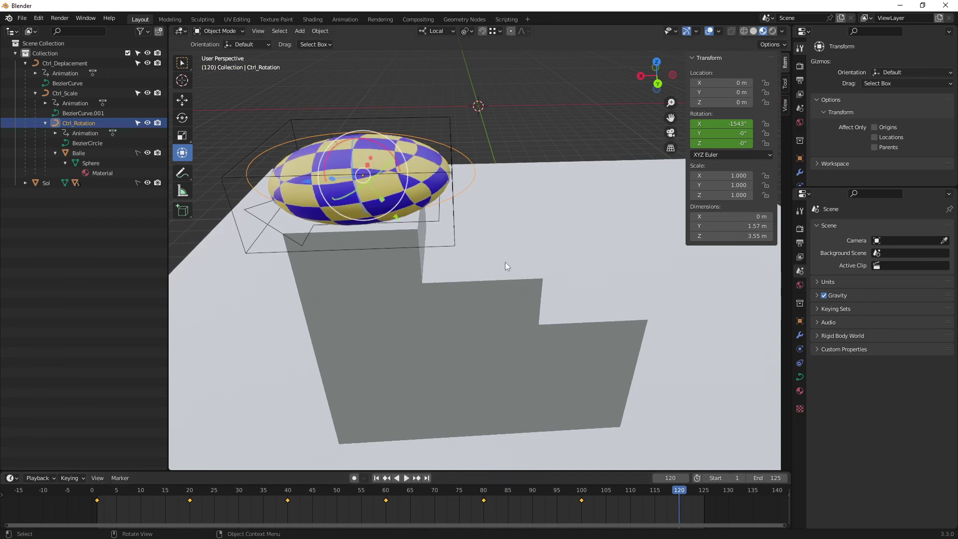
{"action": "mouse_move", "coordinate": [377, 145]}
{"action": "left_mouse_down"}
{"action": "mouse_move", "coordinate": [293, 248]}
{"action": "mouse_move", "coordinate": [394, 261]}
{"action": "mouse_move", "coordinate": [486, 258]}
{"action": "left_mouse_up"}
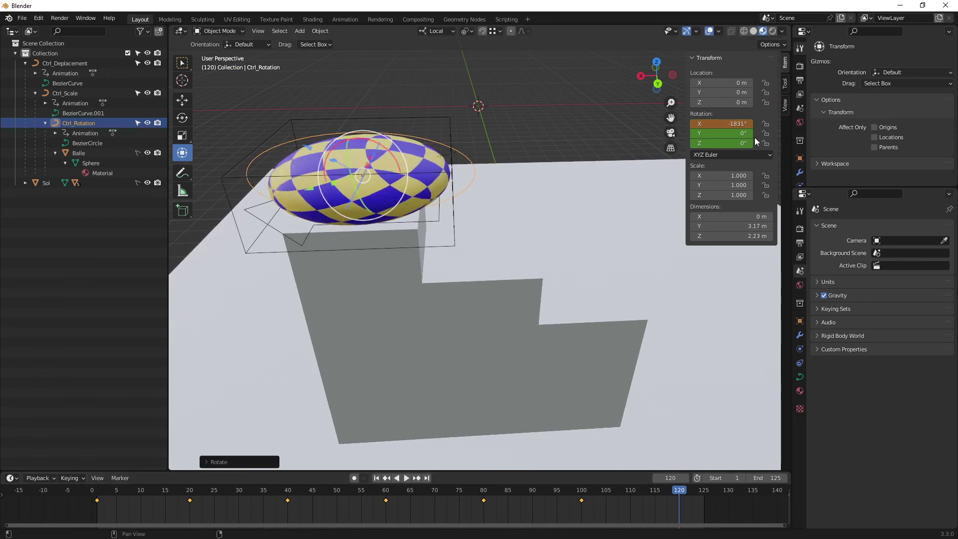
{"action": "mouse_move", "coordinate": [411, 268]}
{"action": "middle_mouse_down"}
{"action": "mouse_move", "coordinate": [539, 292]}
{"action": "mouse_move", "coordinate": [441, 298]}
{"action": "mouse_move", "coordinate": [532, 271]}
{"action": "mouse_move", "coordinate": [468, 308]}
{"action": "mouse_move", "coordinate": [456, 292]}
{"action": "mouse_move", "coordinate": [448, 307]}
{"action": "mouse_move", "coordinate": [456, 295]}
{"action": "middle_mouse_up"}
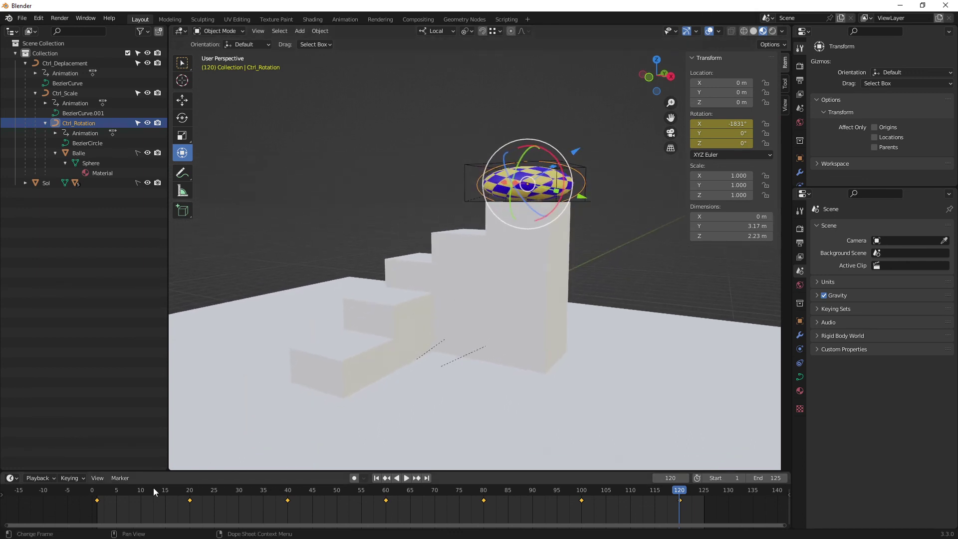
- Play from frame 1 with nothing selected, orbiting to a frontal view of the stairs
{"action": "key", "text": "shift+Left"}
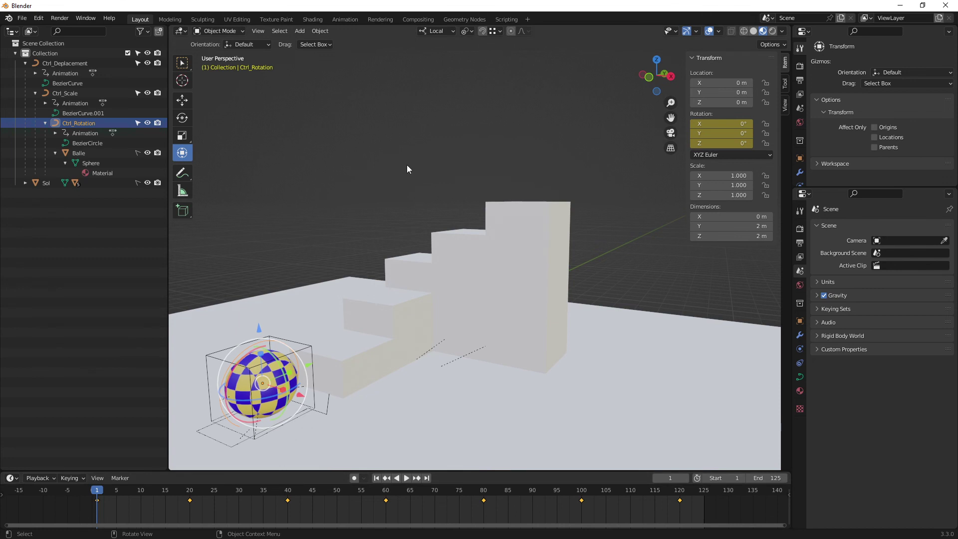
{"action": "left_click", "coordinate": [406, 165]}
{"action": "key", "text": "space"}
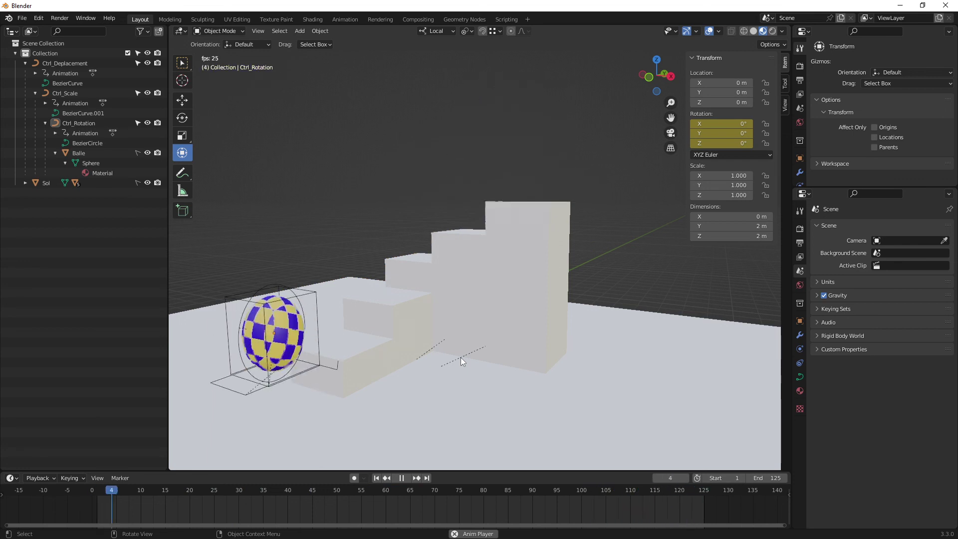
{"action": "mouse_move", "coordinate": [448, 343]}
{"action": "middle_mouse_down"}
{"action": "mouse_move", "coordinate": [453, 308]}
{"action": "mouse_move", "coordinate": [505, 306]}
{"action": "mouse_move", "coordinate": [457, 316]}
{"action": "mouse_move", "coordinate": [566, 324]}
{"action": "mouse_move", "coordinate": [517, 302]}
{"action": "mouse_move", "coordinate": [522, 313]}
{"action": "mouse_move", "coordinate": [405, 303]}
{"action": "mouse_move", "coordinate": [522, 320]}
{"action": "mouse_move", "coordinate": [502, 322]}
{"action": "middle_mouse_up"}
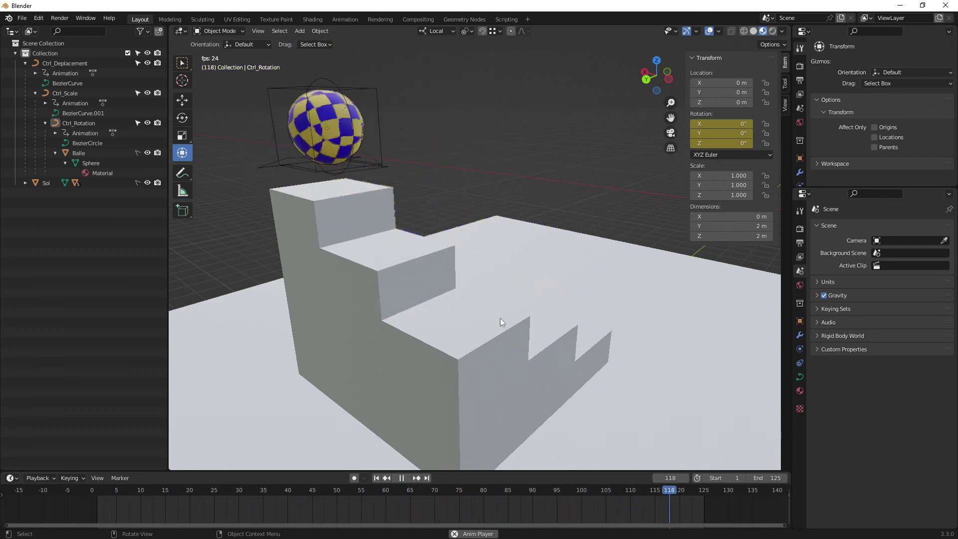
{"action": "mouse_move", "coordinate": [500, 318]}
{"action": "middle_mouse_down"}
{"action": "mouse_move", "coordinate": [489, 334]}
{"action": "mouse_move", "coordinate": [516, 325]}
{"action": "mouse_move", "coordinate": [340, 327]}
{"action": "mouse_move", "coordinate": [358, 330]}
{"action": "middle_mouse_up"}
{"action": "mouse_move", "coordinate": [465, 284]}
{"action": "middle_mouse_down"}
{"action": "mouse_move", "coordinate": [481, 280]}
{"action": "mouse_move", "coordinate": [421, 284]}
{"action": "mouse_move", "coordinate": [618, 288]}
{"action": "mouse_move", "coordinate": [532, 303]}
{"action": "mouse_move", "coordinate": [519, 317]}
{"action": "mouse_move", "coordinate": [541, 312]}
{"action": "mouse_move", "coordinate": [503, 325]}
{"action": "mouse_move", "coordinate": [354, 311]}
{"action": "mouse_move", "coordinate": [441, 316]}
{"action": "mouse_move", "coordinate": [436, 298]}
{"action": "mouse_move", "coordinate": [493, 308]}
{"action": "mouse_move", "coordinate": [491, 332]}
{"action": "mouse_move", "coordinate": [464, 325]}
{"action": "mouse_move", "coordinate": [487, 325]}
{"action": "mouse_move", "coordinate": [479, 319]}
{"action": "mouse_move", "coordinate": [490, 368]}
{"action": "mouse_move", "coordinate": [484, 358]}
{"action": "middle_mouse_up"}
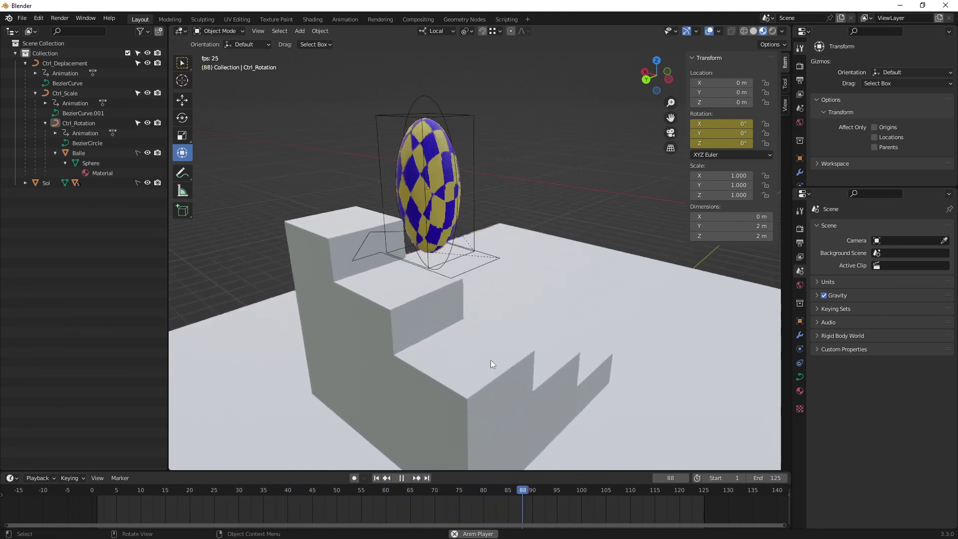